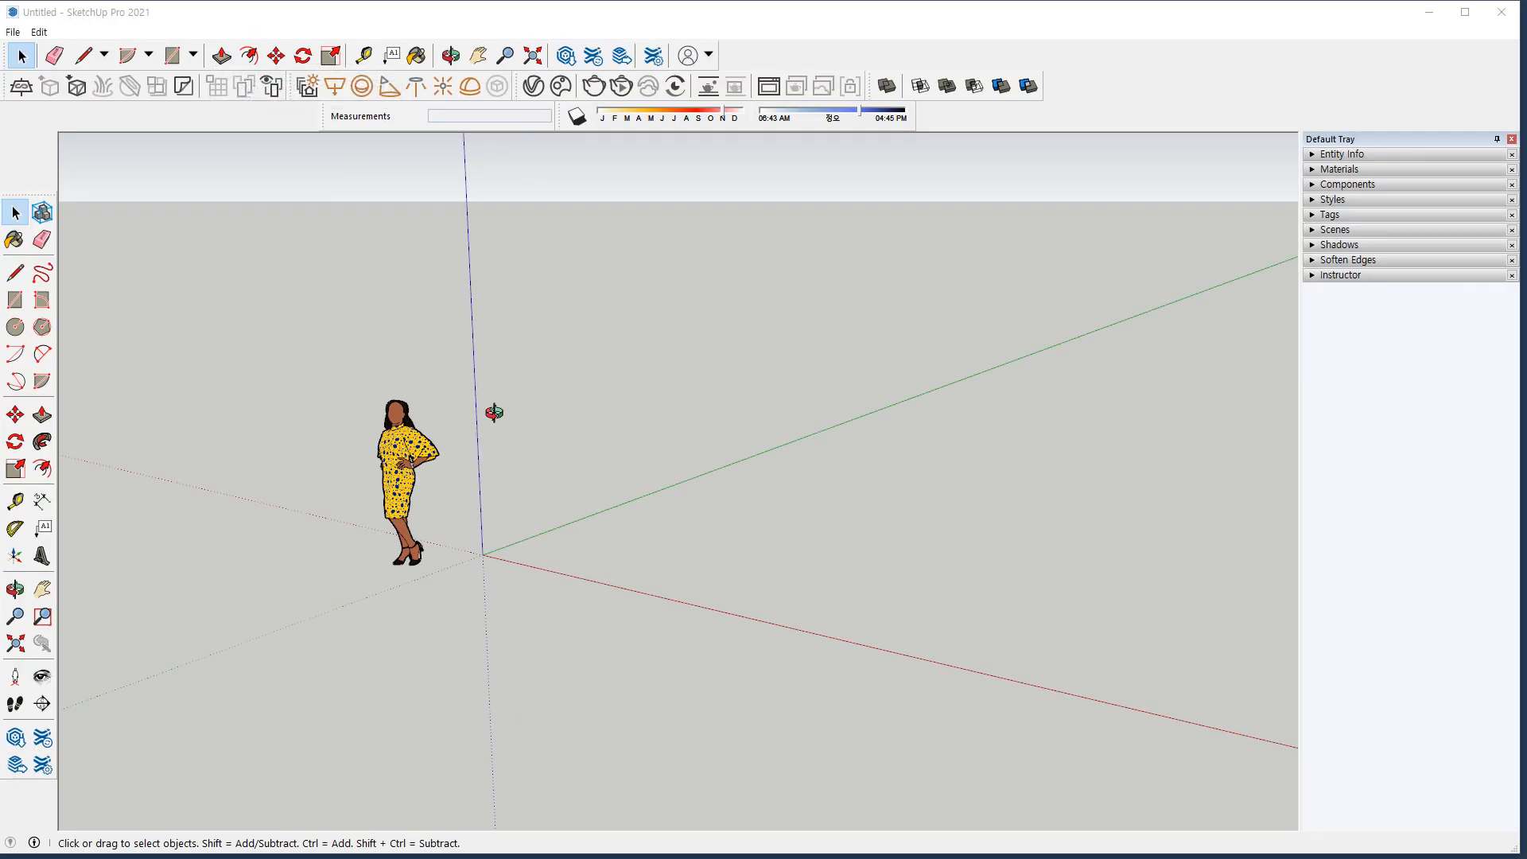
# Draw a circle on the ground near the origin and a separate rectangle beside it on the red axis.
pyautogui.moveTo(493, 413); pyautogui.dragTo(556, 473, button='middle')
pyautogui.press('c')
pyautogui.click(653, 547)
pyautogui.click(648, 512)
pyautogui.press('r')
pyautogui.click(800, 641)
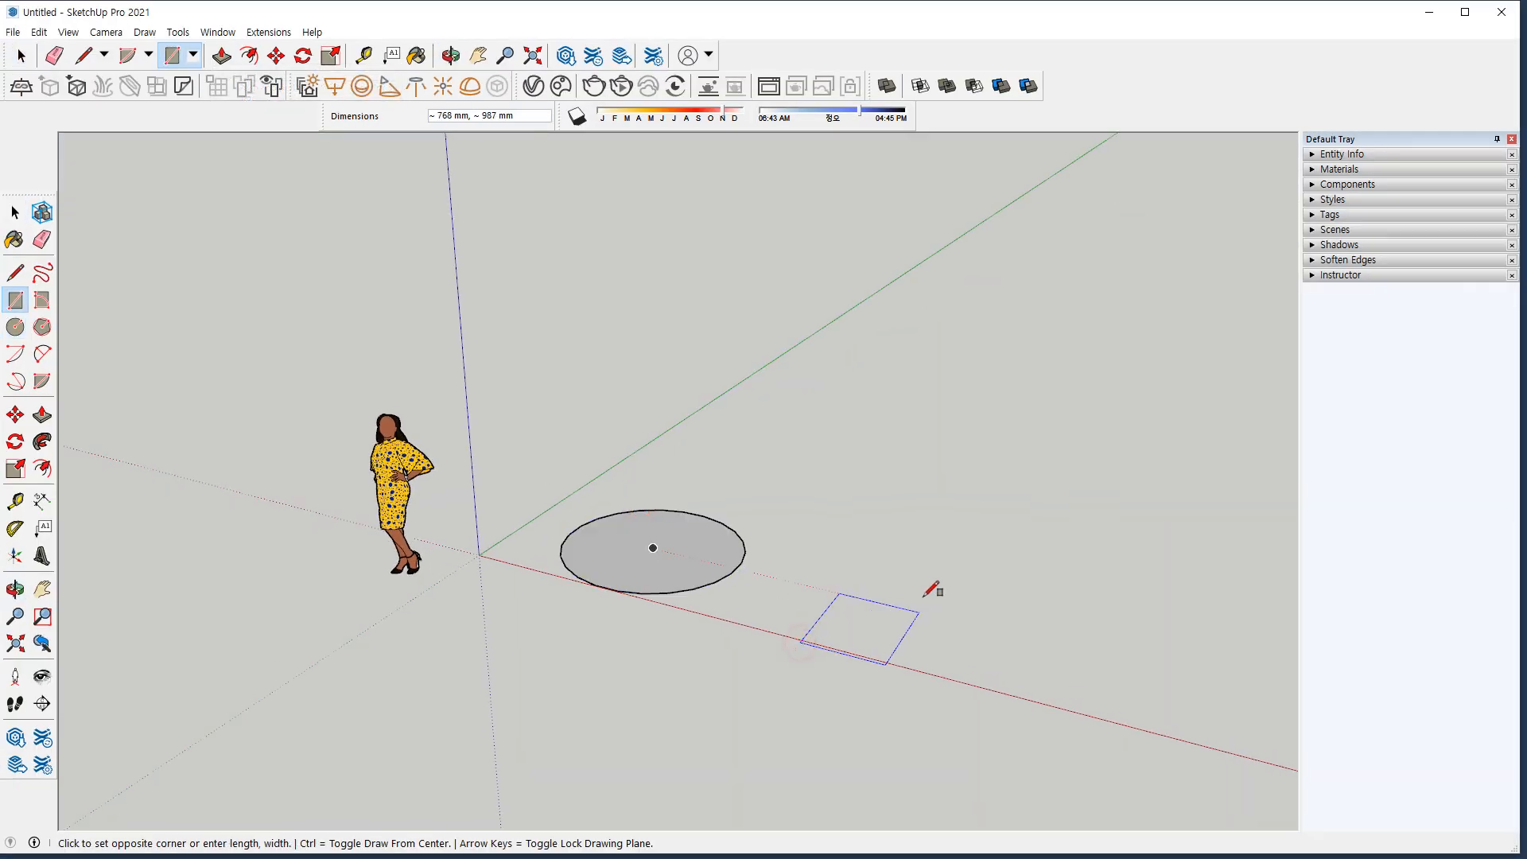
pyautogui.click(985, 594)
# Draw a closed four-sided face on the ground behind the circle and rectangle with the Line tool.
pyautogui.press('l')
pyautogui.click(757, 463)
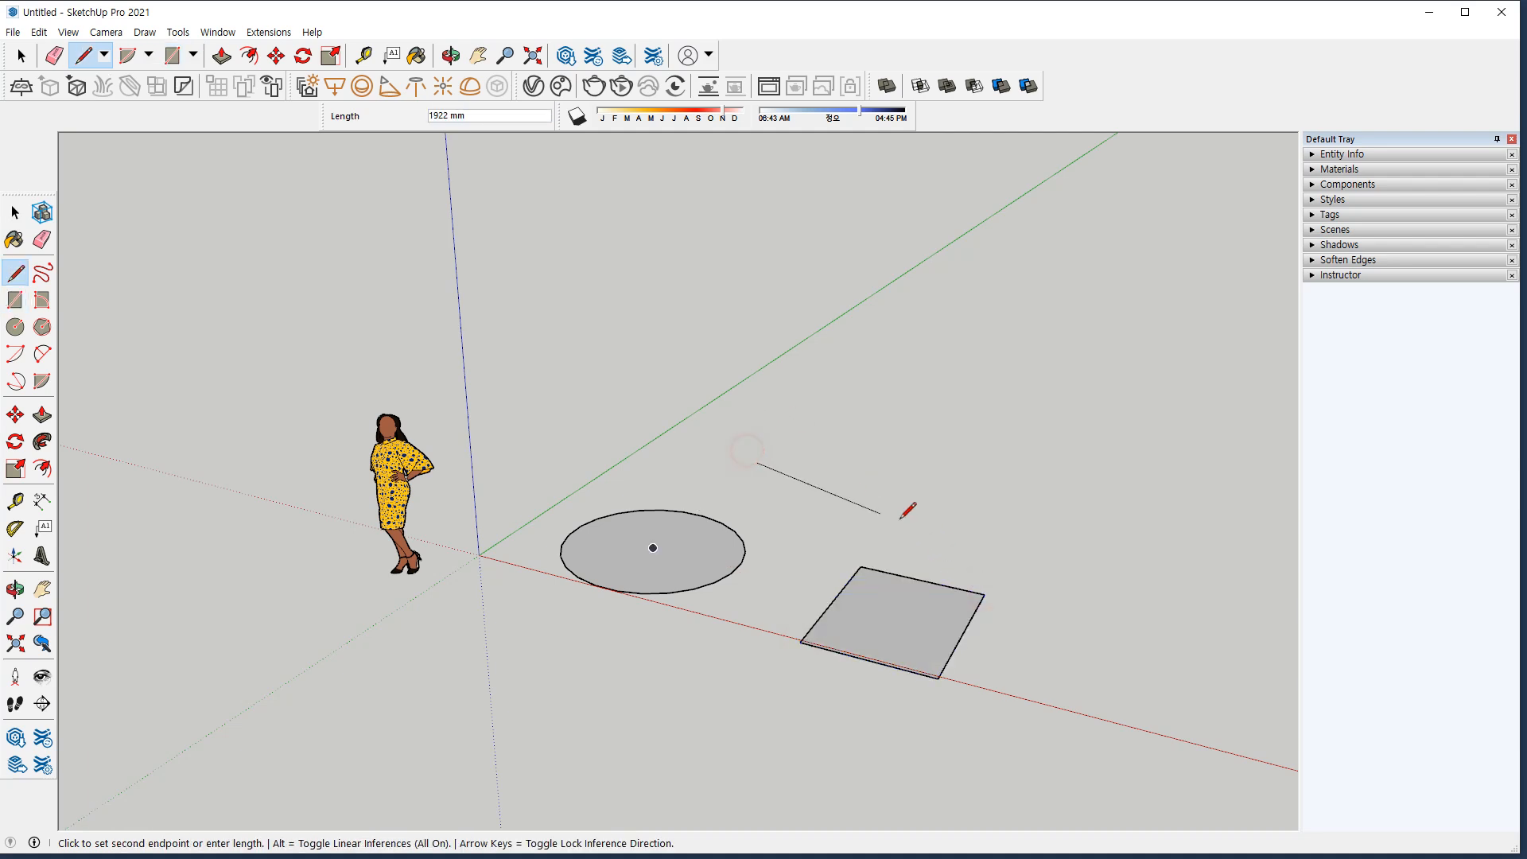
pyautogui.click(941, 499)
pyautogui.click(983, 440)
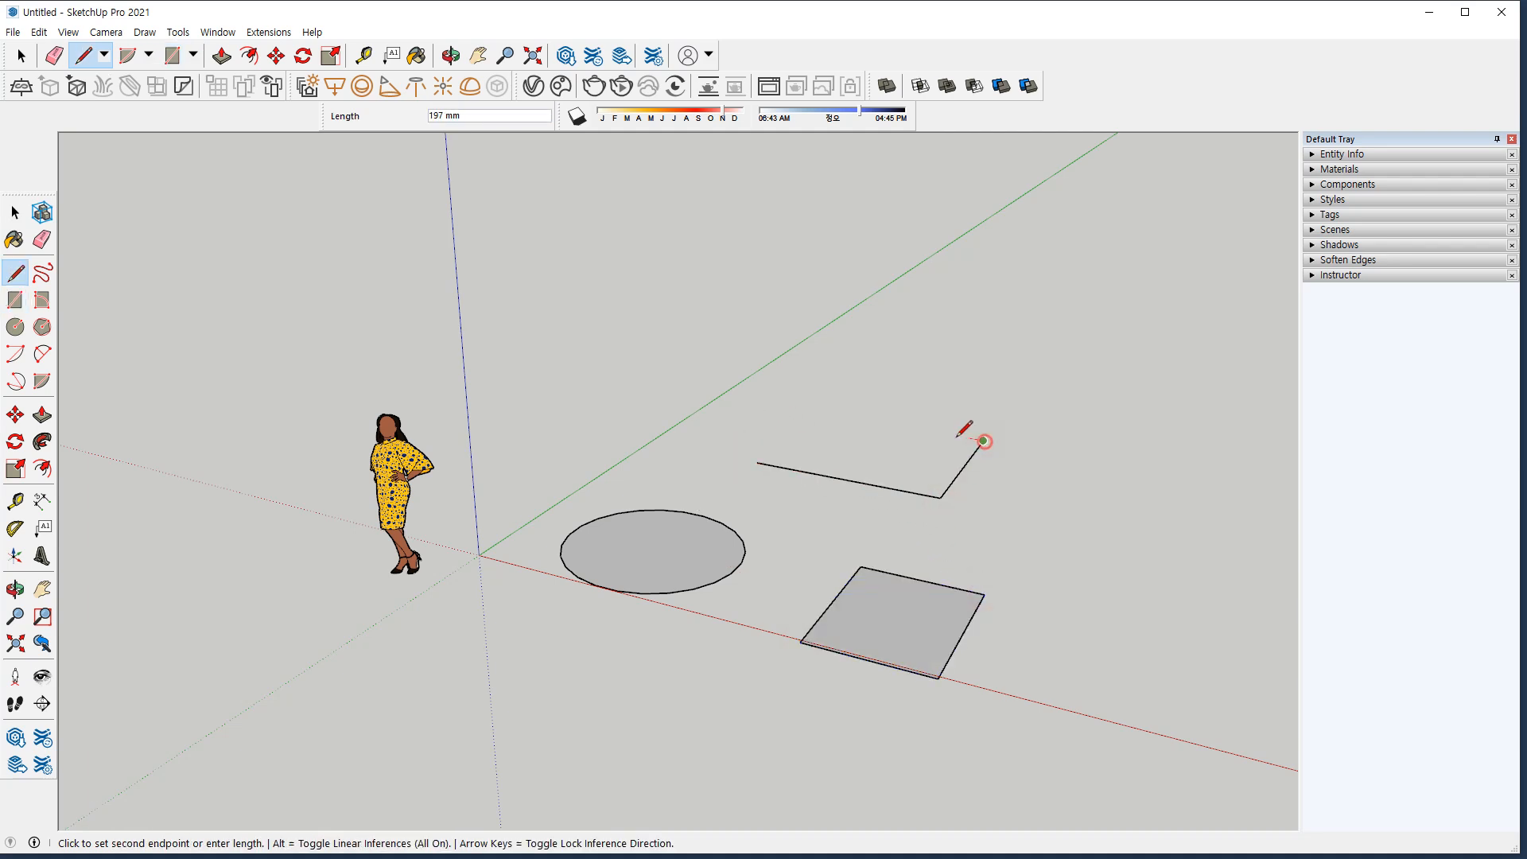
pyautogui.click(817, 412)
pyautogui.click(757, 462)
# Draw a second four-sided outline overlapping the line-drawn face and erase the inner edges to form a star shape.
pyautogui.moveTo(879, 528); pyautogui.dragTo(813, 635, button='middle')
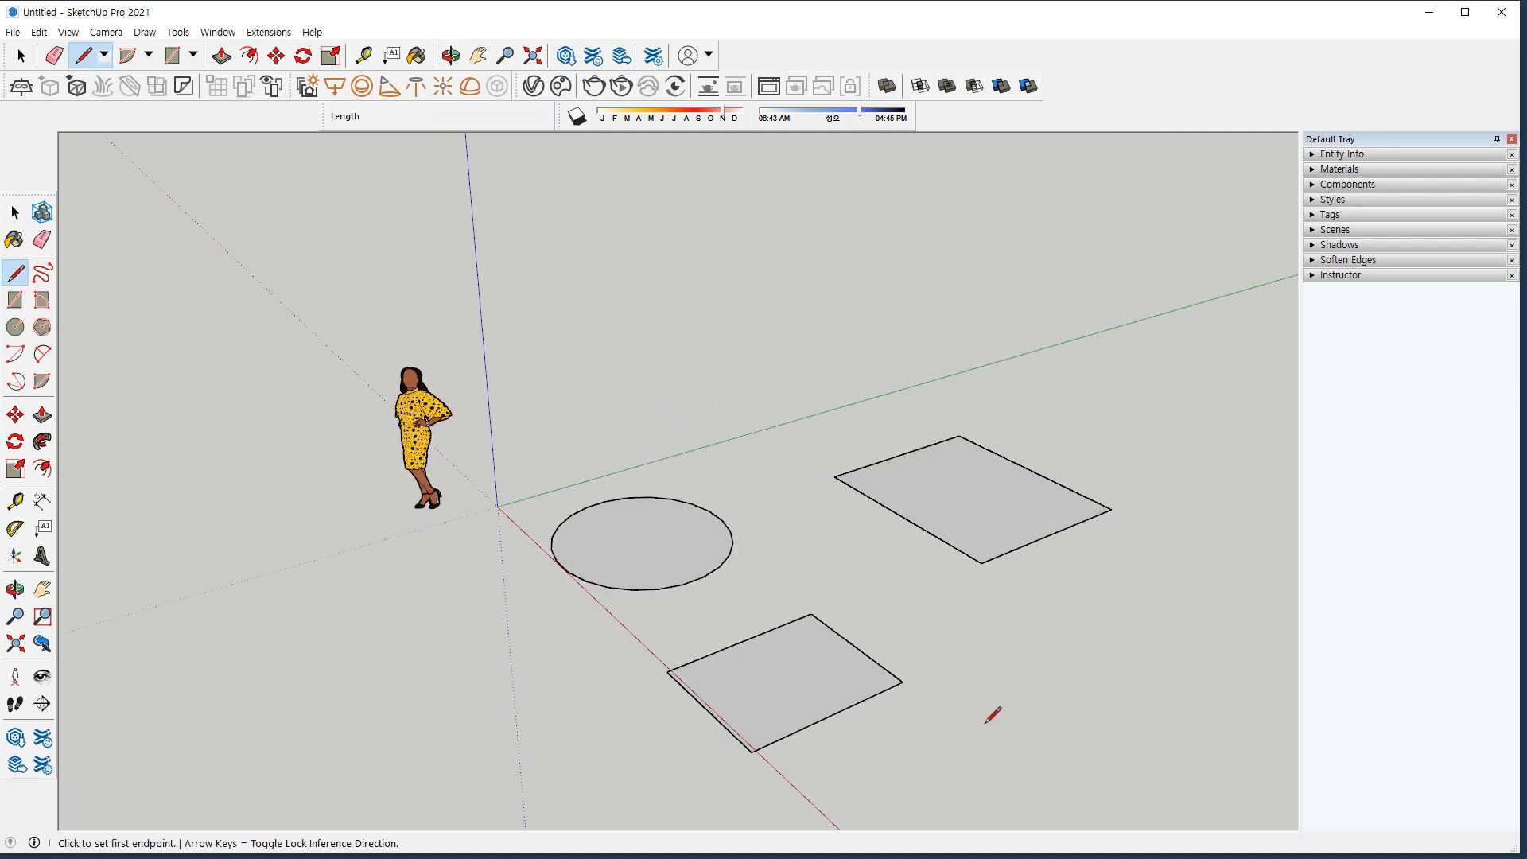
pyautogui.click(892, 424)
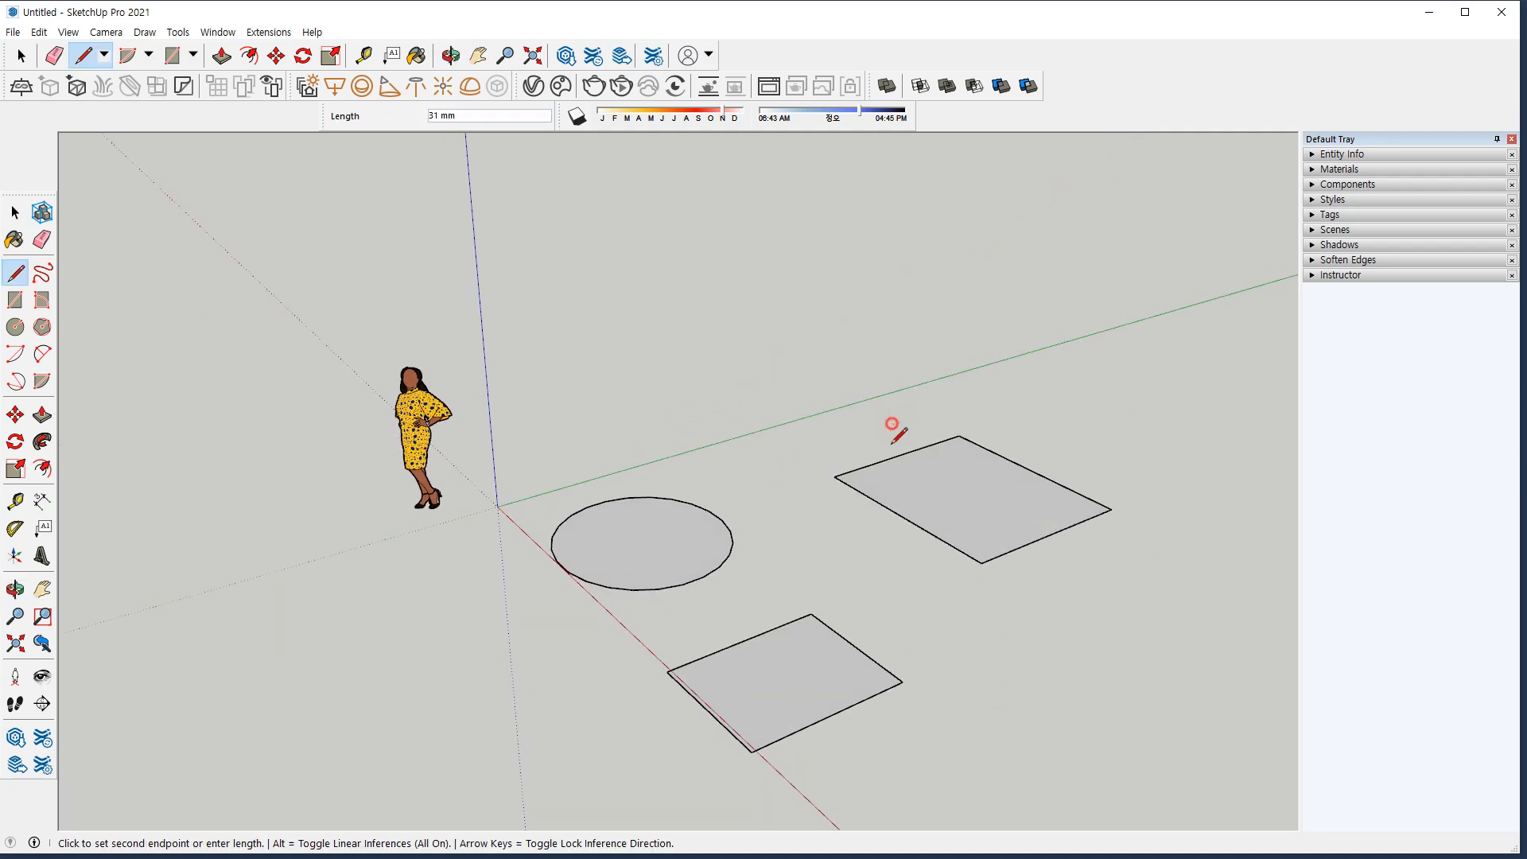
pyautogui.click(1083, 558)
pyautogui.click(1060, 434)
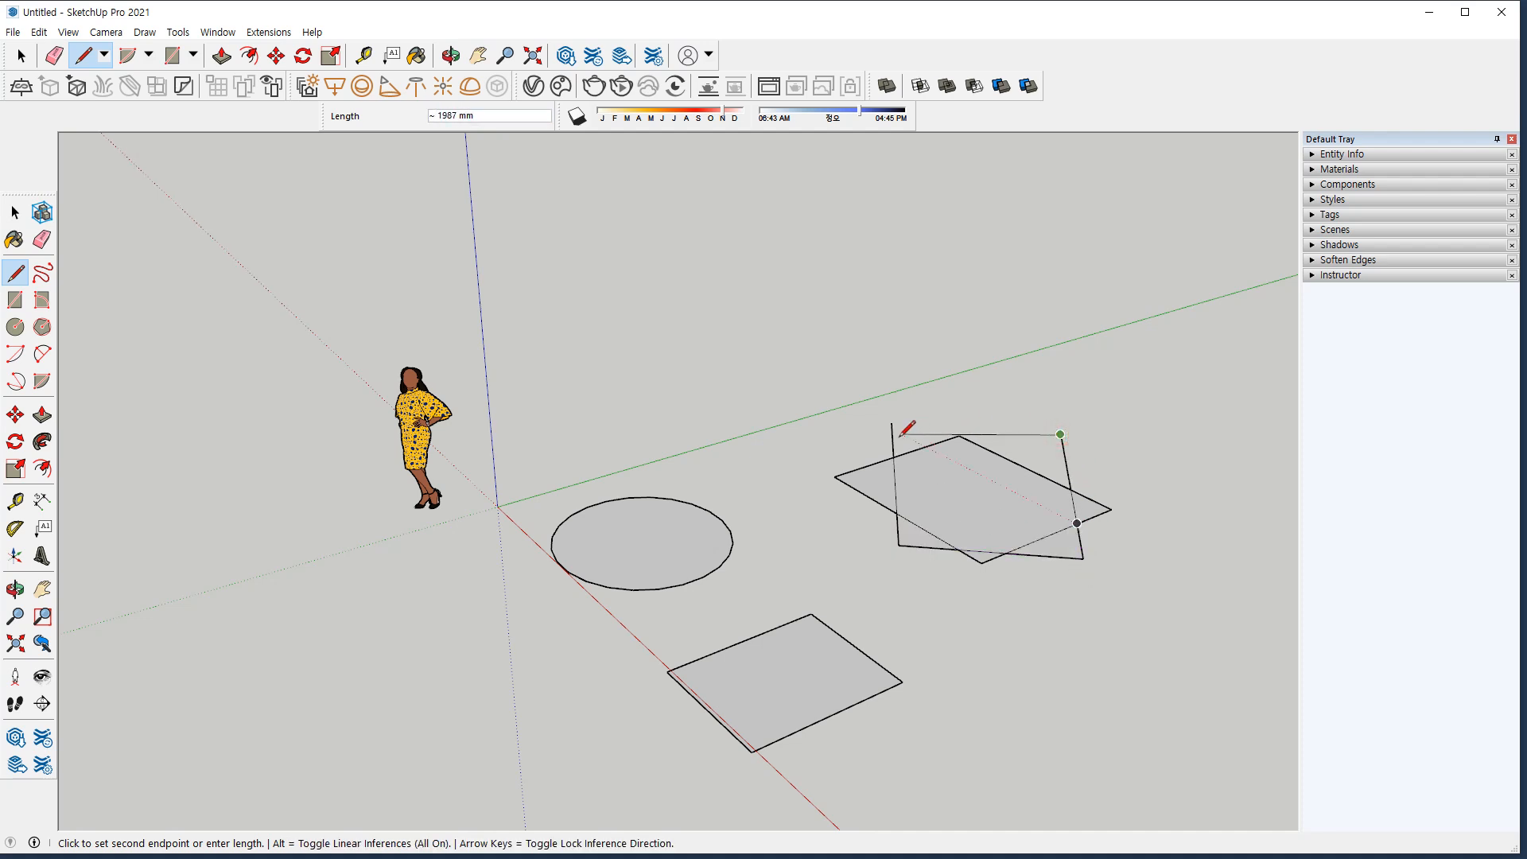
pyautogui.click(891, 424)
pyautogui.press('e')
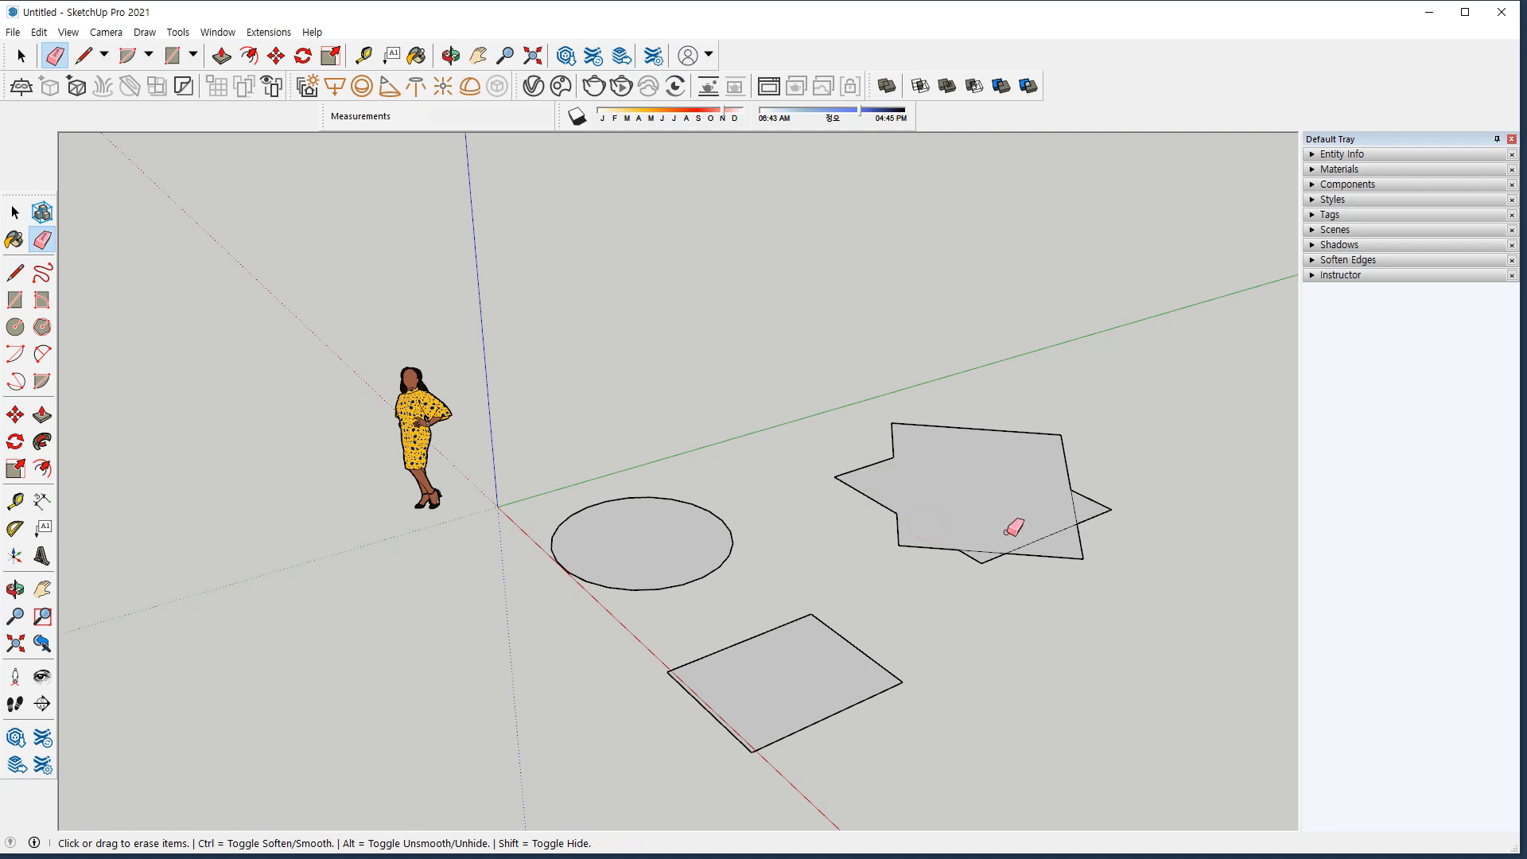
# Extrude the star-shaped face upward 1000 mm with Push/Pull.
pyautogui.moveTo(985, 658); pyautogui.dragTo(984, 481, button='middle')
pyautogui.press('p')
pyautogui.click(832, 360)
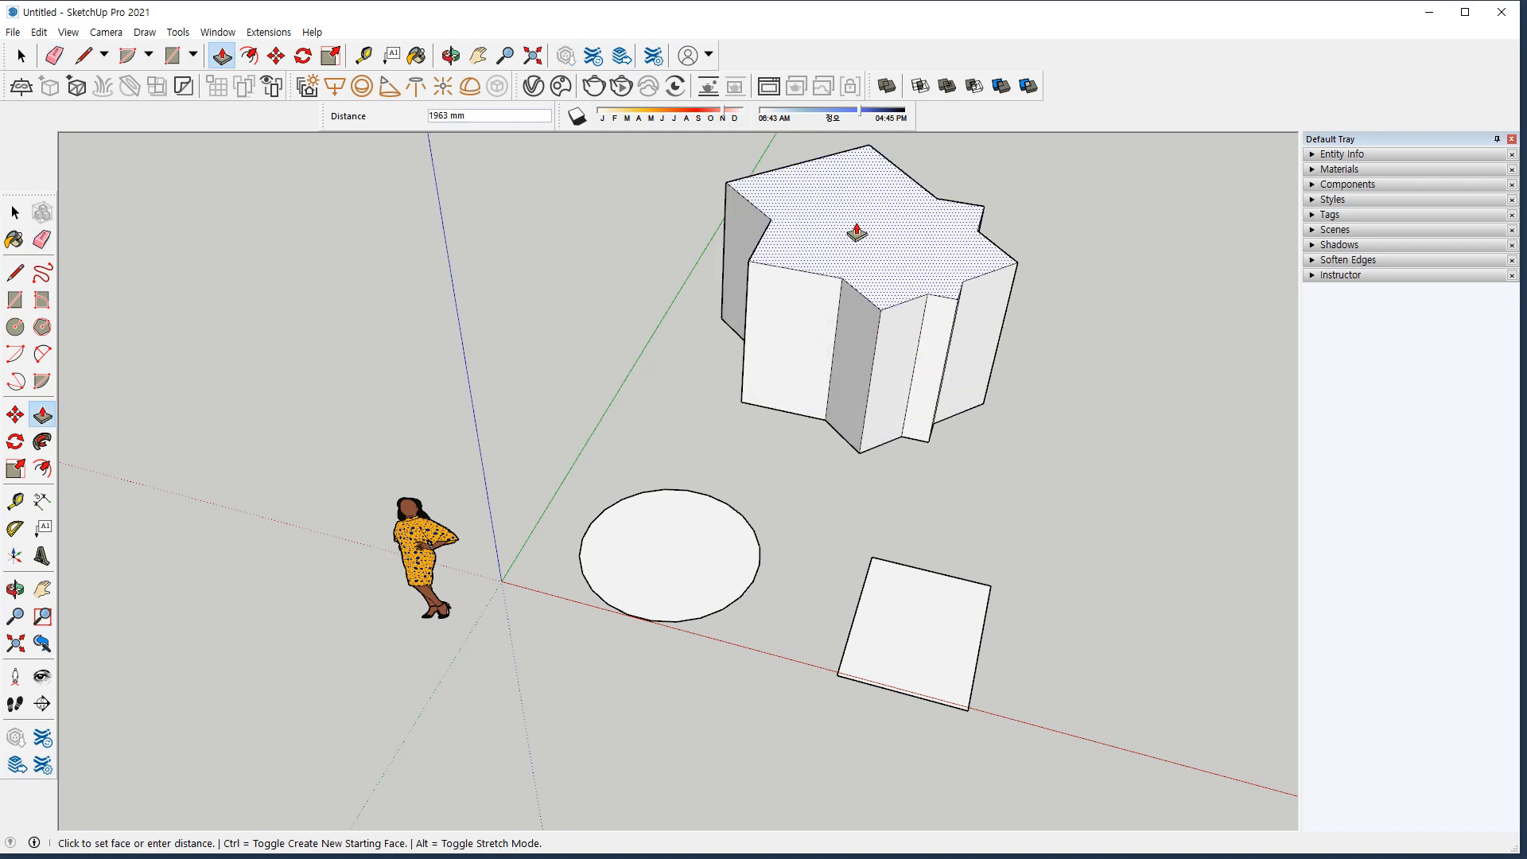
pyautogui.write('1000')
pyautogui.press('Return')
# Extrude the circle into a tall cylinder and the rectangle into a low box.
pyautogui.moveTo(890, 402); pyautogui.dragTo(726, 522, button='middle')
pyautogui.click(726, 521)
pyautogui.click(596, 343)
pyautogui.click(893, 613)
pyautogui.click(938, 573)
# Pull side faces of the star-shaped solid outward into long arms, one of them by about 2234 mm.
pyautogui.moveTo(1010, 556); pyautogui.dragTo(794, 433, button='middle')
pyautogui.click(791, 406)
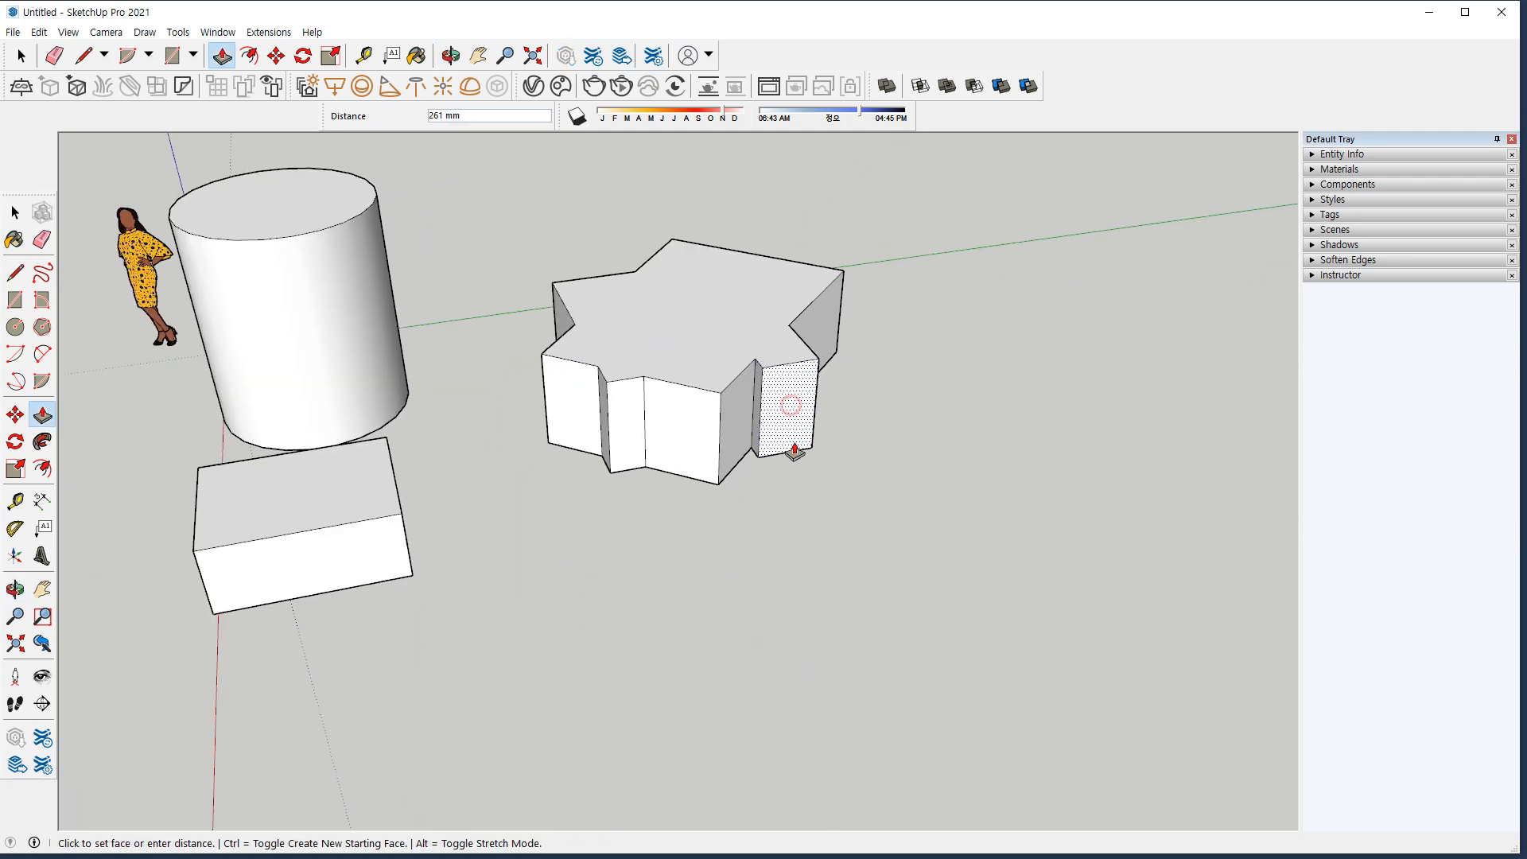
pyautogui.click(836, 608)
pyautogui.click(579, 393)
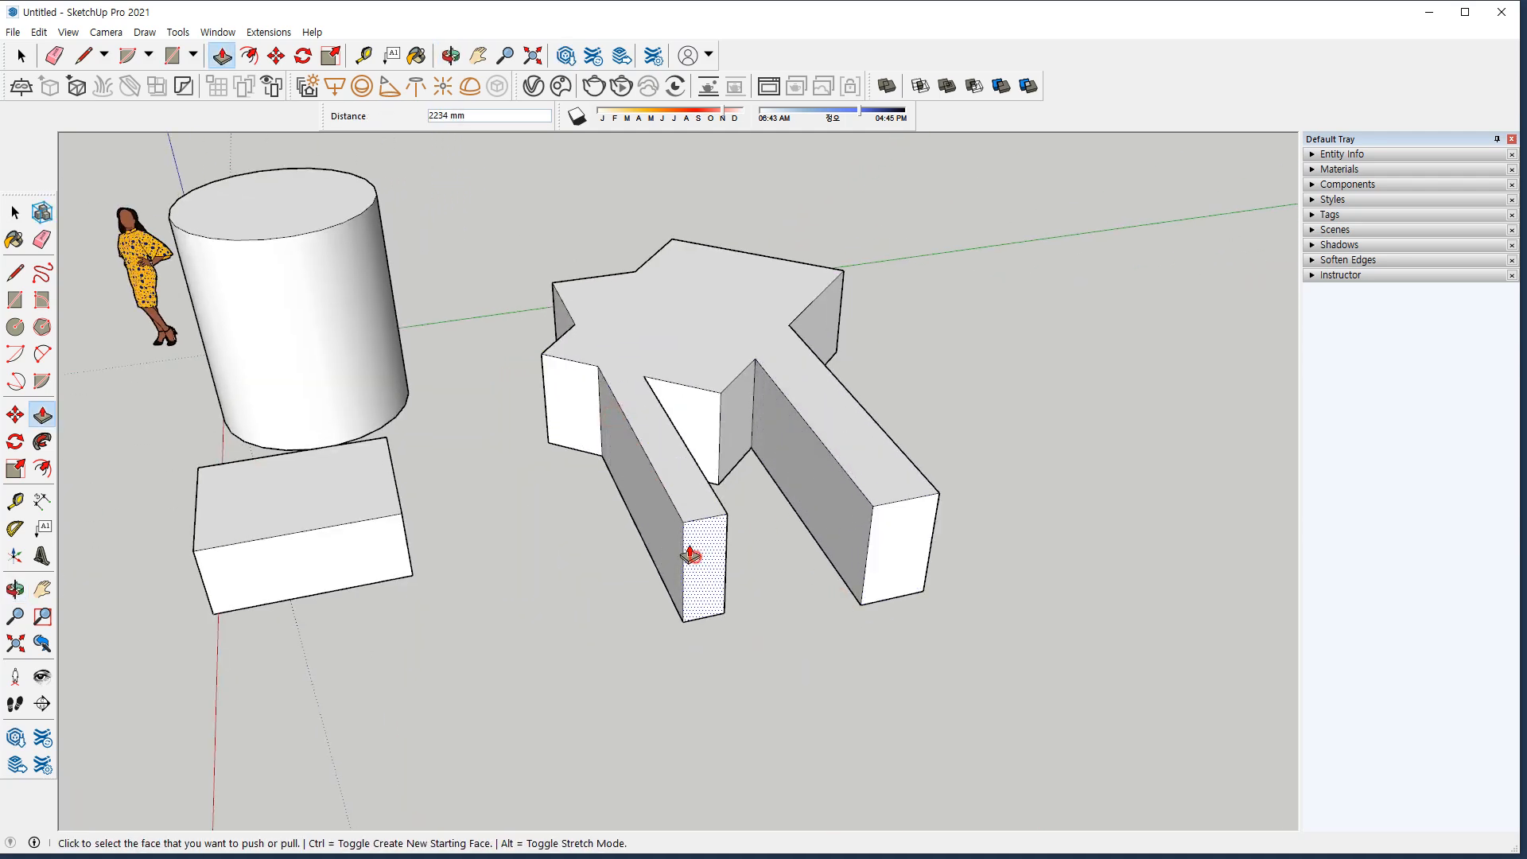
pyautogui.click(490, 451)
# Push/Pull two side faces on the opposite side of the star-shaped solid to extend its outline.
pyautogui.moveTo(914, 443); pyautogui.dragTo(395, 691, button='middle')
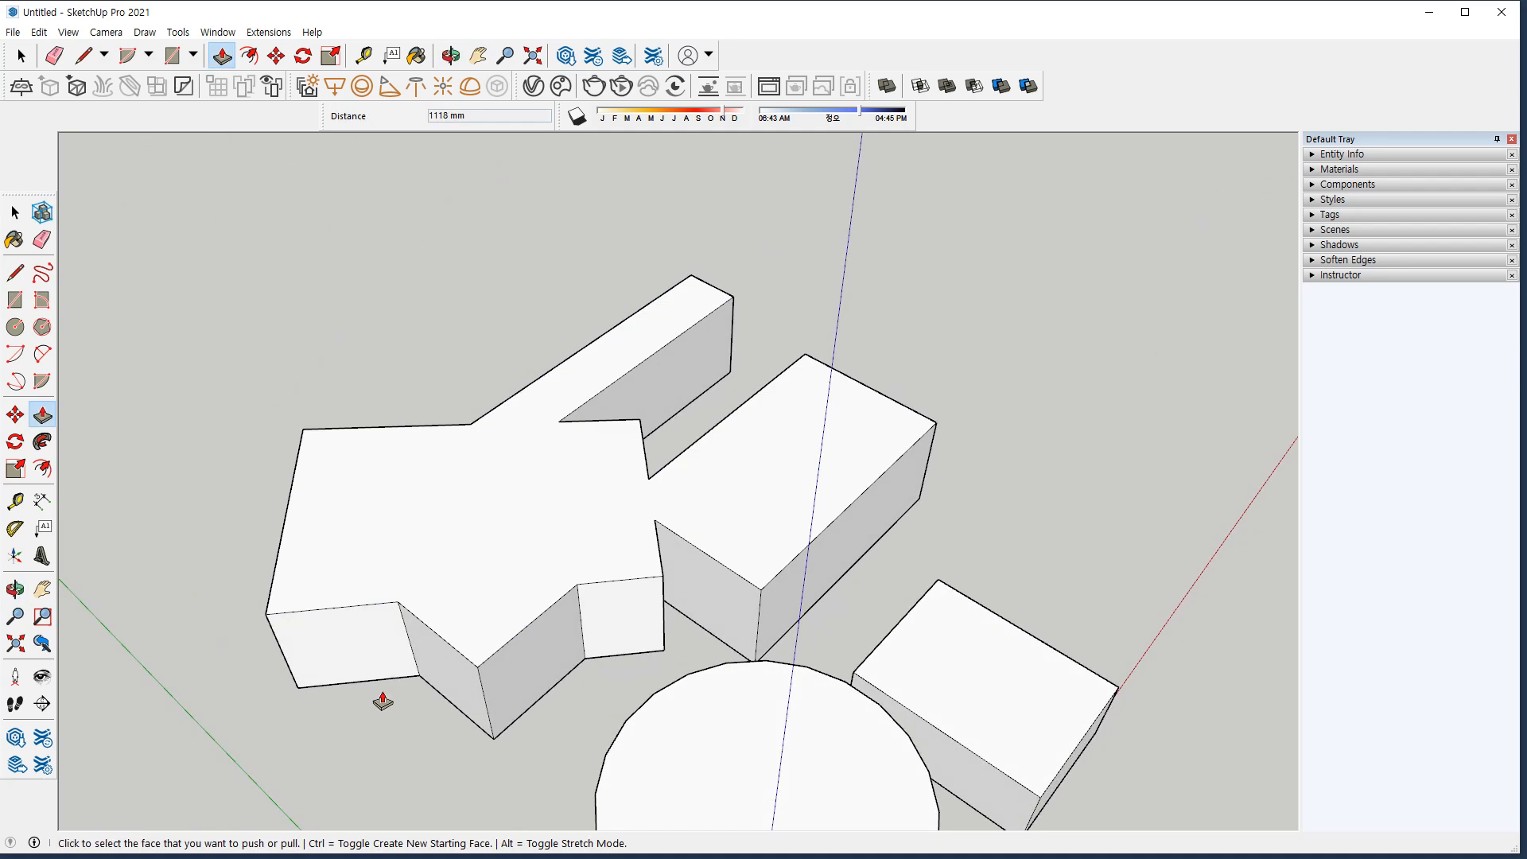
pyautogui.click(445, 681)
pyautogui.click(291, 821)
pyautogui.click(409, 564)
pyautogui.click(376, 436)
# Reshape the star-shaped solid further by moving two more of its side faces with Push/Pull.
pyautogui.scroll(-1, 382, 690)
pyautogui.moveTo(294, 670); pyautogui.dragTo(657, 535, button='middle')
pyautogui.click(627, 526)
pyautogui.click(612, 623)
pyautogui.moveTo(699, 720); pyautogui.dragTo(566, 756, button='middle')
pyautogui.click(697, 753)
pyautogui.click(667, 703)
# Adjust the notch beside the large end block by moving its narrow inner face with Push/Pull.
pyautogui.moveTo(256, 528); pyautogui.dragTo(829, 766, button='middle')
pyautogui.click(827, 755)
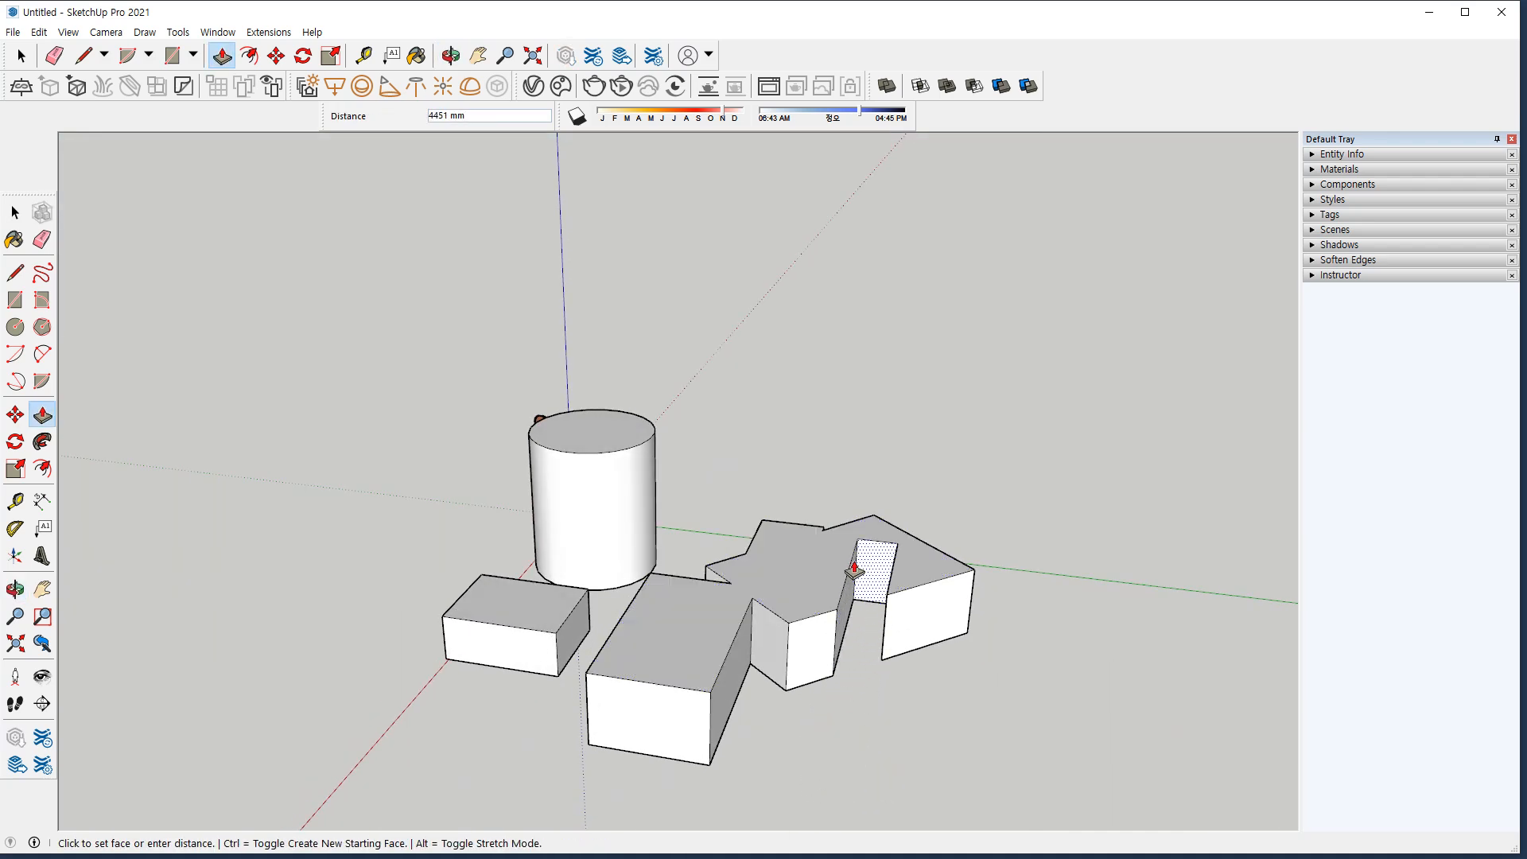
pyautogui.scroll(3, 855, 573)
pyautogui.moveTo(855, 576); pyautogui.dragTo(731, 660, button='middle')
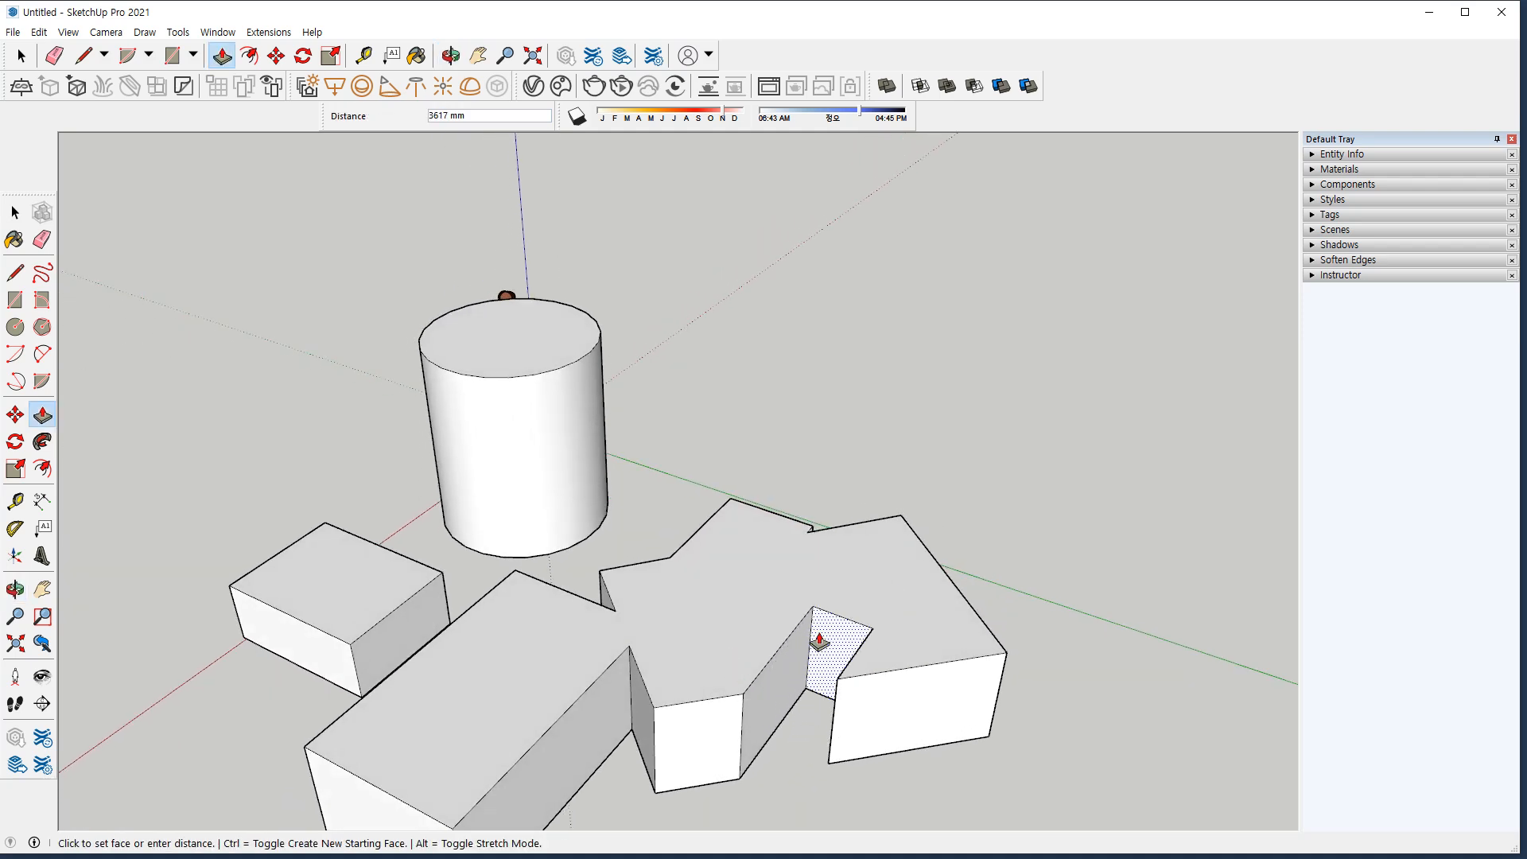
pyautogui.click(842, 613)
# Raise the top of the star-shaped solid and push in its side face that faces the cylinder.
pyautogui.moveTo(1029, 488); pyautogui.dragTo(205, 675, button='middle')
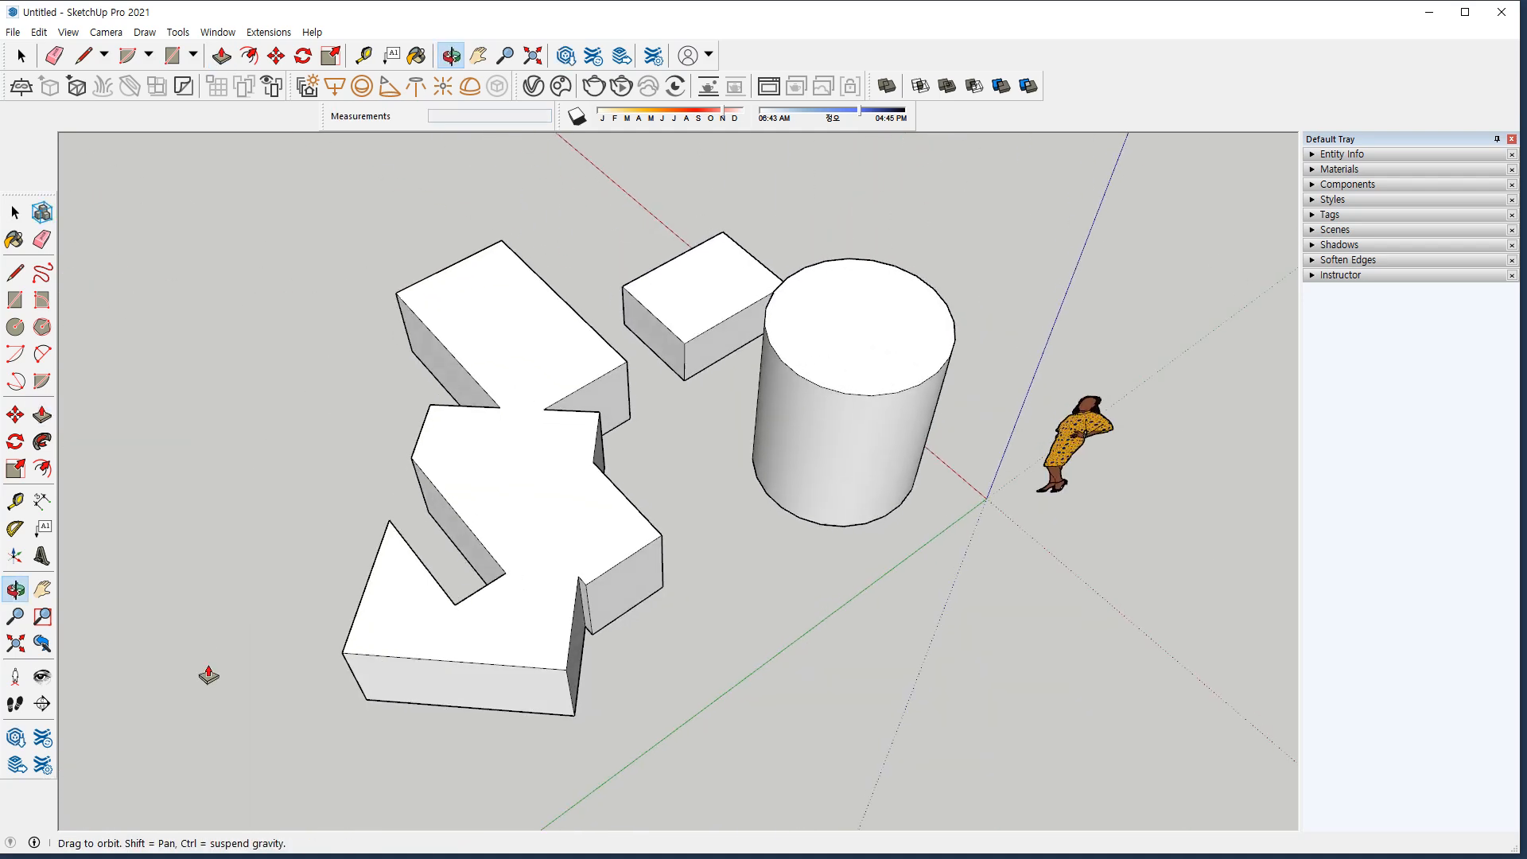
pyautogui.click(613, 585)
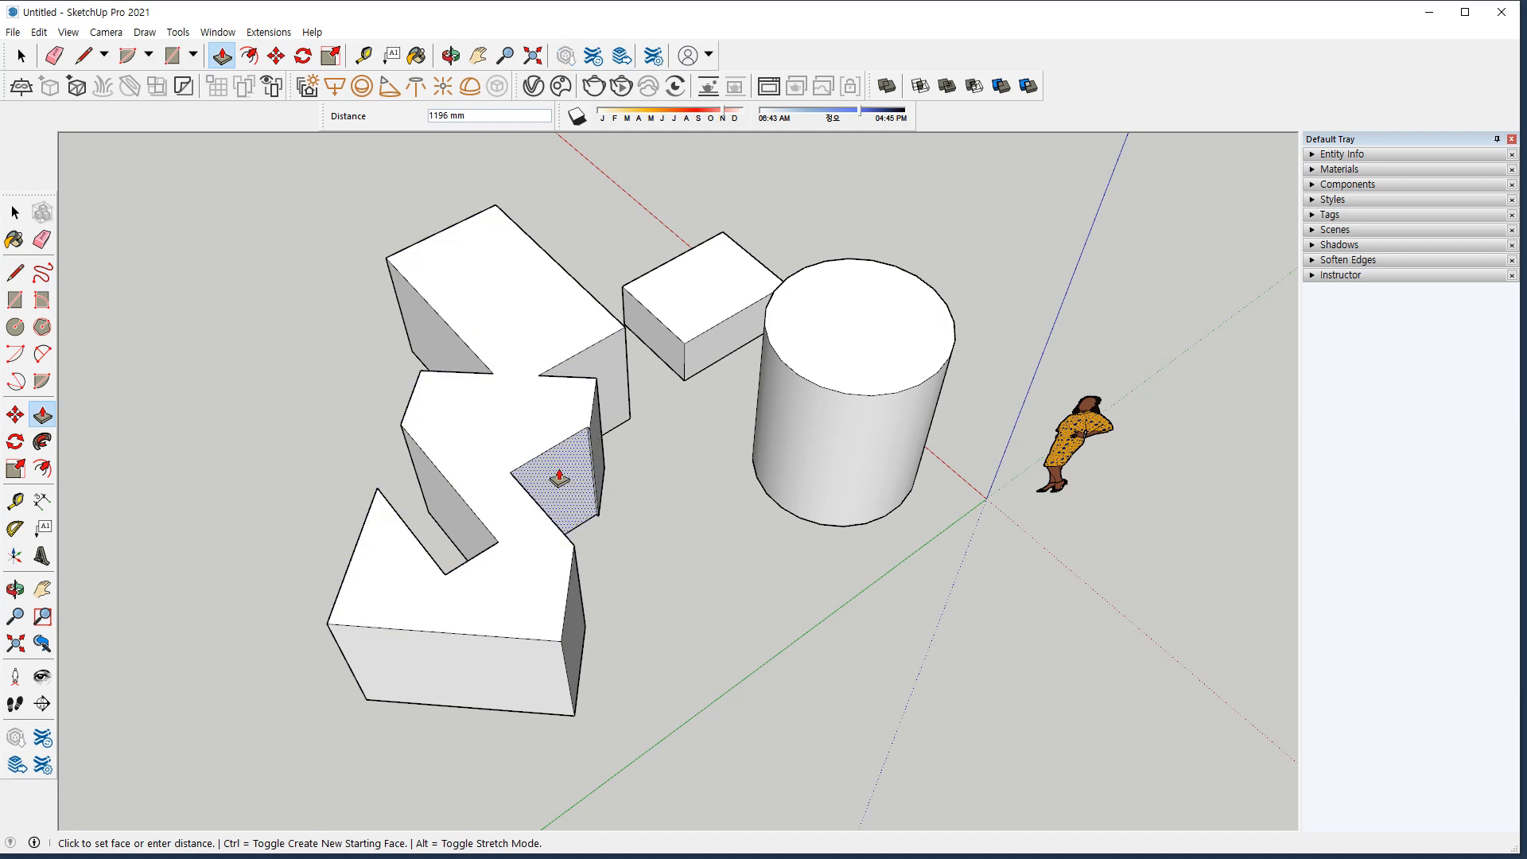
pyautogui.press('o')
pyautogui.moveTo(559, 477); pyautogui.dragTo(824, 624)
# Draw a circle with a radius of about 428 mm on the long block's large side face.
pyautogui.moveTo(824, 624); pyautogui.dragTo(461, 607, button='middle')
pyautogui.scroll(1, 507, 550)
pyautogui.moveTo(508, 551); pyautogui.dragTo(472, 548, button='middle')
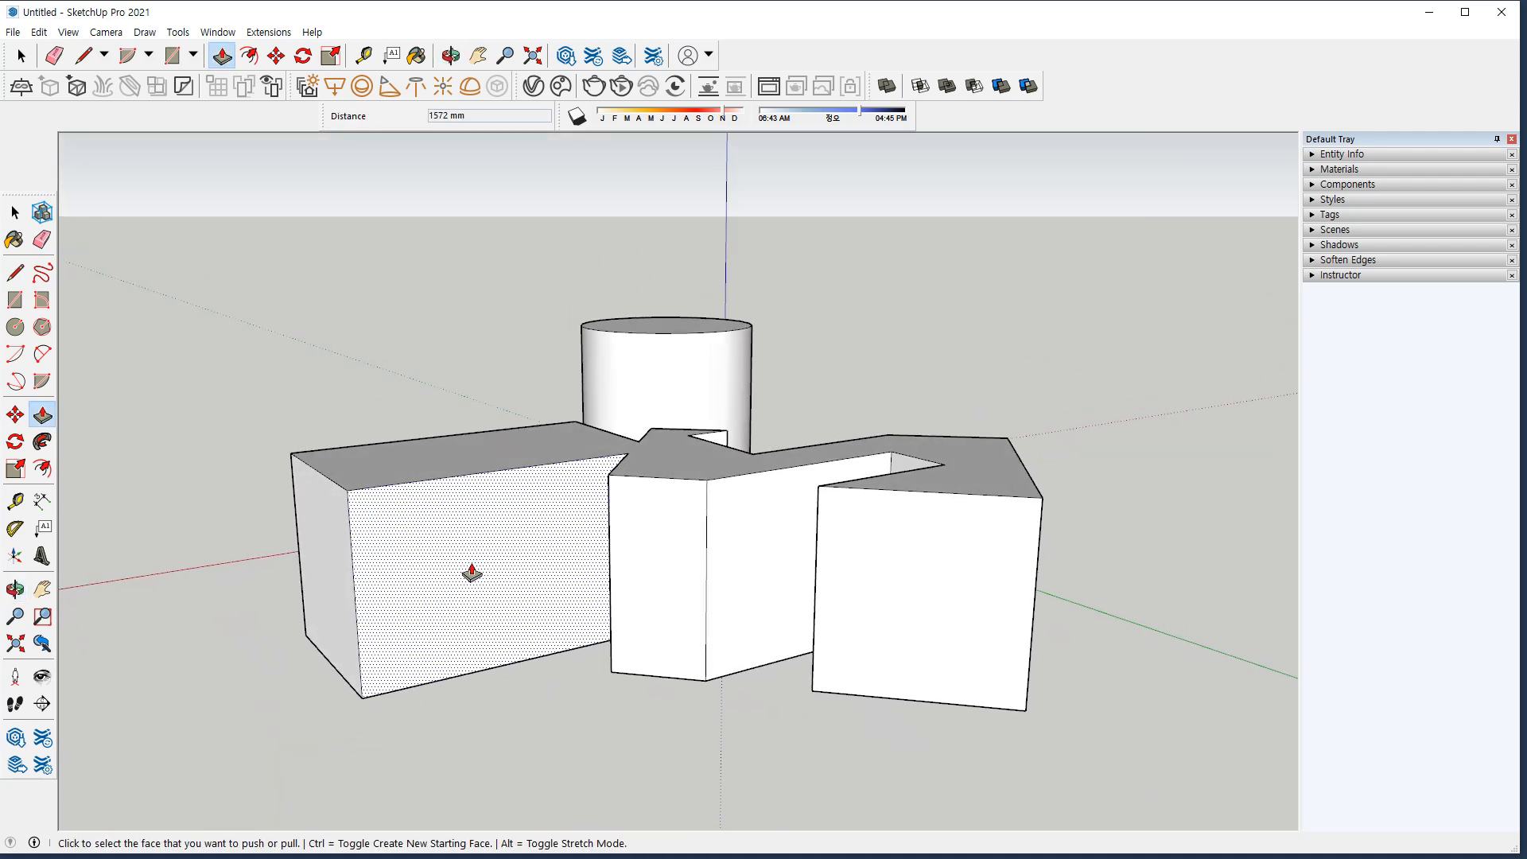
pyautogui.press('c')
pyautogui.click(465, 526)
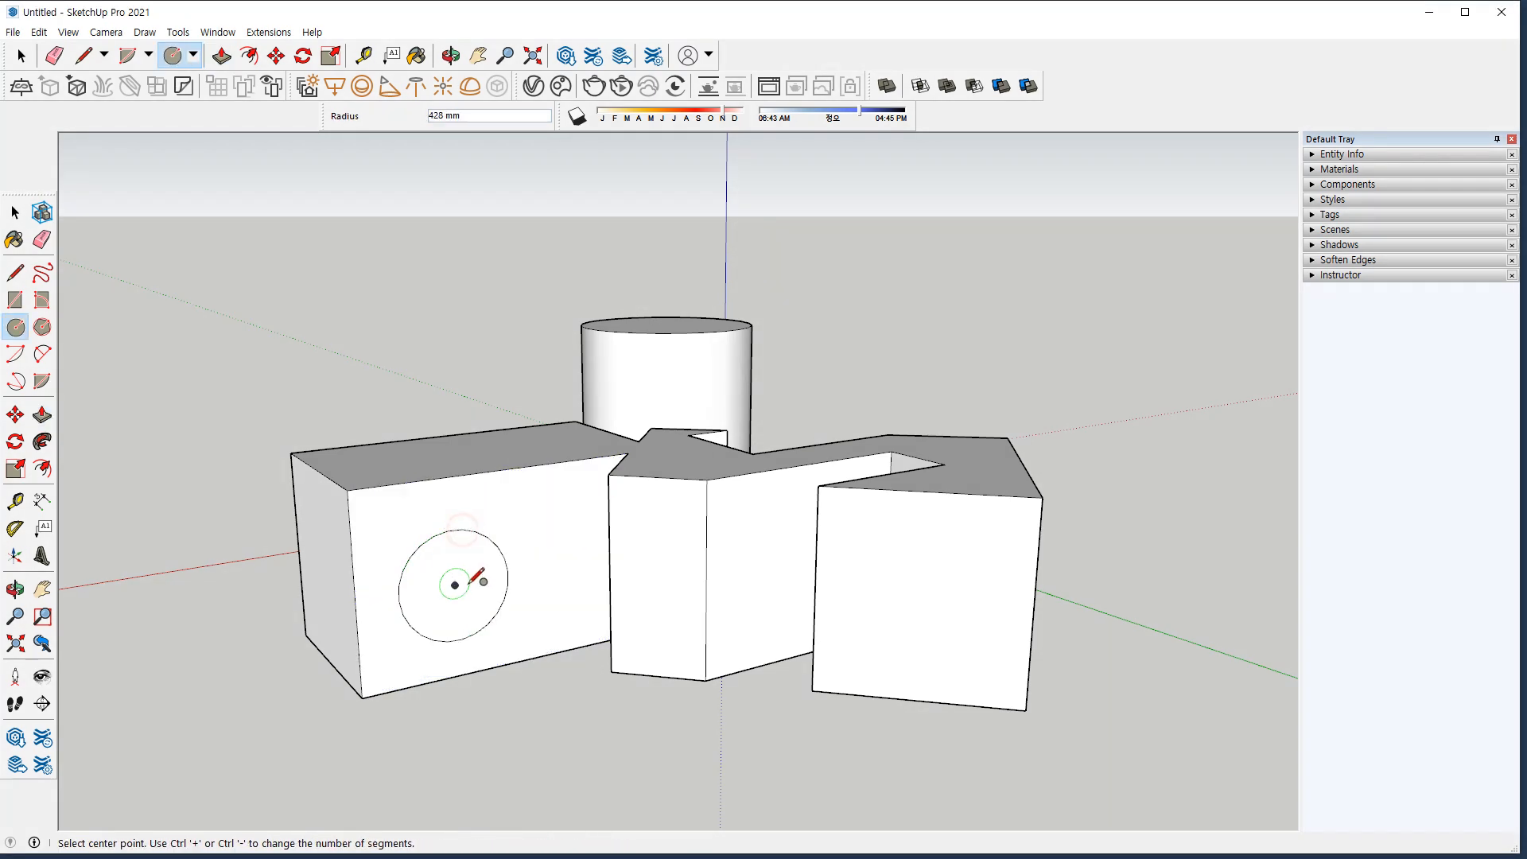
# Push the circular face about 1470 mm through to the block's back face to cut a through hole.
pyautogui.press('p')
pyautogui.moveTo(508, 634); pyautogui.dragTo(447, 595, button='middle')
pyautogui.scroll(1, 446, 595)
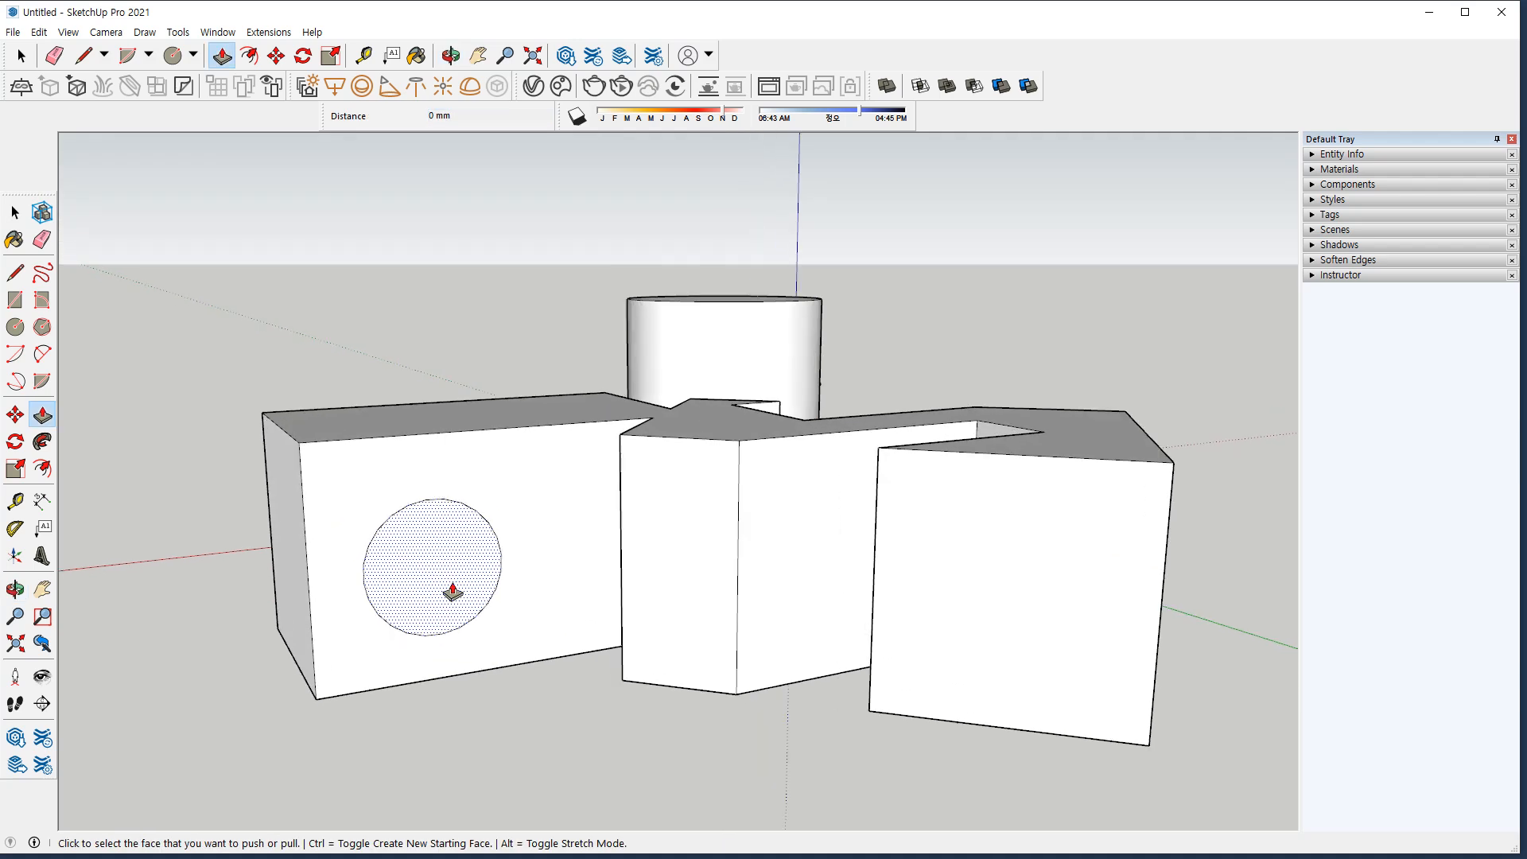
pyautogui.click(443, 592)
pyautogui.scroll(3, 420, 559)
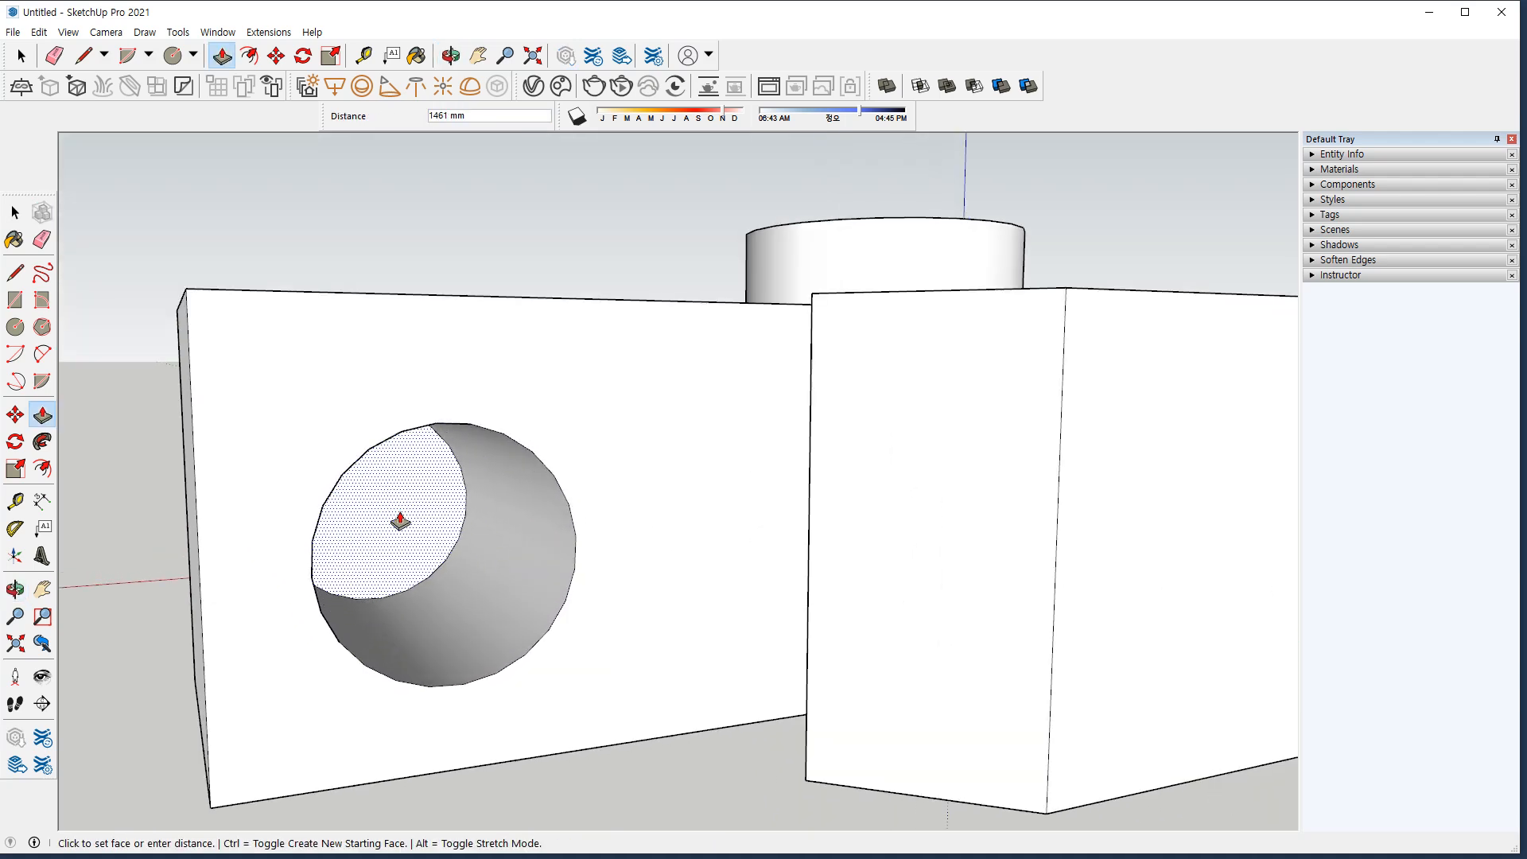
pyautogui.click(400, 521)
pyautogui.moveTo(395, 521); pyautogui.dragTo(300, 413, button='middle')
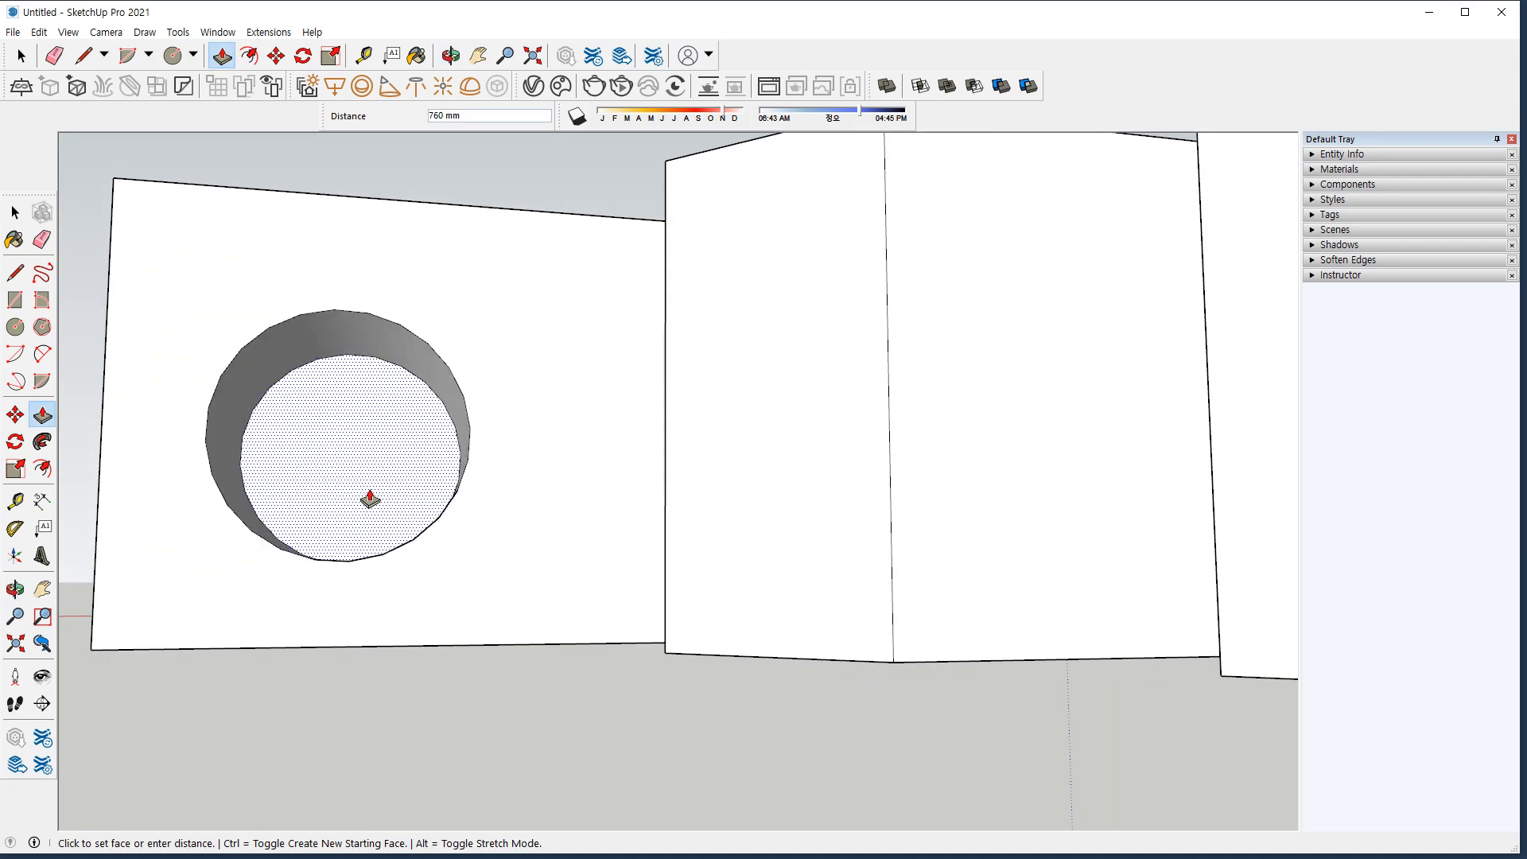
pyautogui.moveTo(415, 542); pyautogui.dragTo(470, 586, button='middle')
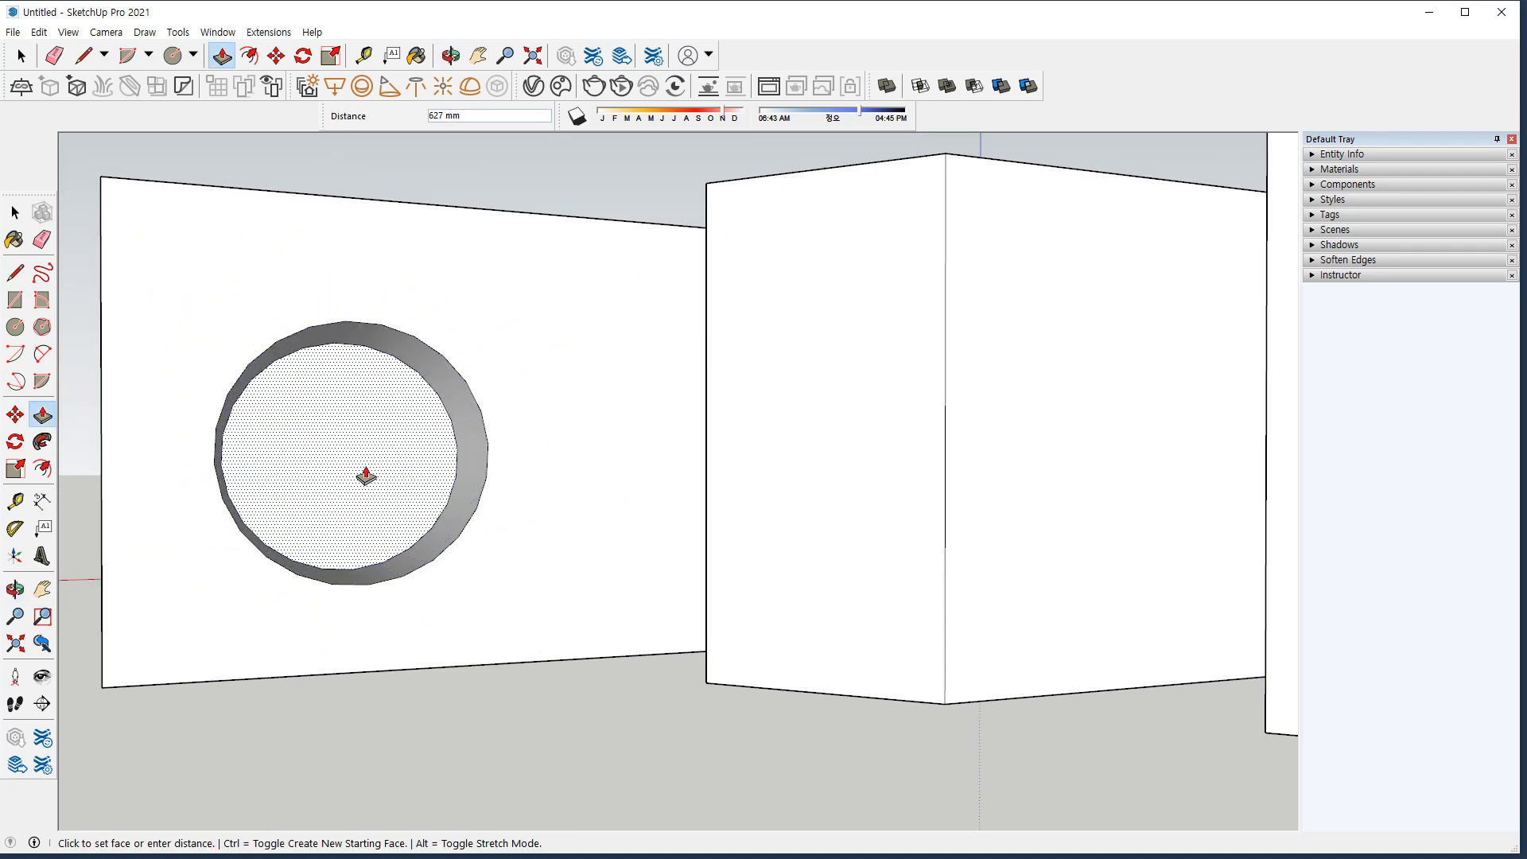
pyautogui.moveTo(348, 412); pyautogui.dragTo(385, 511, button='middle')
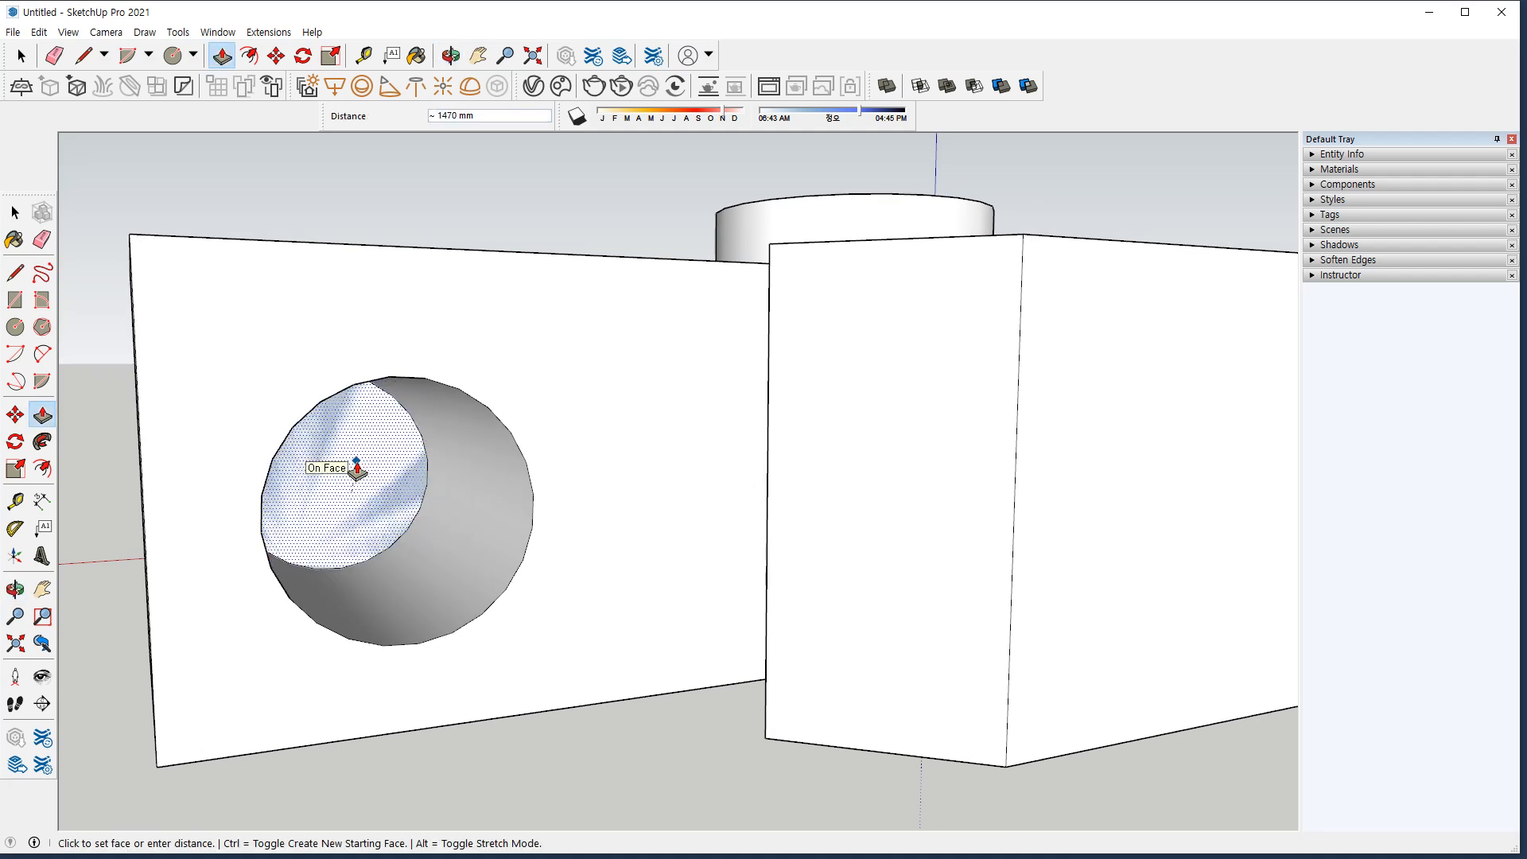
pyautogui.click(356, 470)
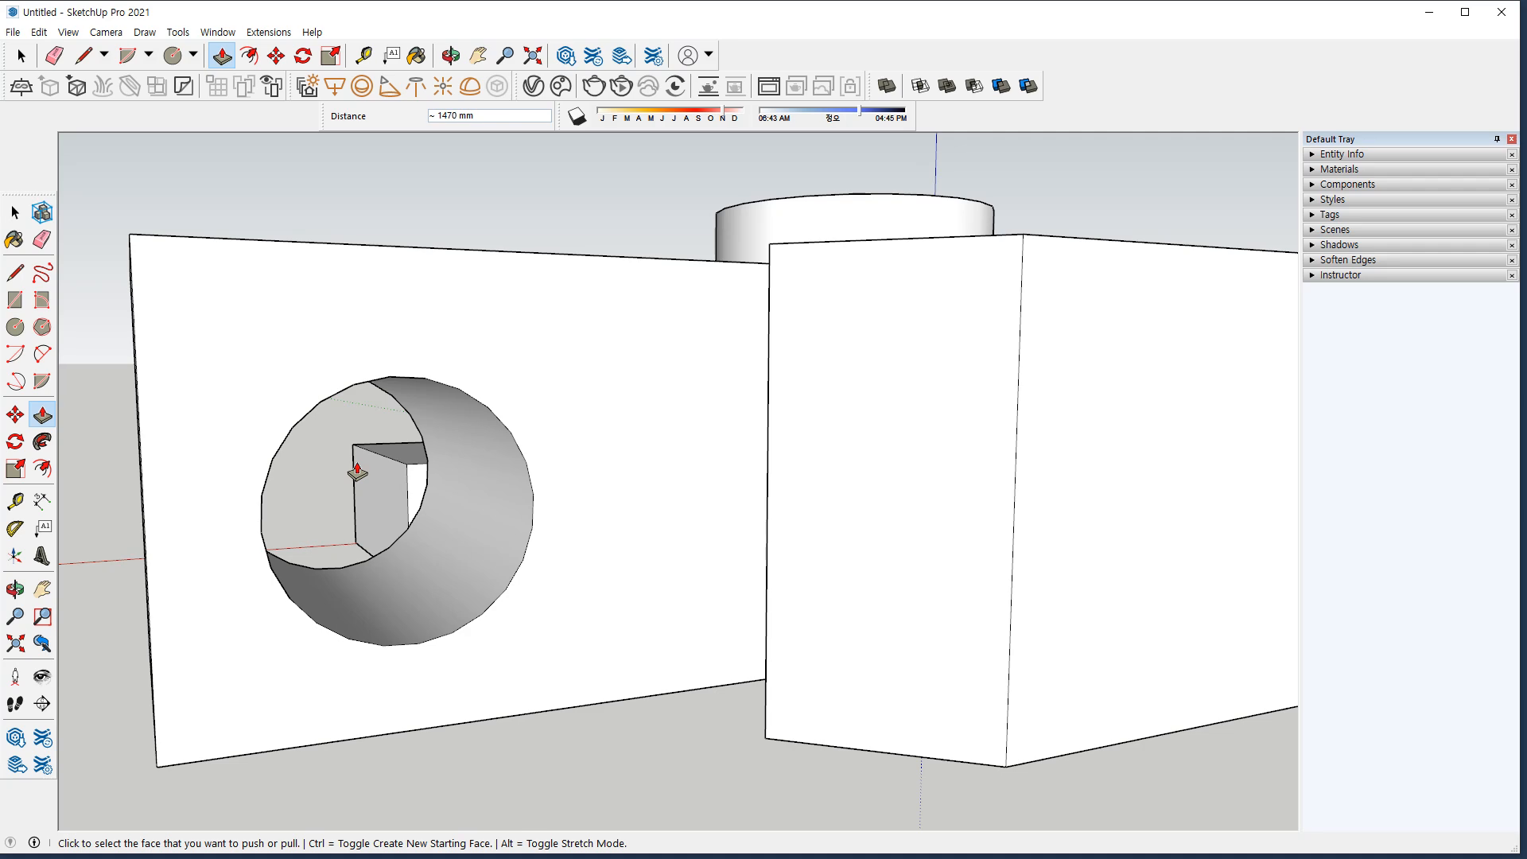
# Adjust the thickness of the block with the hole by pushing and pulling its front face.
pyautogui.moveTo(371, 463); pyautogui.dragTo(413, 436, button='middle')
pyautogui.click(414, 442)
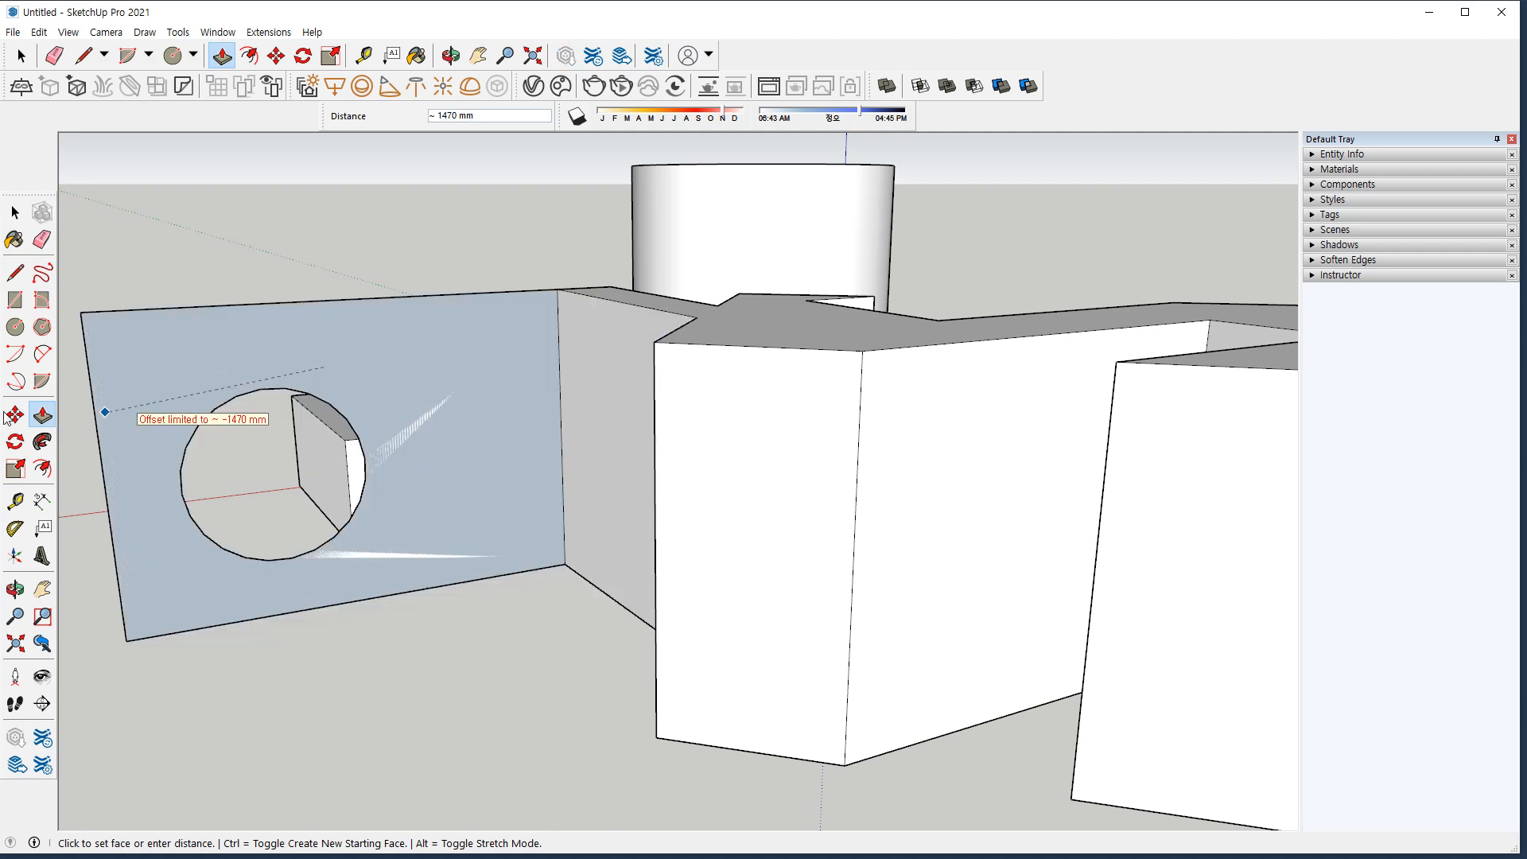
pyautogui.click(437, 402)
pyautogui.click(501, 385)
pyautogui.click(500, 384)
# Pull the narrow side face next to the hole outward by about 861 mm.
pyautogui.moveTo(290, 392); pyautogui.dragTo(671, 446, button='middle')
pyautogui.click(787, 447)
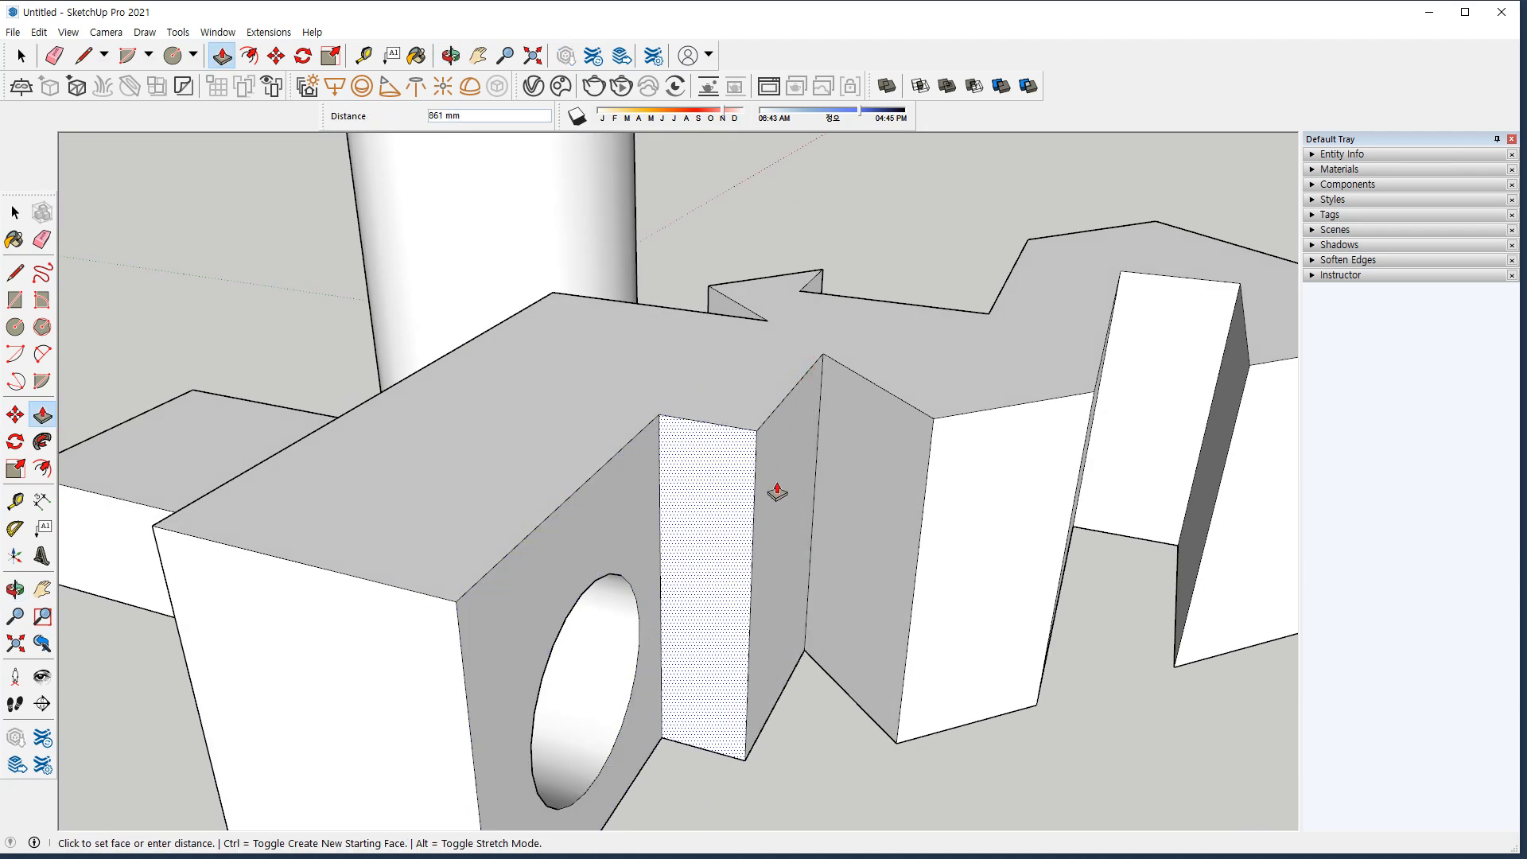
pyautogui.click(777, 492)
pyautogui.moveTo(272, 617); pyautogui.dragTo(87, 689, button='middle')
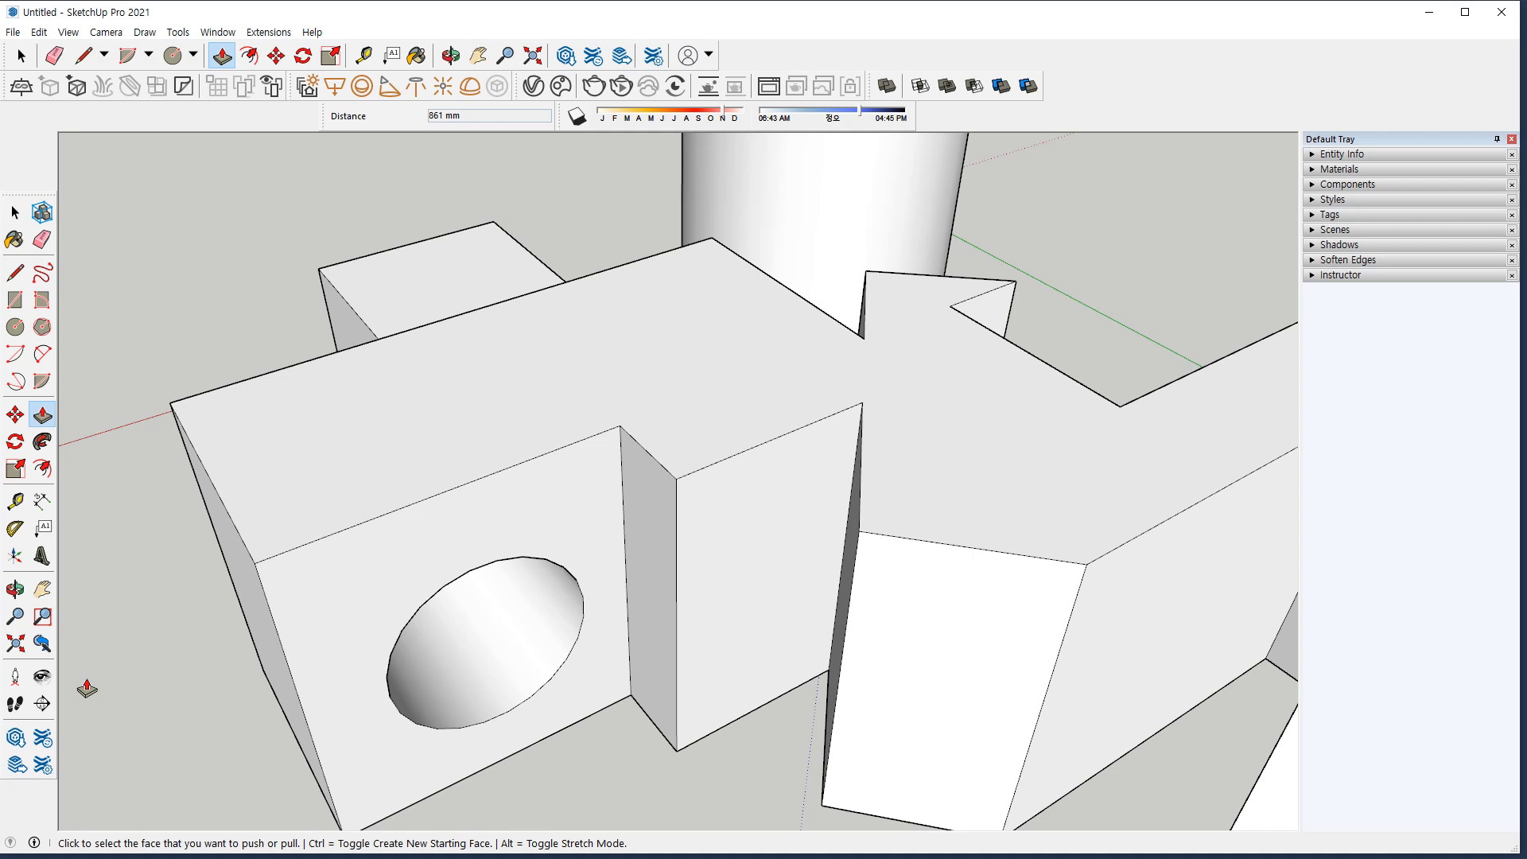
pyautogui.scroll(-6, 103, 680)
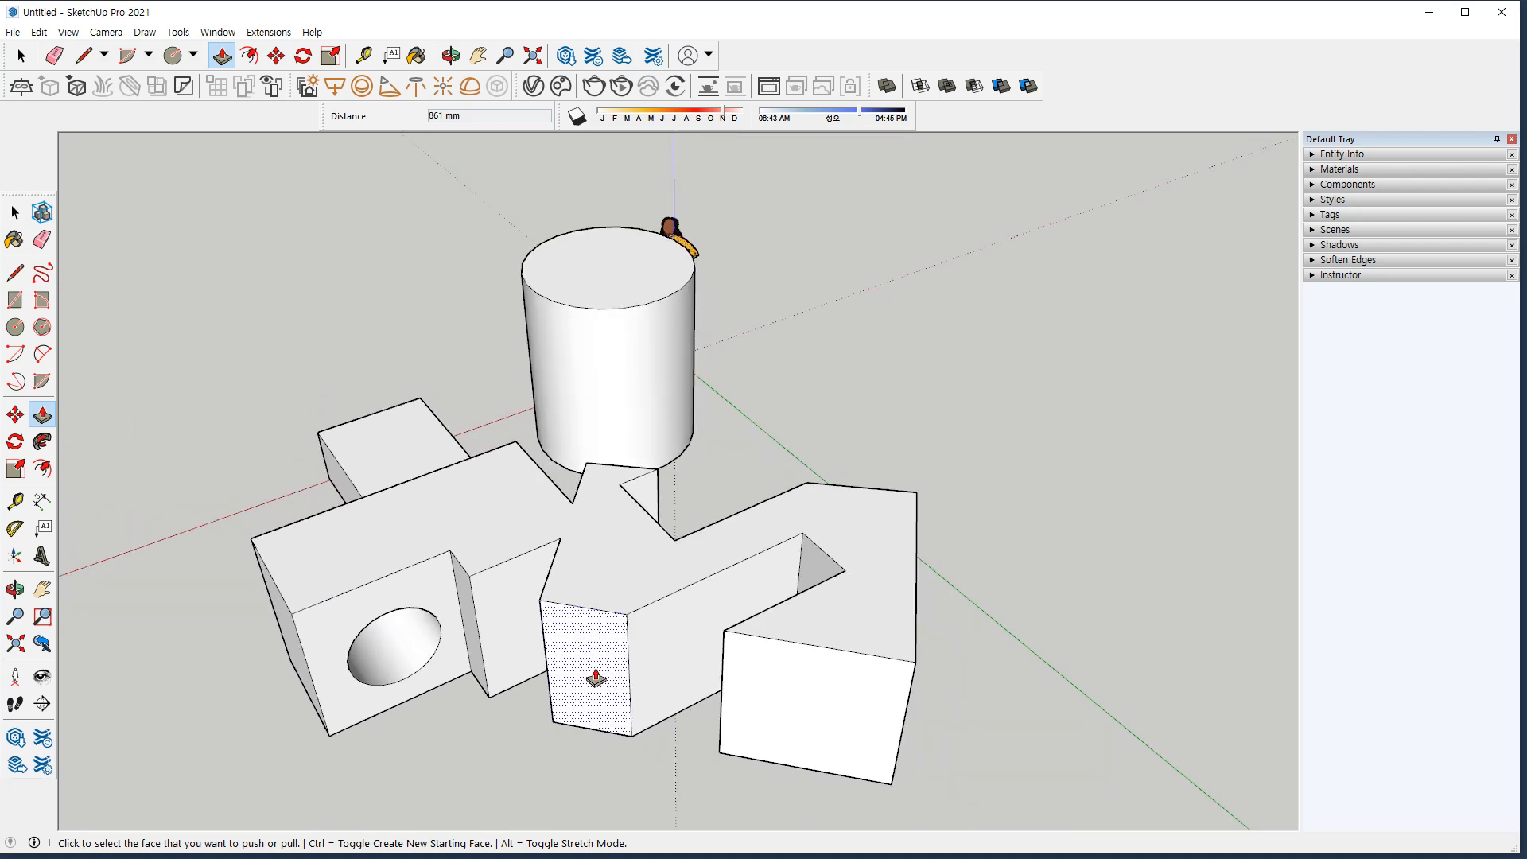
pyautogui.moveTo(595, 678); pyautogui.dragTo(632, 705, button='middle')
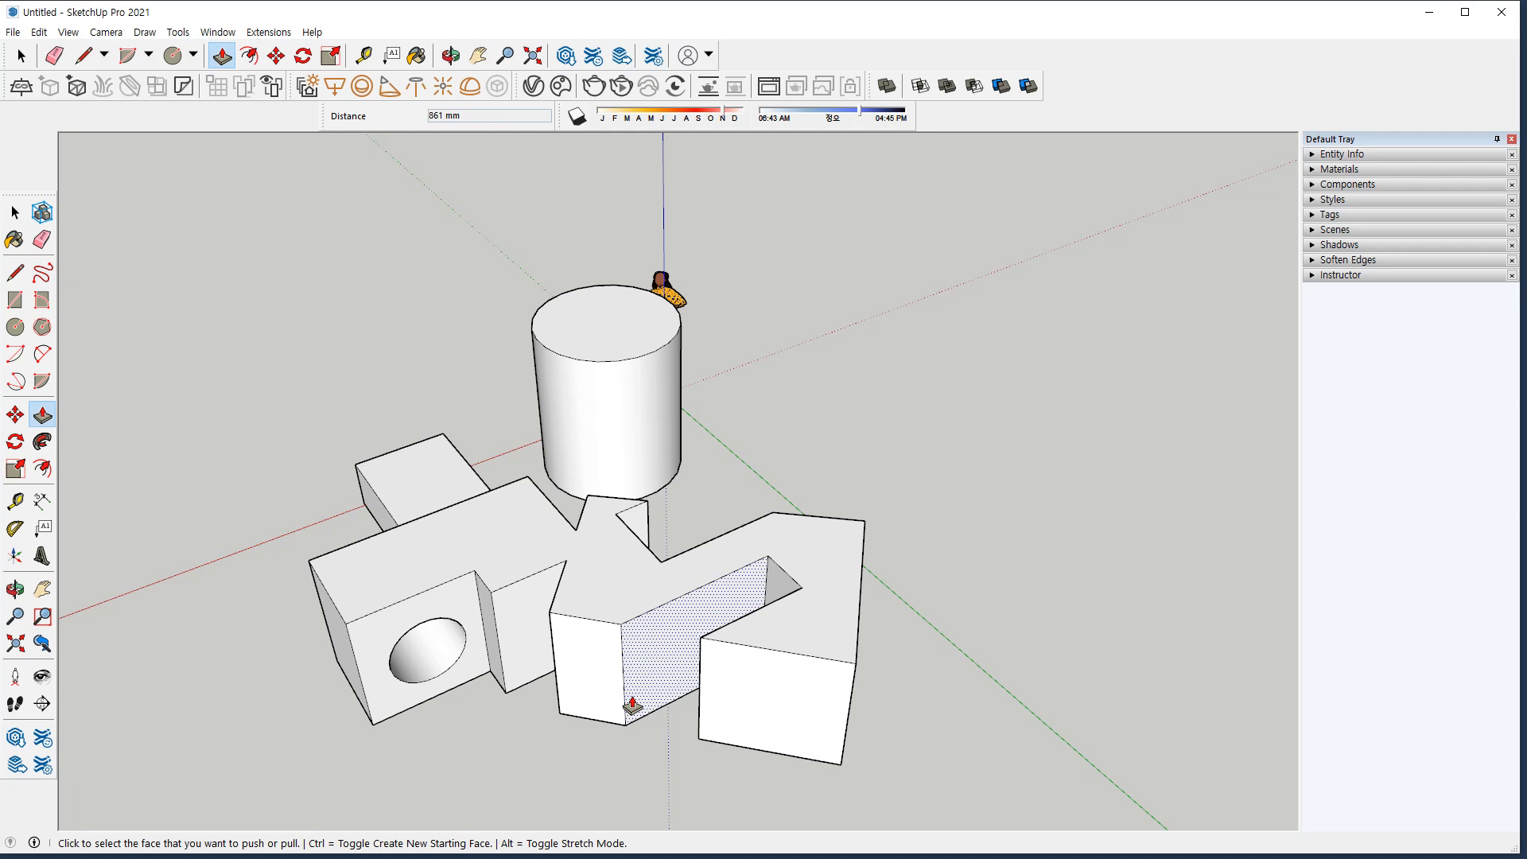
pyautogui.click(966, 608)
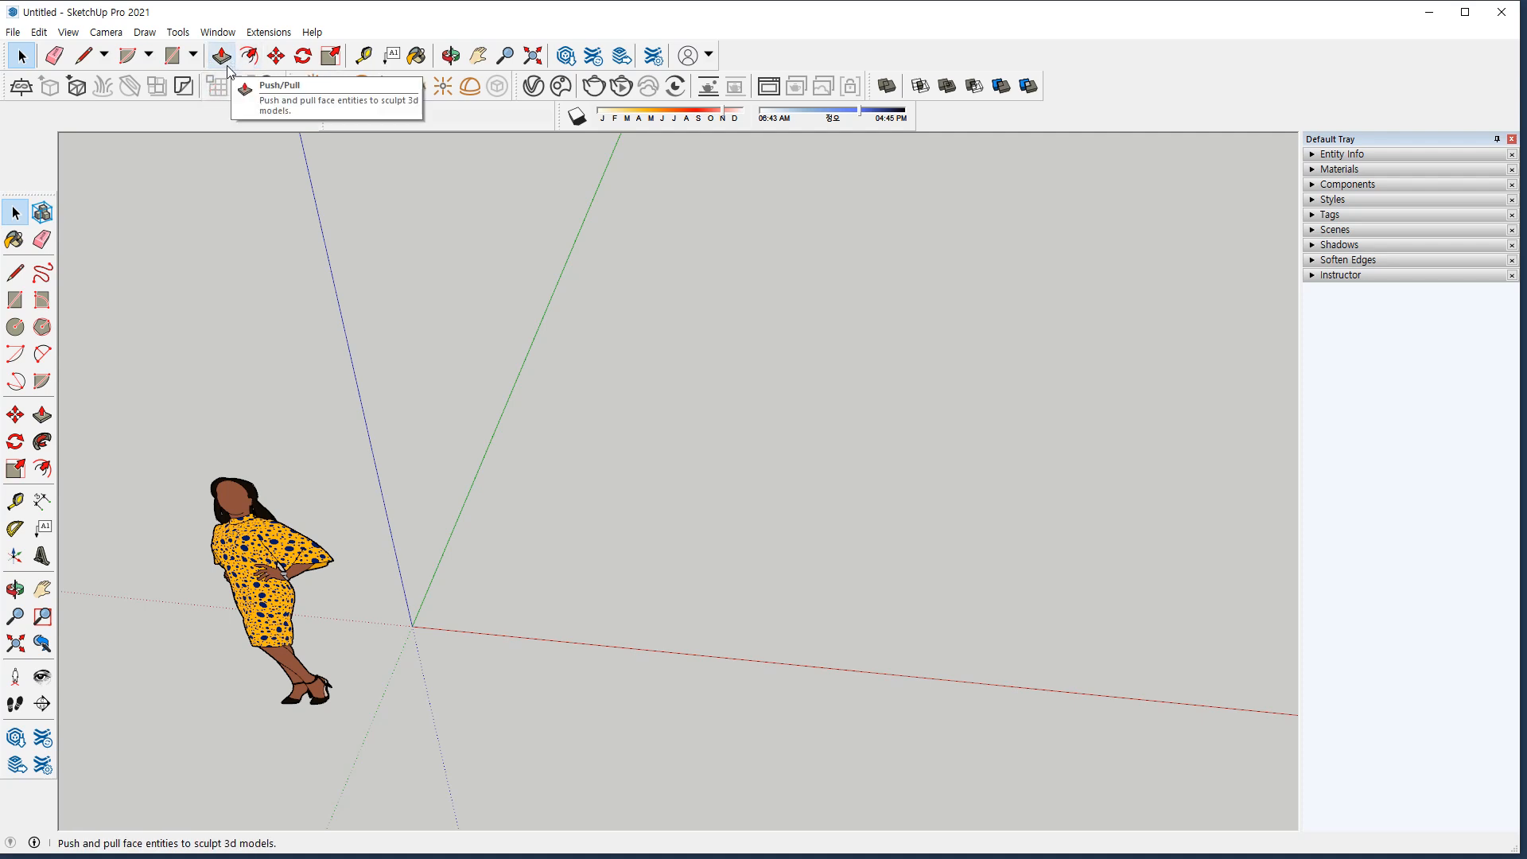
# Draw a rectangle from the origin along the red and green axes and extrude it upward about 1482 mm.
pyautogui.click(15, 300)
pyautogui.click(414, 626)
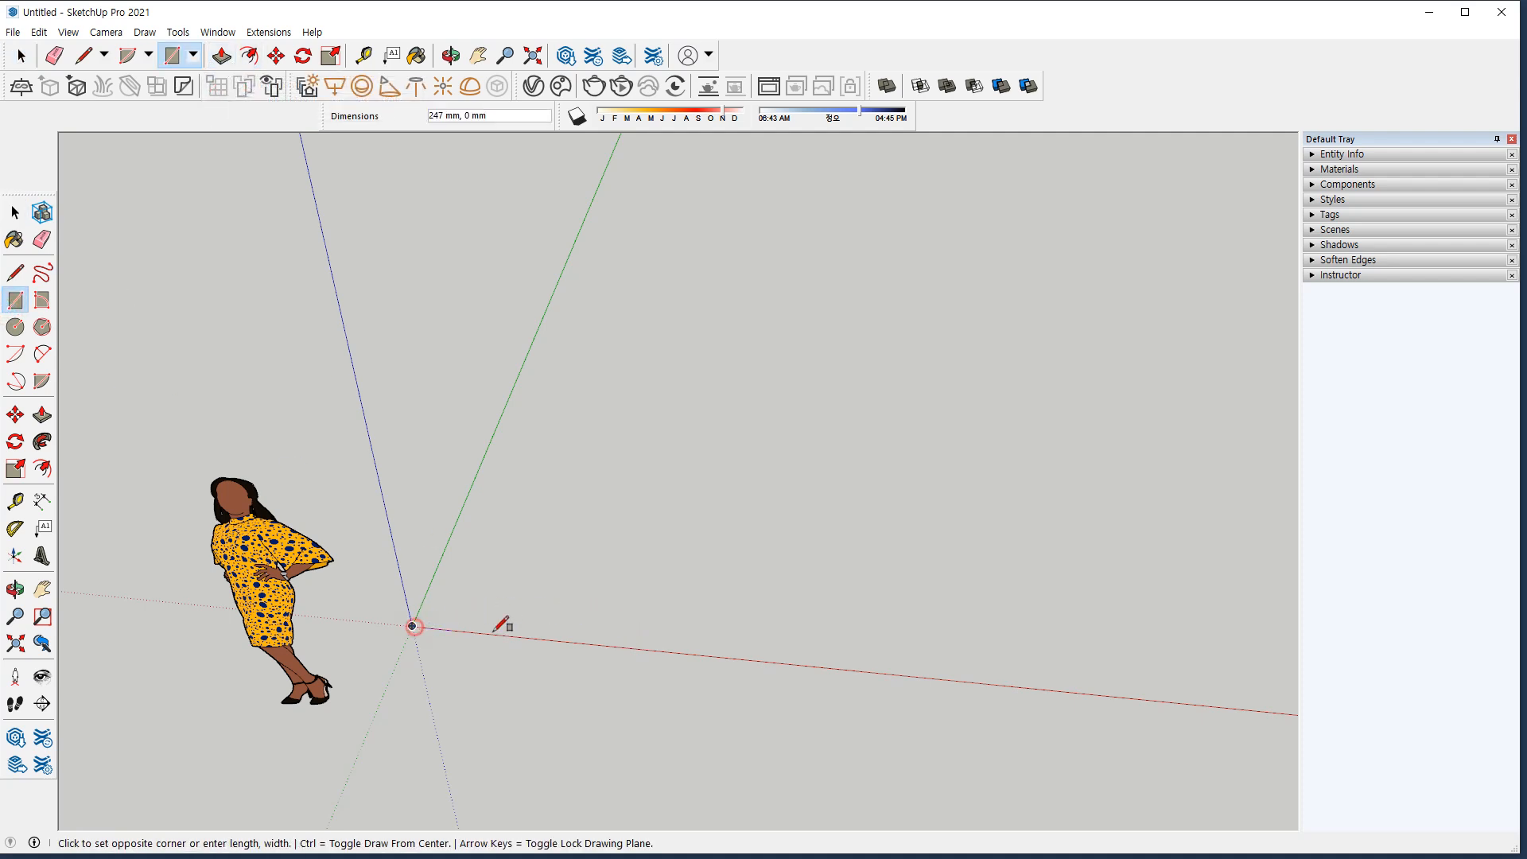
pyautogui.click(822, 491)
pyautogui.press('space')
pyautogui.press('p')
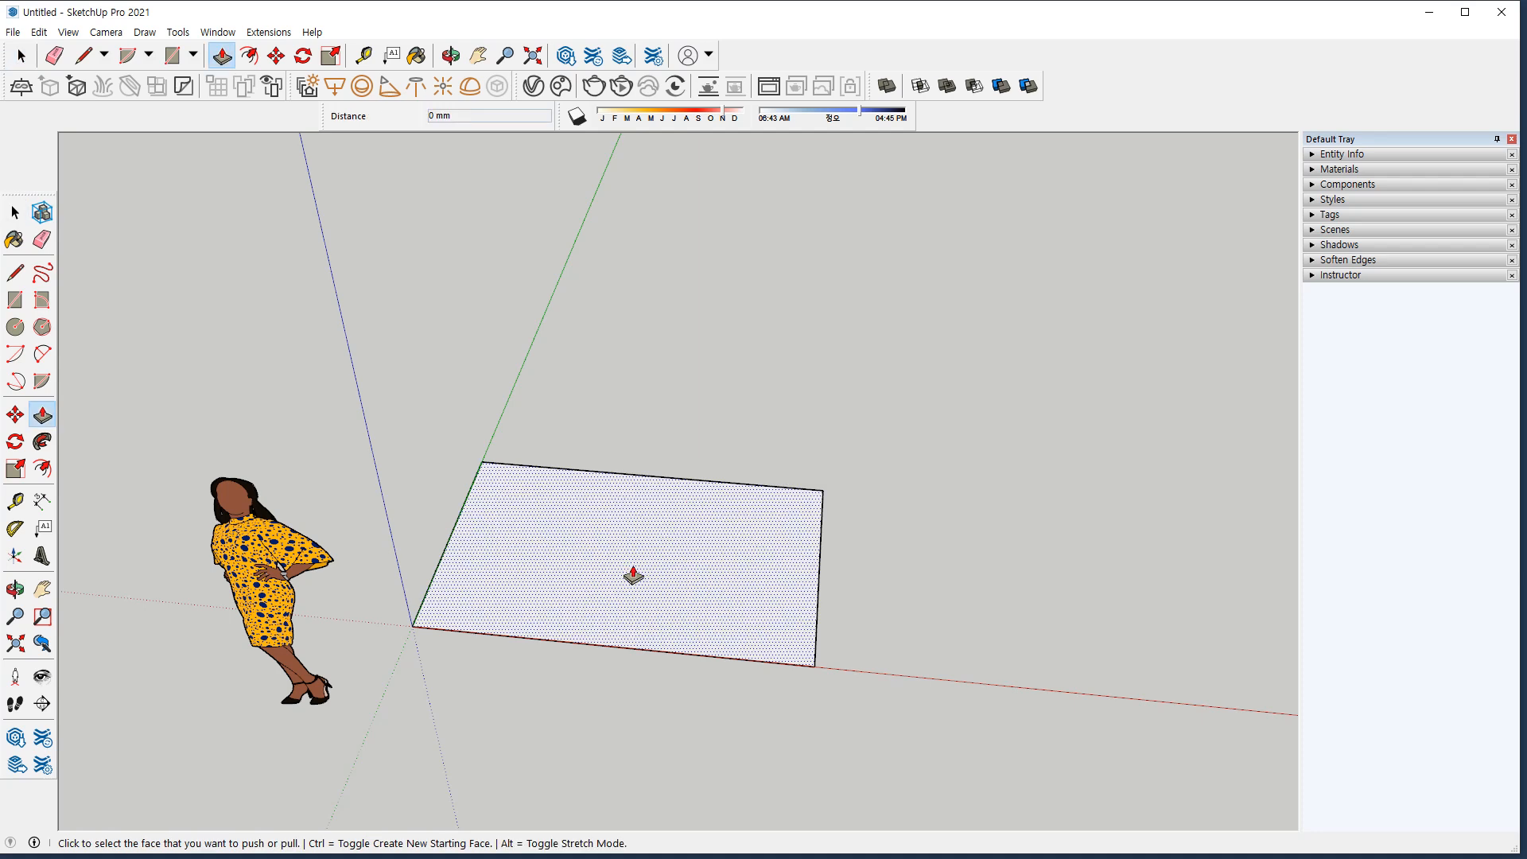
pyautogui.click(633, 572)
pyautogui.click(626, 380)
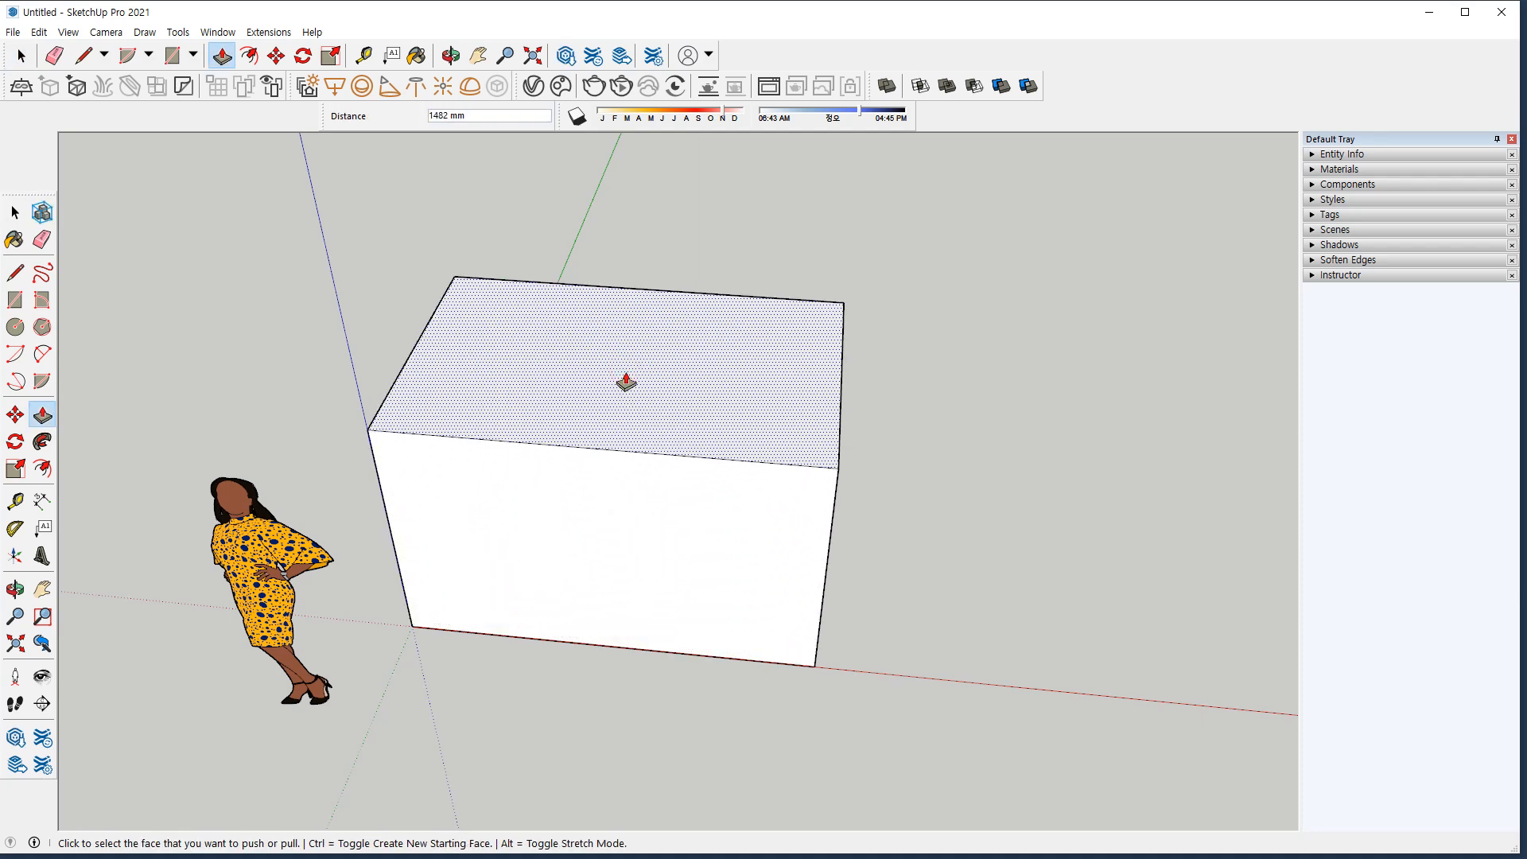
# Stack two further levels on the box's top using Push/Pull with a new starting face, the upper about 442 mm high.
pyautogui.click(626, 380)
pyautogui.click(593, 231)
pyautogui.click(625, 247)
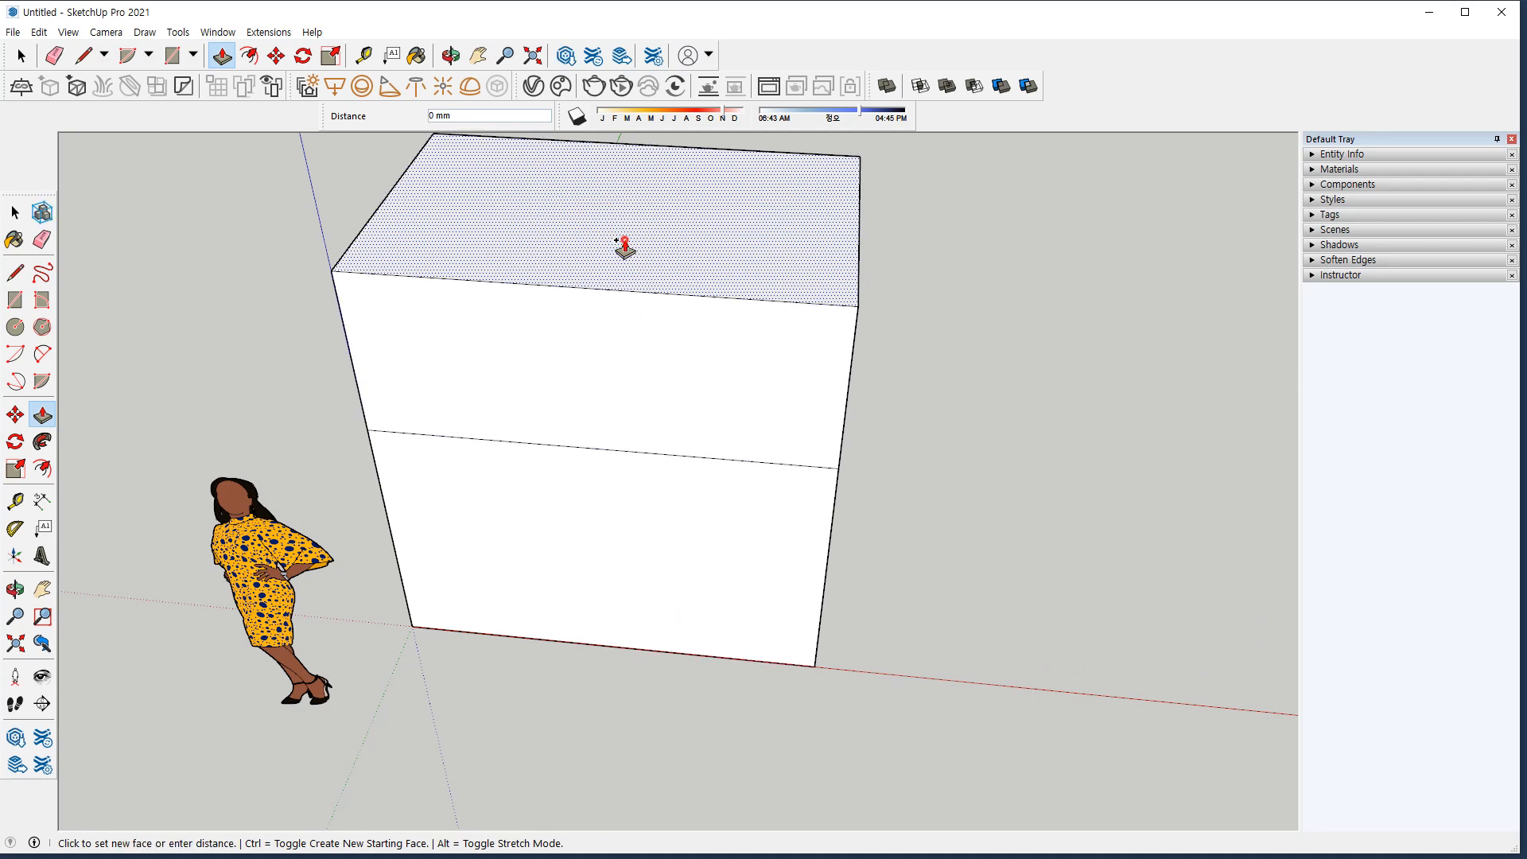
pyautogui.click(624, 167)
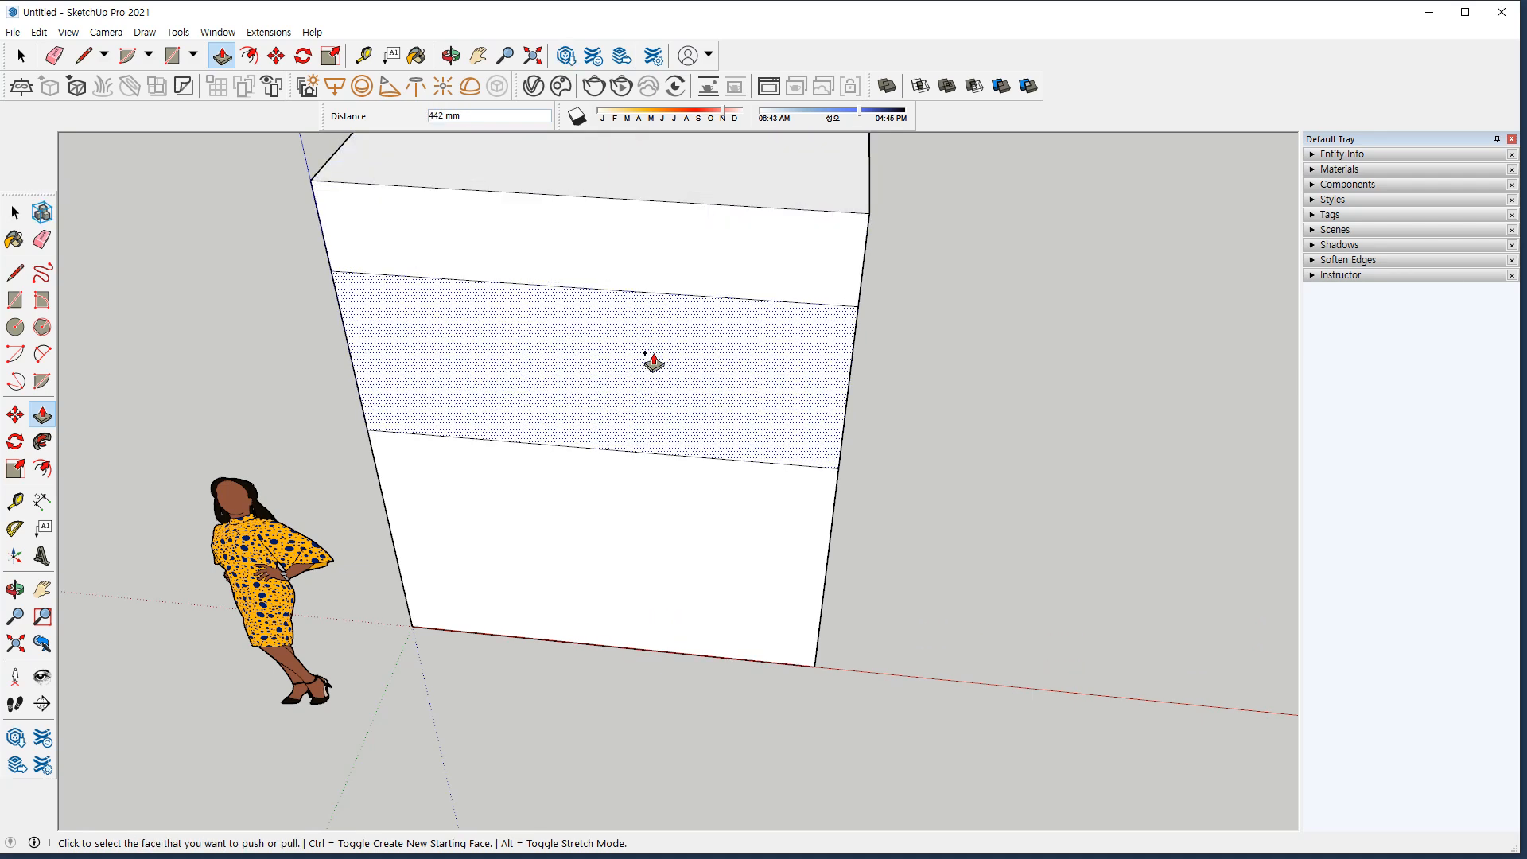
# Push the box's top face down about 442 mm using Push/Pull in stretch mode.
pyautogui.scroll(-3, 653, 361)
pyautogui.moveTo(654, 362); pyautogui.dragTo(672, 425, button='middle')
pyautogui.press('alt')
pyautogui.click(665, 331)
pyautogui.click(654, 385)
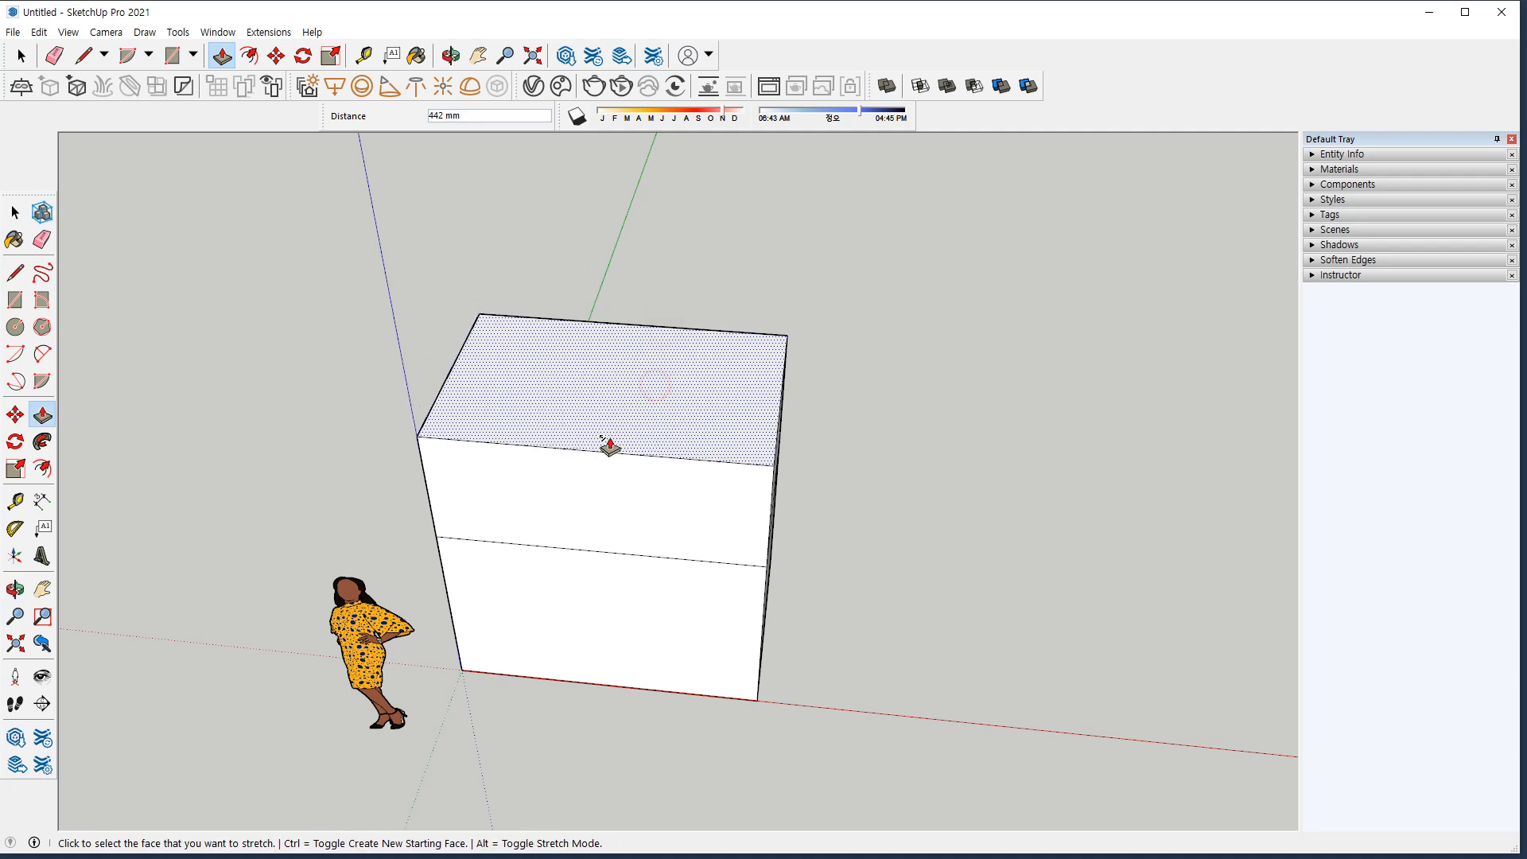
# Push the box's top face further down in stretch mode and delete the whole box.
pyautogui.click(629, 395)
pyautogui.click(648, 531)
pyautogui.moveTo(898, 555); pyautogui.dragTo(699, 589, button='middle')
pyautogui.press('space')
pyautogui.tripleClick(631, 491)
pyautogui.press('Delete')
# Draw a rectangle beside the origin and a large circle overlapping its far corner.
pyautogui.press('r')
pyautogui.click(528, 626)
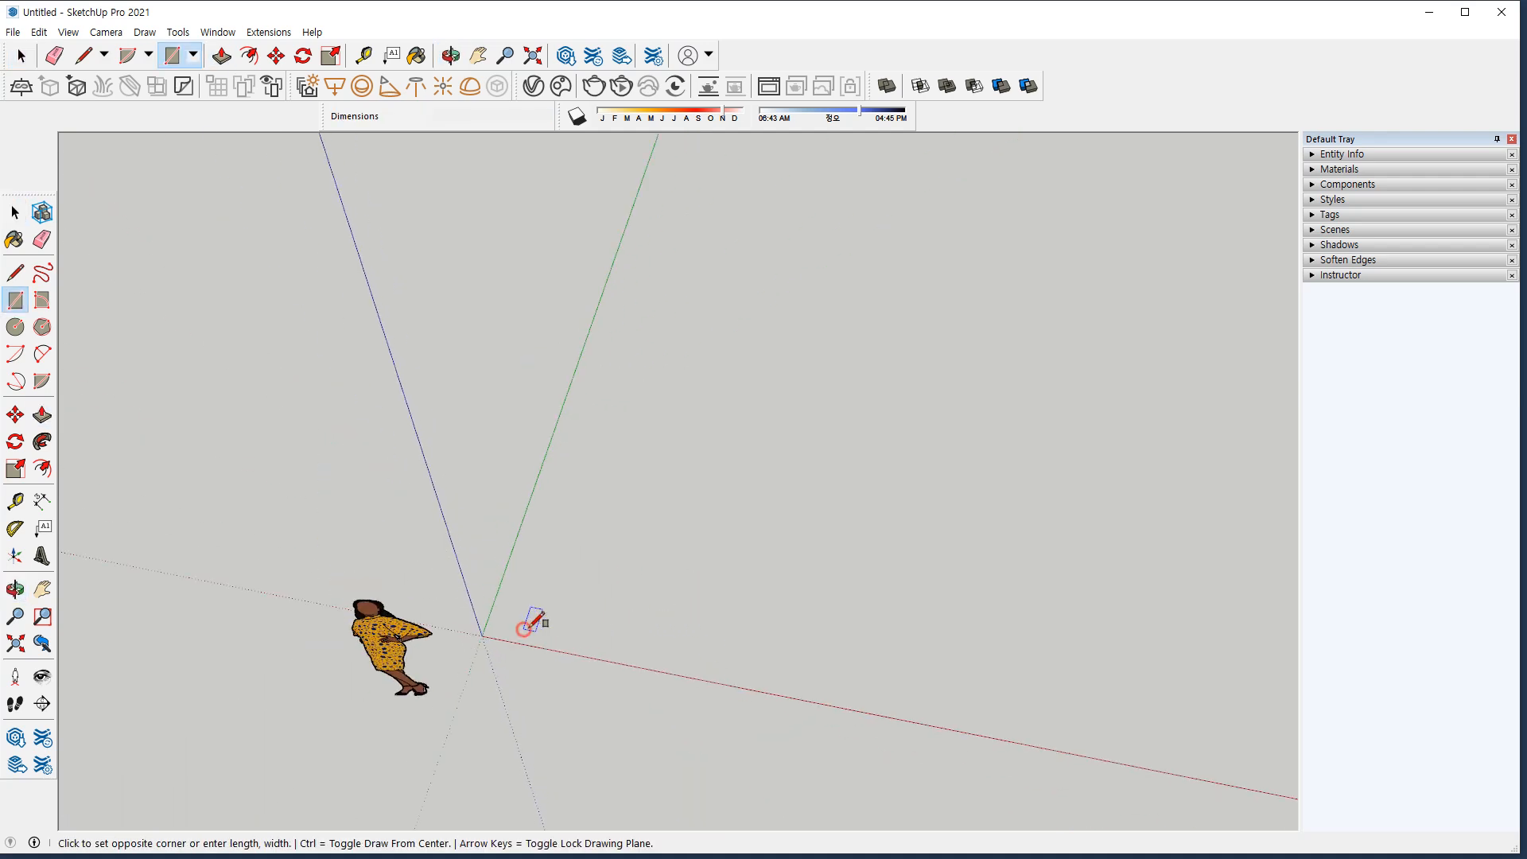
pyautogui.click(758, 538)
pyautogui.press('c')
pyautogui.click(839, 457)
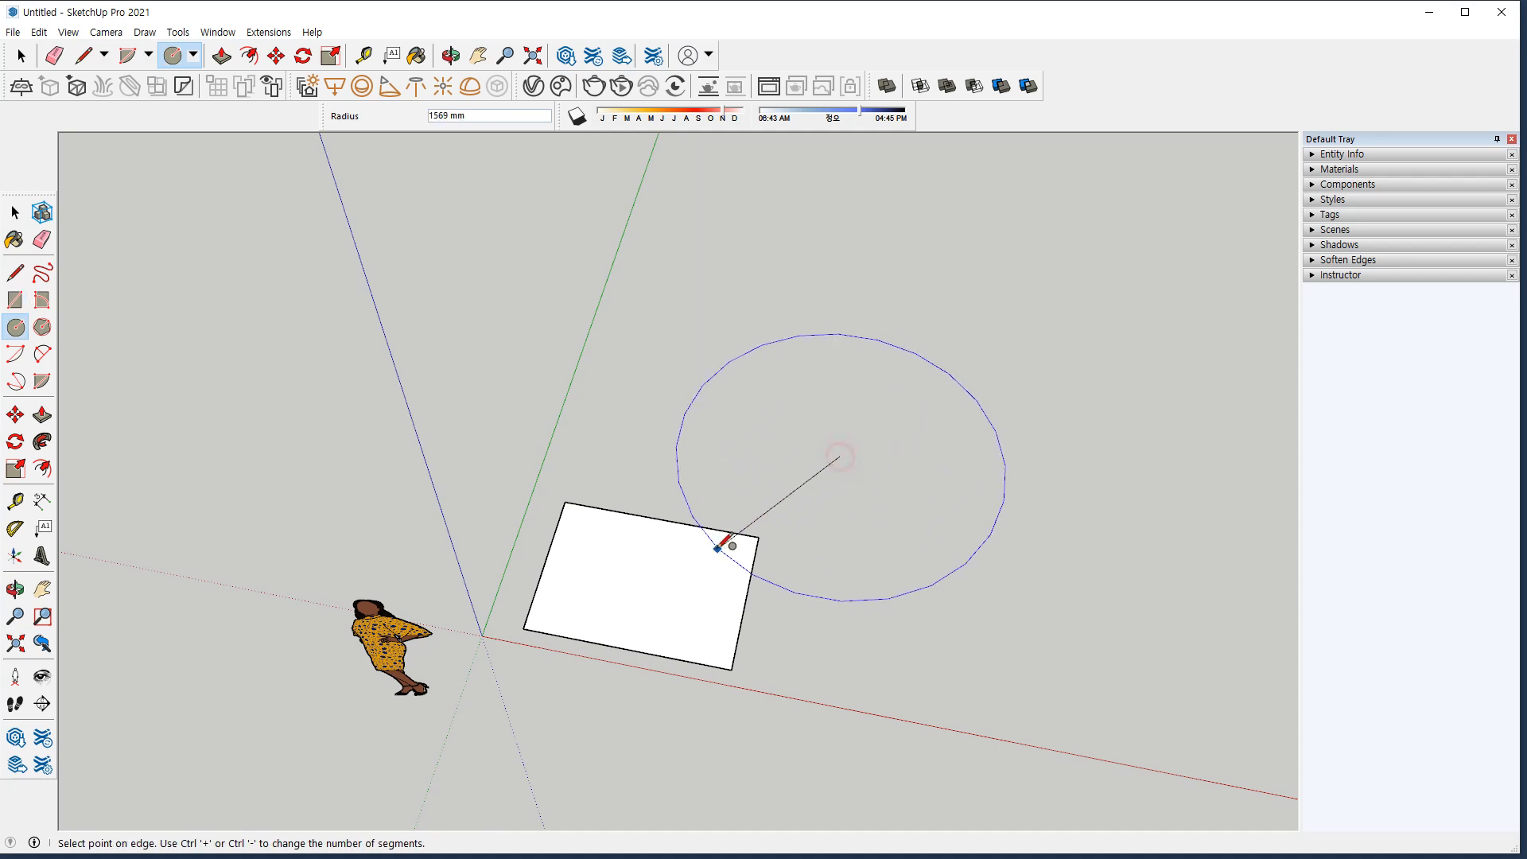
pyautogui.click(679, 549)
# Draw a second, larger rectangle that overlaps the circle on the side away from the first rectangle.
pyautogui.moveTo(699, 617); pyautogui.dragTo(716, 382, button='middle')
pyautogui.press('r')
pyautogui.click(867, 473)
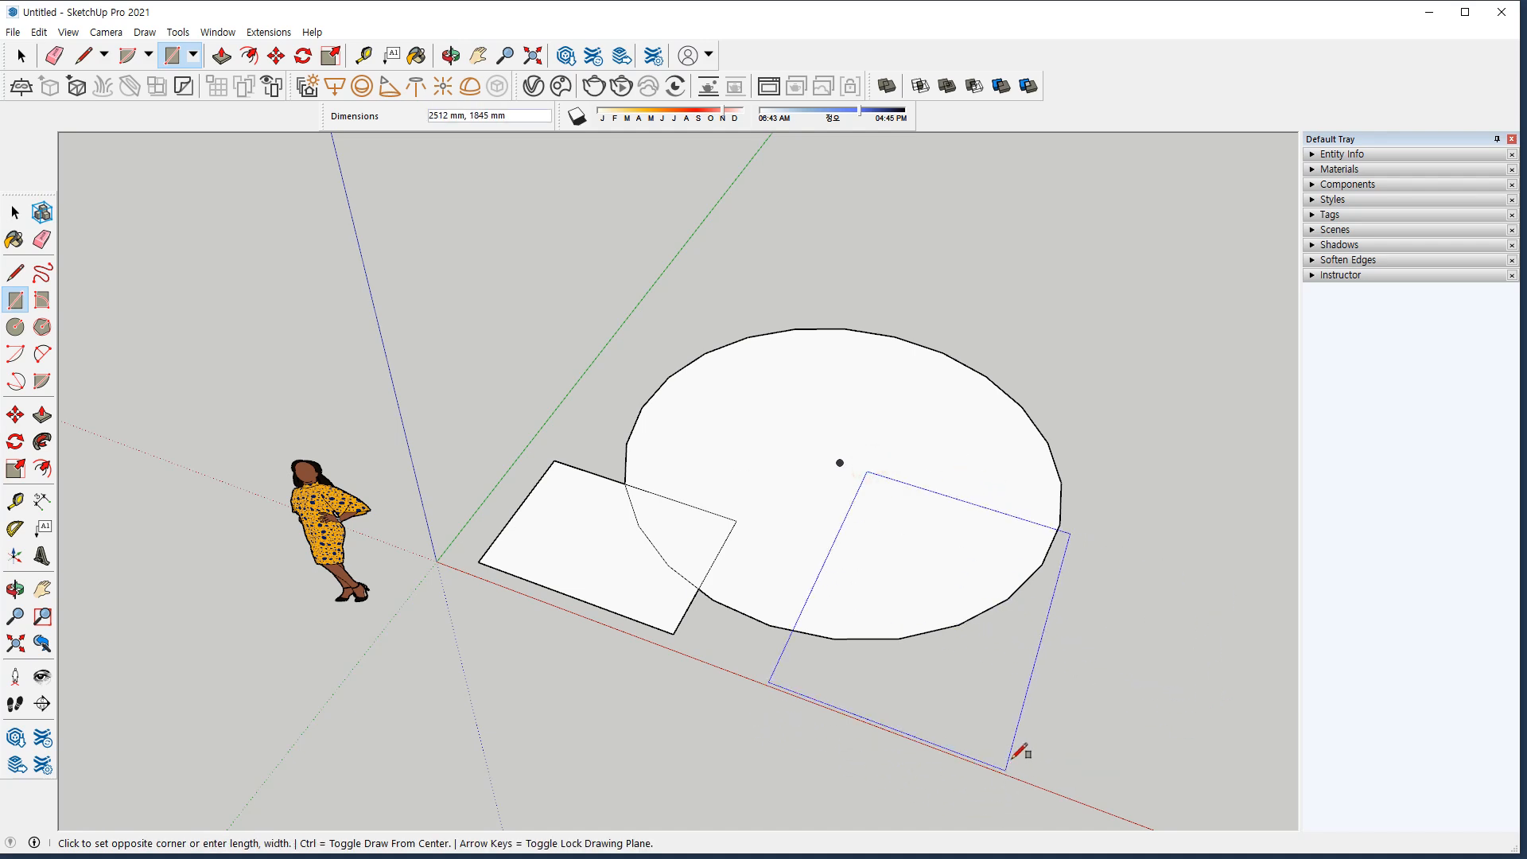
pyautogui.click(1070, 766)
# Pull the first rectangle's outer part up about 1649 mm and raise its overlap with the circle to a lower height.
pyautogui.moveTo(751, 678)
pyautogui.mouseDown(button='middle')
pyautogui.moveTo(614, 721)
pyautogui.moveTo(930, 518)
pyautogui.mouseUp(button='middle')
pyautogui.press('p')
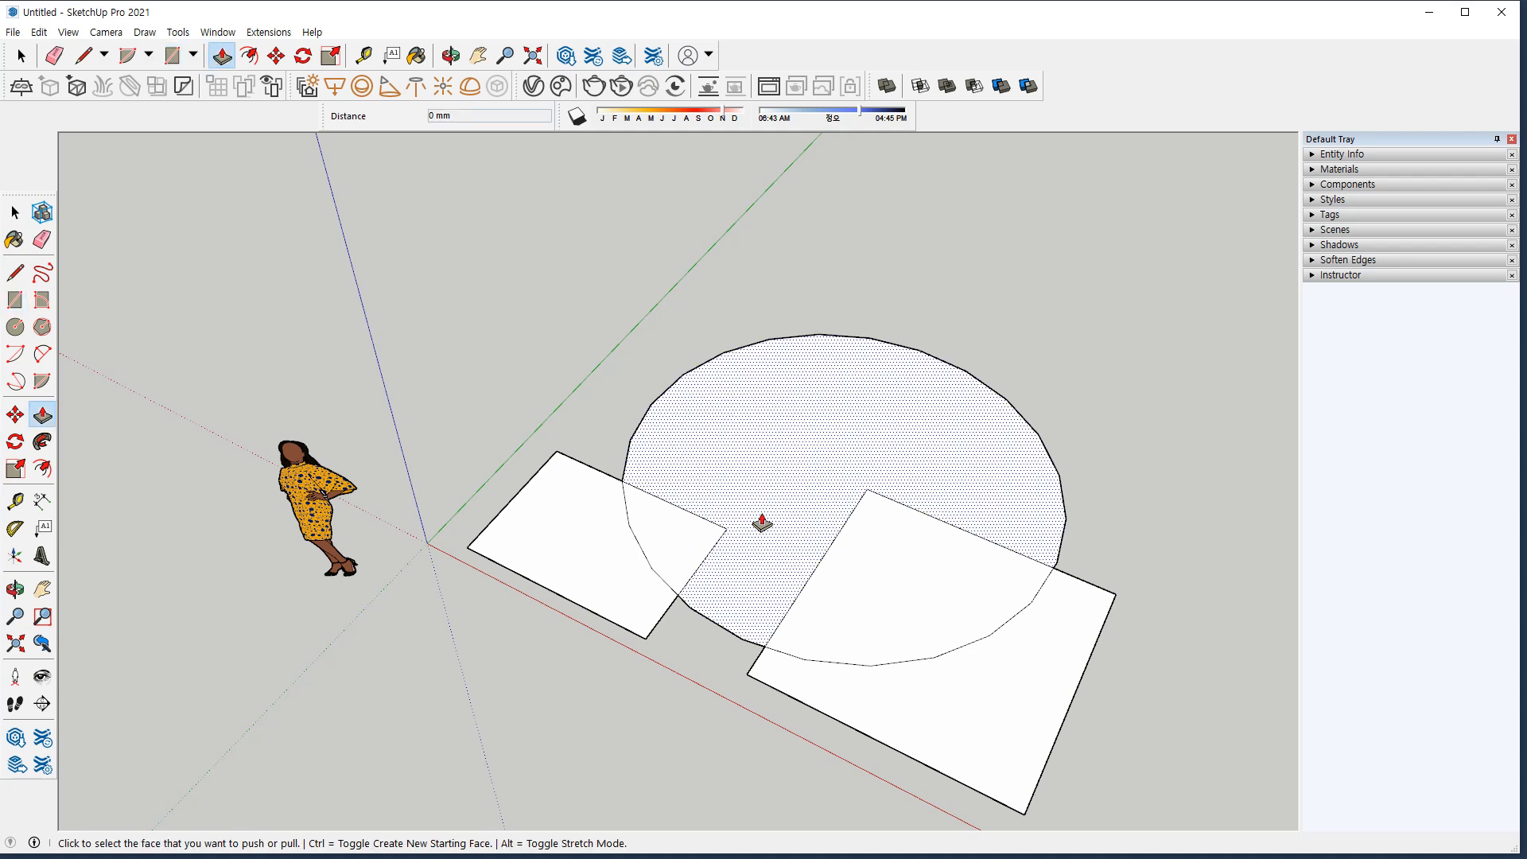
pyautogui.click(589, 547)
pyautogui.click(555, 416)
pyautogui.moveTo(893, 536); pyautogui.dragTo(478, 535, button='middle')
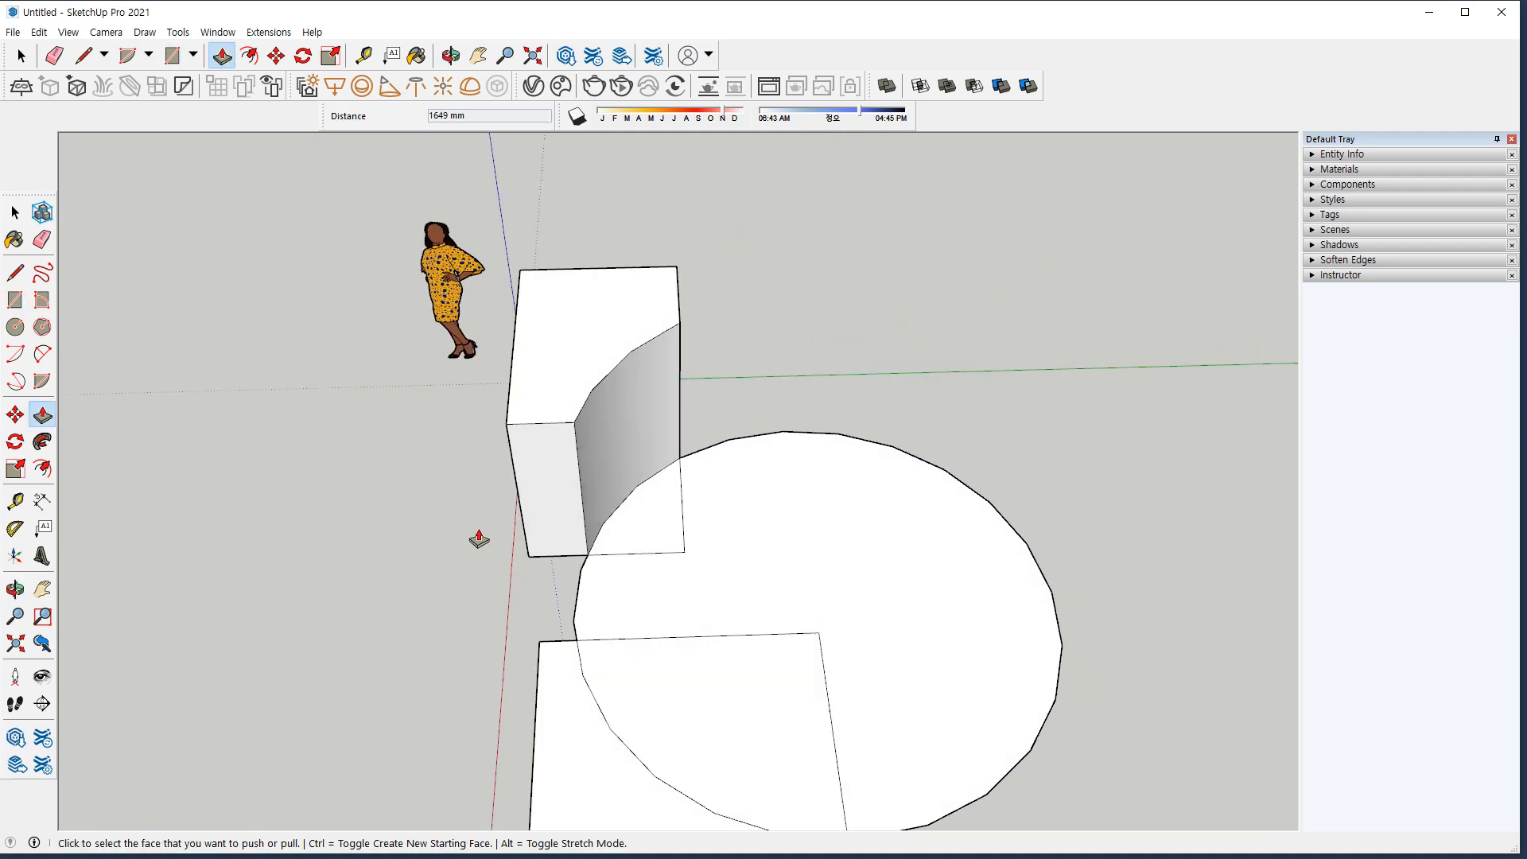
pyautogui.click(673, 526)
pyautogui.click(825, 535)
# Pull up the circle's main region and raise its overlap with the second rectangle to a lower level.
pyautogui.click(821, 533)
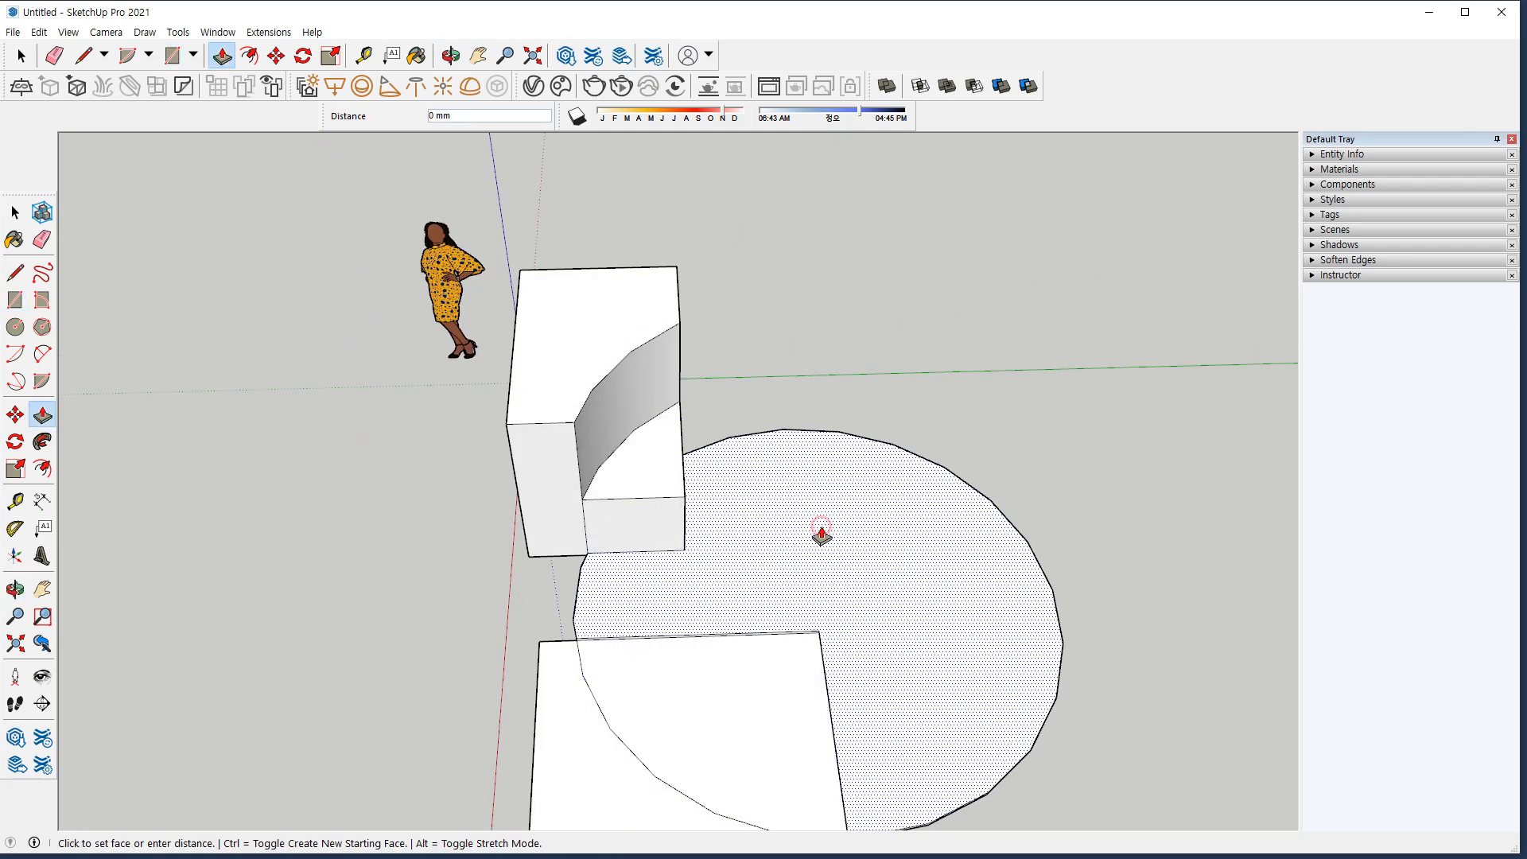
pyautogui.click(828, 426)
pyautogui.moveTo(712, 726); pyautogui.dragTo(1071, 602, button='middle')
pyautogui.click(904, 600)
pyautogui.click(908, 540)
# Pull the second rectangle's outer part up about 586 mm and raise it further with a second pull.
pyautogui.click(949, 765)
pyautogui.click(973, 629)
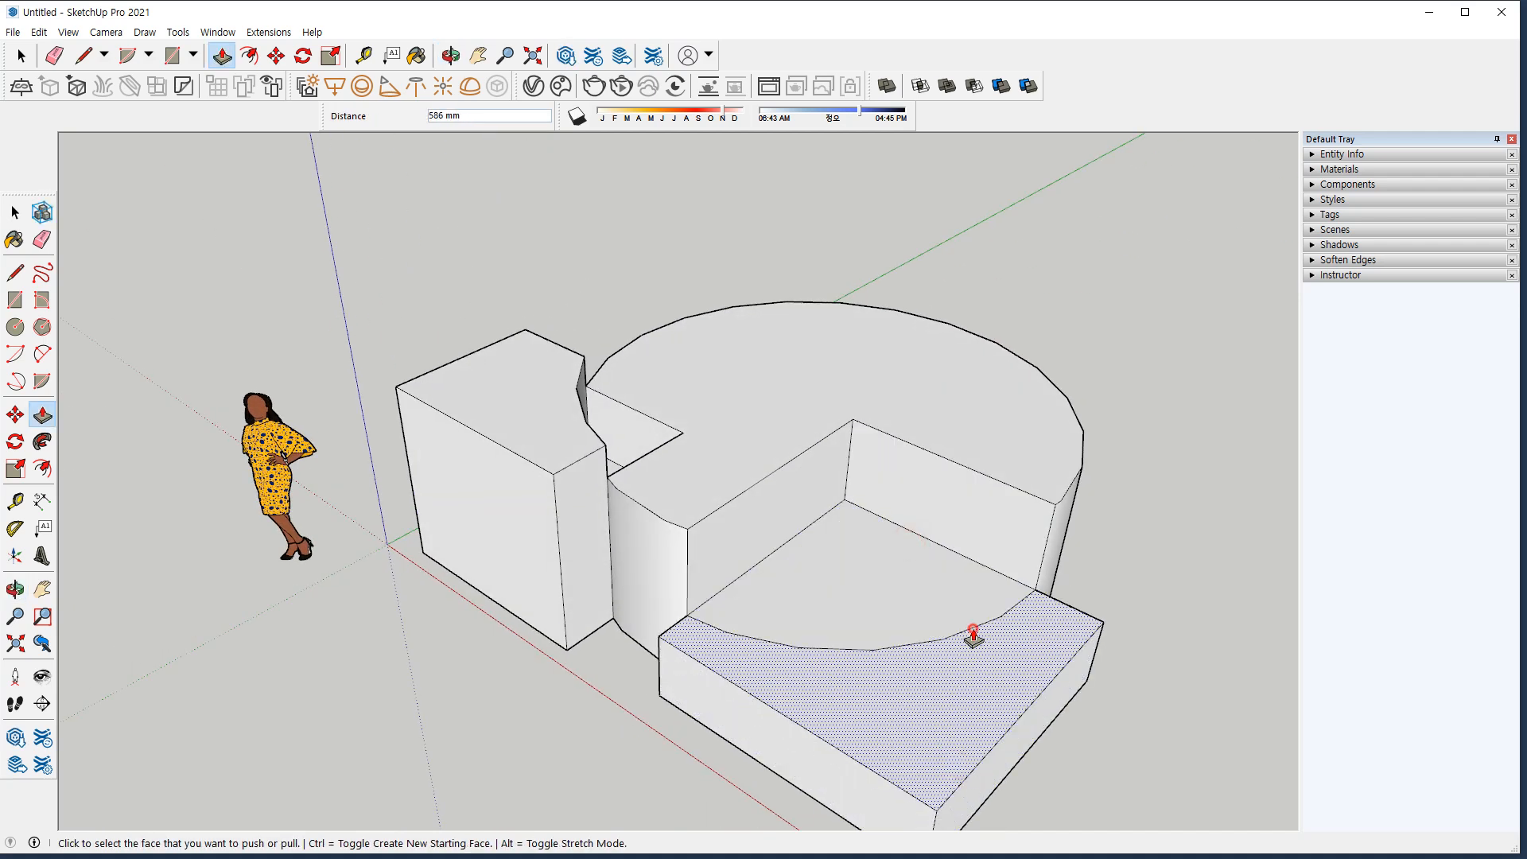
pyautogui.click(926, 685)
pyautogui.click(451, 681)
pyautogui.press('space')
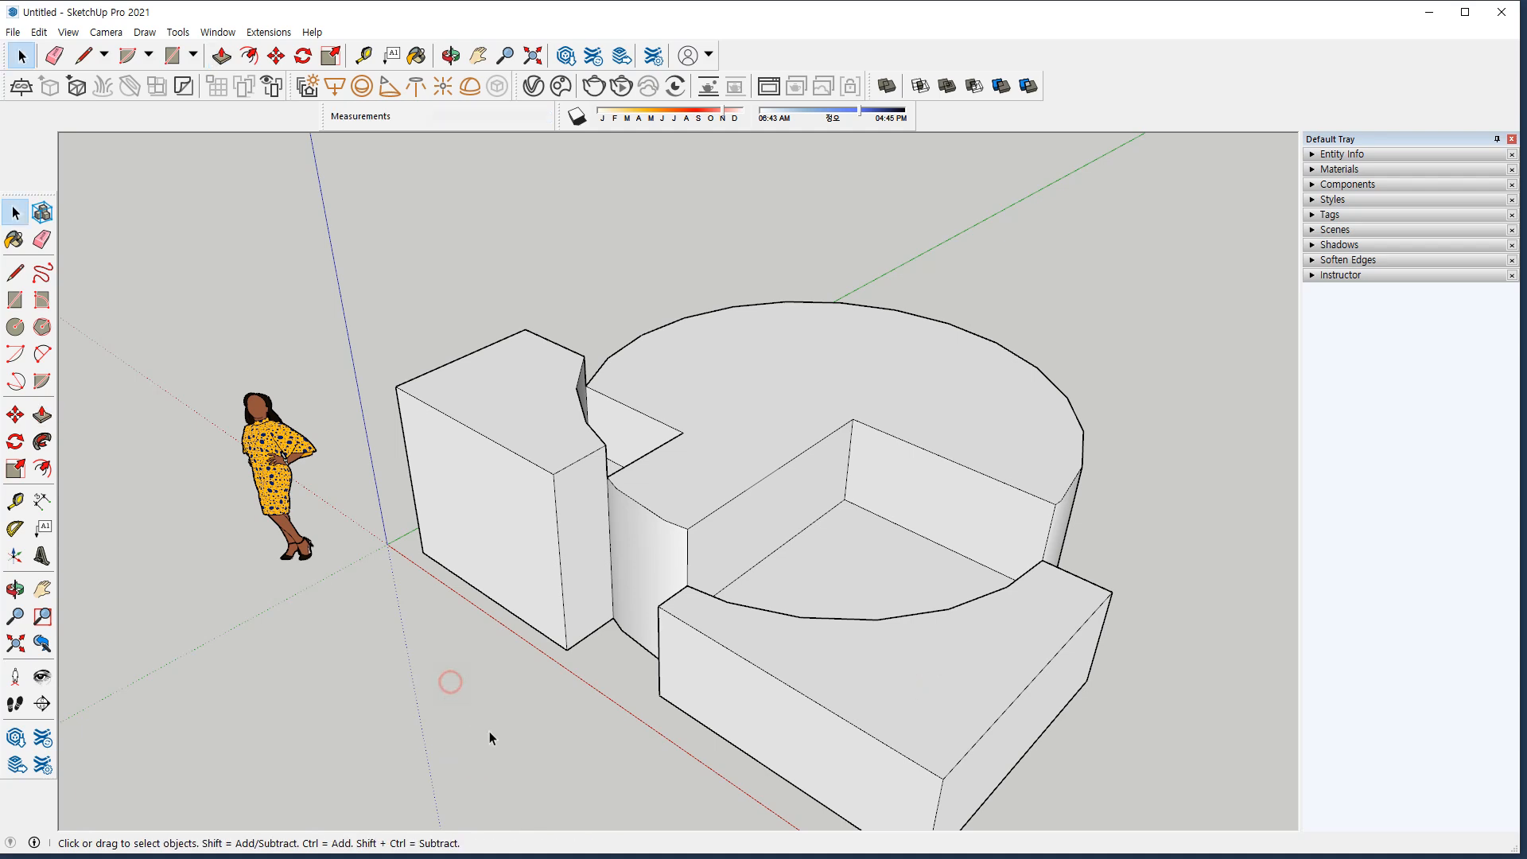
# Trace the first block's long bottom edge with a line about 1826 mm long to close the open underside.
pyautogui.moveTo(570, 746); pyautogui.dragTo(926, 565, button='middle')
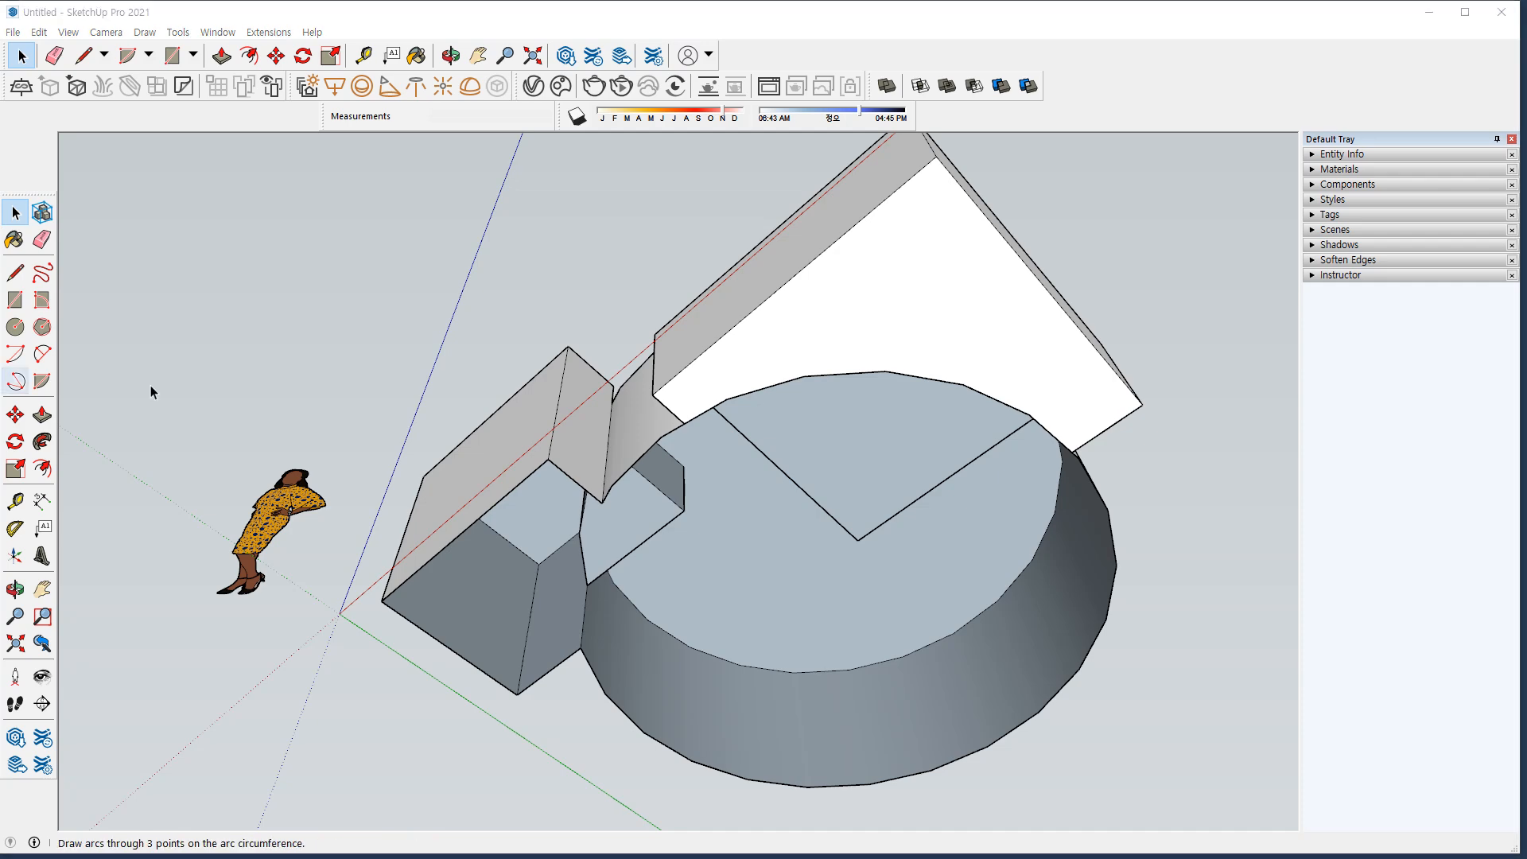
pyautogui.moveTo(546, 409); pyautogui.dragTo(579, 381, button='middle')
pyautogui.press('l')
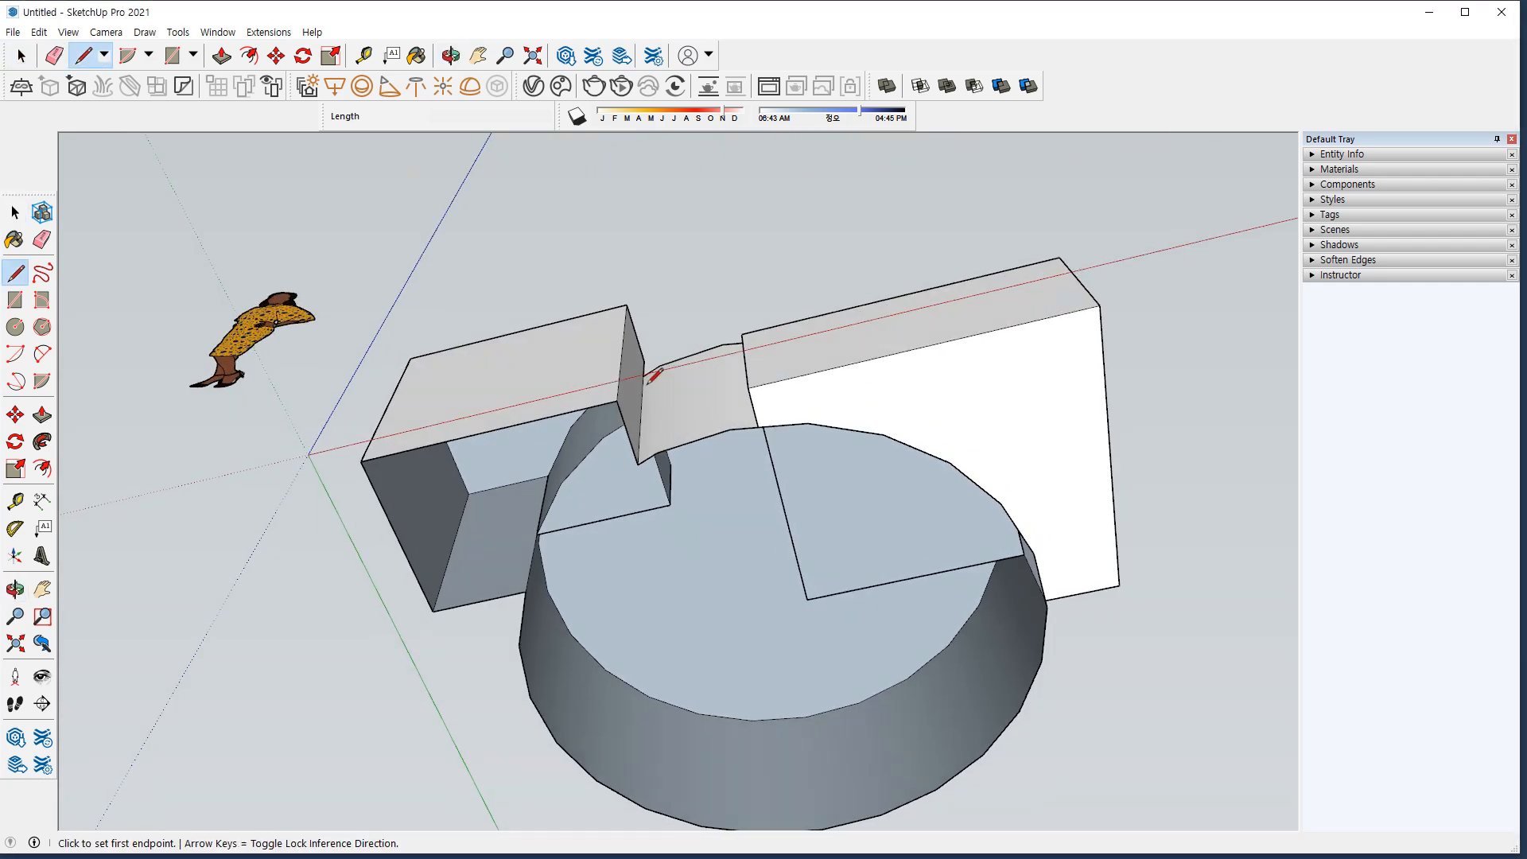
pyautogui.click(617, 399)
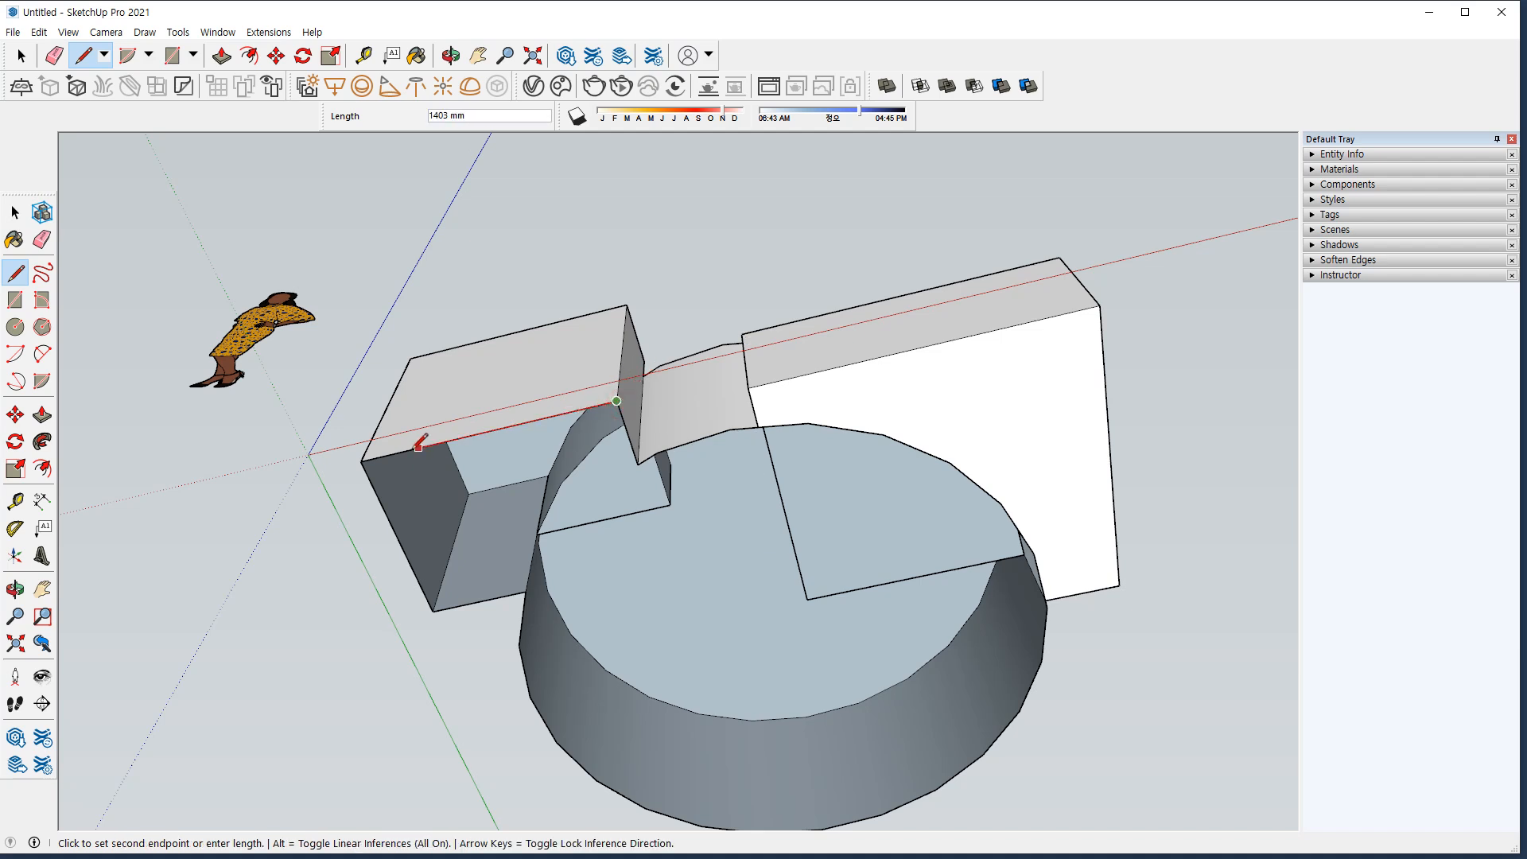
pyautogui.click(361, 460)
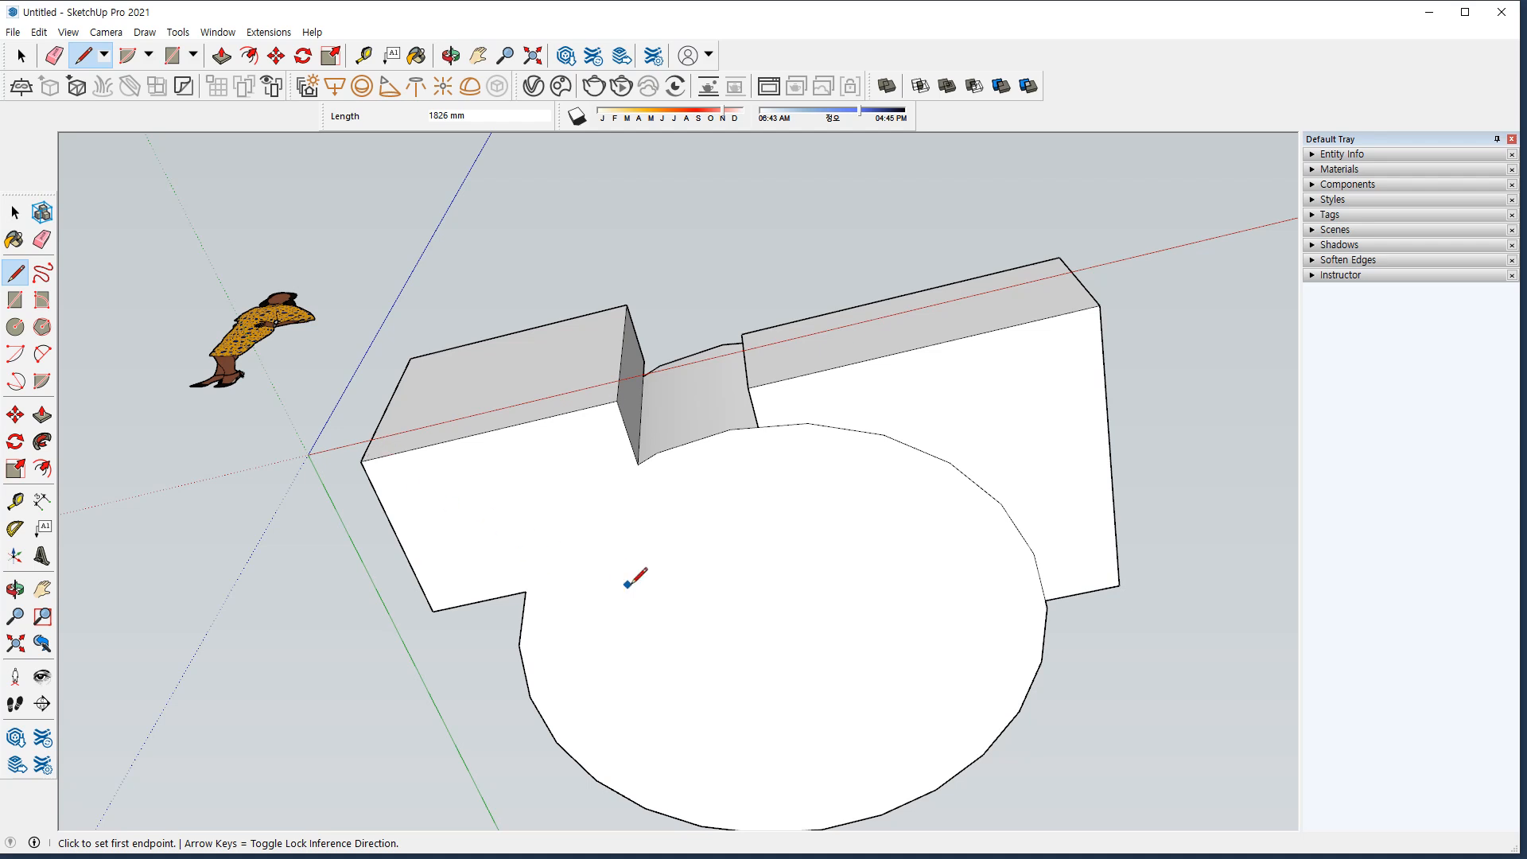
# Undo the traced line and try closing the underside by tracing only parts of the same bottom edge.
pyautogui.hotkey('ctrl', 'z')
pyautogui.click(445, 437)
pyautogui.click(513, 422)
pyautogui.hotkey('ctrl', 'z')
pyautogui.click(514, 422)
pyautogui.click(411, 442)
pyautogui.hotkey('ctrl', 'z')
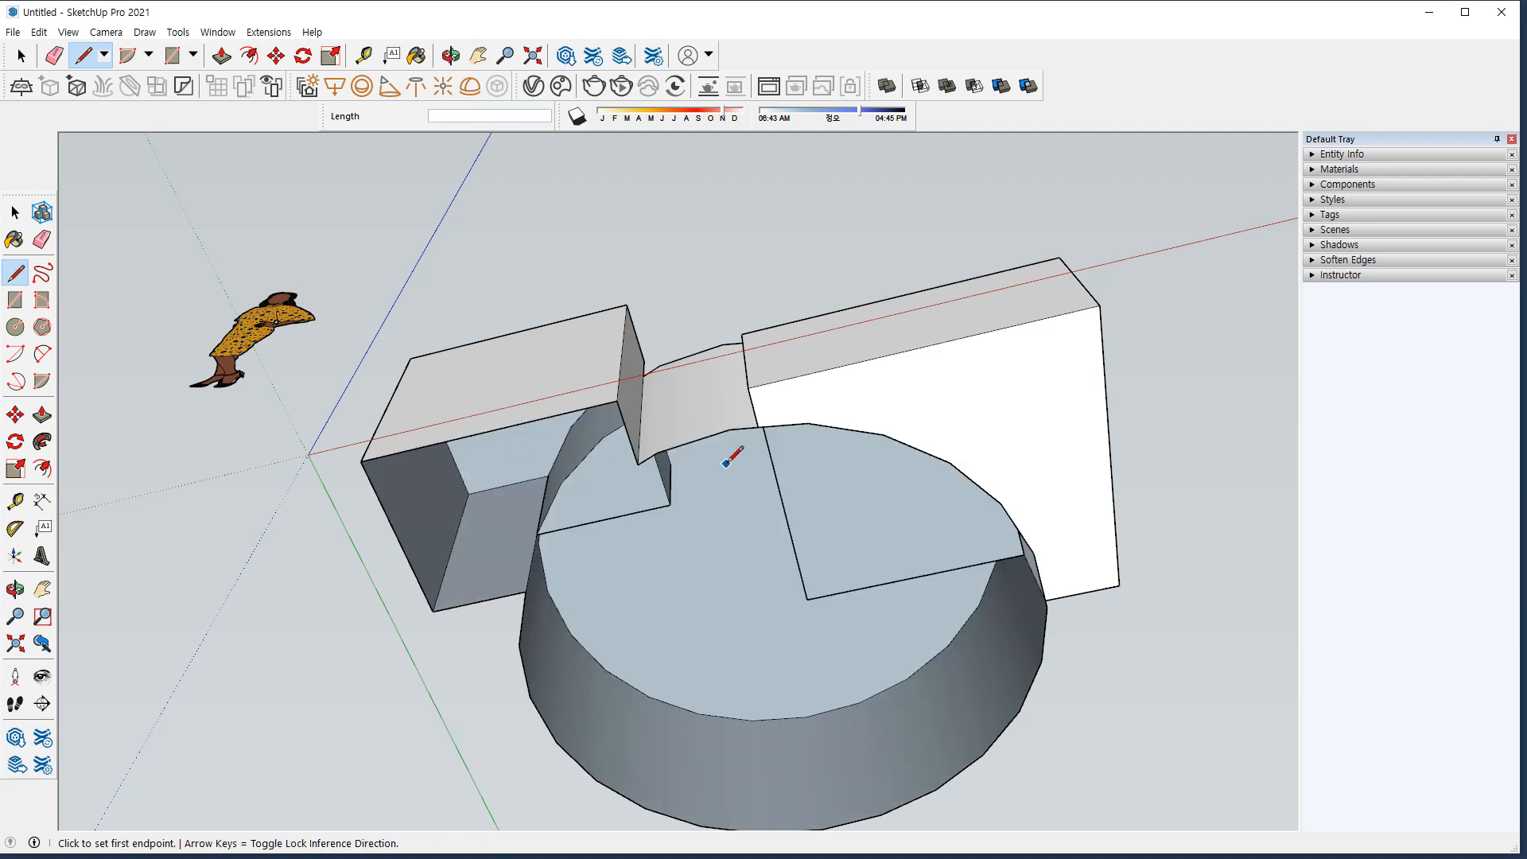
# Trace the first block's short bottom edge next to the circle with a line about 508 mm long to close the underside.
pyautogui.click(633, 449)
pyautogui.click(620, 403)
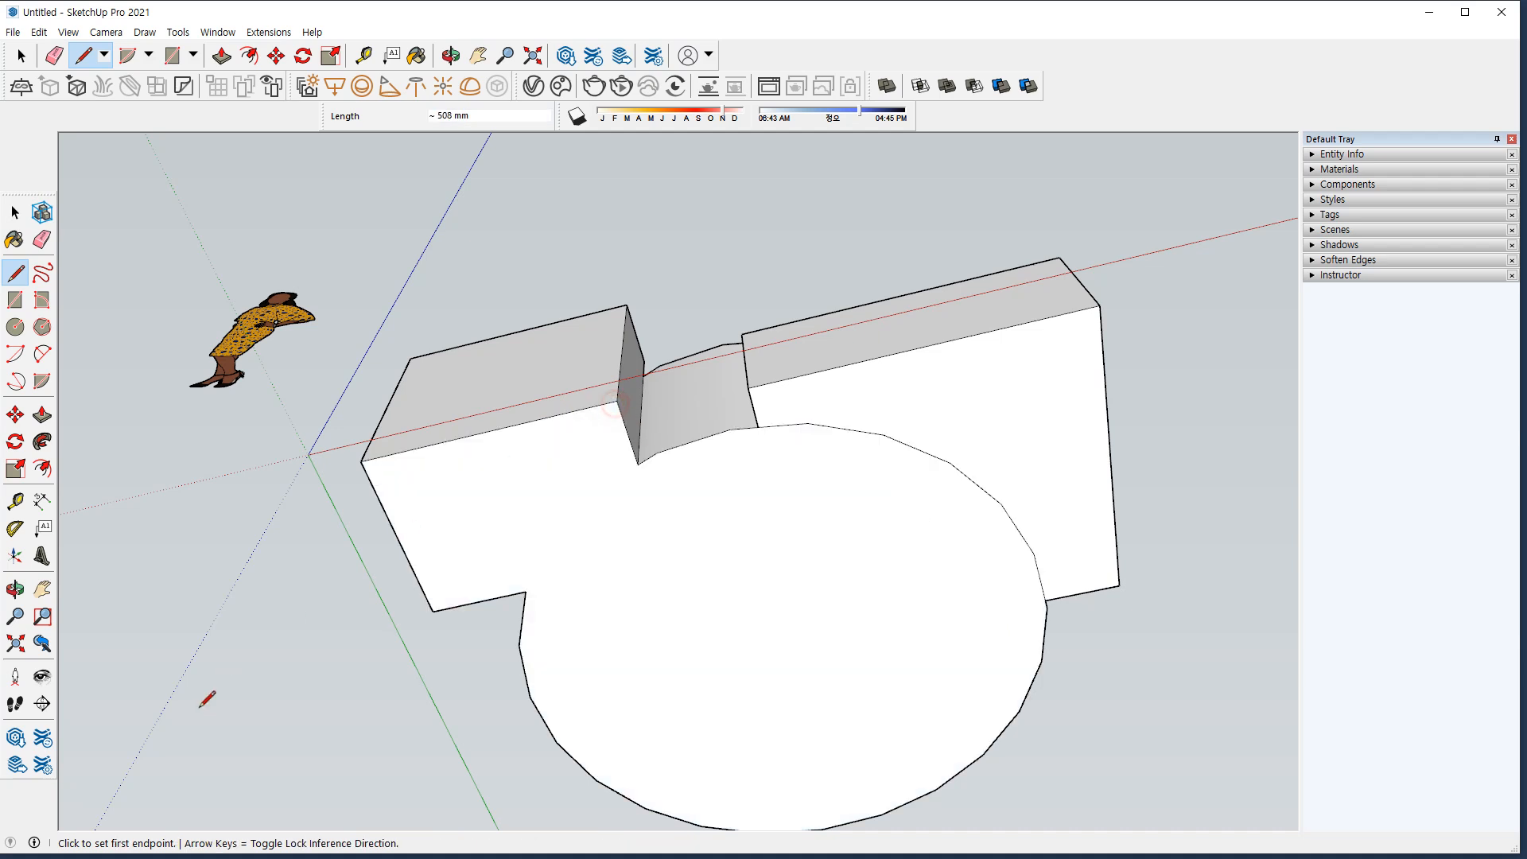
pyautogui.moveTo(417, 632)
pyautogui.mouseDown(button='middle')
pyautogui.moveTo(613, 562)
pyautogui.moveTo(658, 460)
pyautogui.moveTo(306, 504)
pyautogui.moveTo(830, 781)
pyautogui.moveTo(1012, 395)
pyautogui.moveTo(719, 599)
pyautogui.mouseUp(button='middle')
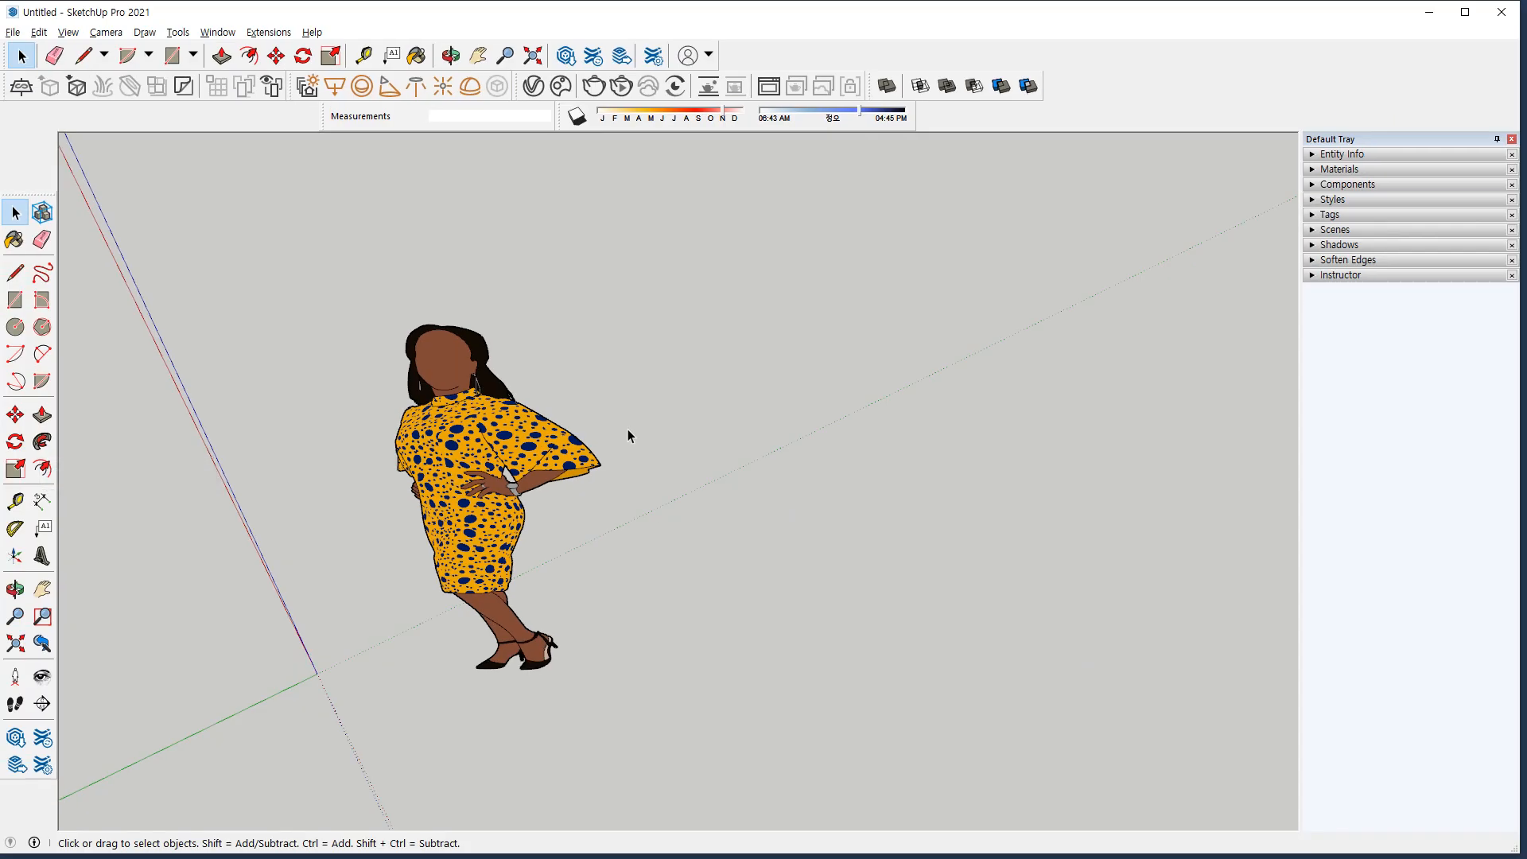
# Draw a single straight line alongside the red axis.
pyautogui.moveTo(627, 432)
pyautogui.mouseDown(button='middle')
pyautogui.moveTo(709, 470)
pyautogui.moveTo(690, 504)
pyautogui.moveTo(659, 466)
pyautogui.moveTo(775, 394)
pyautogui.moveTo(590, 392)
pyautogui.mouseUp(button='middle')
pyautogui.press('l')
pyautogui.click(414, 425)
pyautogui.click(704, 516)
pyautogui.press('space')
# Draw a small circle centred on the line's end nearest the origin, with its plane locked perpendicular to the red axis.
pyautogui.moveTo(407, 404)
pyautogui.mouseDown(button='middle')
pyautogui.moveTo(474, 597)
pyautogui.moveTo(633, 570)
pyautogui.mouseUp(button='middle')
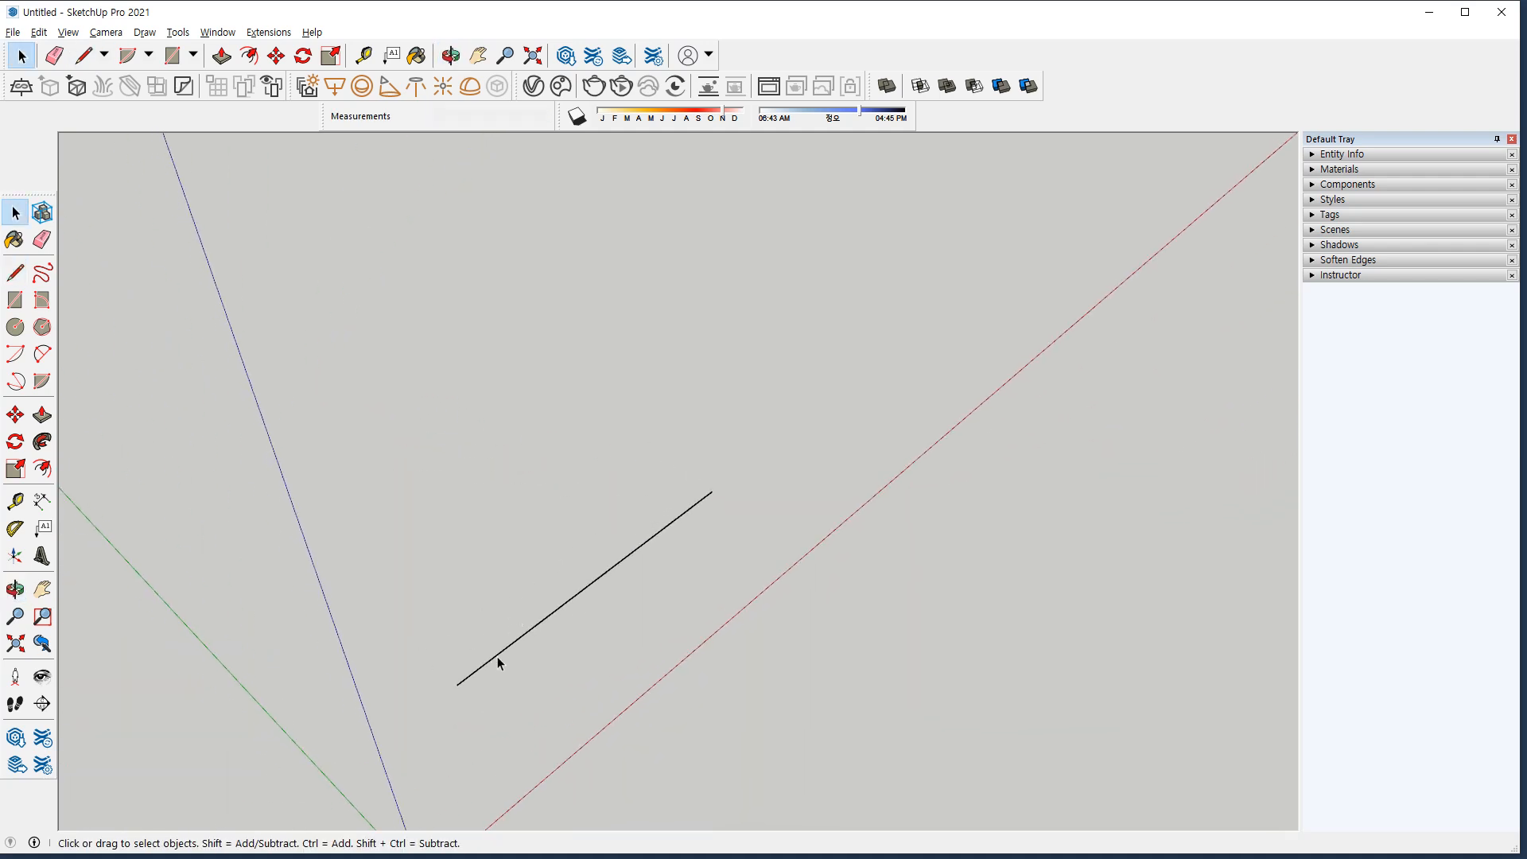
pyautogui.press('c')
pyautogui.scroll(4, 456, 629)
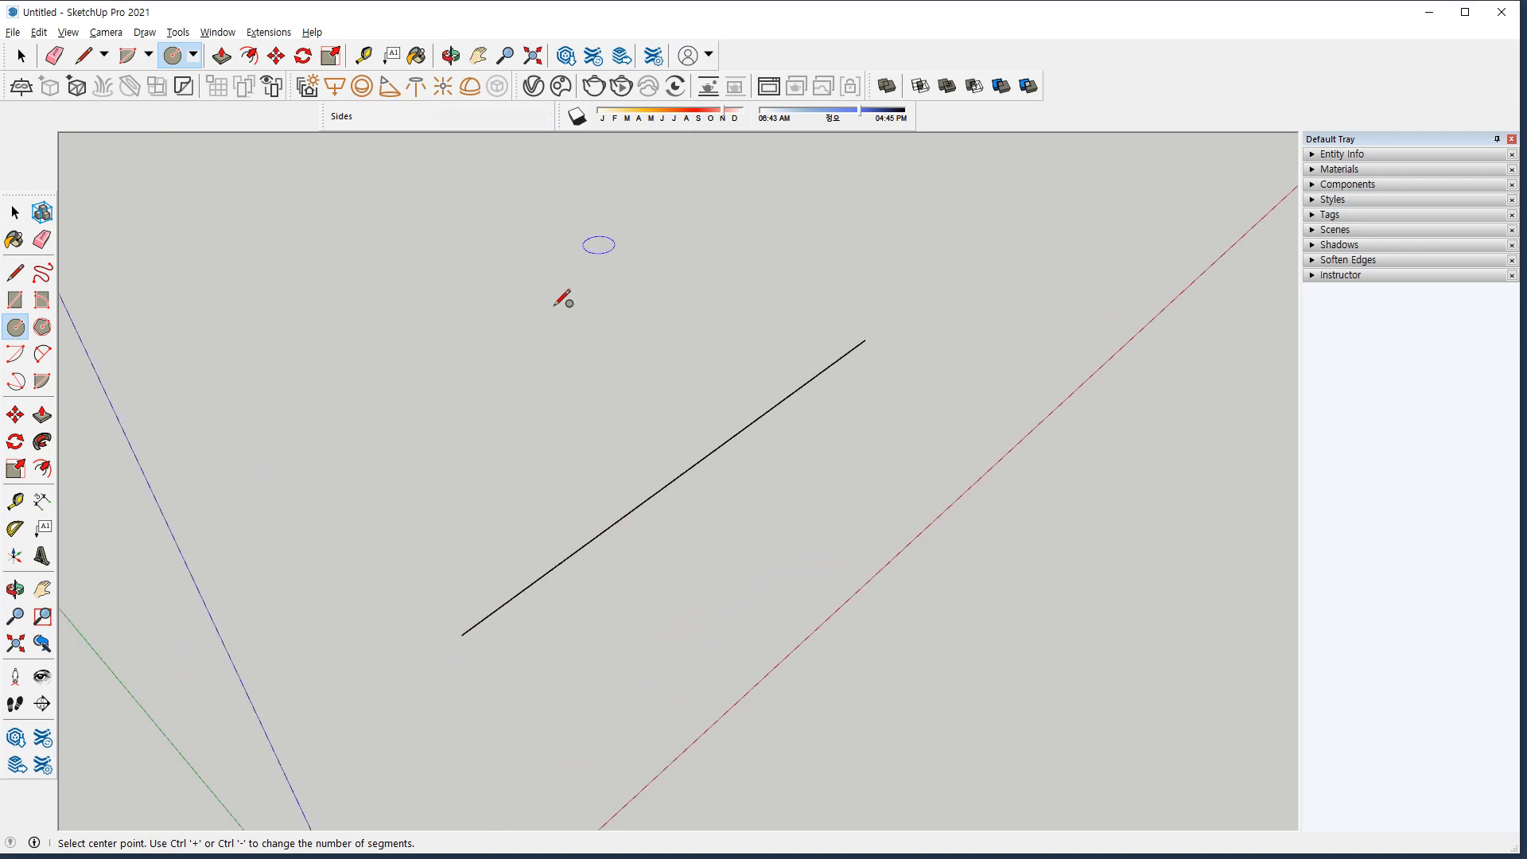
pyautogui.press('Left')
pyautogui.press('Up')
pyautogui.press('Right')
pyautogui.press('Left')
pyautogui.press('Up')
pyautogui.click(462, 635)
pyautogui.click(470, 586)
pyautogui.moveTo(470, 586); pyautogui.dragTo(59, 551, button='middle')
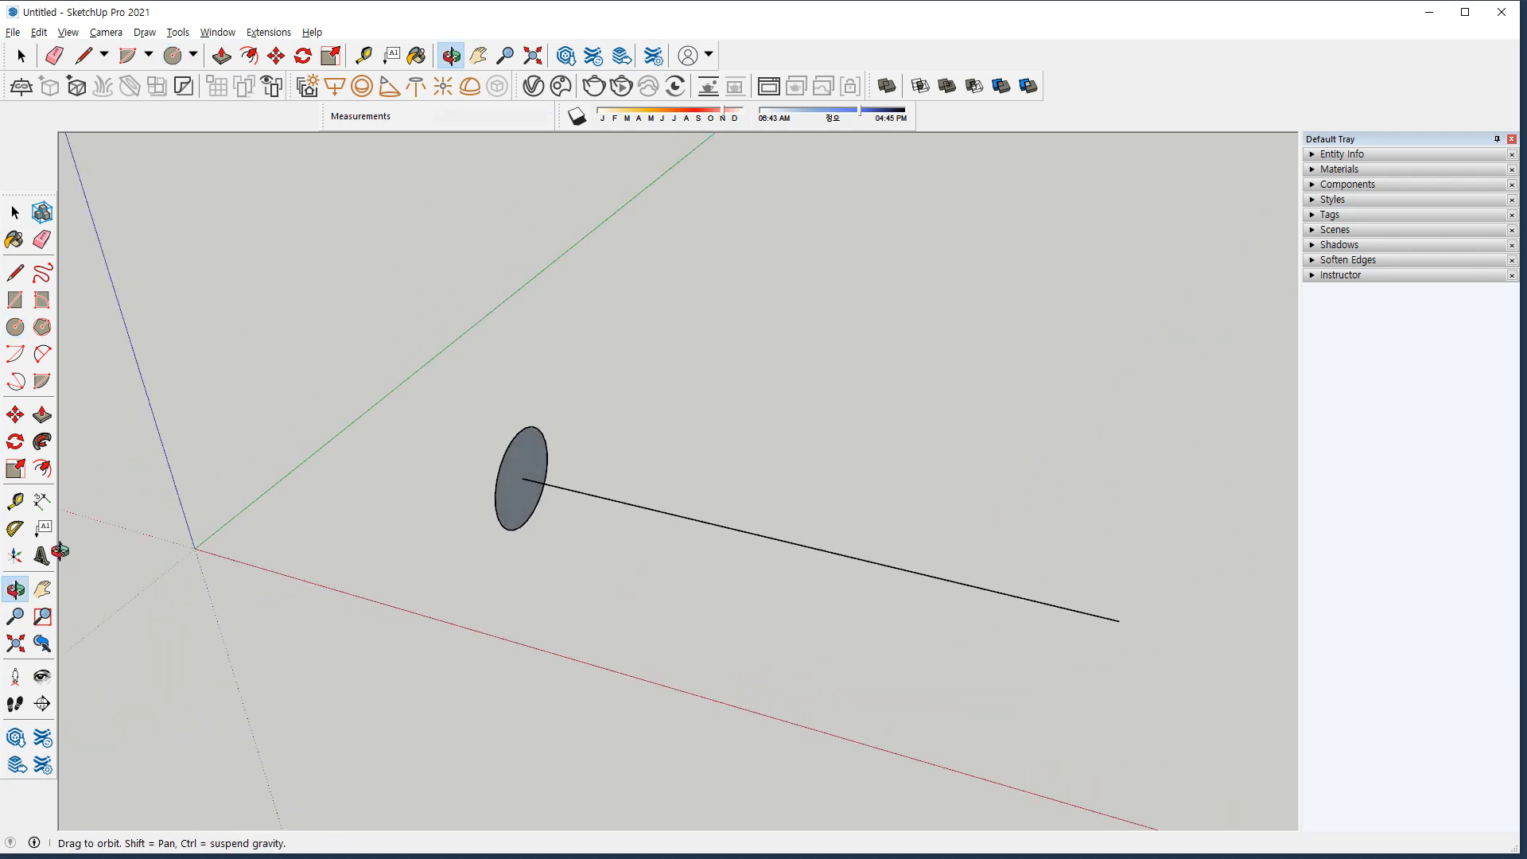
# Draw three rectangles in differently oriented planes beside the line, the first about 542 by 619 mm.
pyautogui.moveTo(58, 549); pyautogui.dragTo(140, 300, button='middle')
pyautogui.press('r')
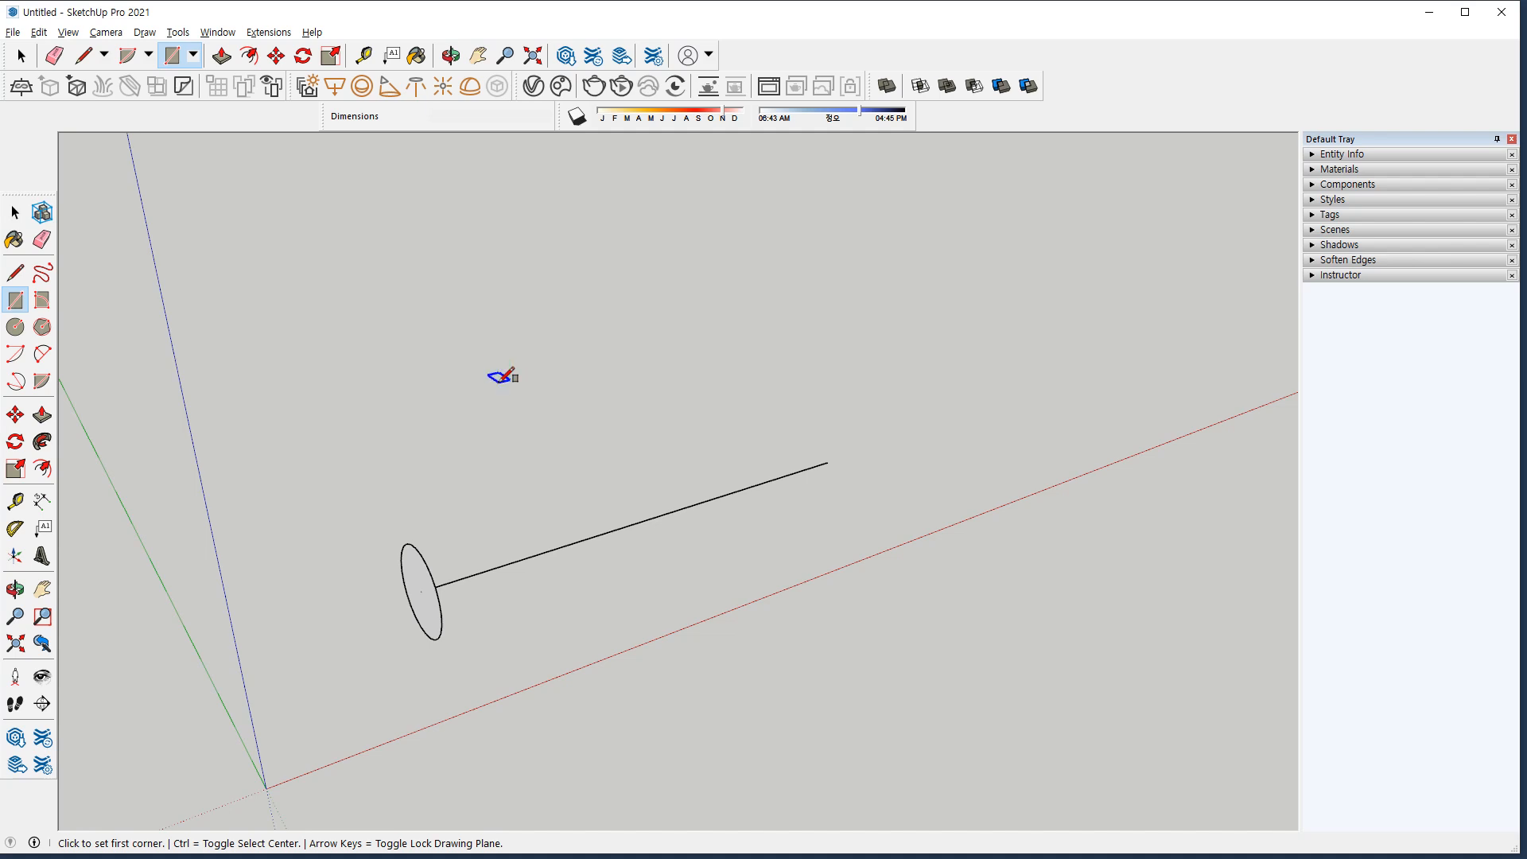
pyautogui.click(396, 395)
pyautogui.click(470, 317)
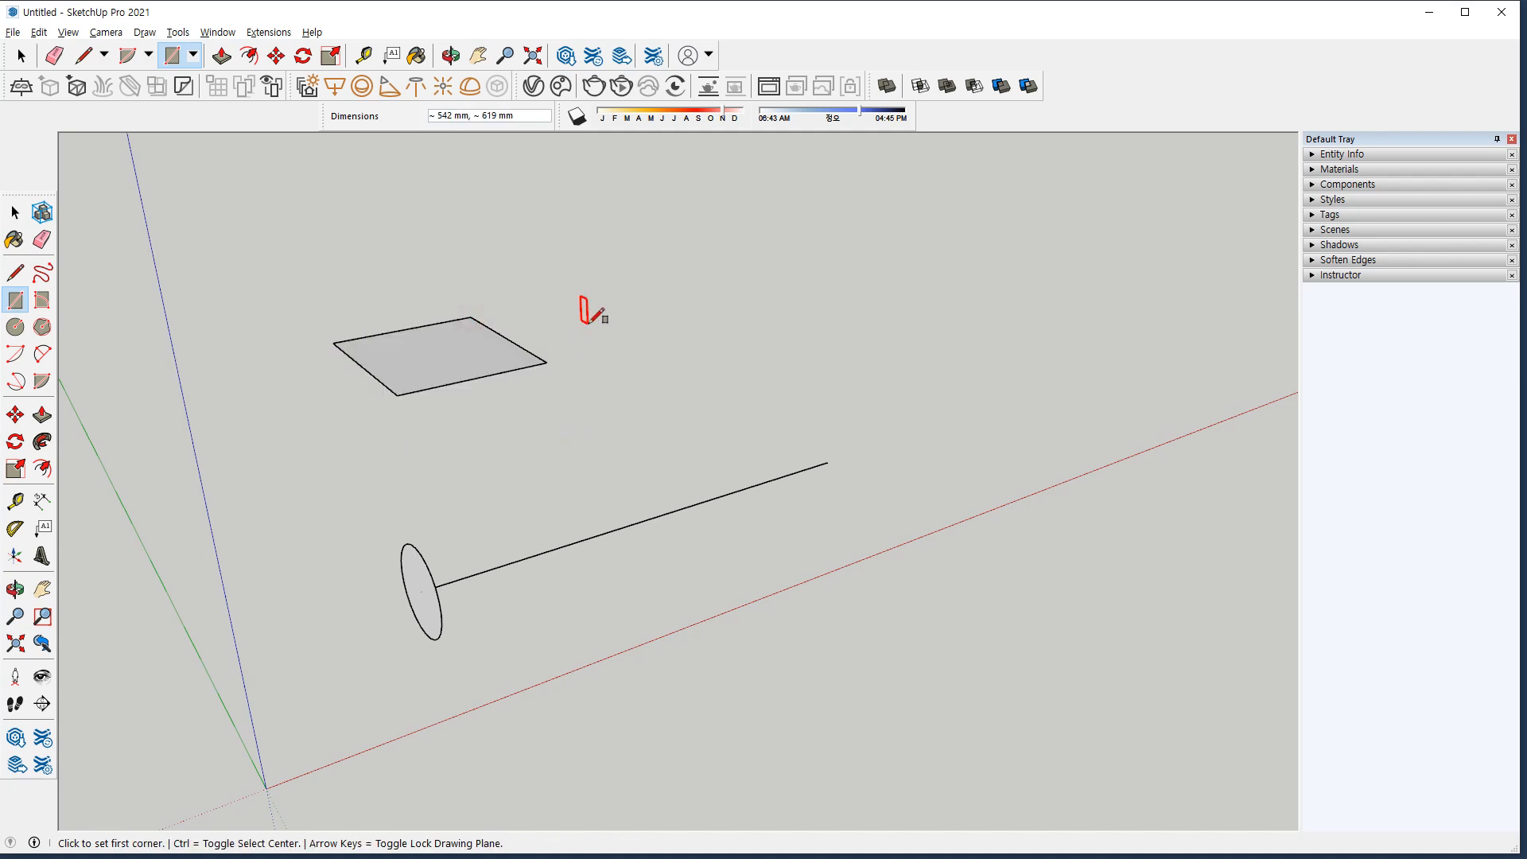
pyautogui.click(622, 333)
pyautogui.click(559, 223)
pyautogui.click(737, 315)
pyautogui.click(869, 194)
pyautogui.moveTo(700, 342)
pyautogui.mouseDown(button='middle')
pyautogui.moveTo(440, 468)
pyautogui.moveTo(832, 409)
pyautogui.moveTo(525, 355)
pyautogui.moveTo(318, 380)
pyautogui.mouseUp(button='middle')
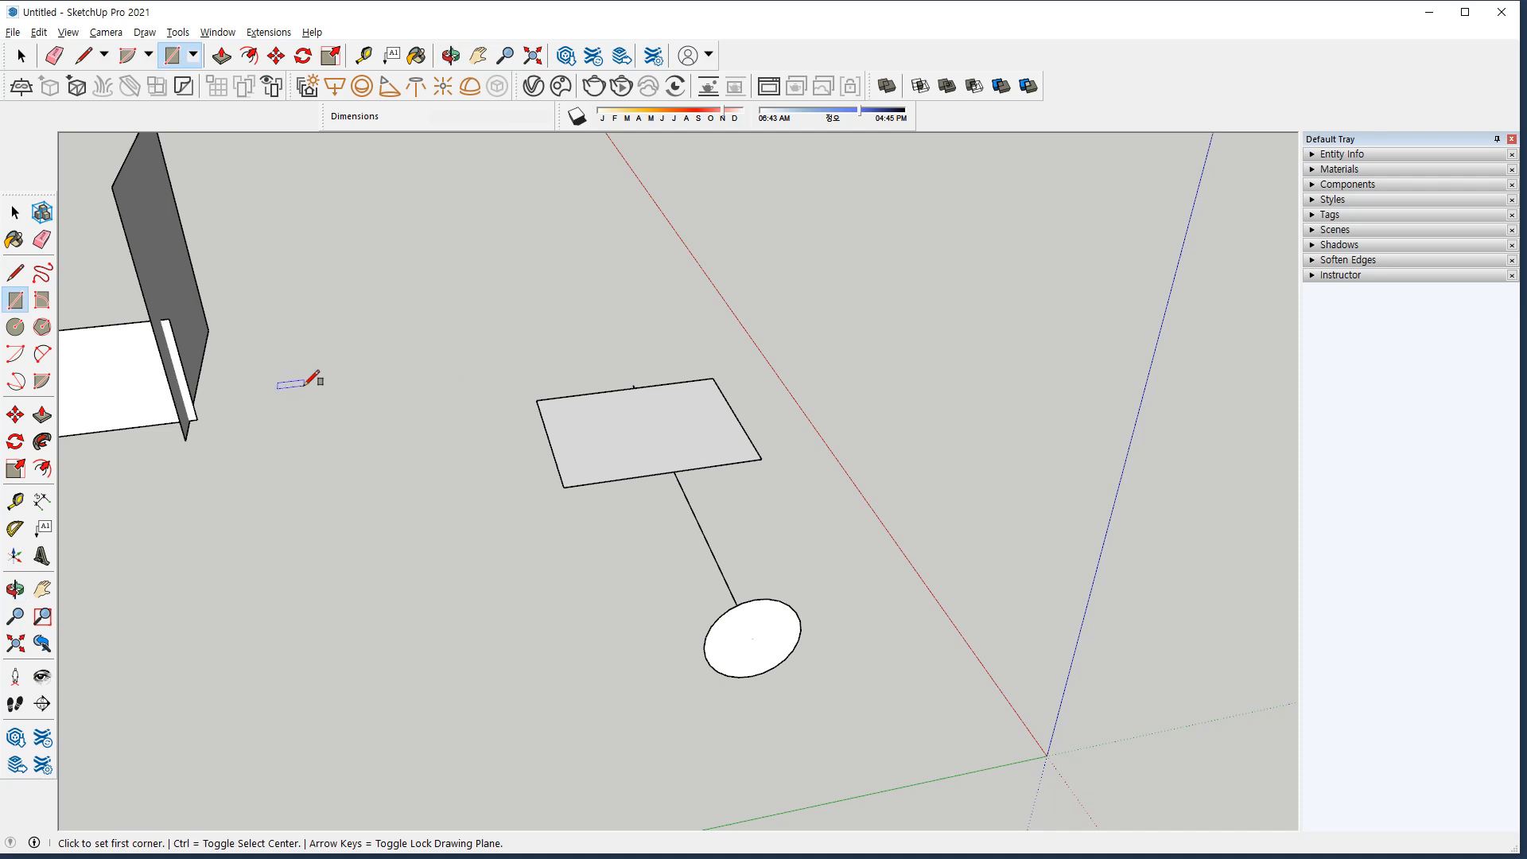
# Undo the three rectangles so only the circle and the line are left.
pyautogui.hotkey('ctrl', 'z')
pyautogui.hotkey('ctrl', 'z')
pyautogui.hotkey('ctrl', 'z')
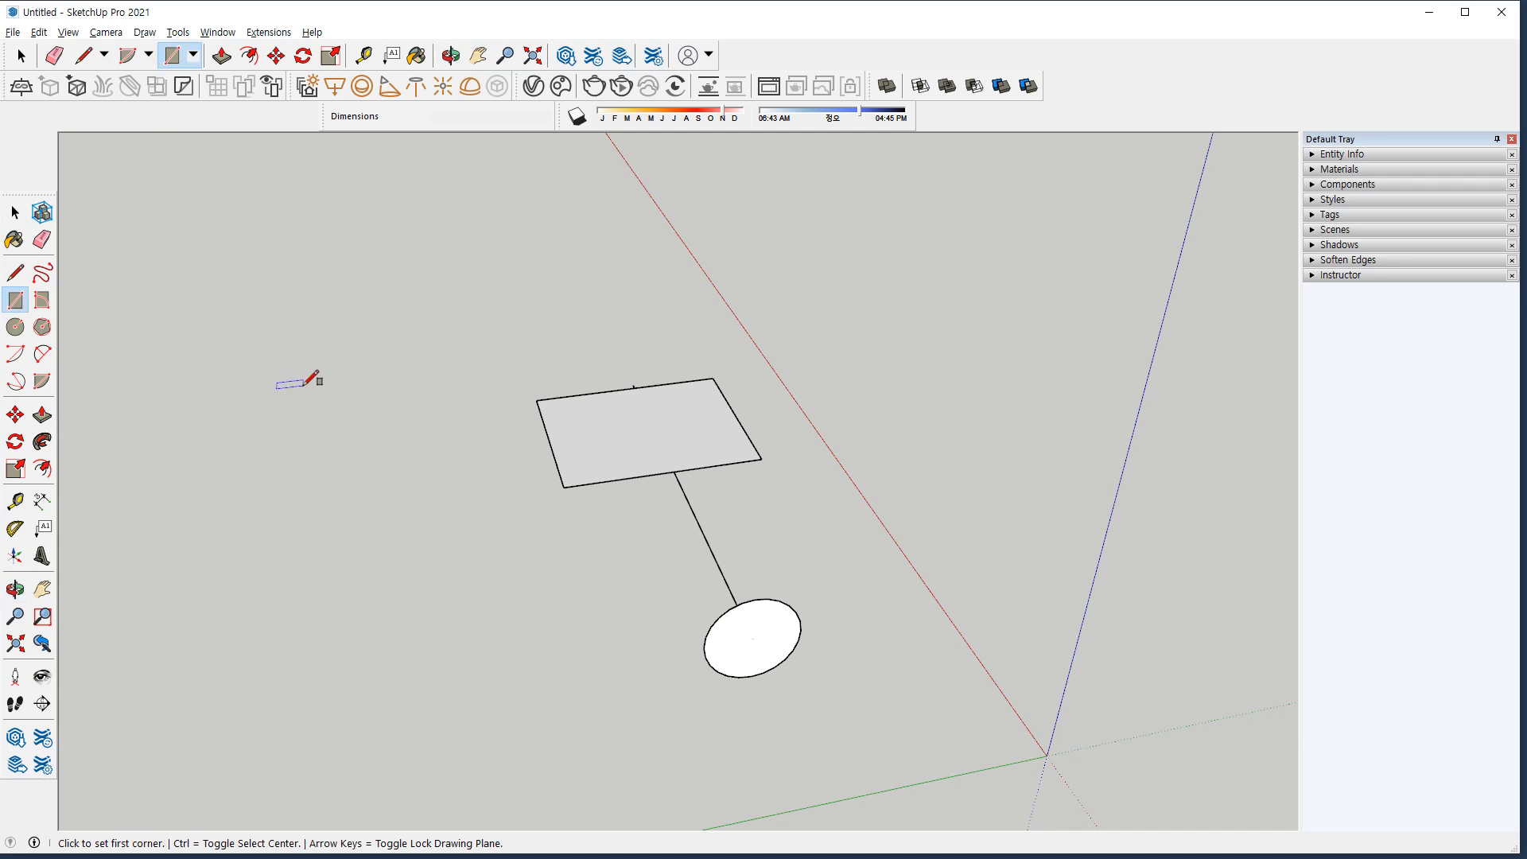
pyautogui.moveTo(787, 487); pyautogui.dragTo(509, 455, button='middle')
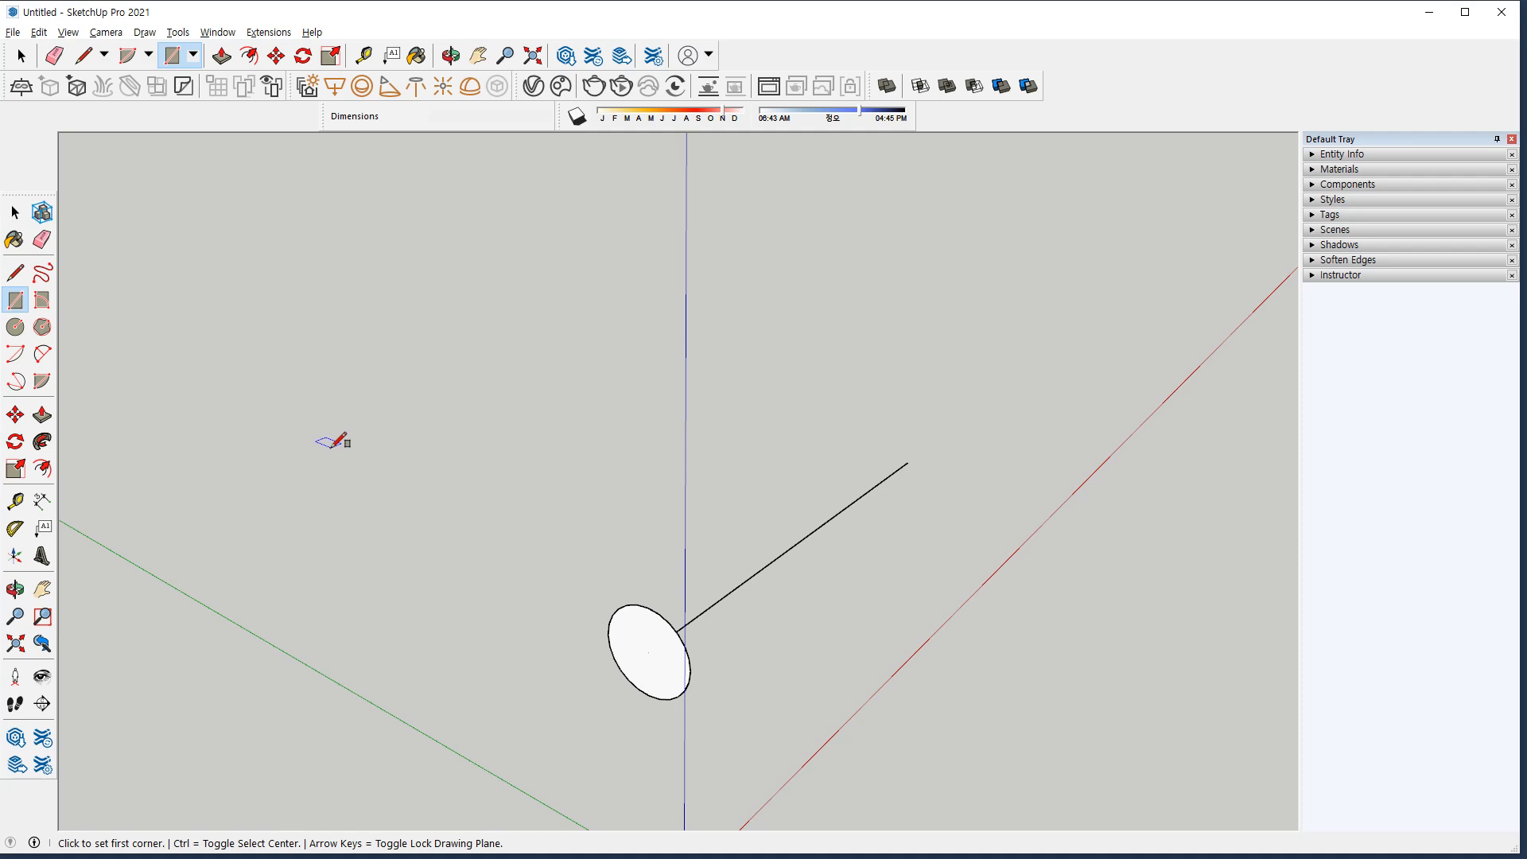
pyautogui.moveTo(331, 447); pyautogui.dragTo(266, 440, button='middle')
pyautogui.press('space')
pyautogui.doubleClick(629, 650)
pyautogui.moveTo(629, 651)
pyautogui.mouseDown(button='middle')
pyautogui.moveTo(647, 682)
pyautogui.moveTo(603, 641)
pyautogui.moveTo(154, 638)
pyautogui.mouseUp(button='middle')
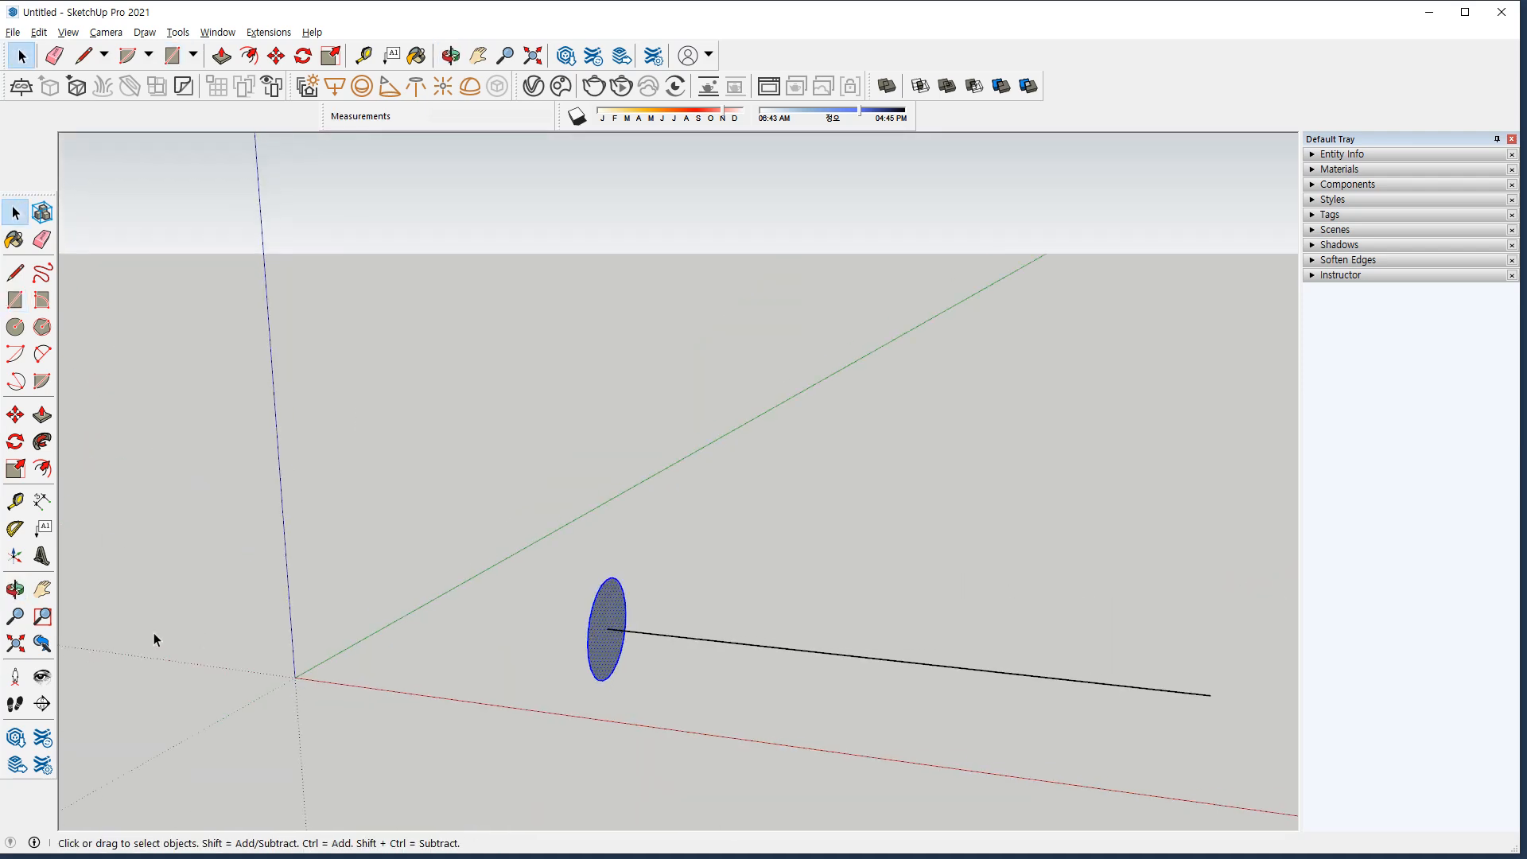
pyautogui.click(42, 441)
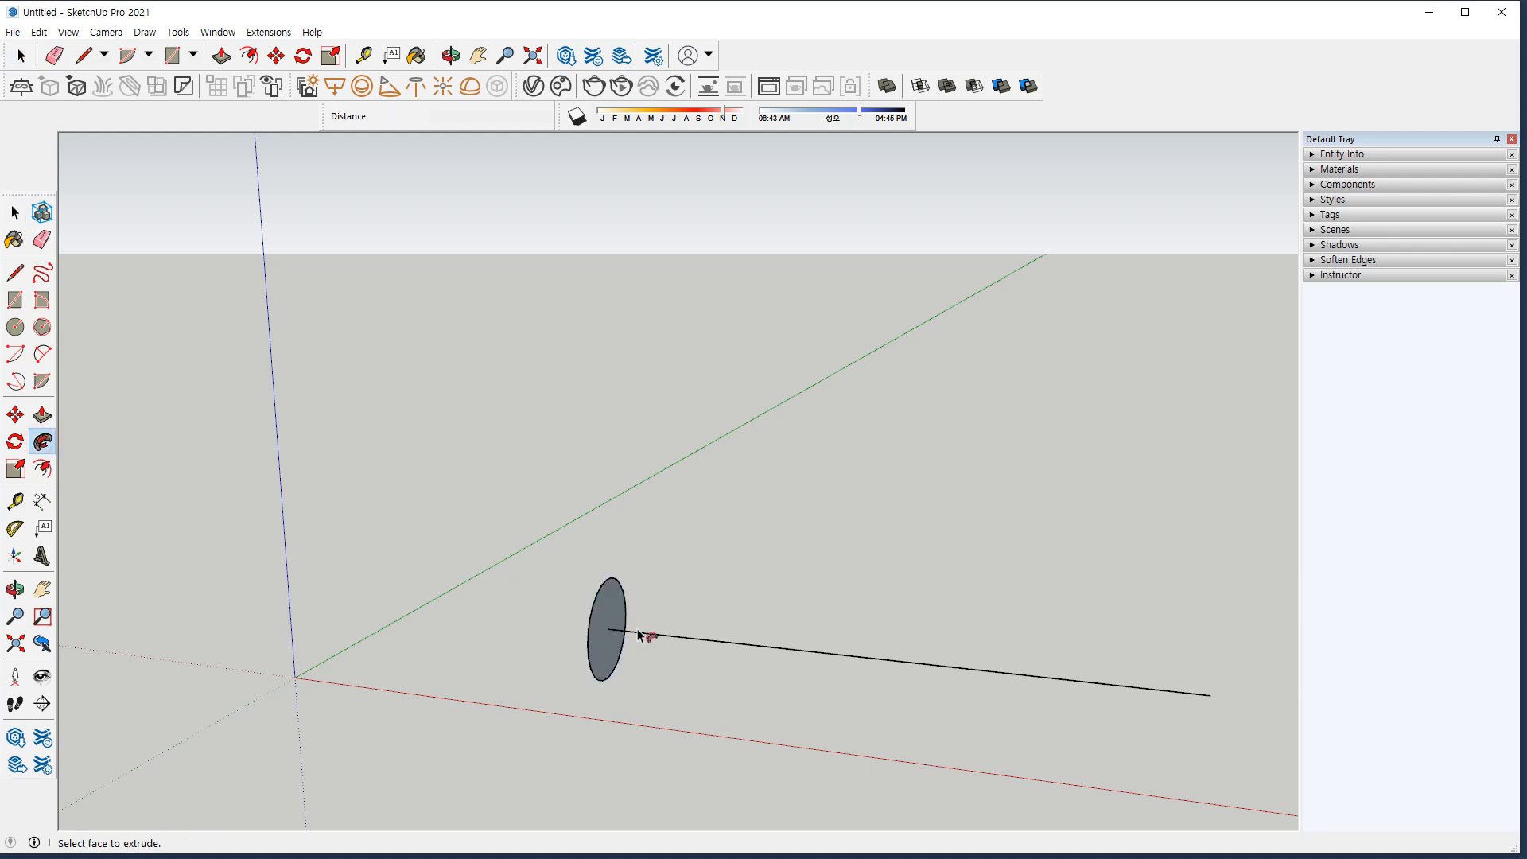
pyautogui.moveTo(788, 641); pyautogui.dragTo(958, 699, button='middle')
pyautogui.press('space')
# Extrude the circle along the full length of the straight line with Follow Me.
pyautogui.click(847, 608)
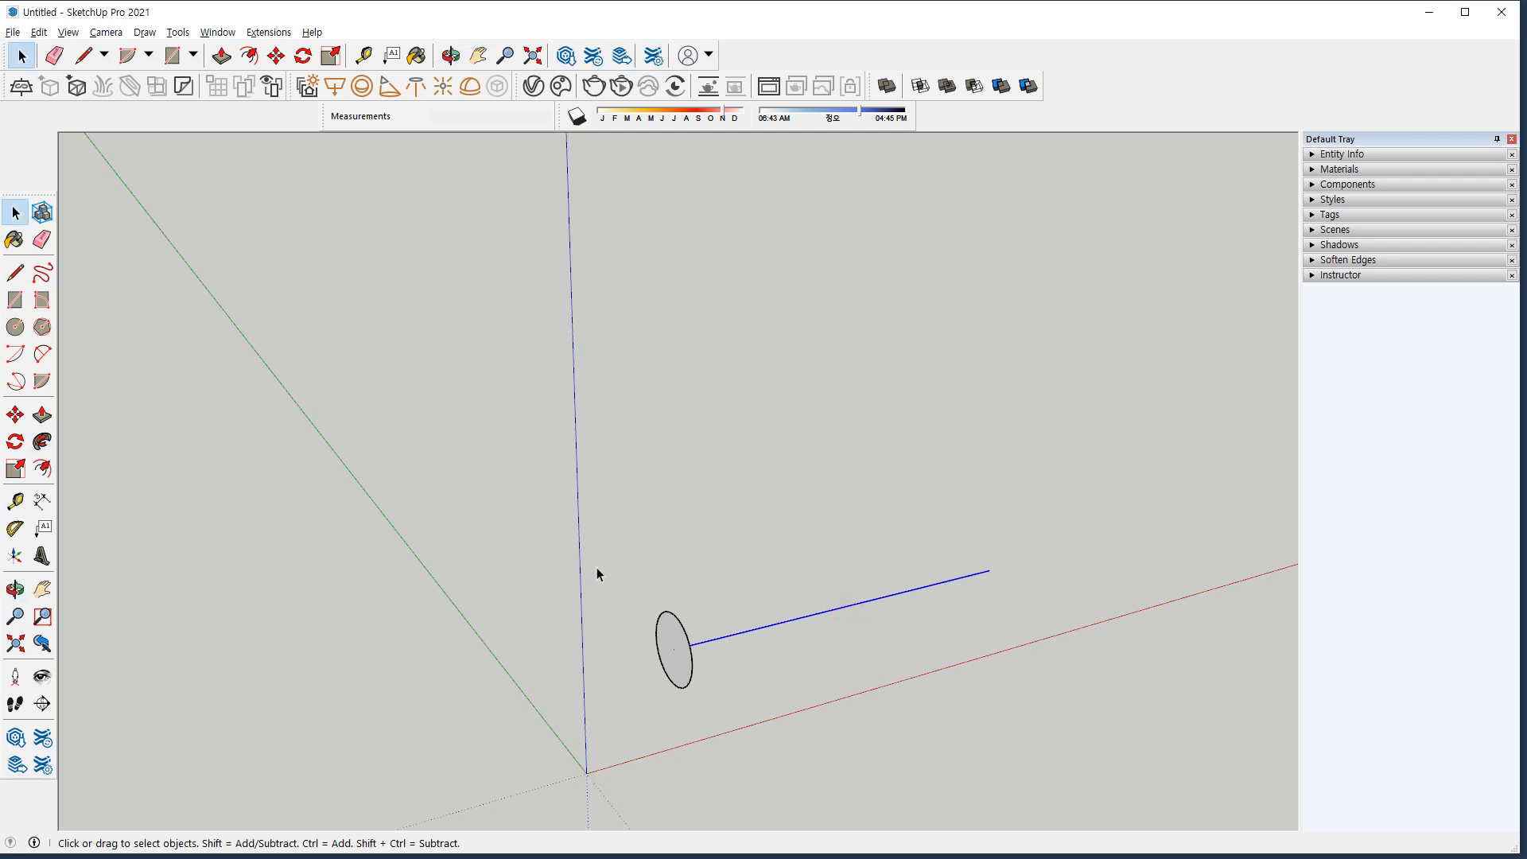
pyautogui.click(43, 441)
pyautogui.press('space')
pyautogui.click(42, 441)
pyautogui.moveTo(680, 673); pyautogui.dragTo(1024, 574)
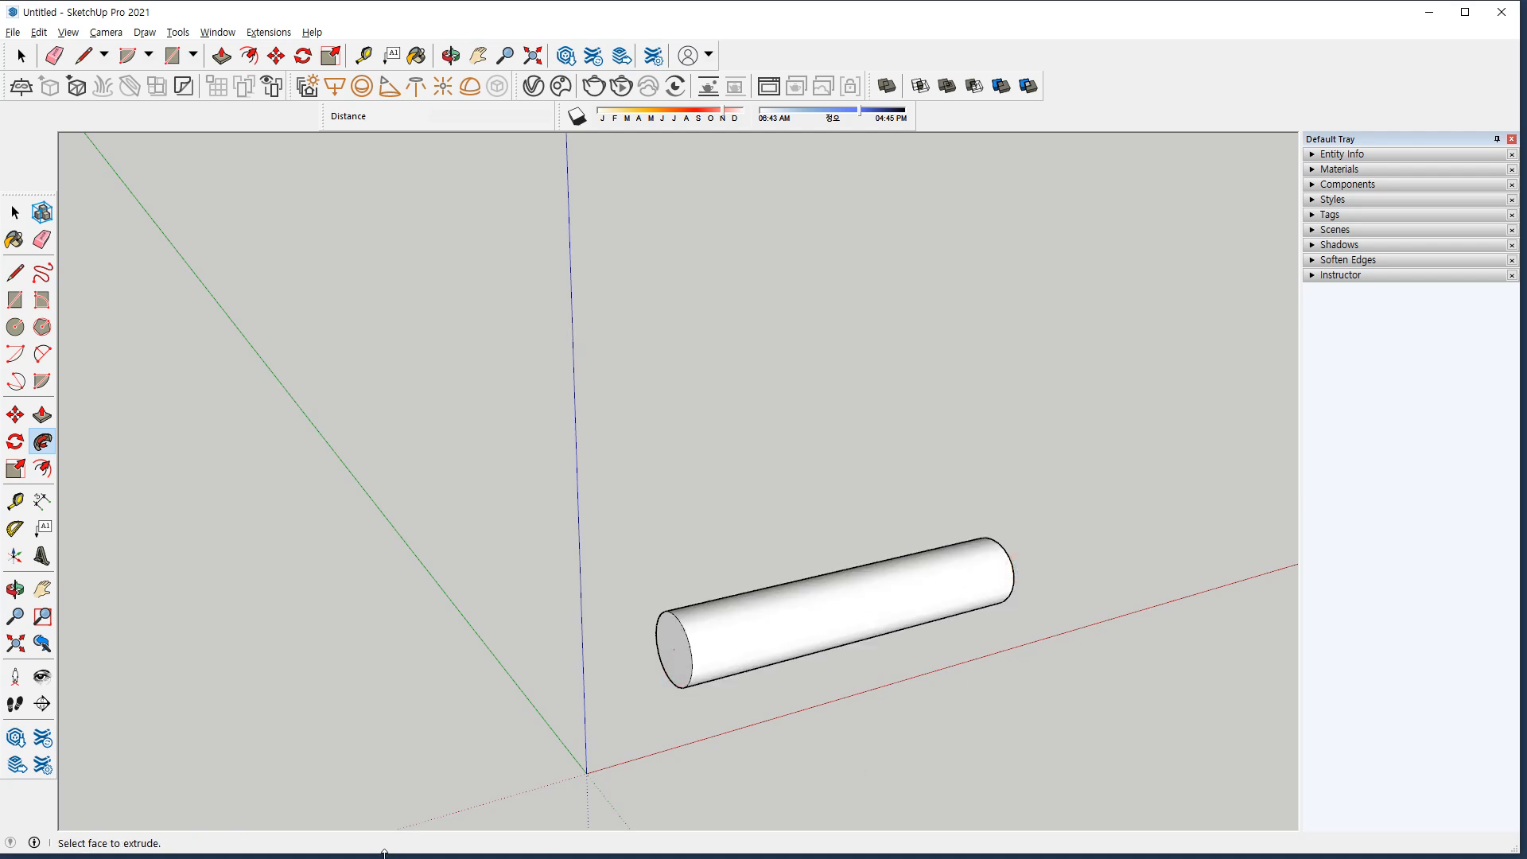
# Undo the Follow Me extrusion and sweep the circle along the line to its end again.
pyautogui.hotkey('ctrl', 'z')
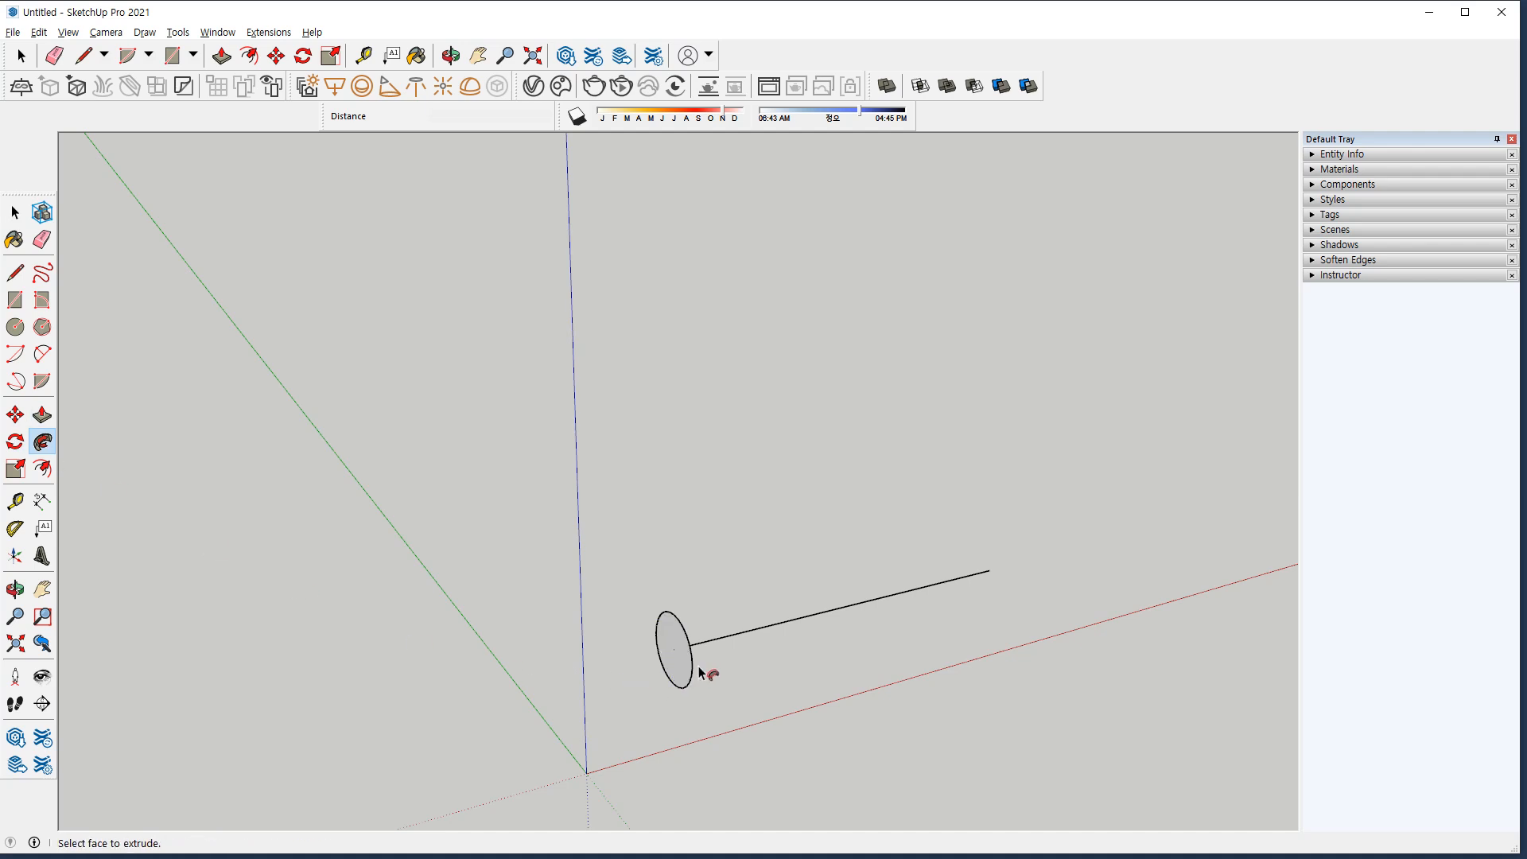
pyautogui.moveTo(684, 670); pyautogui.dragTo(1023, 575)
pyautogui.moveTo(989, 695); pyautogui.dragTo(811, 623, button='middle')
pyautogui.press('space')
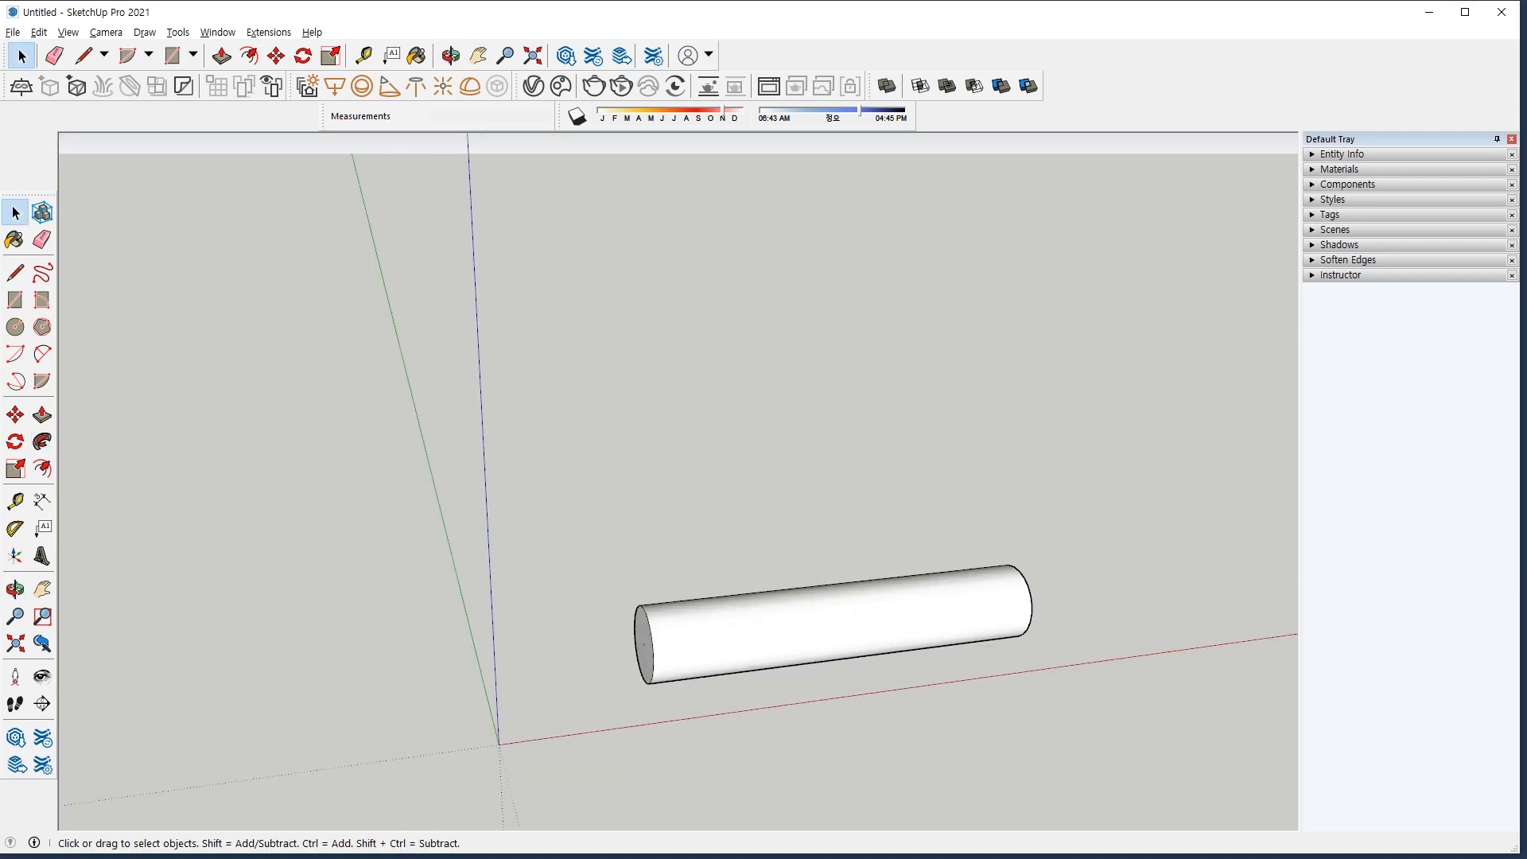
# Delete the cylinder and the straight path line inside it.
pyautogui.hotkey('ctrl', 'a')
pyautogui.click(850, 497)
pyautogui.doubleClick(829, 625)
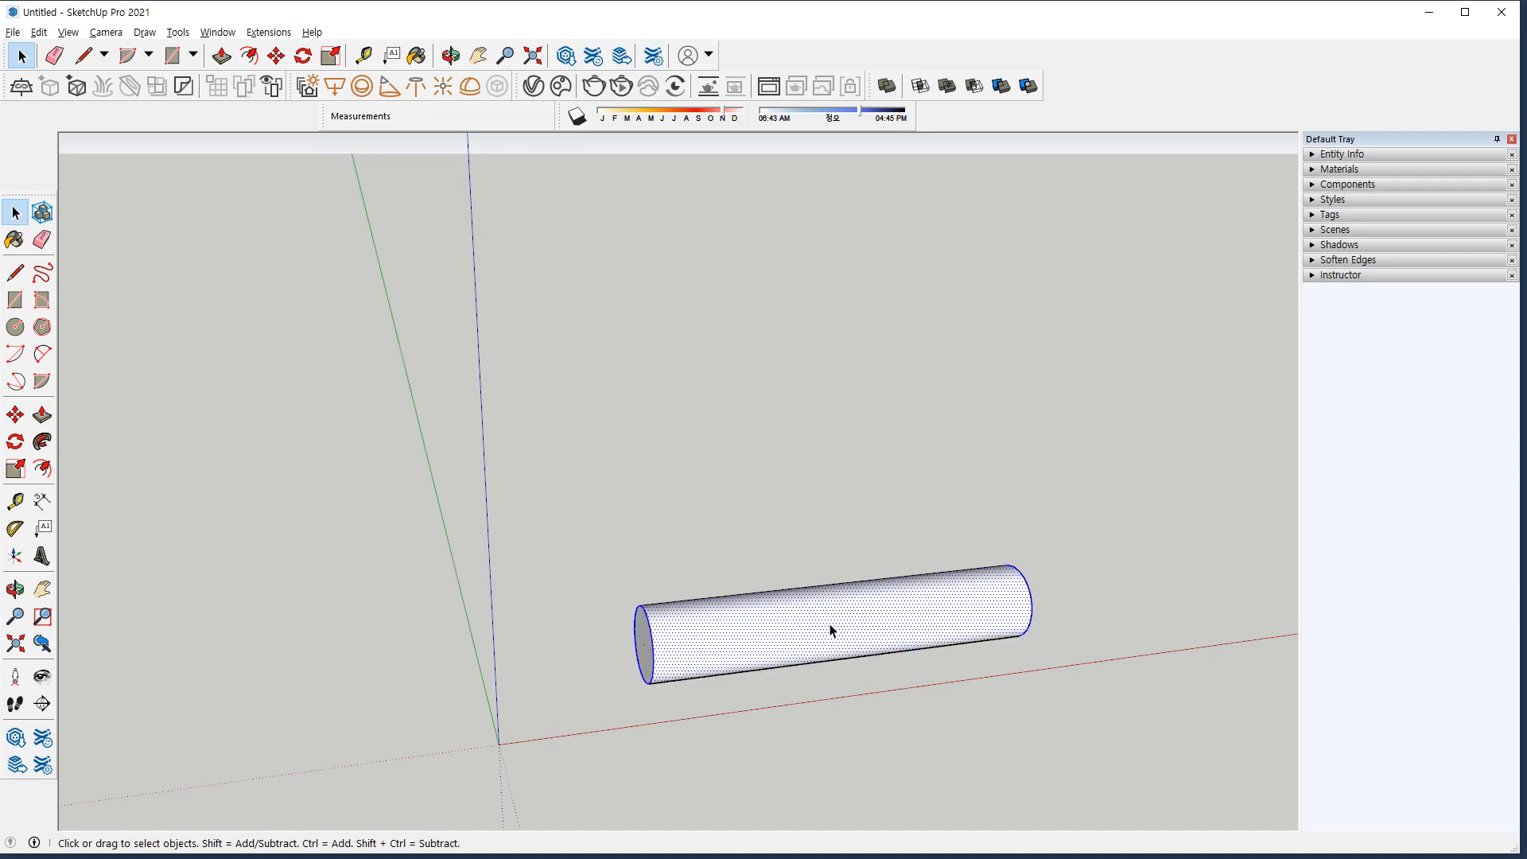
pyautogui.press('Delete')
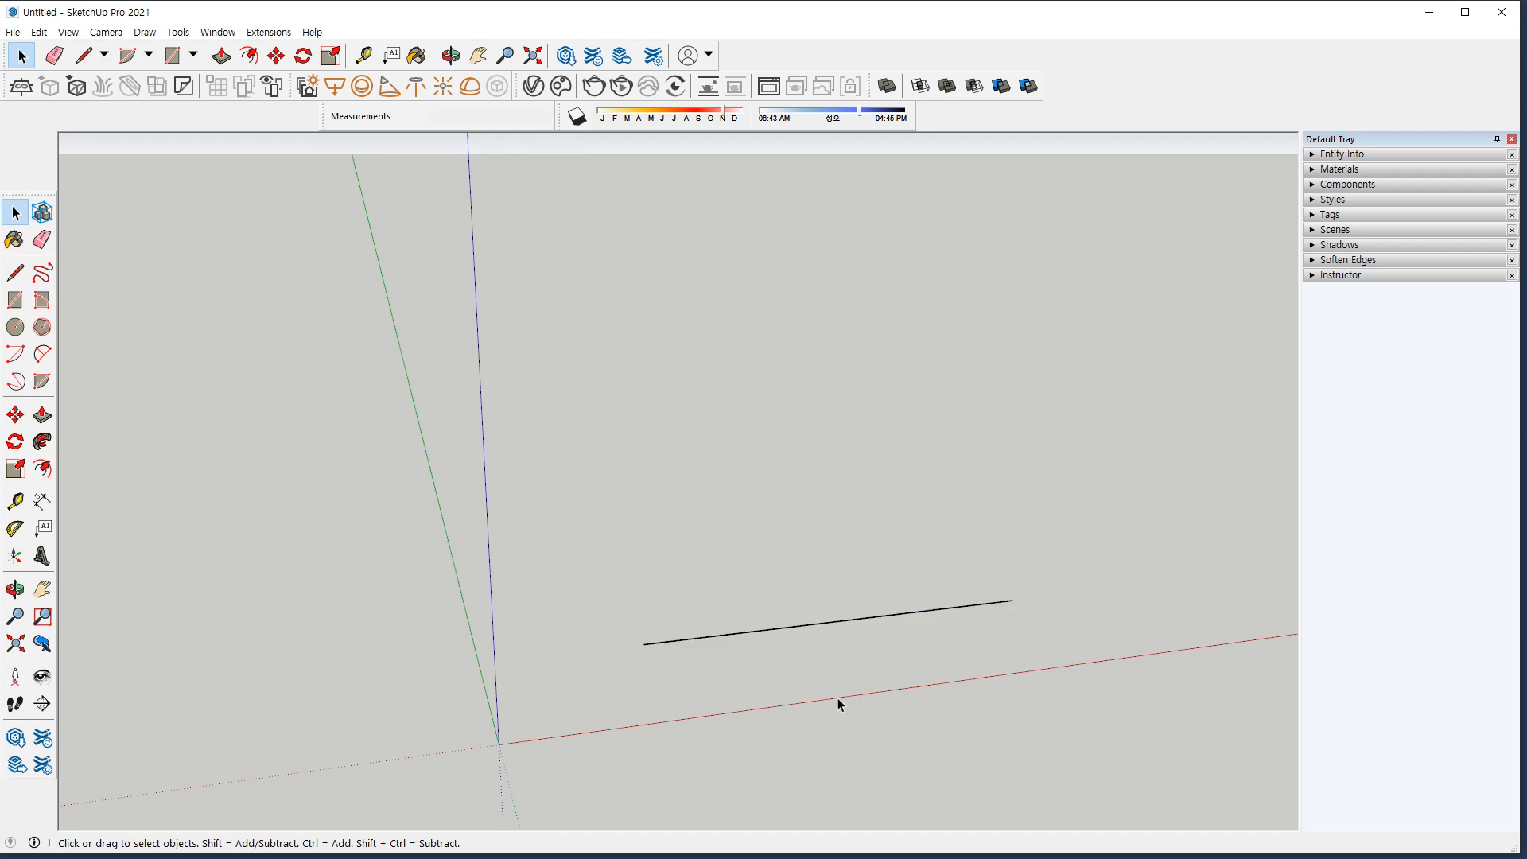
pyautogui.click(804, 632)
pyautogui.press('Delete')
# Draw a zigzag path of seven connected line segments on the ground plane beside the origin.
pyautogui.press('l')
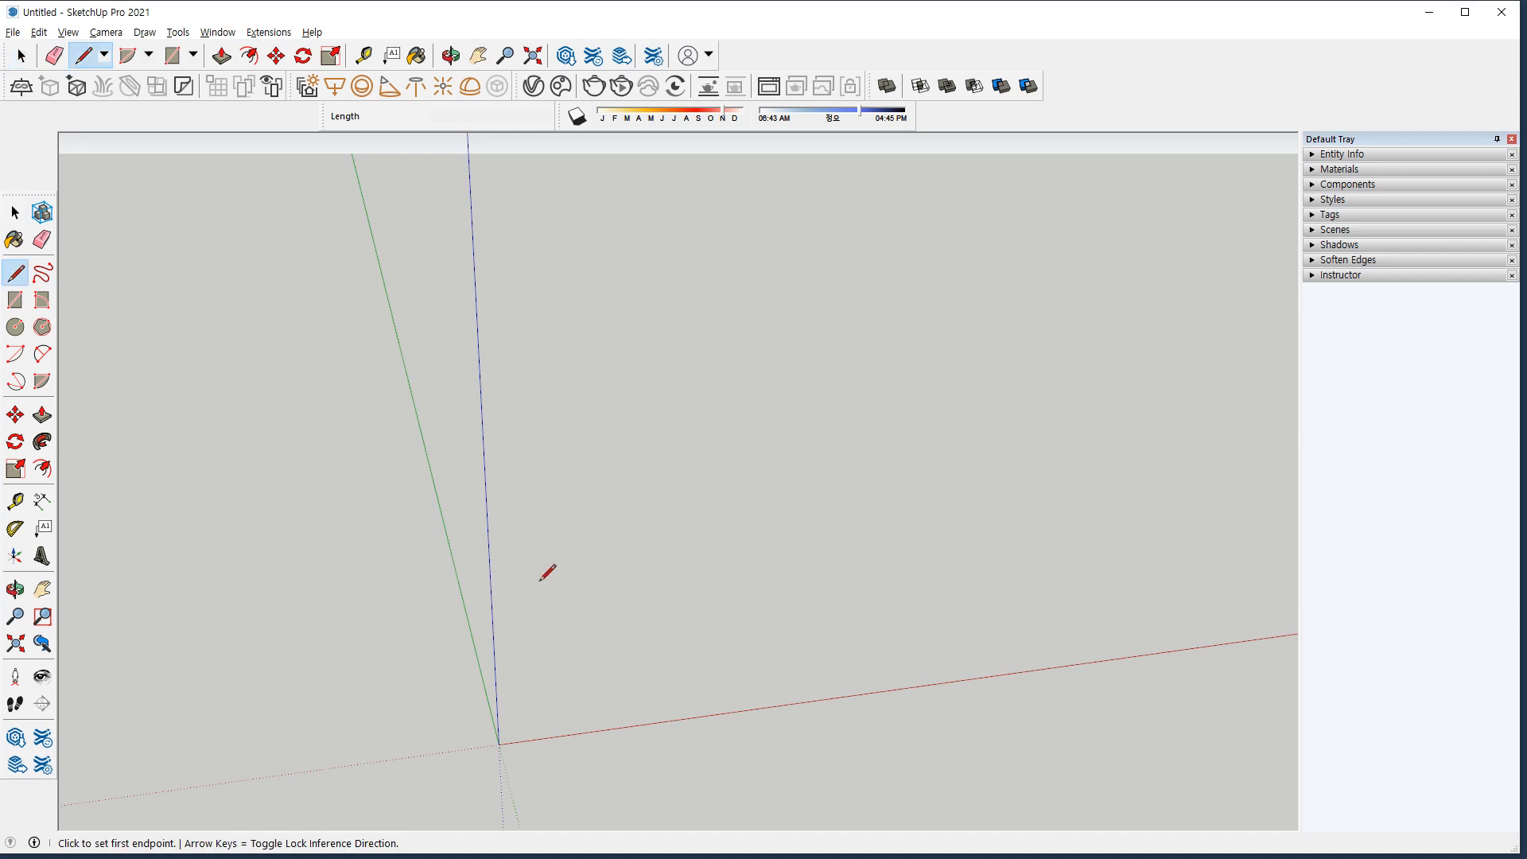
pyautogui.click(525, 632)
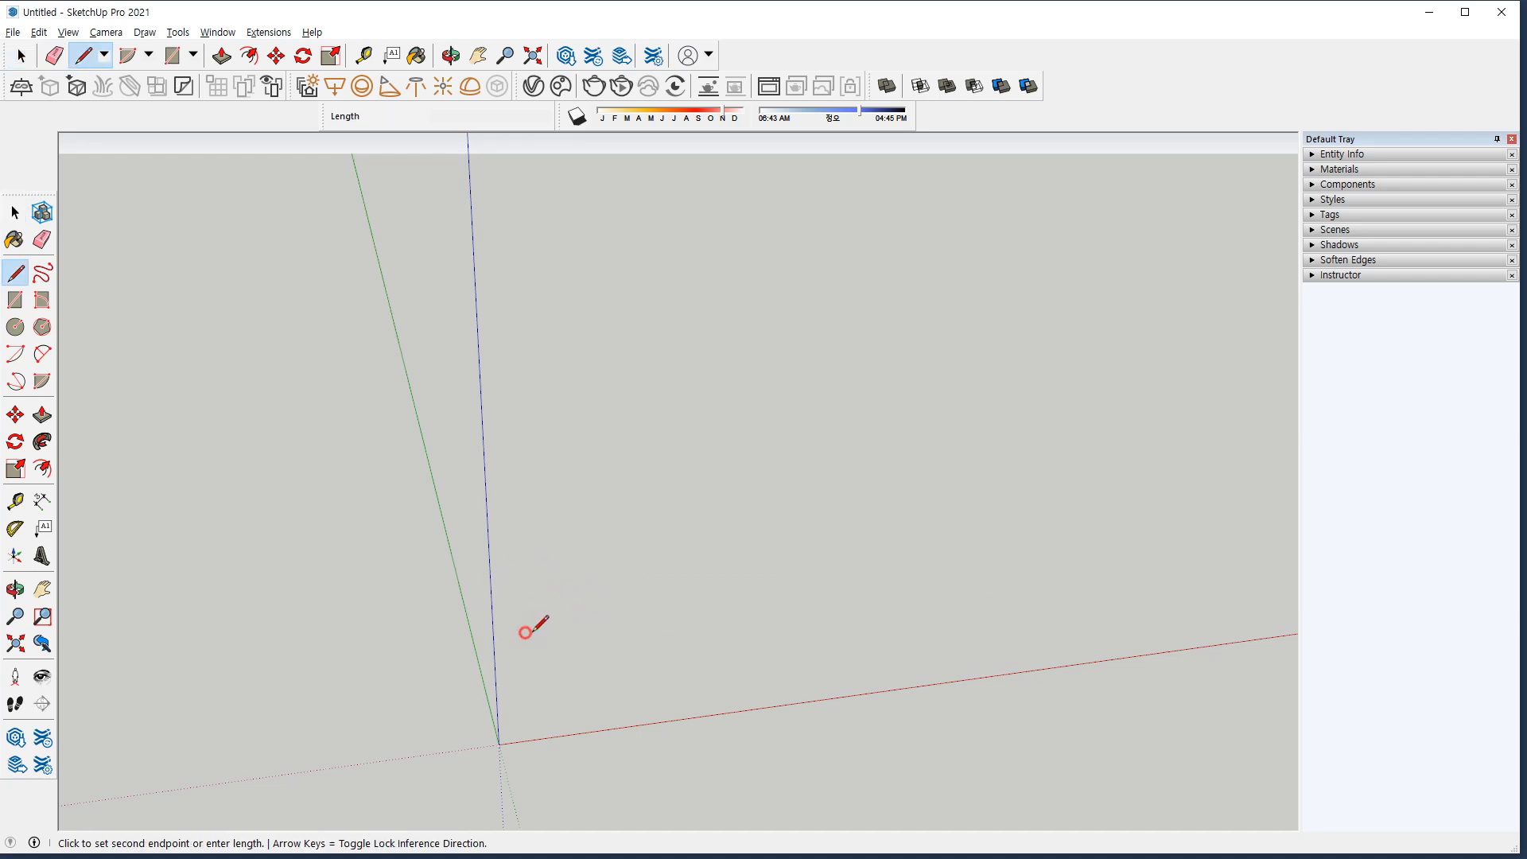
pyautogui.click(772, 605)
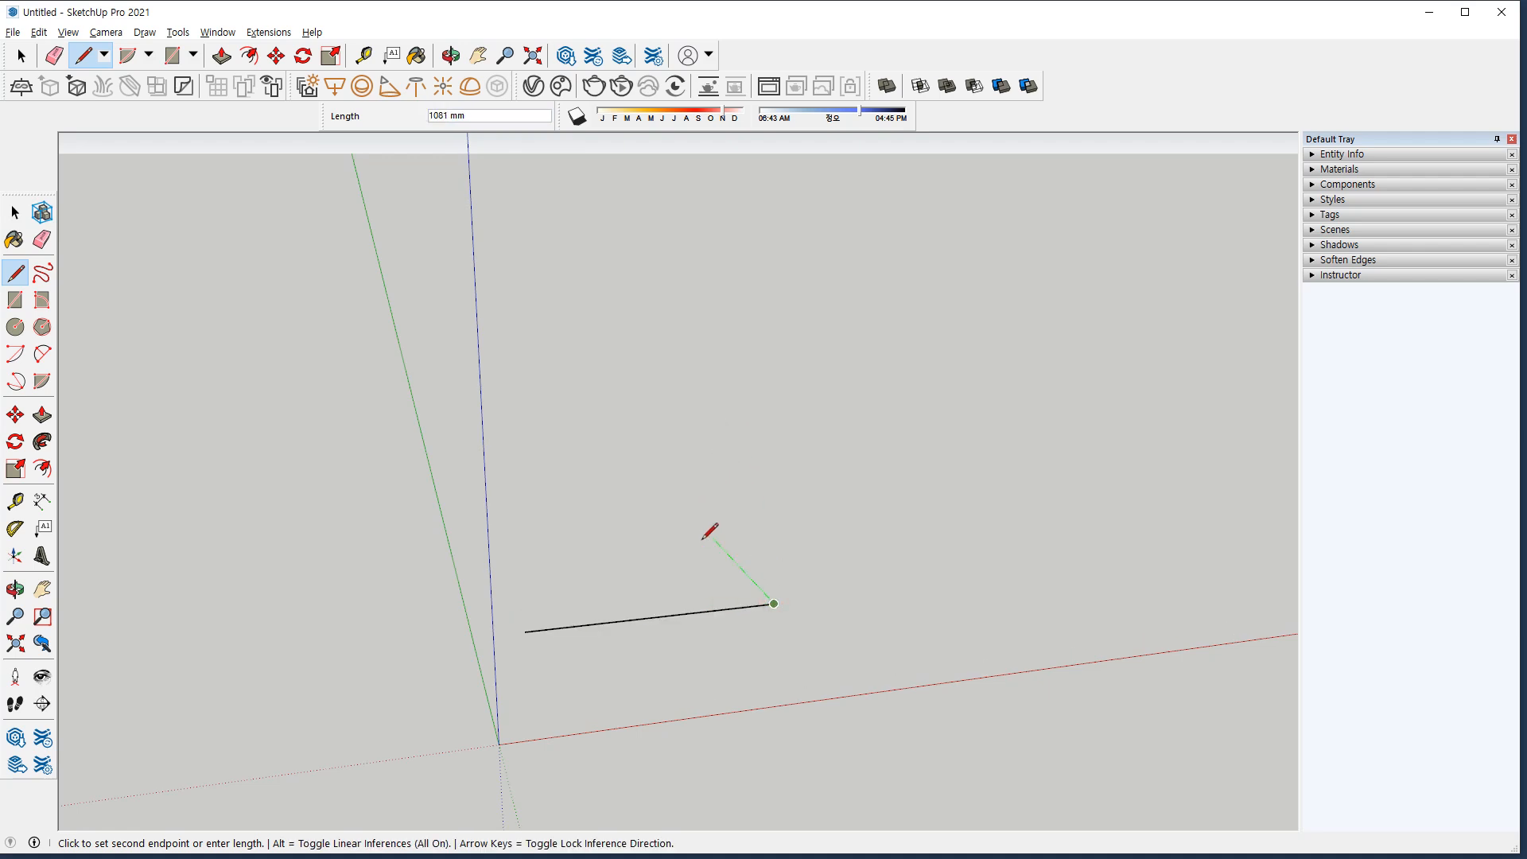
pyautogui.click(671, 495)
pyautogui.click(919, 474)
pyautogui.click(1177, 681)
pyautogui.moveTo(1194, 642); pyautogui.dragTo(716, 453, button='middle')
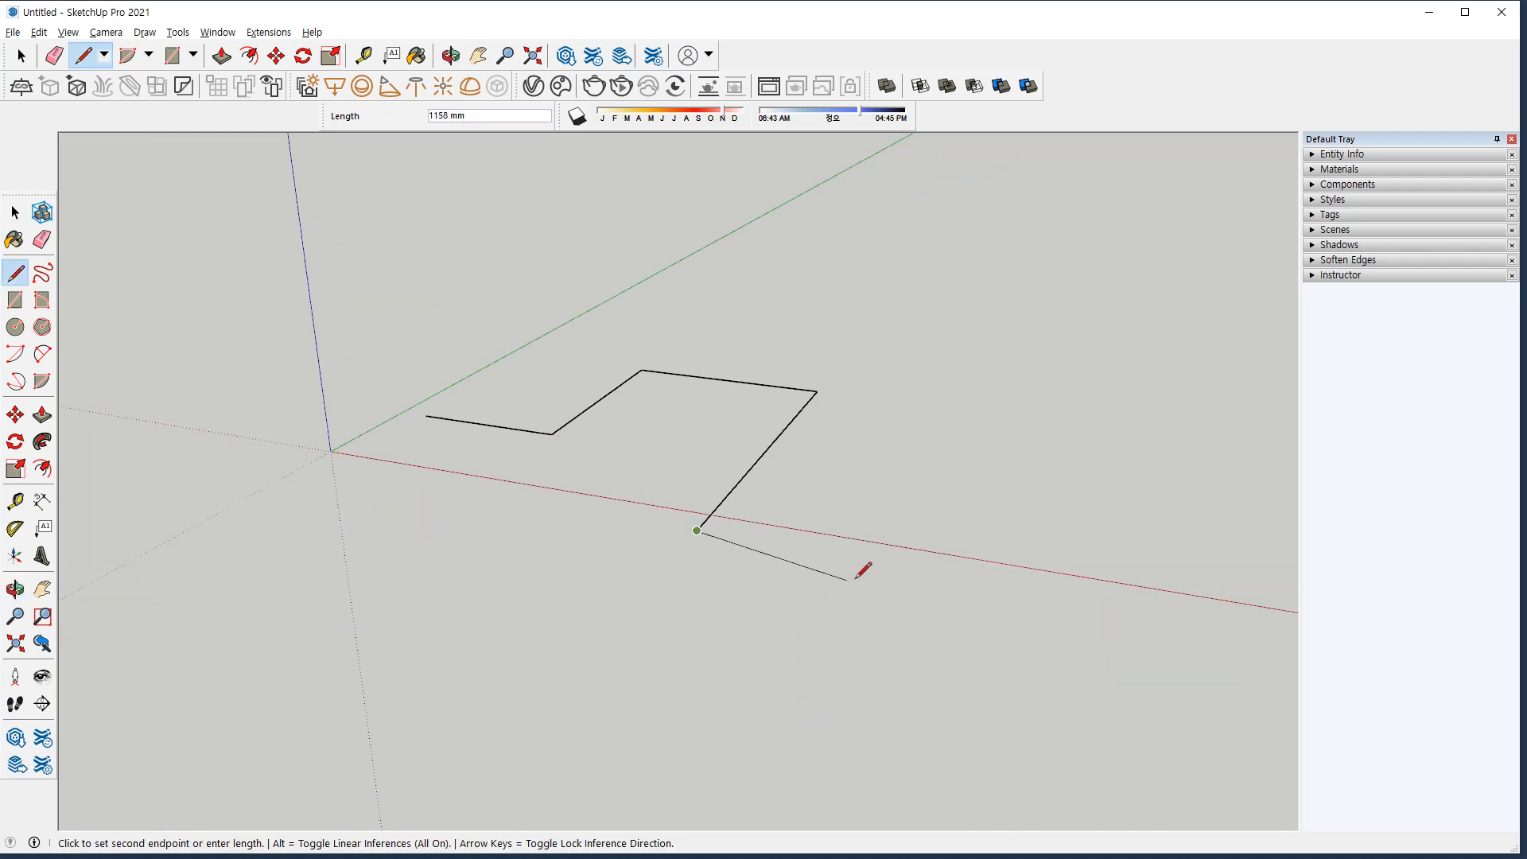
pyautogui.click(873, 561)
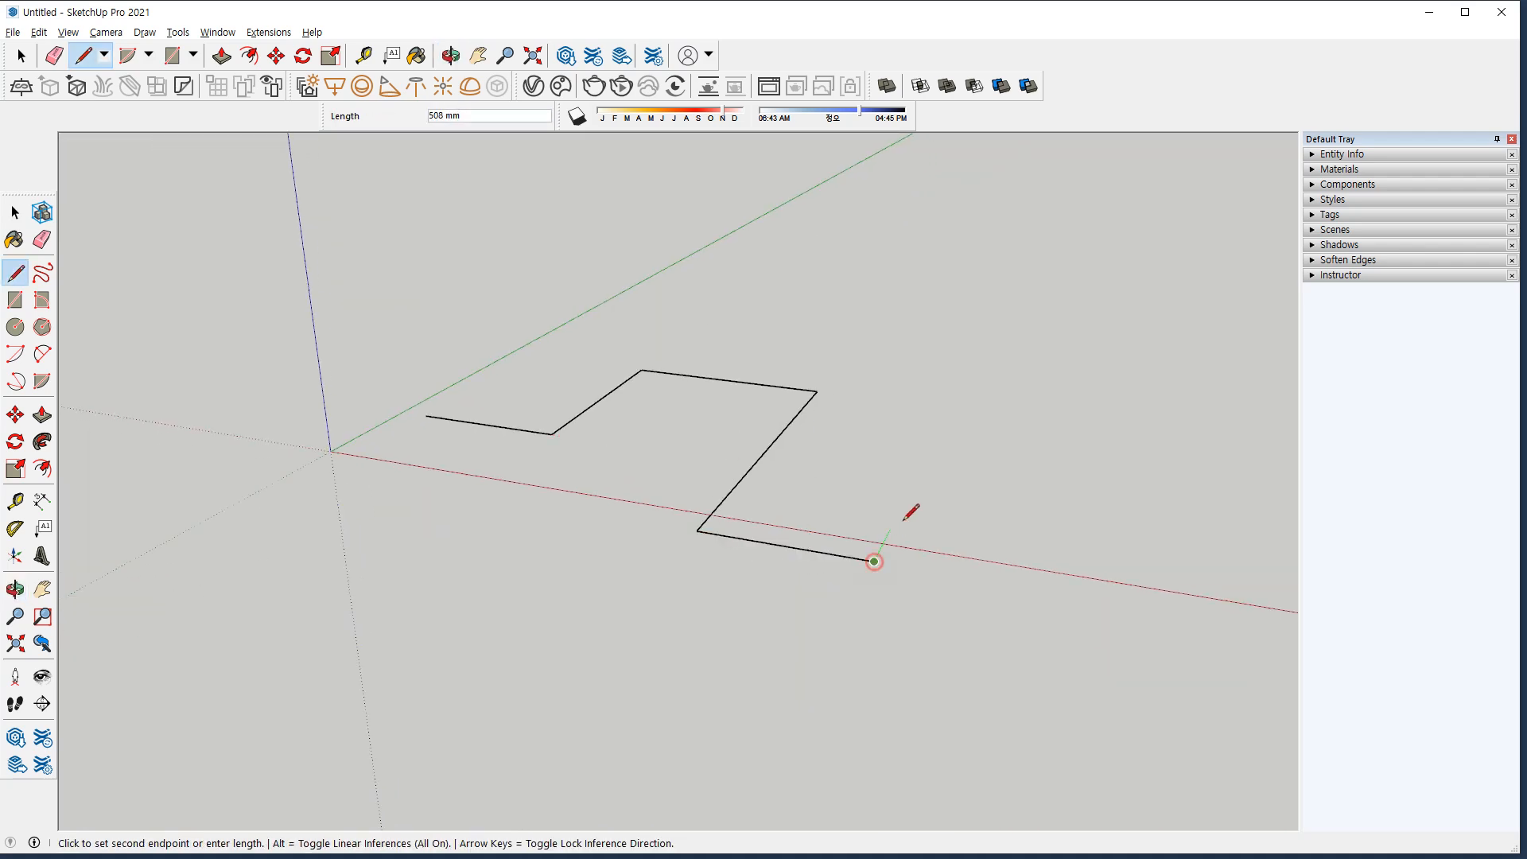
pyautogui.click(917, 474)
pyautogui.click(1148, 503)
pyautogui.moveTo(1148, 502); pyautogui.dragTo(732, 576, button='middle')
pyautogui.press('space')
# Draw a vertical circle centred on the zigzag path's start point, perpendicular to its first segment.
pyautogui.press('c')
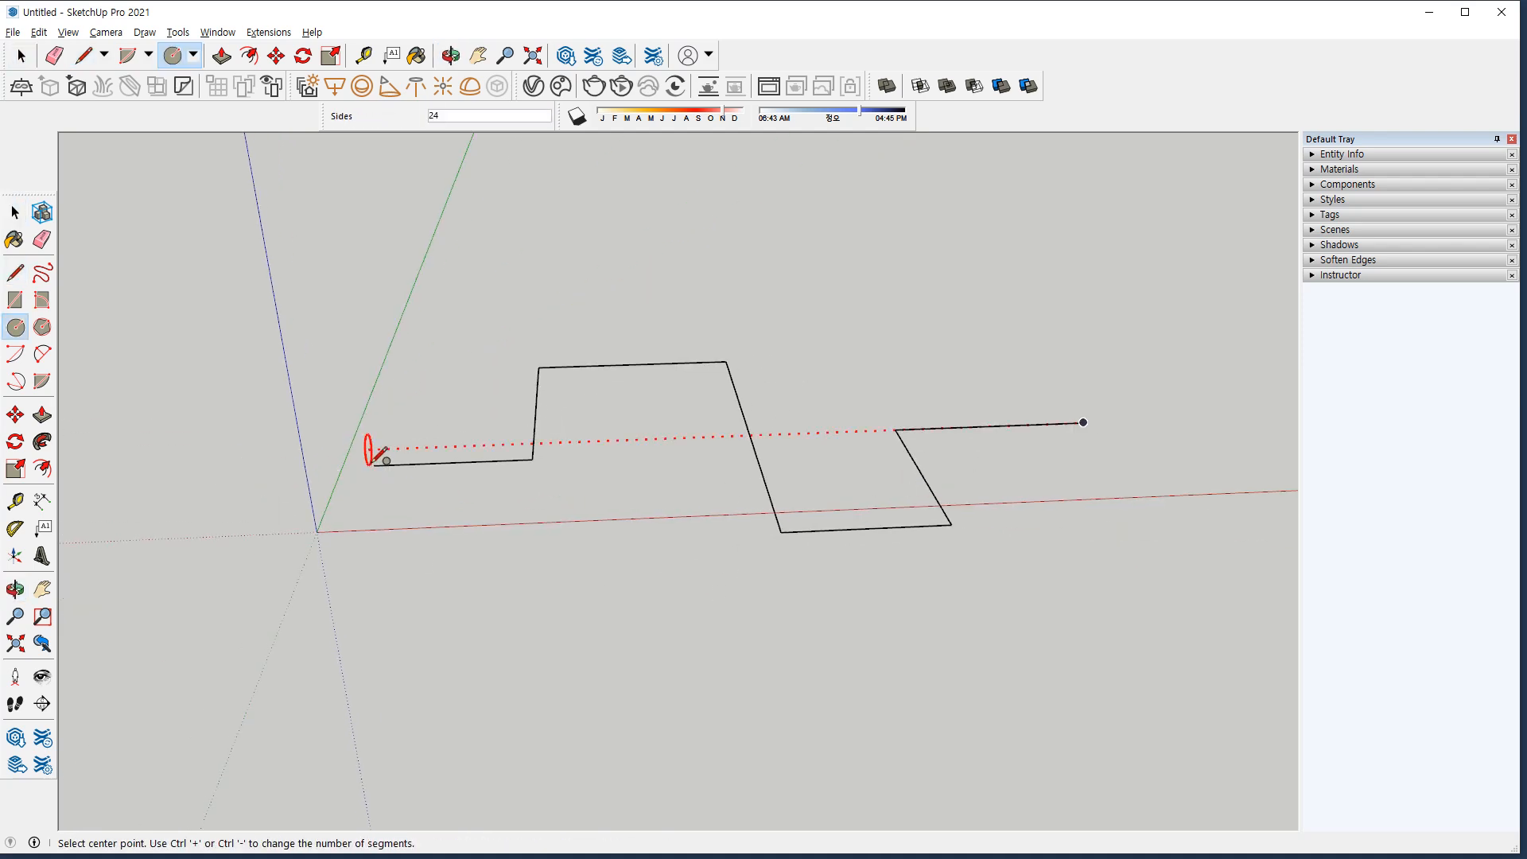
pyautogui.click(374, 465)
pyautogui.click(381, 427)
# Extrude the circle with Follow Me by guiding it along the zigzag path to its far end.
pyautogui.click(42, 441)
pyautogui.click(41, 441)
pyautogui.click(375, 491)
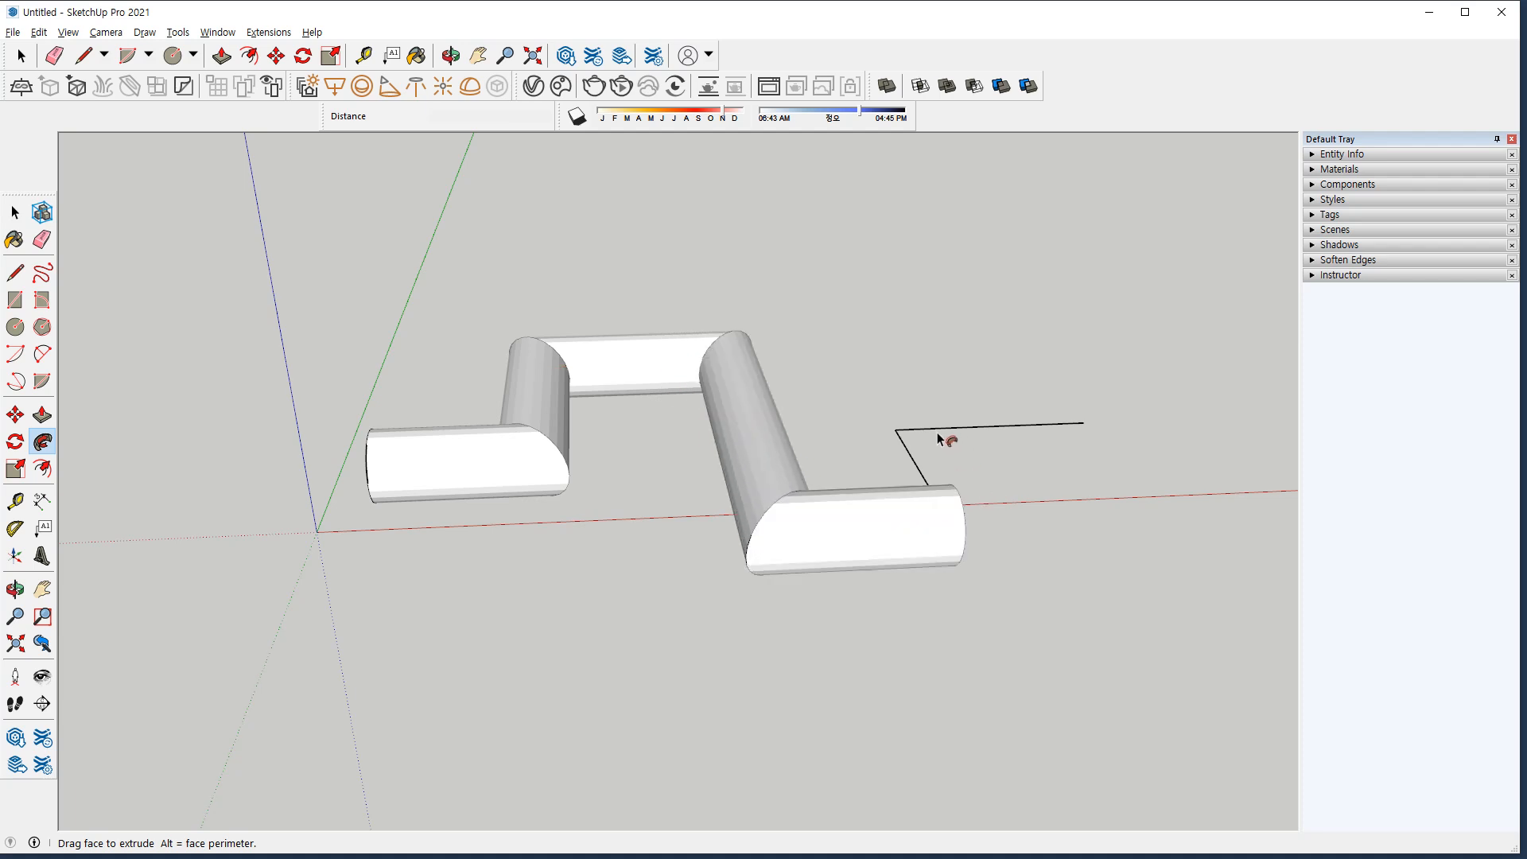
pyautogui.click(1087, 426)
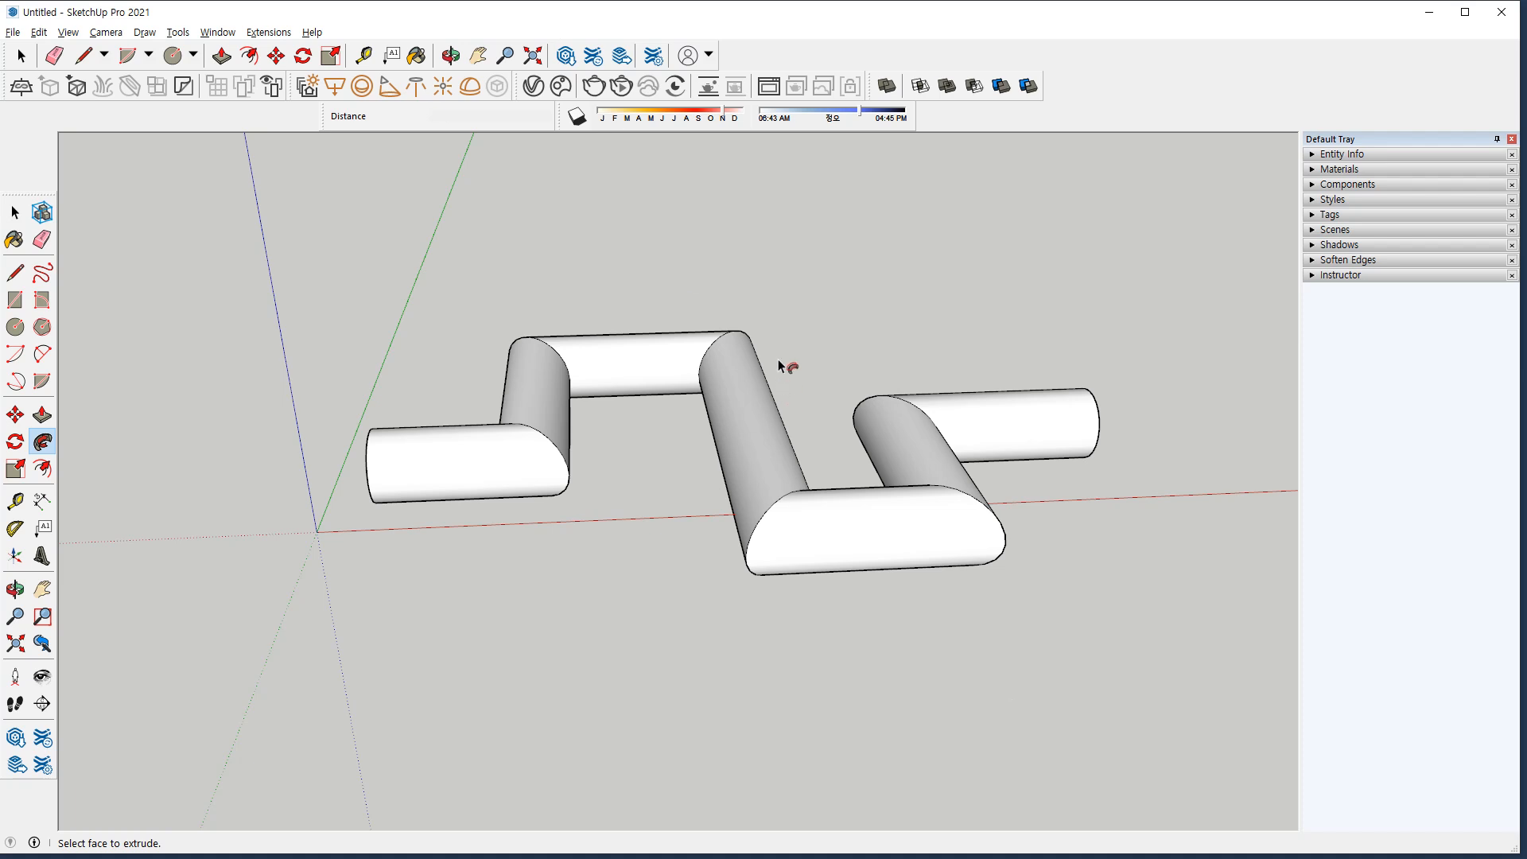
# Undo the pipe extrusion, preselect the whole zigzag path and extrude the circle along it with Follow Me.
pyautogui.click(15, 212)
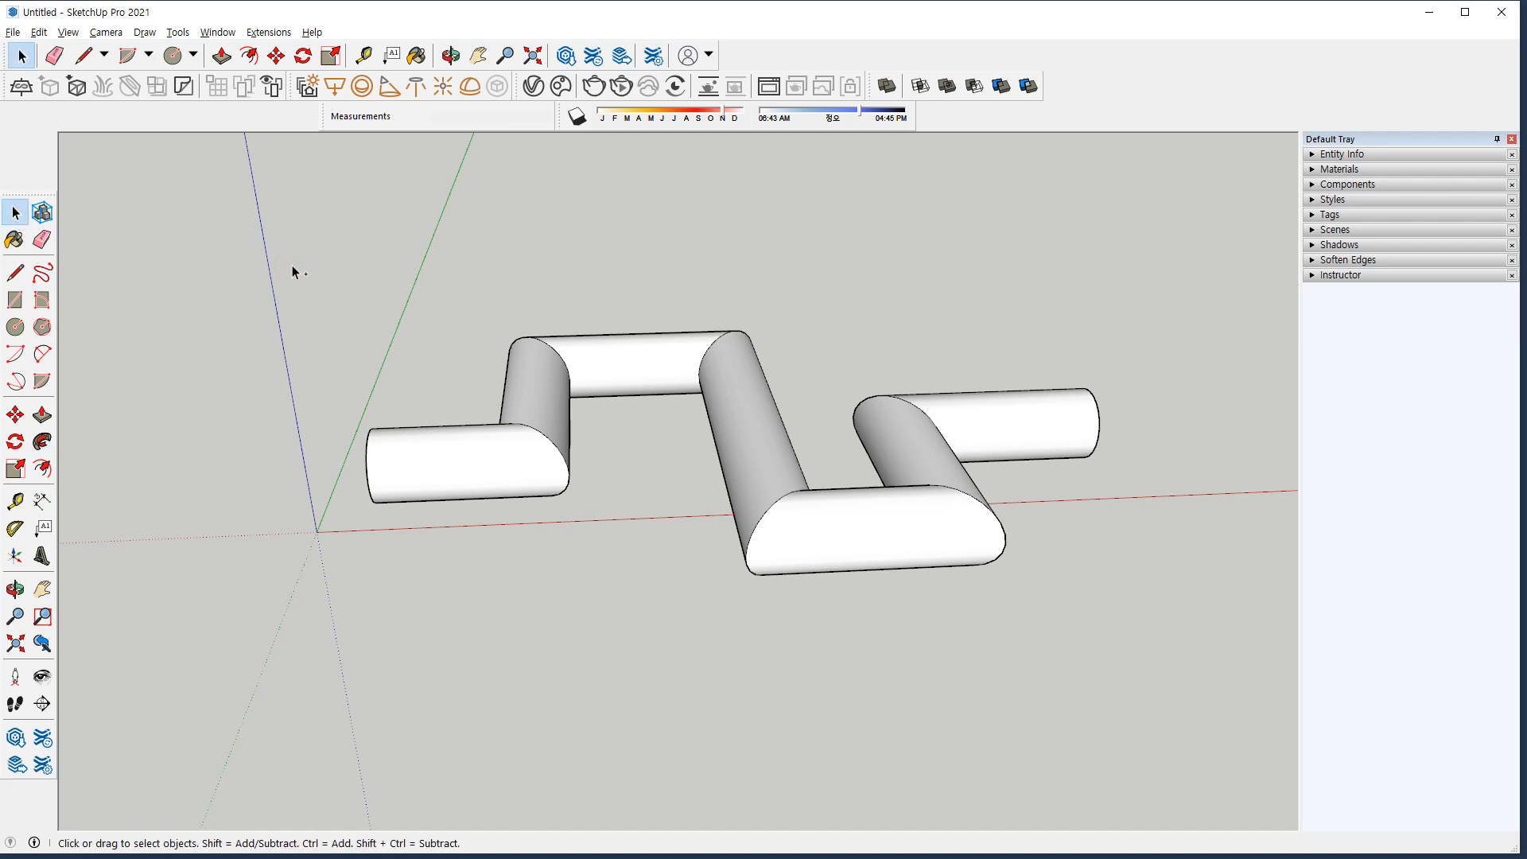
pyautogui.hotkey('ctrl', 'z')
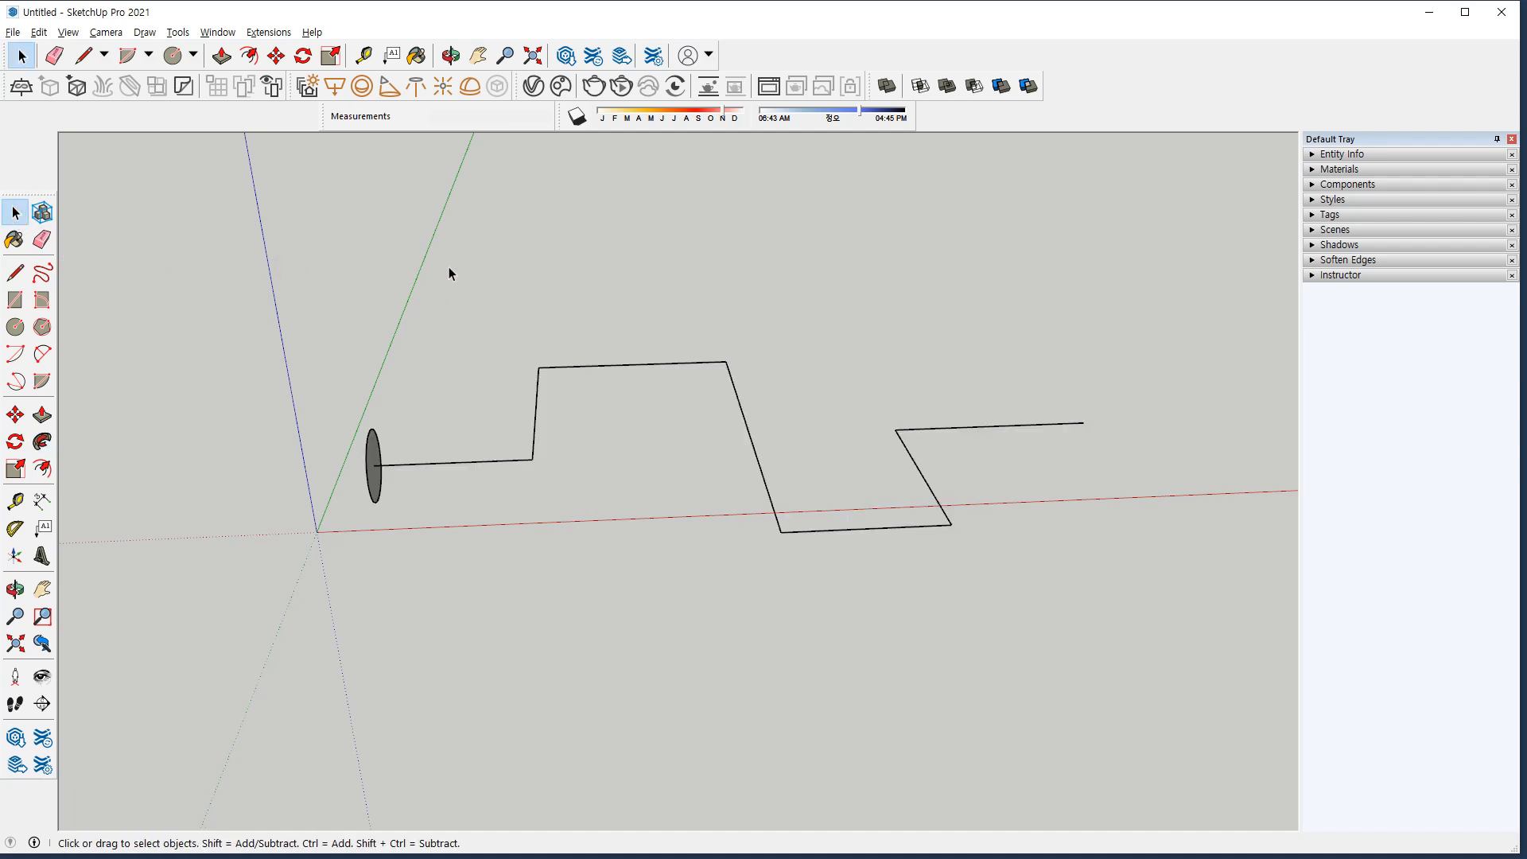
pyautogui.moveTo(382, 268); pyautogui.dragTo(552, 322, button='middle')
pyautogui.moveTo(600, 722); pyautogui.dragTo(440, 676)
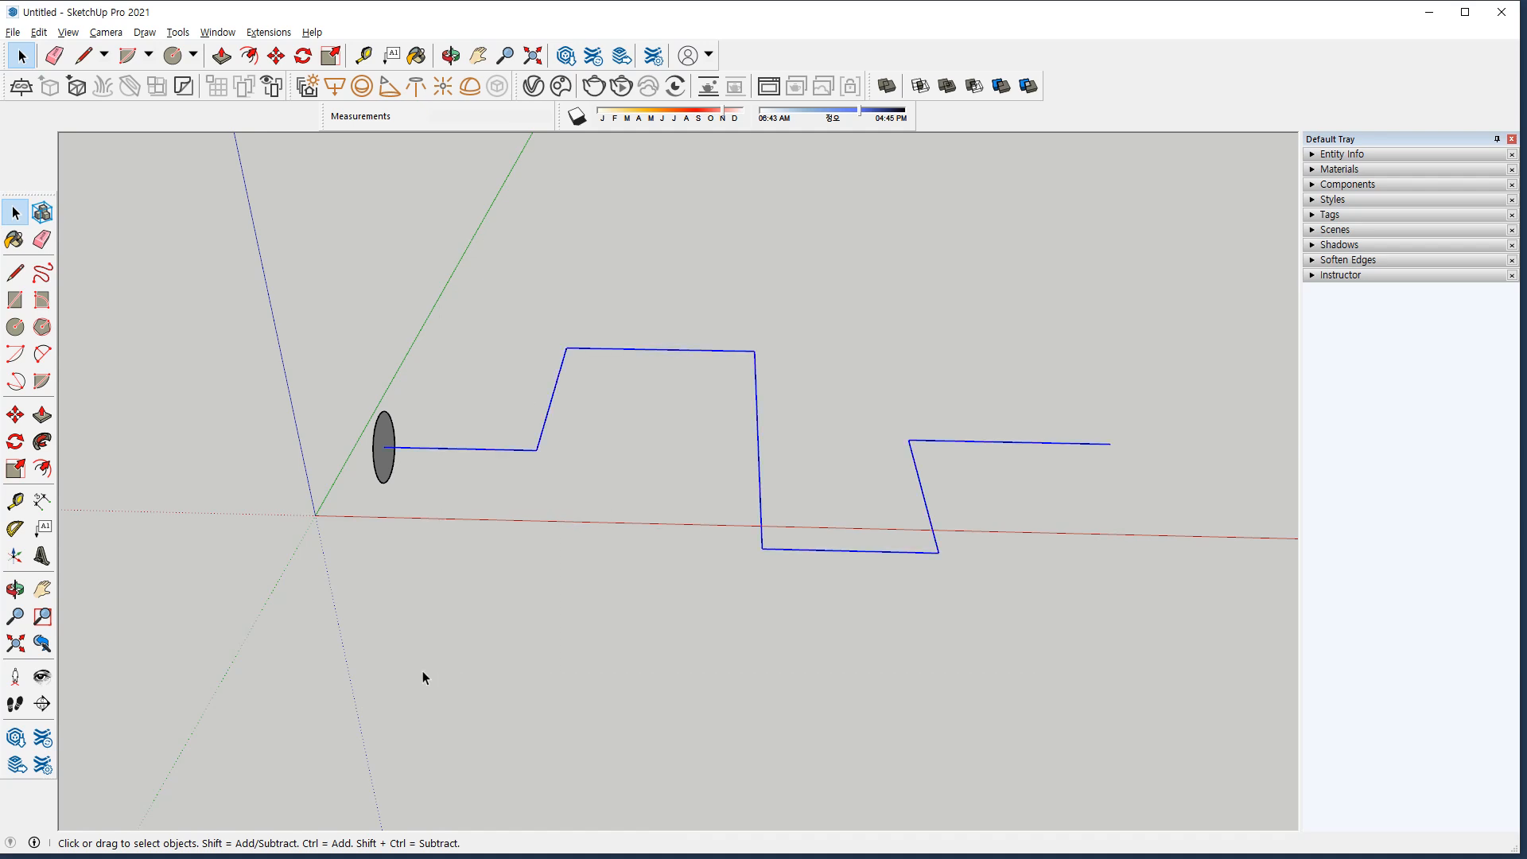
pyautogui.click(37, 445)
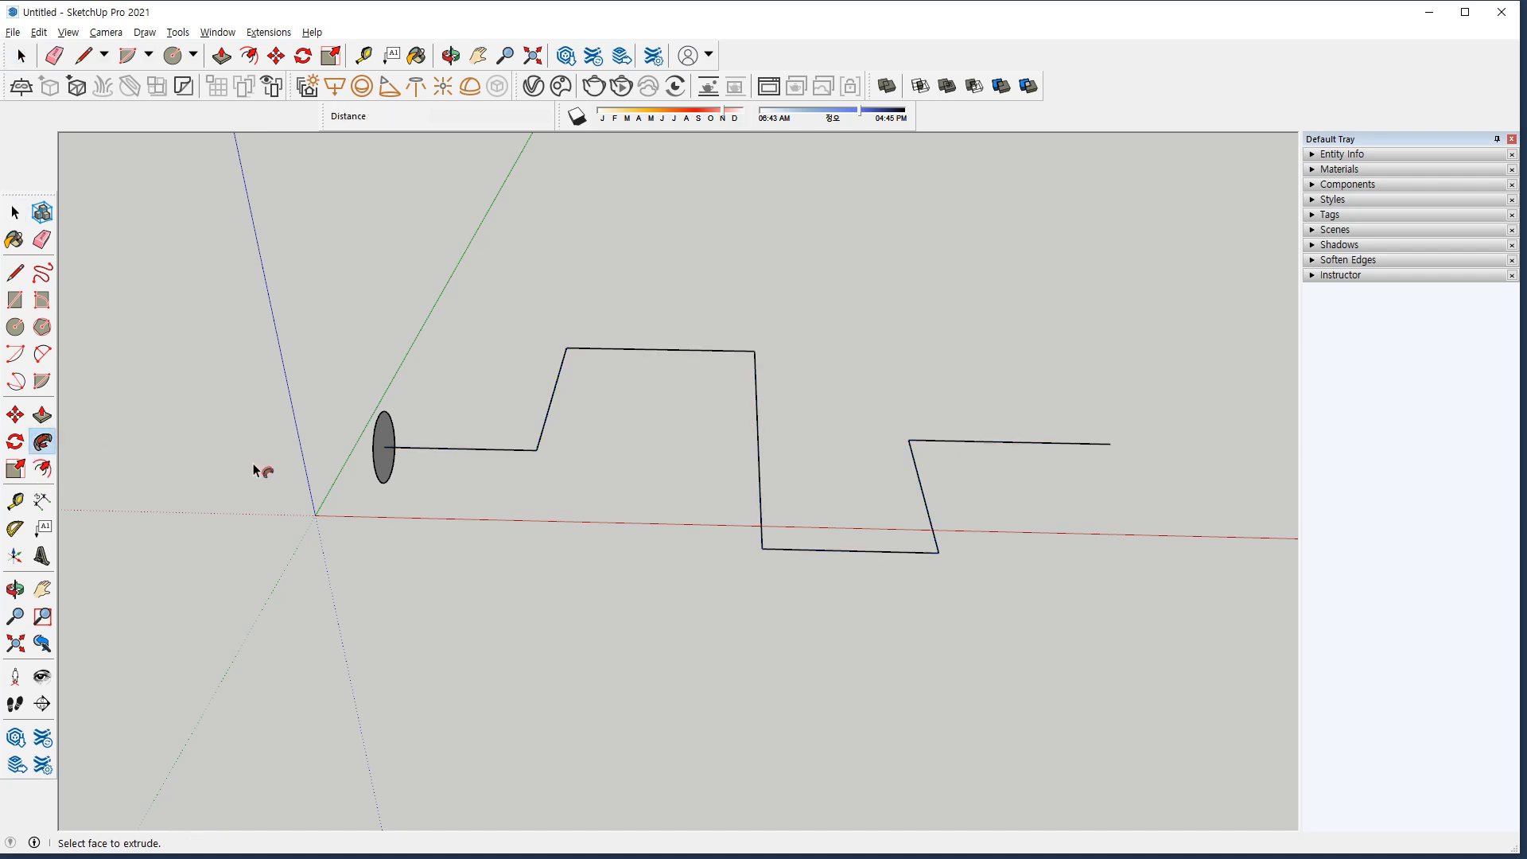
pyautogui.click(381, 476)
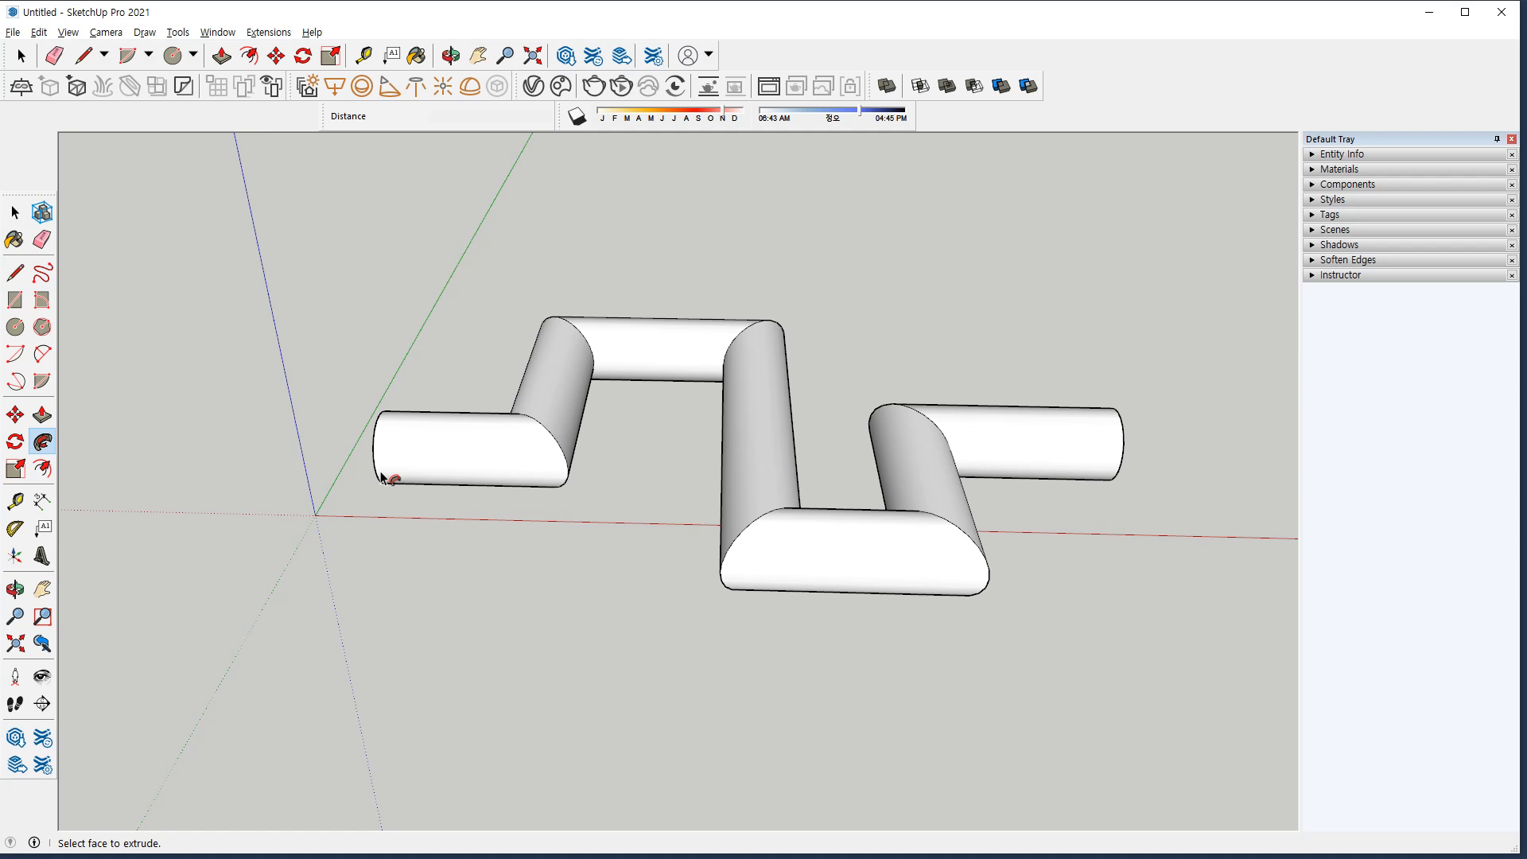
# Delete the zigzag pipe and all remaining geometry to empty the model.
pyautogui.press('space')
pyautogui.tripleClick(923, 525)
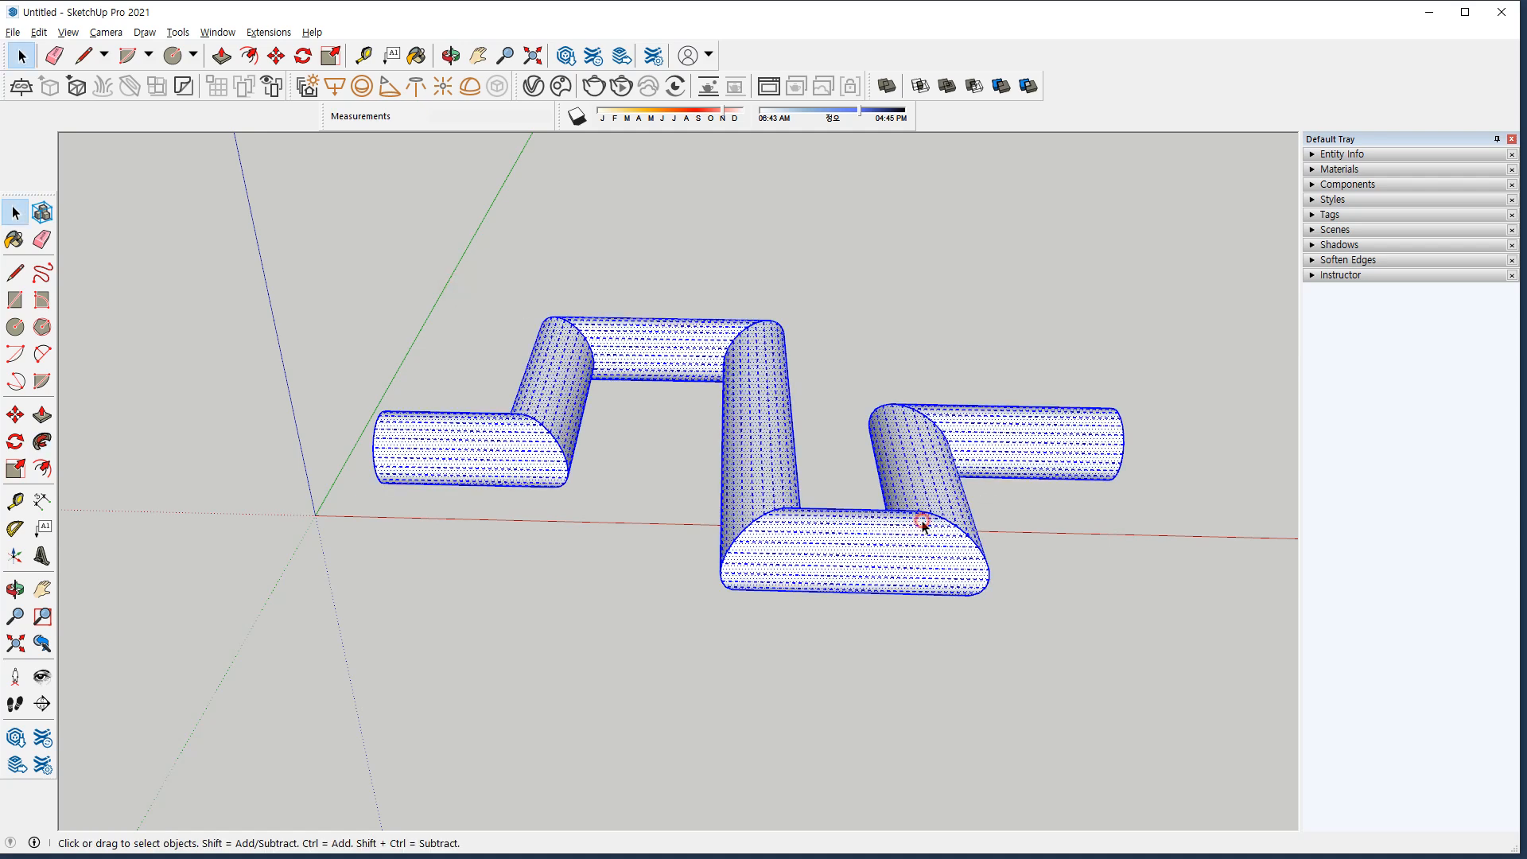
pyautogui.press('Delete')
pyautogui.hotkey('ctrl', 'a')
pyautogui.press('Delete')
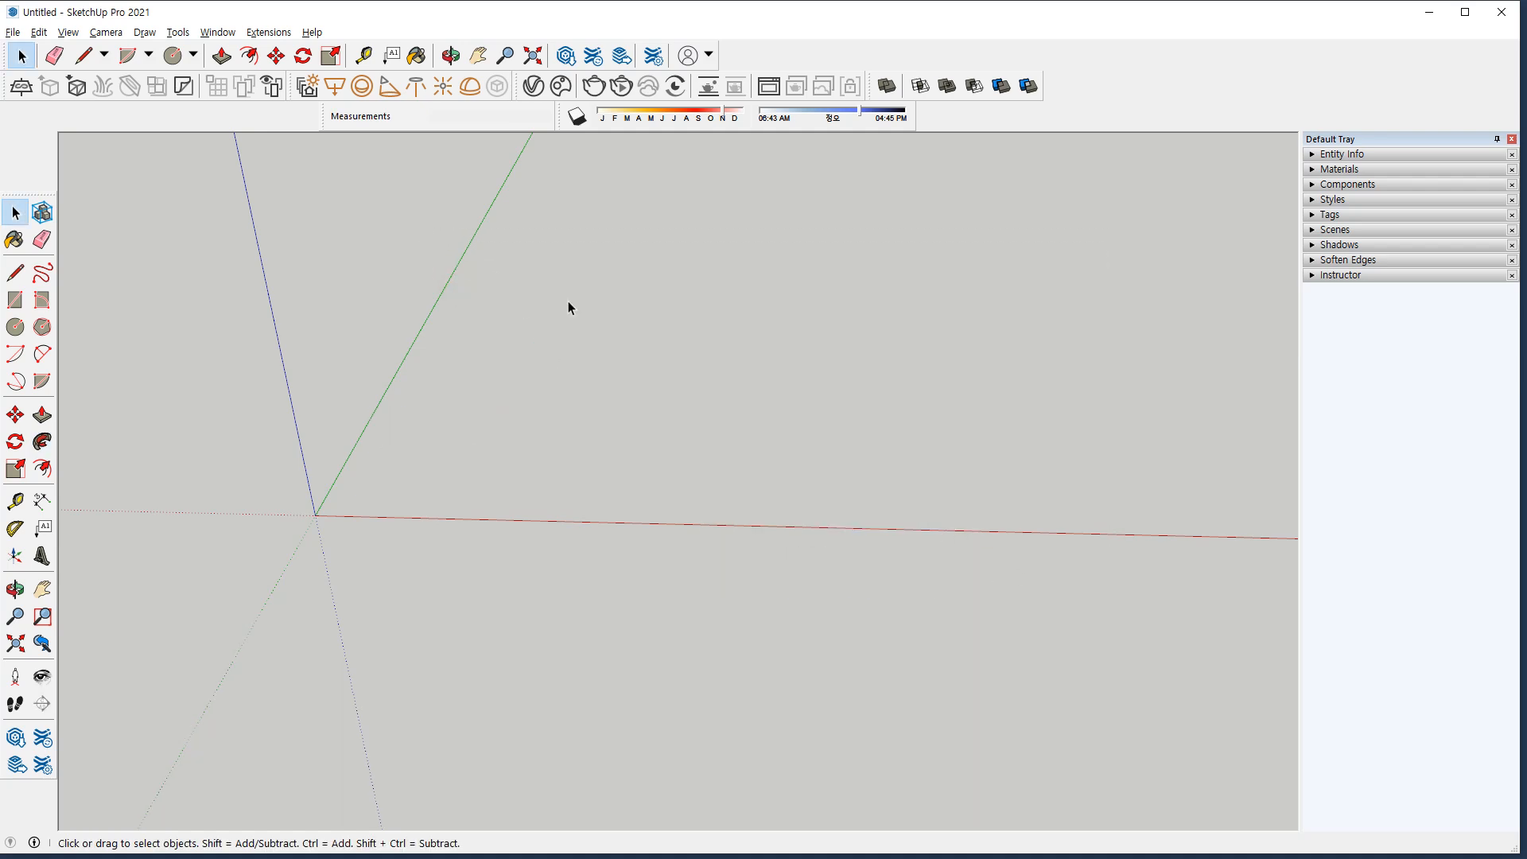
# Draw a large horizontal circle on the ground plane near the origin.
pyautogui.scroll(-1, 874, 390)
pyautogui.press('c')
pyautogui.click(696, 348)
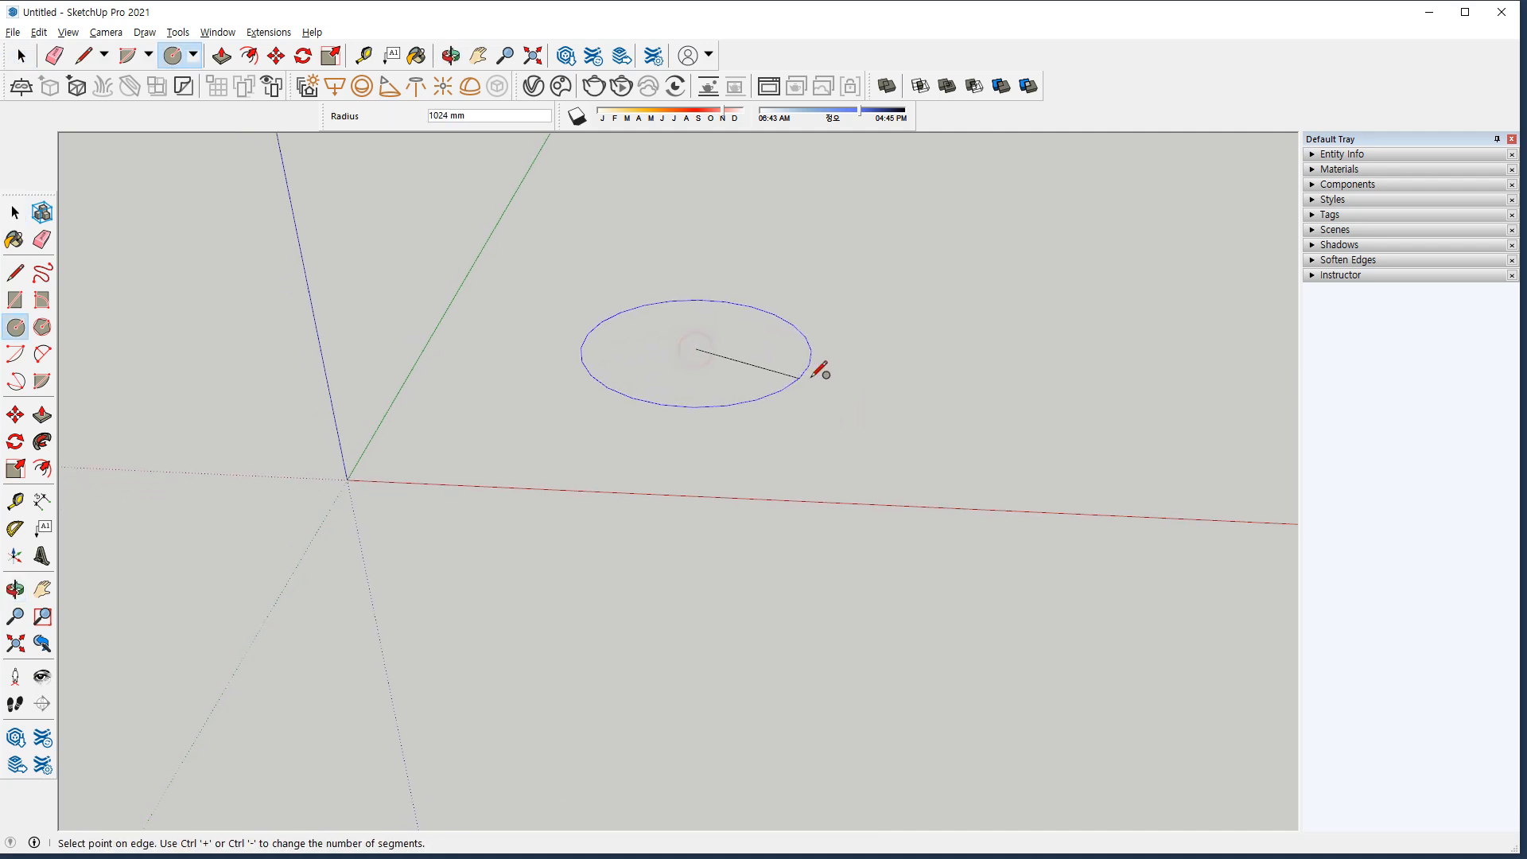
pyautogui.click(872, 354)
pyautogui.scroll(2, 880, 351)
# Draw a small vertical circle with a radius of about 290 mm centred on the large circle's edge.
pyautogui.press('space')
pyautogui.press('c')
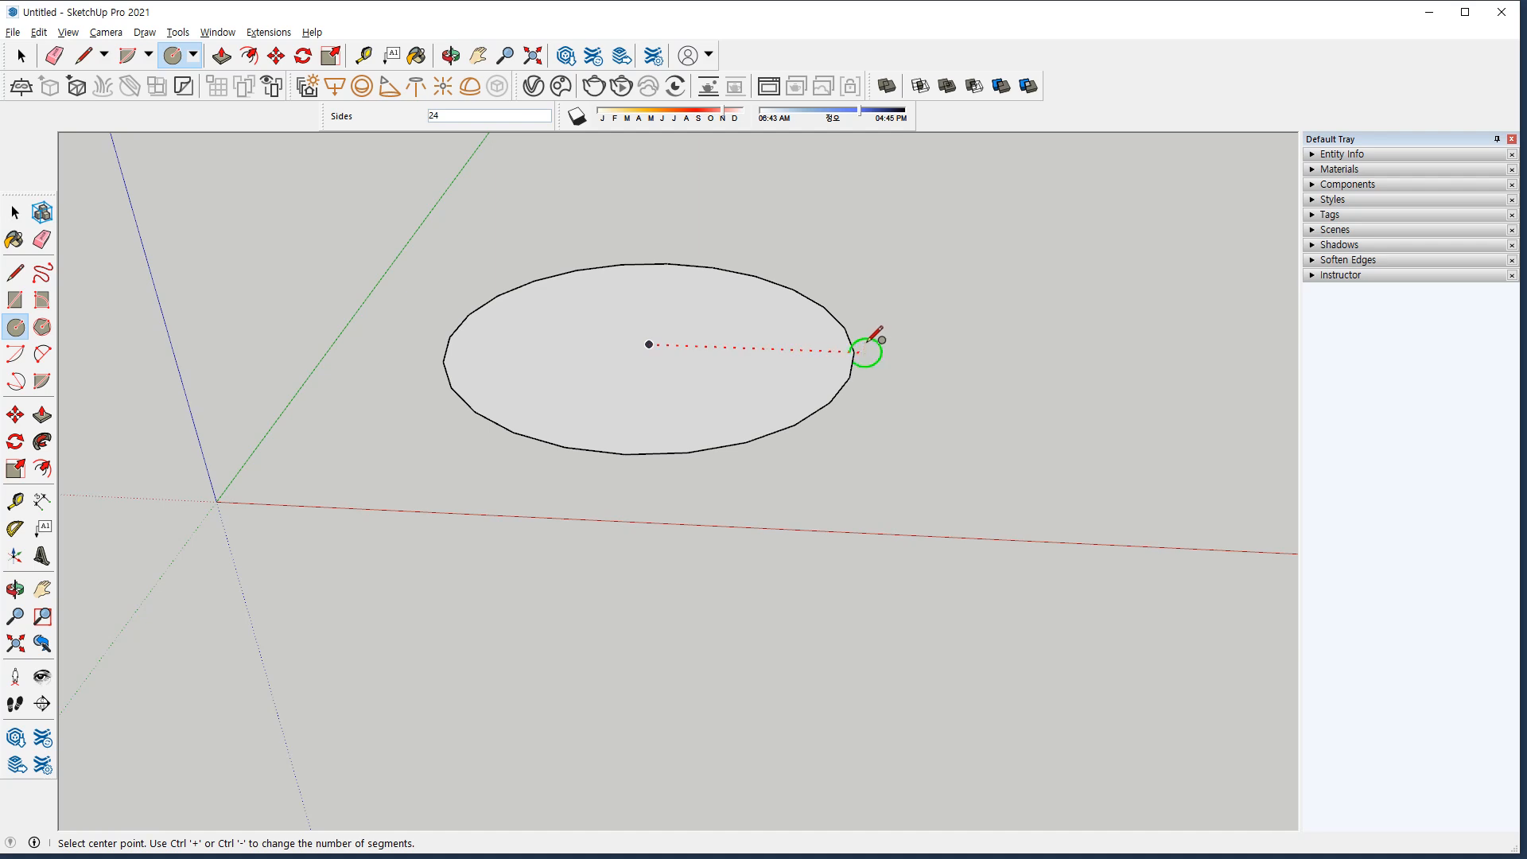
pyautogui.click(853, 352)
pyautogui.click(890, 334)
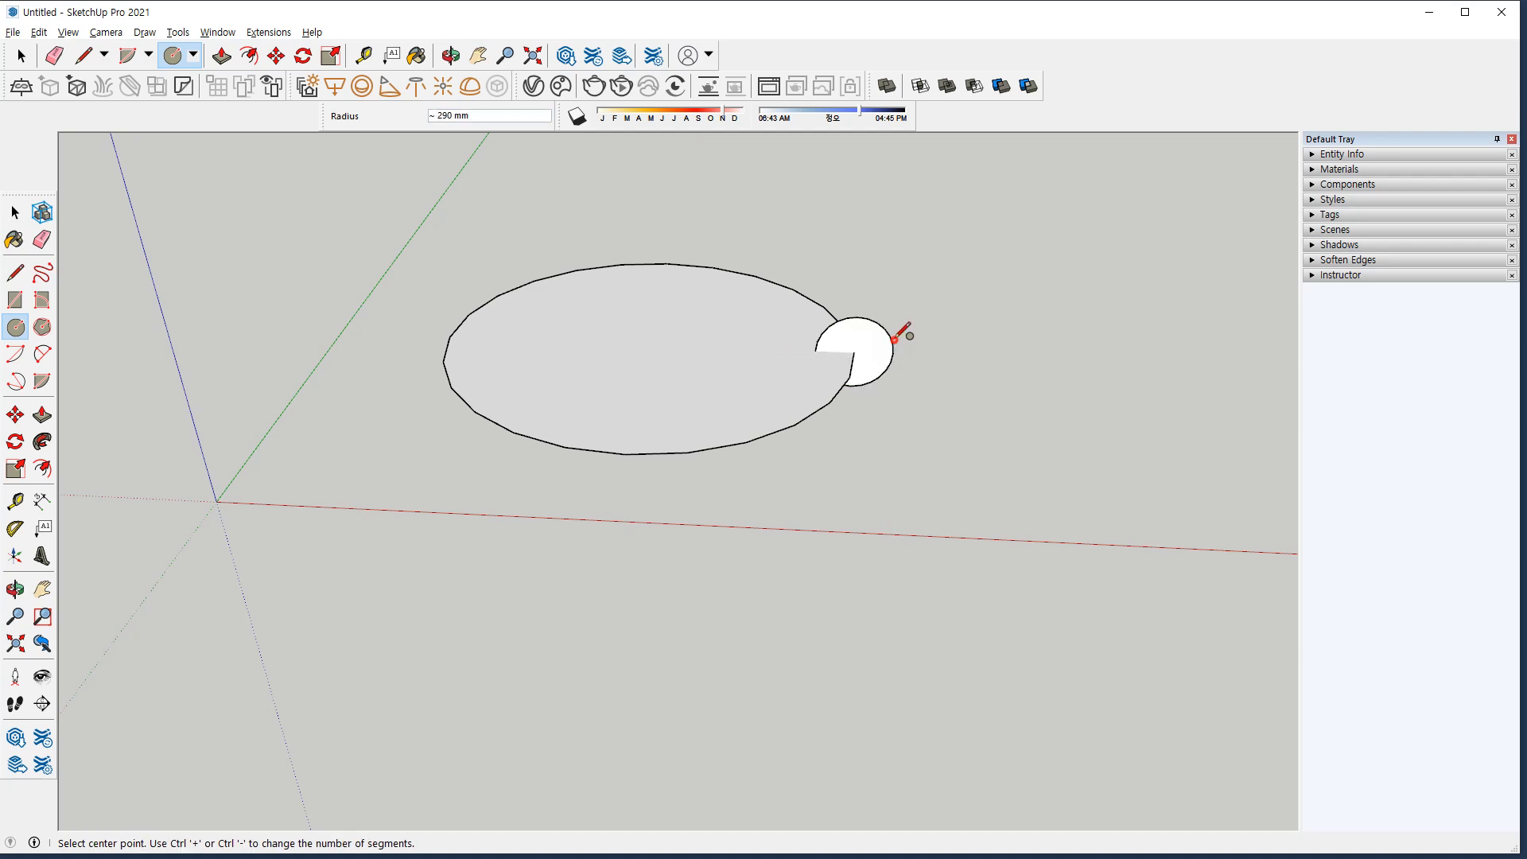
pyautogui.moveTo(909, 598); pyautogui.dragTo(807, 636, button='middle')
# Remove the large circle's face and sweep the small circle around its edge with Follow Me to form a ring.
pyautogui.press('space')
pyautogui.click(660, 397)
pyautogui.press('Delete')
pyautogui.moveTo(838, 549); pyautogui.dragTo(784, 617, button='middle')
pyautogui.moveTo(989, 224); pyautogui.dragTo(698, 286)
pyautogui.click(42, 440)
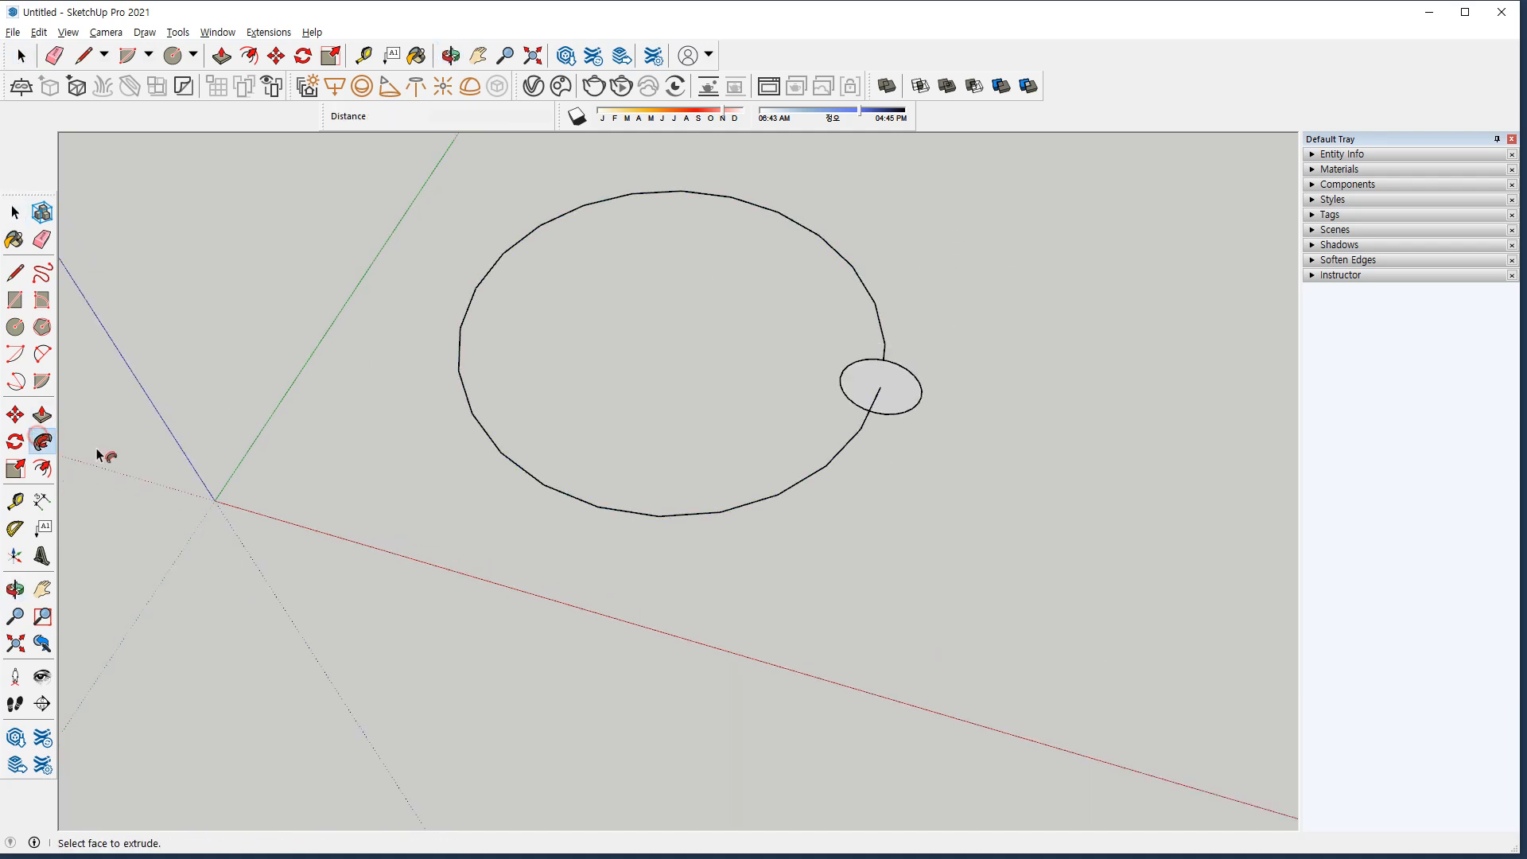
pyautogui.click(911, 396)
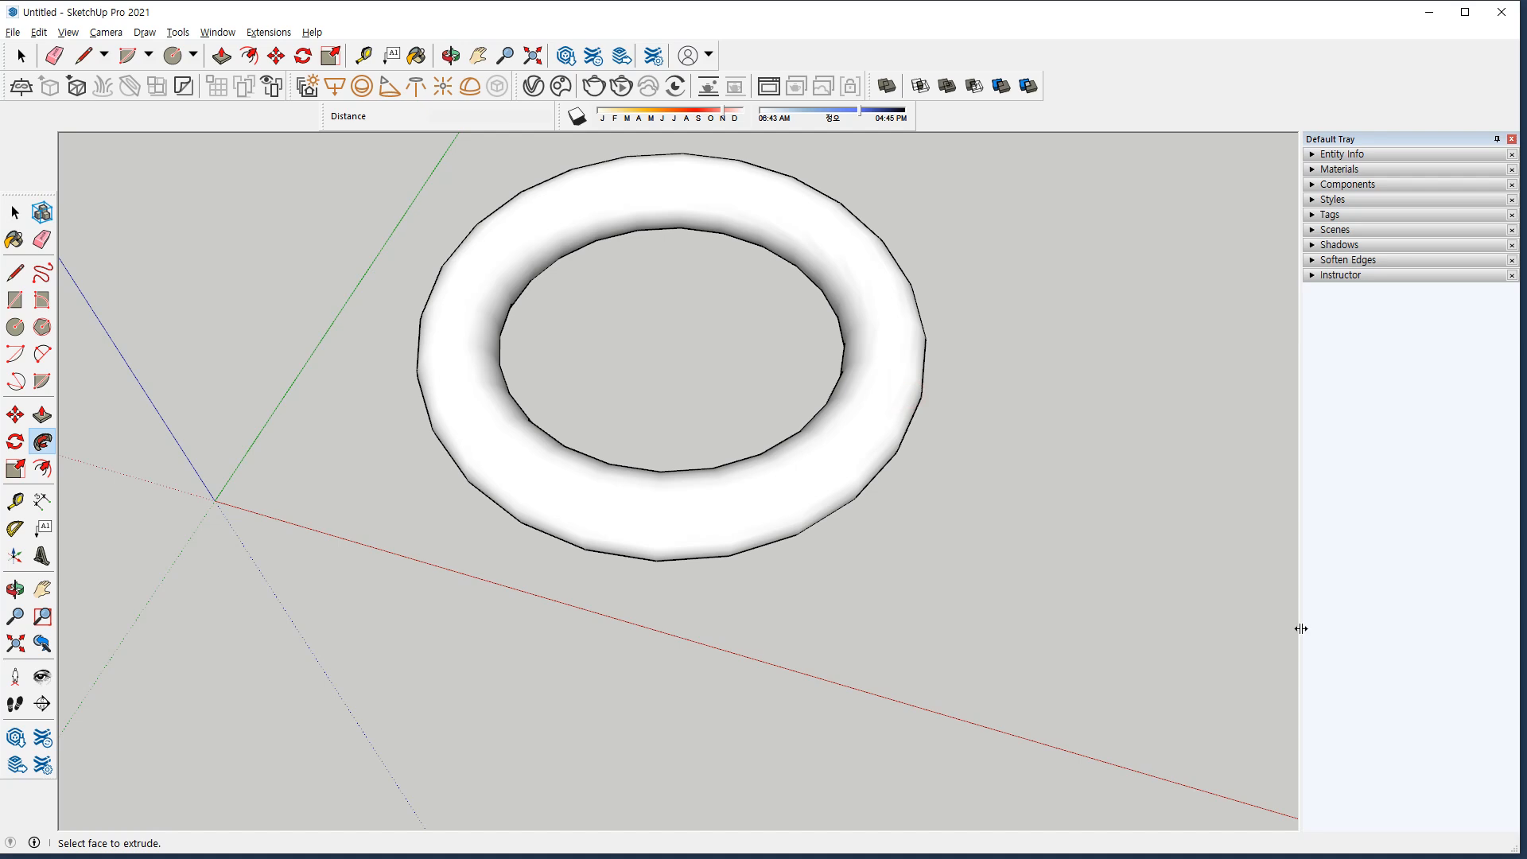
# Undo the ring sweep and the large circle's face deletion, and delete the small vertical circle.
pyautogui.press('space')
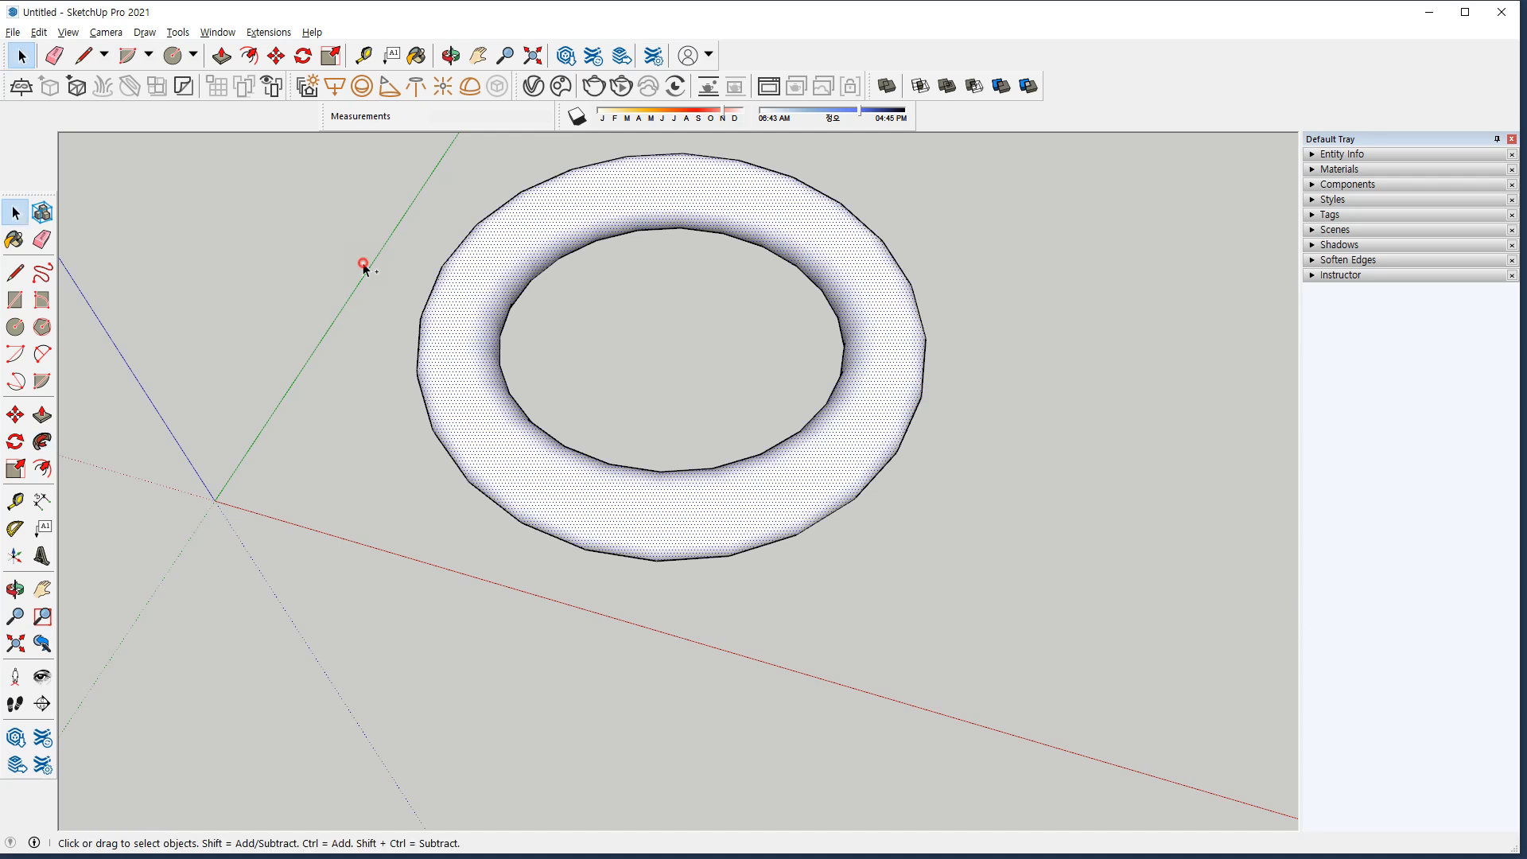
pyautogui.hotkey('ctrl', 'z')
pyautogui.doubleClick(900, 396)
pyautogui.press('Delete')
pyautogui.moveTo(740, 356); pyautogui.dragTo(713, 478, button='middle')
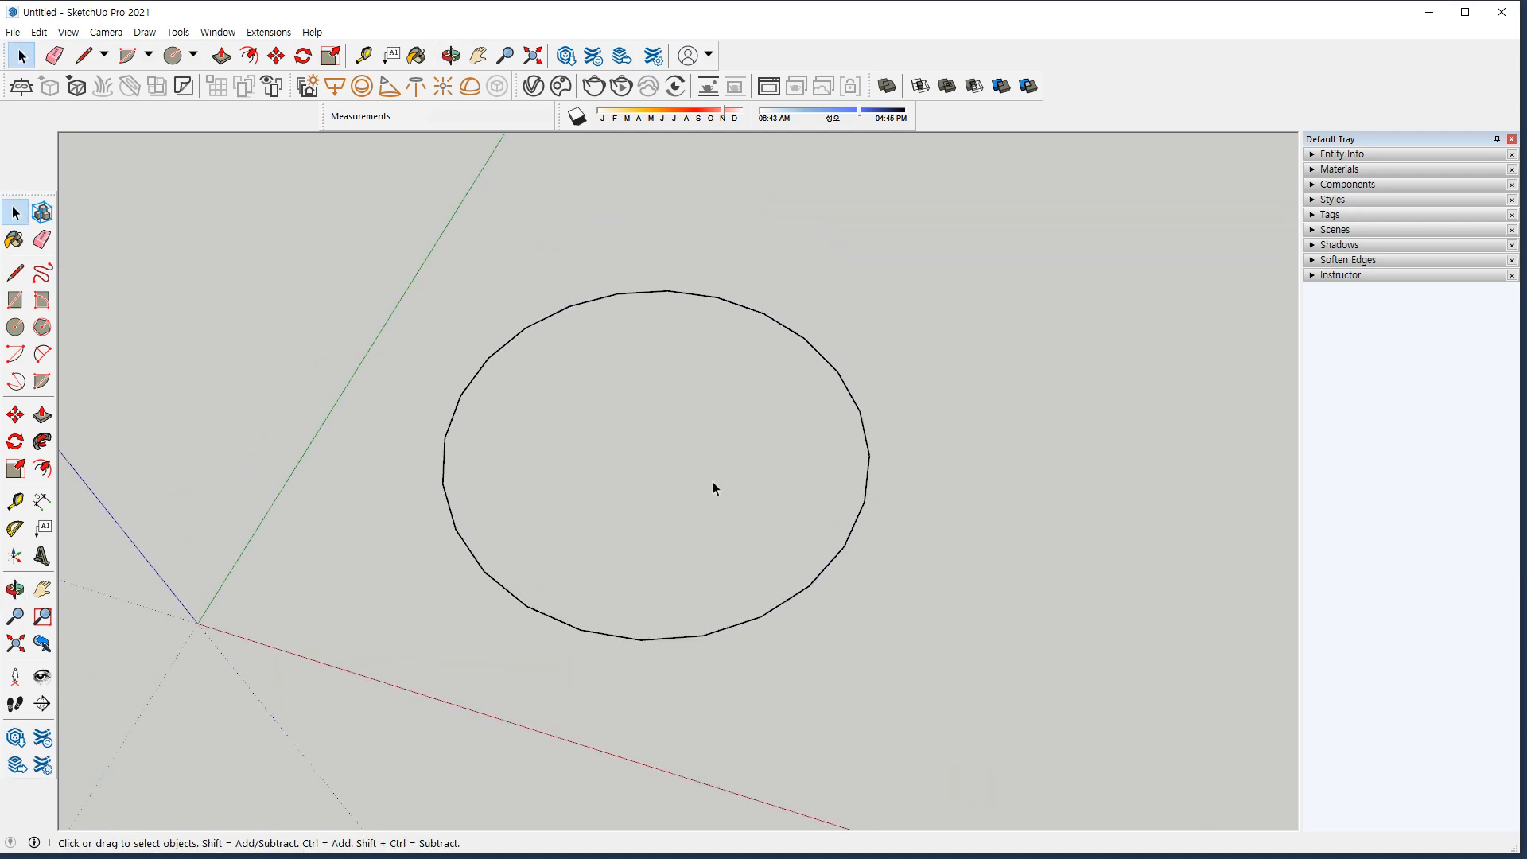
pyautogui.hotkey('ctrl', 'z')
pyautogui.doubleClick(883, 505)
pyautogui.press('Delete')
pyautogui.moveTo(713, 535); pyautogui.dragTo(736, 484, button='middle')
# Draw a vertical rectangle about 473 mm wide with lines, rising from the large circle's centre.
pyautogui.press('l')
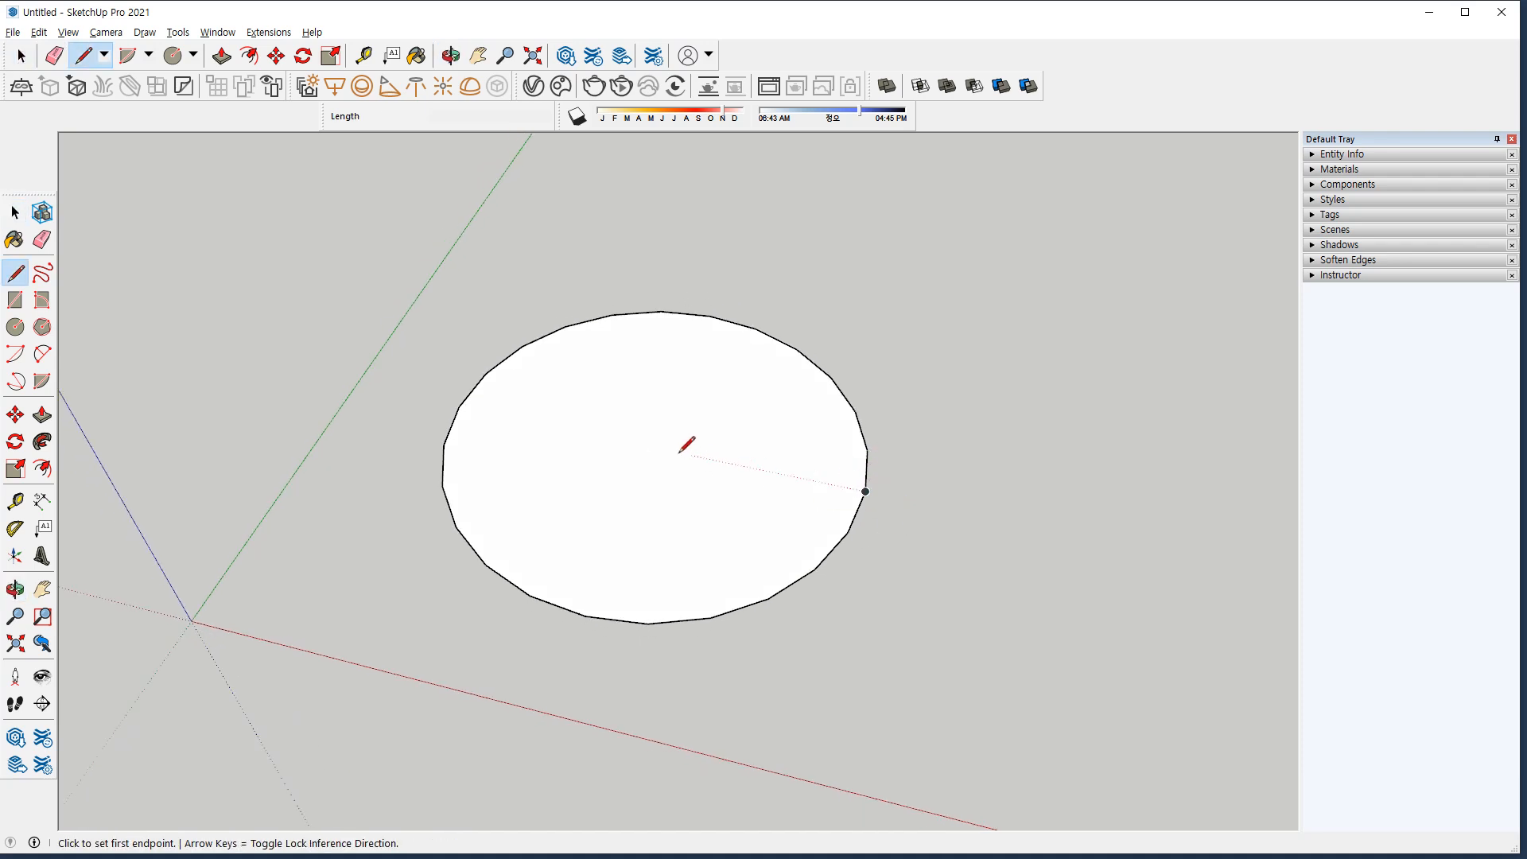
pyautogui.click(654, 447)
pyautogui.click(649, 178)
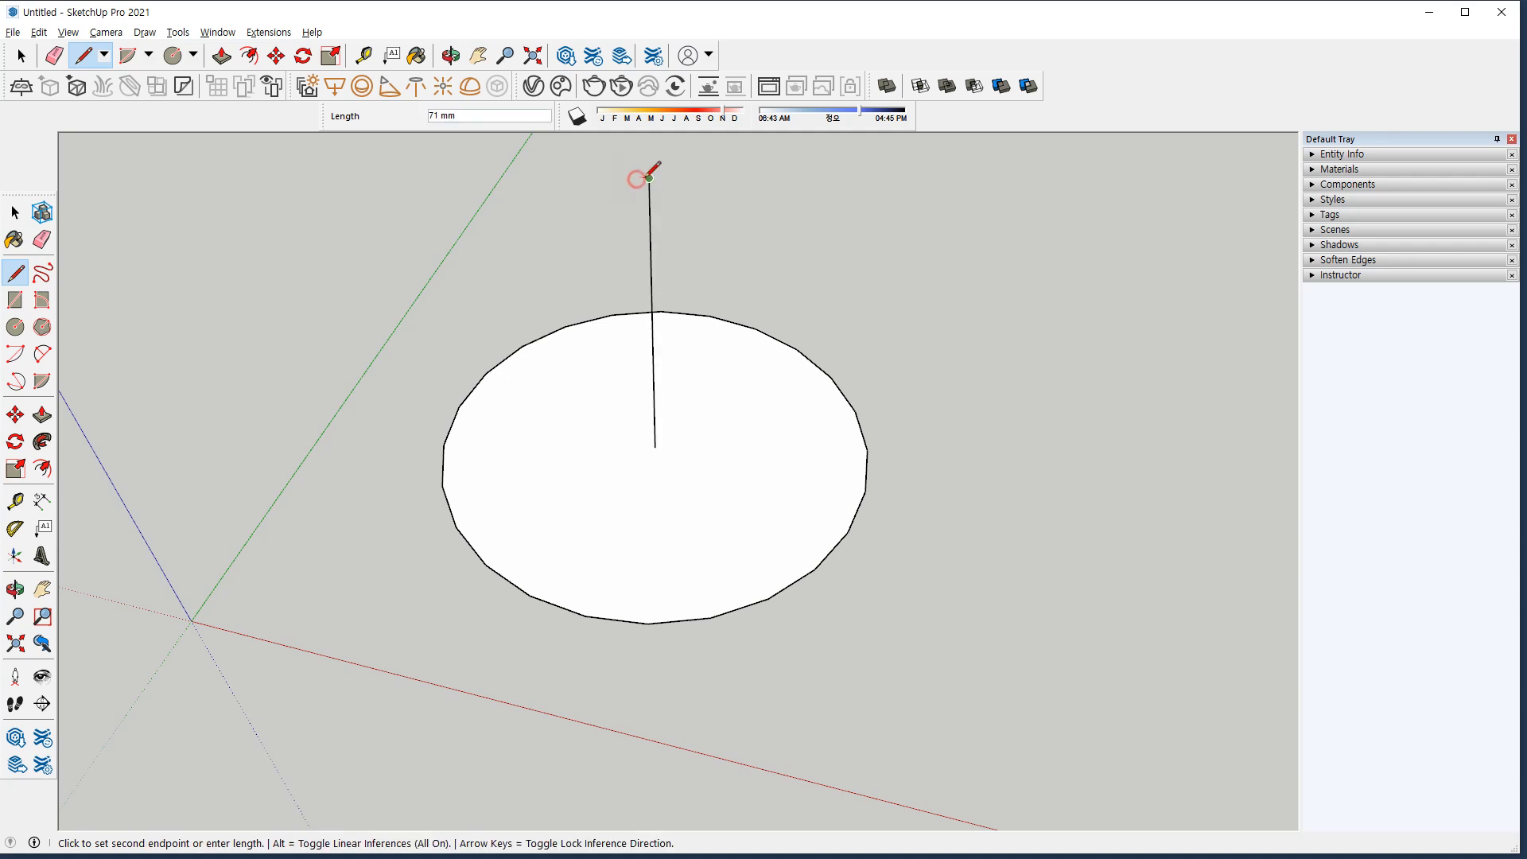
pyautogui.click(727, 190)
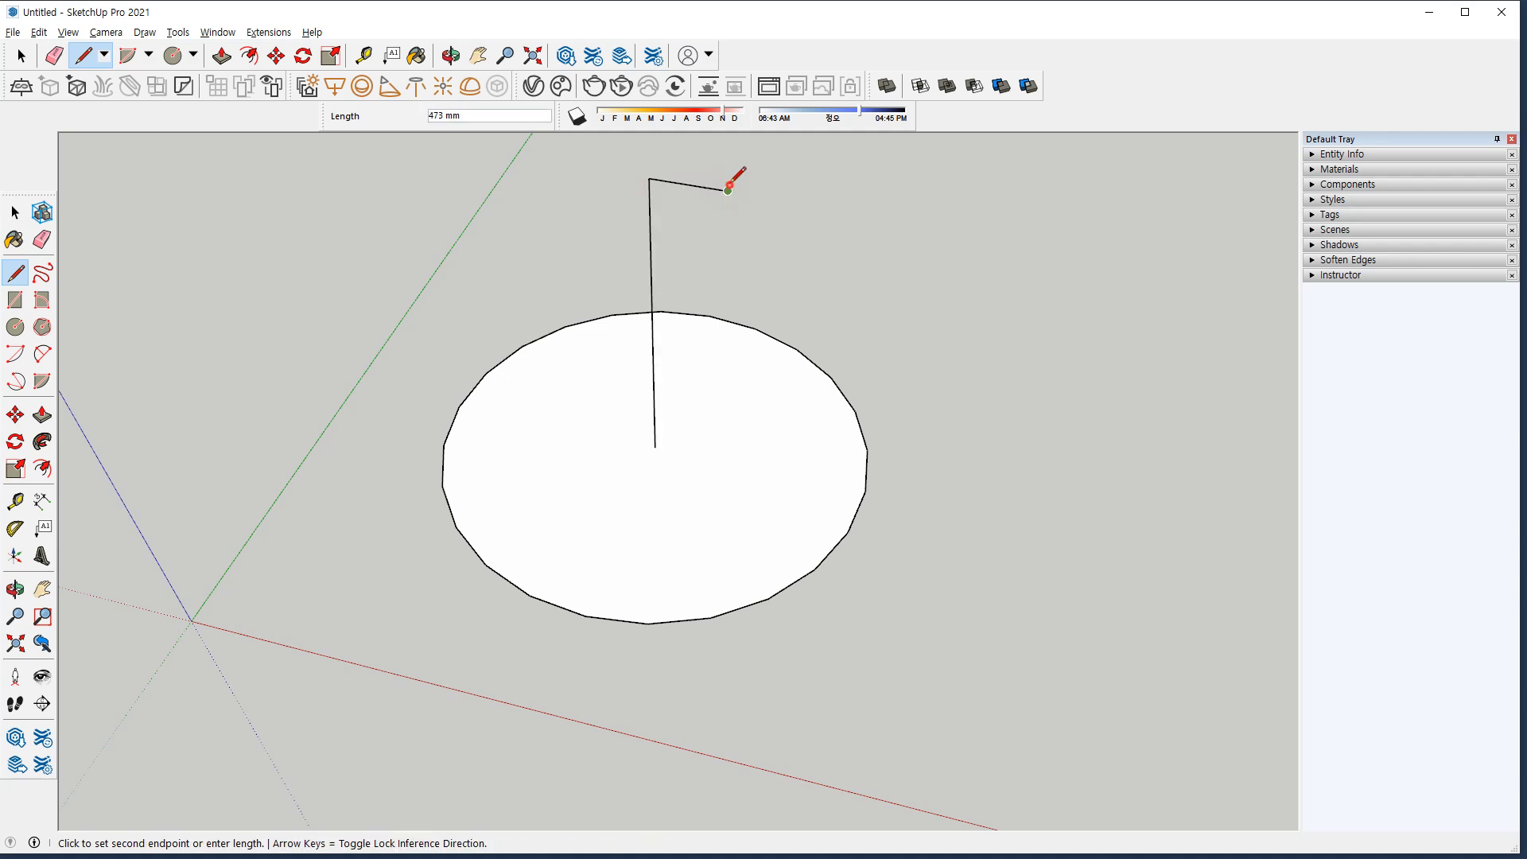
pyautogui.click(718, 460)
pyautogui.click(660, 450)
pyautogui.press('space')
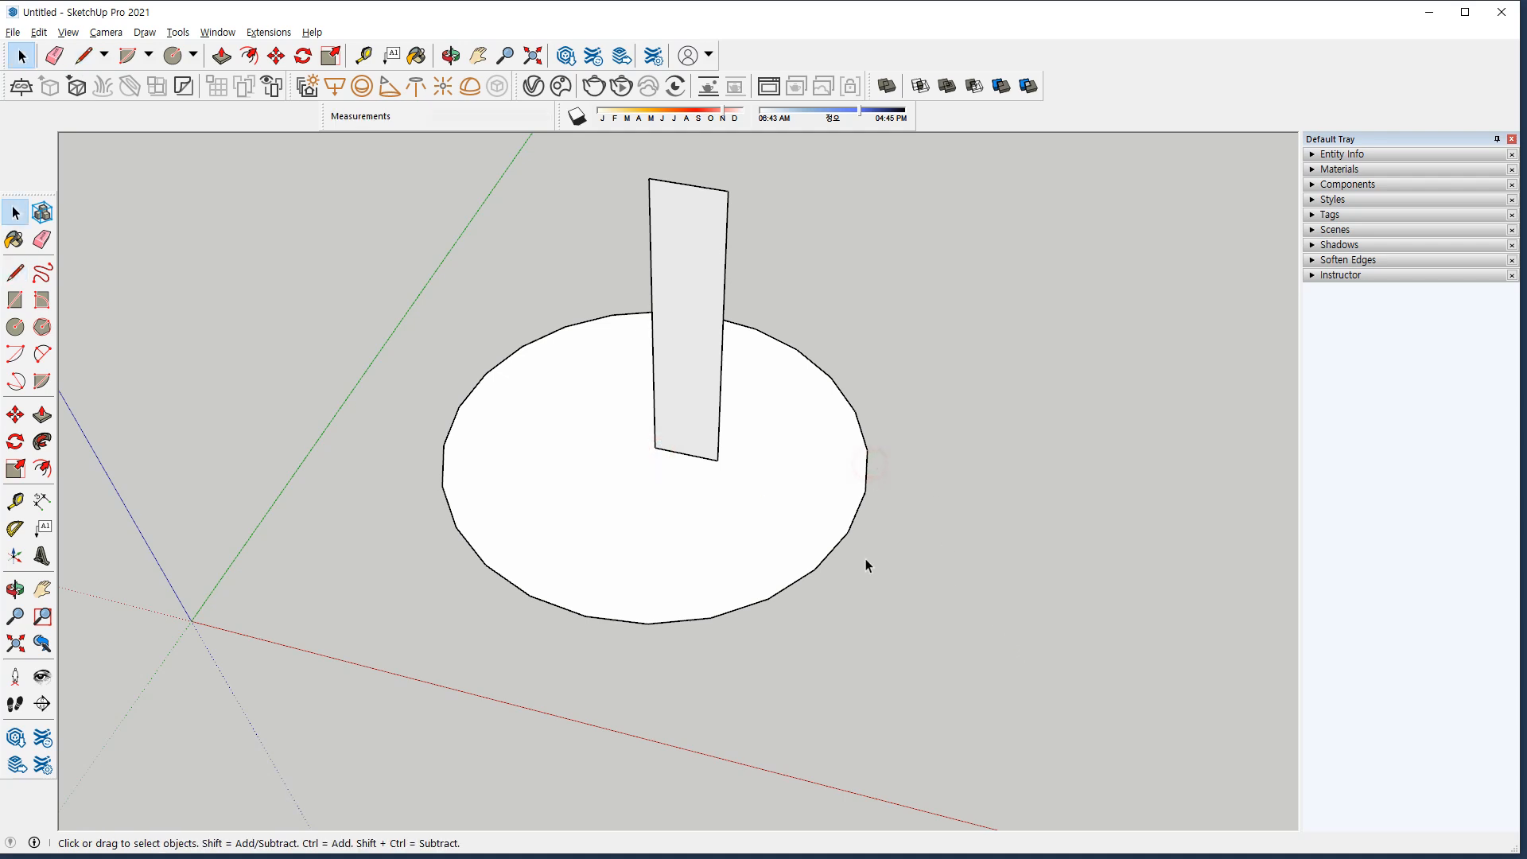
# Sweep the vertical rectangle around the large circle with Follow Me.
pyautogui.doubleClick(854, 528)
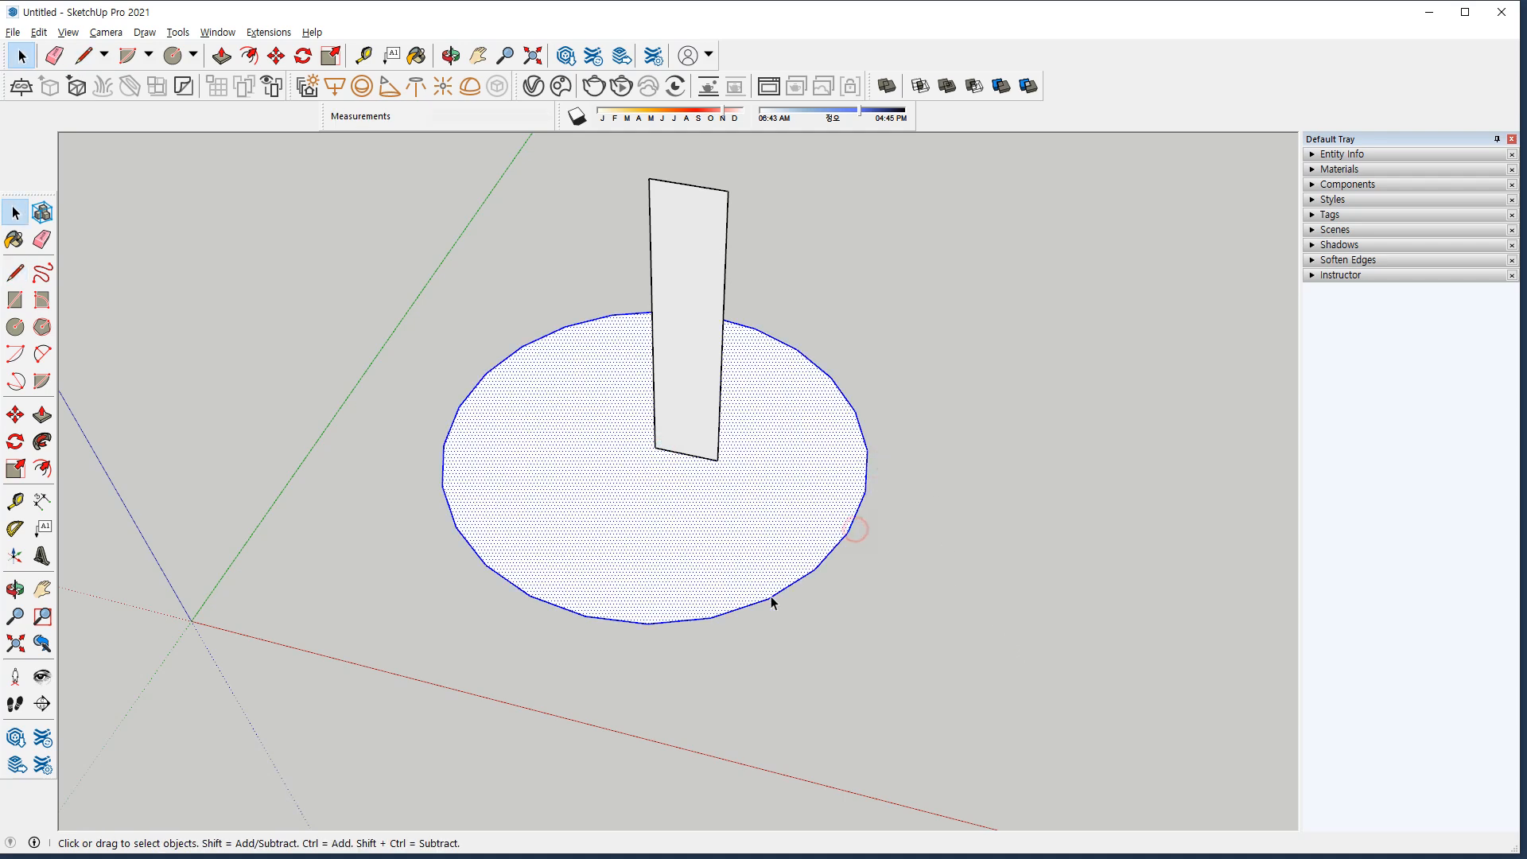
pyautogui.click(43, 441)
pyautogui.click(688, 320)
pyautogui.moveTo(1009, 385); pyautogui.dragTo(937, 369, button='middle')
# Undo the rectangle's sweep and its other lines until only the vertical line at the circle's centre is left.
pyautogui.hotkey('ctrl', 'z')
pyautogui.hotkey('ctrl', 'z')
pyautogui.hotkey('ctrl', 'z')
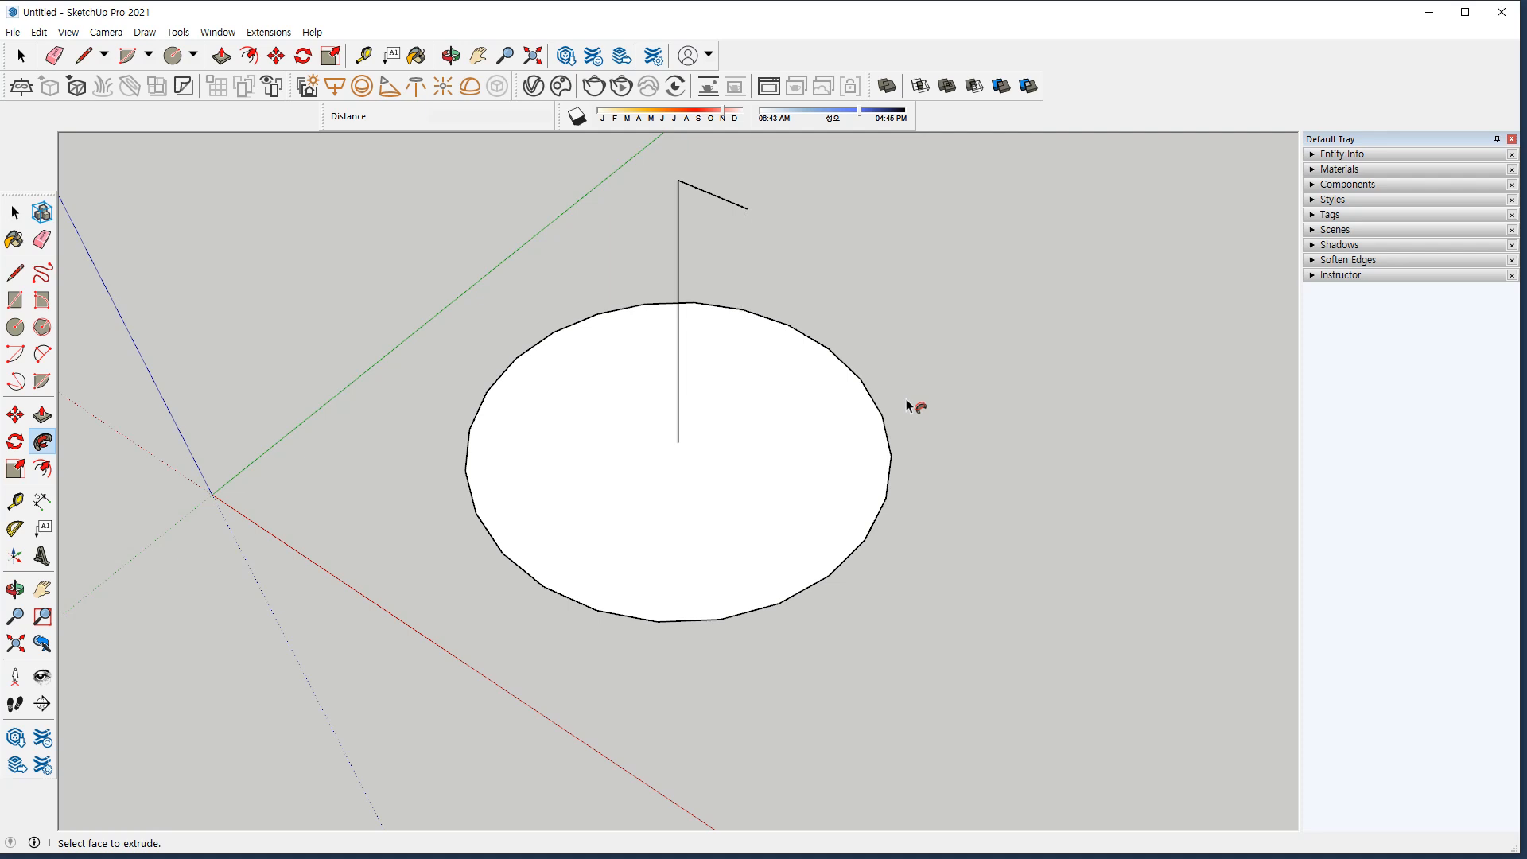
# Draw a vertical triangle with lines from the vertical line's top to the circle's edge and back to the centre.
pyautogui.press('l')
pyautogui.click(678, 180)
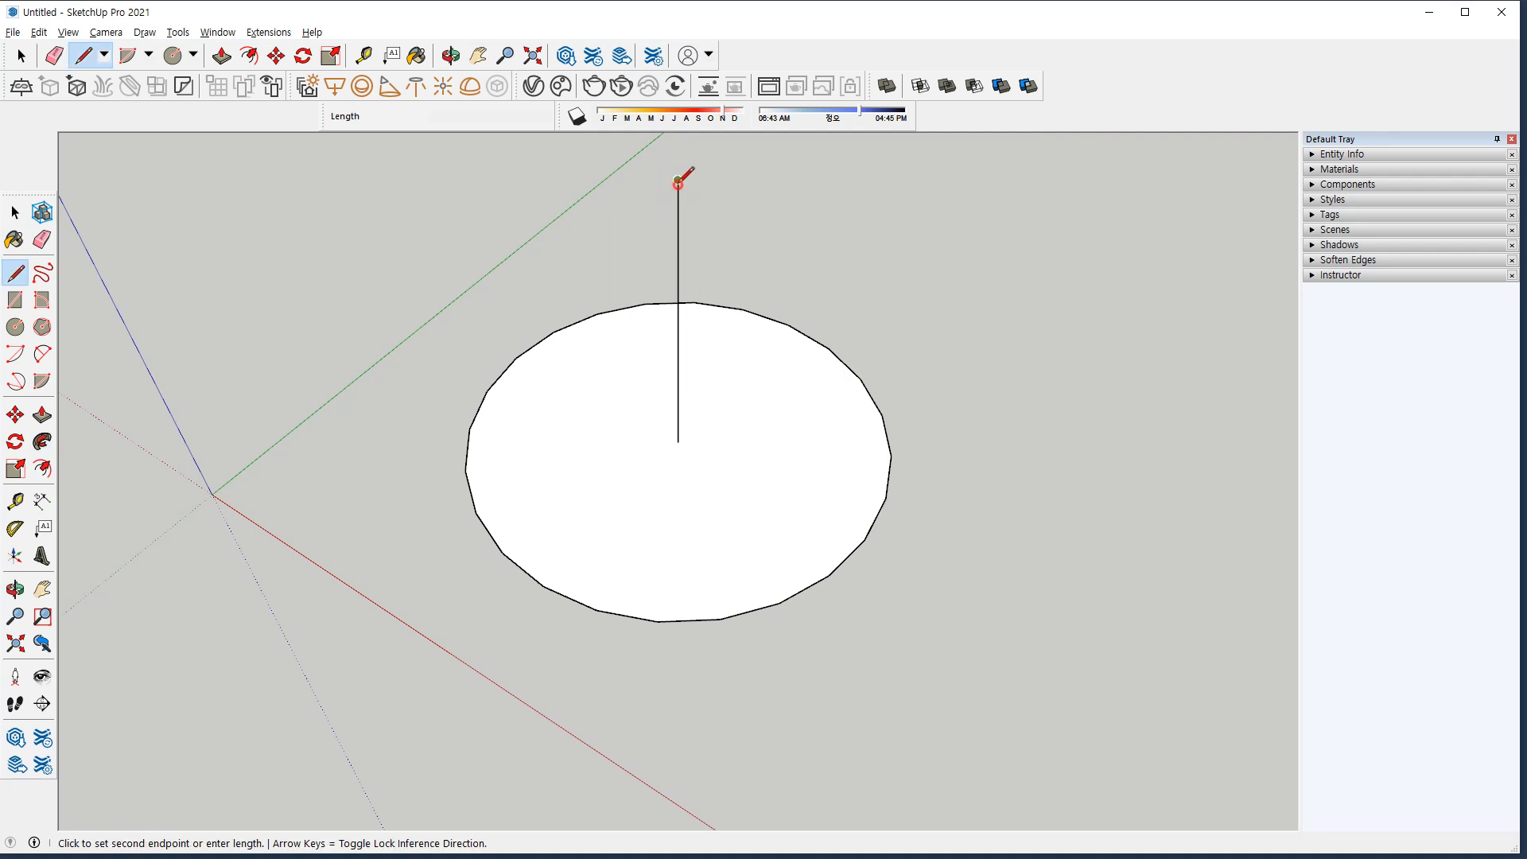
pyautogui.click(864, 539)
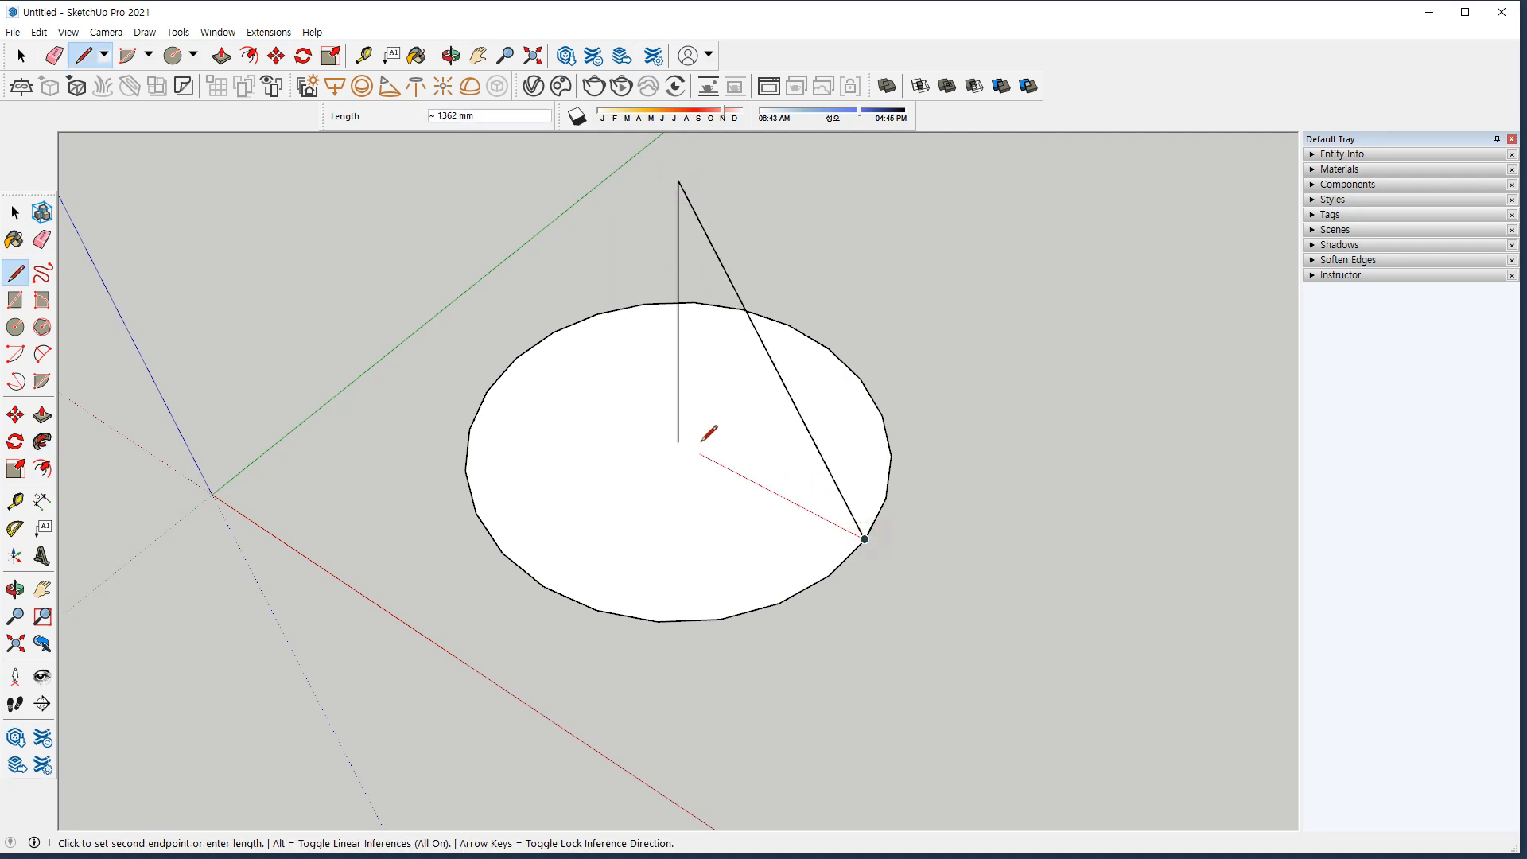
pyautogui.click(678, 431)
# Sweep the triangle around the circle with Follow Me to form a cone and undo it.
pyautogui.press('space')
pyautogui.doubleClick(886, 421)
pyautogui.click(43, 441)
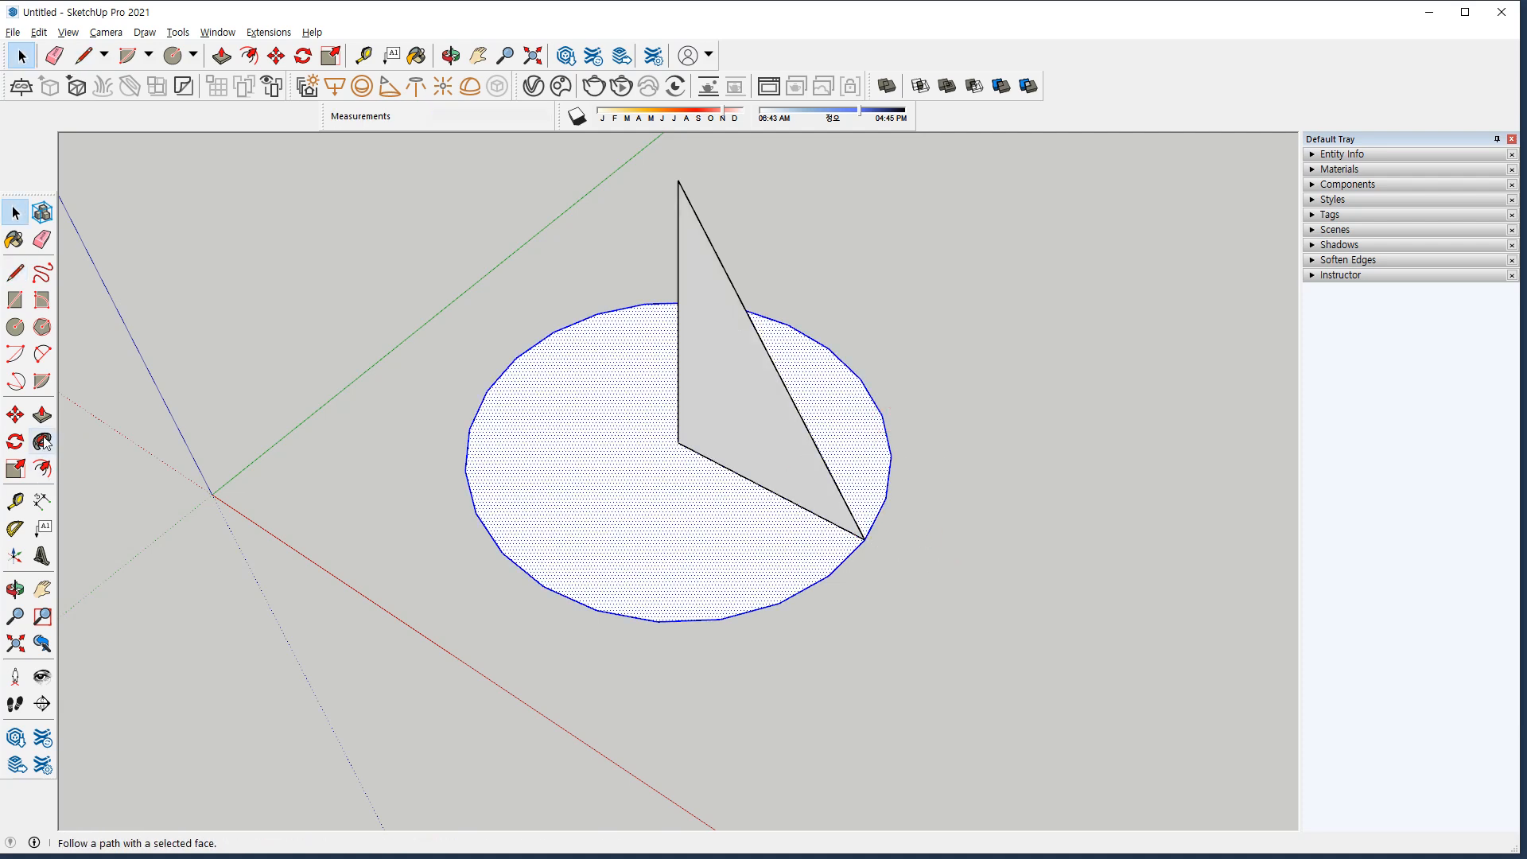
pyautogui.click(694, 373)
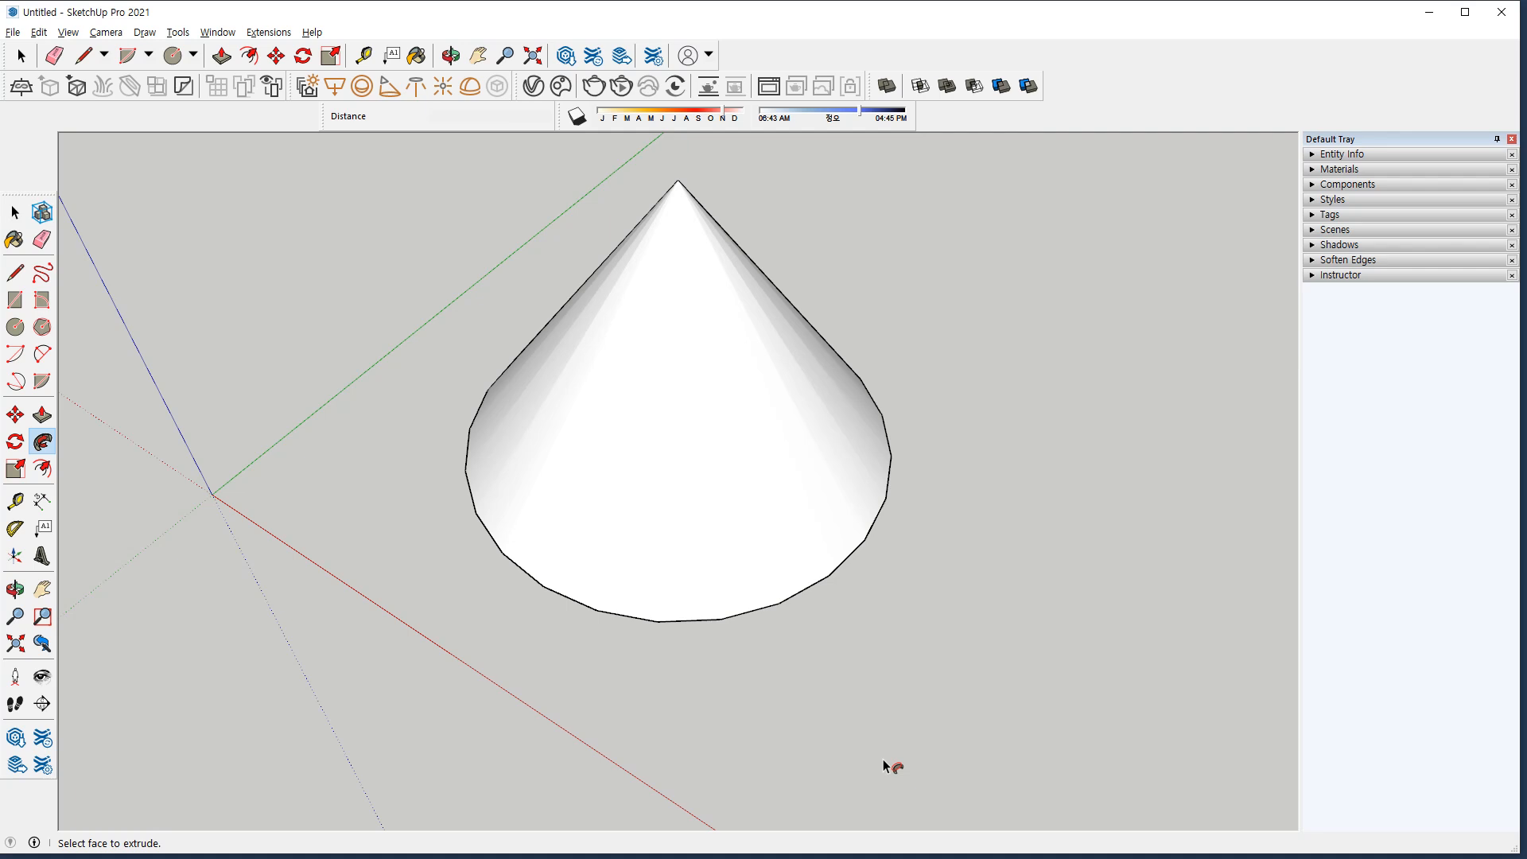
pyautogui.hotkey('ctrl', 'z')
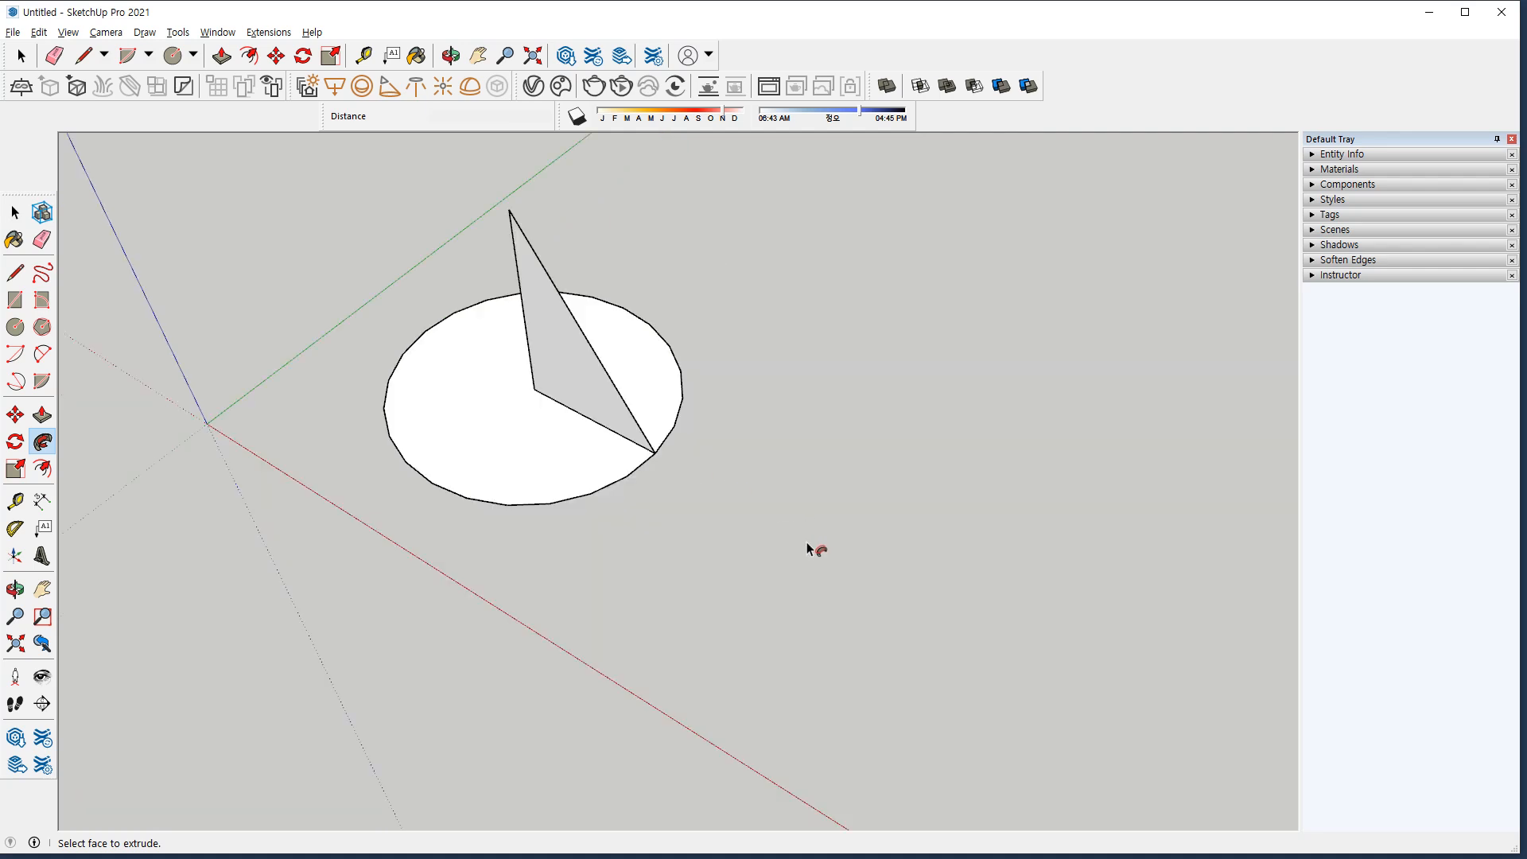
# Draw a circle reduced to 4 sides, with a radius of about 1703 mm, beside the large circle.
pyautogui.press('c')
pyautogui.click(884, 561)
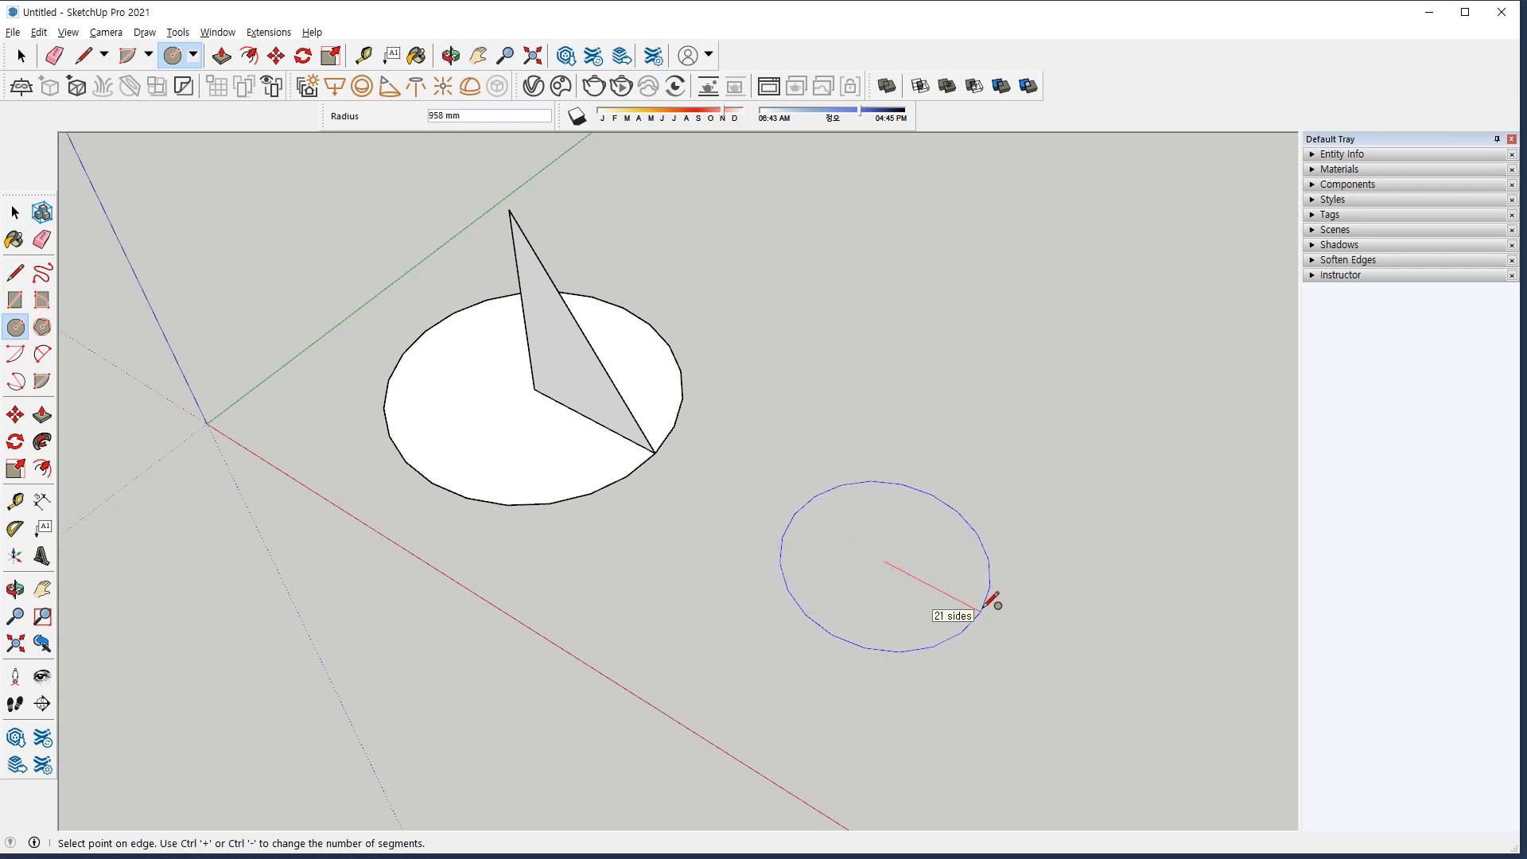
pyautogui.hotkey('ctrl', '-')
pyautogui.hotkey('ctrl', '-')
pyautogui.hotkey('ctrl', '-')
pyautogui.hotkey('ctrl', '-')
pyautogui.hotkey('ctrl', '-')
pyautogui.hotkey('ctrl', '-')
pyautogui.hotkey('ctrl', '-')
pyautogui.hotkey('ctrl', '-')
pyautogui.hotkey('ctrl', '-')
pyautogui.hotkey('ctrl', '-')
pyautogui.hotkey('ctrl', '-')
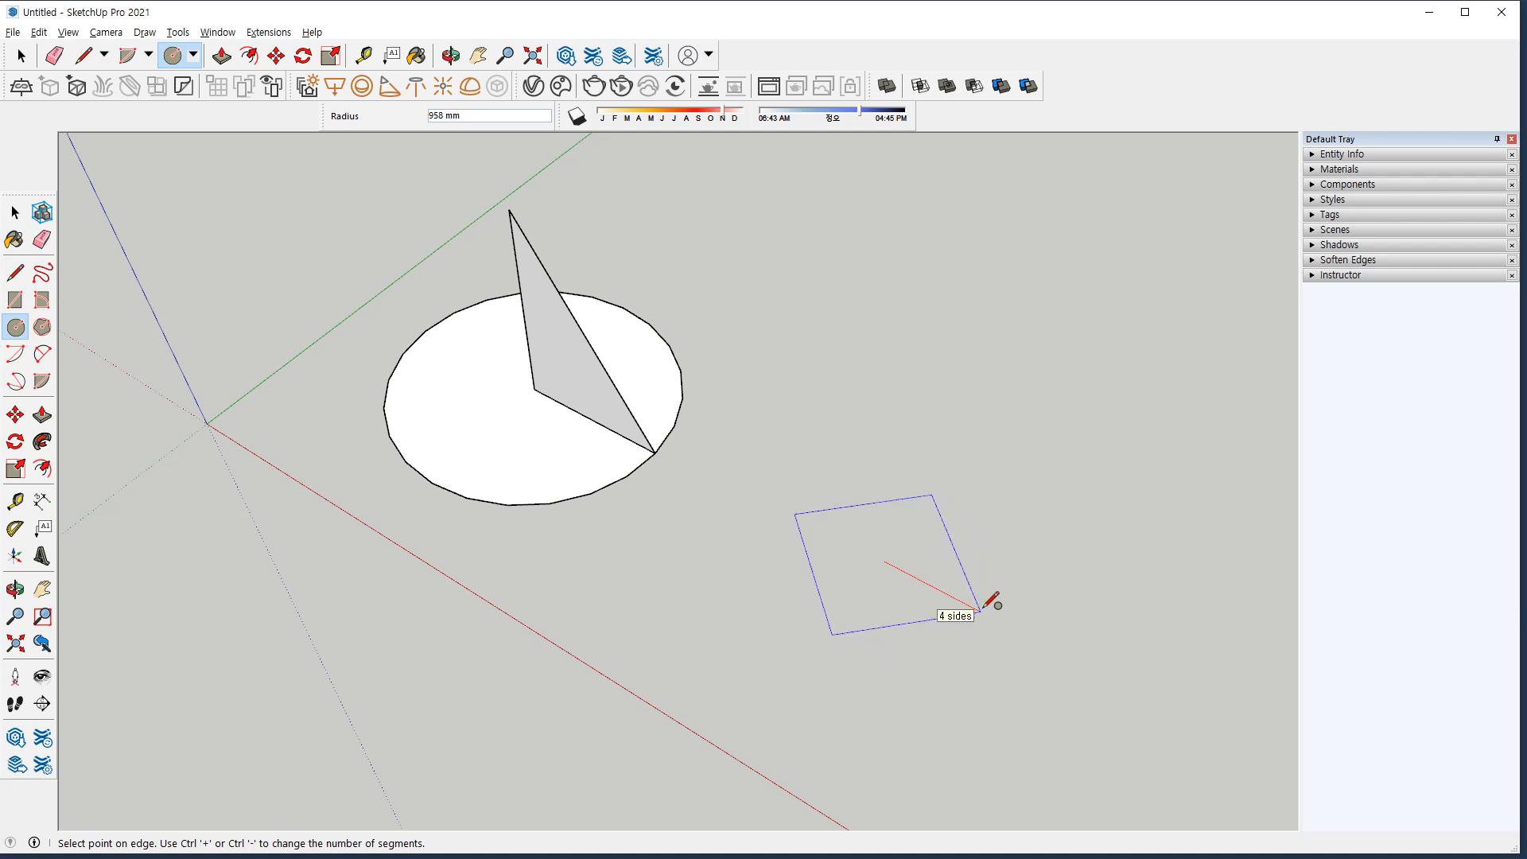
pyautogui.click(1060, 657)
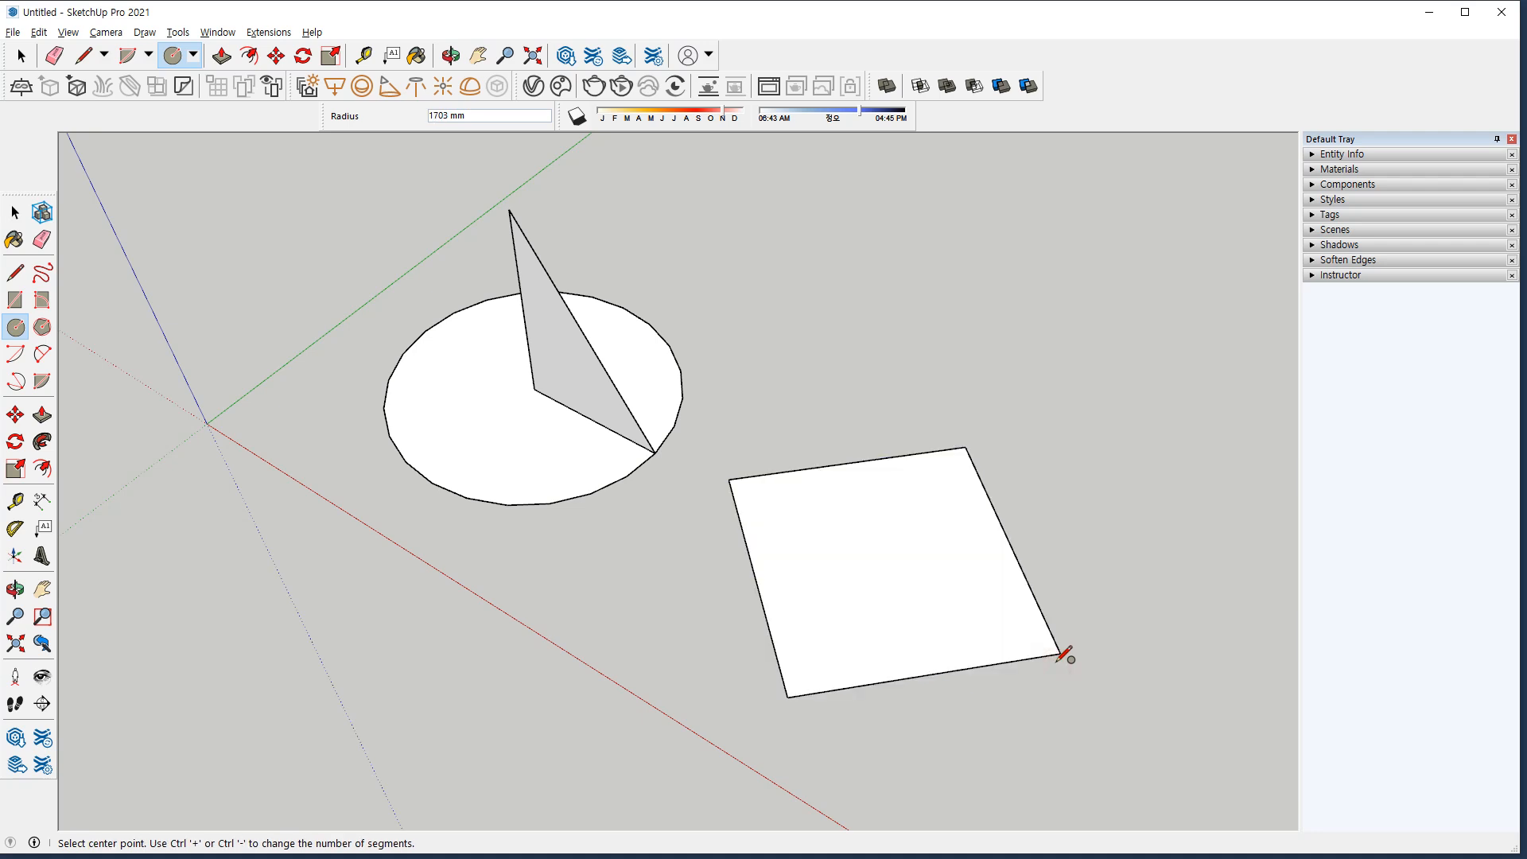
# Draw a vertical triangle with lines from the four-sided shape's centre up to an apex, down to one corner and back to the centre.
pyautogui.press('l')
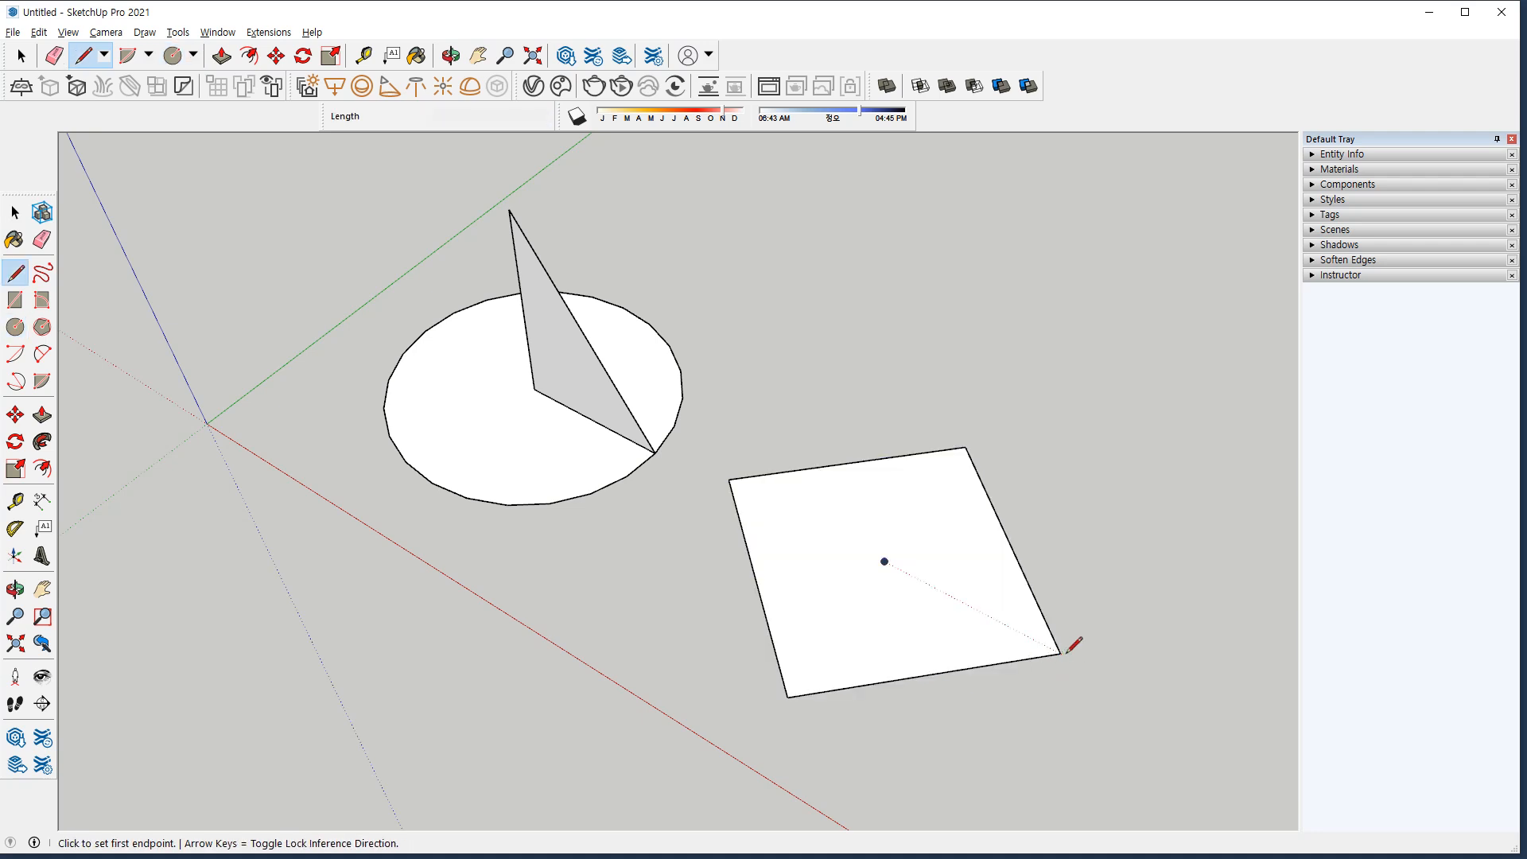
pyautogui.click(884, 561)
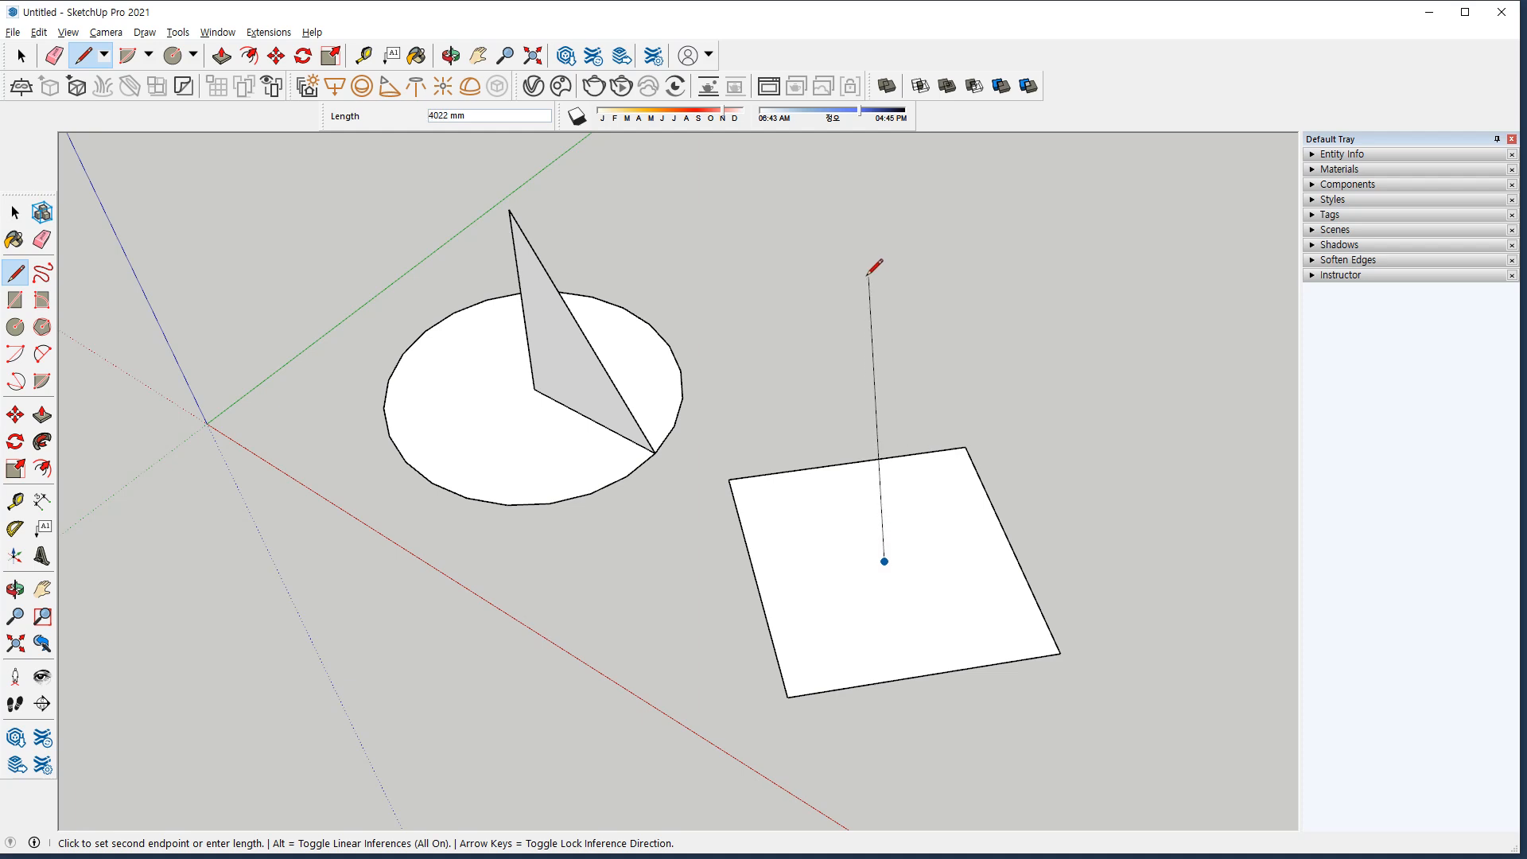
pyautogui.click(944, 318)
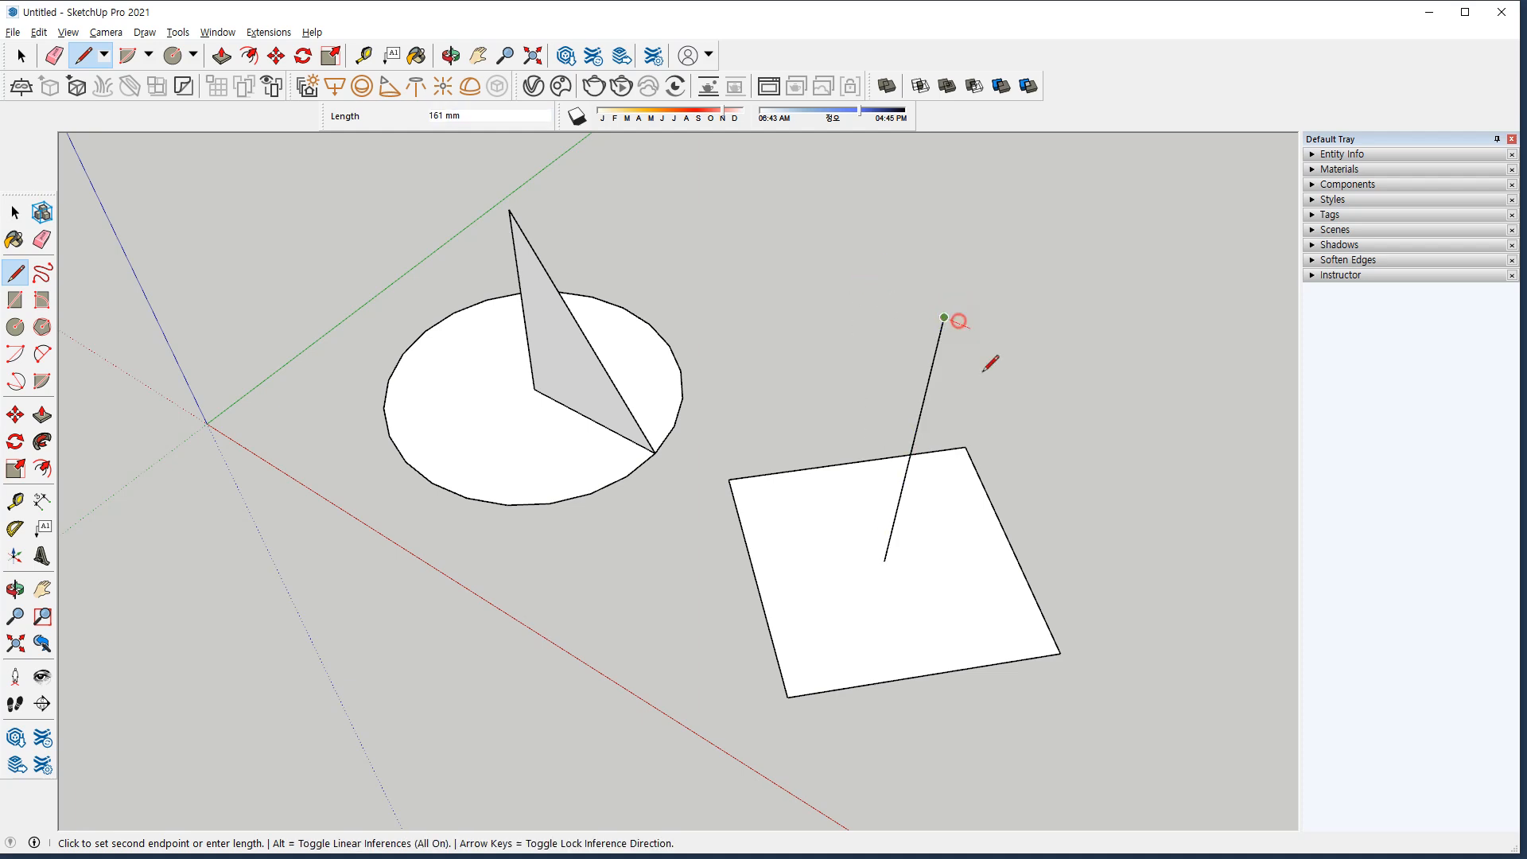
pyautogui.click(1060, 653)
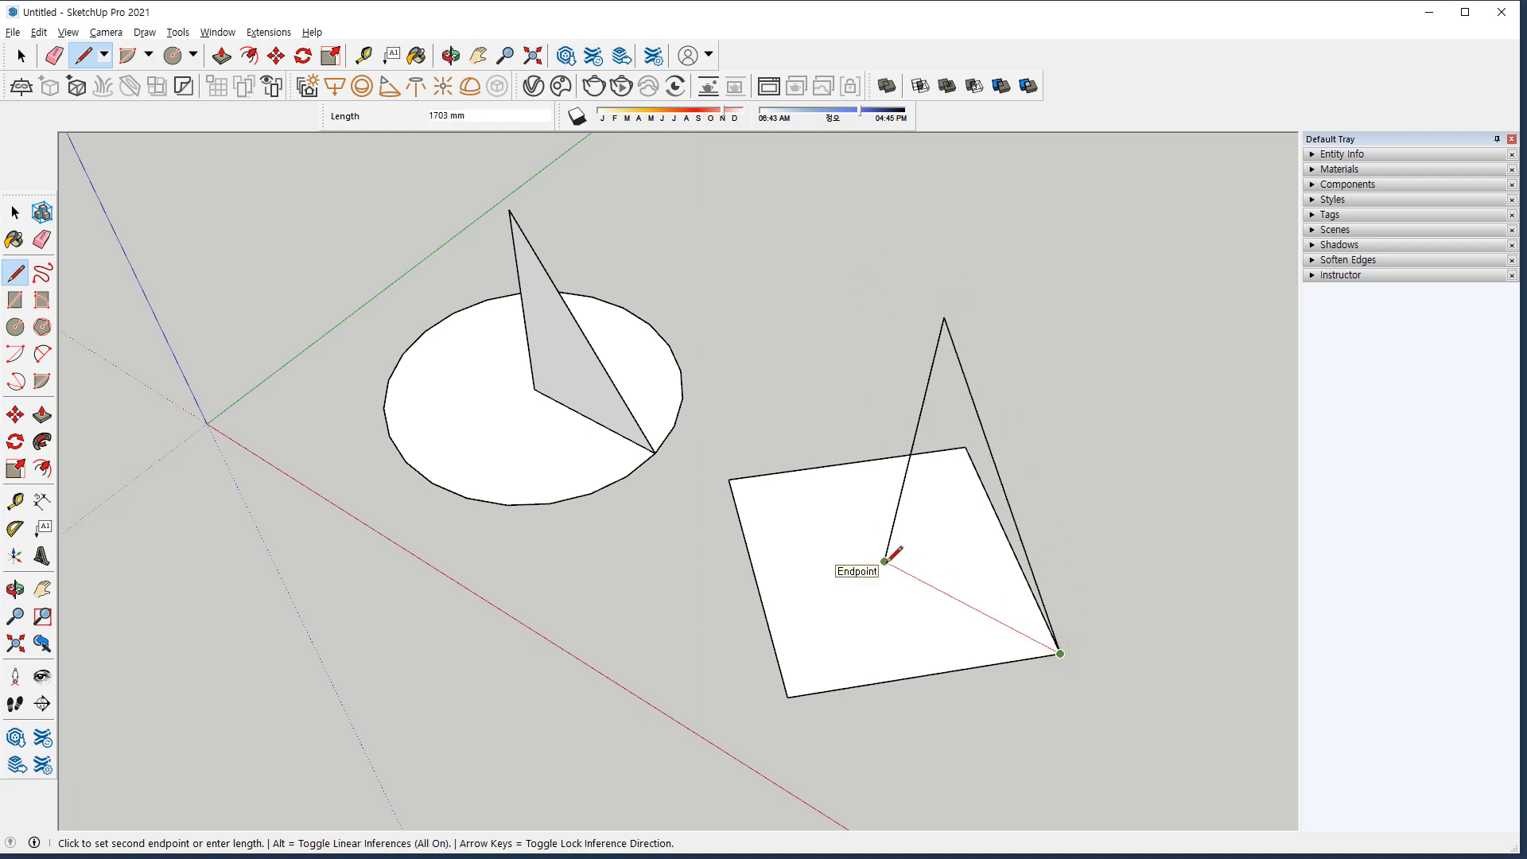
pyautogui.click(884, 560)
# Sweep the vertical triangle around the four-sided circle with Follow Me to form a pyramid.
pyautogui.moveTo(1045, 671); pyautogui.dragTo(819, 629, button='middle')
pyautogui.press('space')
pyautogui.doubleClick(901, 628)
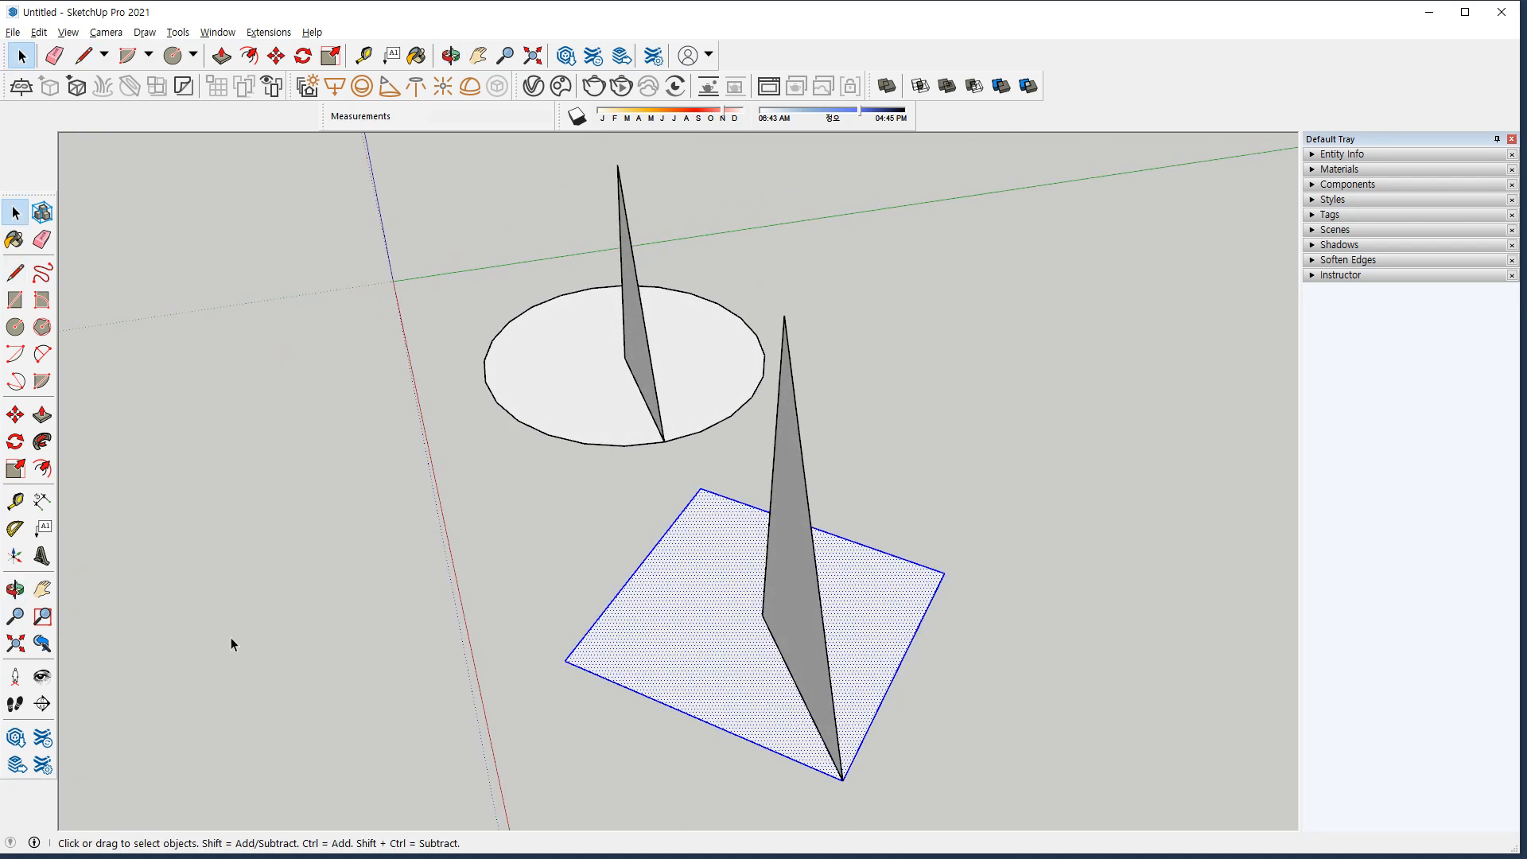
pyautogui.click(42, 442)
pyautogui.moveTo(804, 572); pyautogui.dragTo(756, 716)
pyautogui.press('space')
pyautogui.moveTo(756, 716); pyautogui.dragTo(1020, 388, button='middle')
# Unsmooth the pyramid's softened side edges with the Eraser.
pyautogui.press('e')
pyautogui.press('alt')
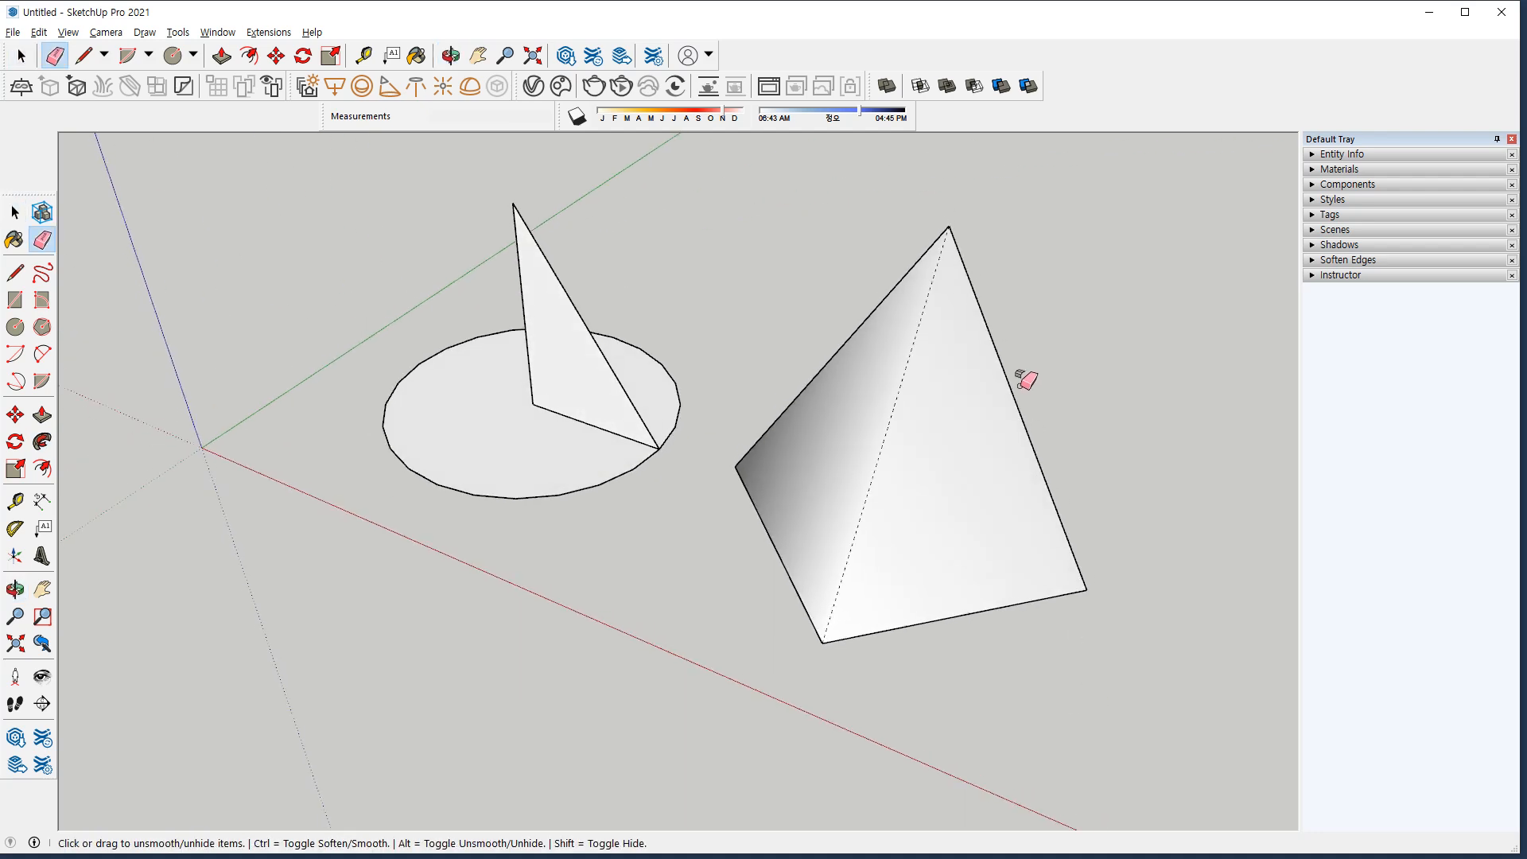
pyautogui.keyDown('alt'); pyautogui.click(920, 340); pyautogui.keyUp('alt')
pyautogui.moveTo(1107, 374)
pyautogui.mouseDown(button='middle')
pyautogui.moveTo(528, 450)
pyautogui.moveTo(505, 392)
pyautogui.mouseUp(button='middle')
pyautogui.keyDown('alt'); pyautogui.click(509, 409); pyautogui.keyUp('alt')
pyautogui.press('space')
pyautogui.moveTo(311, 547); pyautogui.dragTo(751, 514, button='middle')
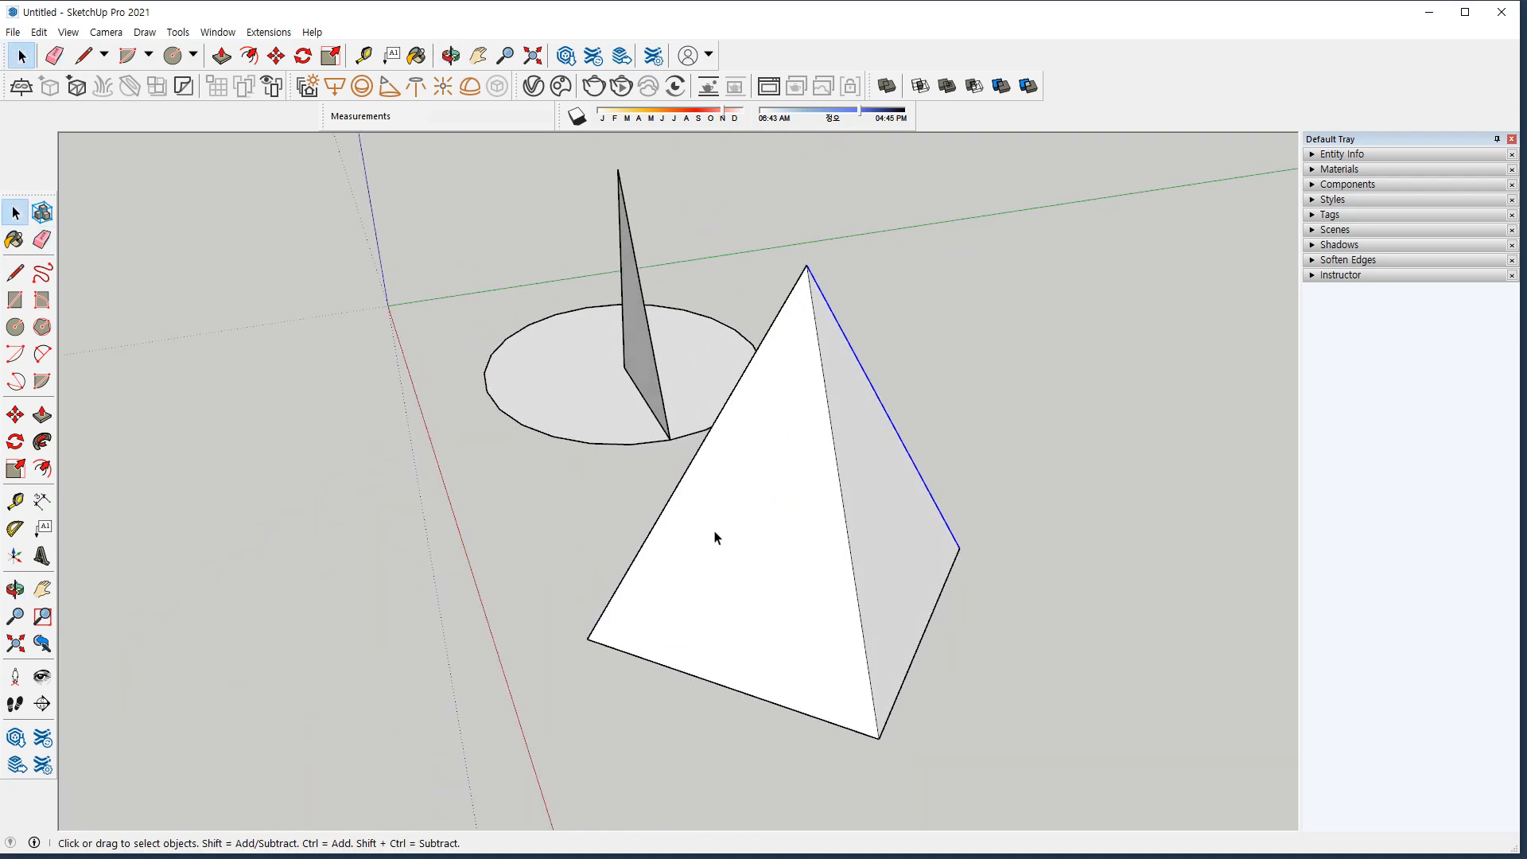
pyautogui.moveTo(438, 577); pyautogui.dragTo(1019, 574, button='middle')
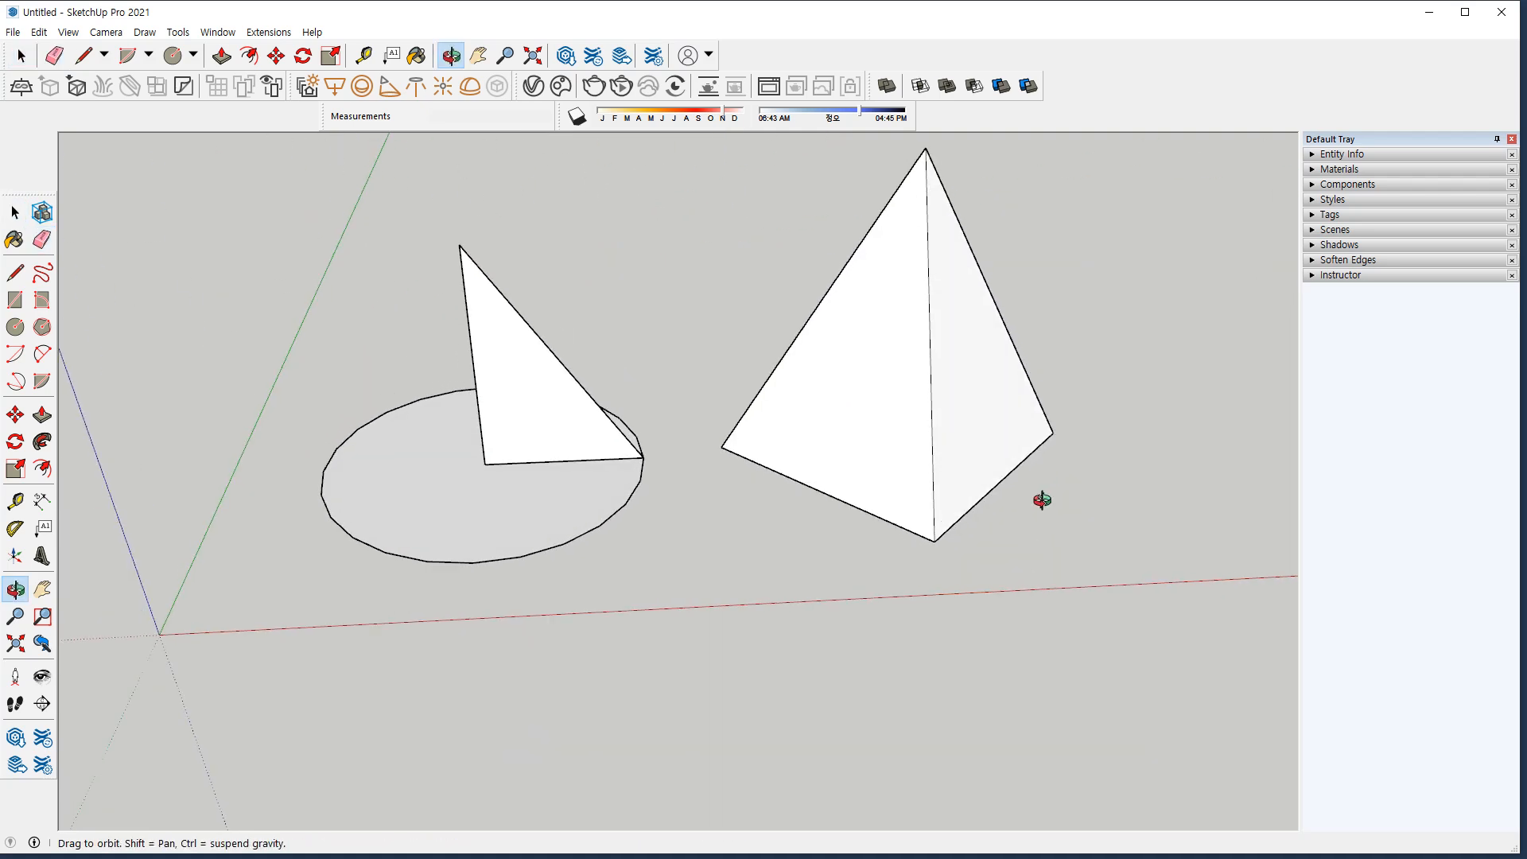
# Draw a four-sided polygon with an inscribed radius of about 2248 mm beside the pyramid.
pyautogui.keyDown('shift'); pyautogui.moveTo(1046, 501); pyautogui.dragTo(819, 547, button='middle'); pyautogui.keyUp('shift')
pyautogui.click(194, 55)
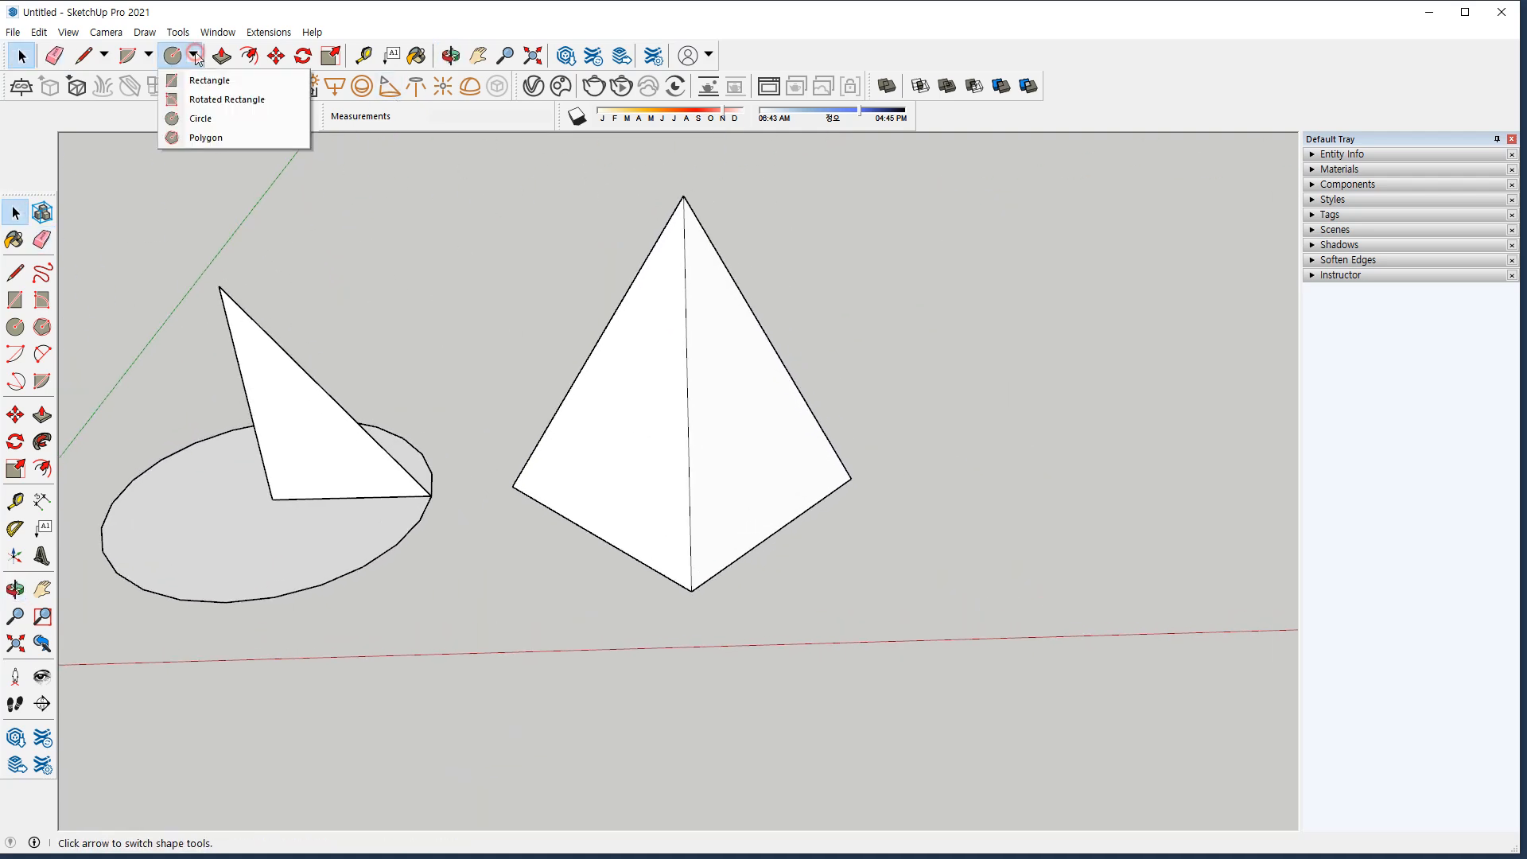
pyautogui.click(202, 141)
pyautogui.keyDown('shift'); pyautogui.moveTo(893, 477); pyautogui.dragTo(597, 454, button='middle'); pyautogui.keyUp('shift')
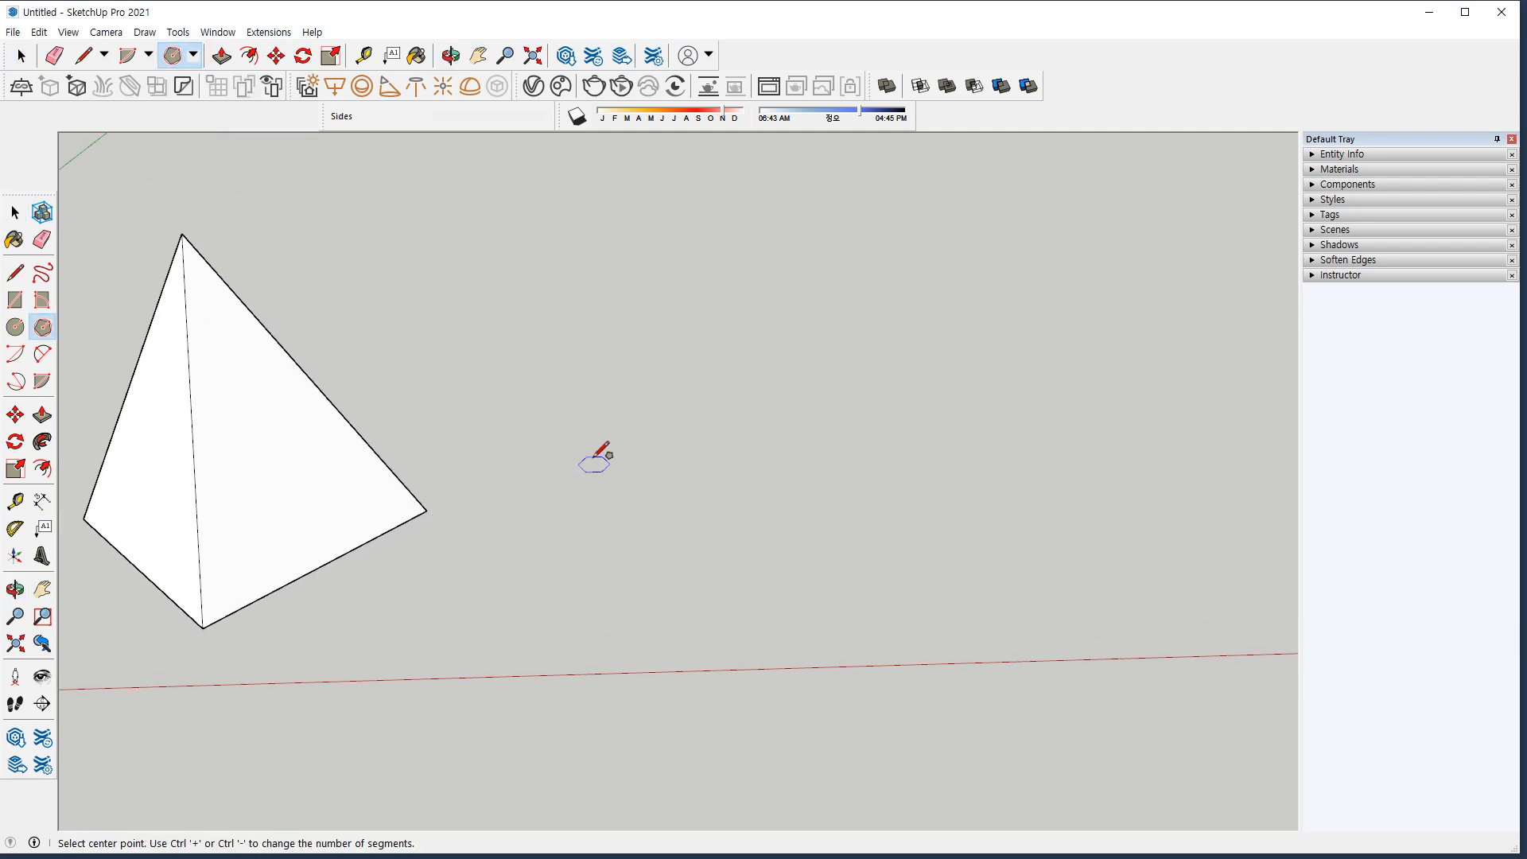
pyautogui.click(634, 461)
pyautogui.hotkey('ctrl', '-')
pyautogui.hotkey('ctrl', '-')
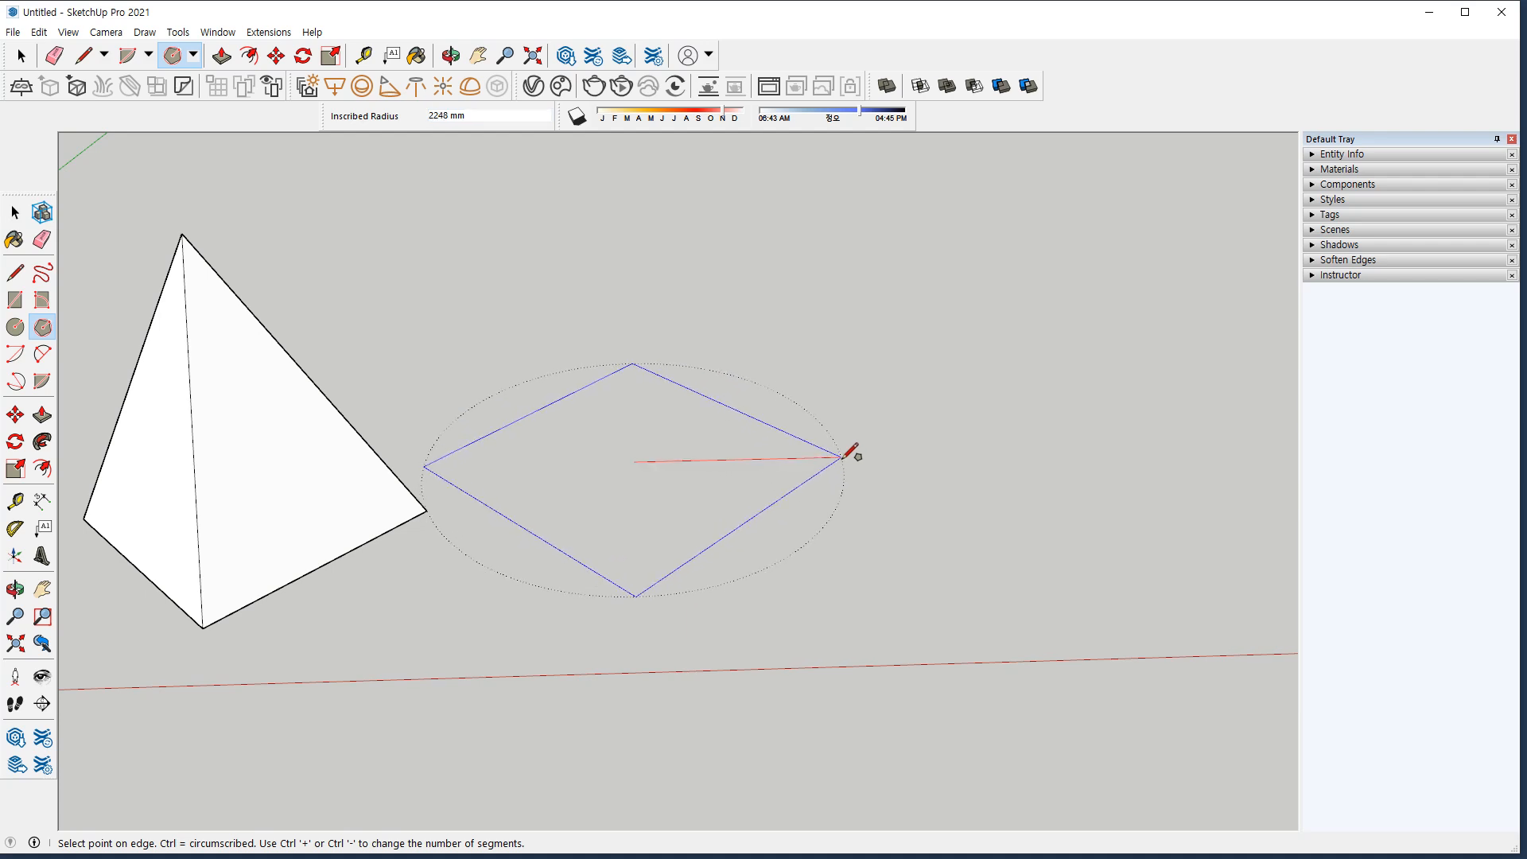
pyautogui.click(841, 458)
# Draw a vertical triangle with lines from the polygon's corner to its centre, up to an apex and back to the corner.
pyautogui.moveTo(828, 450); pyautogui.dragTo(726, 546, button='middle')
pyautogui.press('l')
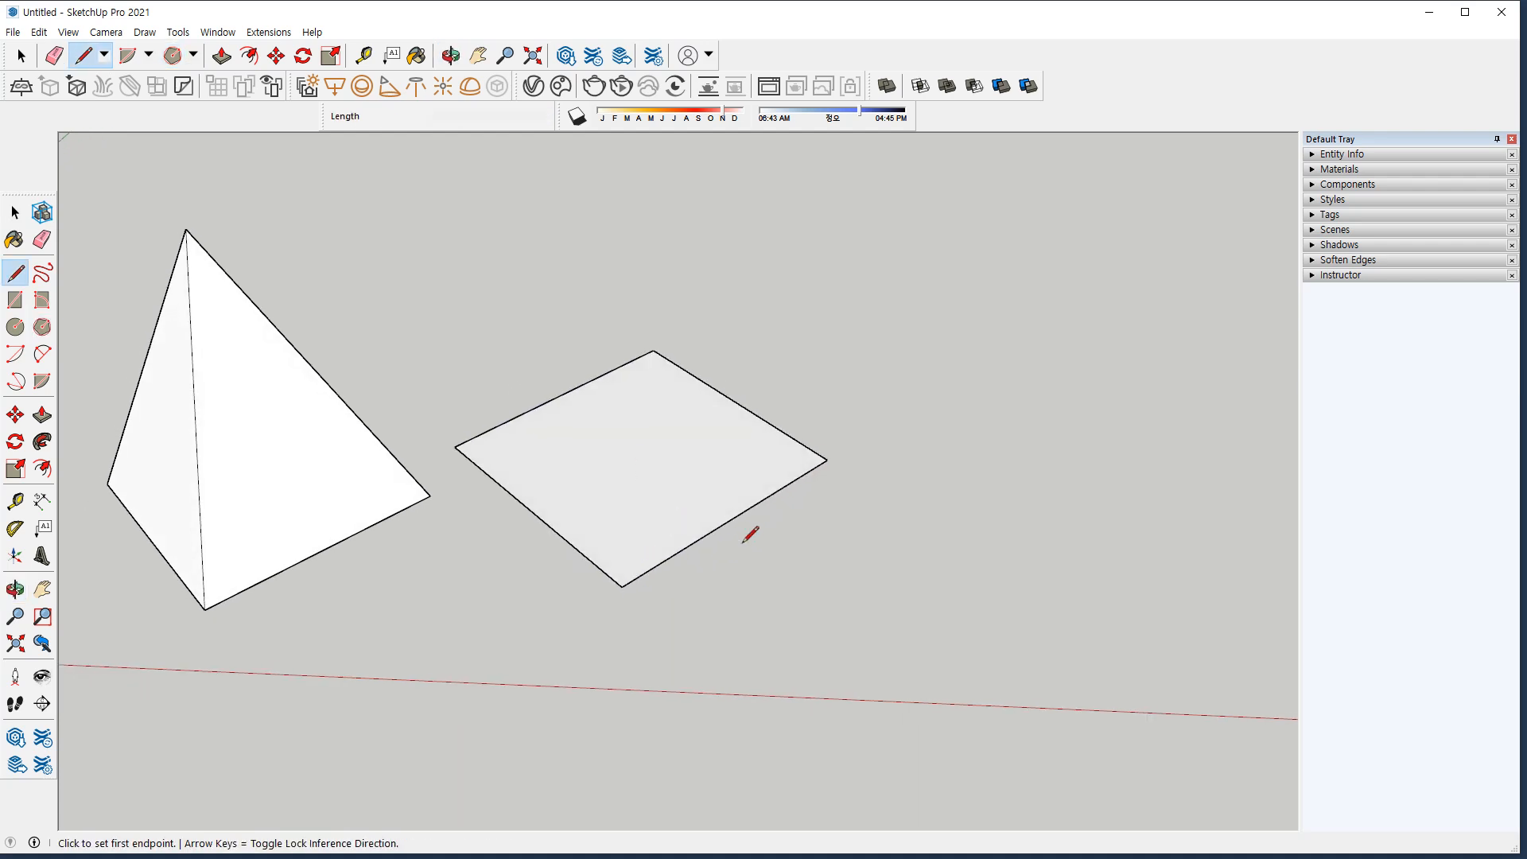
pyautogui.click(828, 458)
pyautogui.click(639, 453)
pyautogui.click(632, 186)
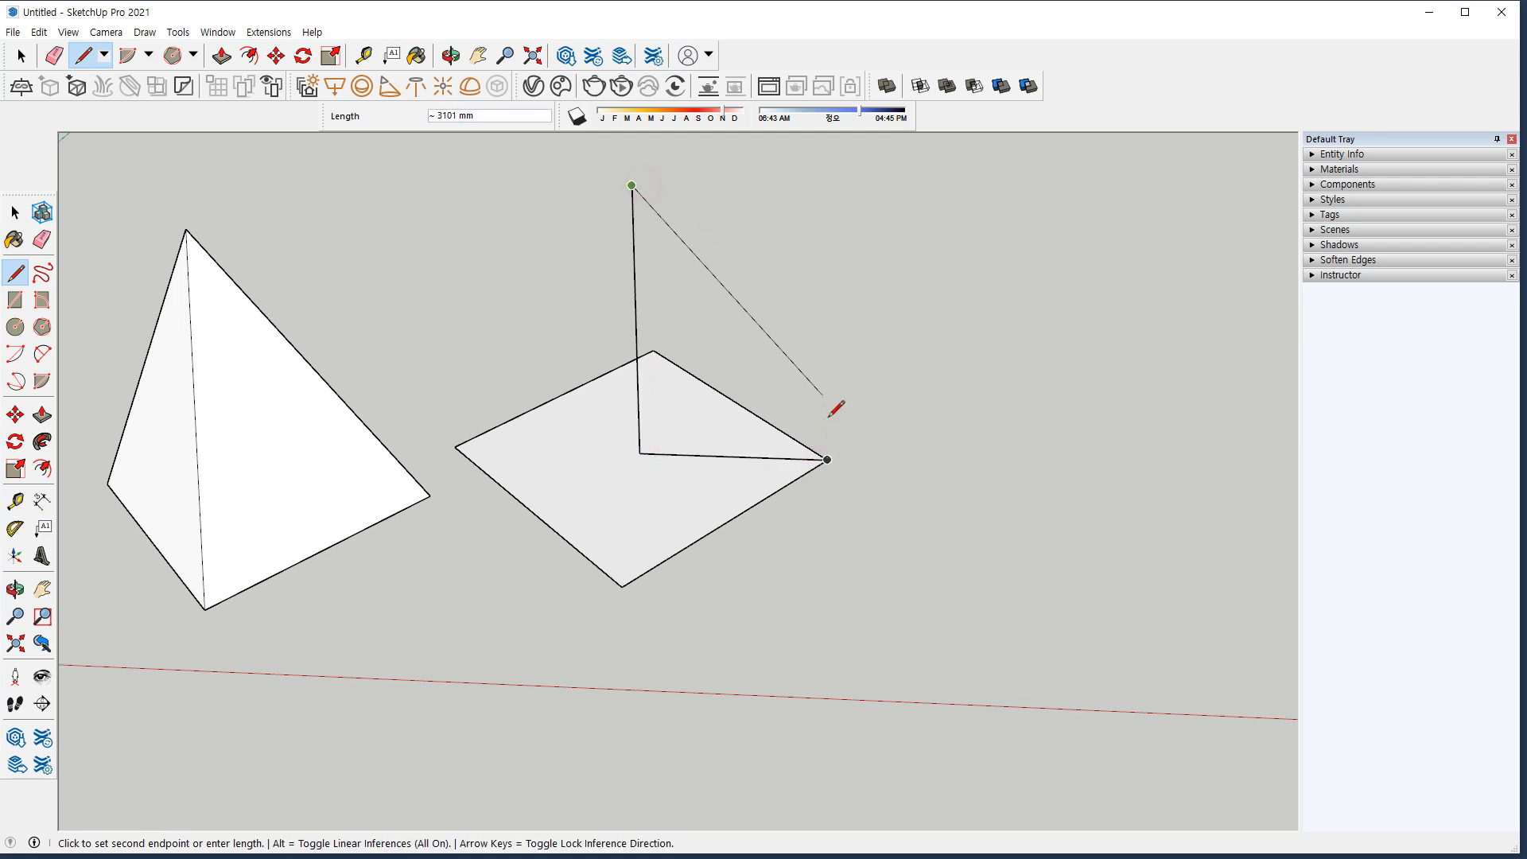
pyautogui.click(827, 460)
# Sweep the vertical triangle around the four-sided polygon with Follow Me to form a second pyramid.
pyautogui.press('space')
pyautogui.click(745, 551)
pyautogui.click(652, 522)
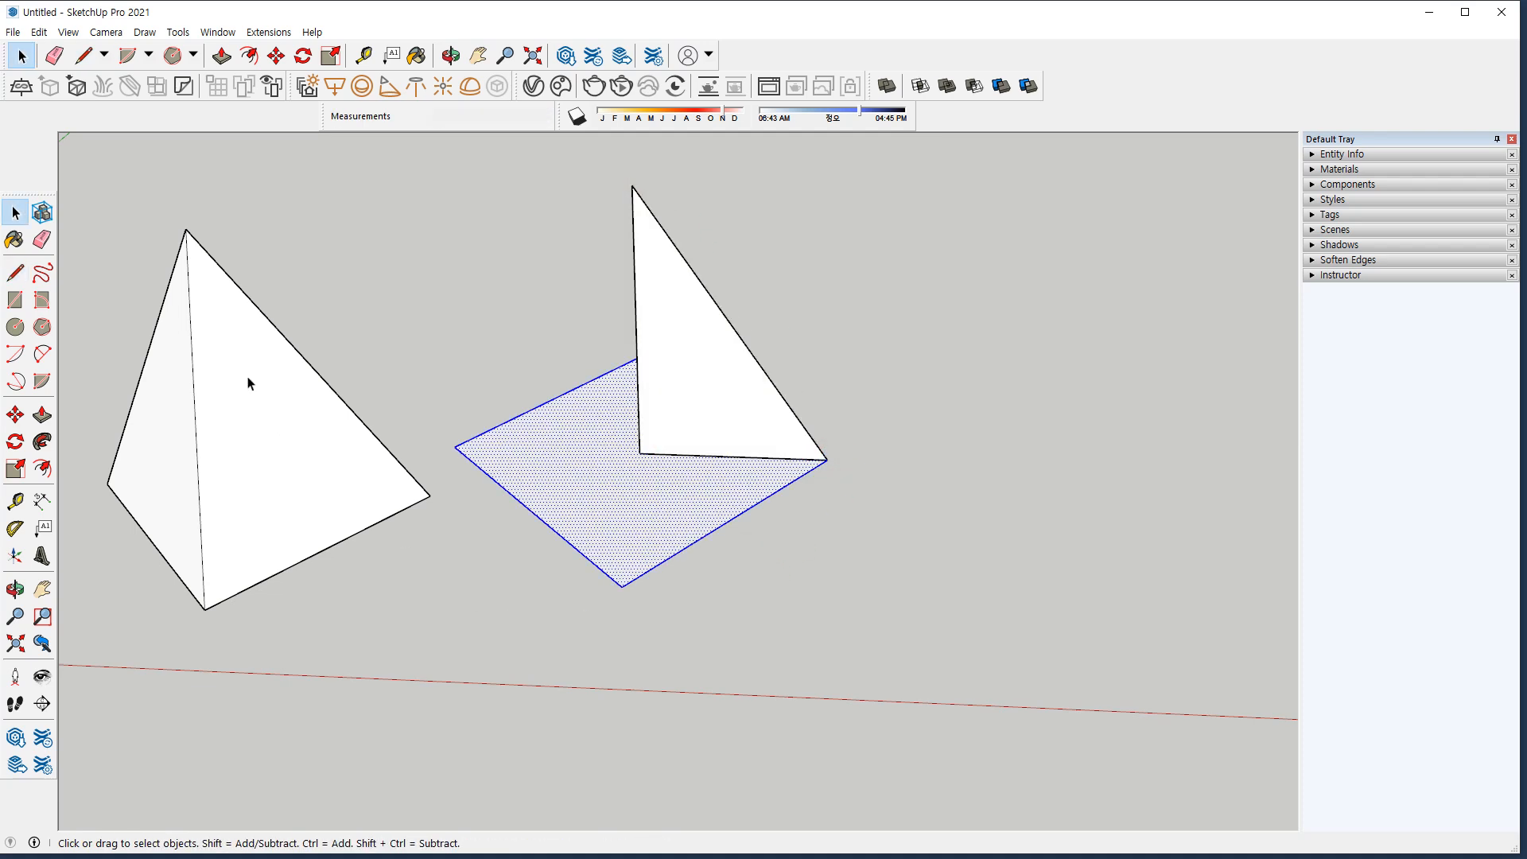
pyautogui.click(42, 441)
pyautogui.click(710, 428)
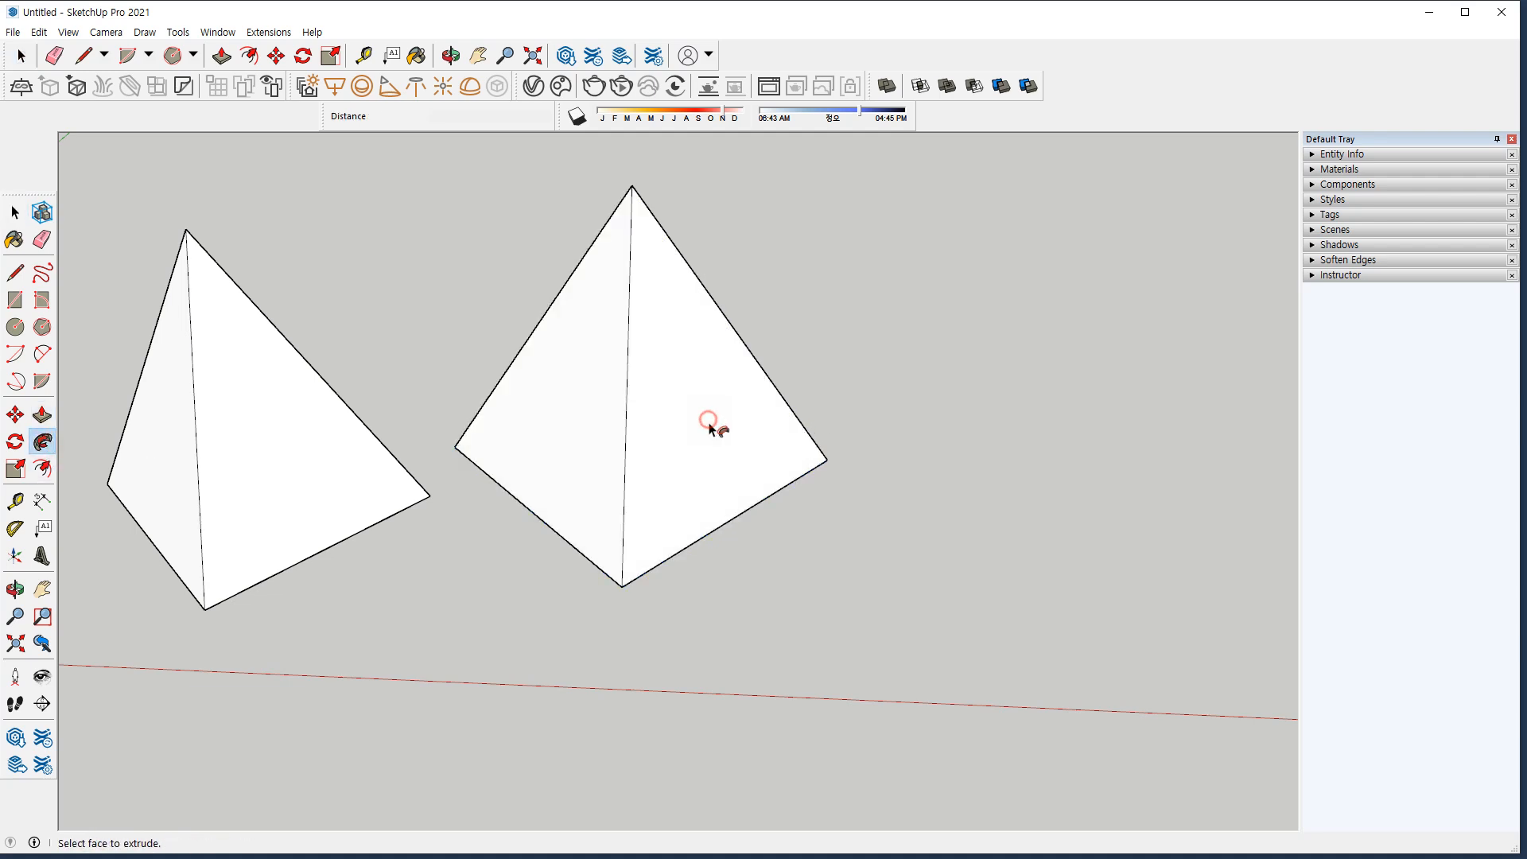
pyautogui.press('space')
pyautogui.moveTo(937, 522); pyautogui.dragTo(620, 539, button='middle')
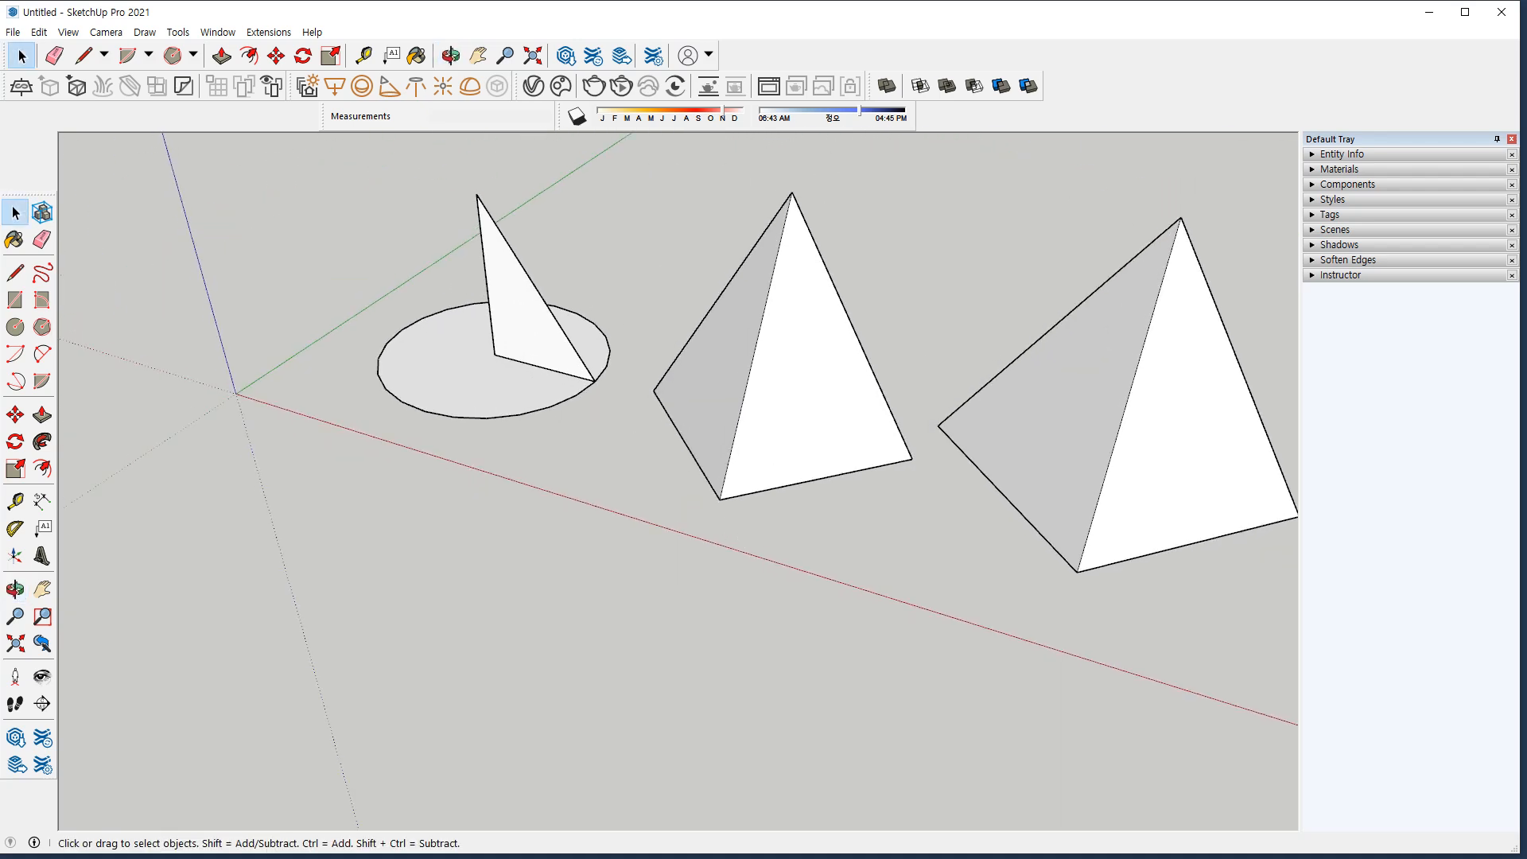
# Draw a horizontal circle of about 1779 mm radius beside the pyramids, raising its number of sides to make it round.
pyautogui.scroll(-3, 996, 507)
pyautogui.press('c')
pyautogui.click(977, 506)
pyautogui.hotkey('ctrl', '+')
pyautogui.hotkey('ctrl', '+')
pyautogui.hotkey('ctrl', '+')
pyautogui.hotkey('ctrl', '+')
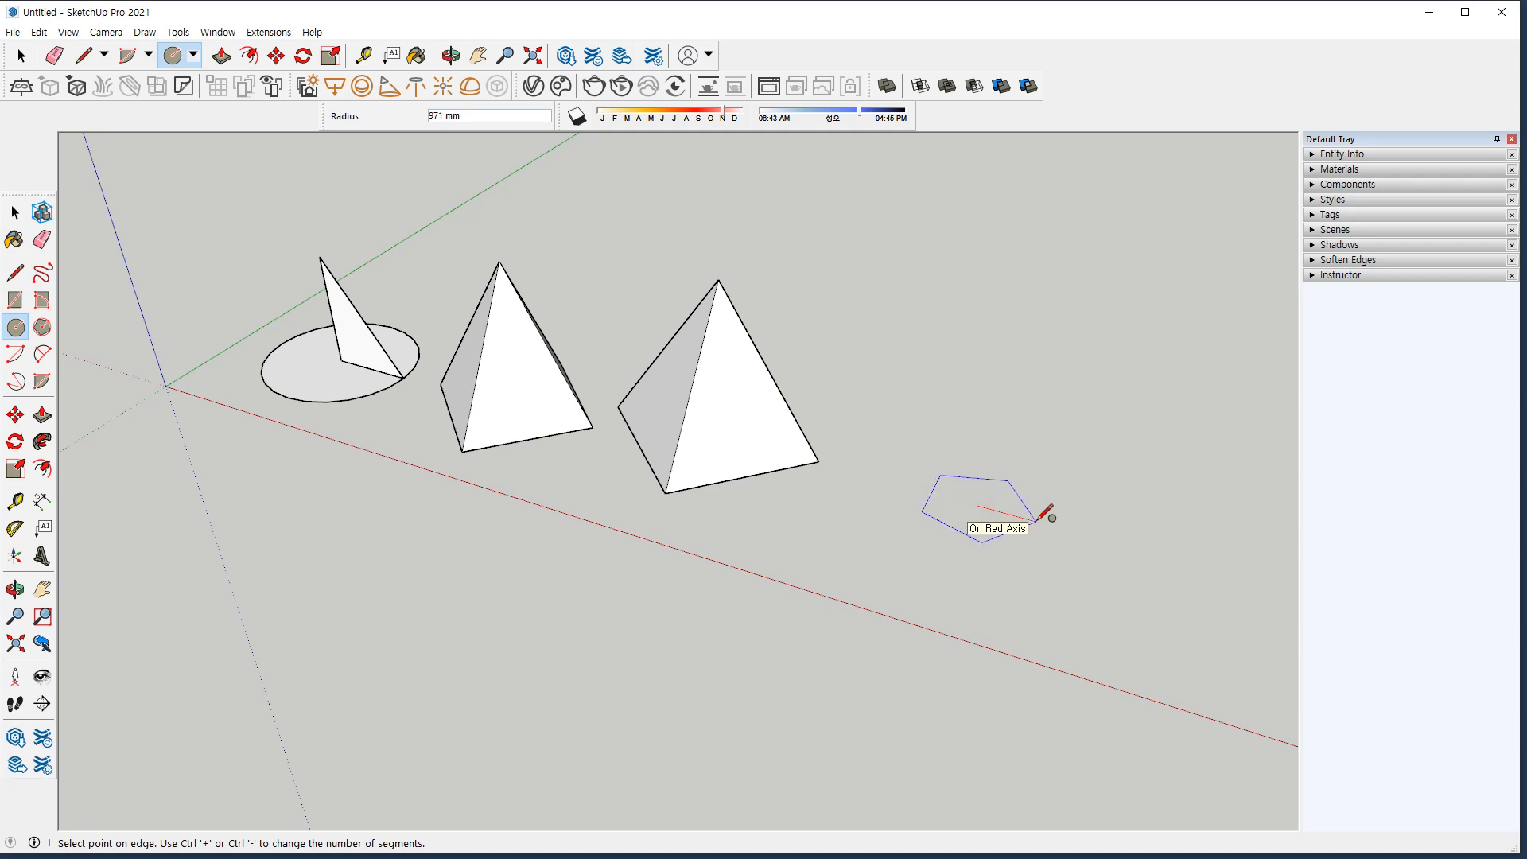
pyautogui.hotkey('ctrl', '+')
pyautogui.hotkey('ctrl', '+')
pyautogui.click(1088, 533)
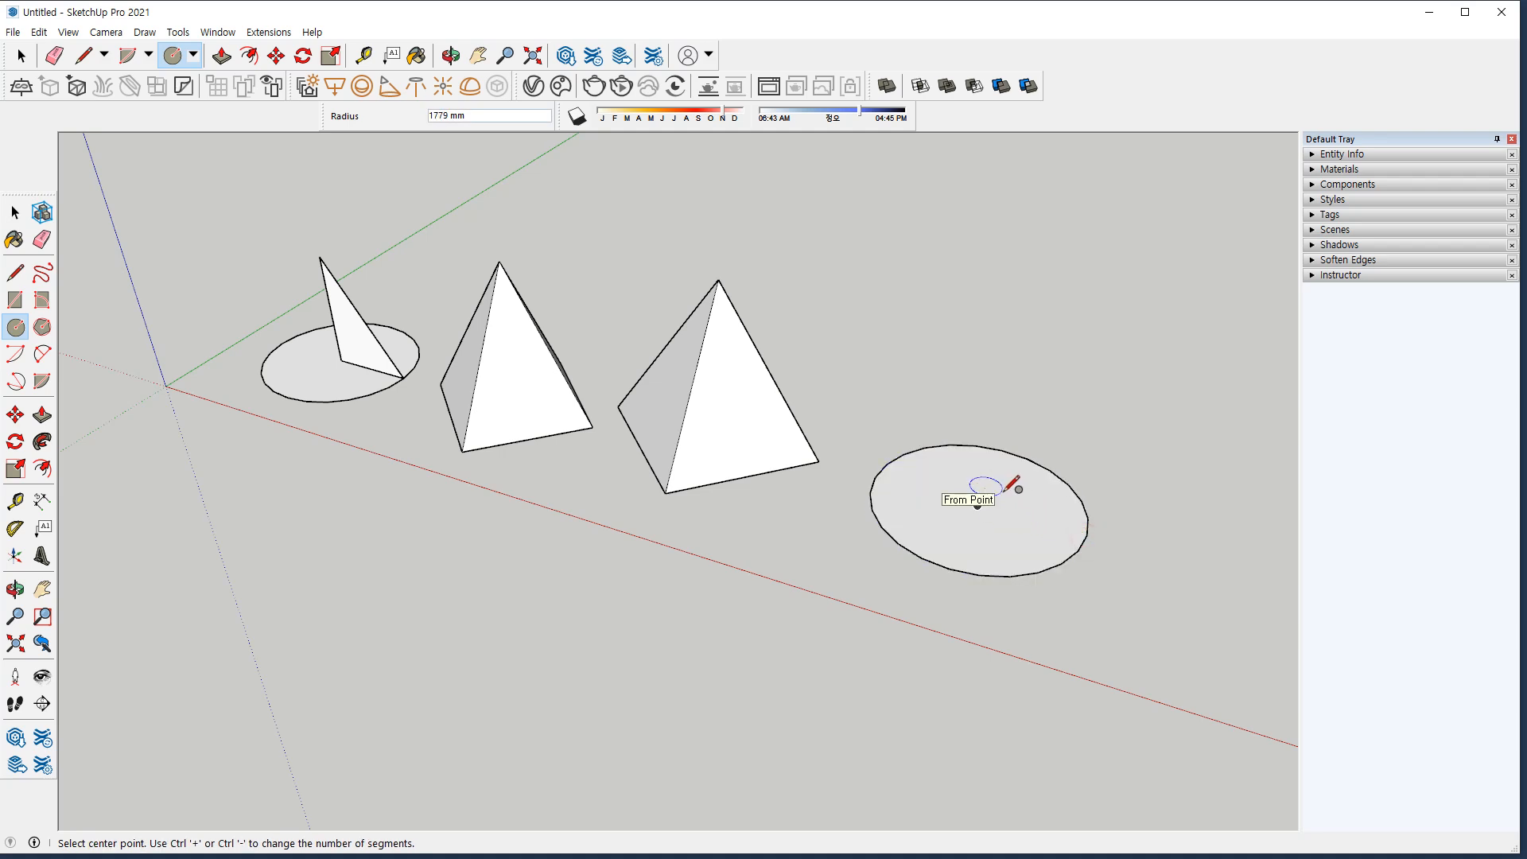
# Draw a vertical circle of about 1779 mm radius on the horizontal circle's centre, reaching its edge.
pyautogui.moveTo(977, 506); pyautogui.dragTo(881, 557, button='middle')
pyautogui.click(933, 584)
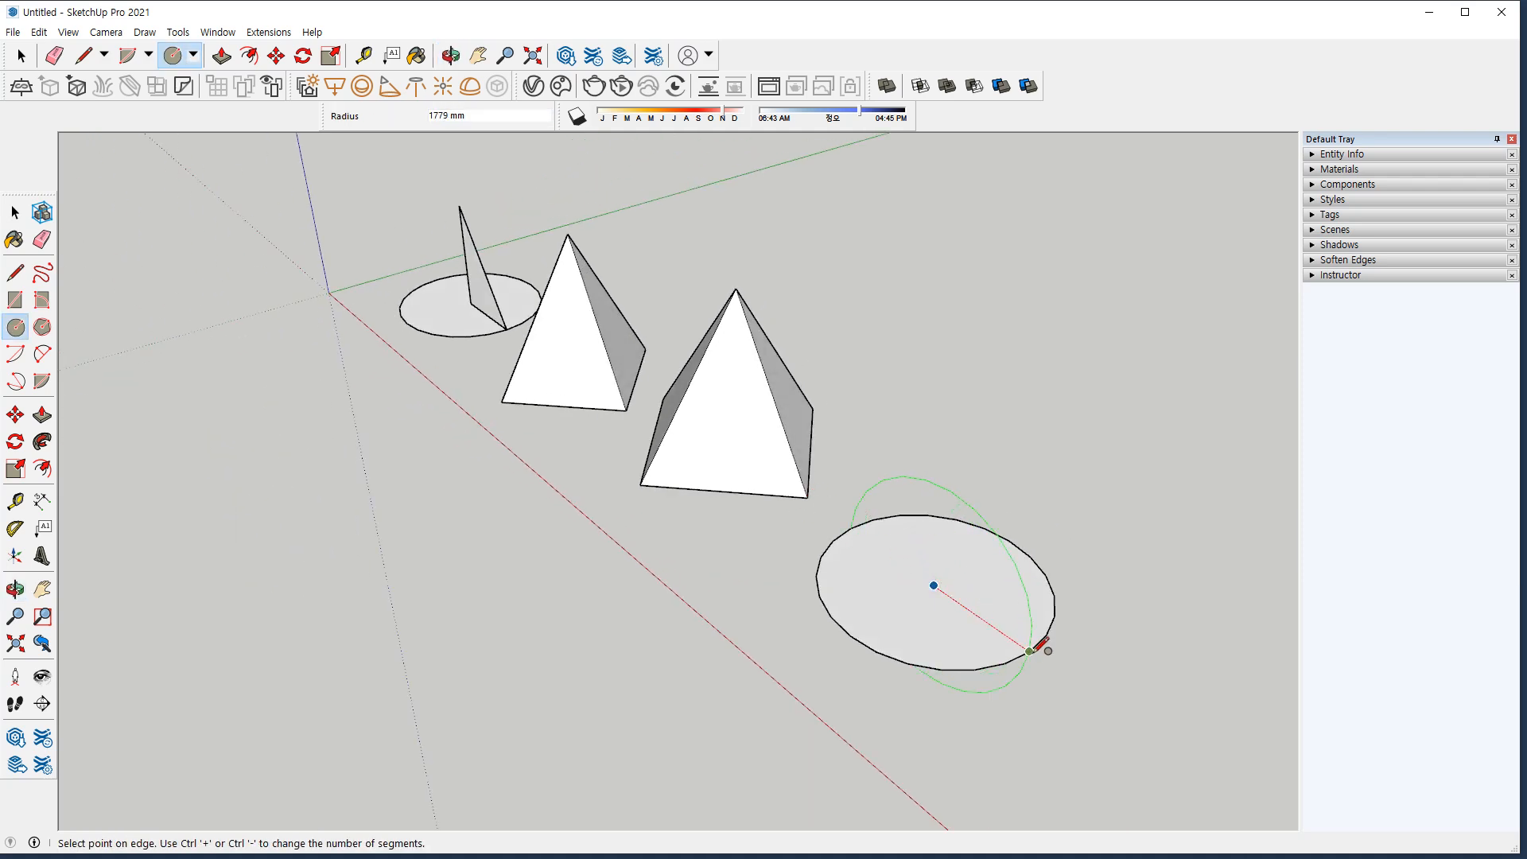
pyautogui.click(1019, 641)
# Split the vertical circle with a vertical line through its centre and erase all of it except one upper quarter.
pyautogui.moveTo(1038, 646)
pyautogui.mouseDown(button='middle')
pyautogui.moveTo(924, 613)
pyautogui.moveTo(961, 570)
pyautogui.moveTo(1009, 368)
pyautogui.moveTo(1015, 586)
pyautogui.mouseUp(button='middle')
pyautogui.press('l')
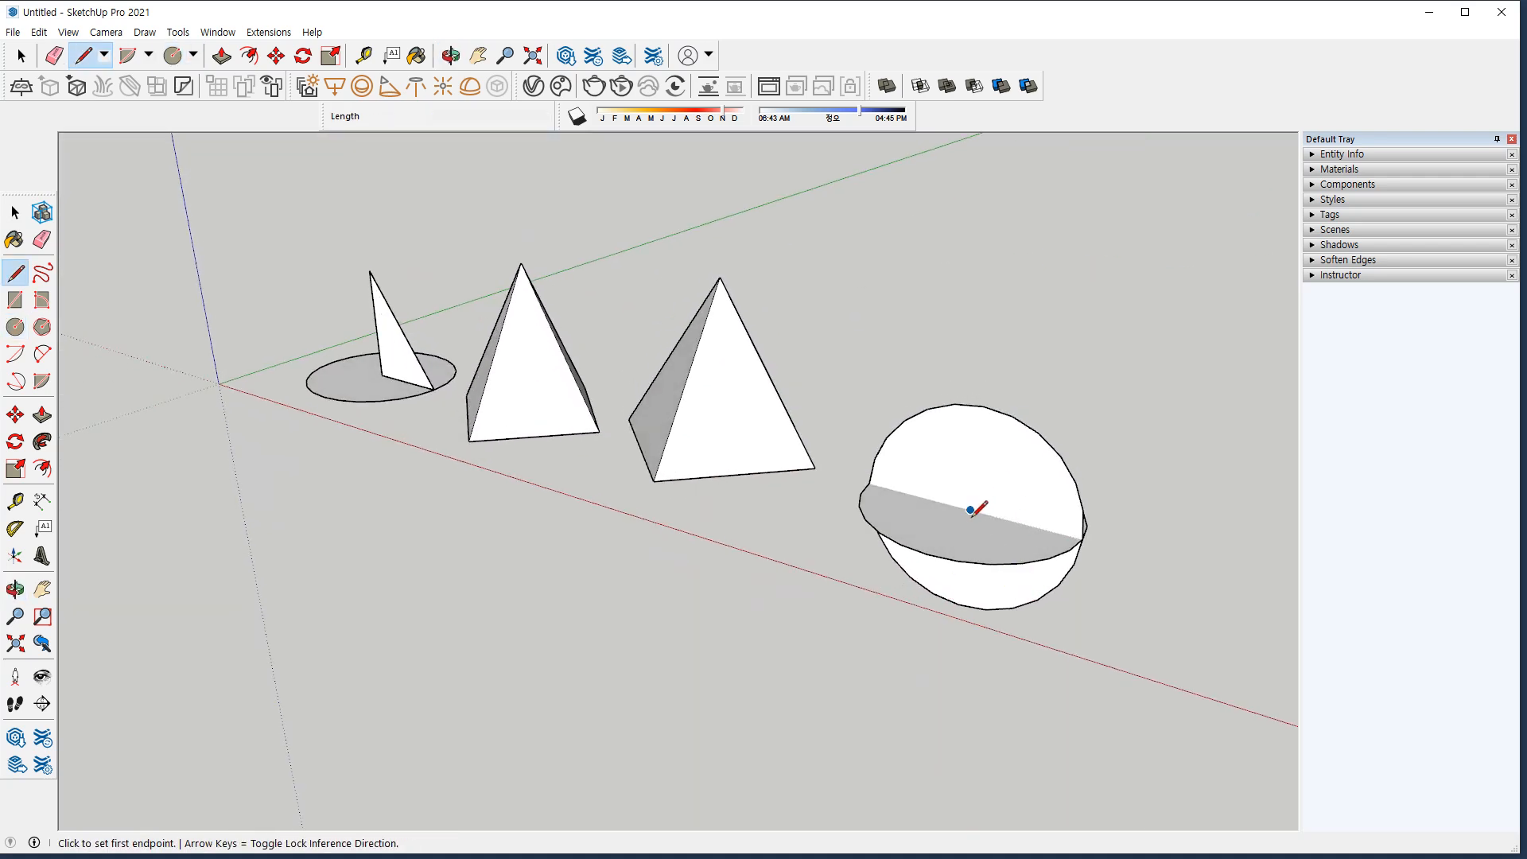
pyautogui.click(976, 405)
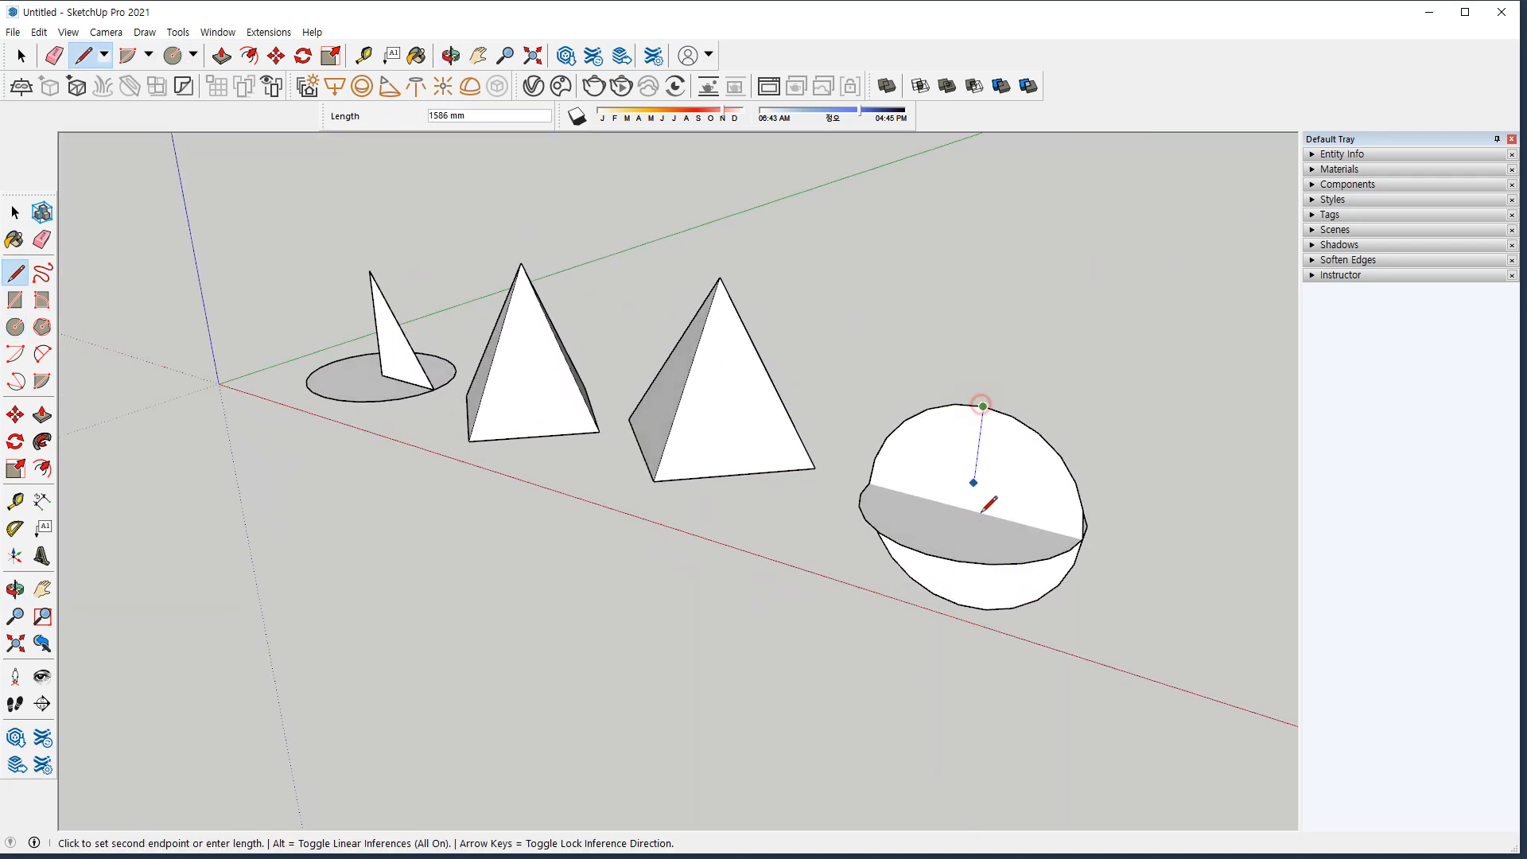
pyautogui.moveTo(961, 600); pyautogui.dragTo(975, 527, button='middle')
pyautogui.click(964, 592)
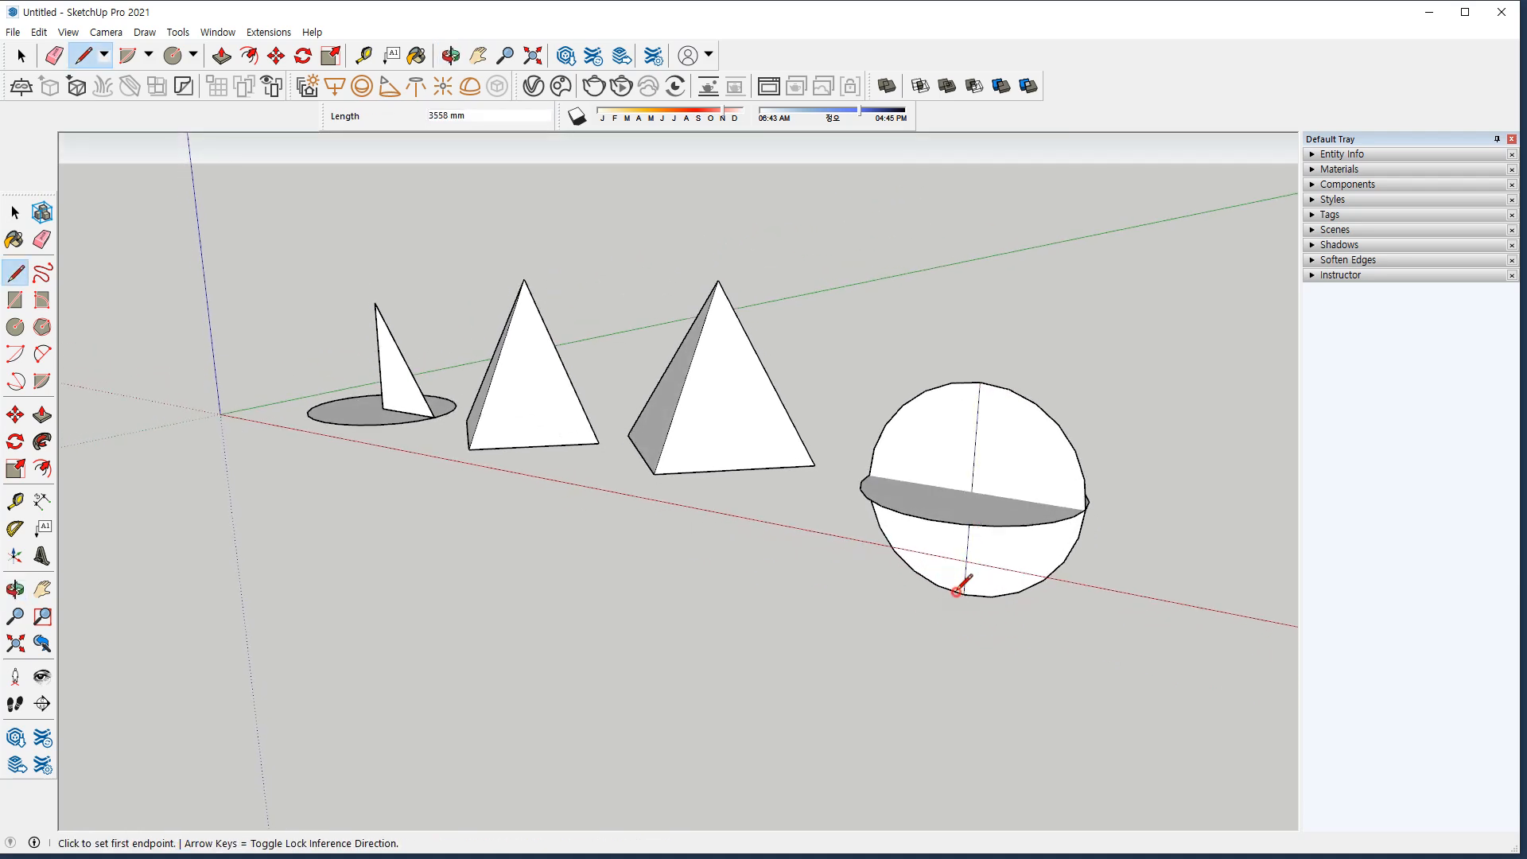
pyautogui.press('e')
pyautogui.click(927, 397)
pyautogui.moveTo(894, 566); pyautogui.dragTo(910, 550)
# Sweep the quarter circle around the horizontal circle with Follow Me to form a dome on it.
pyautogui.moveTo(785, 667)
pyautogui.mouseDown(button='middle')
pyautogui.moveTo(818, 424)
pyautogui.moveTo(804, 378)
pyautogui.moveTo(995, 805)
pyautogui.mouseUp(button='middle')
pyautogui.press('space')
pyautogui.click(894, 475)
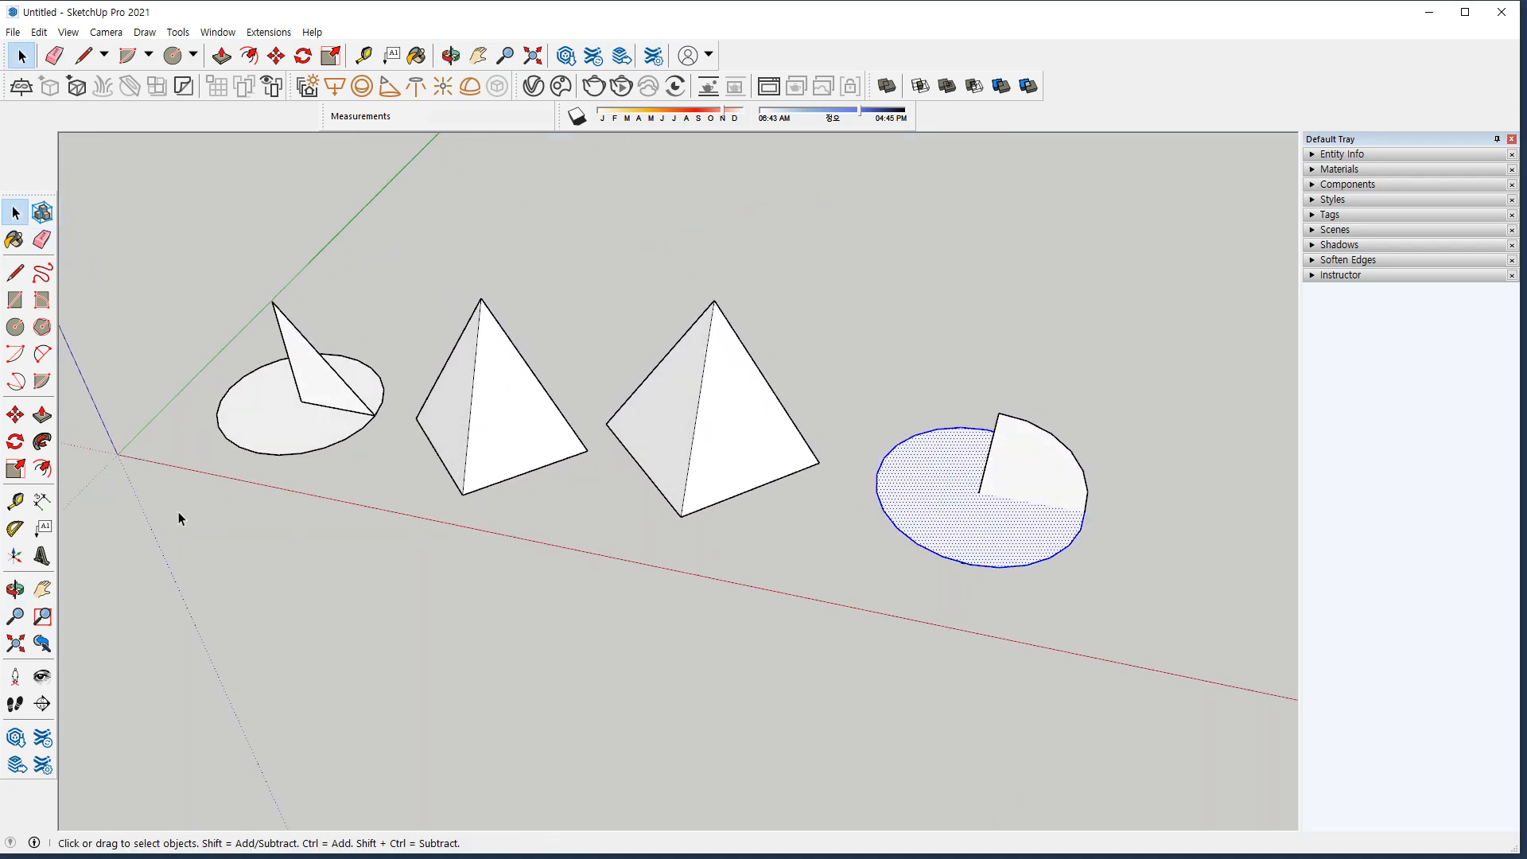
pyautogui.click(42, 441)
pyautogui.click(1038, 461)
pyautogui.moveTo(1124, 613); pyautogui.dragTo(1165, 611, button='middle')
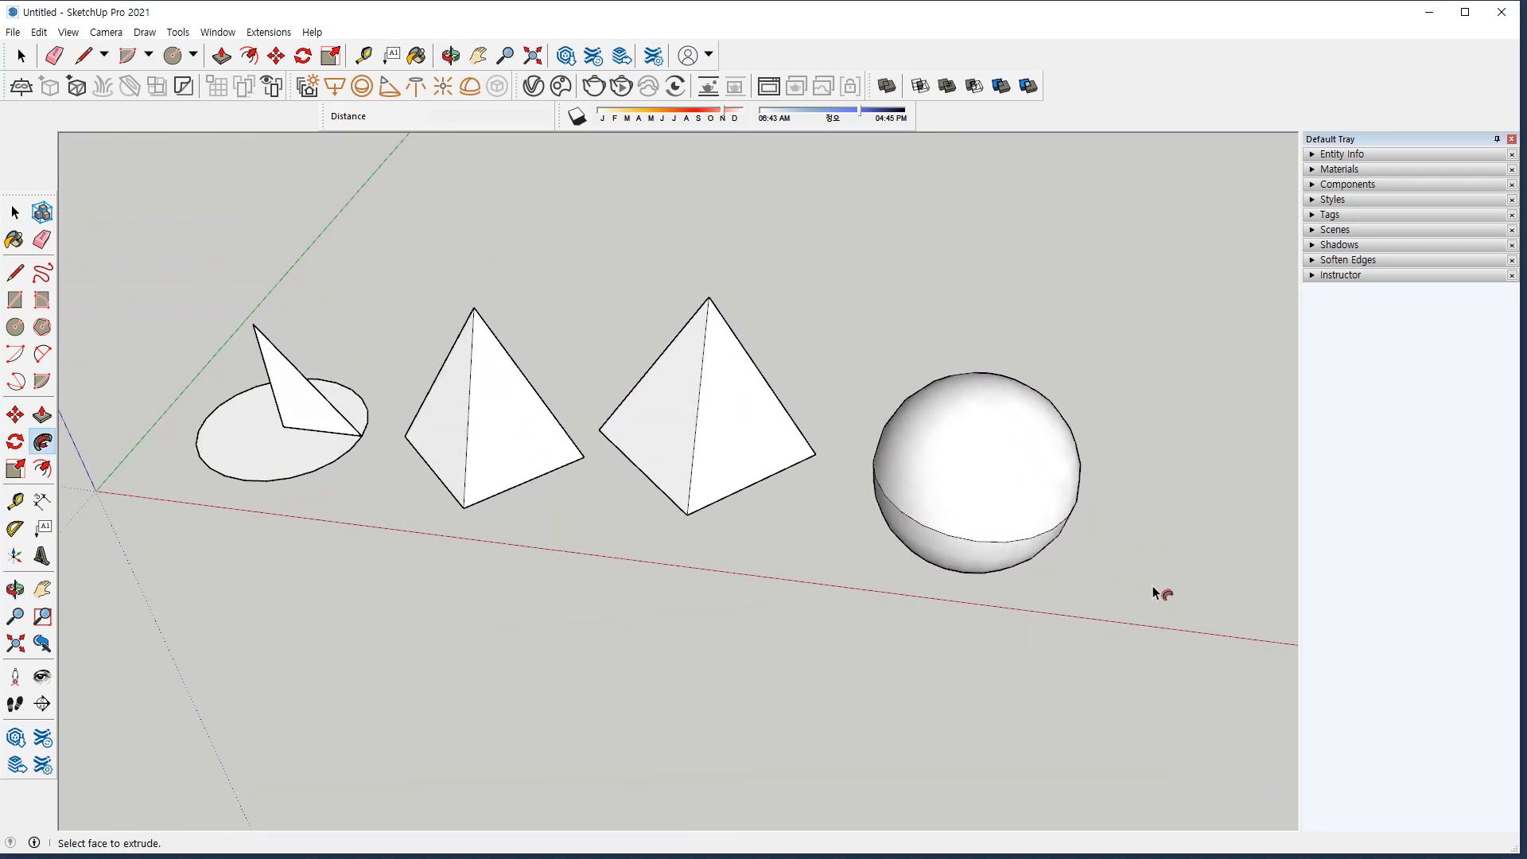
pyautogui.press('space')
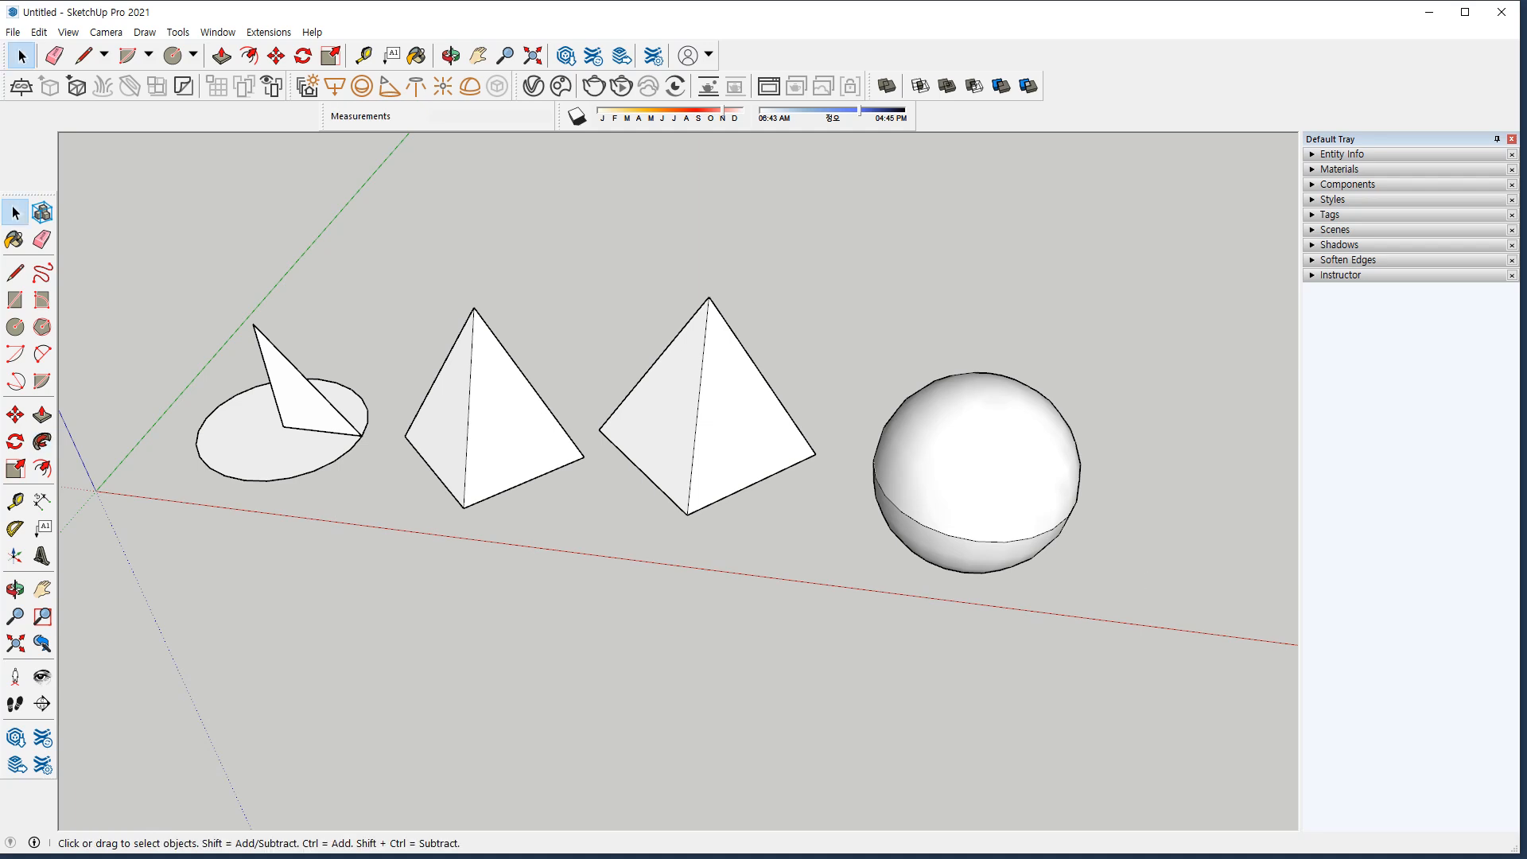
# Examine the reference drawings of basic solids on the browser page, and return to the SketchUp model.
pyautogui.hotkey('alt', 'Tab')
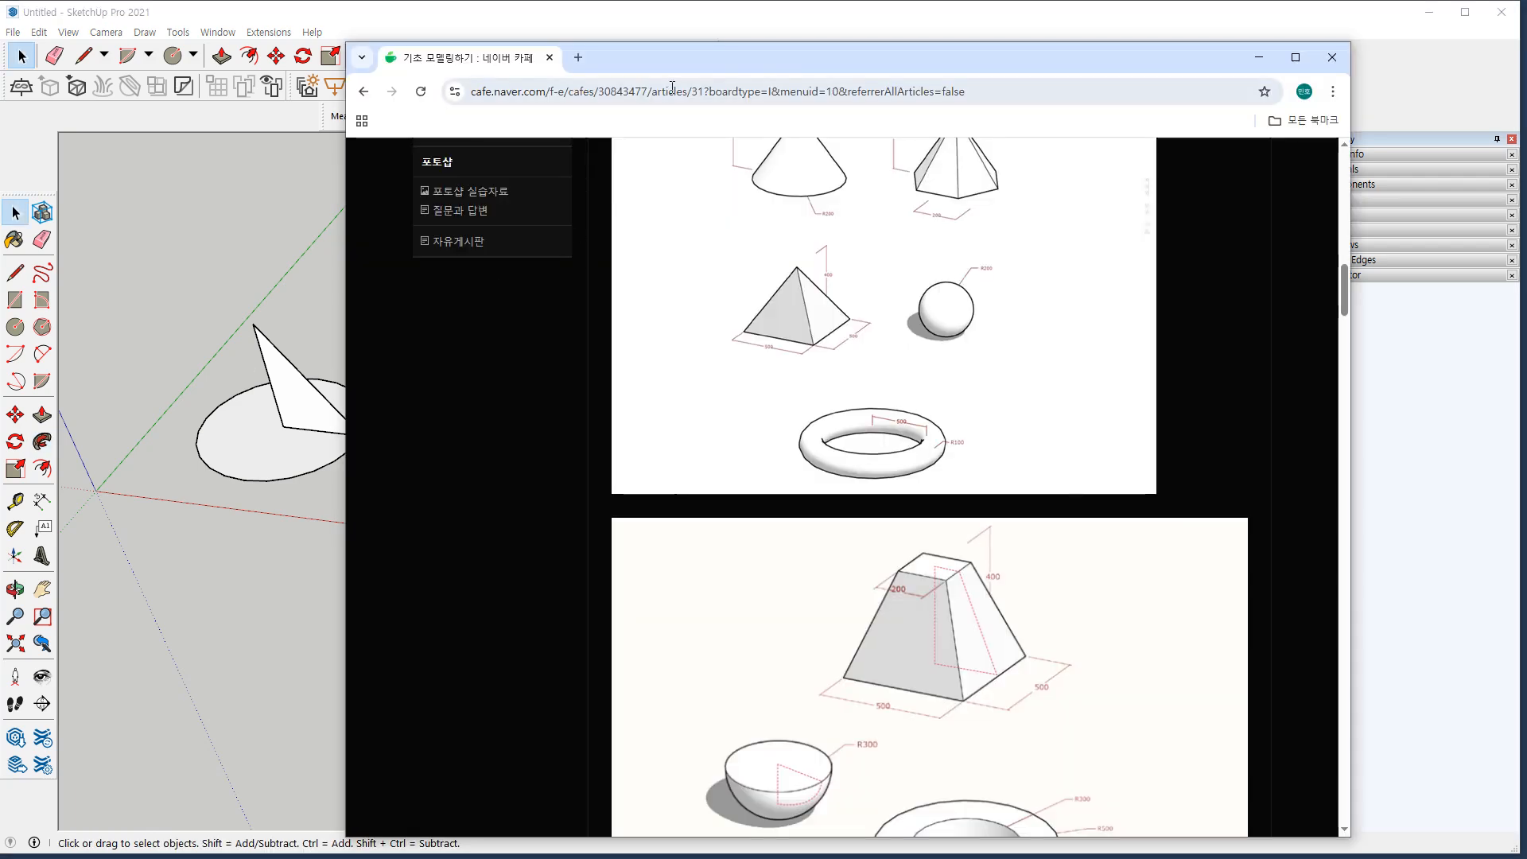
pyautogui.hotkey('alt', 'Tab')
pyautogui.press('o')
pyautogui.press('space')
pyautogui.moveTo(1094, 528)
pyautogui.mouseDown()
pyautogui.moveTo(1018, 568)
pyautogui.moveTo(865, 506)
pyautogui.mouseUp()
pyautogui.press('Escape')
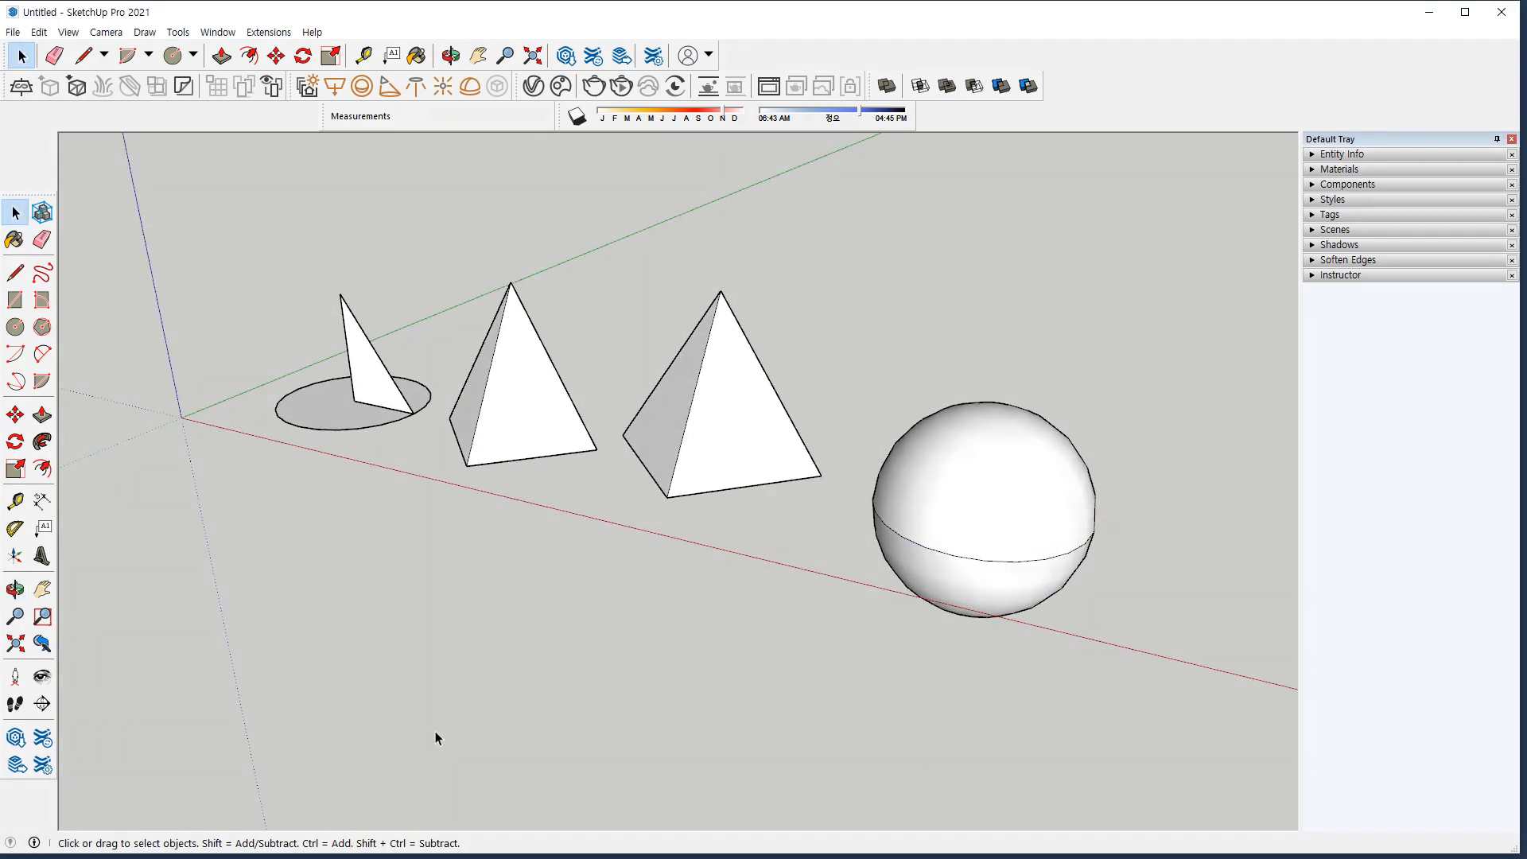
# Delete the sphere's upper and lower surfaces and all the remaining shapes in the model.
pyautogui.click(923, 446)
pyautogui.press('Delete')
pyautogui.click(1012, 599)
pyautogui.press('Delete')
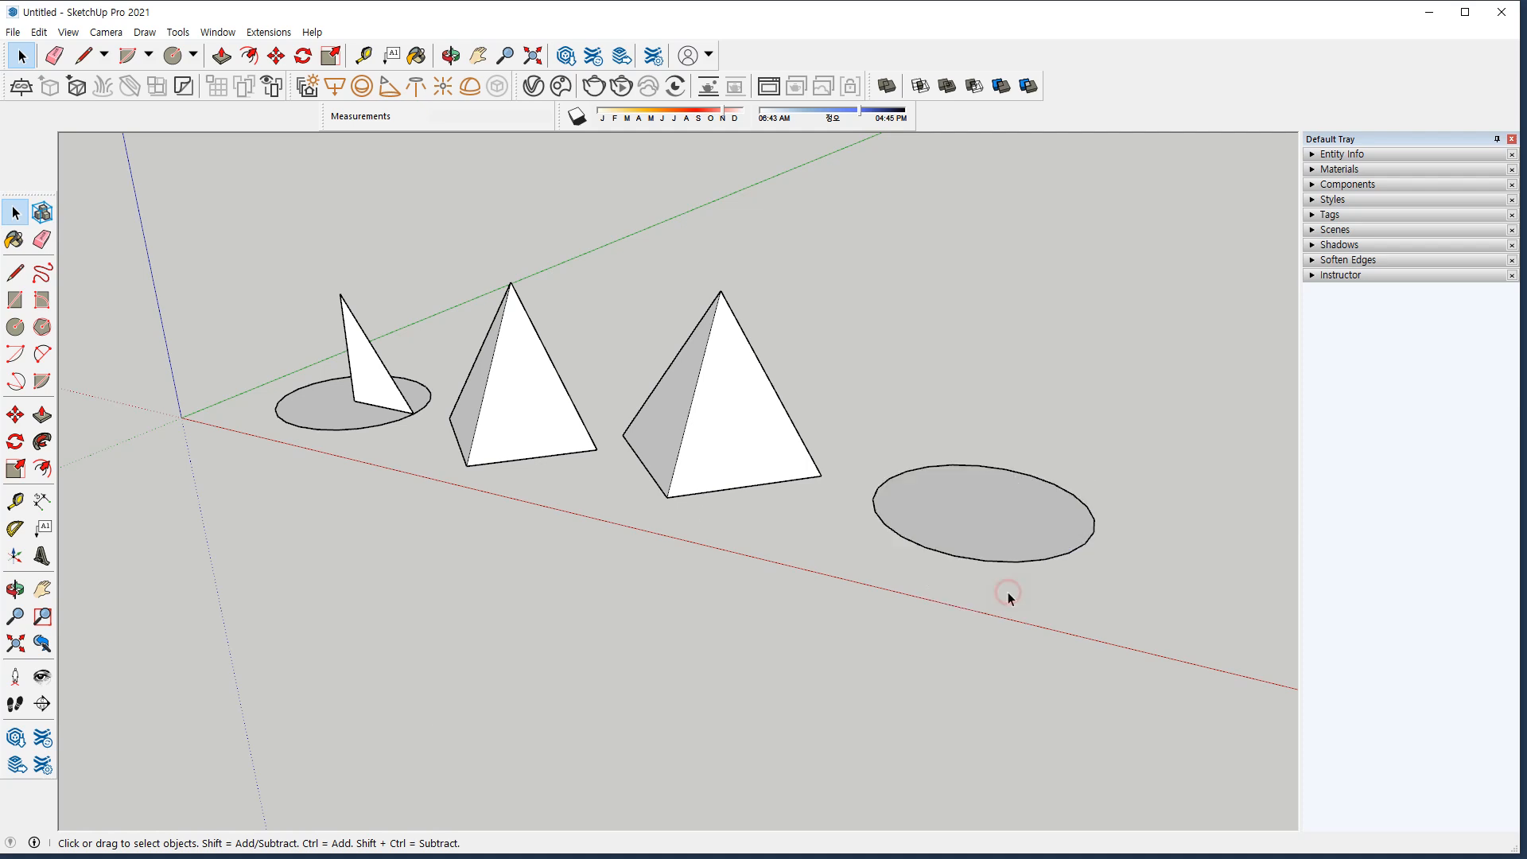
pyautogui.moveTo(1057, 675); pyautogui.dragTo(236, 224)
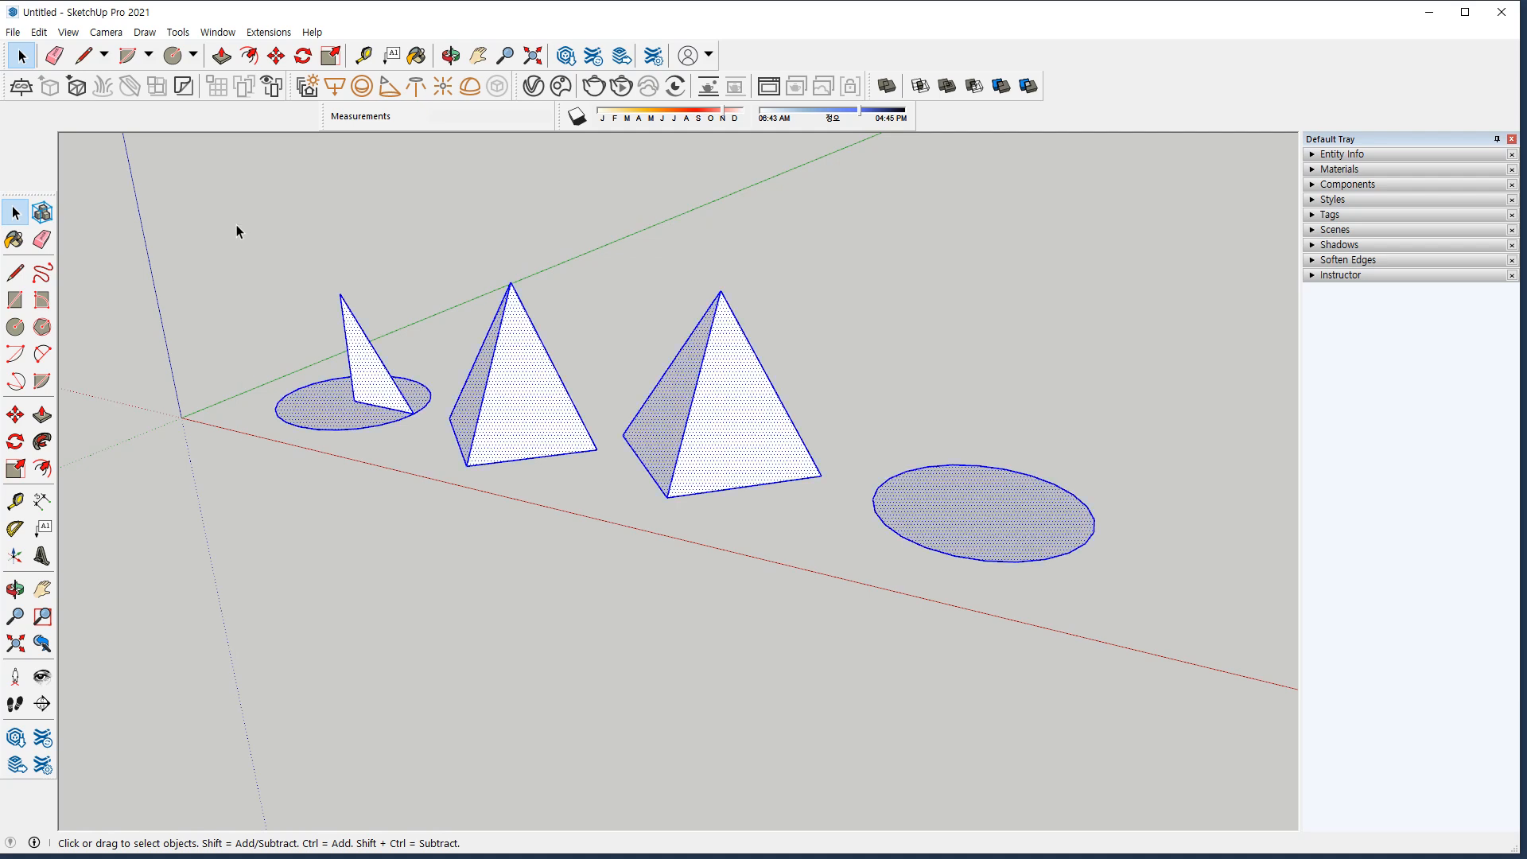
pyautogui.press('Delete')
# Draw a horizontal circle near the origin and a vertical circle directly above its centre.
pyautogui.moveTo(467, 460); pyautogui.dragTo(656, 493, button='middle')
pyautogui.press('c')
pyautogui.click(704, 462)
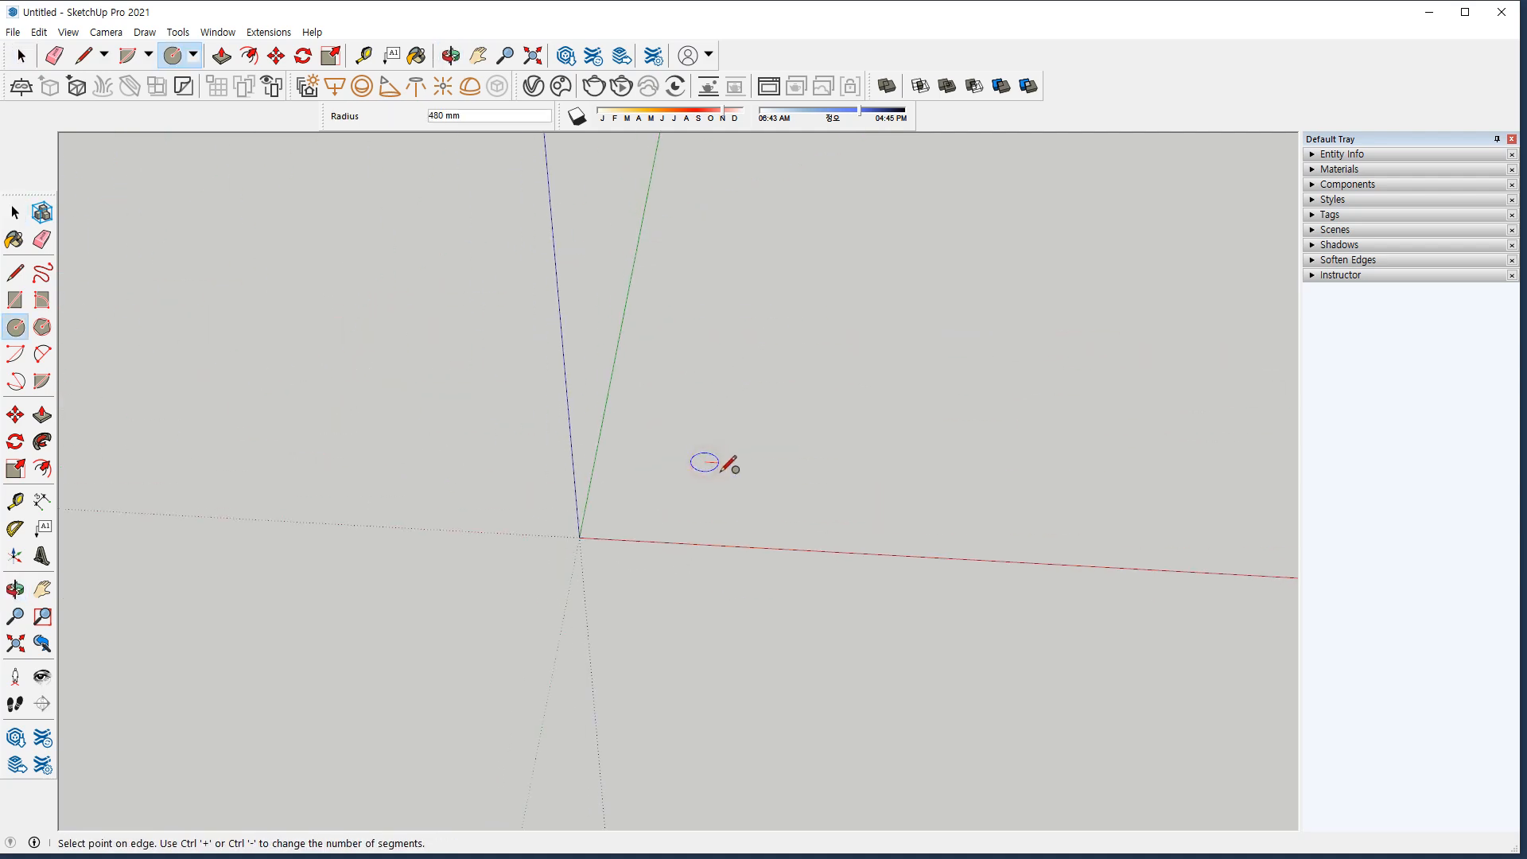
pyautogui.click(779, 458)
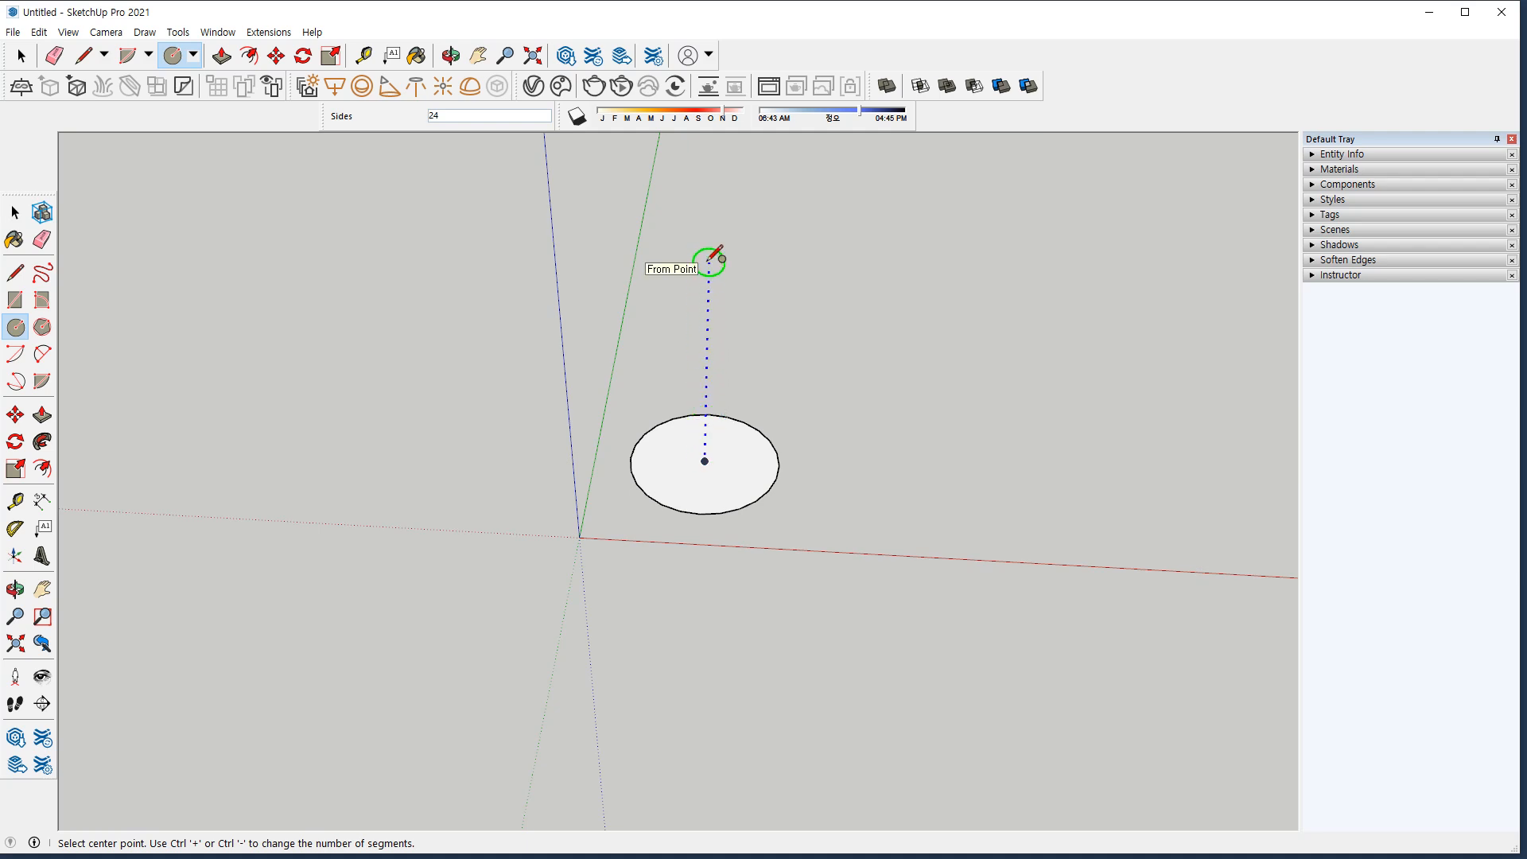
pyautogui.click(707, 261)
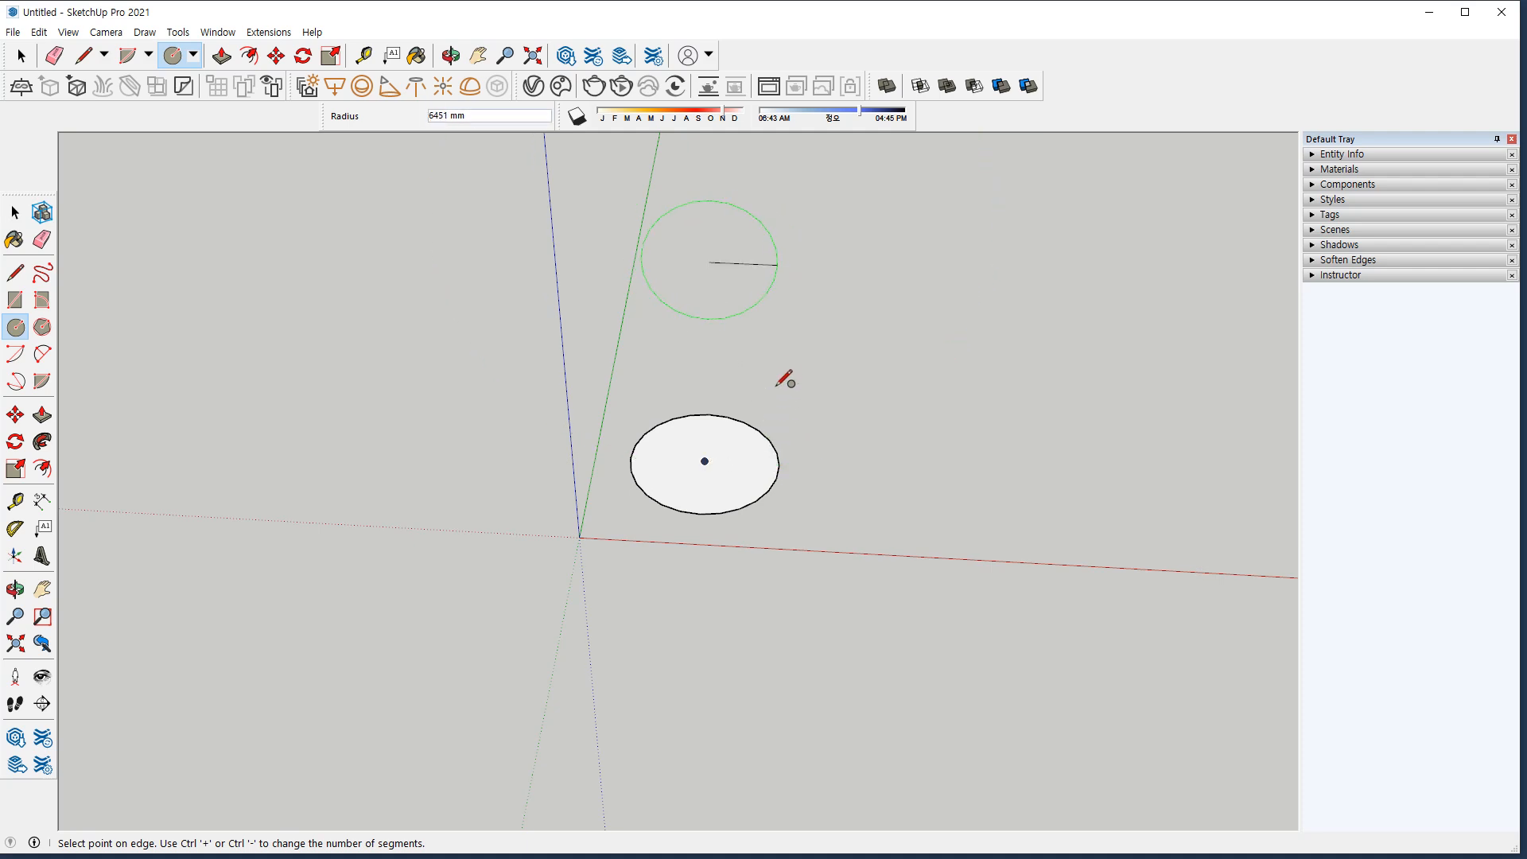
pyautogui.click(784, 263)
# Split the vertical circle with a vertical line about 4386 mm long through its centre and erase one half.
pyautogui.press('l')
pyautogui.click(710, 195)
pyautogui.click(707, 324)
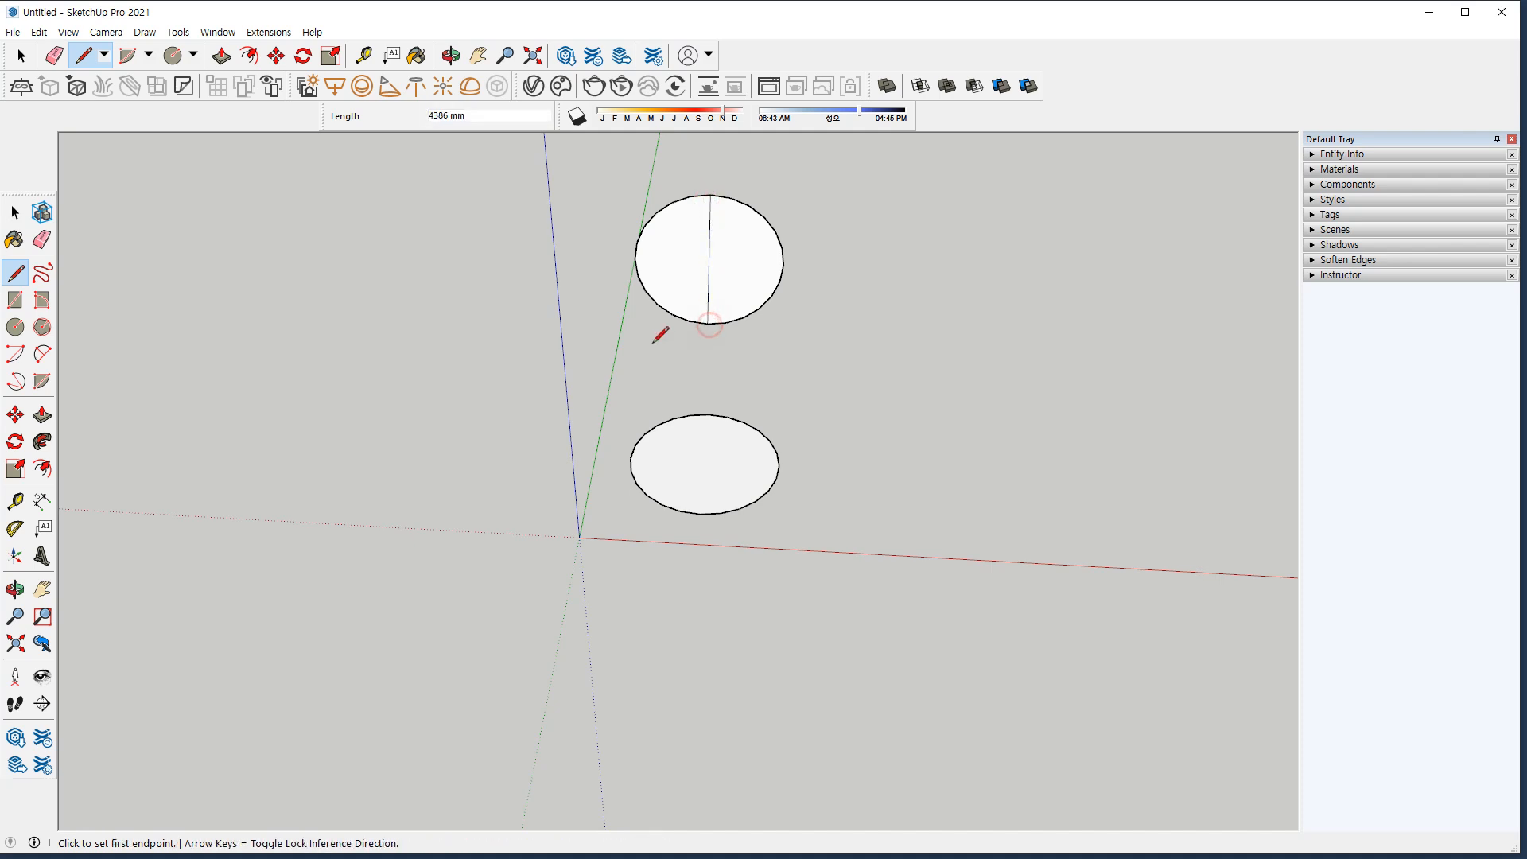
pyautogui.press('space')
pyautogui.press('e')
pyautogui.click(667, 326)
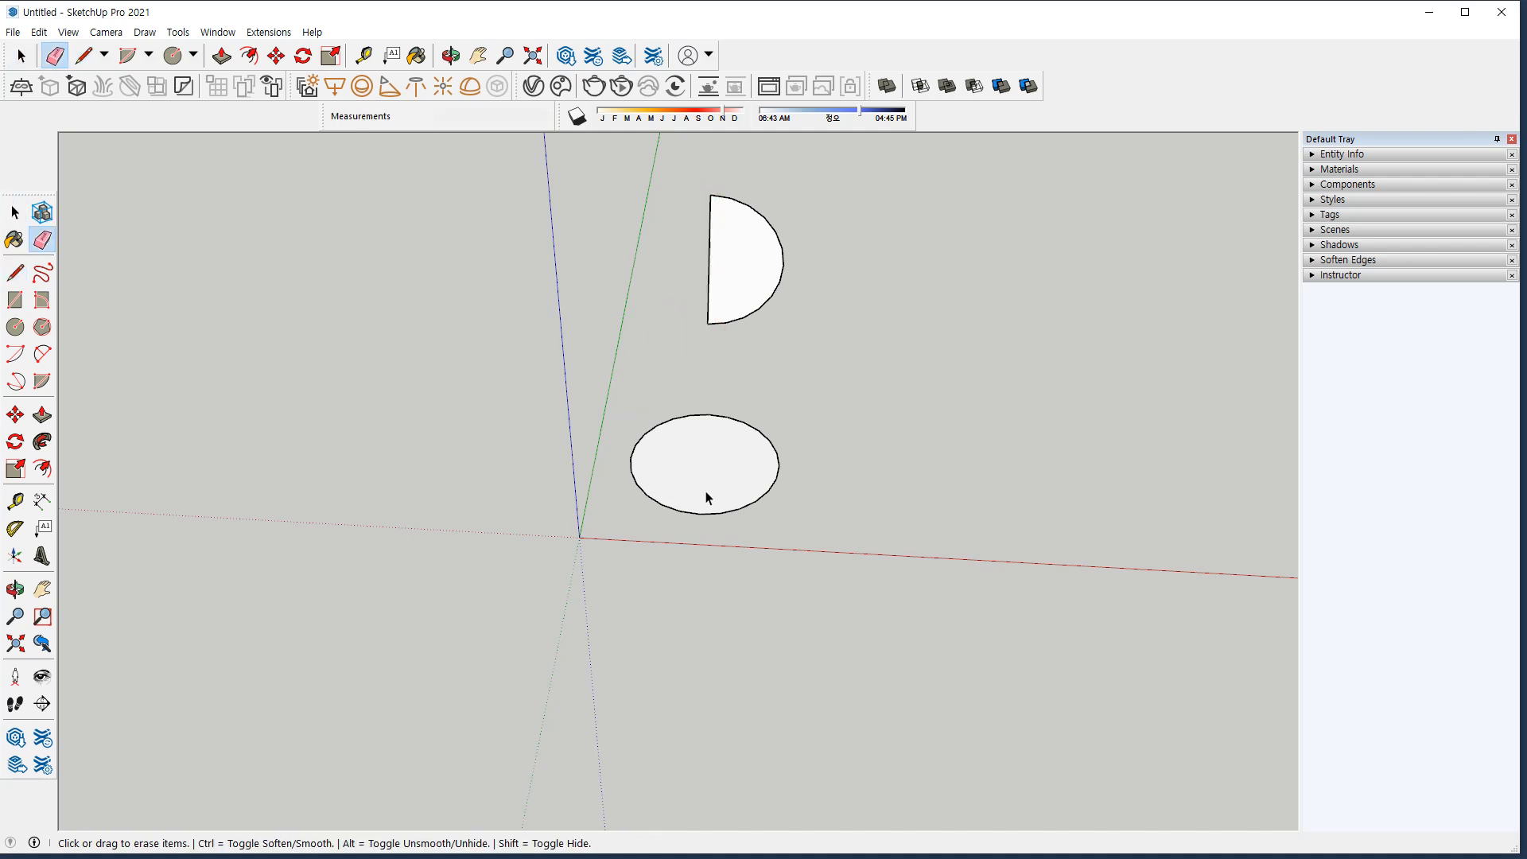
# Sweep the half circle around the horizontal circle with Follow Me to form a sphere, and select the sphere.
pyautogui.press('space')
pyautogui.doubleClick(781, 479)
pyautogui.click(43, 442)
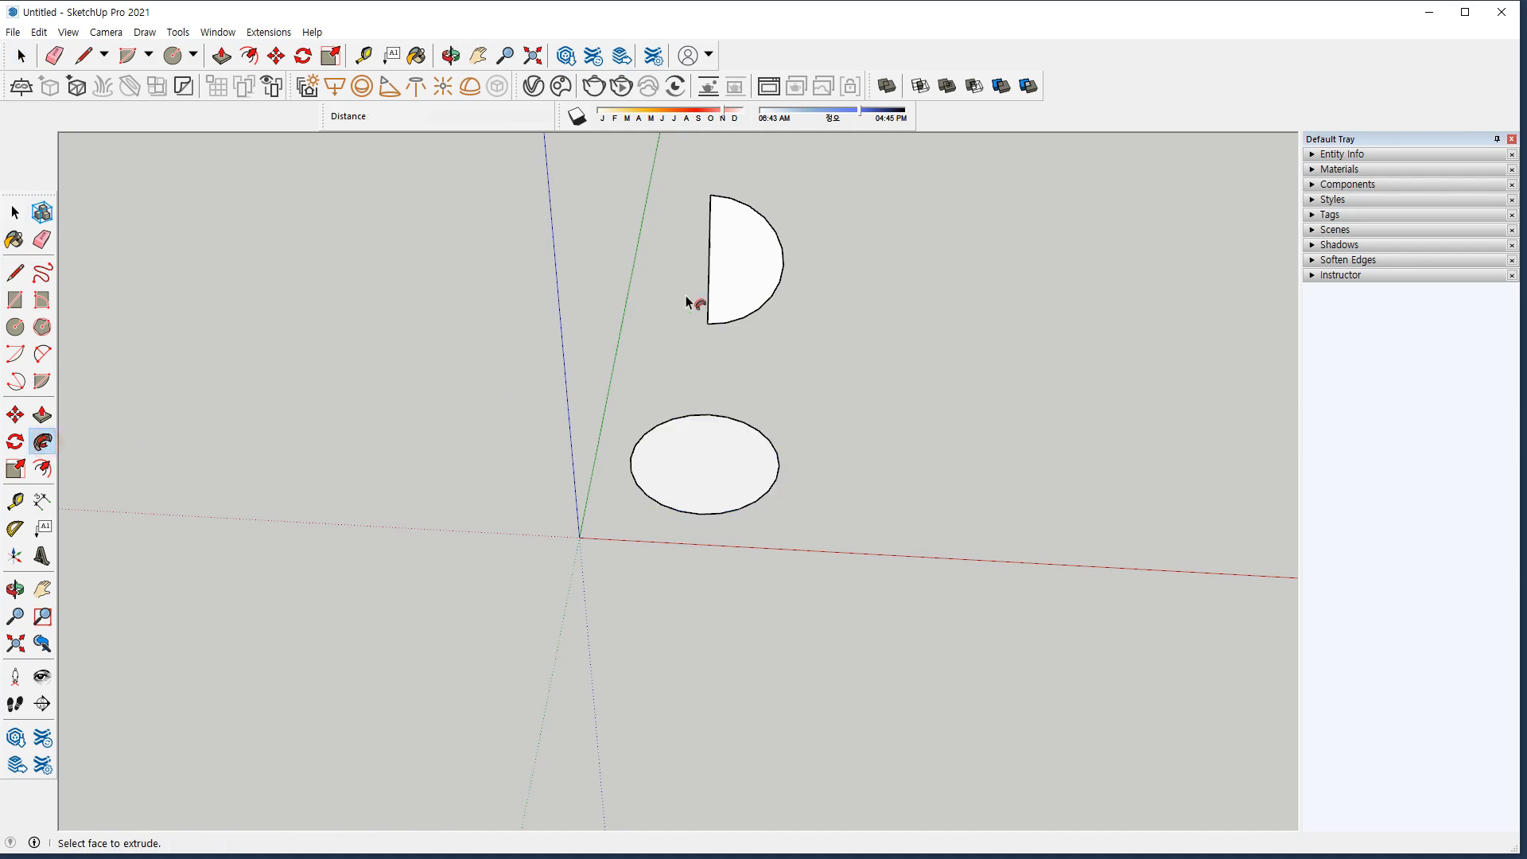
pyautogui.click(767, 280)
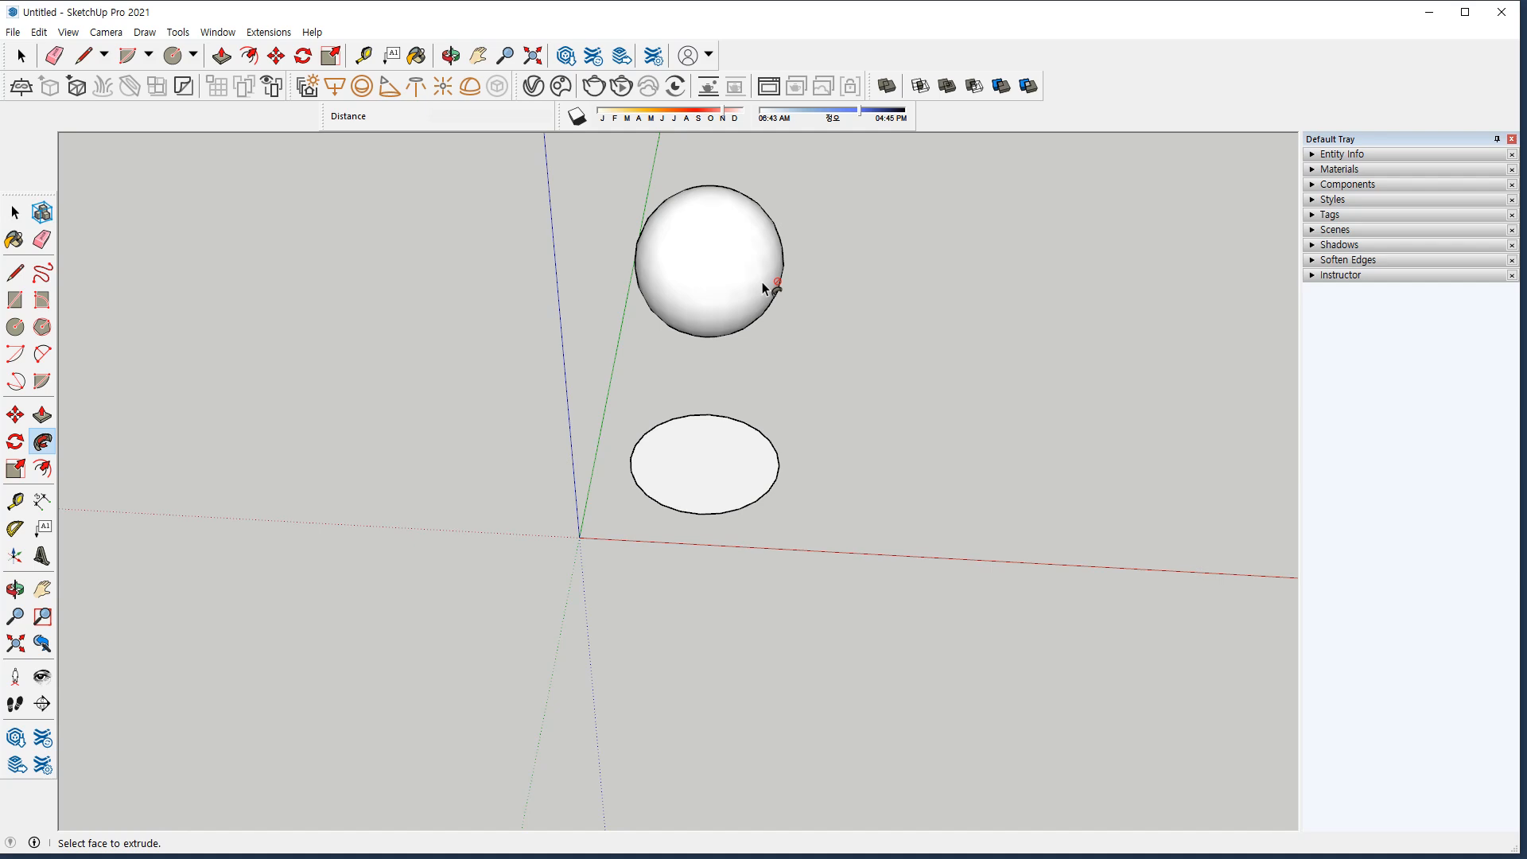
pyautogui.keyDown('shift'); pyautogui.moveTo(895, 470); pyautogui.dragTo(703, 467, button='middle'); pyautogui.keyUp('shift')
pyautogui.press('space')
pyautogui.click(442, 265)
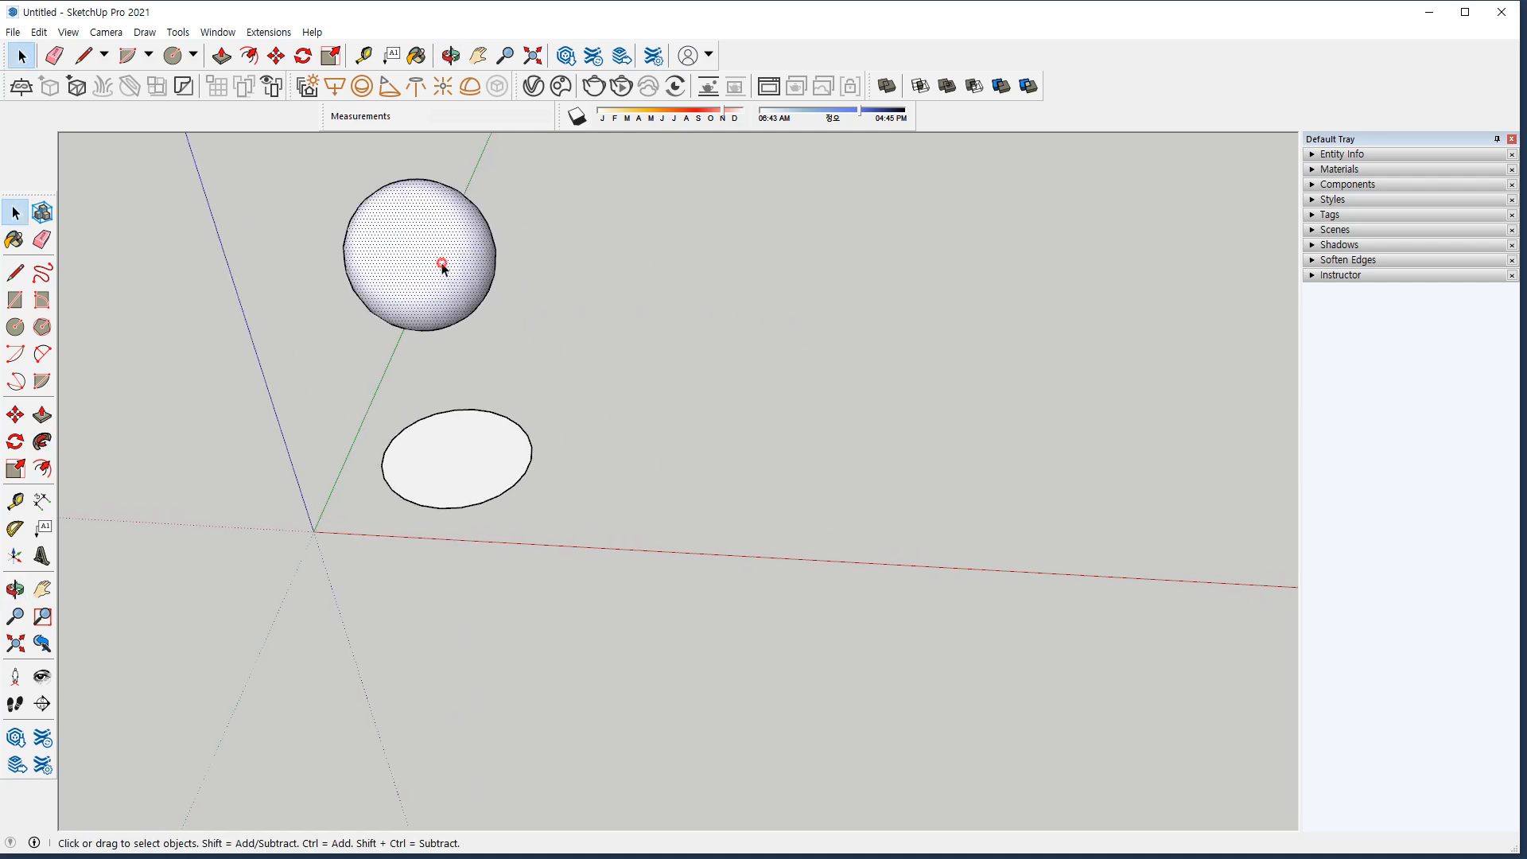
# Draw a closed upright right triangle above the sphere with a vertical edge and a base edge along the red axis.
pyautogui.press('l')
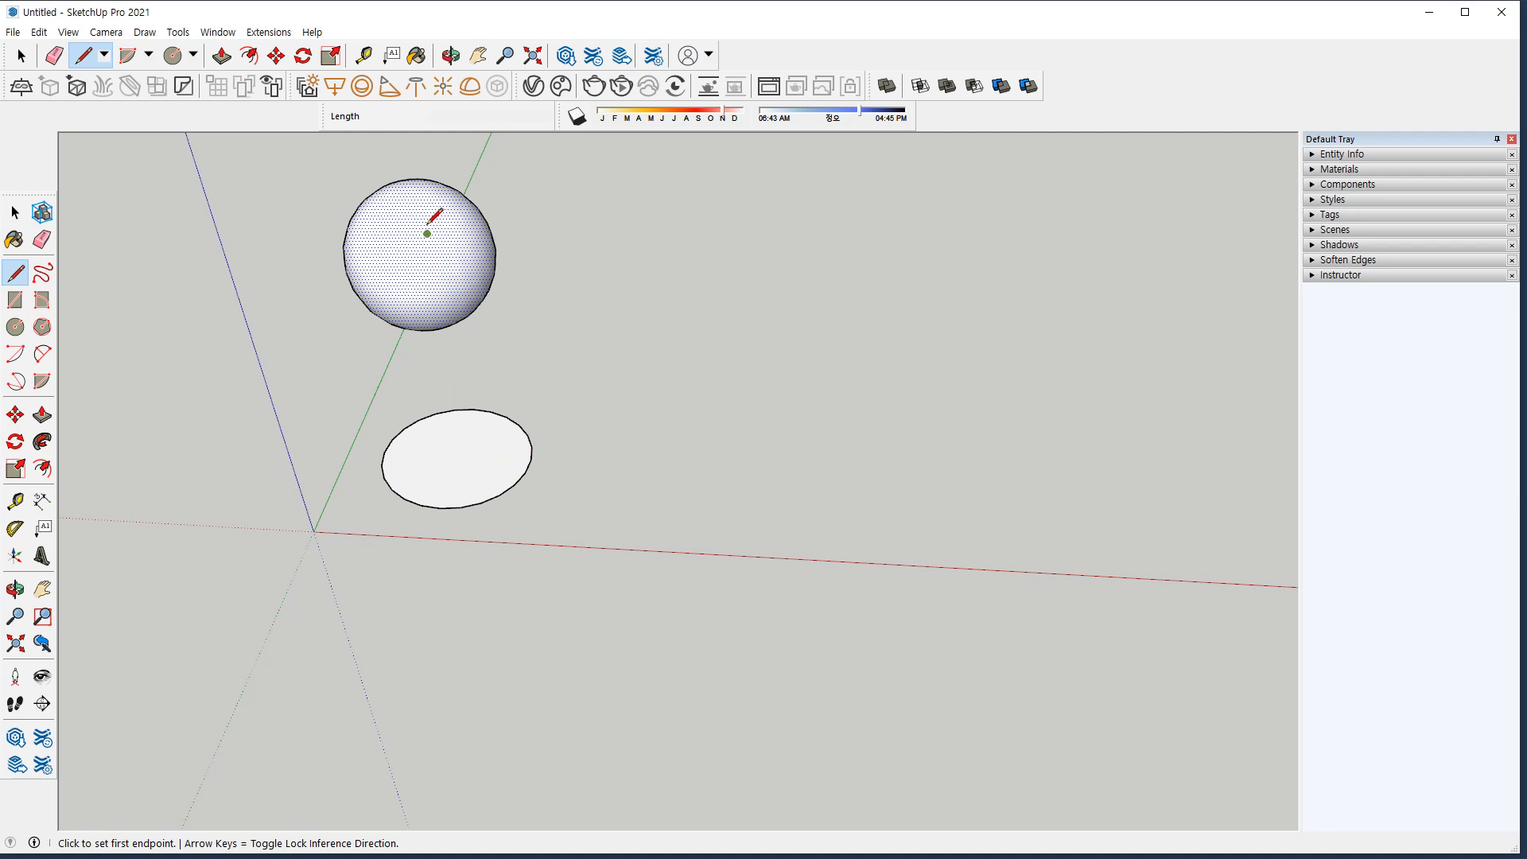
pyautogui.moveTo(429, 223); pyautogui.dragTo(480, 435, button='middle')
pyautogui.click(446, 370)
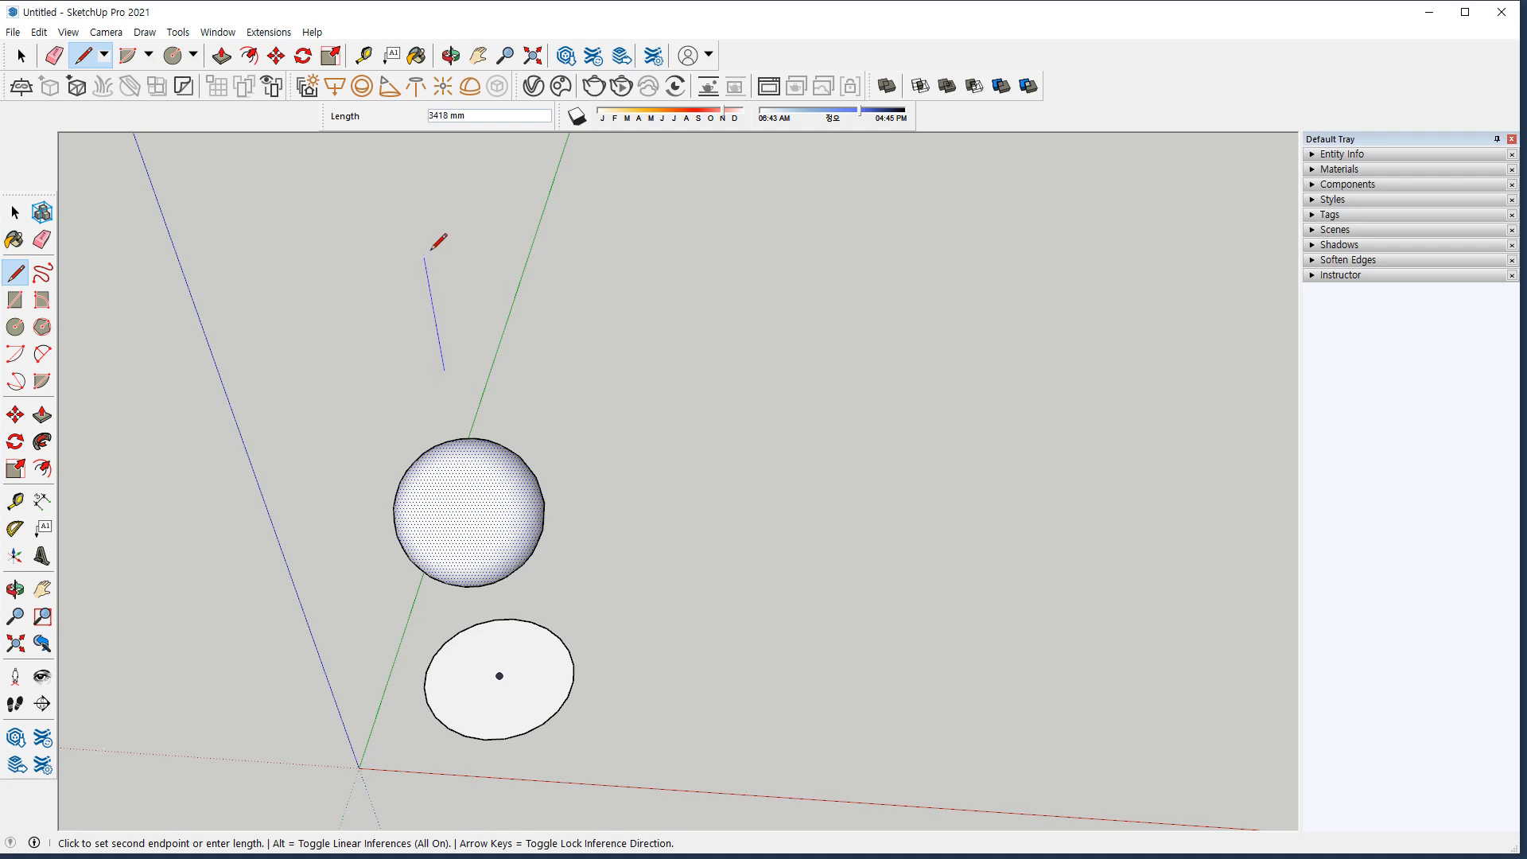
pyautogui.click(417, 217)
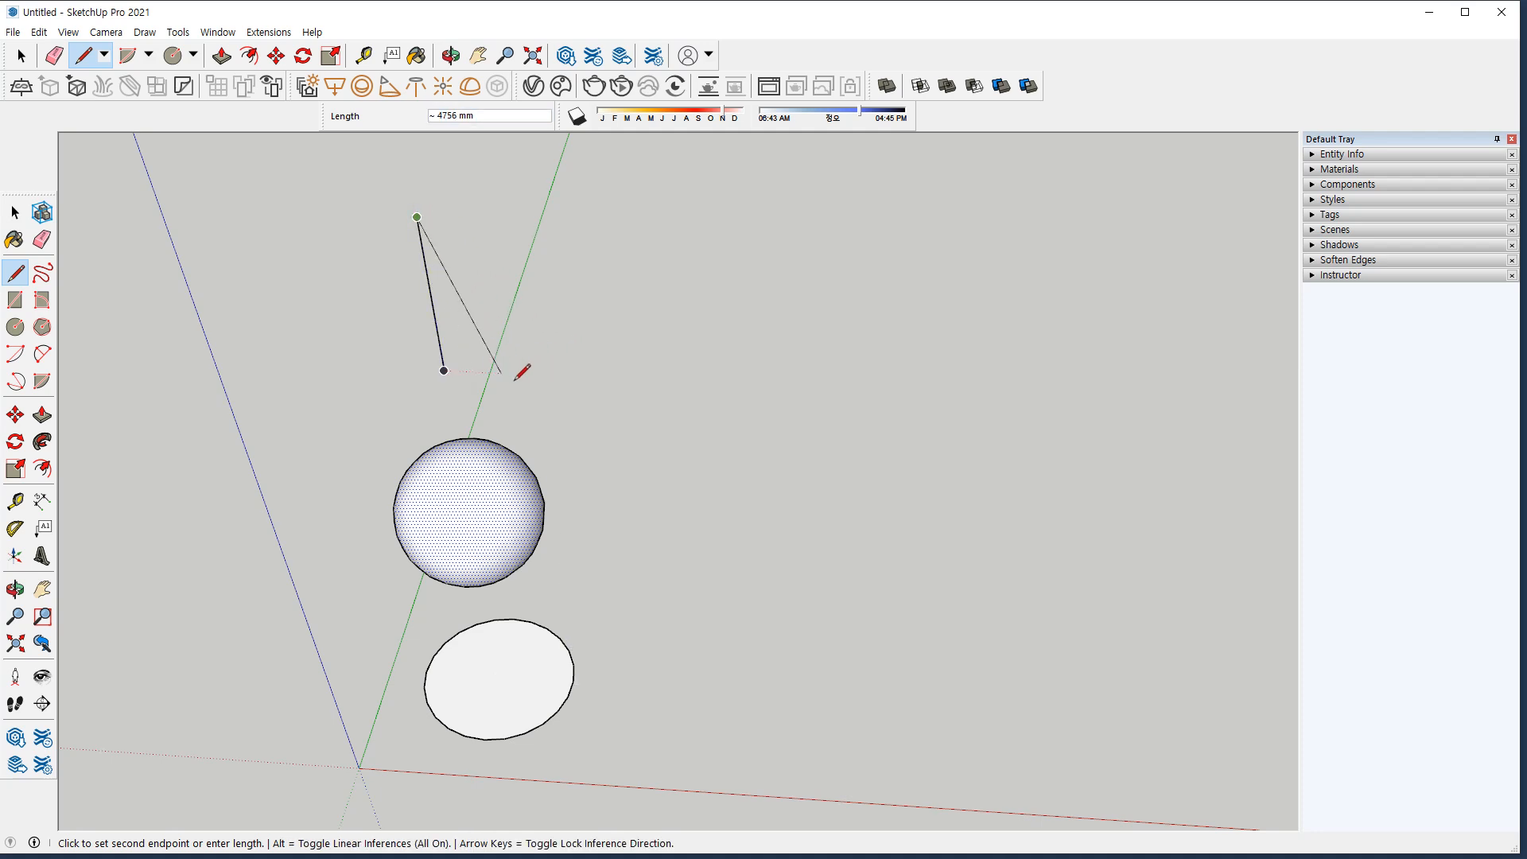
pyautogui.click(541, 374)
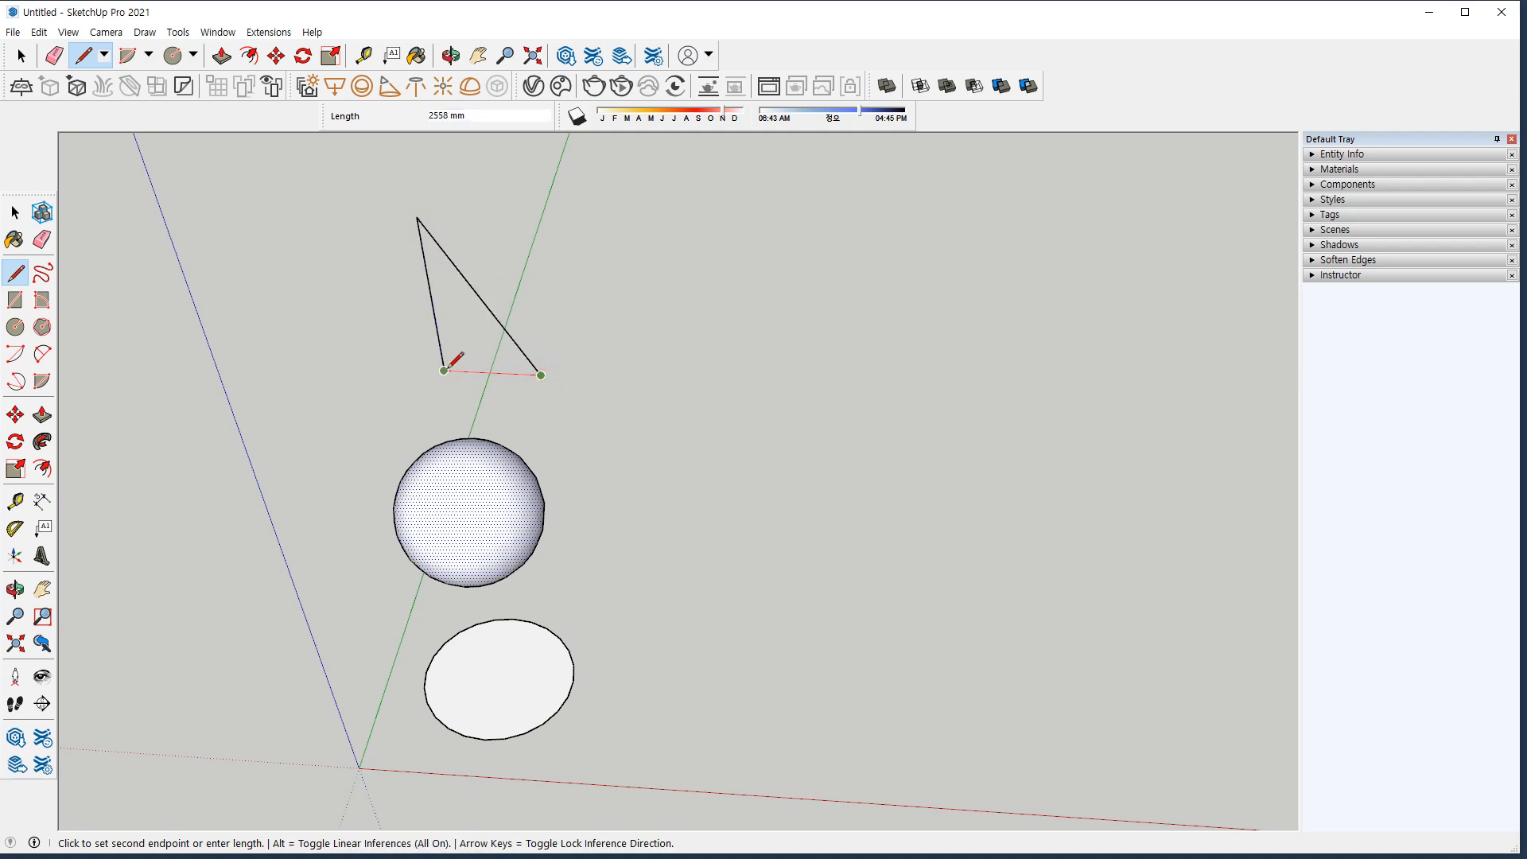
pyautogui.click(444, 371)
# Sweep the triangle around the horizontal circle with Follow Me to form a cone.
pyautogui.press('space')
pyautogui.click(547, 691)
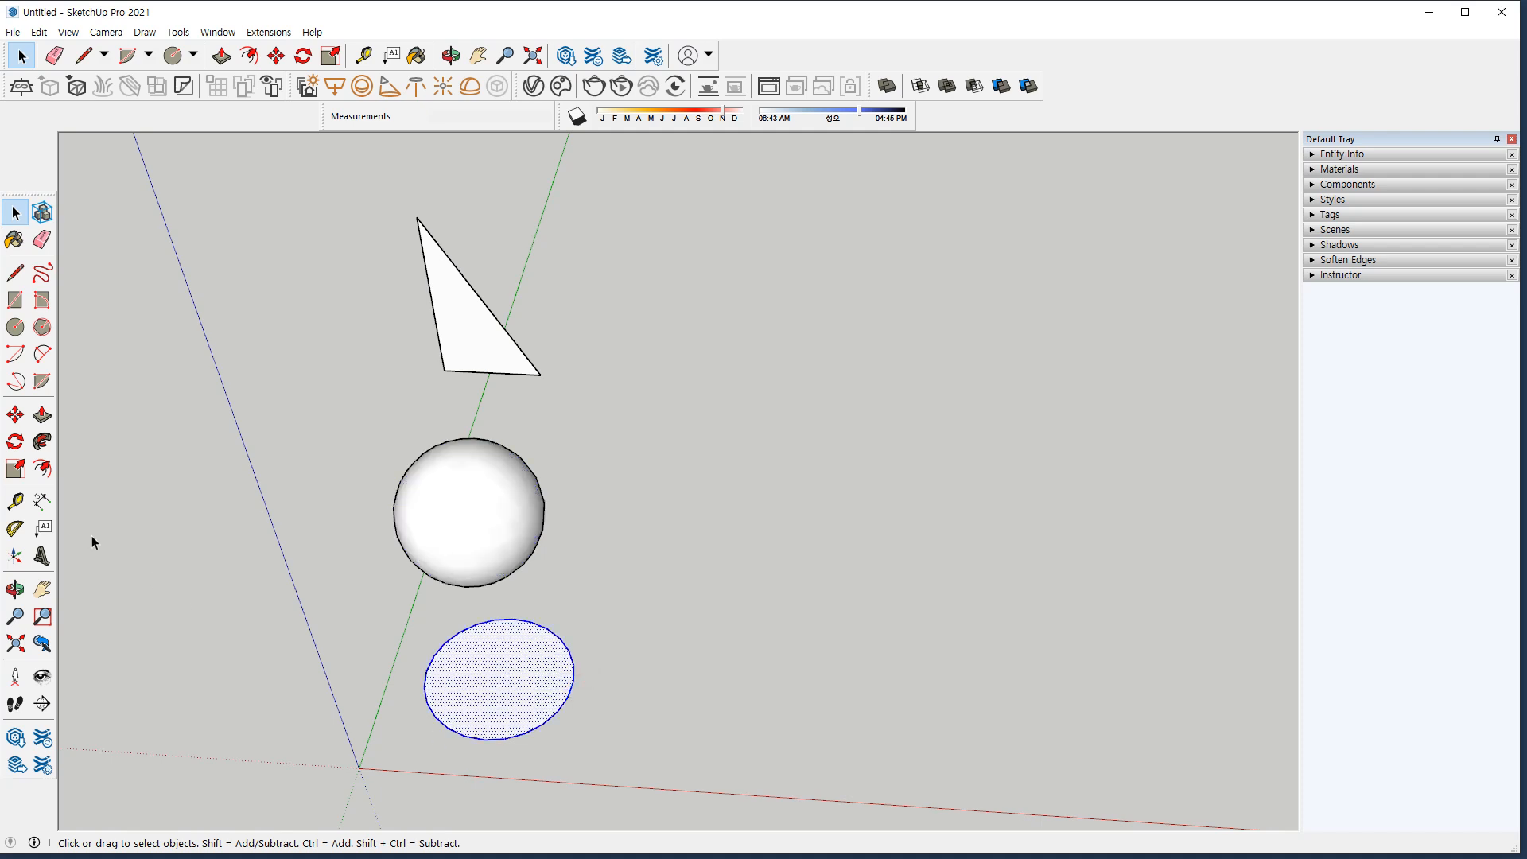
pyautogui.click(42, 442)
pyautogui.click(486, 335)
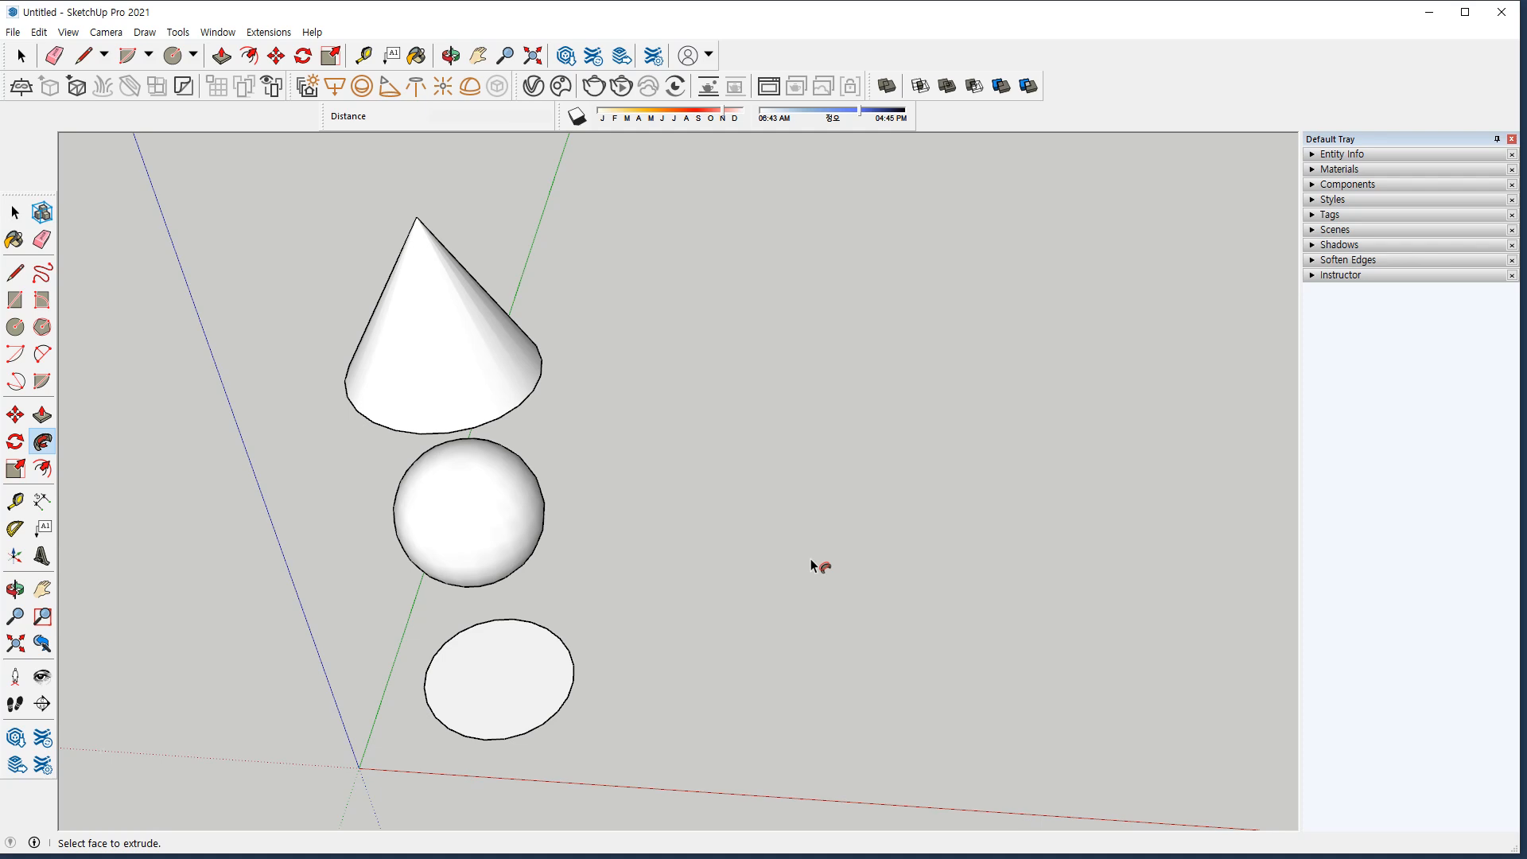
# Examine how the cone and sphere sit relative to the circle used as their path, from below and above.
pyautogui.moveTo(643, 605); pyautogui.dragTo(535, 183, button='middle')
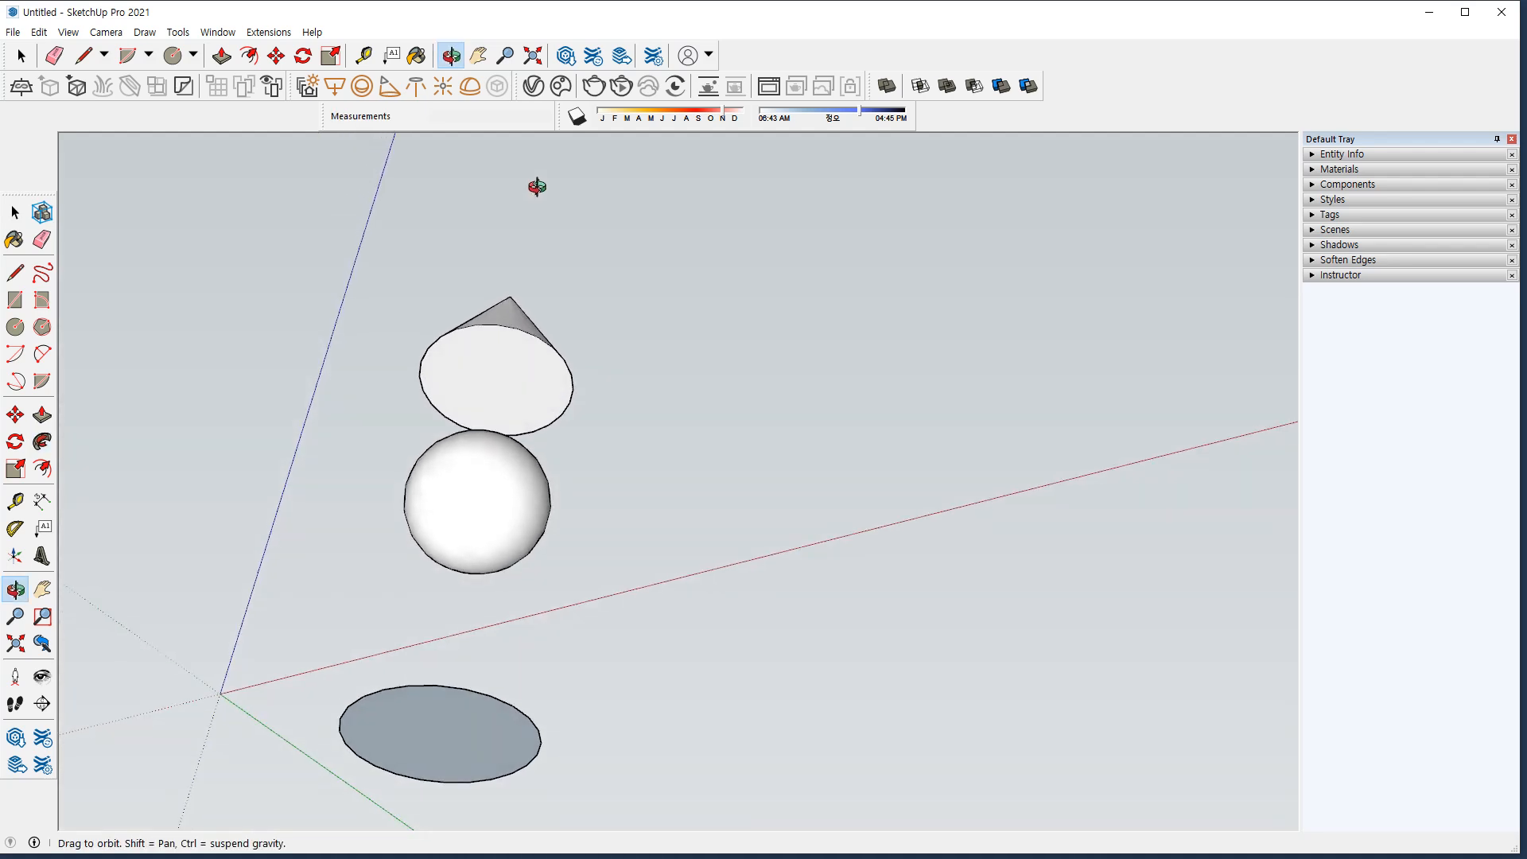
pyautogui.moveTo(368, 617); pyautogui.dragTo(397, 855)
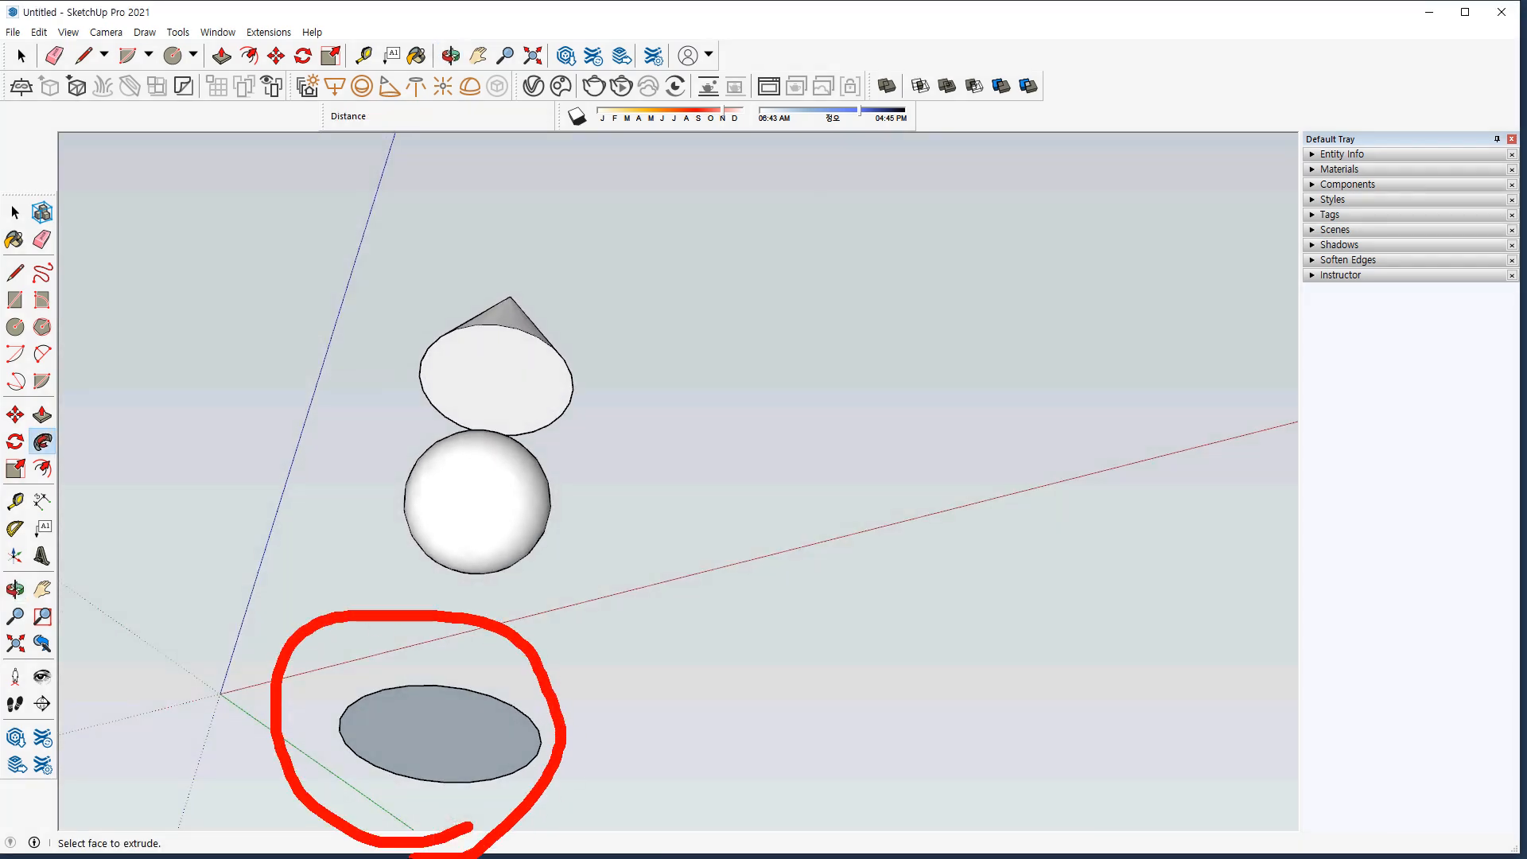
pyautogui.moveTo(524, 517)
pyautogui.mouseDown()
pyautogui.moveTo(394, 588)
pyautogui.moveTo(581, 527)
pyautogui.moveTo(480, 608)
pyautogui.mouseUp()
pyautogui.press('Escape')
pyautogui.moveTo(620, 470); pyautogui.dragTo(629, 579, button='middle')
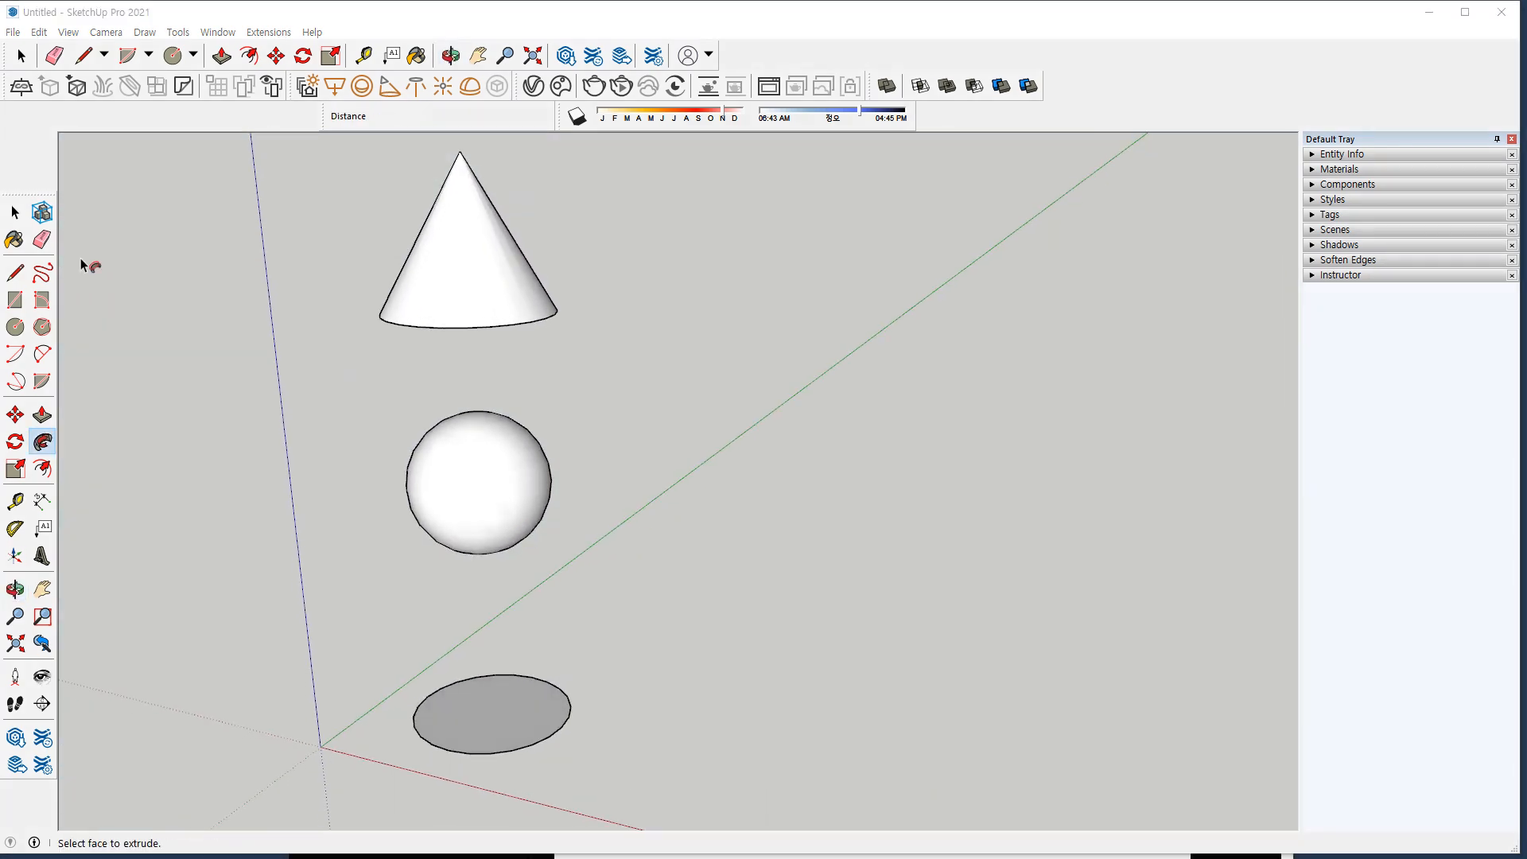
pyautogui.click(14, 213)
pyautogui.click(634, 628)
pyautogui.moveTo(634, 769); pyautogui.dragTo(318, 240)
pyautogui.click(817, 359)
pyautogui.moveTo(642, 343); pyautogui.dragTo(727, 643, button='middle')
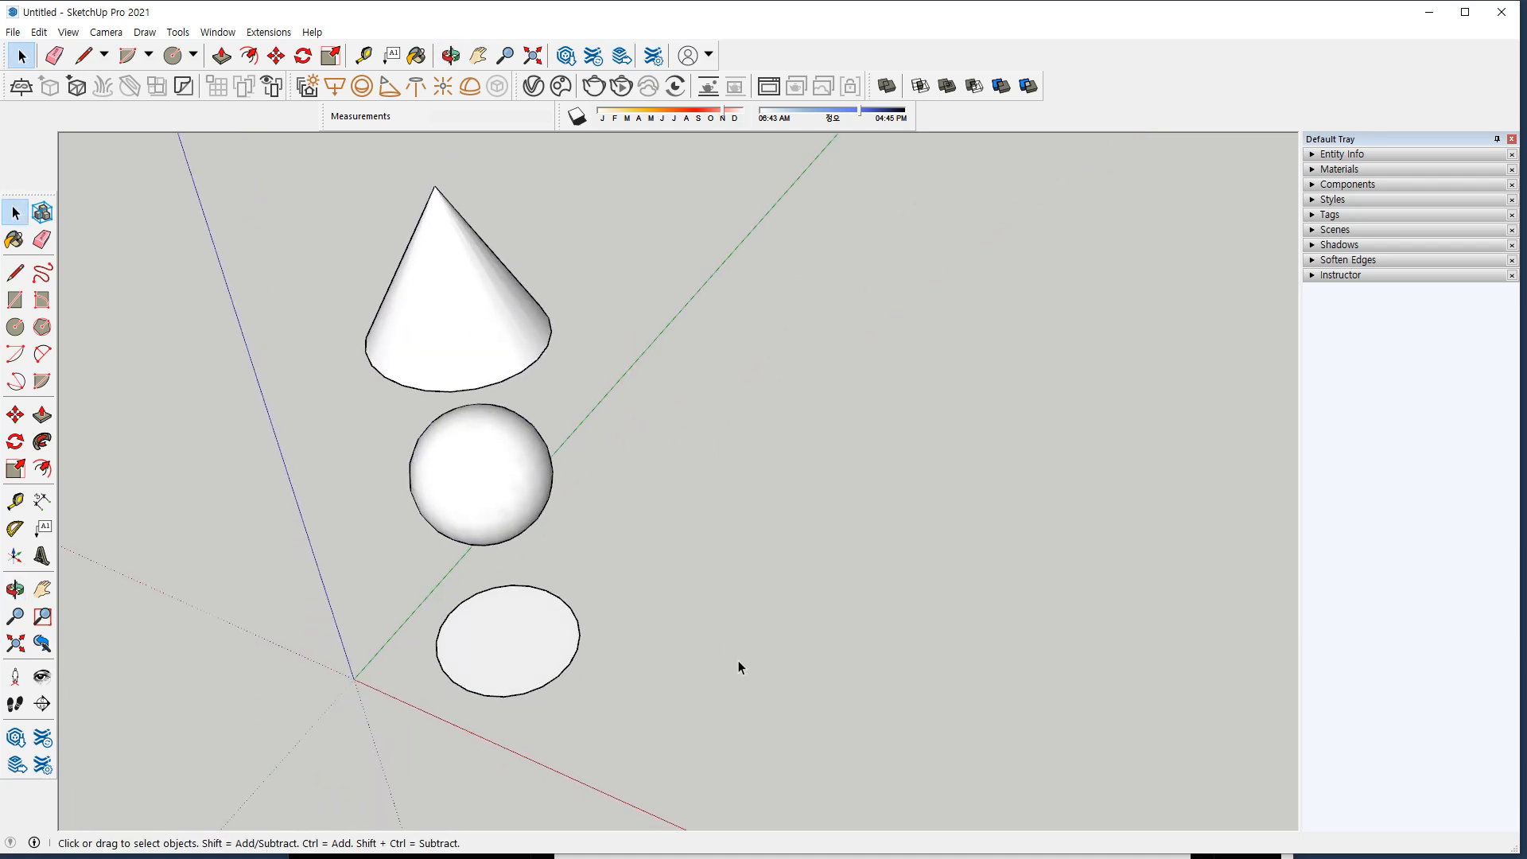
# Delete the cone, the sphere and the path circle.
pyautogui.moveTo(194, 209); pyautogui.dragTo(183, 235)
pyautogui.press('Delete')
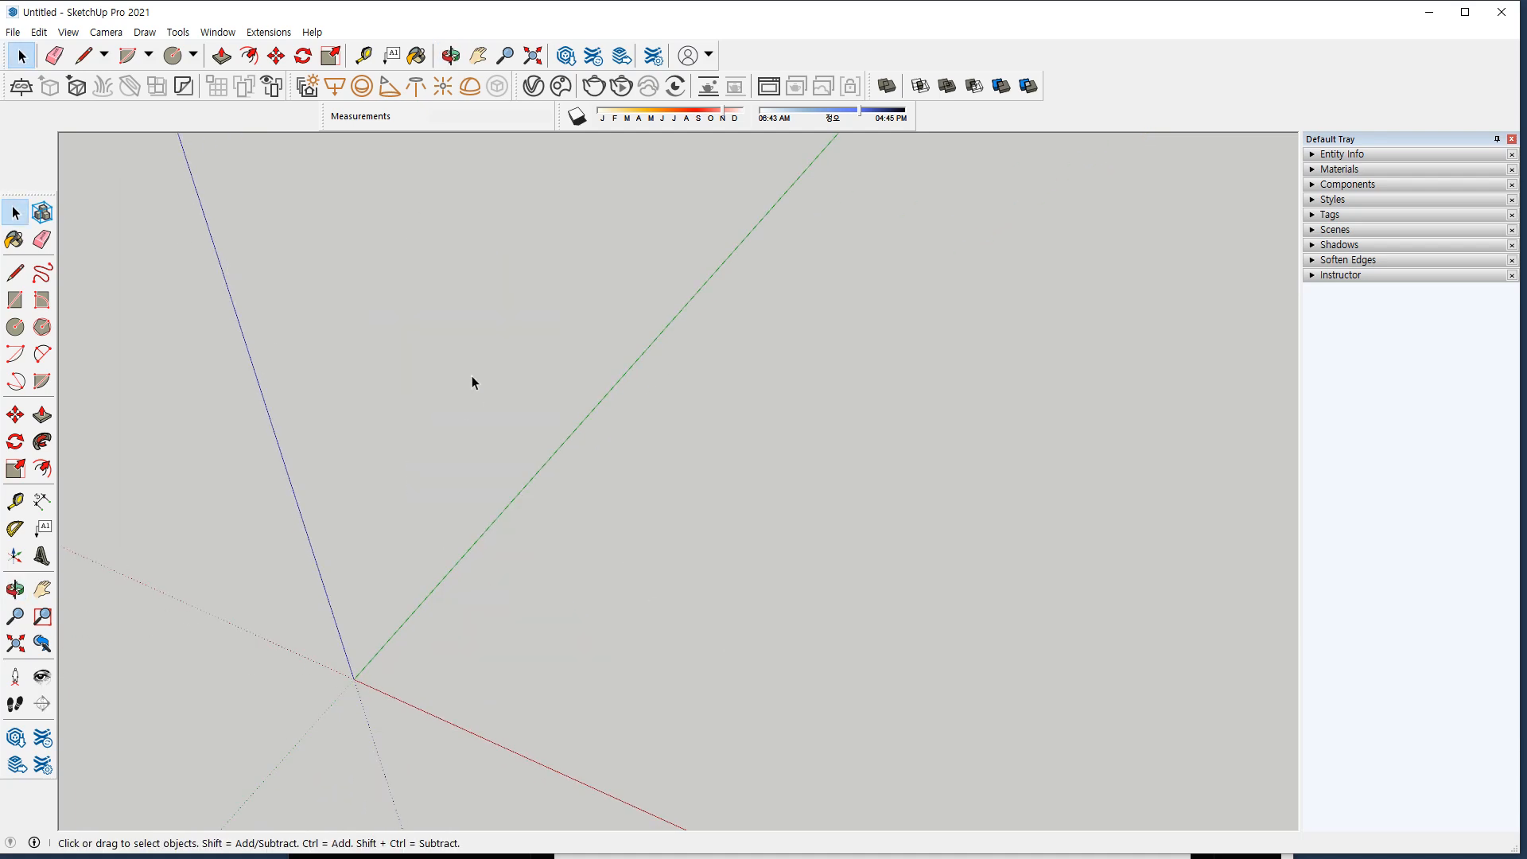
pyautogui.press('z')
pyautogui.press('space')
pyautogui.hotkey('shift', 'z')
# Draw a rectangle on the ground beside the origin and raise it into a box with Push/Pull.
pyautogui.moveTo(686, 504); pyautogui.dragTo(733, 497, button='middle')
pyautogui.press('r')
pyautogui.click(725, 480)
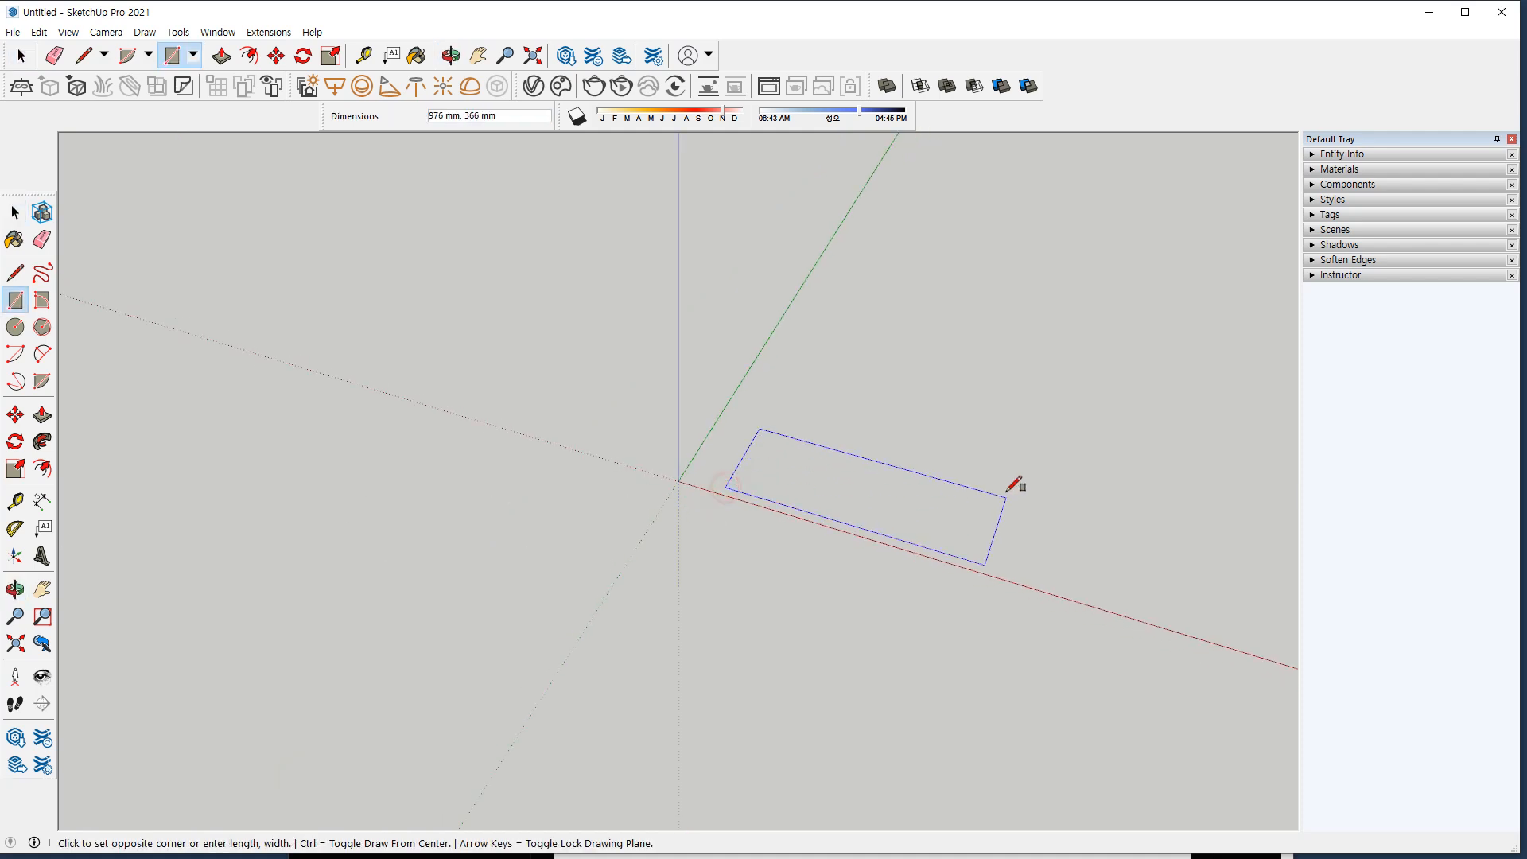
pyautogui.click(1077, 459)
pyautogui.press('p')
pyautogui.click(870, 507)
pyautogui.click(835, 372)
pyautogui.press('space')
pyautogui.moveTo(736, 517); pyautogui.dragTo(572, 549, button='middle')
pyautogui.moveTo(784, 553); pyautogui.dragTo(716, 540, button='middle')
pyautogui.keyDown('shift'); pyautogui.moveTo(716, 541); pyautogui.dragTo(828, 458, button='middle'); pyautogui.keyUp('shift')
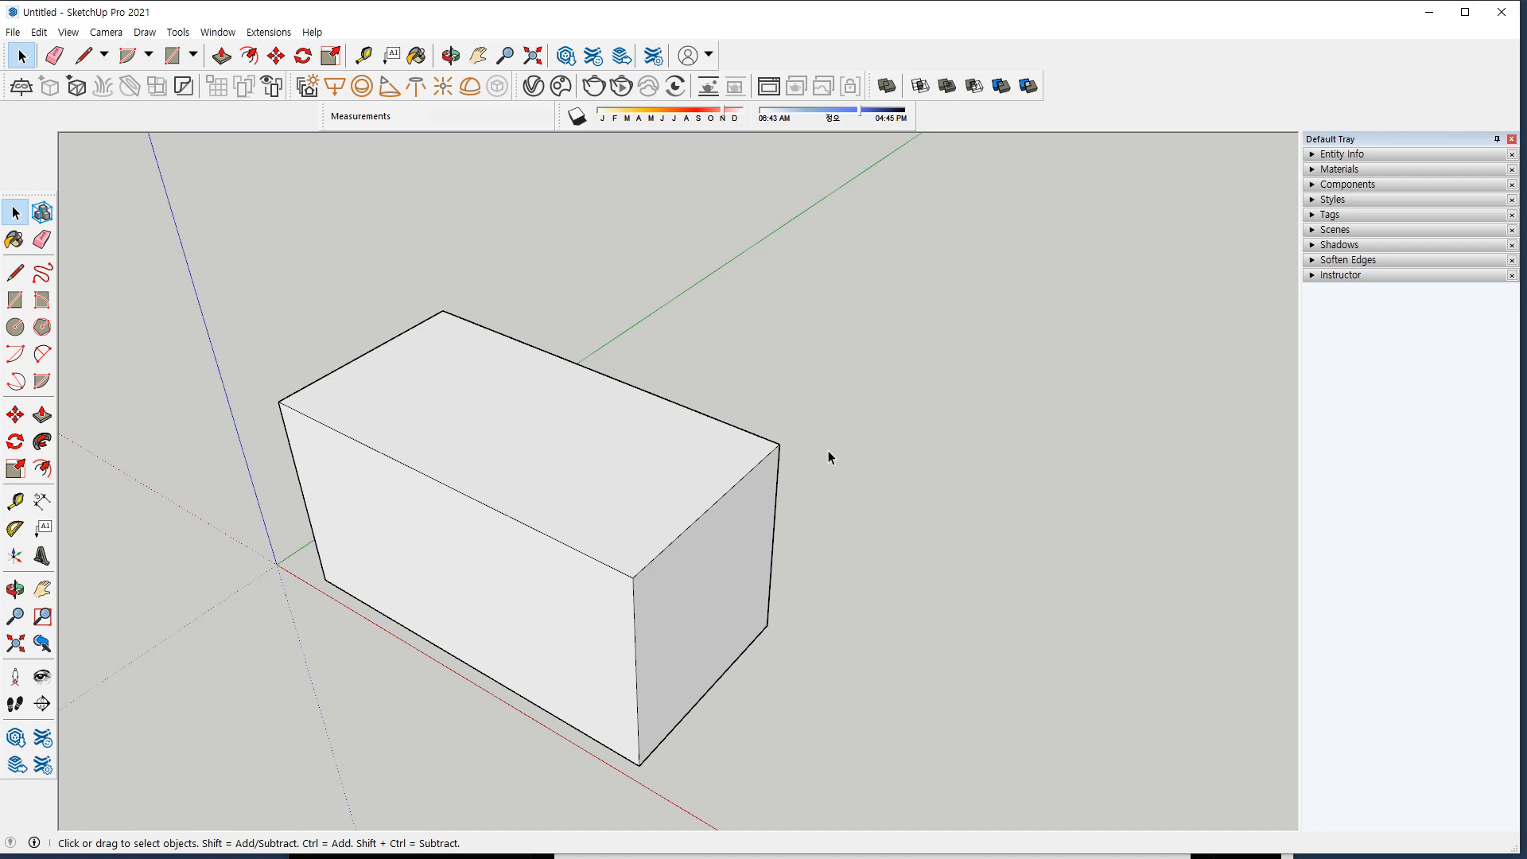
# Draw a rectangle from the box's top front edge across its top face and beyond the rear edge.
pyautogui.press('r')
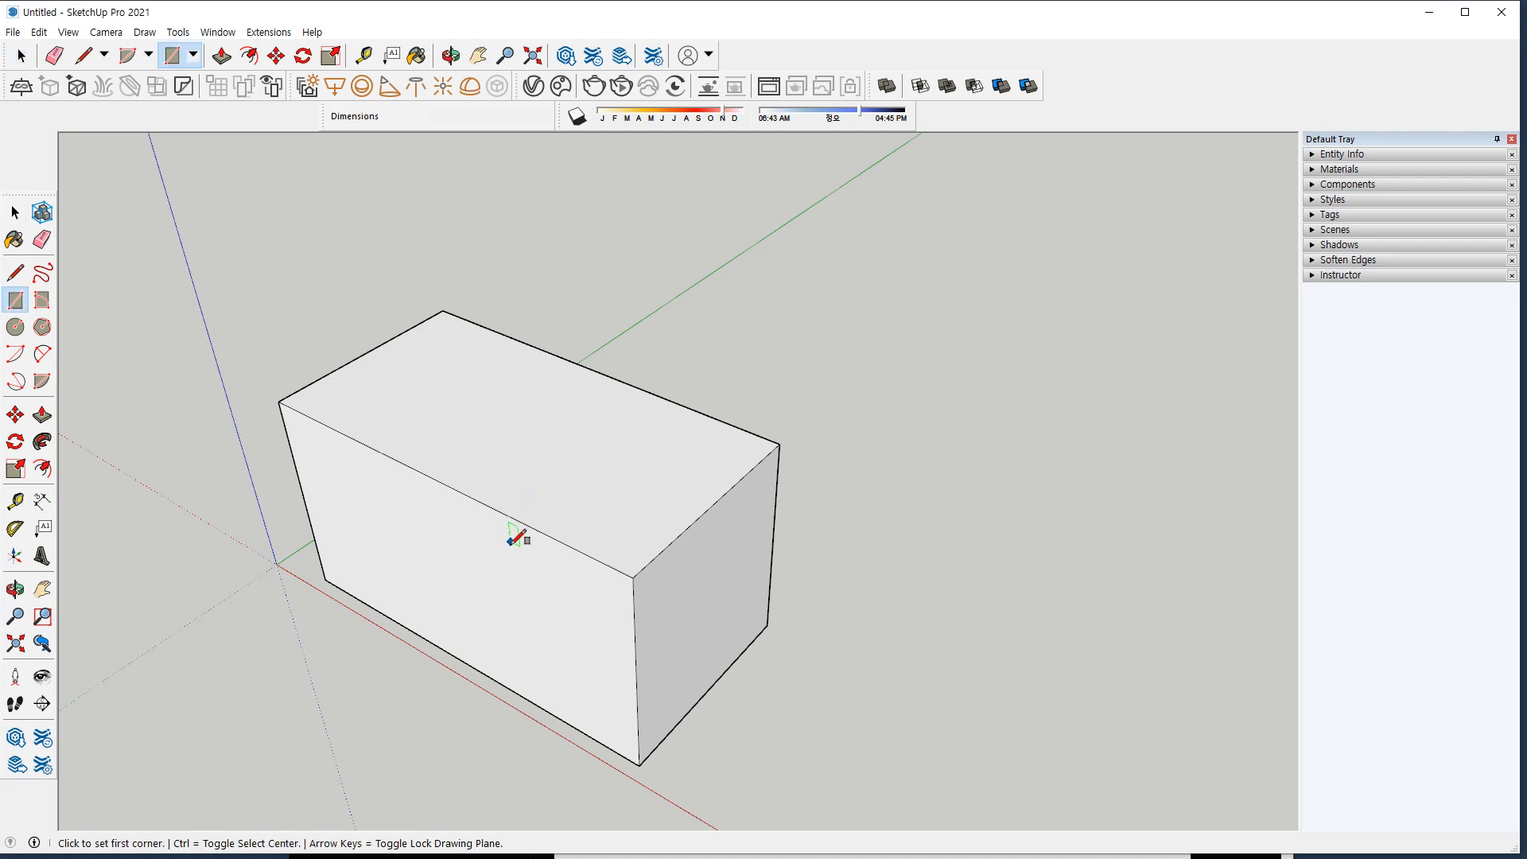
pyautogui.click(521, 519)
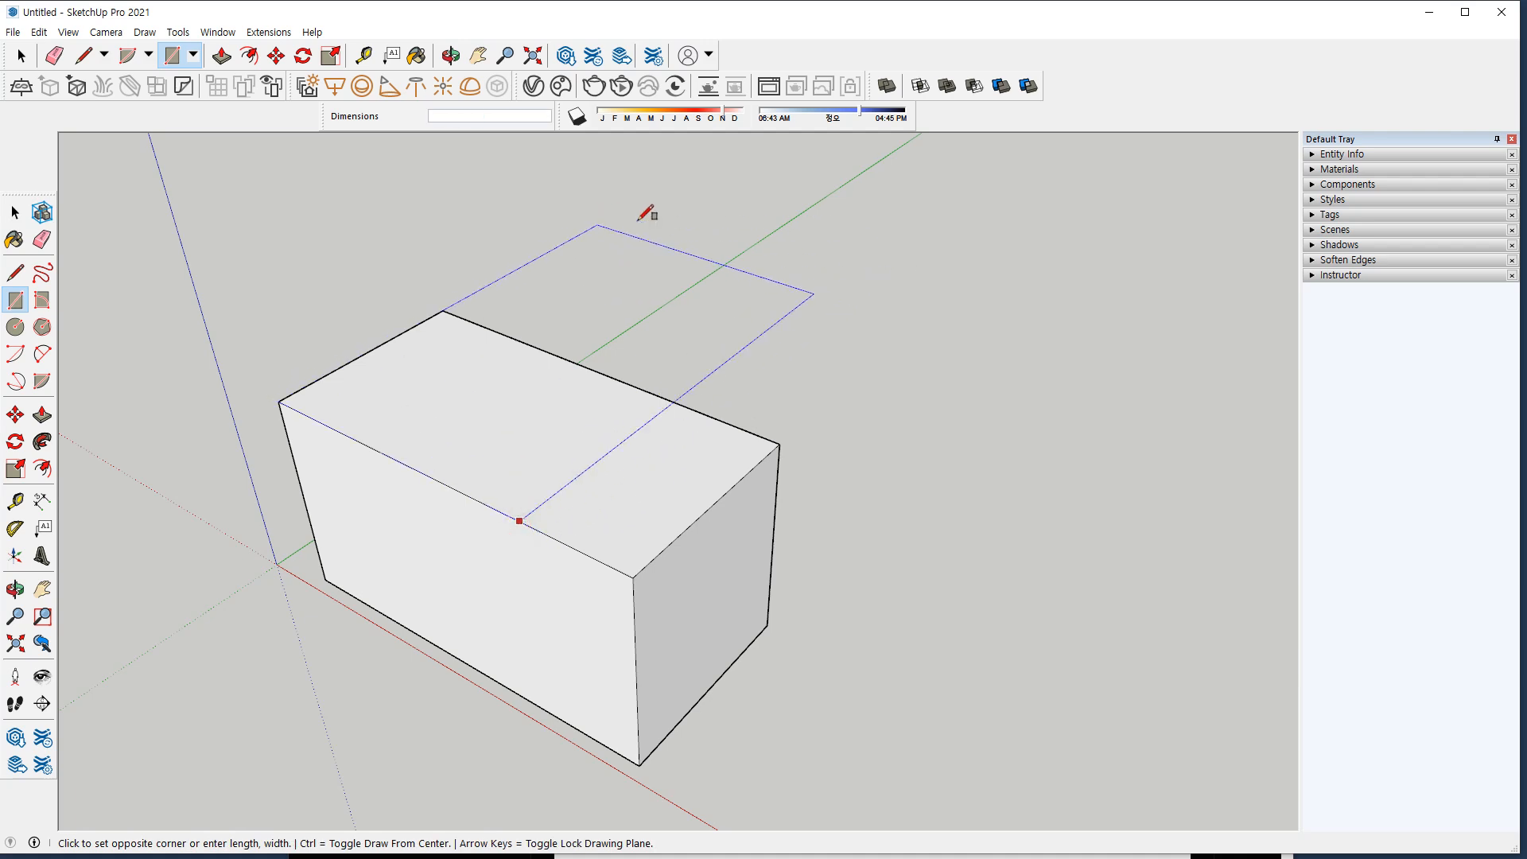
pyautogui.click(735, 211)
# Pull the rectangle's overhanging part up into a block and push its part on the box down 160 mm.
pyautogui.press('p')
pyautogui.click(661, 334)
pyautogui.click(641, 238)
pyautogui.click(507, 458)
pyautogui.click(480, 497)
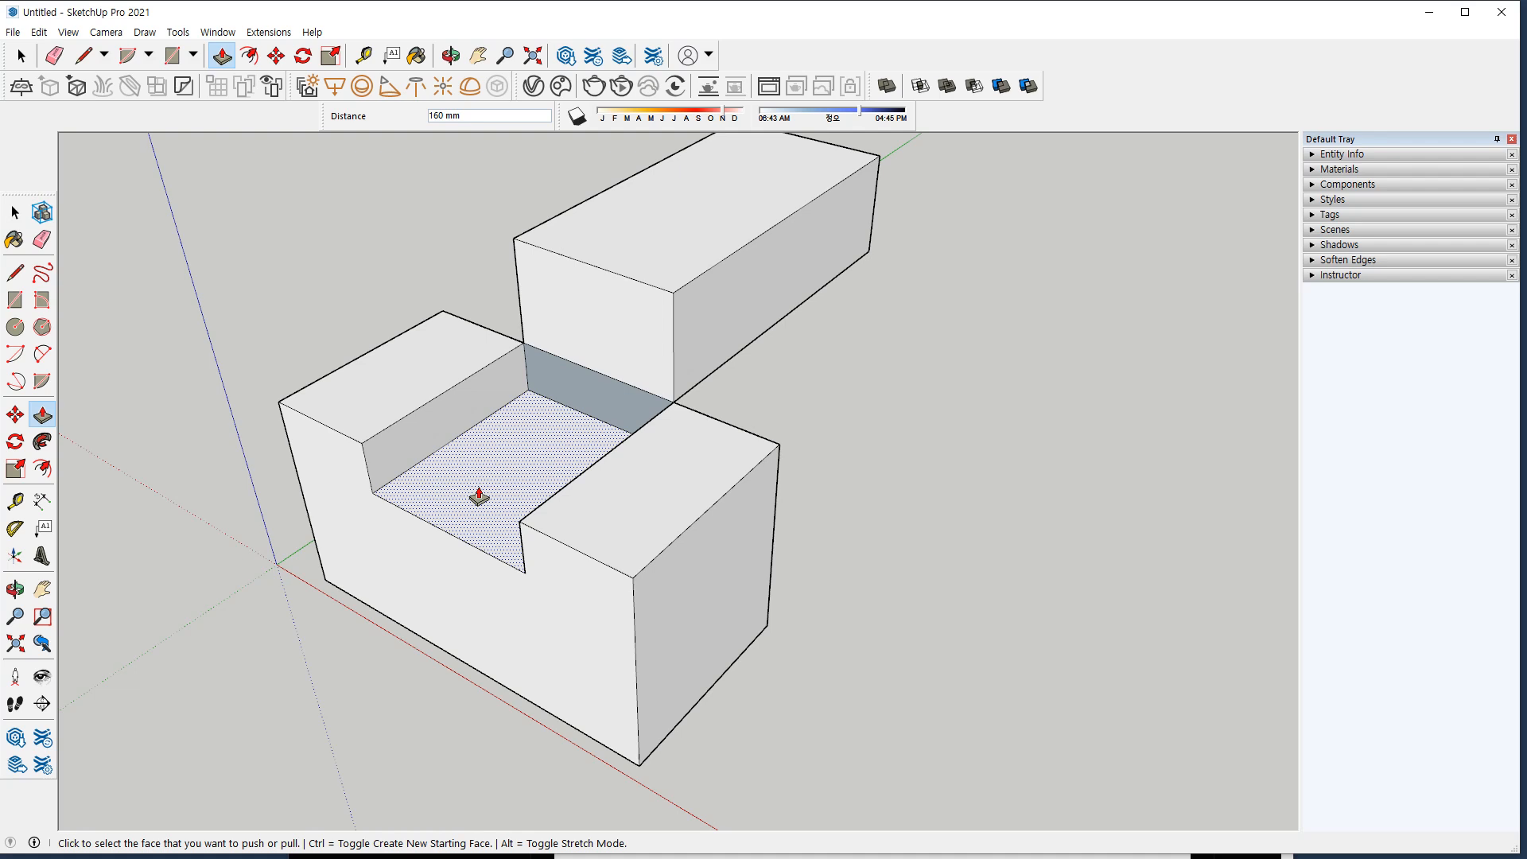
# Undo both Push/Pull edits and the rectangle drawn across the box.
pyautogui.hotkey('ctrl', 'z')
pyautogui.hotkey('ctrl', 'z')
pyautogui.hotkey('ctrl', 'z')
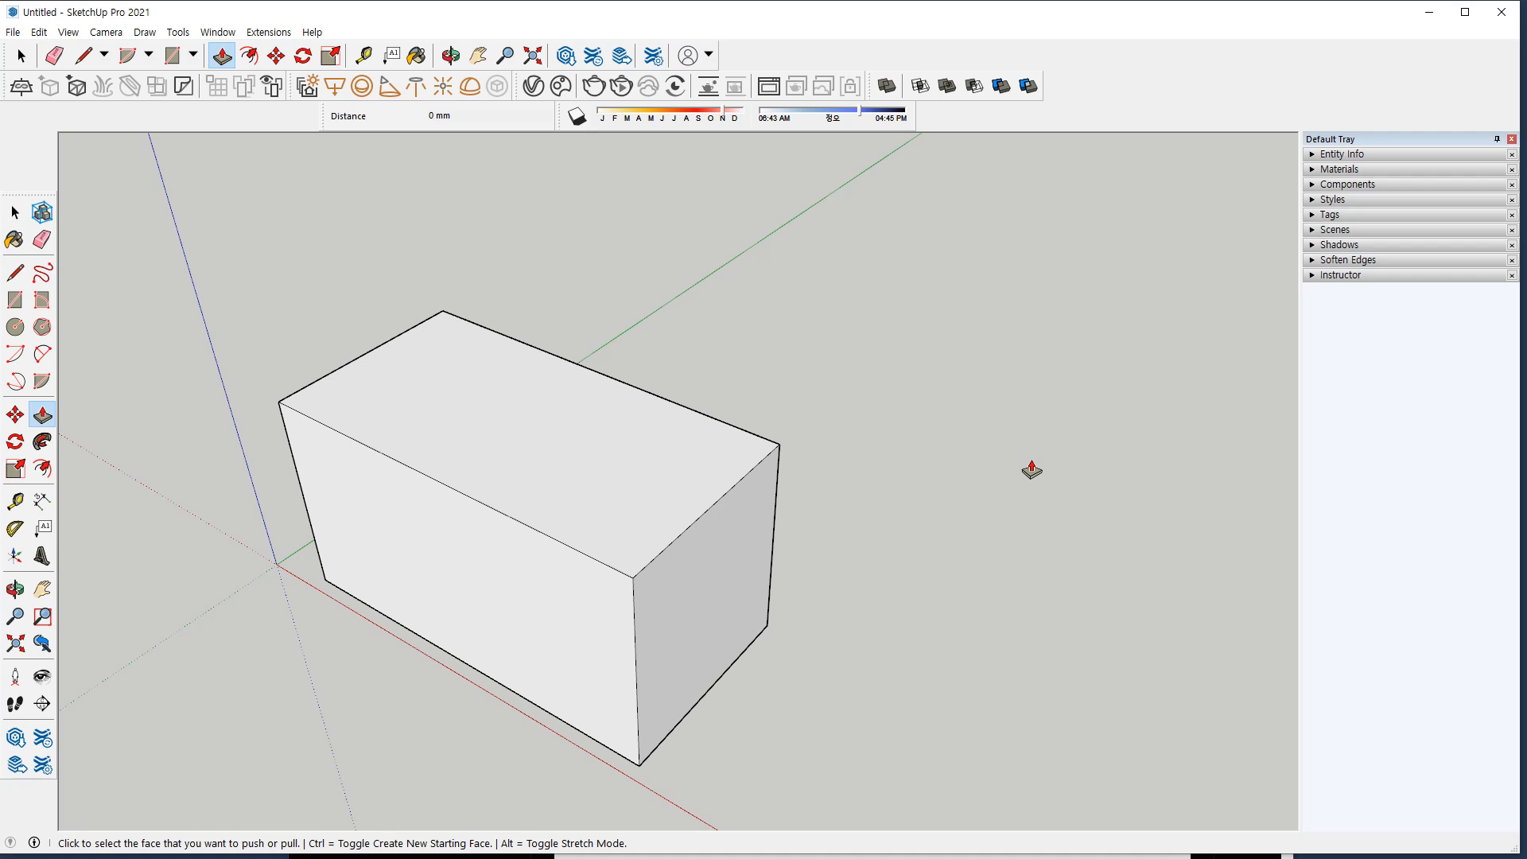
# Select the whole box with all its faces and edges, make it a group, and clear the selection.
pyautogui.press('space')
pyautogui.tripleClick(543, 402)
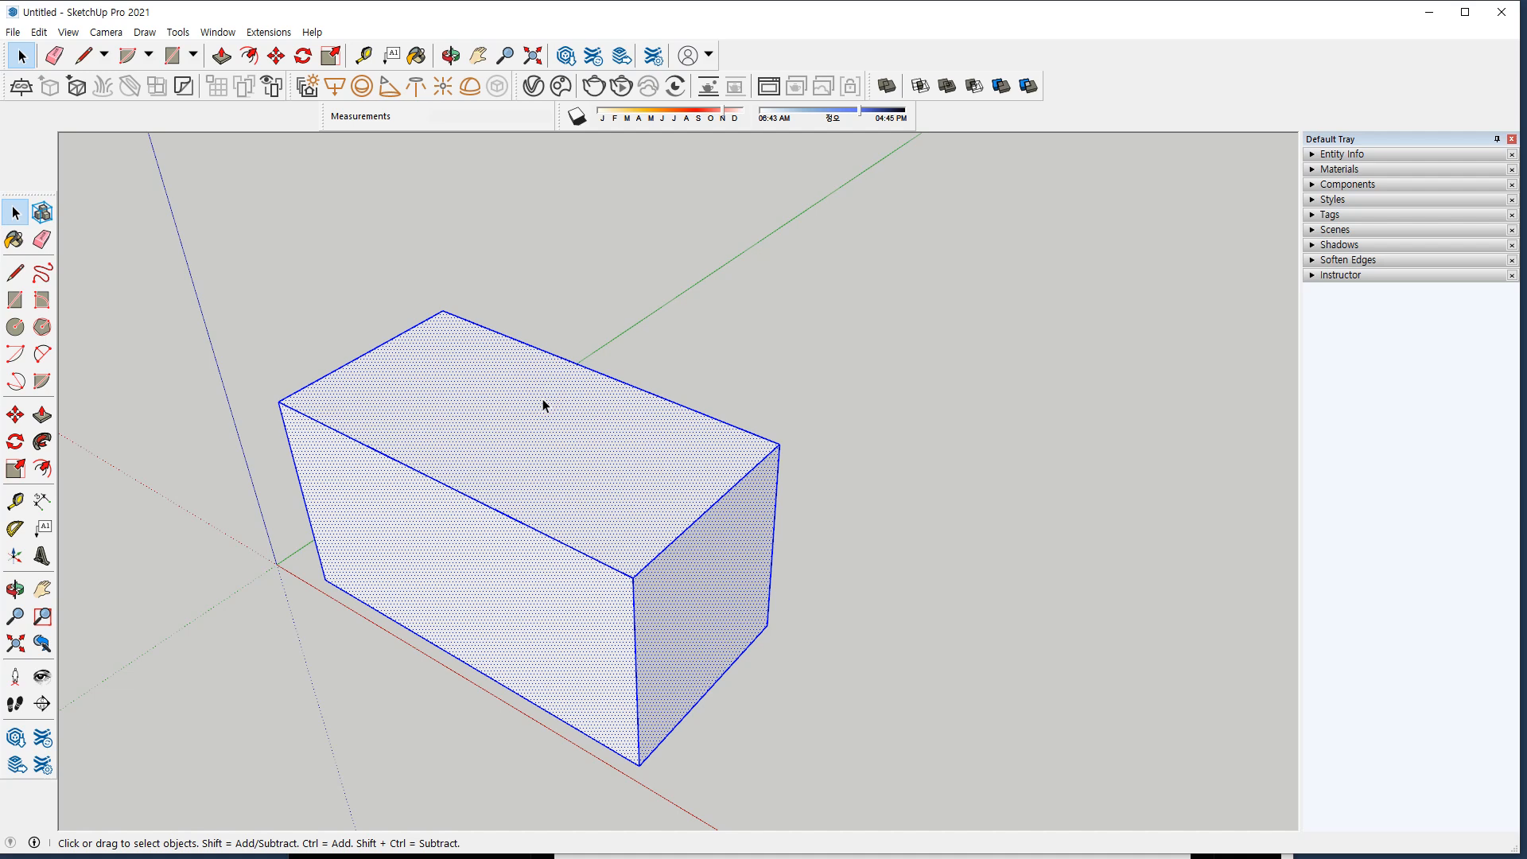
pyautogui.rightClick(509, 363)
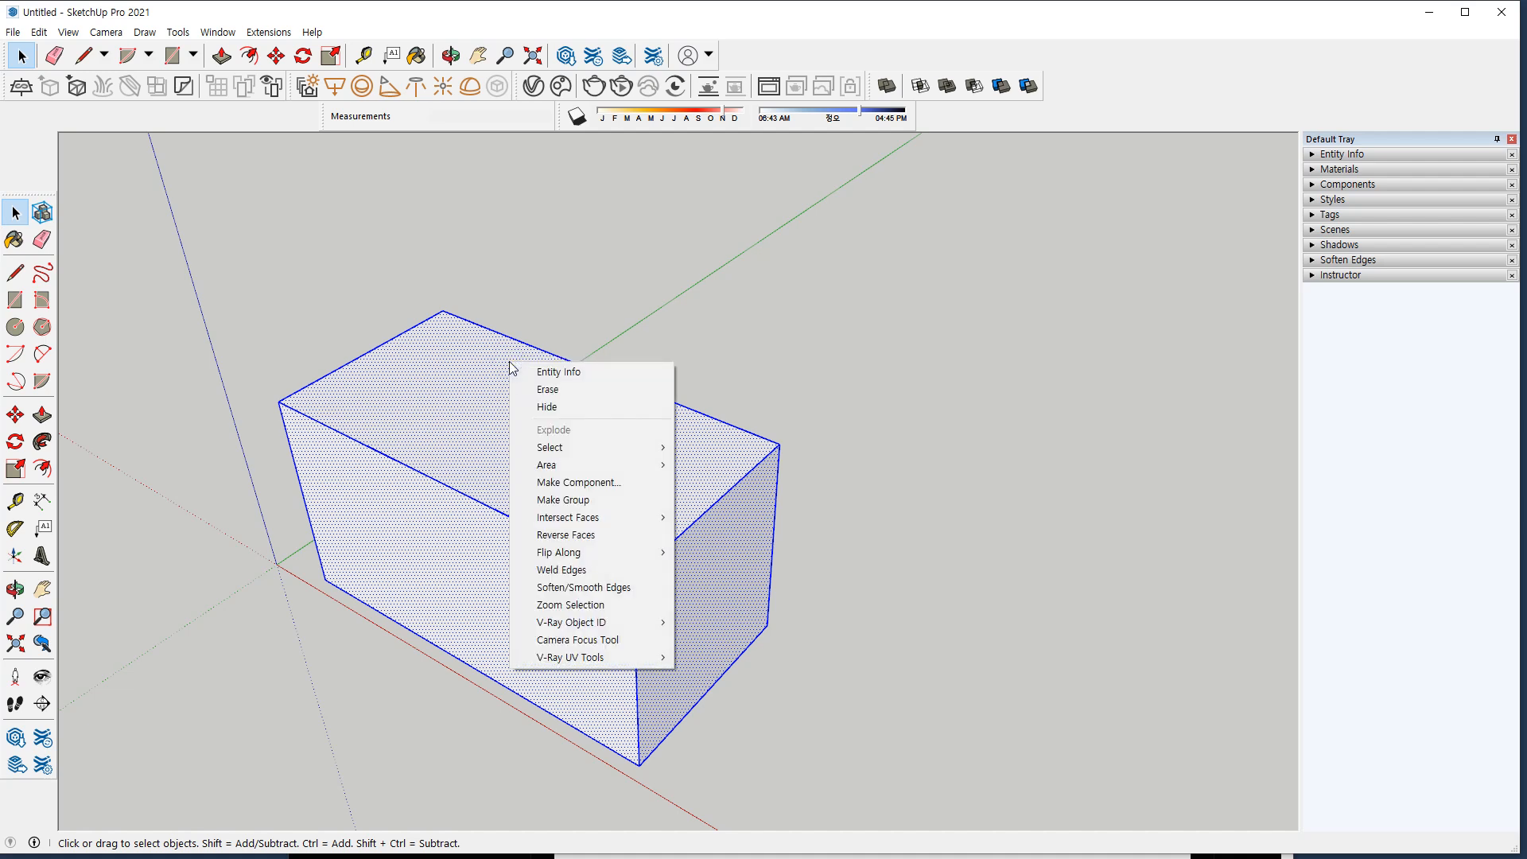
pyautogui.press('Escape')
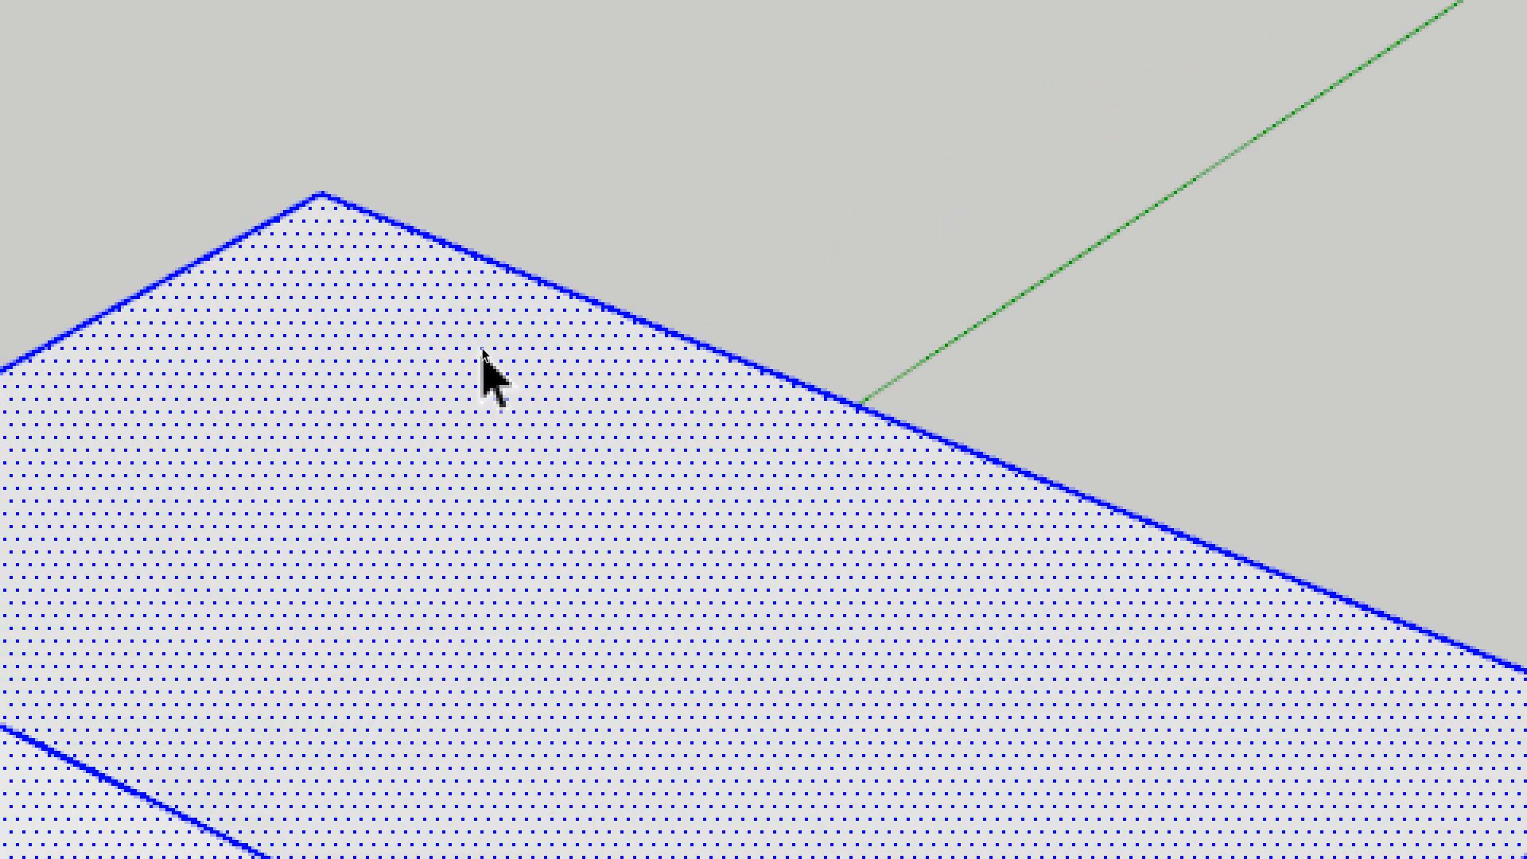
pyautogui.rightClick(483, 351)
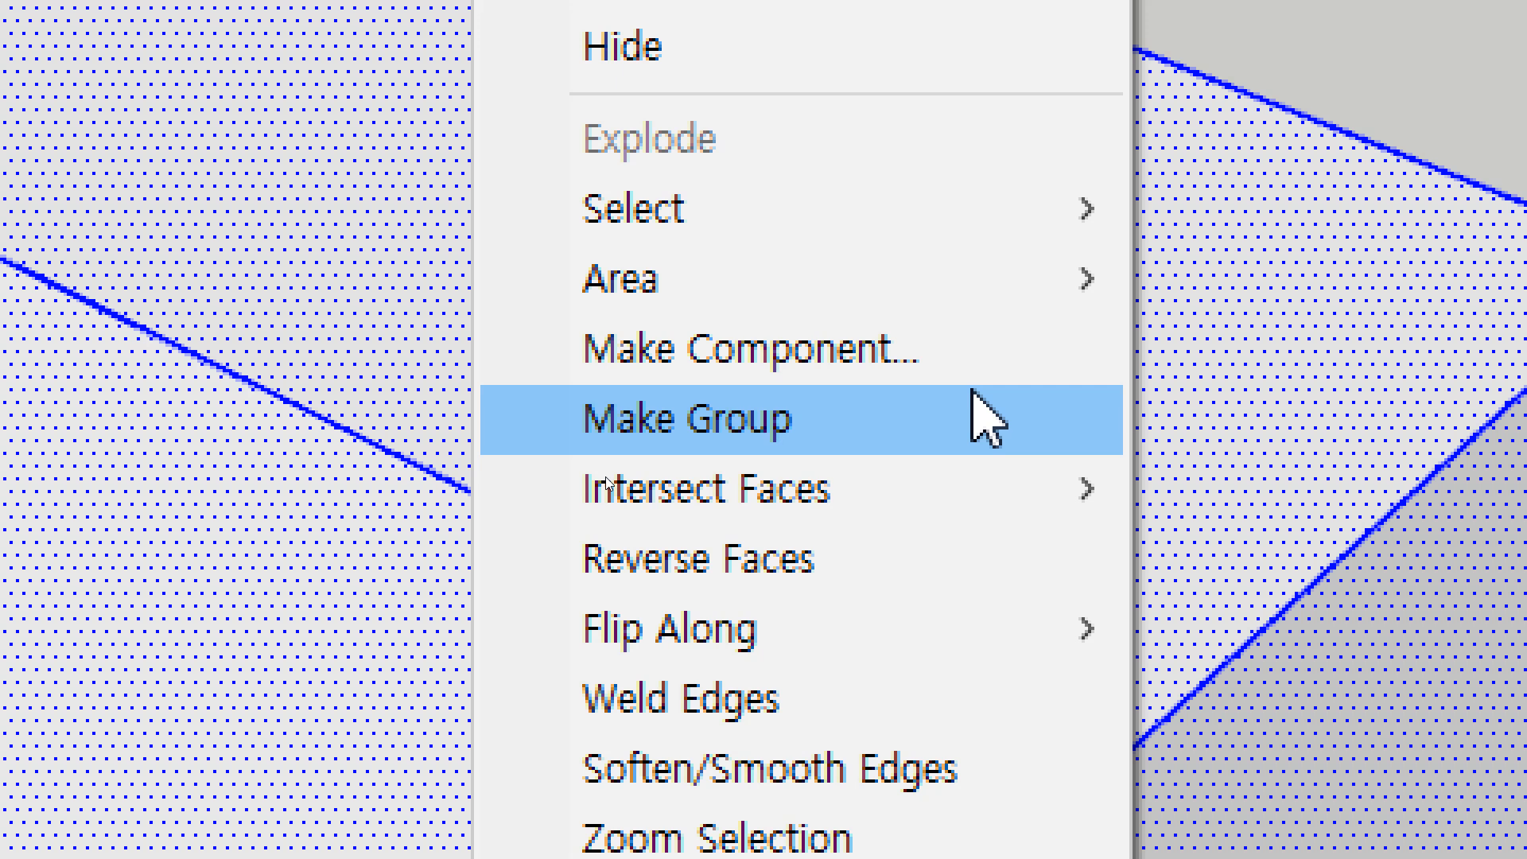
pyautogui.click(973, 391)
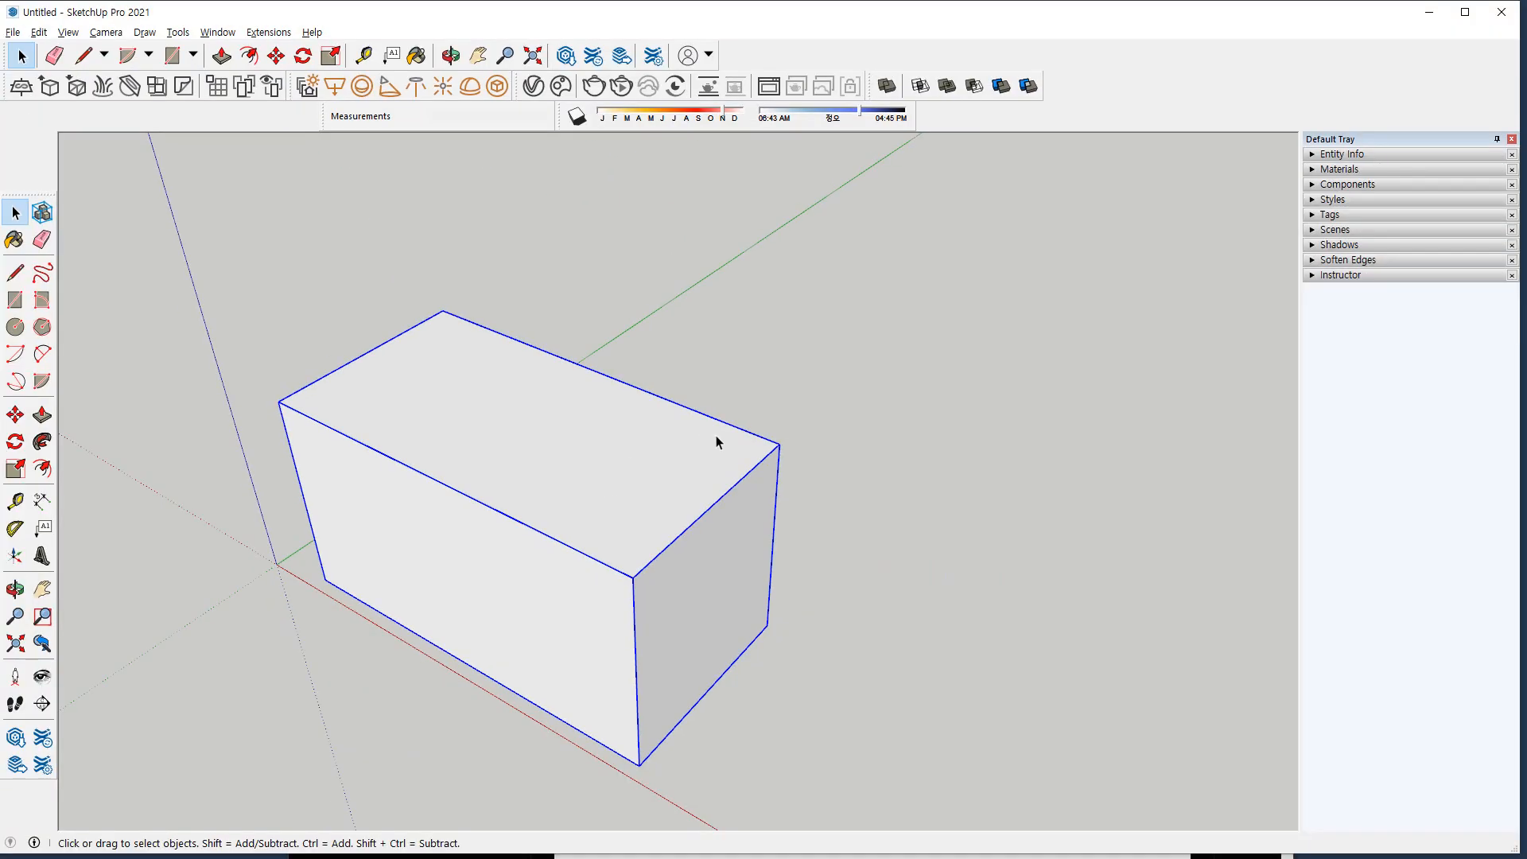
pyautogui.click(835, 395)
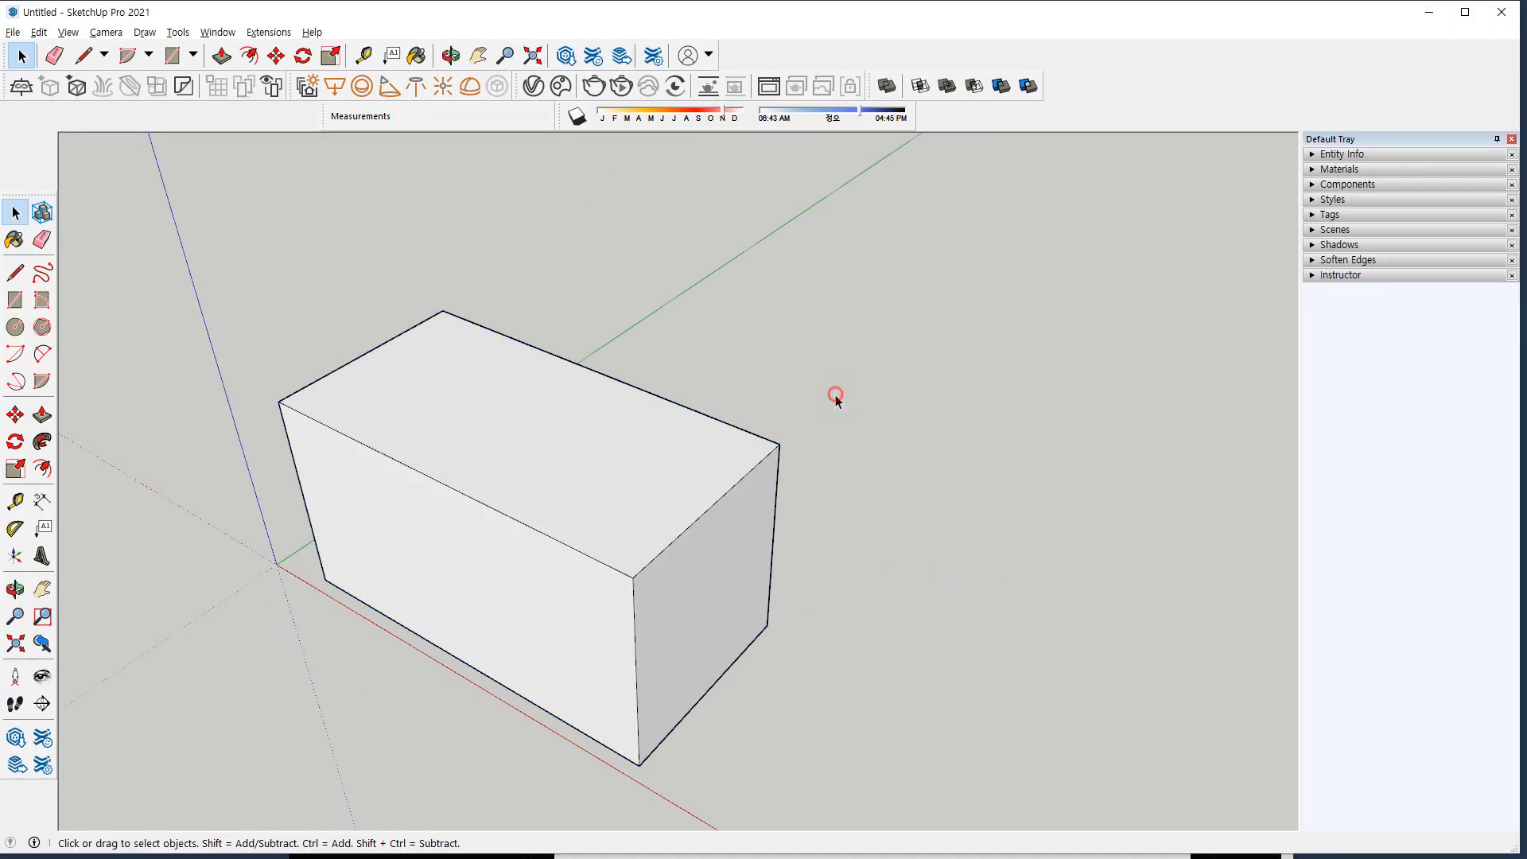
# Select the grouped box and open the group for editing.
pyautogui.click(523, 444)
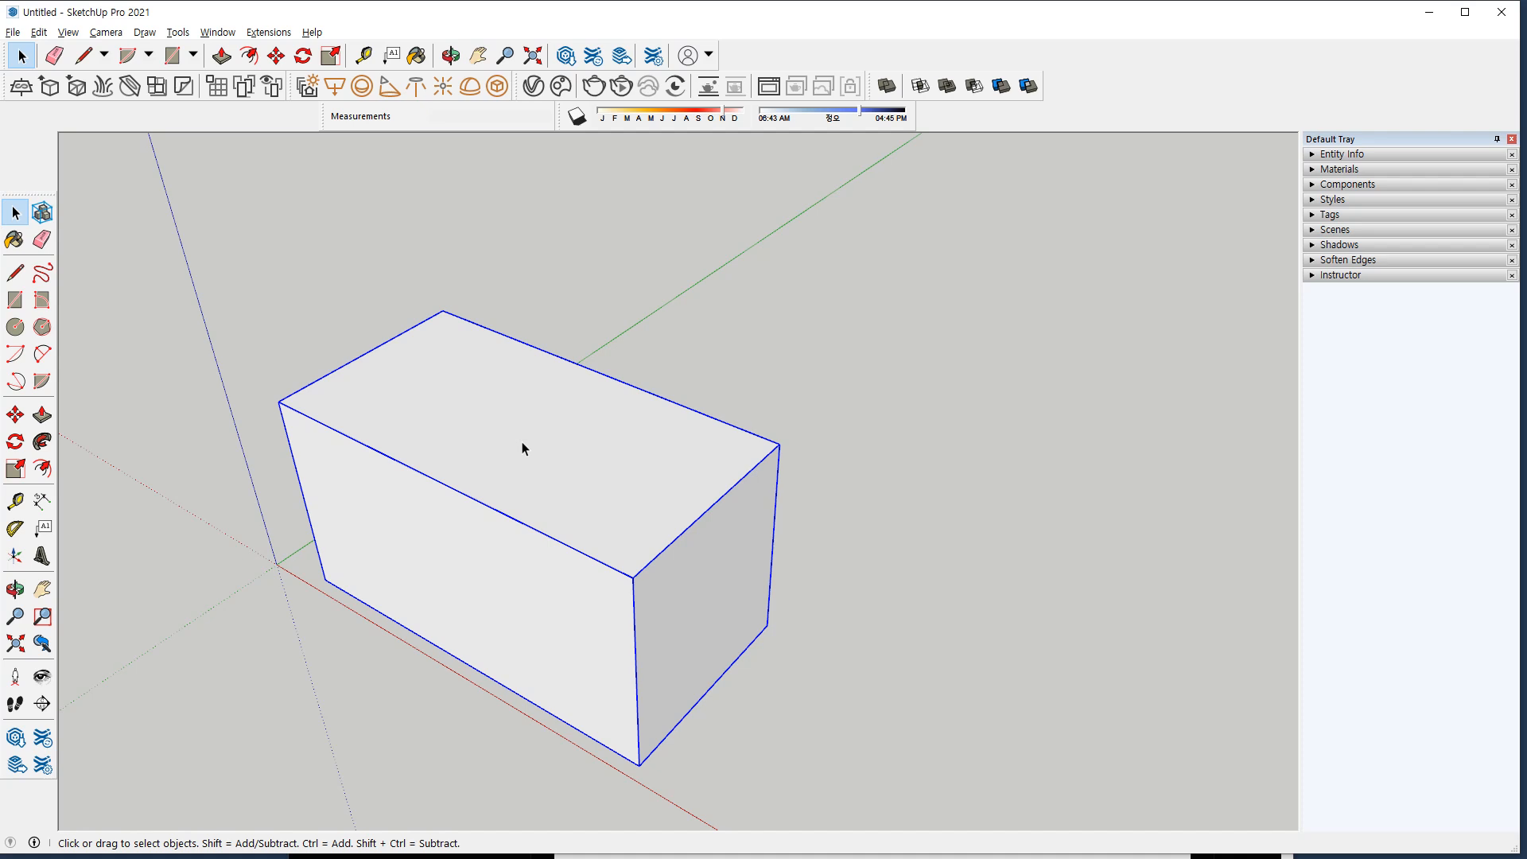
pyautogui.rightClick(534, 422)
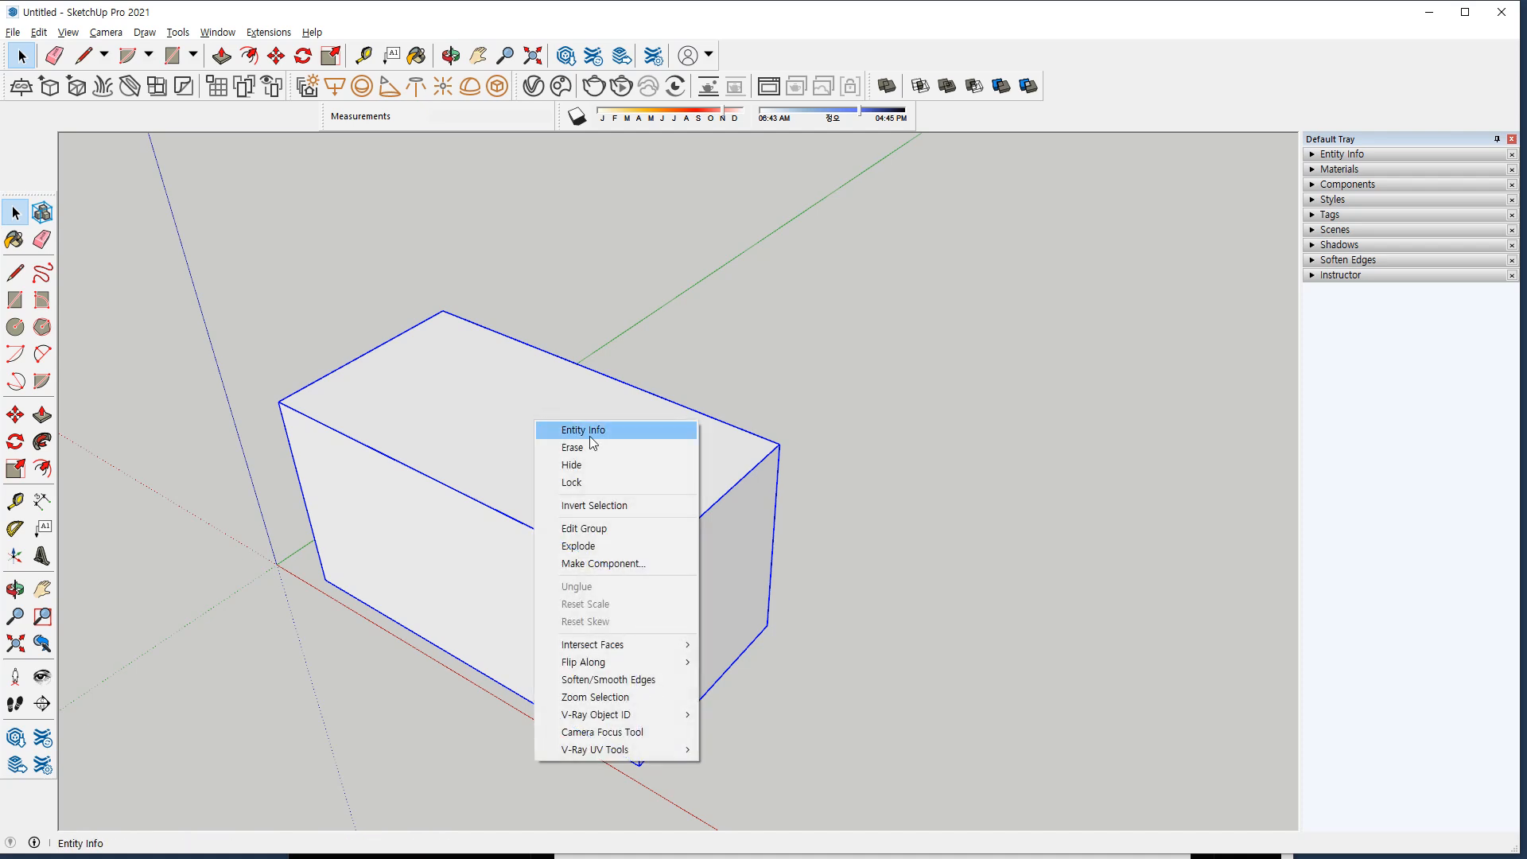
pyautogui.click(518, 359)
pyautogui.rightClick(519, 359)
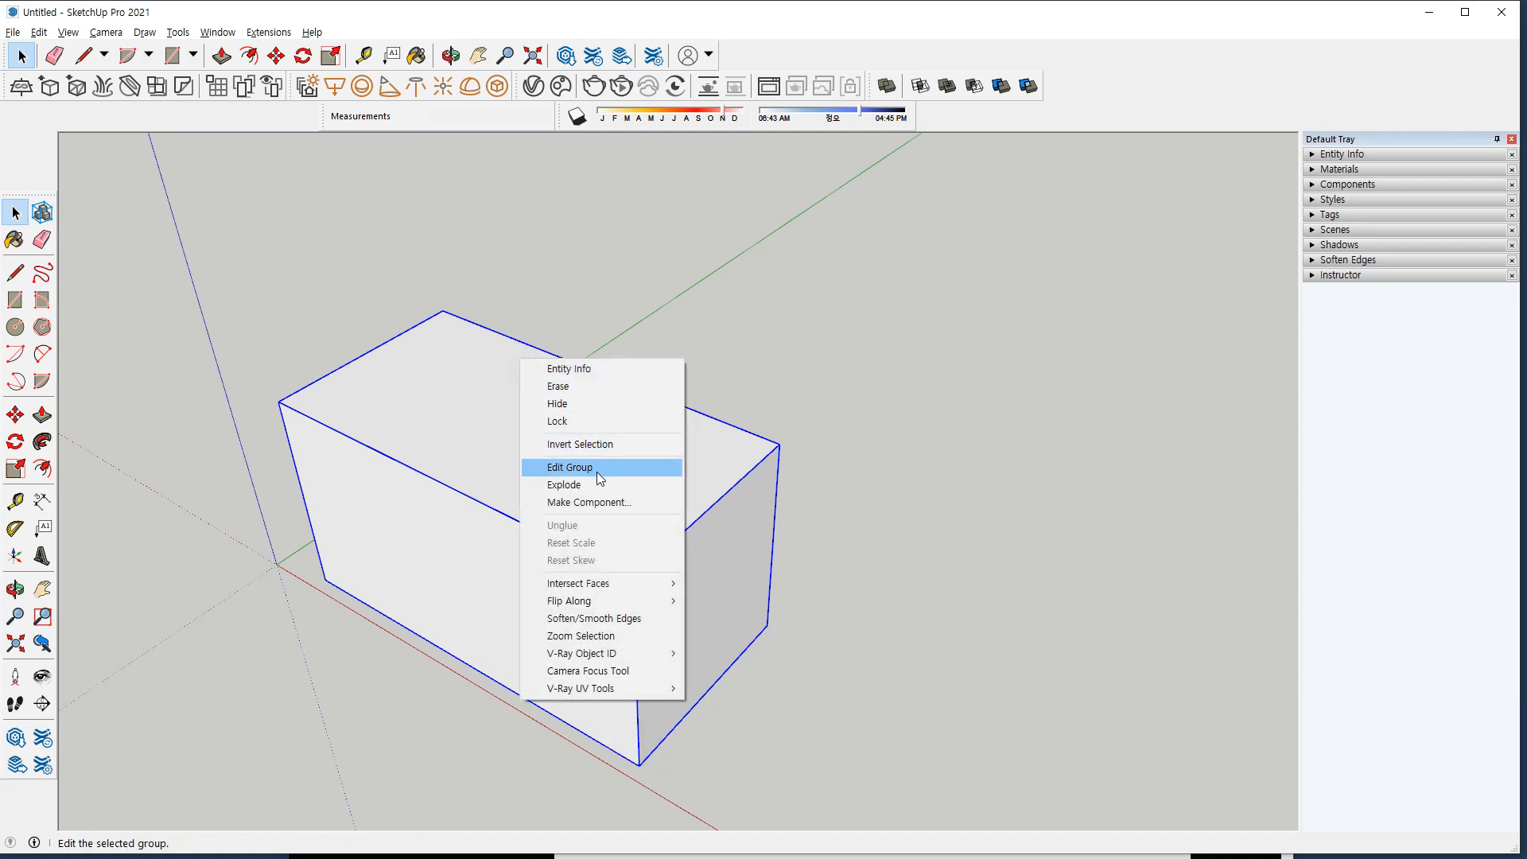
pyautogui.click(596, 470)
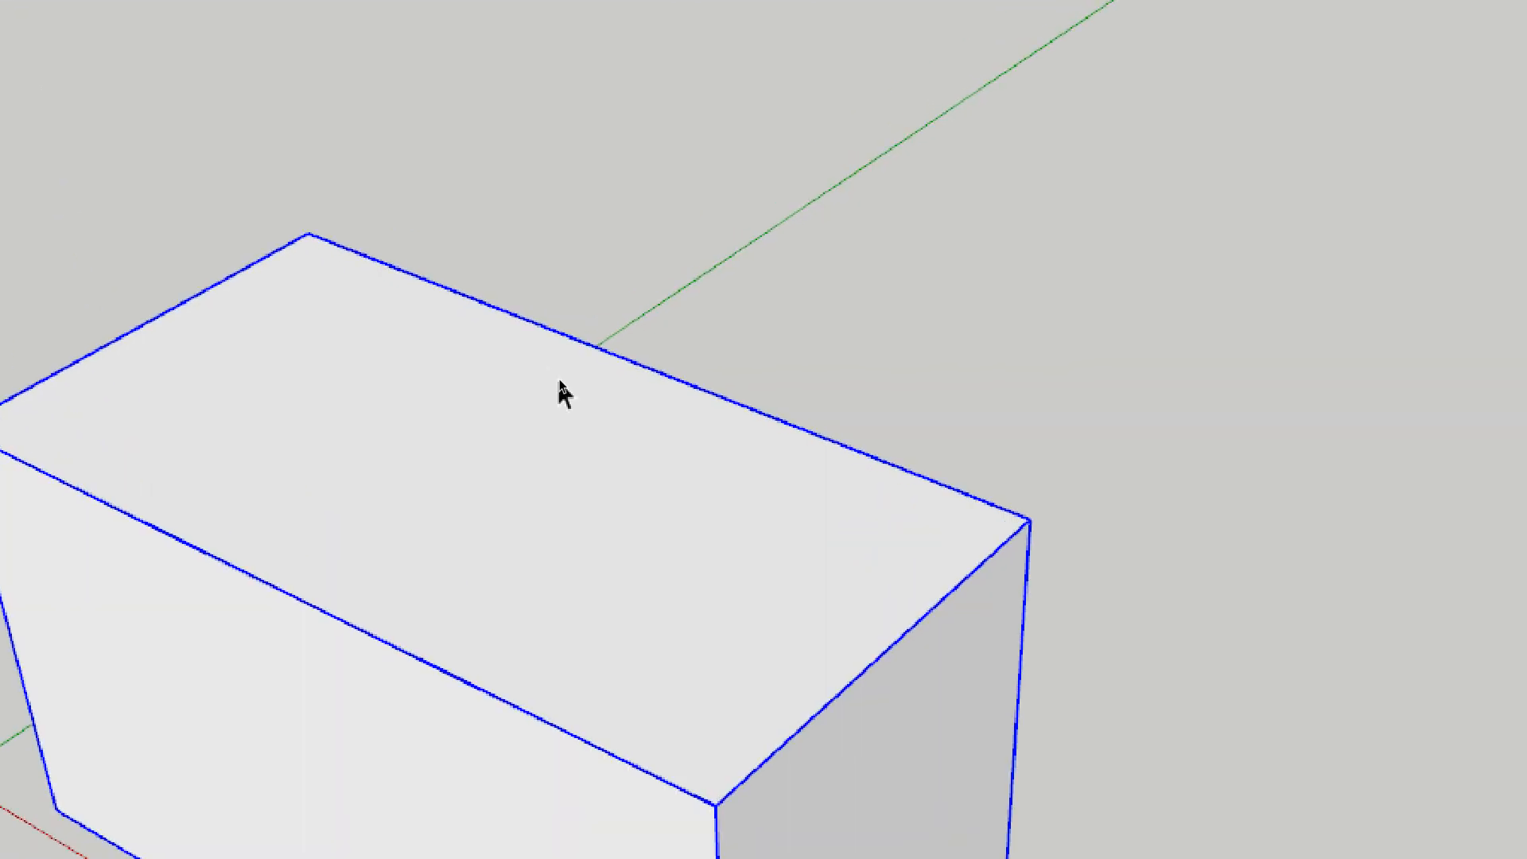
pyautogui.rightClick(559, 380)
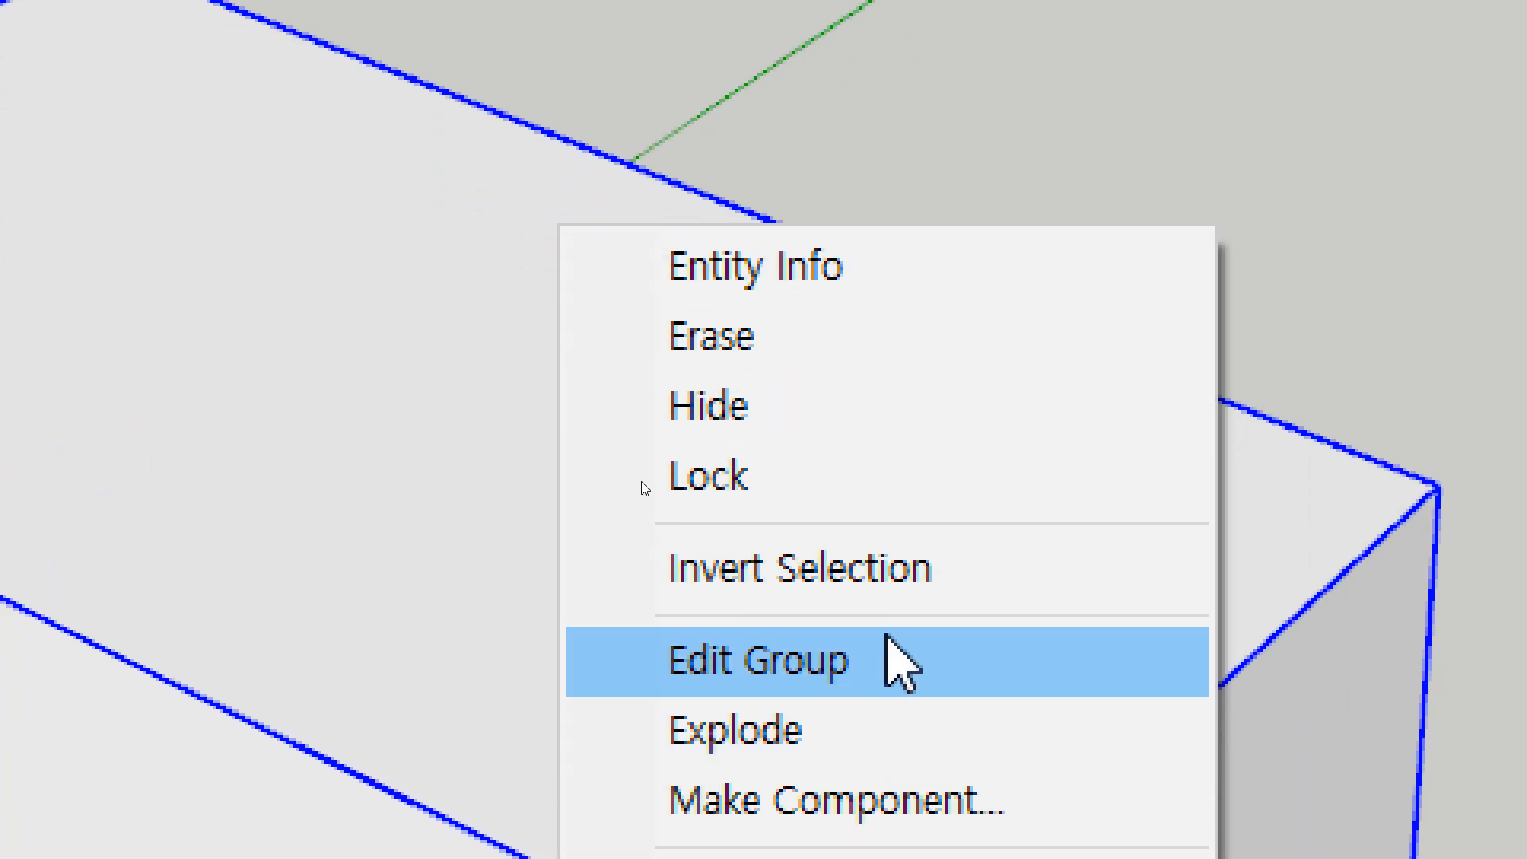
pyautogui.click(899, 660)
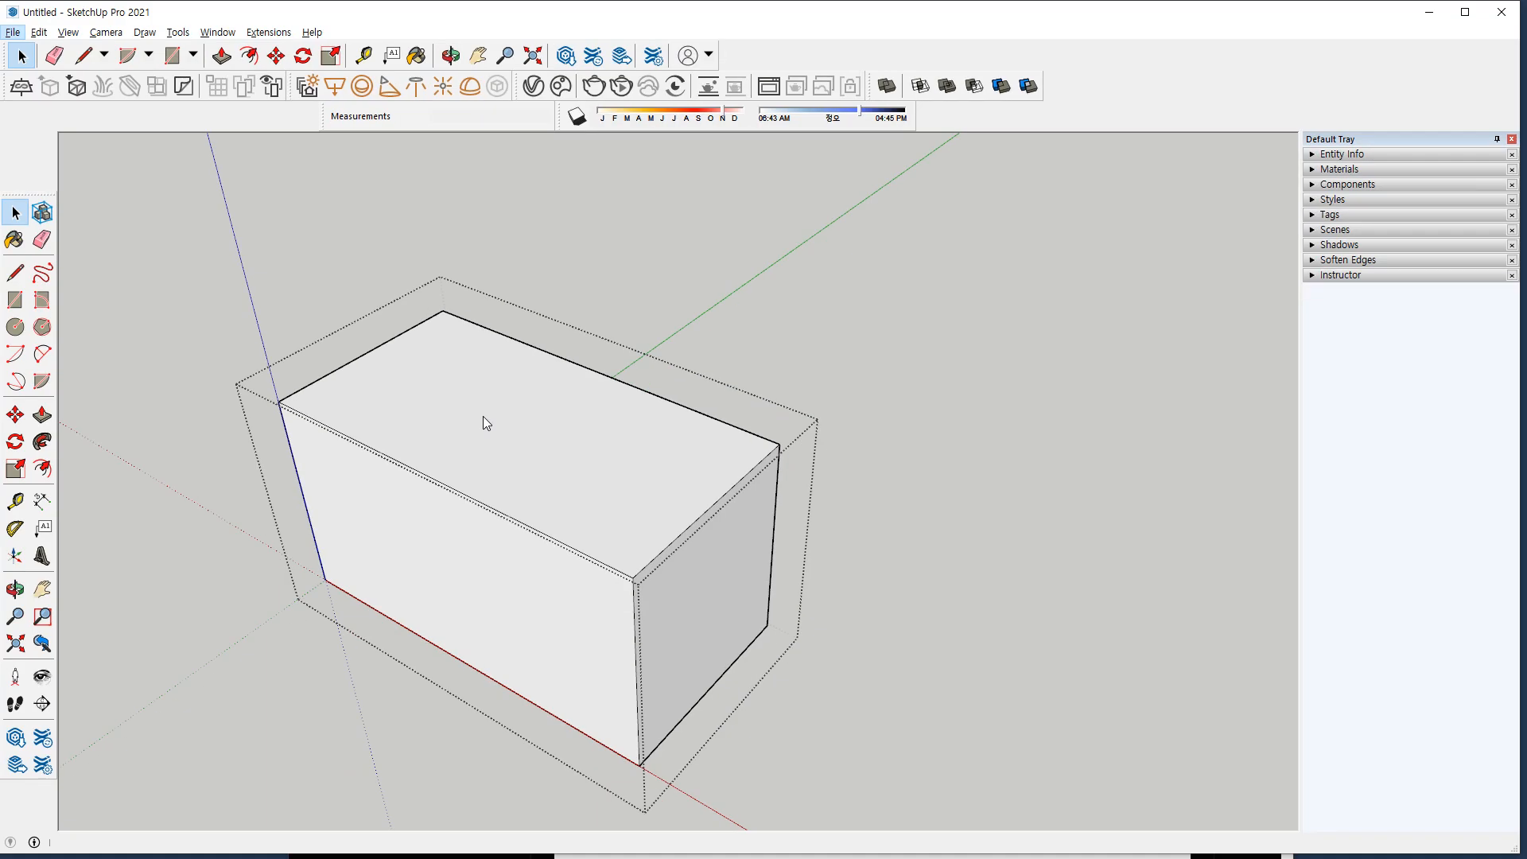
# Select the top, front and side faces individually inside the group, and exit group editing.
pyautogui.click(482, 457)
pyautogui.click(469, 557)
pyautogui.click(708, 568)
pyautogui.click(545, 453)
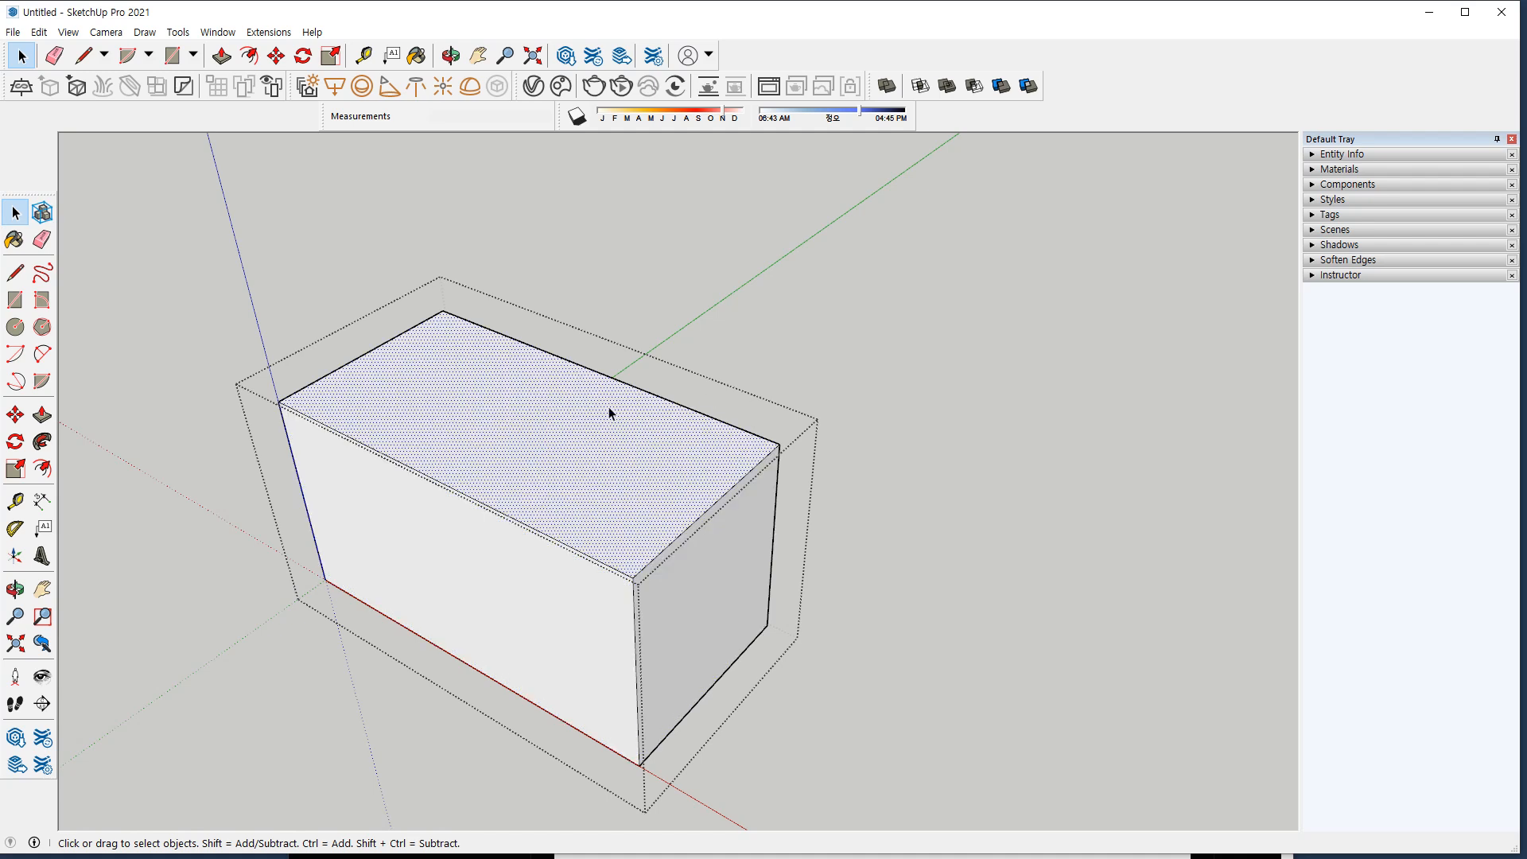
pyautogui.moveTo(553, 322); pyautogui.dragTo(648, 360)
pyautogui.moveTo(774, 311); pyautogui.dragTo(835, 309)
pyautogui.click(843, 313)
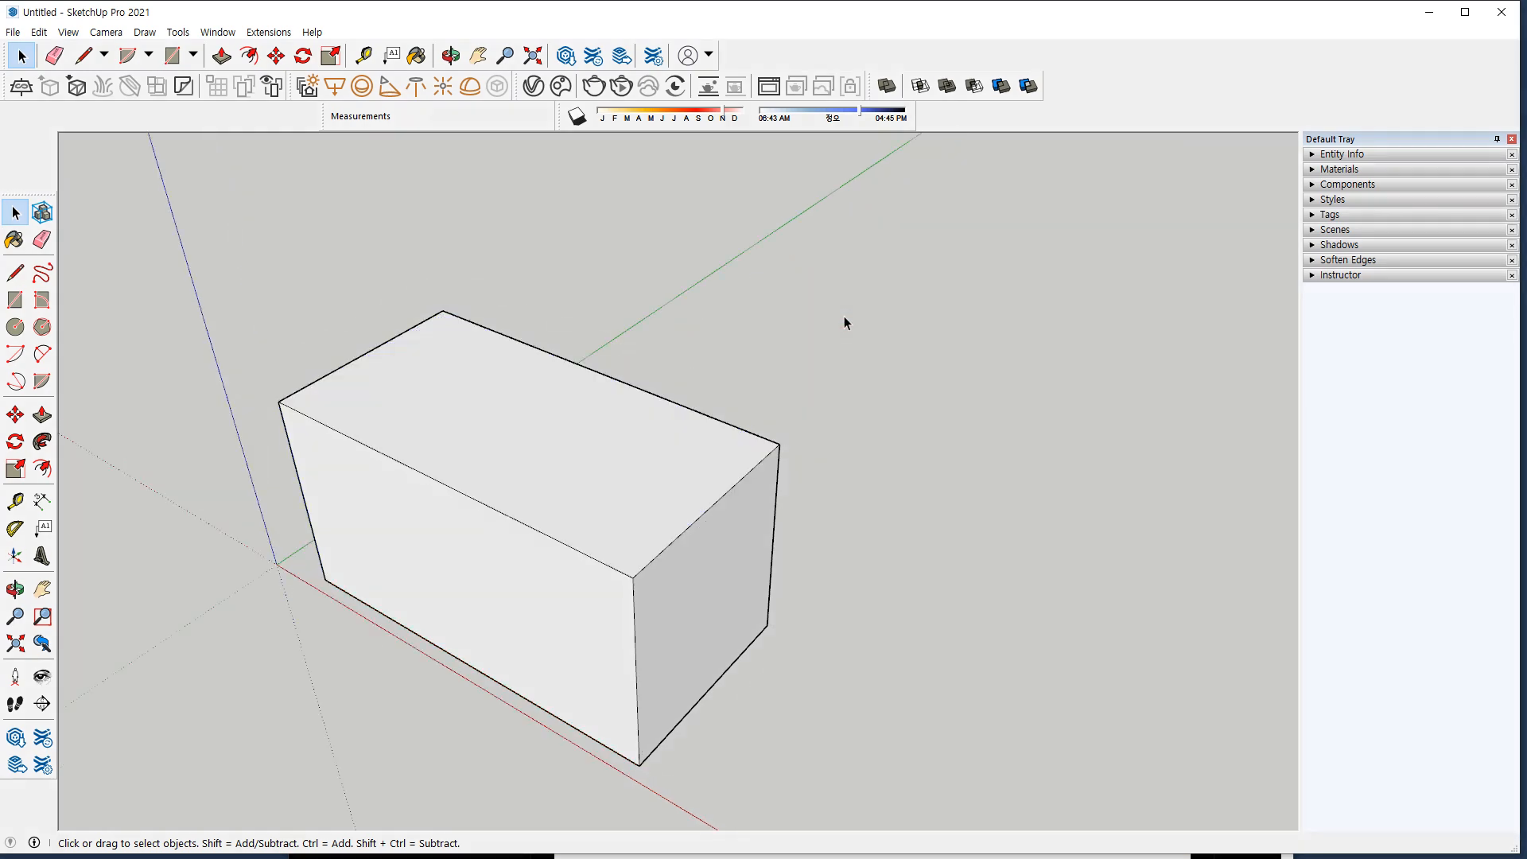
# Open the box group for editing and close it again, repeating this several times.
pyautogui.tripleClick(569, 458)
pyautogui.click(777, 296)
pyautogui.tripleClick(544, 374)
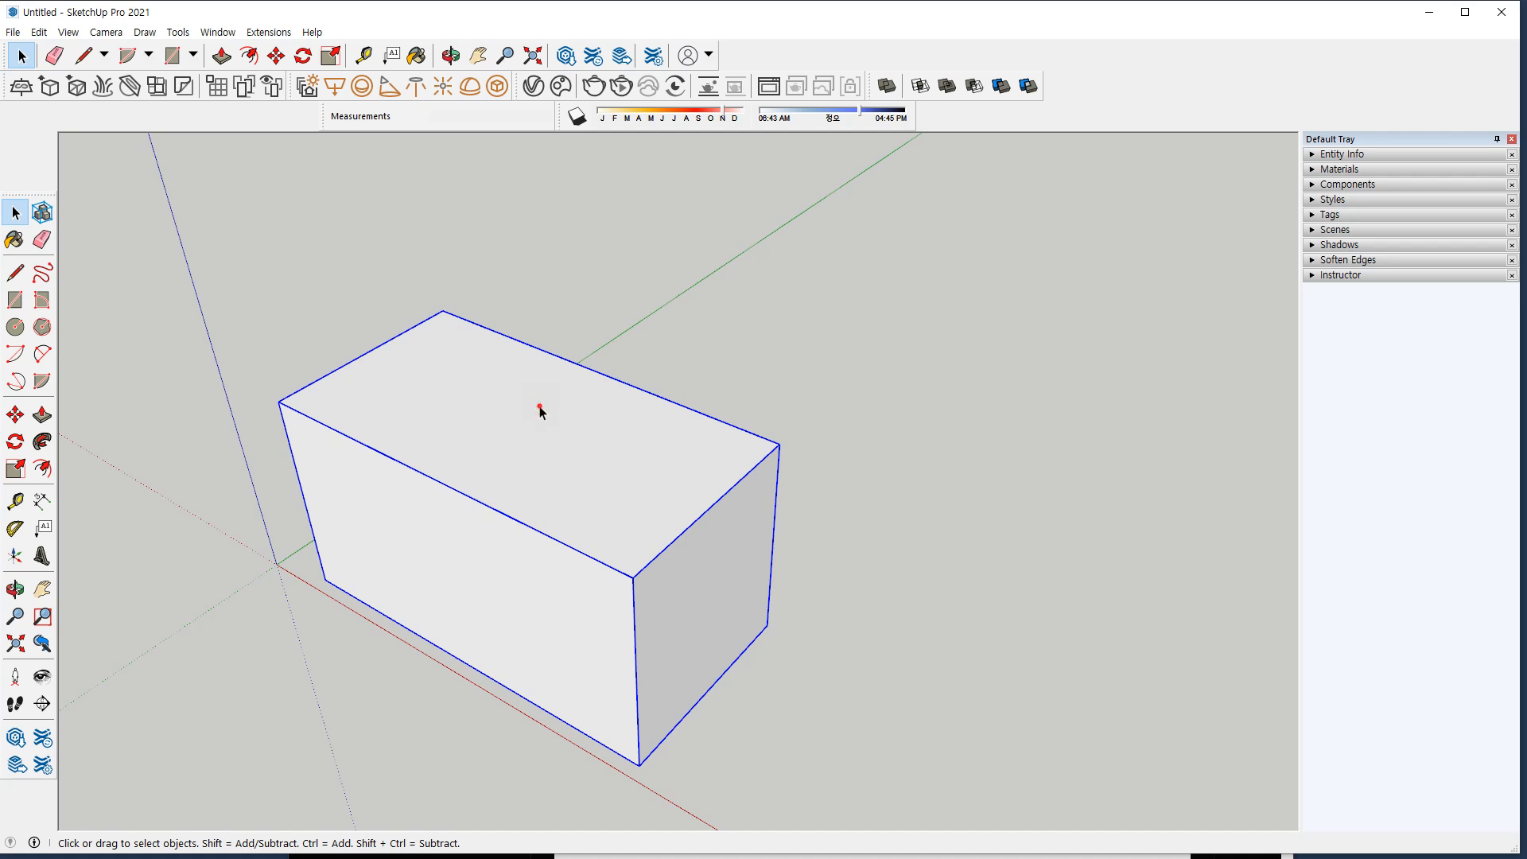
pyautogui.doubleClick(539, 406)
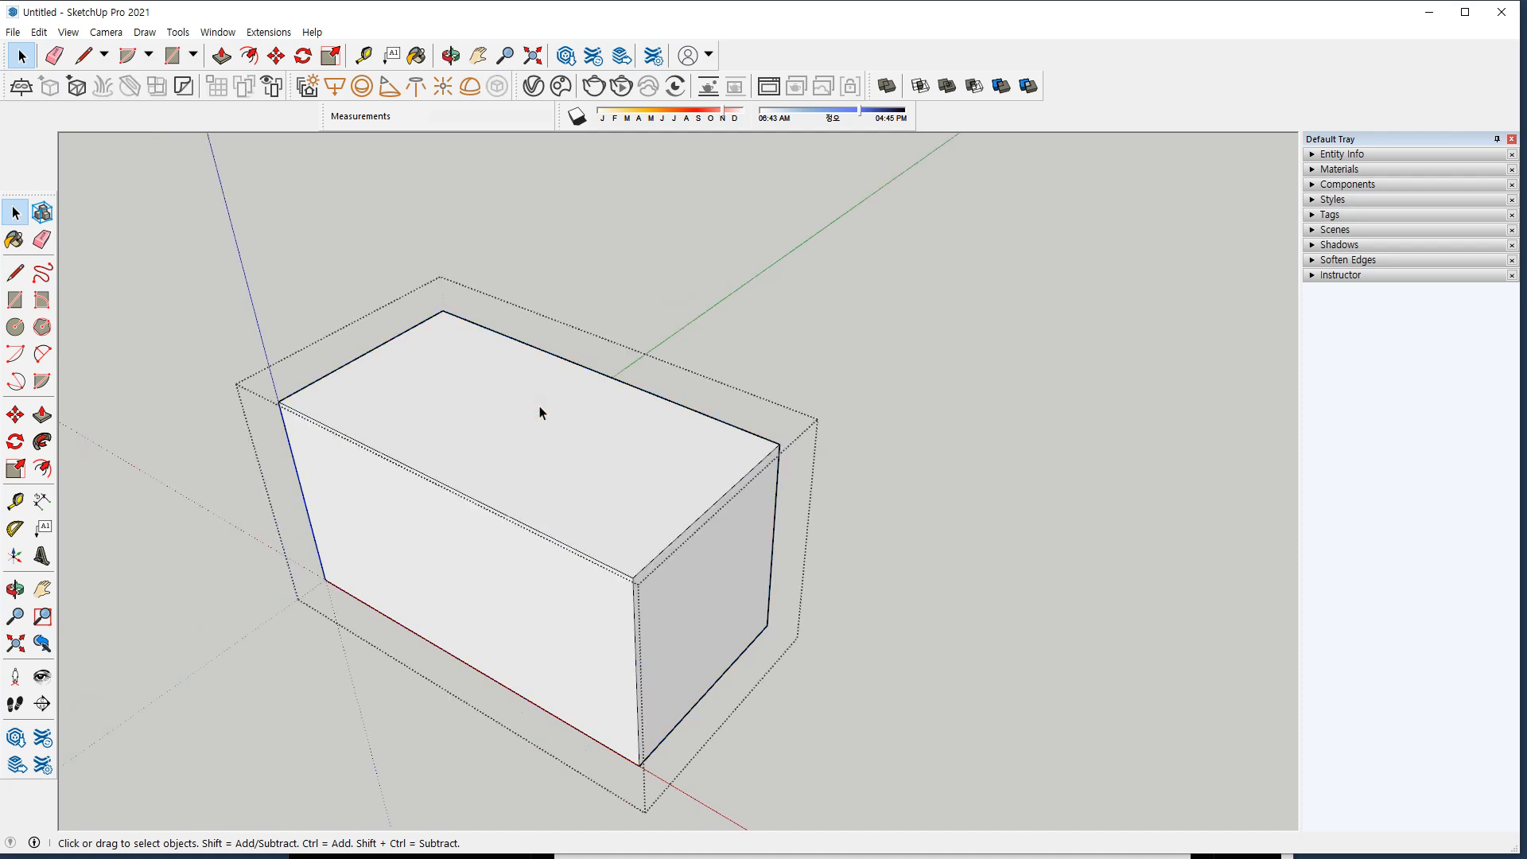
pyautogui.press('Escape')
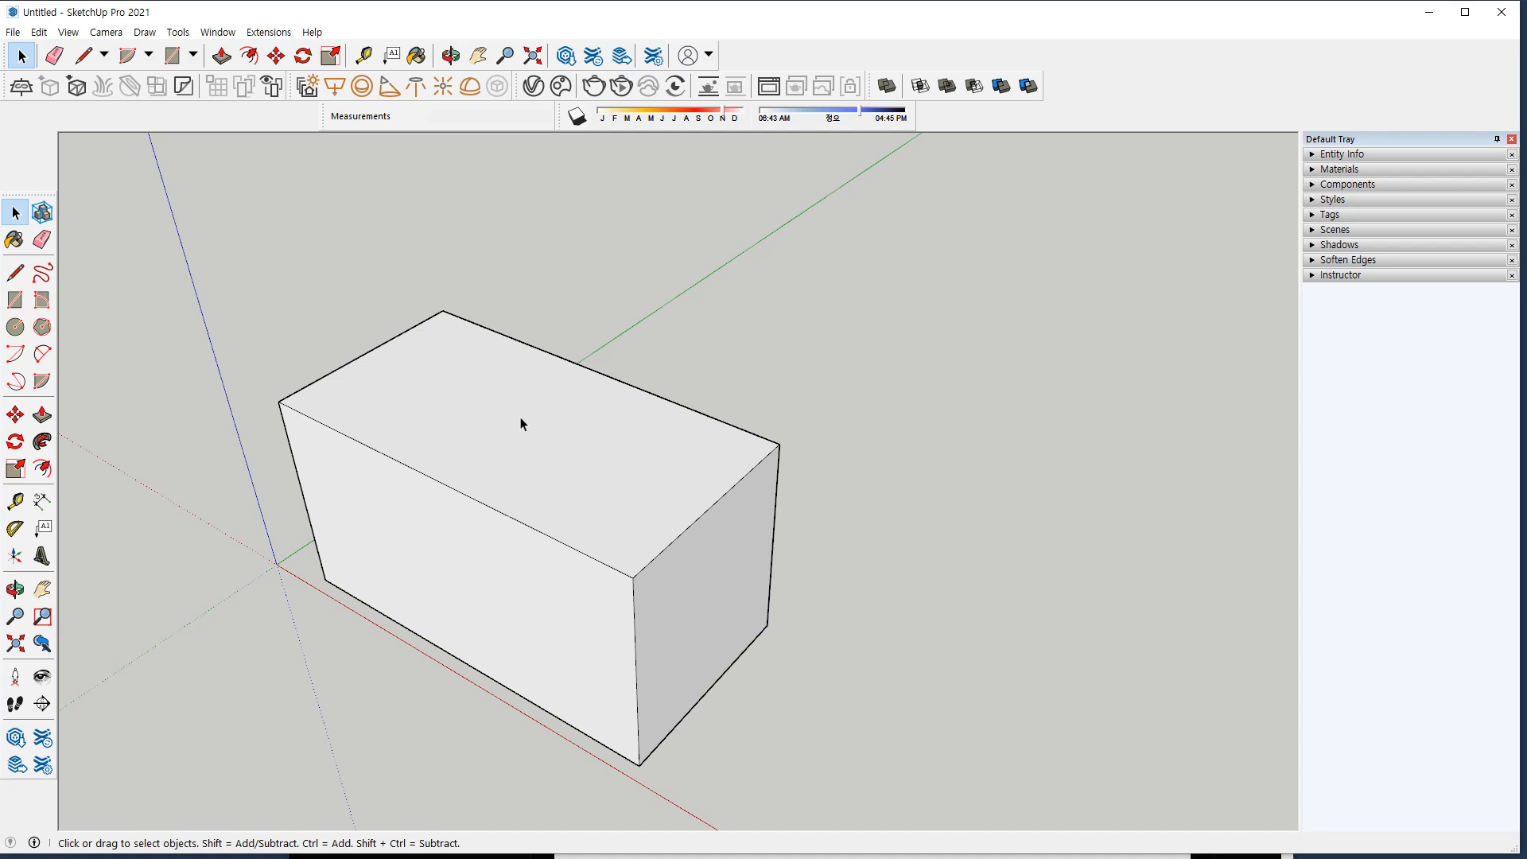
pyautogui.rightClick(502, 393)
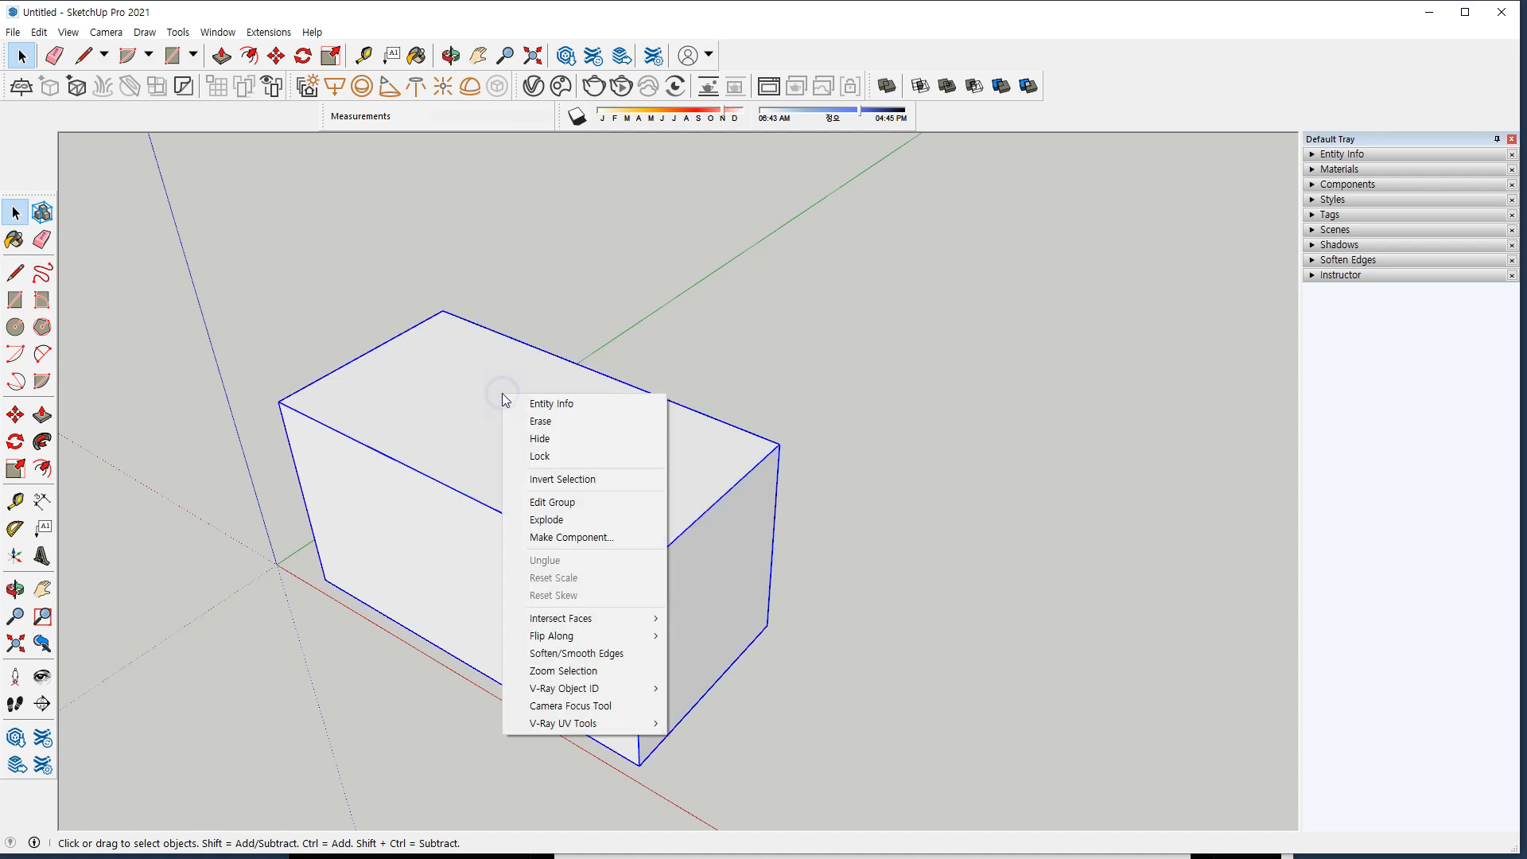
pyautogui.click(605, 500)
pyautogui.press('Escape')
pyautogui.doubleClick(536, 436)
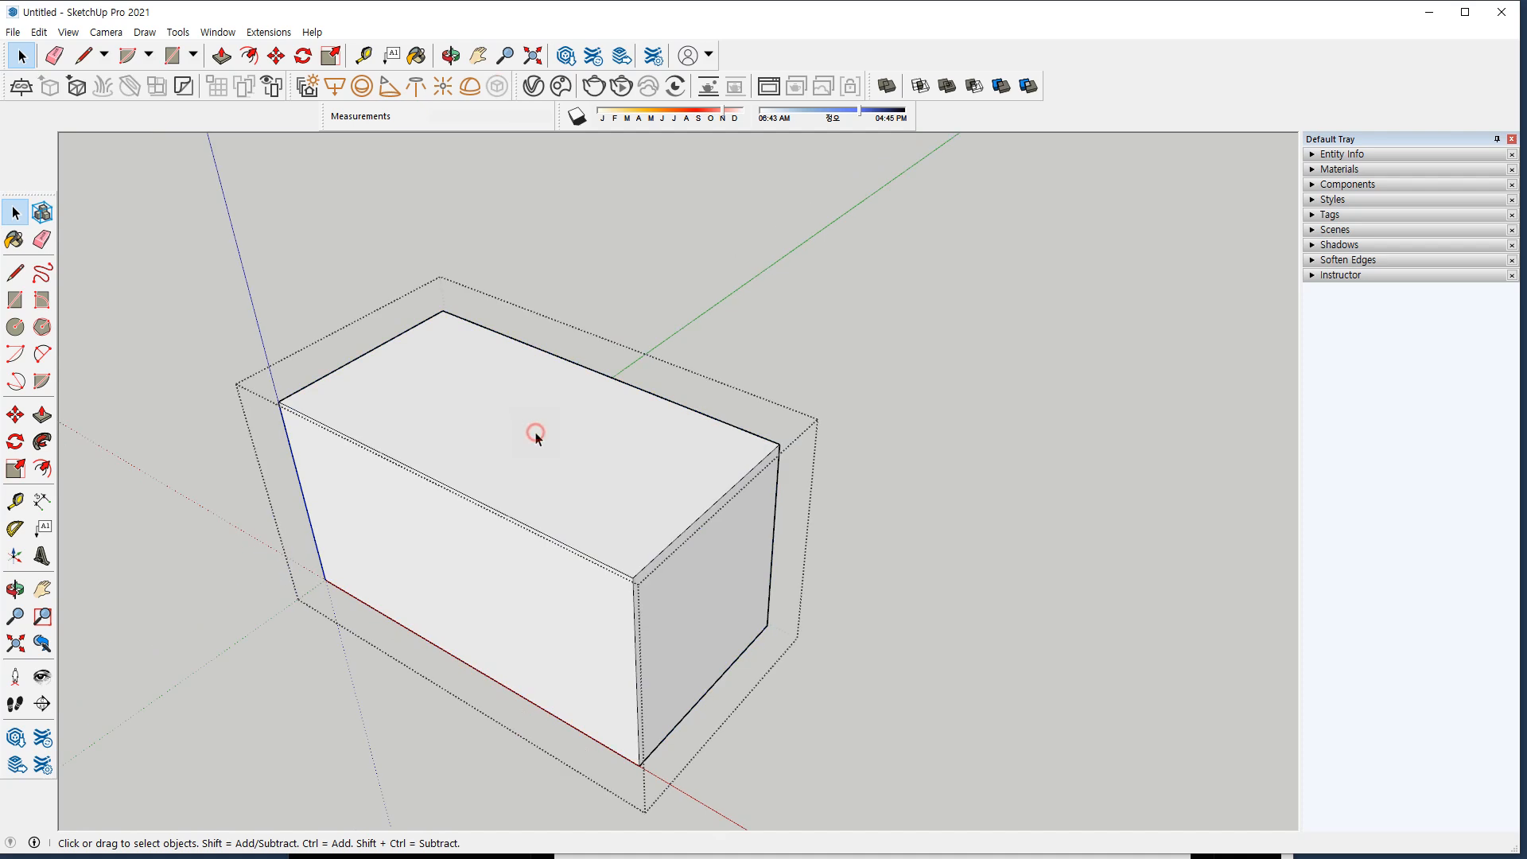
pyautogui.click(631, 317)
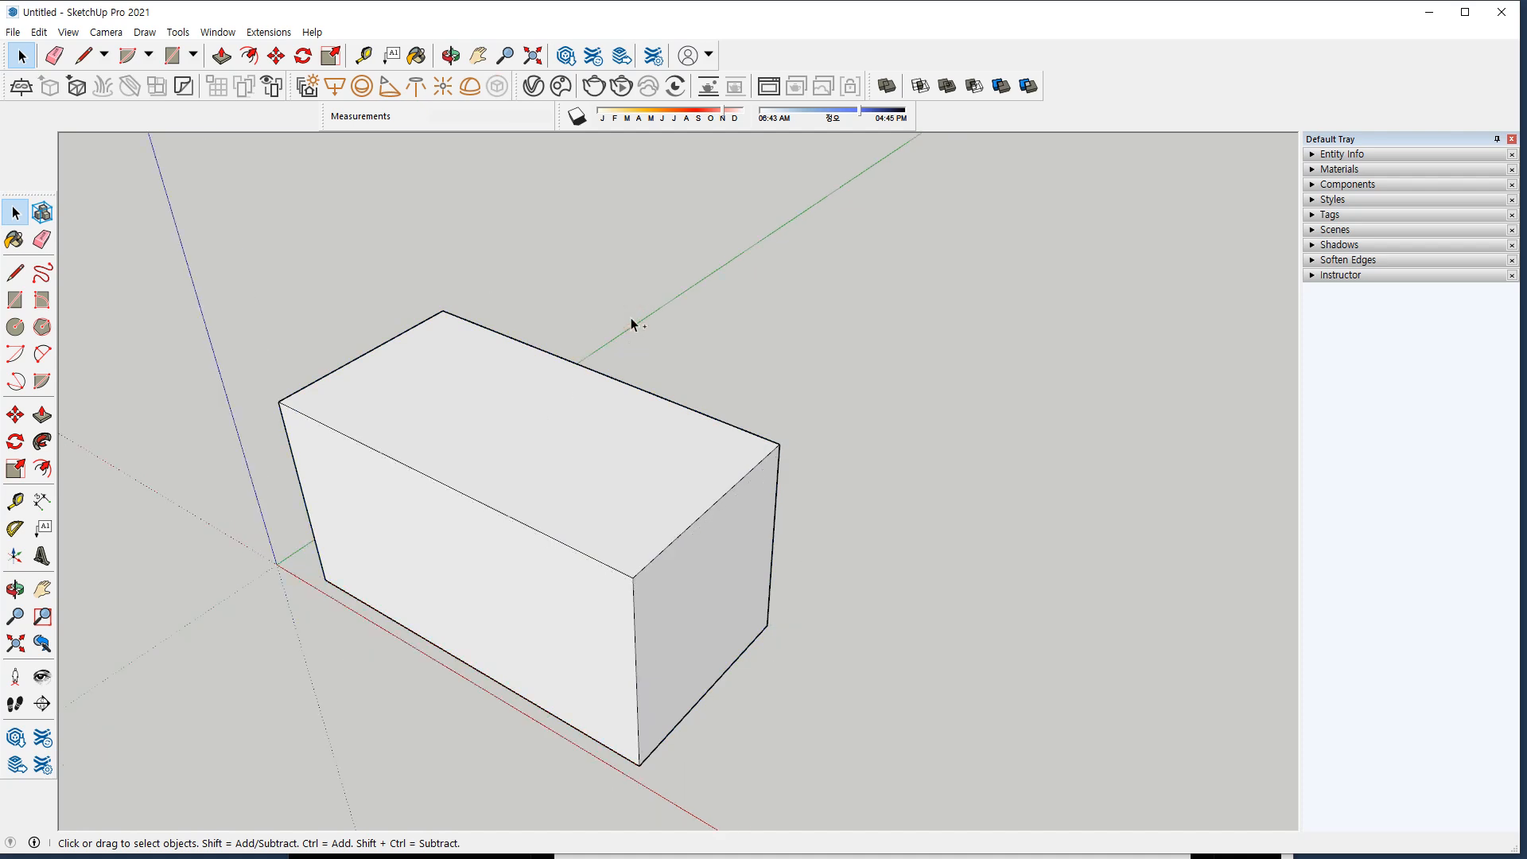
# Explode the box group back into loose faces and edges.
pyautogui.click(552, 406)
pyautogui.click(681, 303)
pyautogui.click(513, 369)
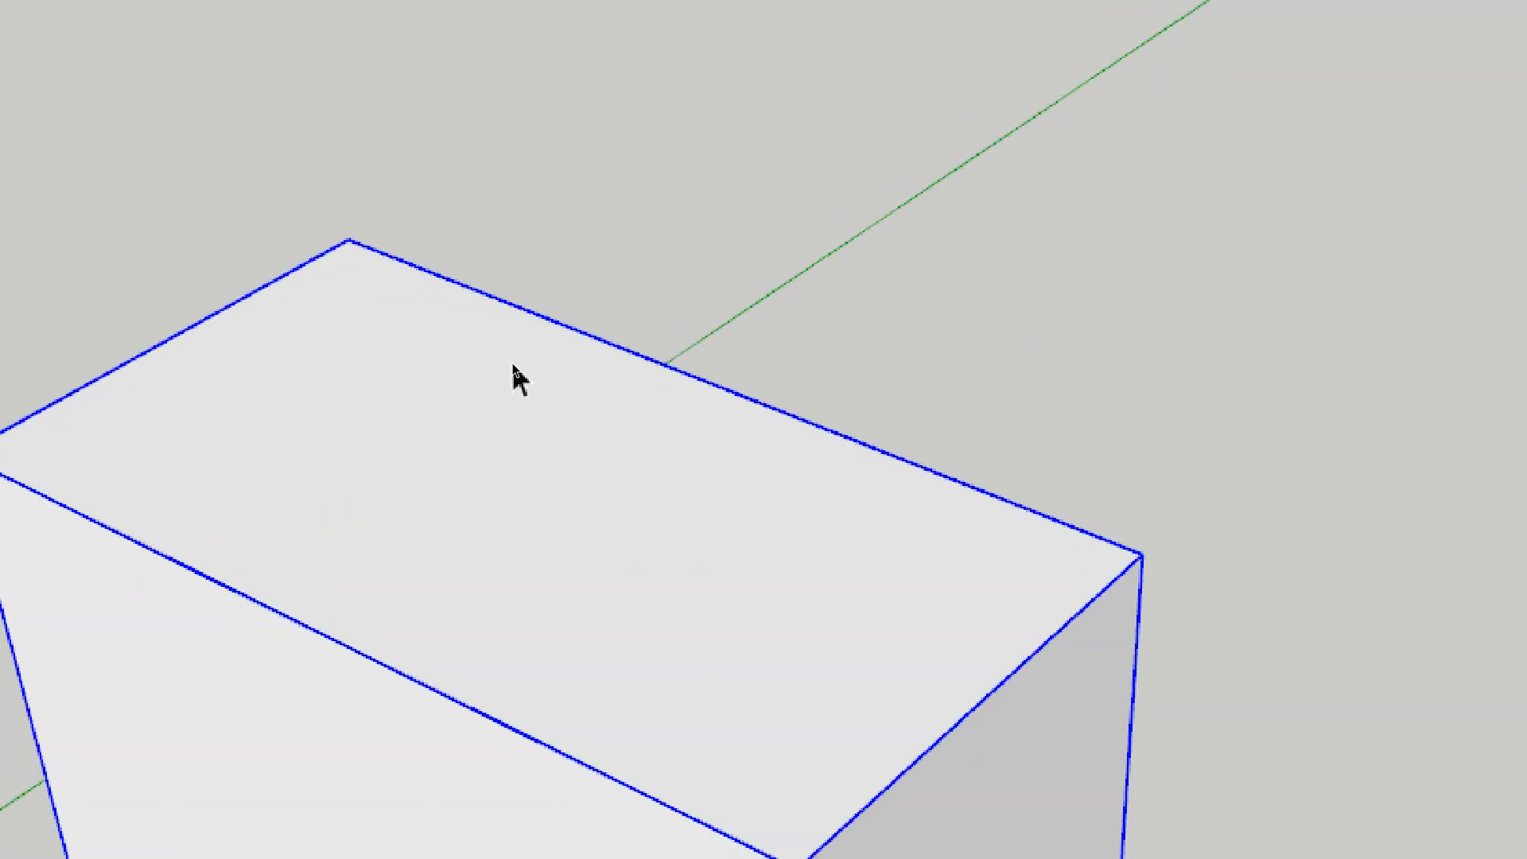
pyautogui.rightClick(483, 353)
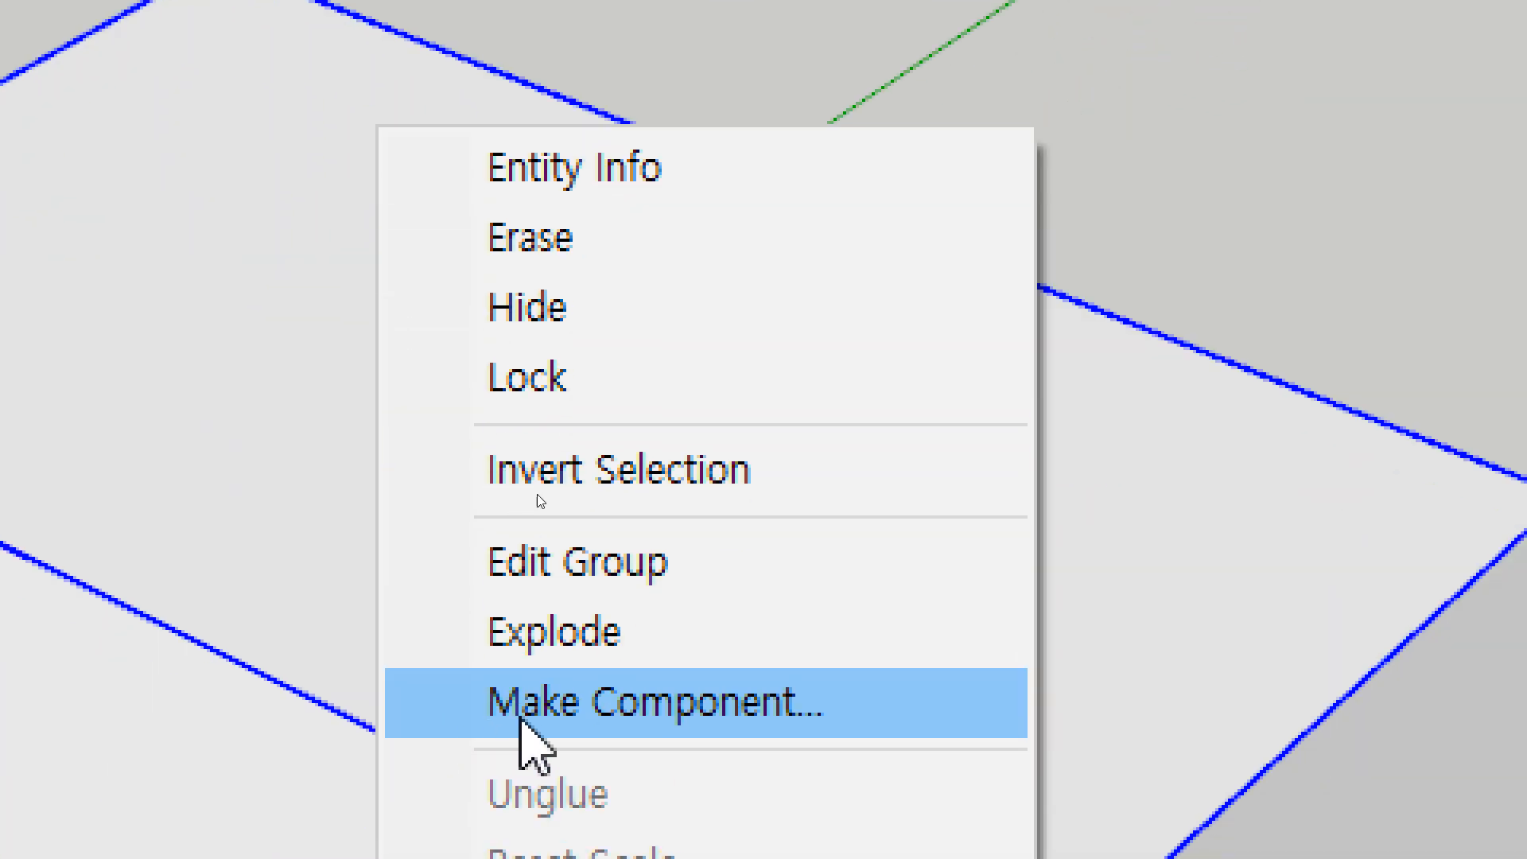
pyautogui.click(715, 634)
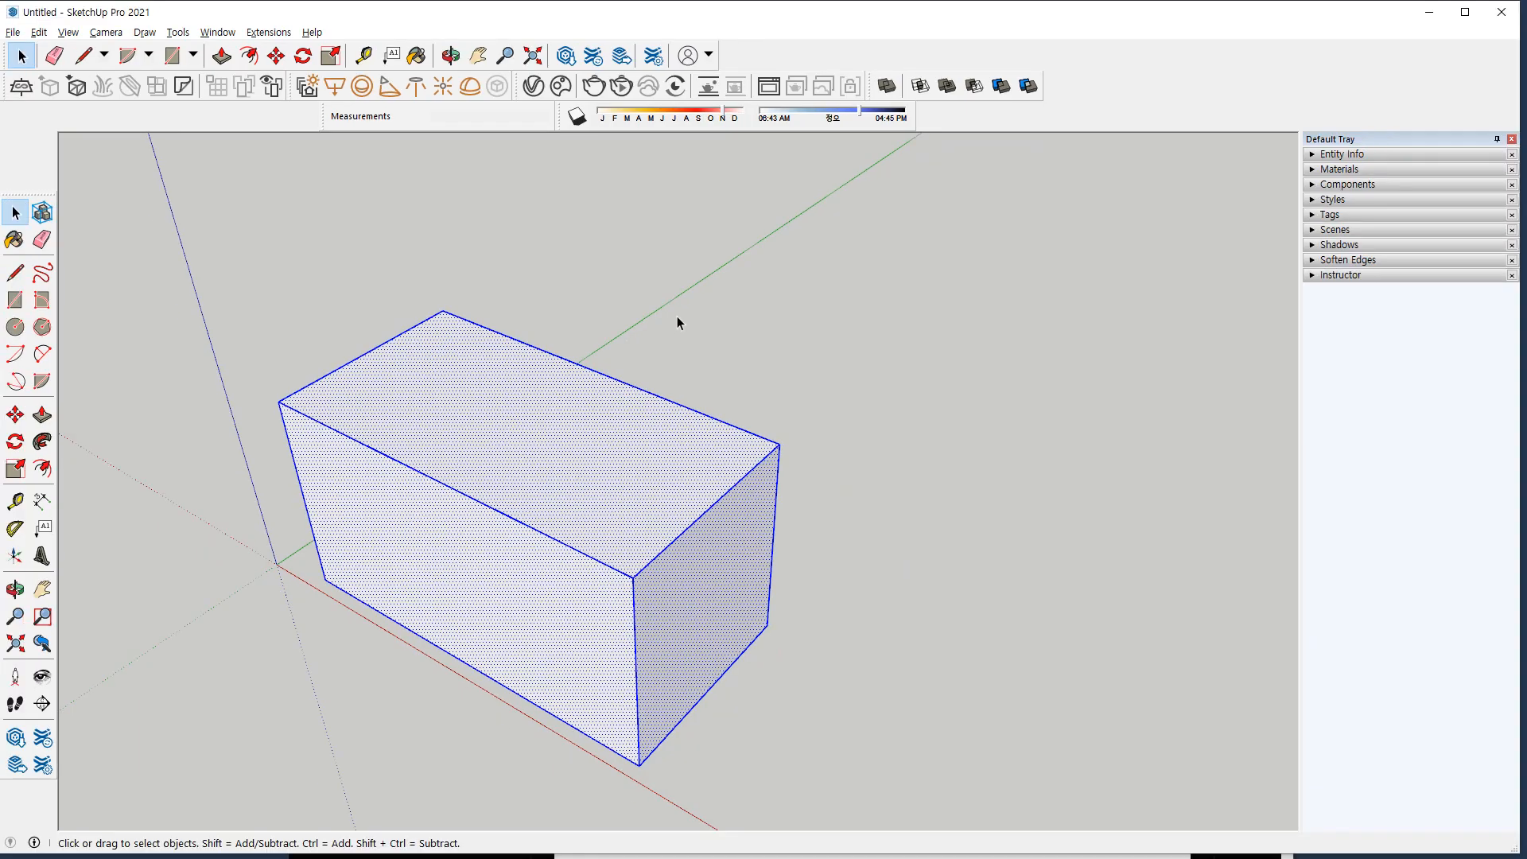
# Group all of the box's faces and edges and undo the grouping, twice in a row.
pyautogui.click(676, 318)
pyautogui.tripleClick(549, 460)
pyautogui.rightClick(502, 351)
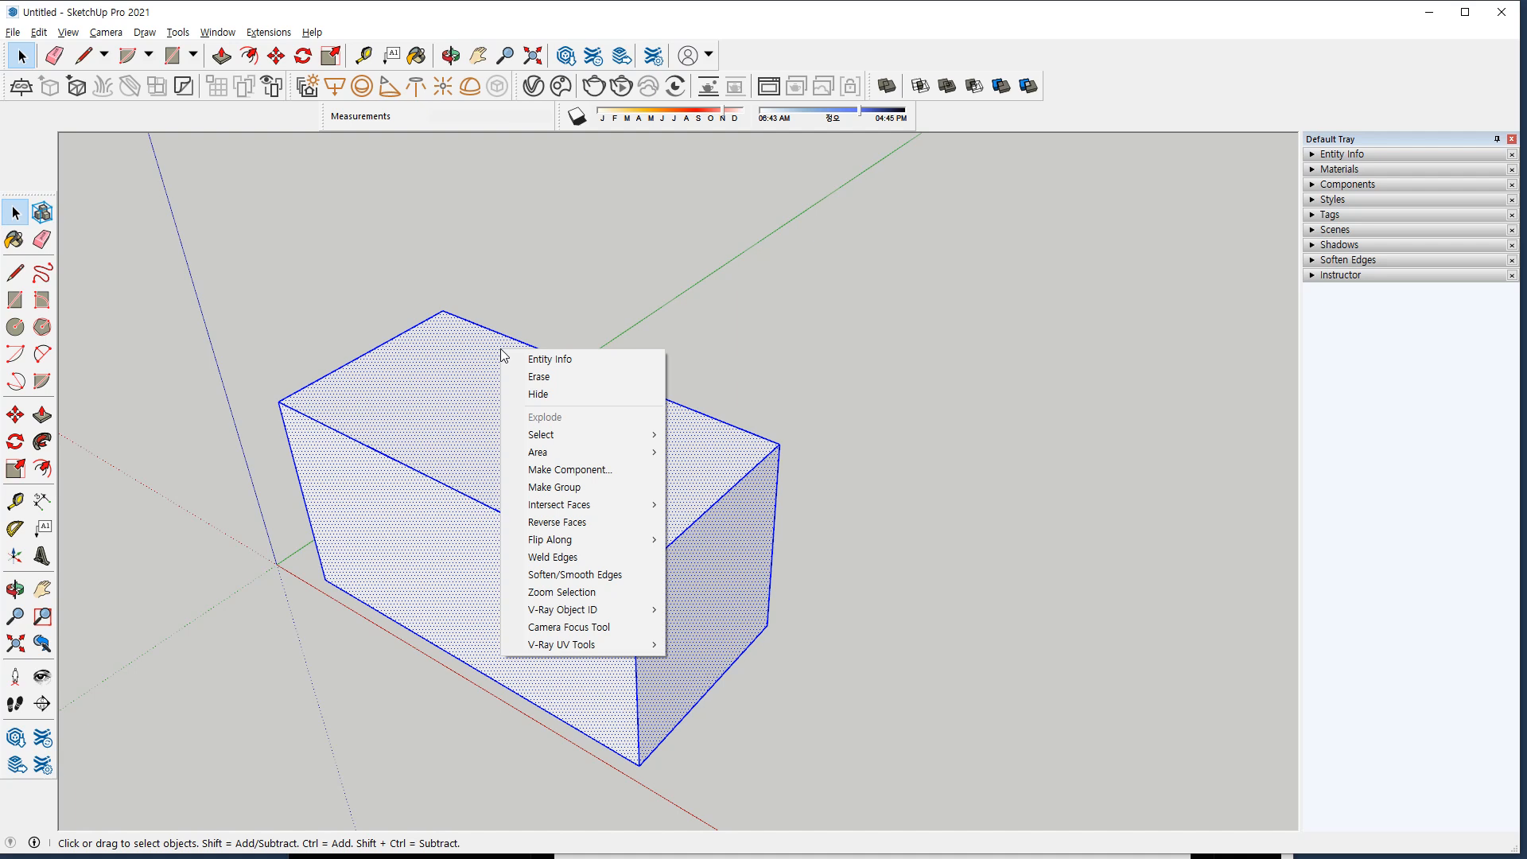
pyautogui.press('g')
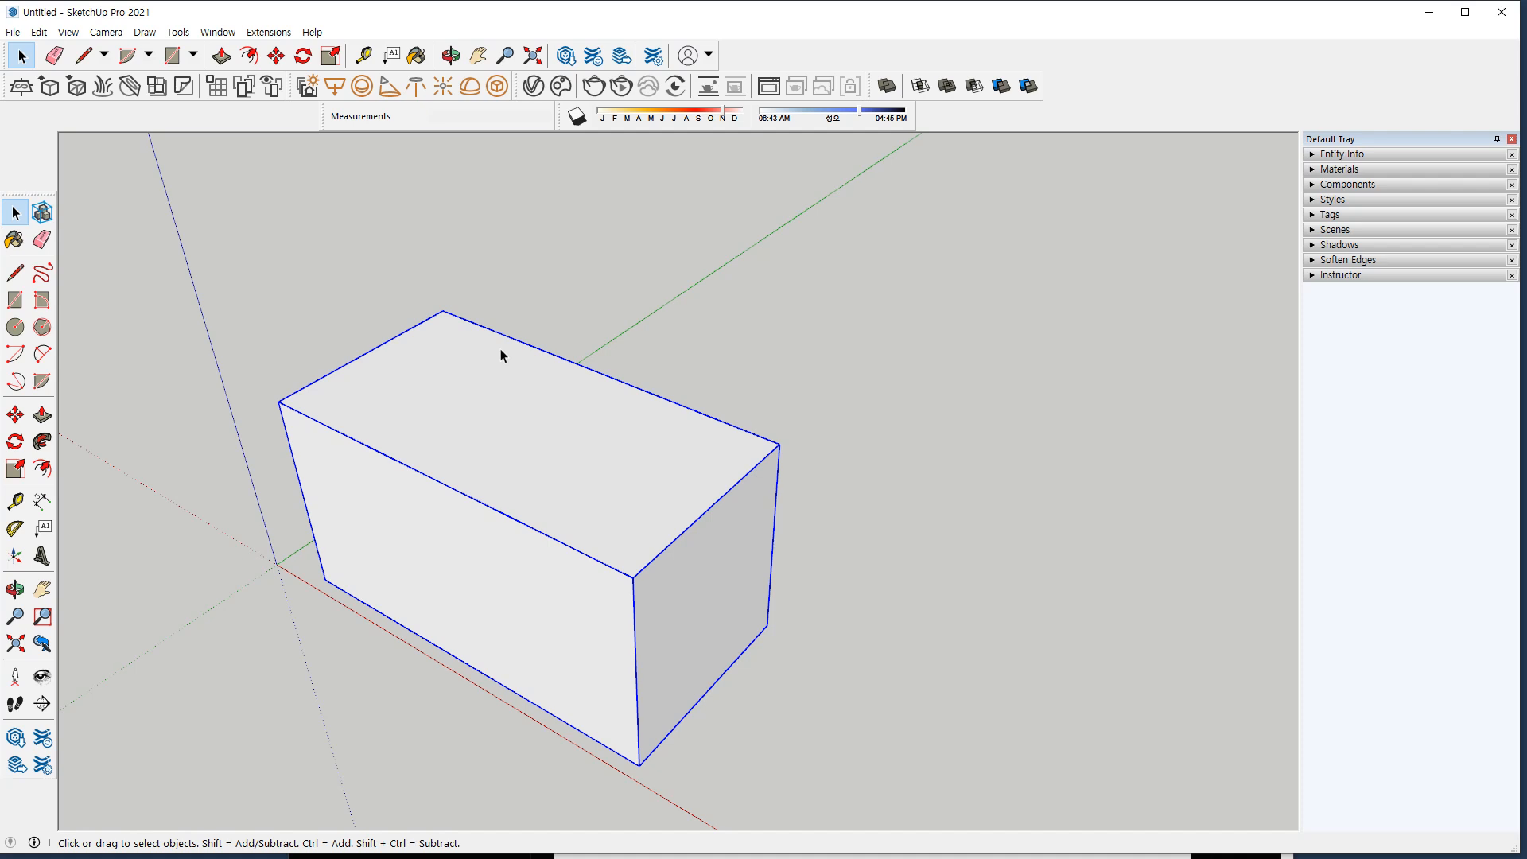
pyautogui.hotkey('ctrl', 'z')
pyautogui.click(548, 296)
pyautogui.tripleClick(491, 437)
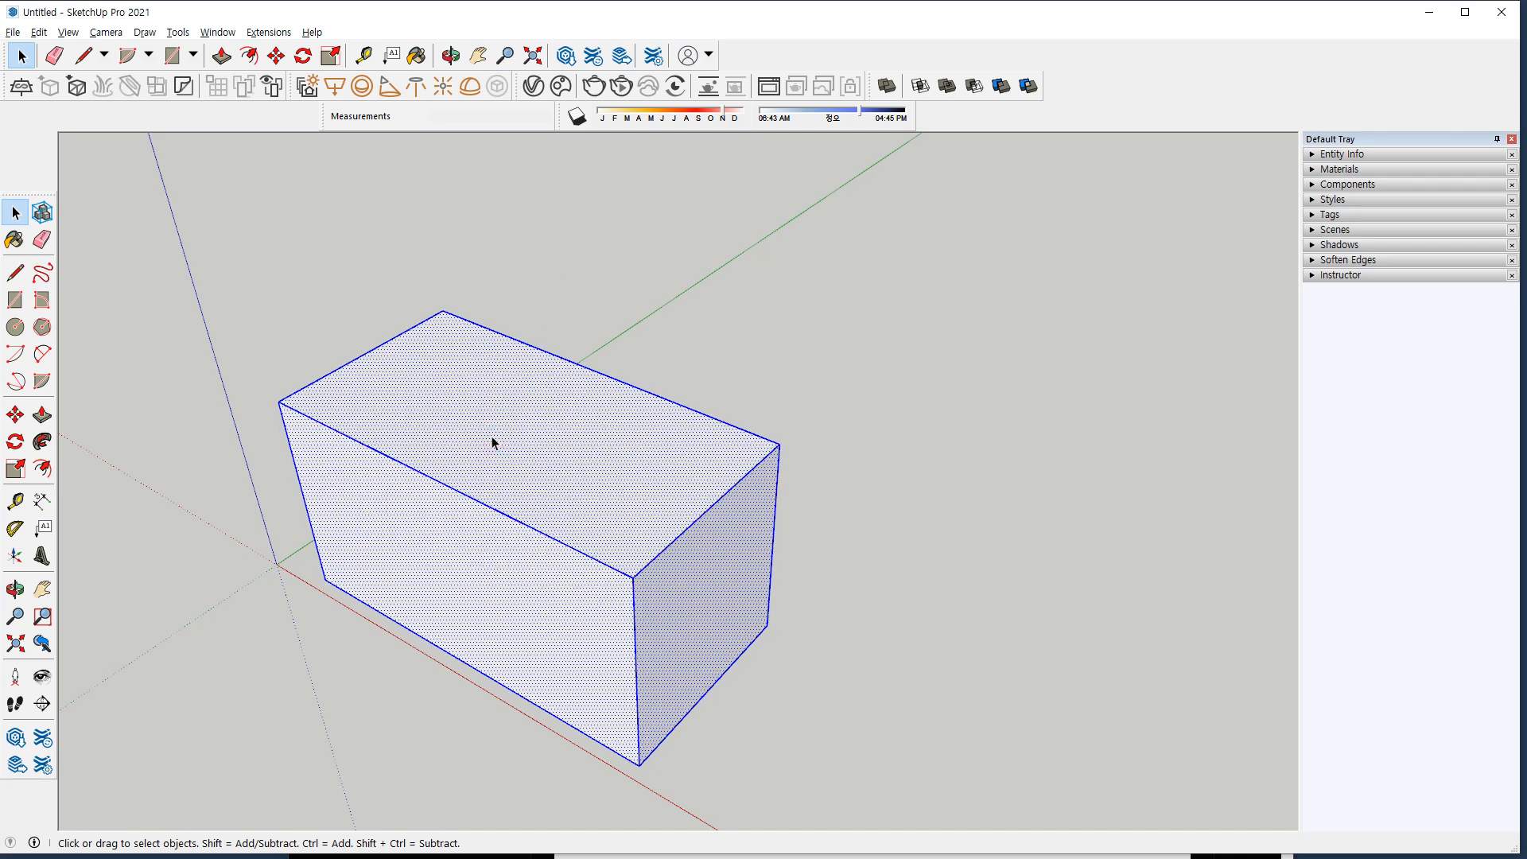
pyautogui.rightClick(492, 442)
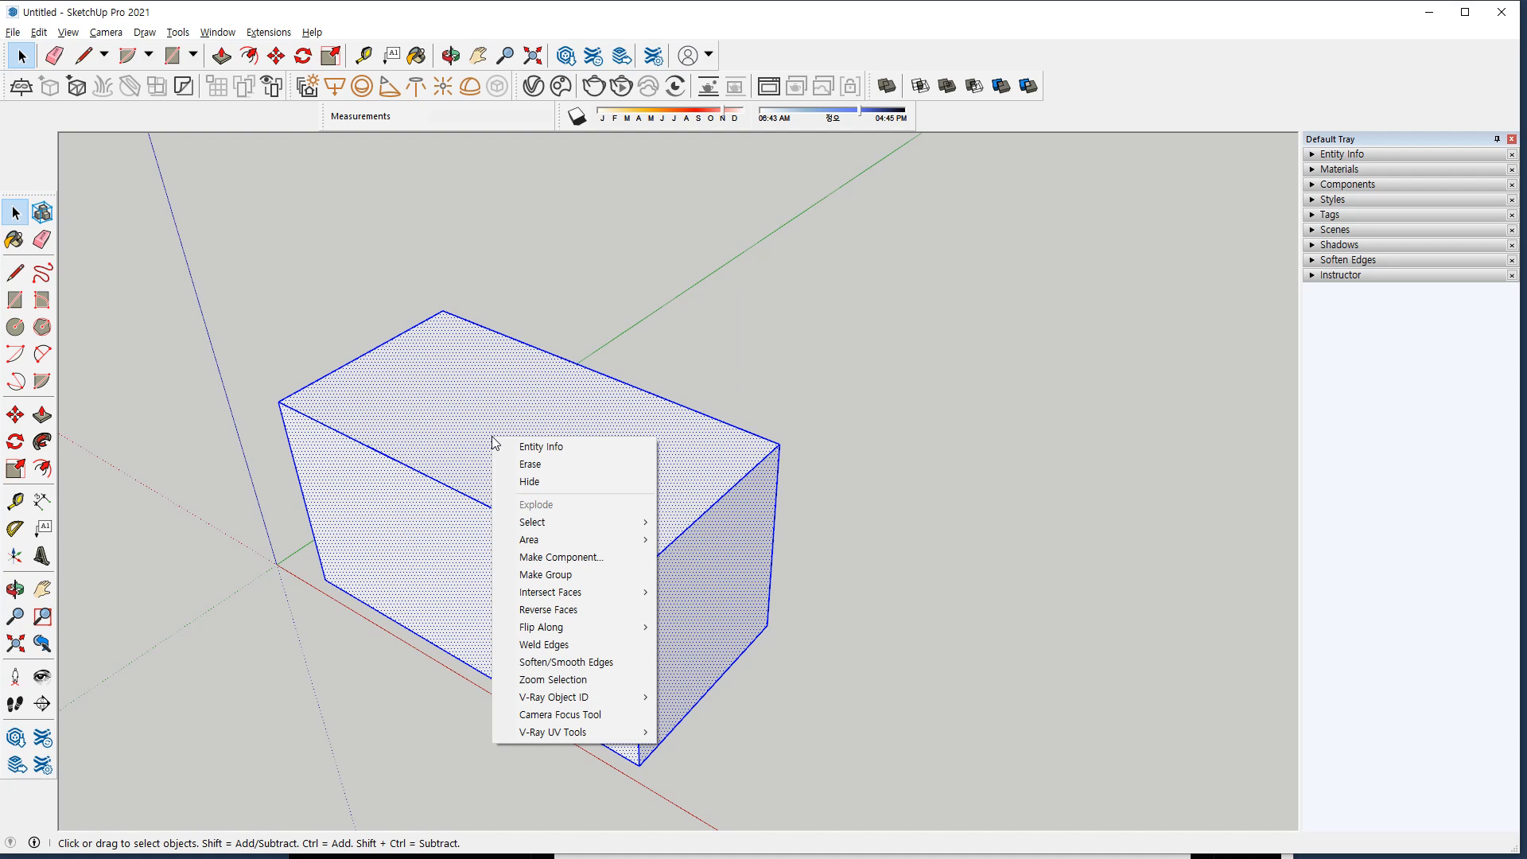
pyautogui.press('g')
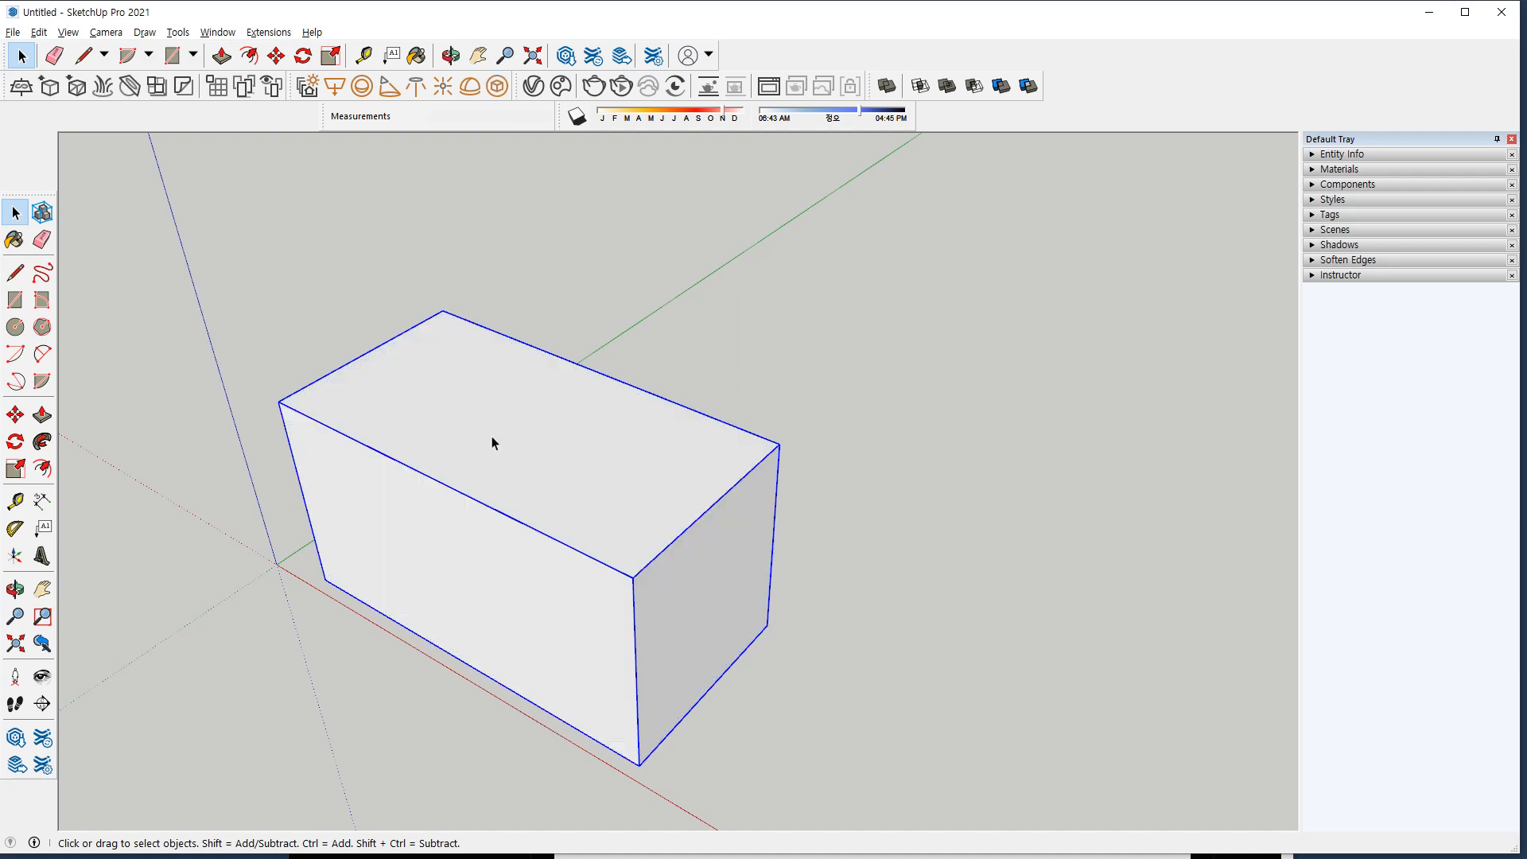
pyautogui.hotkey('ctrl', 'z')
# Reverse the orientation of the box's top face, view the available selection options, and restore the face's orientation.
pyautogui.click(499, 391)
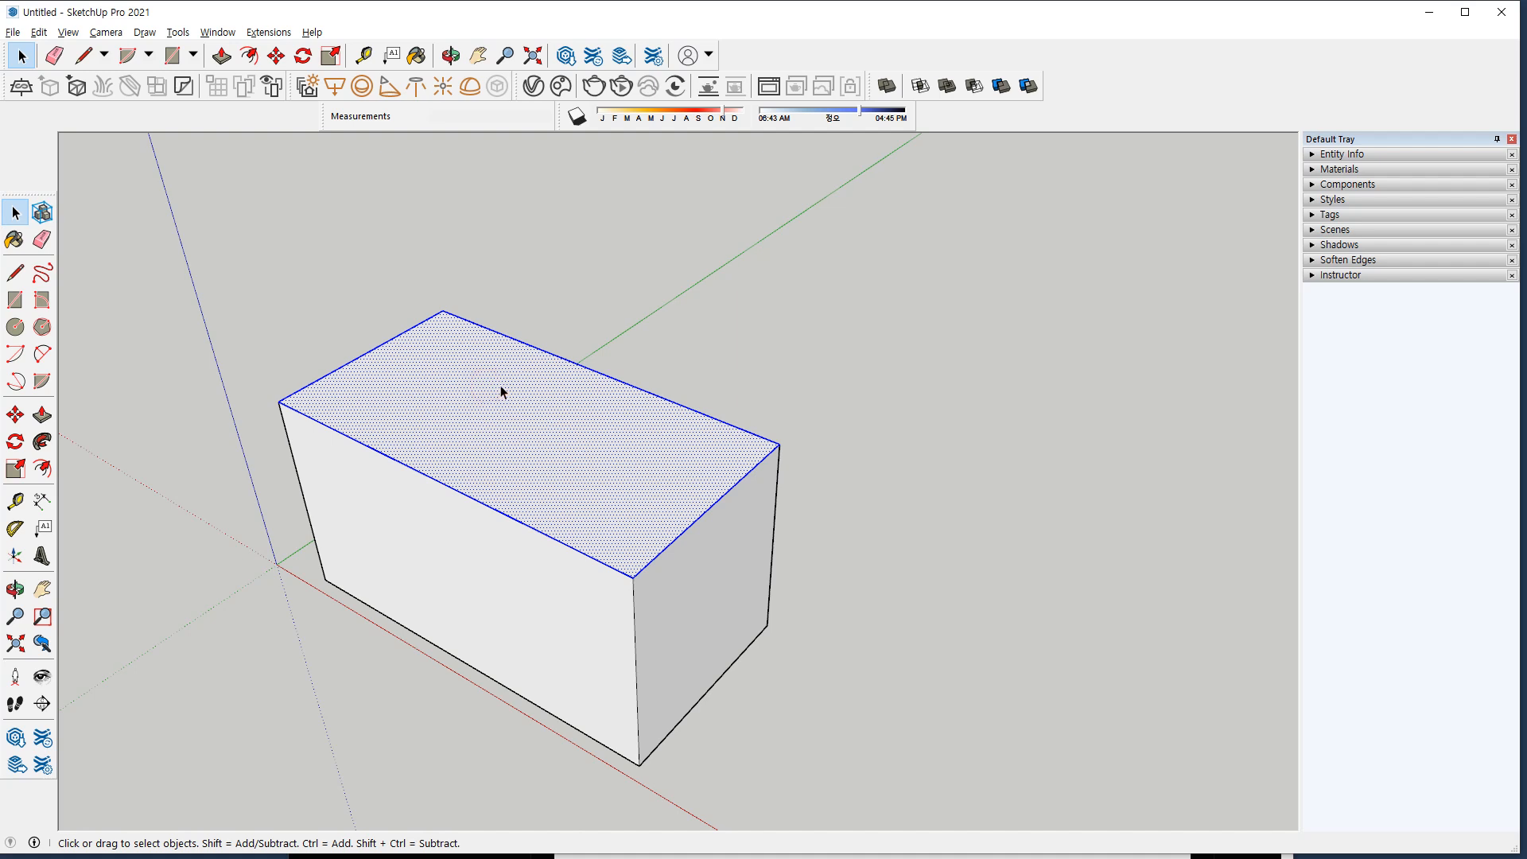
pyautogui.rightClick(502, 389)
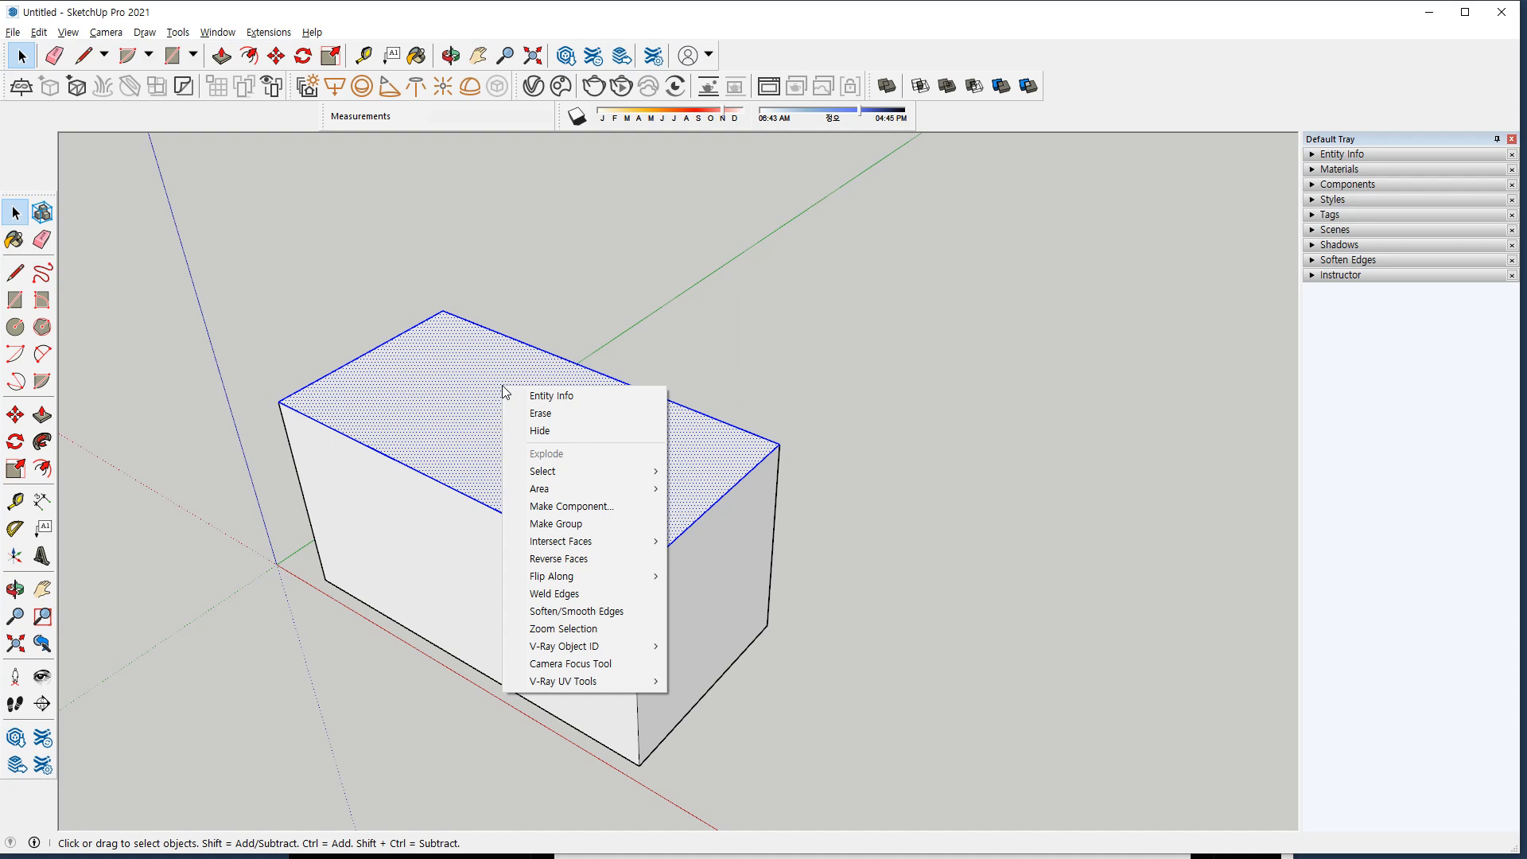
pyautogui.press('r')
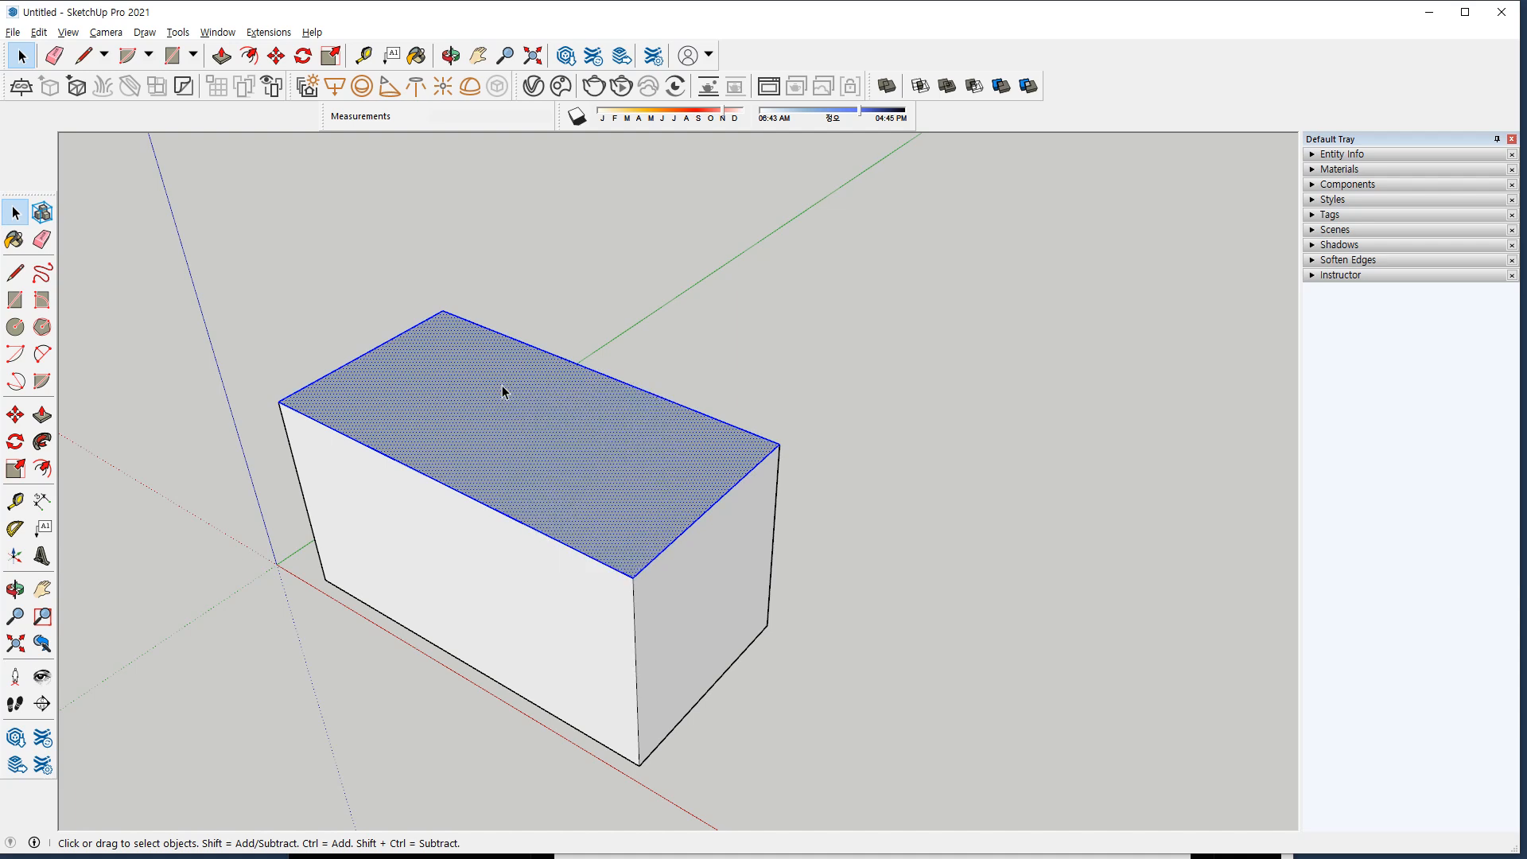
pyautogui.rightClick(501, 386)
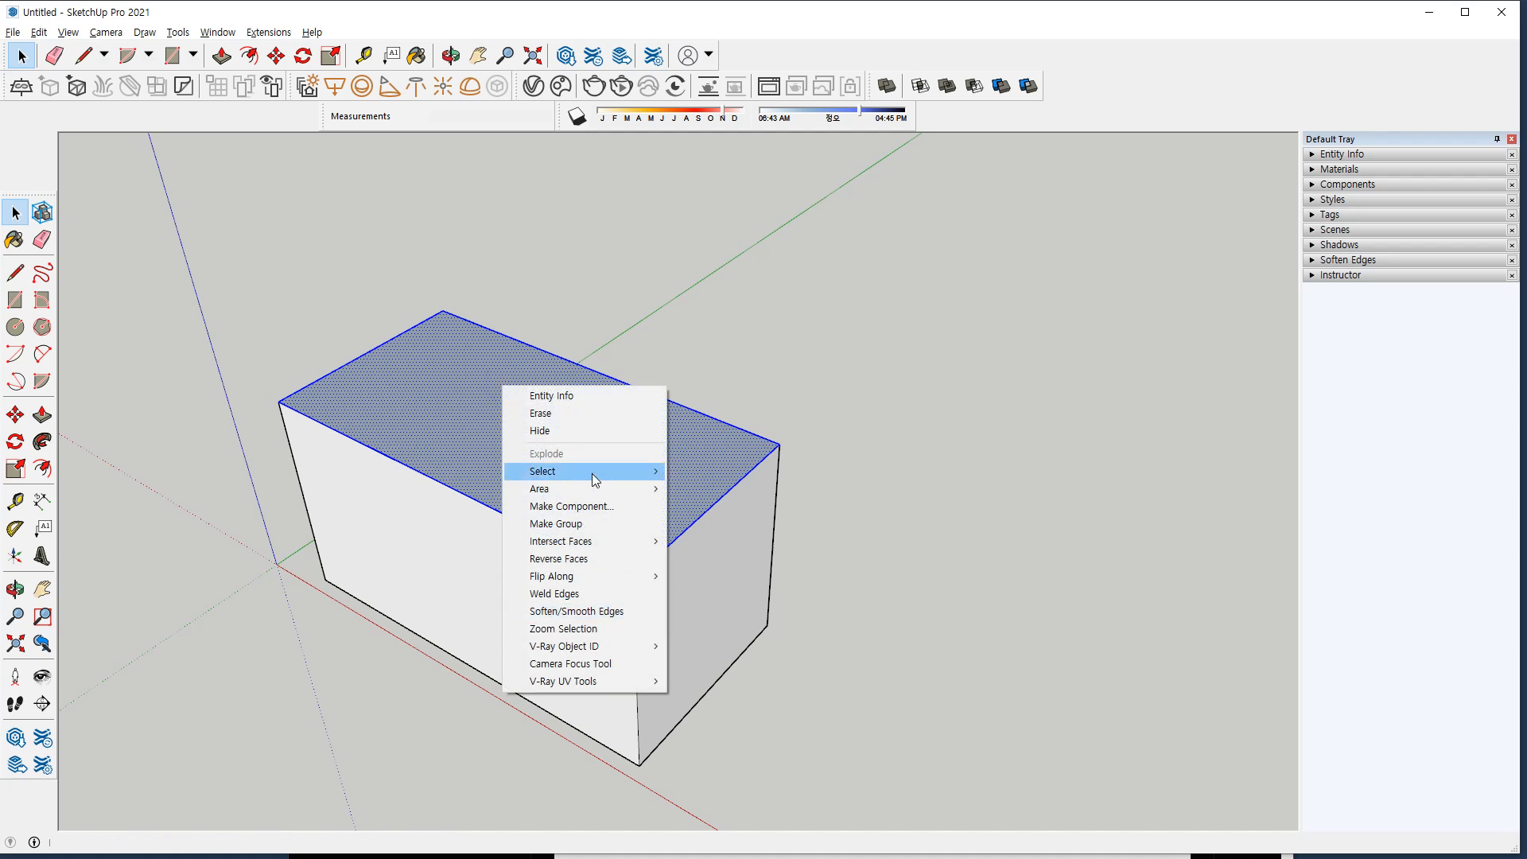
pyautogui.moveTo(592, 475)
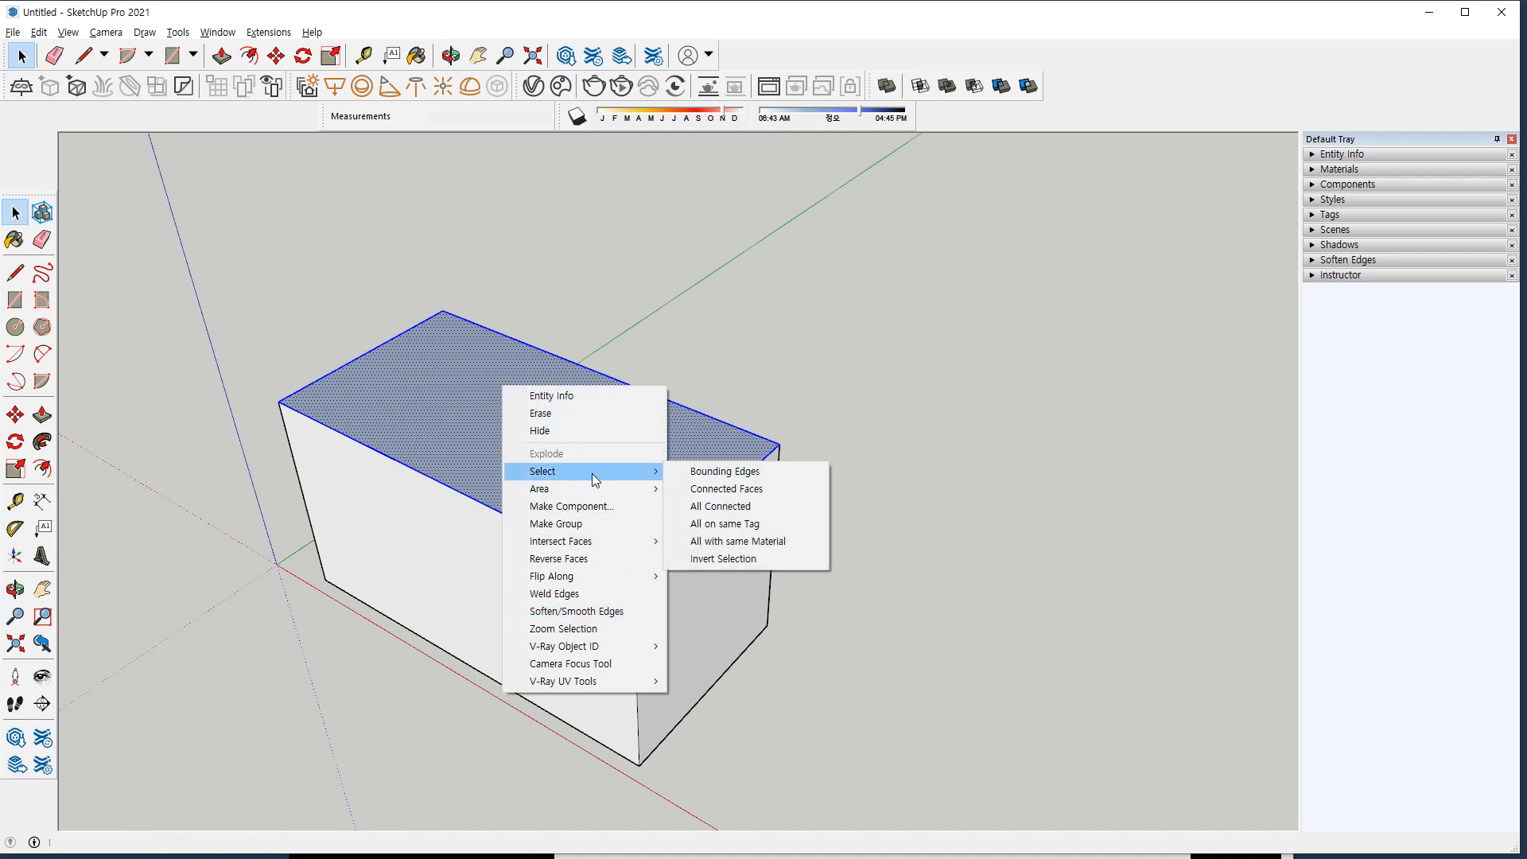
pyautogui.click(592, 12)
pyautogui.rightClick(480, 334)
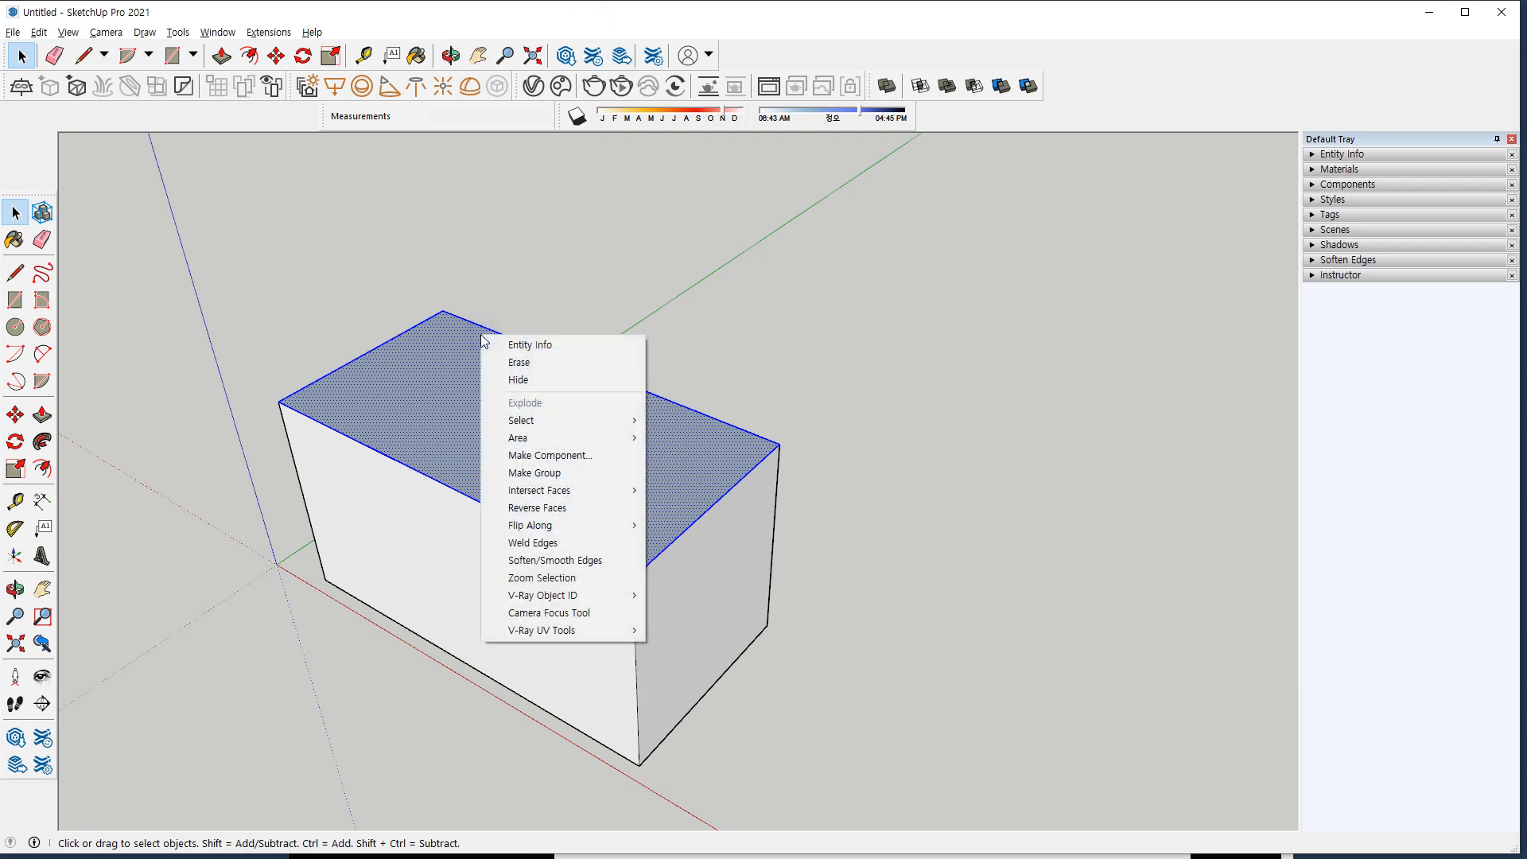
pyautogui.click(480, 334)
# Select the whole box with all its connected geometry, make it a group, and delete that group.
pyautogui.tripleClick(477, 395)
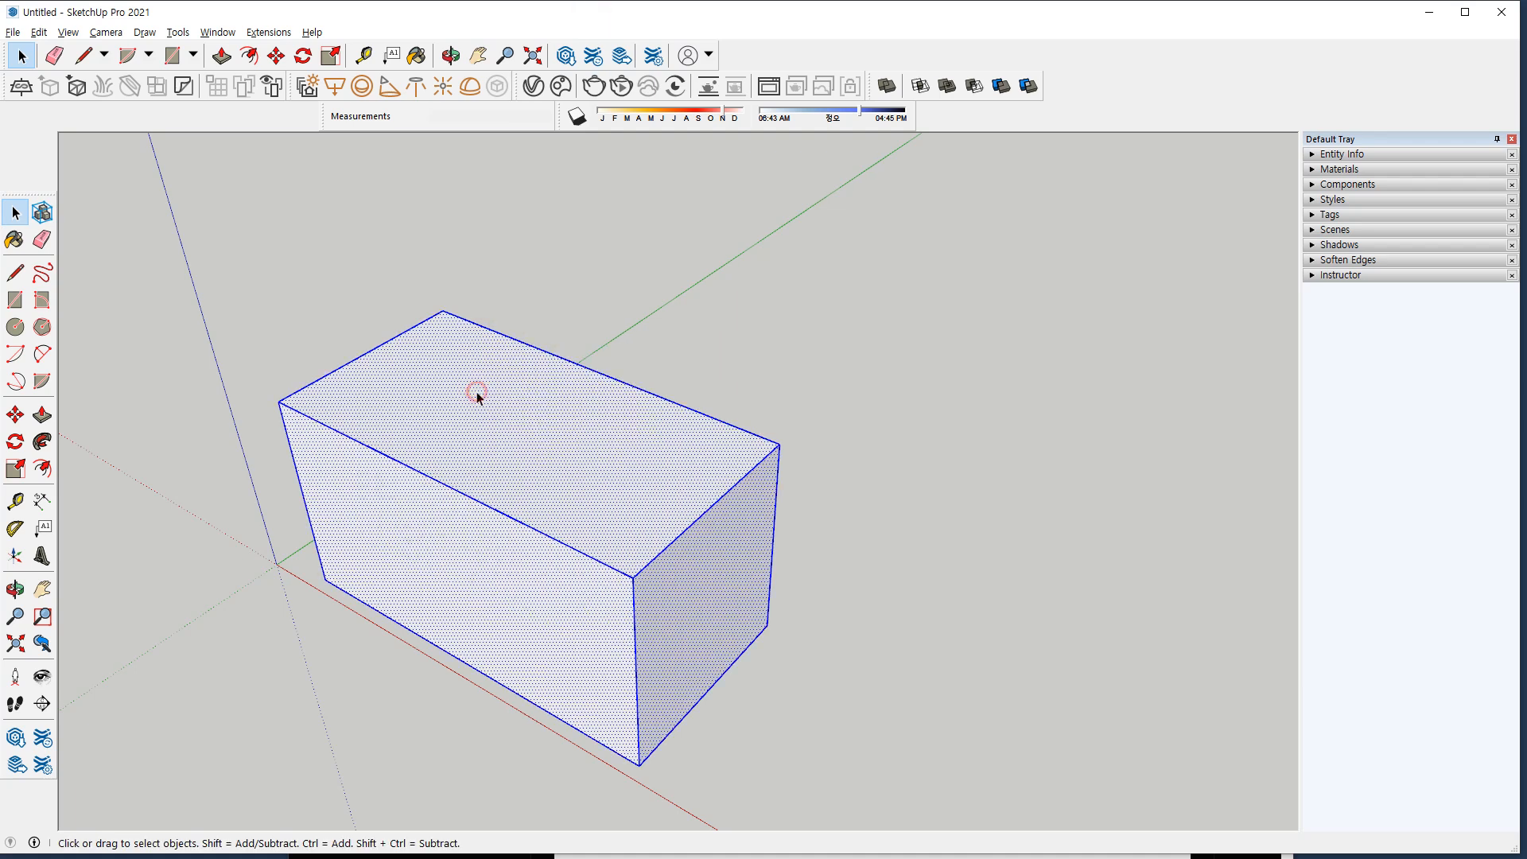
pyautogui.rightClick(477, 393)
pyautogui.press('g')
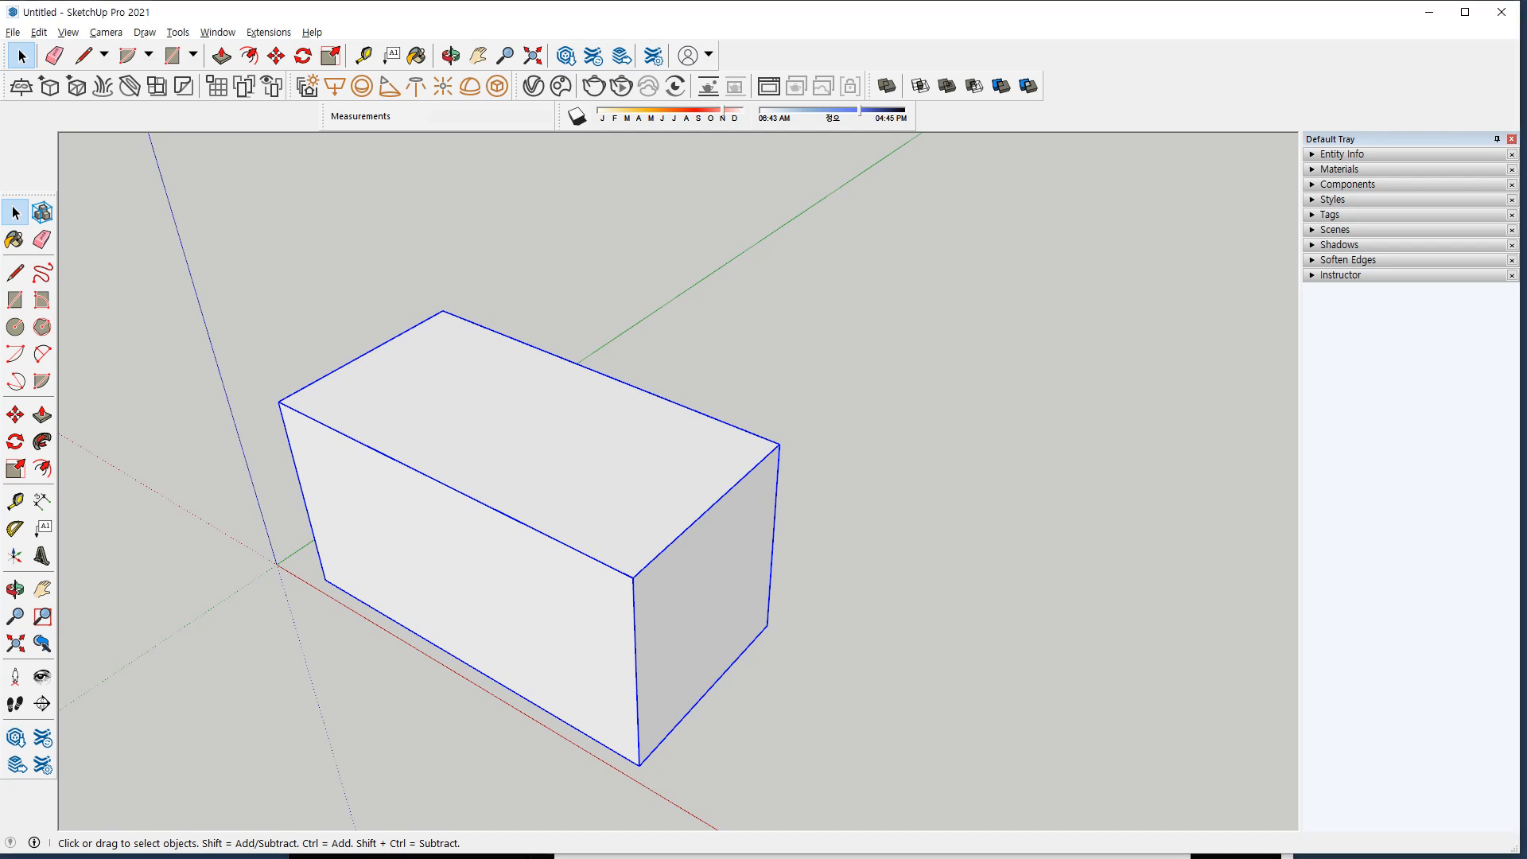
pyautogui.press('Delete')
# Draw a 500 x 500 mm square on the ground plane between the red and green axes.
pyautogui.moveTo(470, 576); pyautogui.dragTo(517, 561, button='middle')
pyautogui.press('r')
pyautogui.click(481, 617)
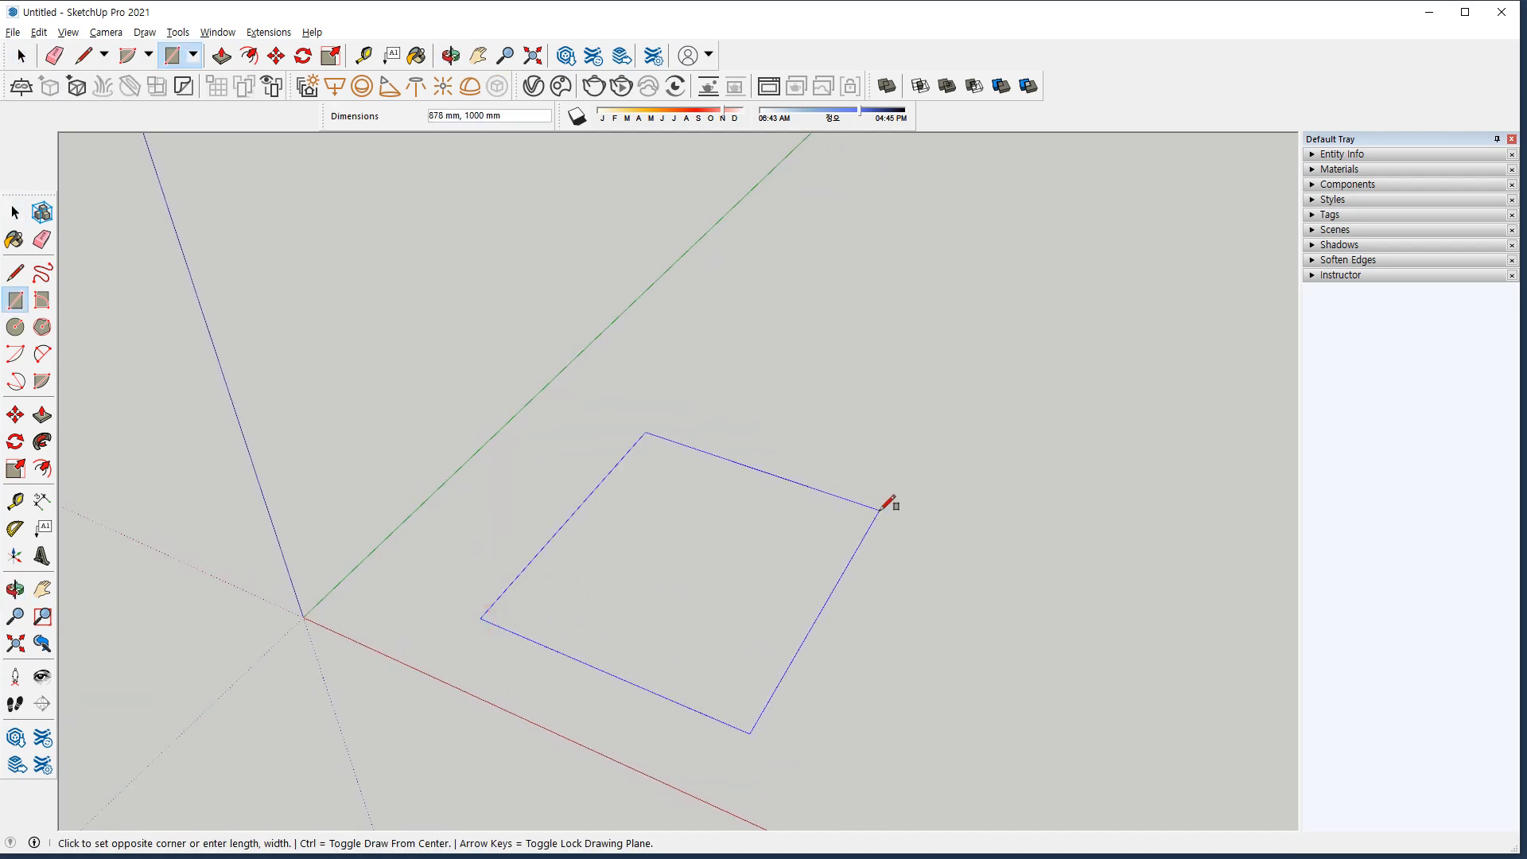
pyautogui.write('500,500')
pyautogui.press('Return')
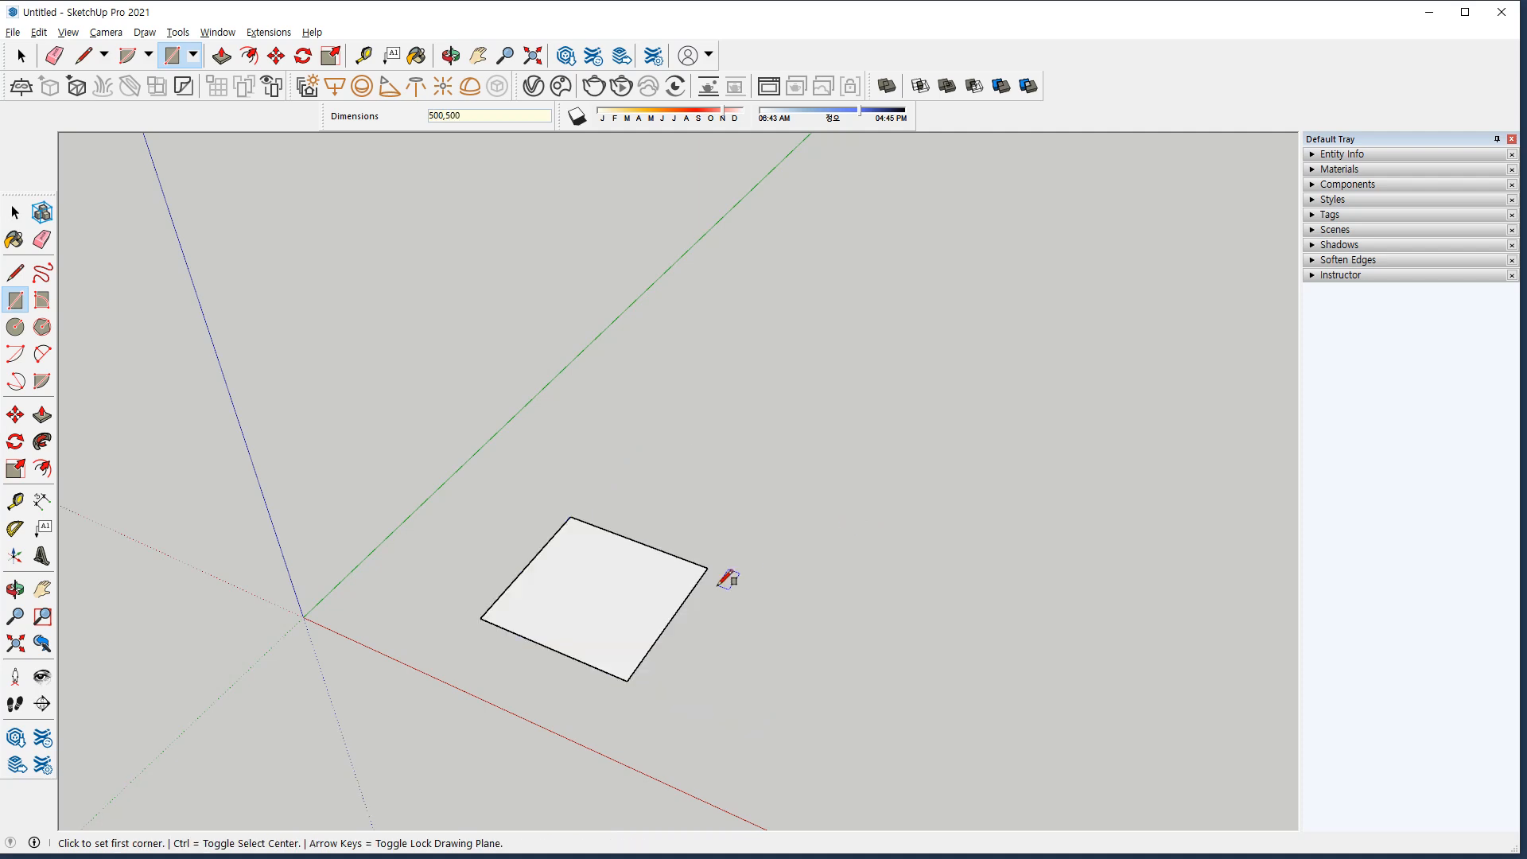
# Draw a diagonal across the square and a 400 mm vertical line up from the diagonal's midpoint.
pyautogui.press('l')
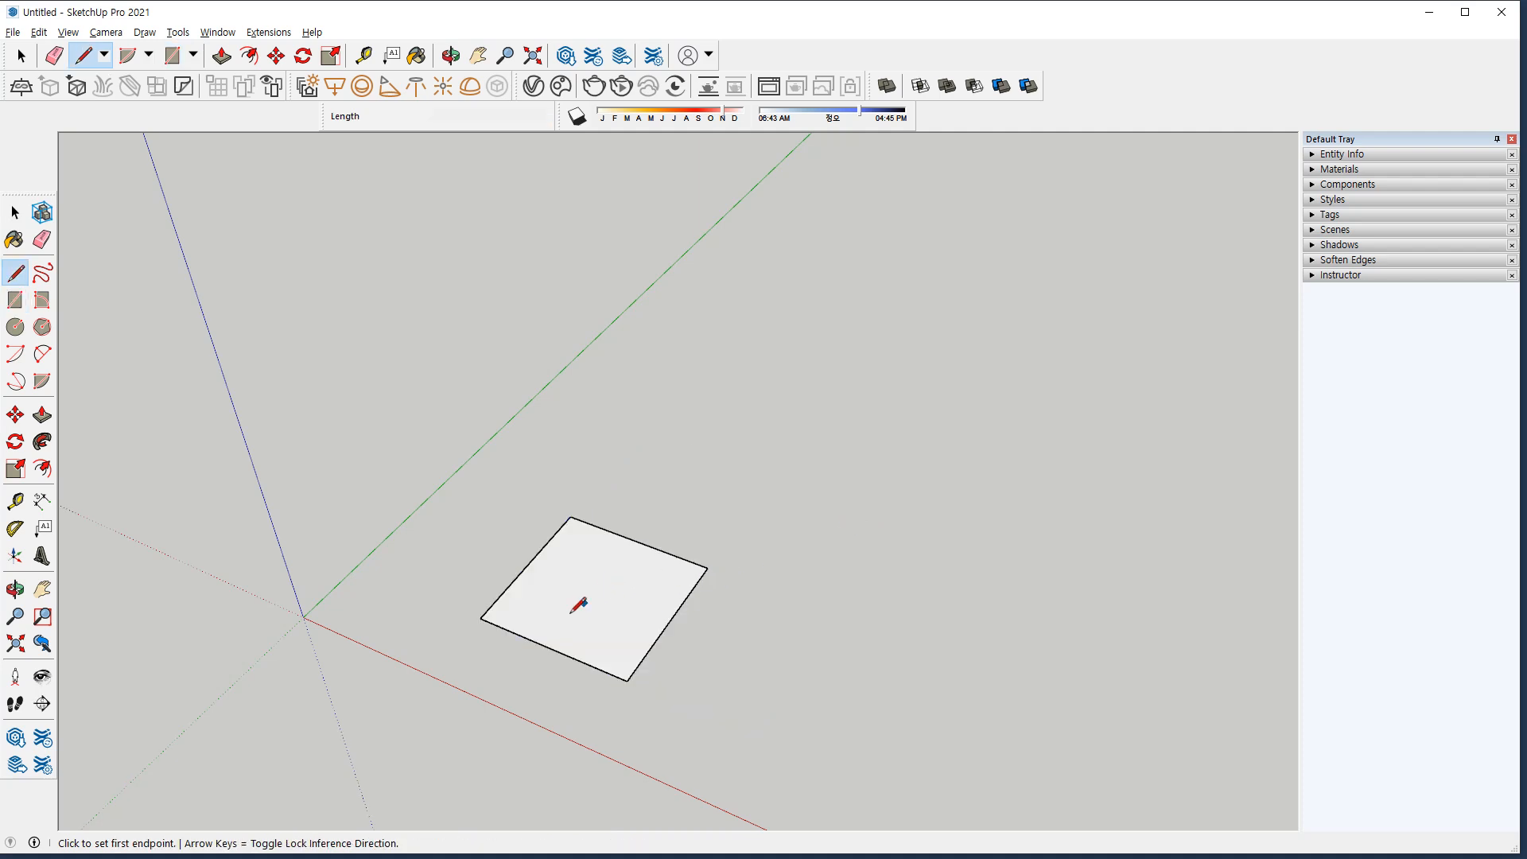
pyautogui.click(707, 567)
pyautogui.click(481, 618)
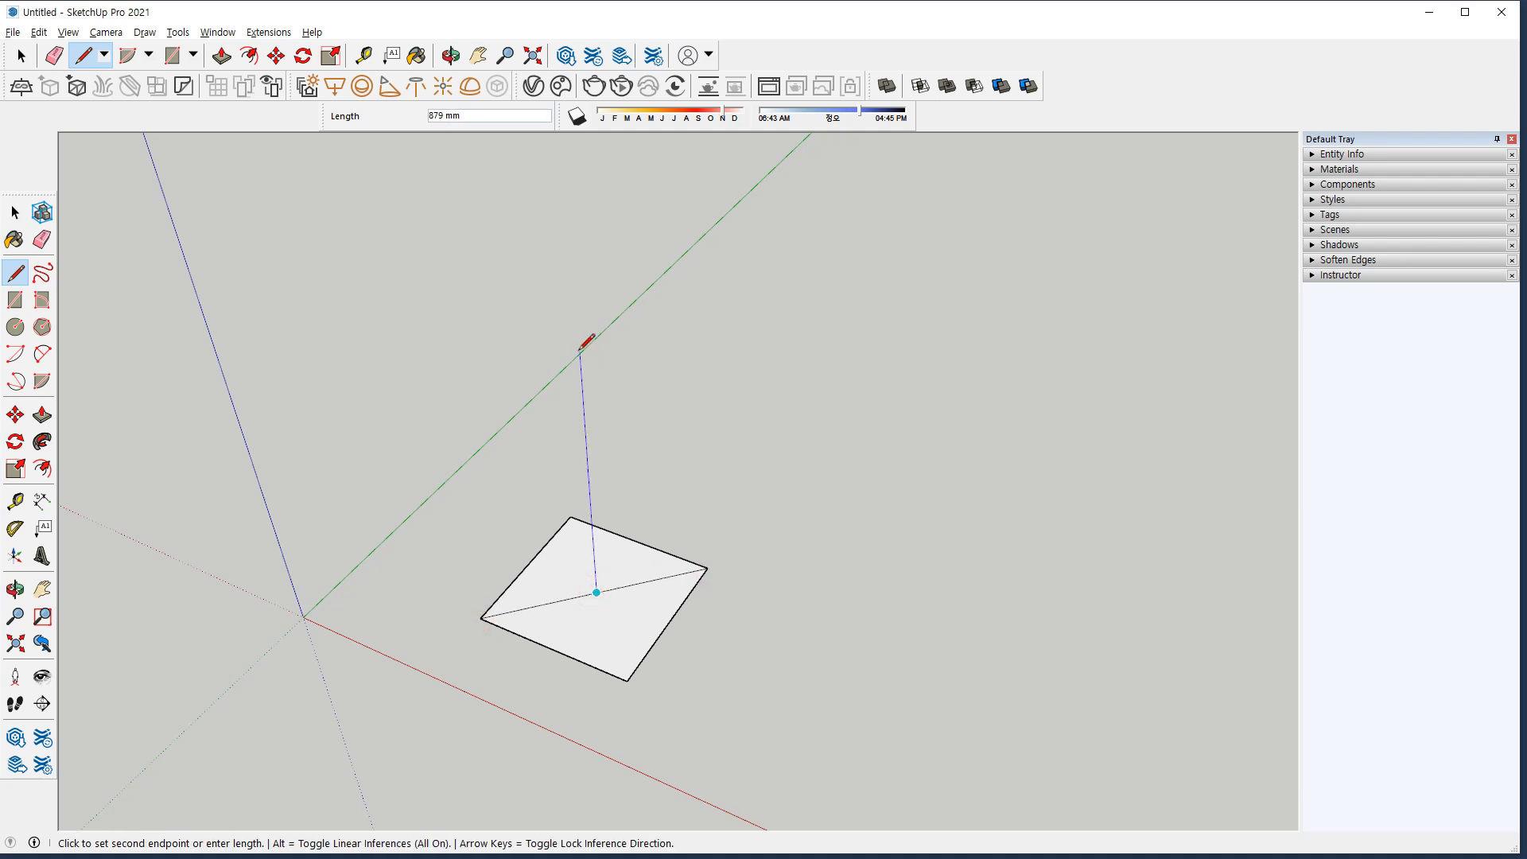
pyautogui.write('400')
pyautogui.press('Return')
pyautogui.press('space')
# Erase both halves of the square's diagonal, leaving the vertical center line.
pyautogui.moveTo(675, 672); pyautogui.dragTo(644, 608, button='middle')
pyautogui.press('e')
pyautogui.click(629, 589)
pyautogui.click(562, 604)
pyautogui.scroll(5, 592, 477)
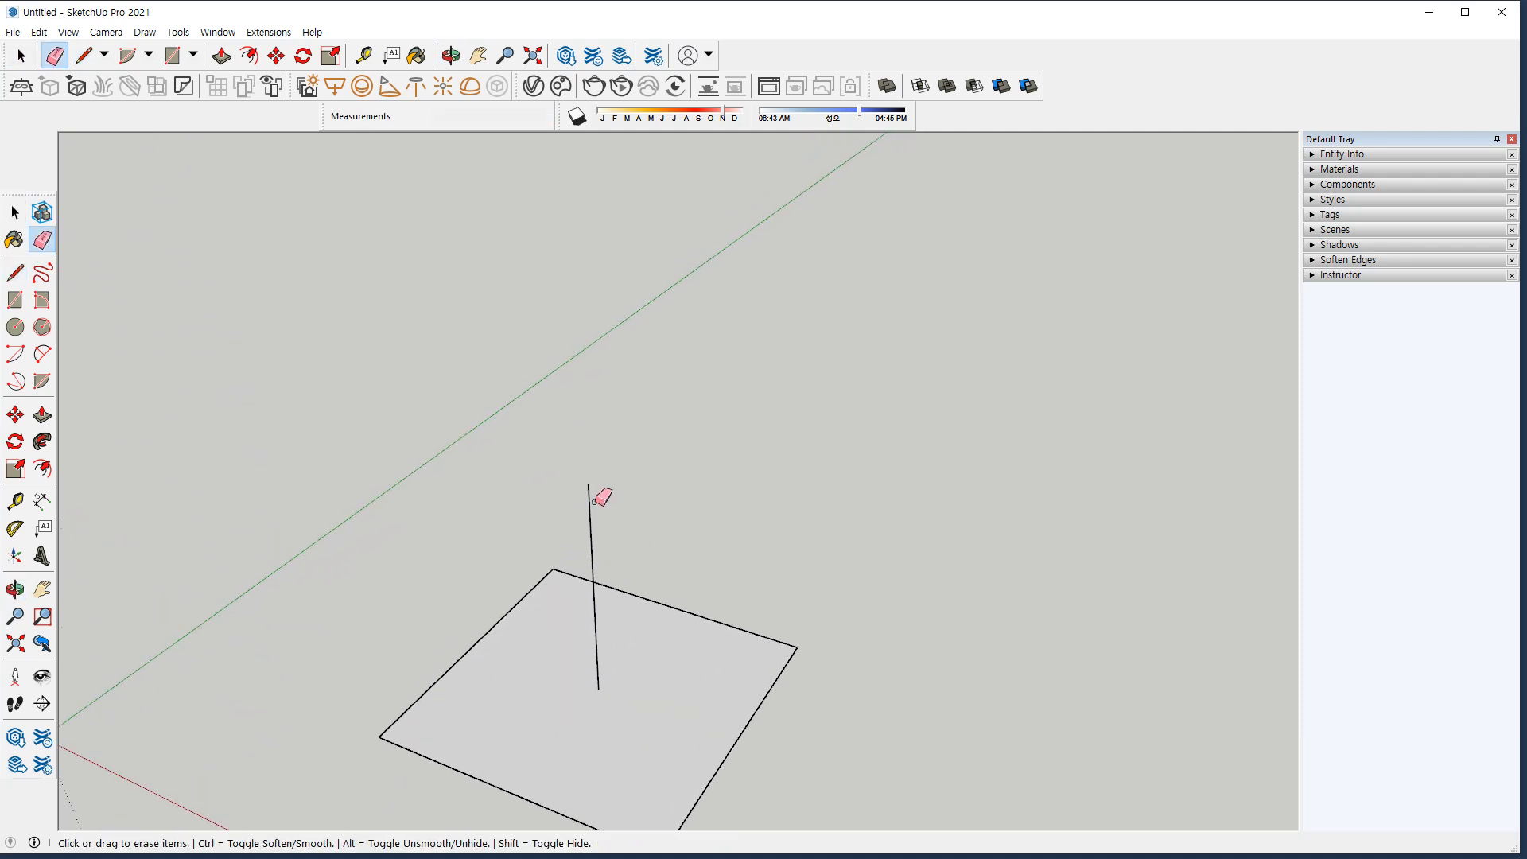
# Draw a 200 x 200 mm square centered on the upper end of the vertical line, parallel to the base.
pyautogui.press('r')
pyautogui.click(587, 482)
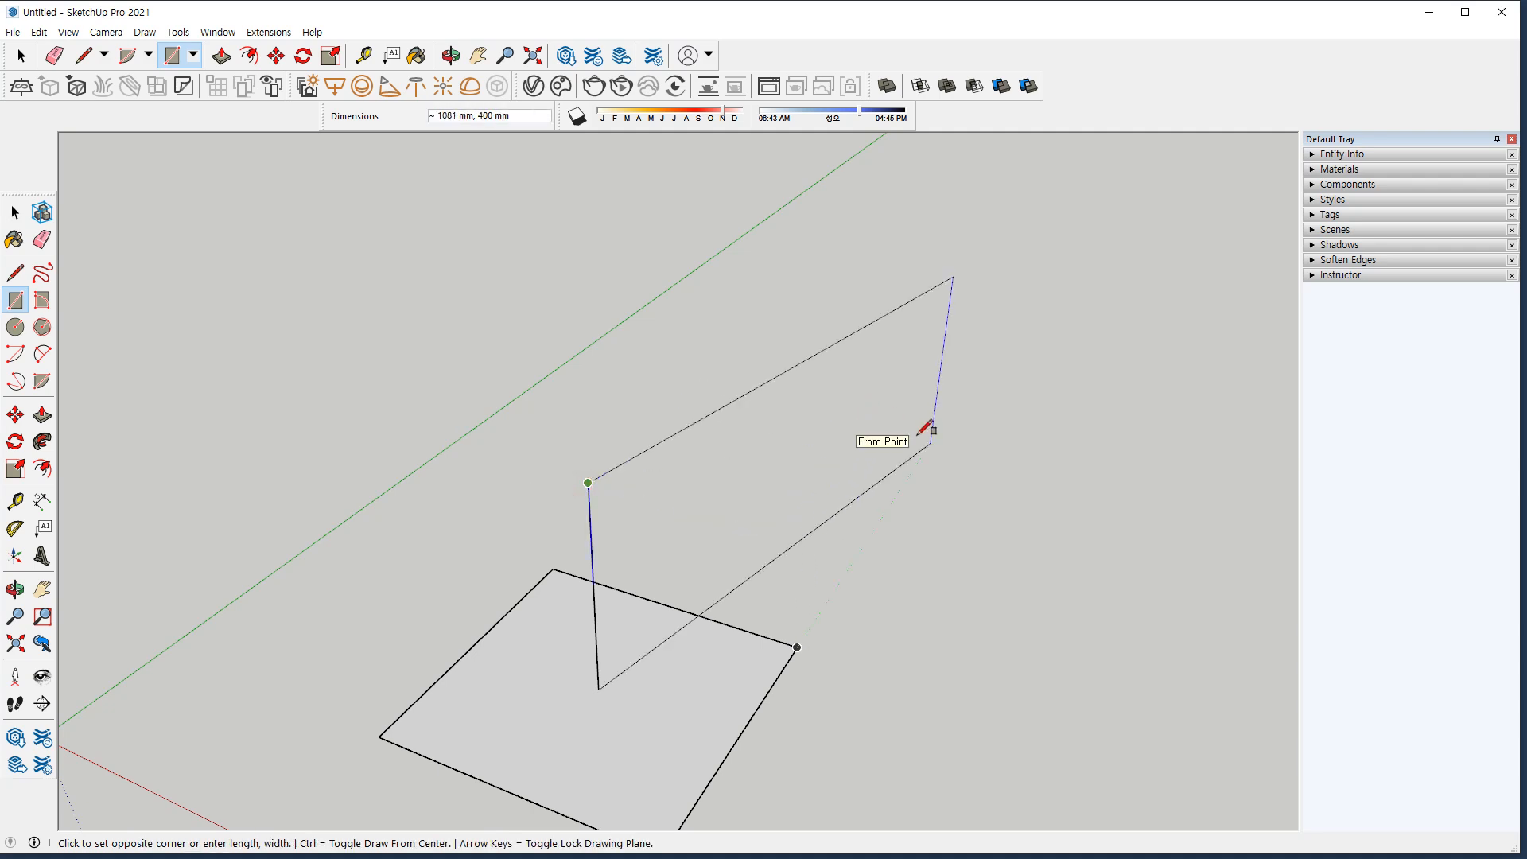
pyautogui.press('Escape')
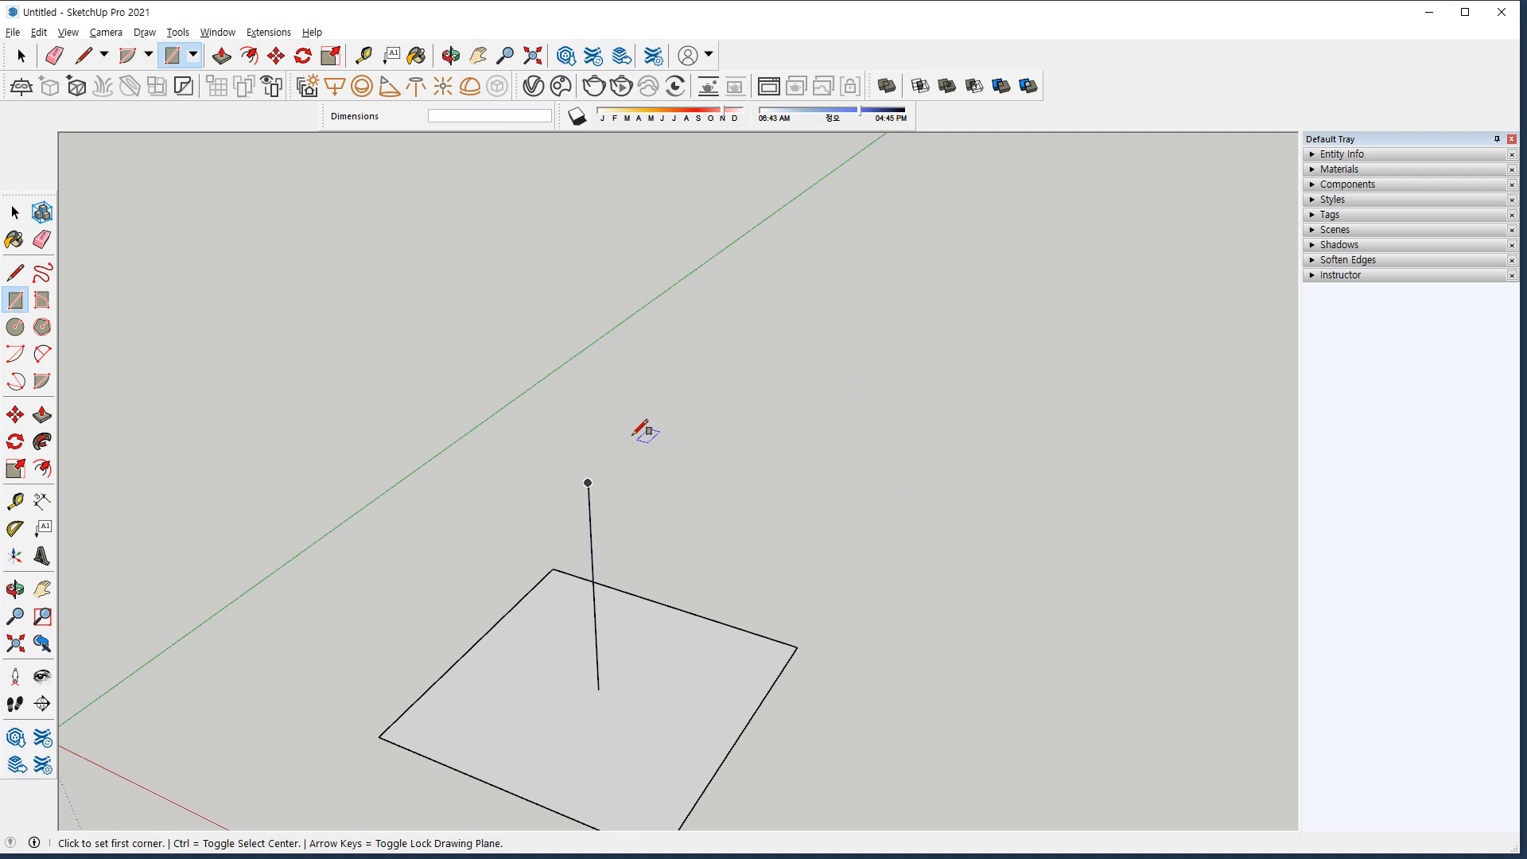
pyautogui.press('ctrl')
pyautogui.click(588, 482)
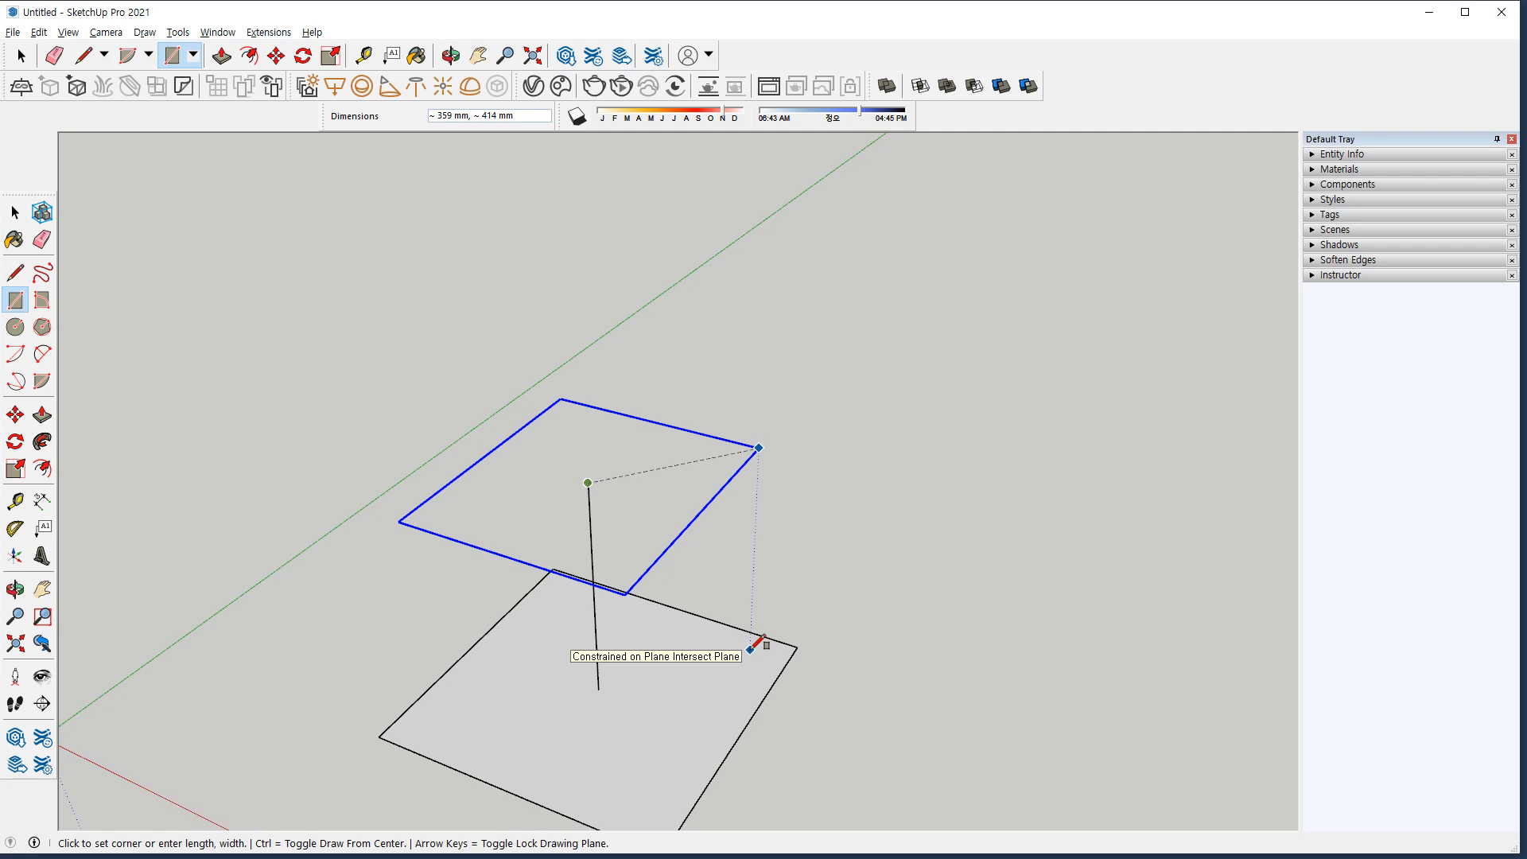
pyautogui.write('200,200')
pyautogui.press('Return')
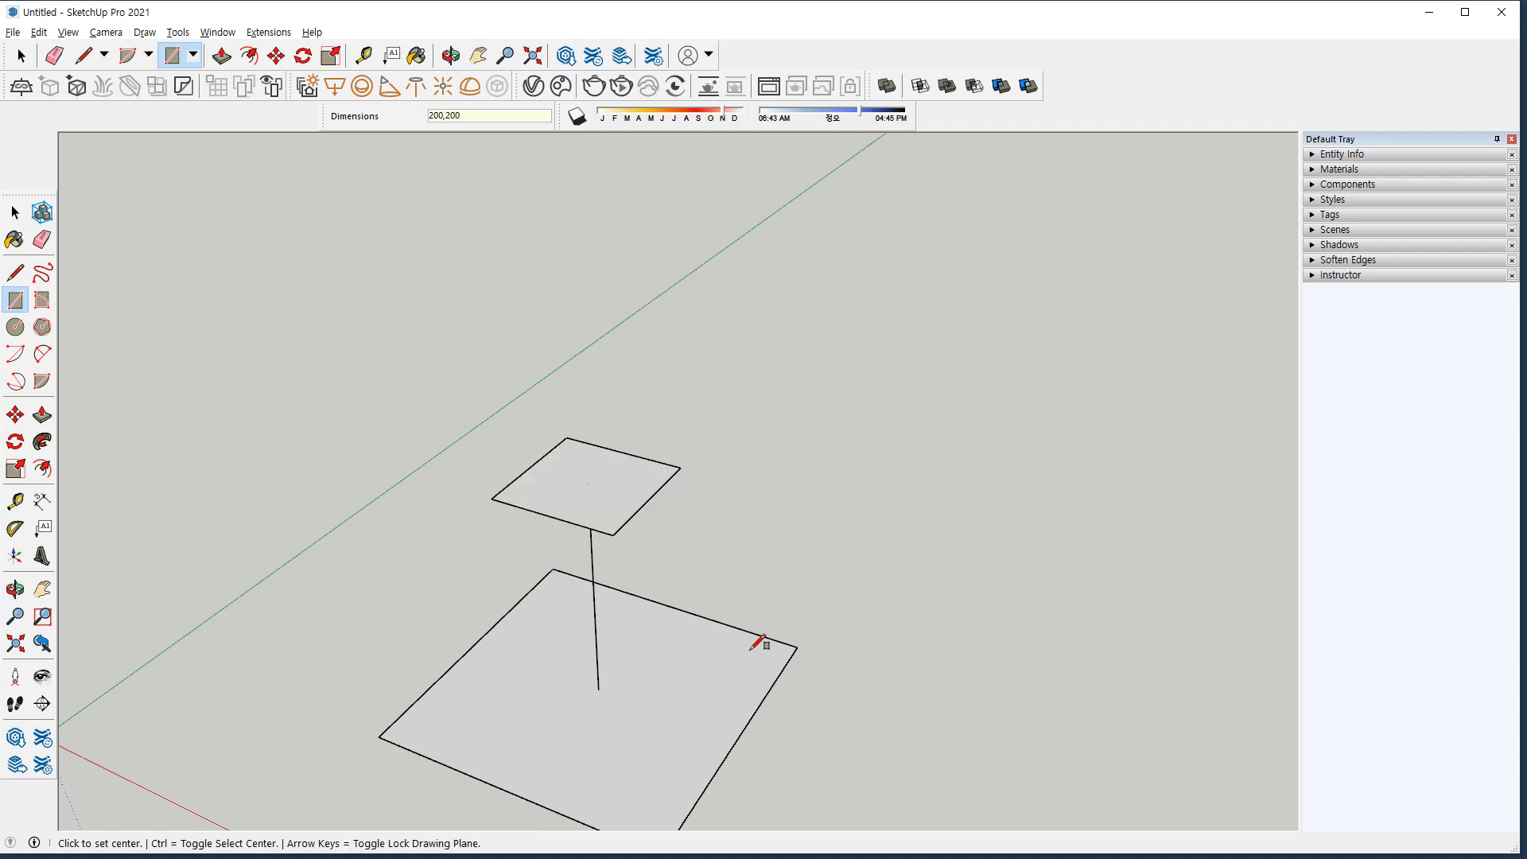
# Draw lines from the small square's center to its edge midpoint, down to the base's edge midpoint, and back to the base center, forming a profile face.
pyautogui.press('l')
pyautogui.click(588, 483)
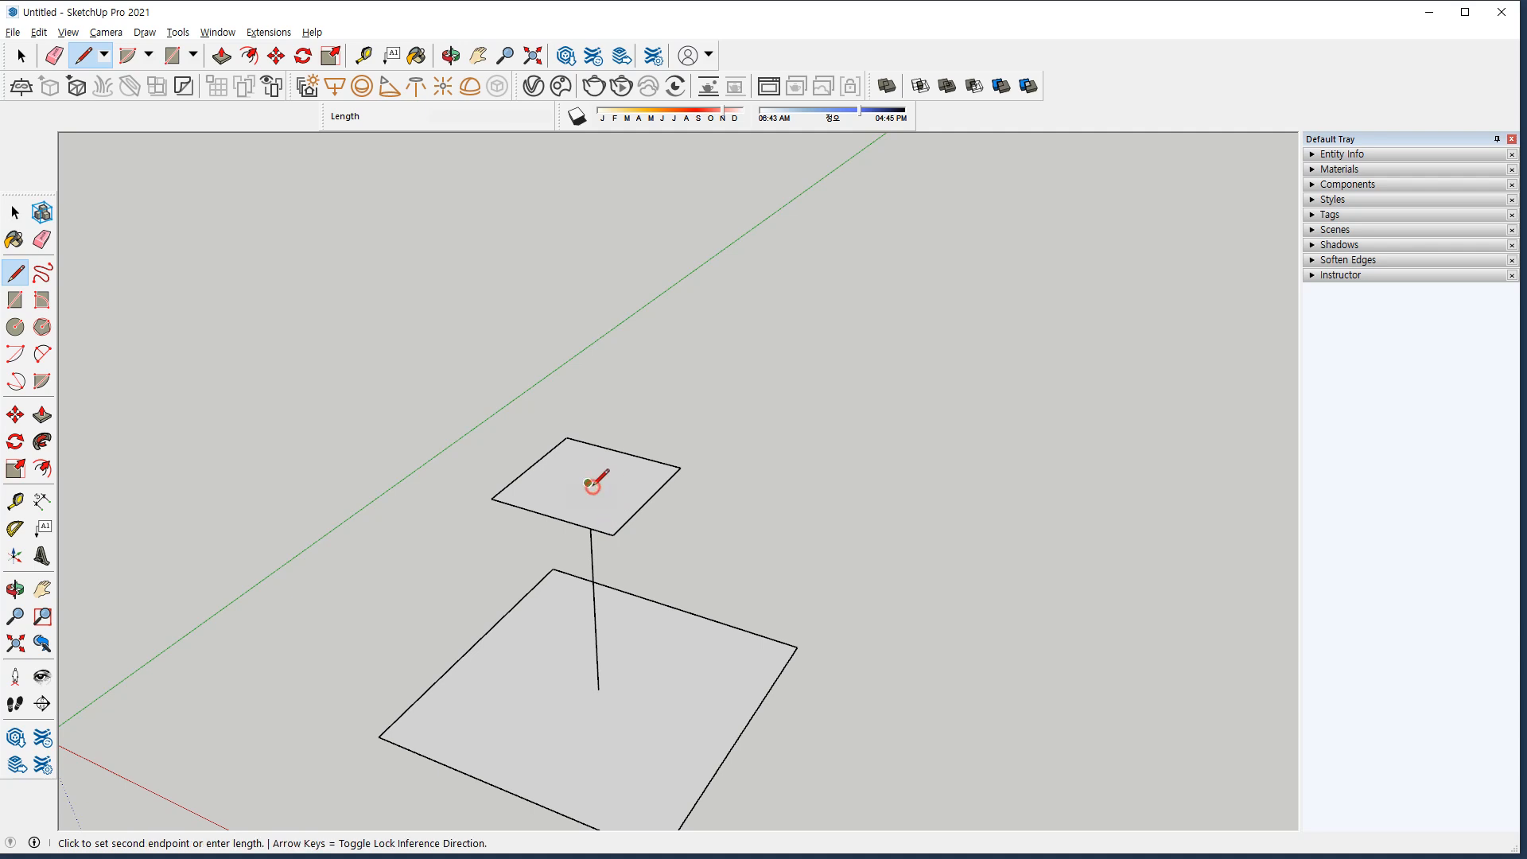
pyautogui.click(649, 499)
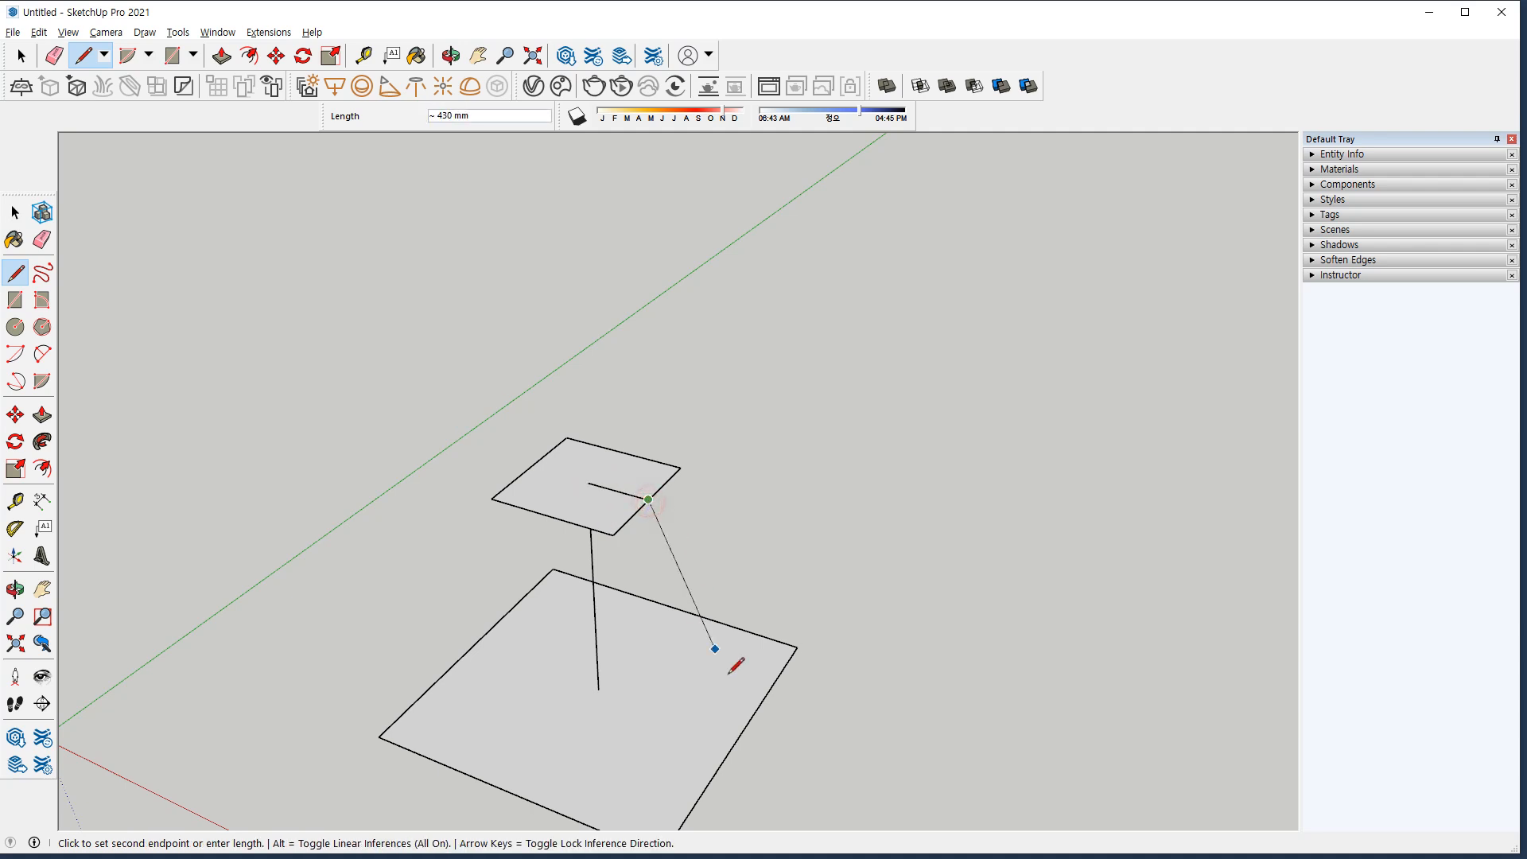
pyautogui.click(738, 741)
pyautogui.click(598, 689)
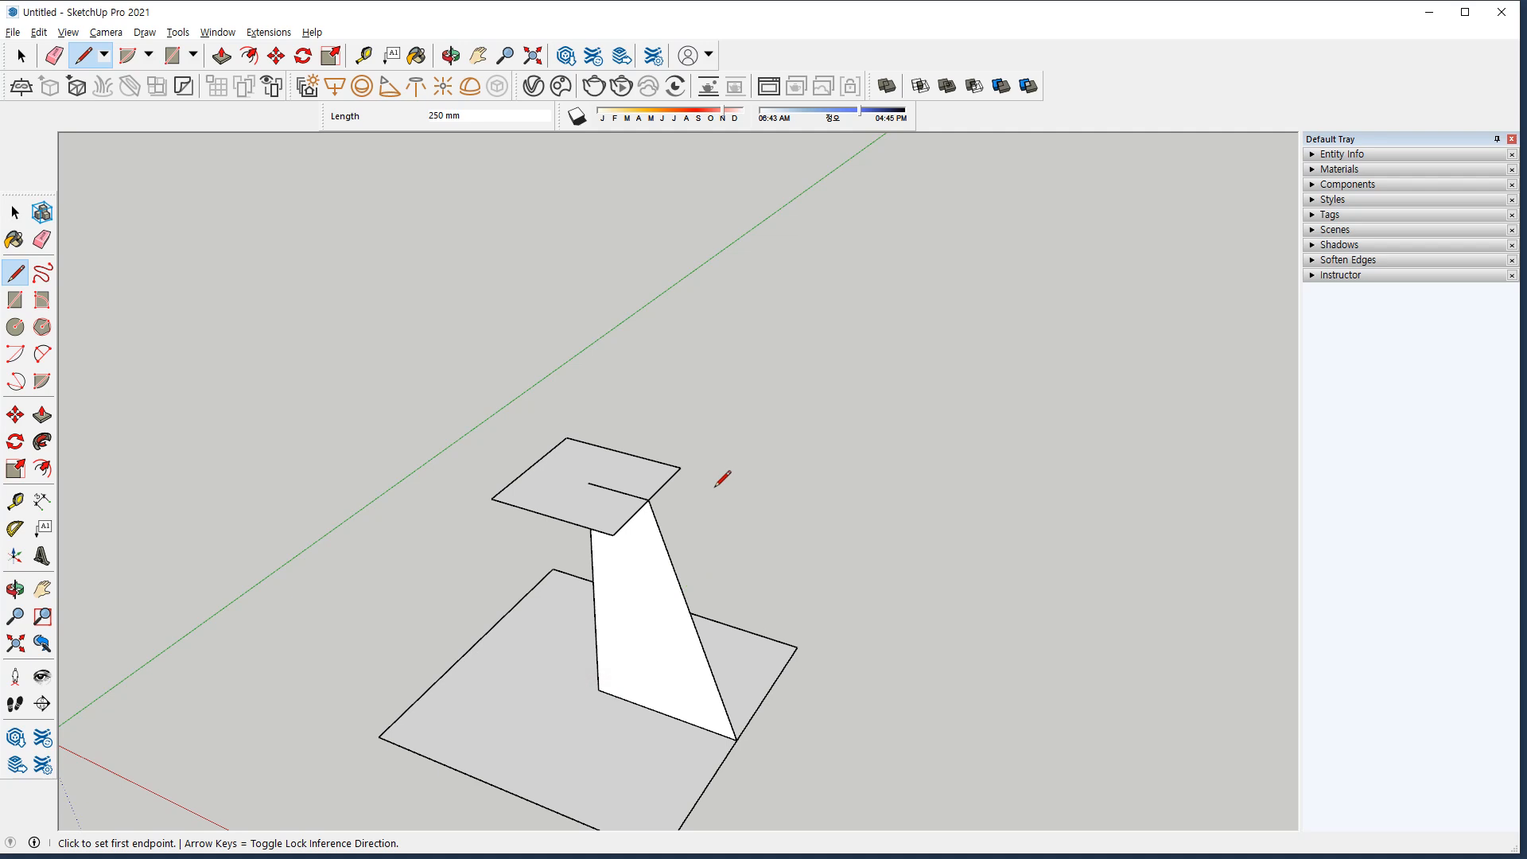
# Erase the edges of the 200 mm upper square, leaving only the upright profile face on the base square.
pyautogui.moveTo(726, 487); pyautogui.dragTo(685, 478, button='middle')
pyautogui.press('e')
pyautogui.moveTo(677, 468); pyautogui.dragTo(667, 480)
pyautogui.moveTo(607, 529)
pyautogui.mouseDown()
pyautogui.moveTo(607, 515)
pyautogui.moveTo(601, 525)
pyautogui.mouseUp()
pyautogui.moveTo(517, 503)
pyautogui.mouseDown()
pyautogui.moveTo(559, 430)
pyautogui.moveTo(651, 459)
pyautogui.mouseUp()
# Select the base square's perimeter as the path and run Follow Me with the upright profile face.
pyautogui.keyDown('shift'); pyautogui.moveTo(792, 607); pyautogui.dragTo(819, 512, button='middle'); pyautogui.keyUp('shift')
pyautogui.press('space')
pyautogui.click(638, 390)
pyautogui.click(887, 527)
pyautogui.moveTo(887, 525); pyautogui.dragTo(801, 586)
pyautogui.keyDown('ctrl'); pyautogui.moveTo(501, 681); pyautogui.dragTo(437, 552); pyautogui.keyUp('ctrl')
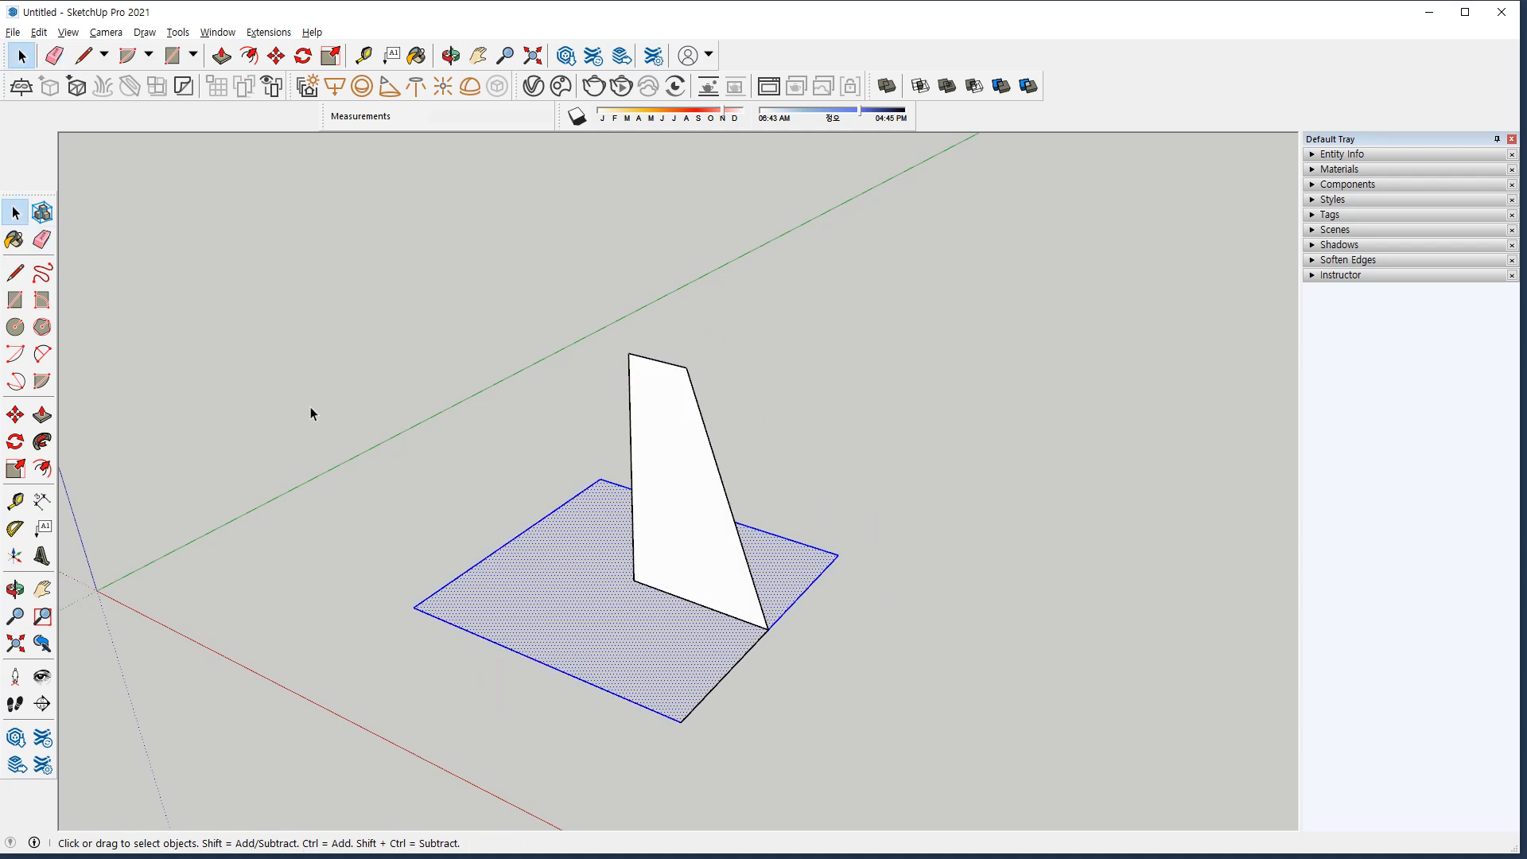
pyautogui.keyDown('ctrl'); pyautogui.click(725, 673); pyautogui.keyUp('ctrl')
pyautogui.click(43, 443)
pyautogui.click(688, 521)
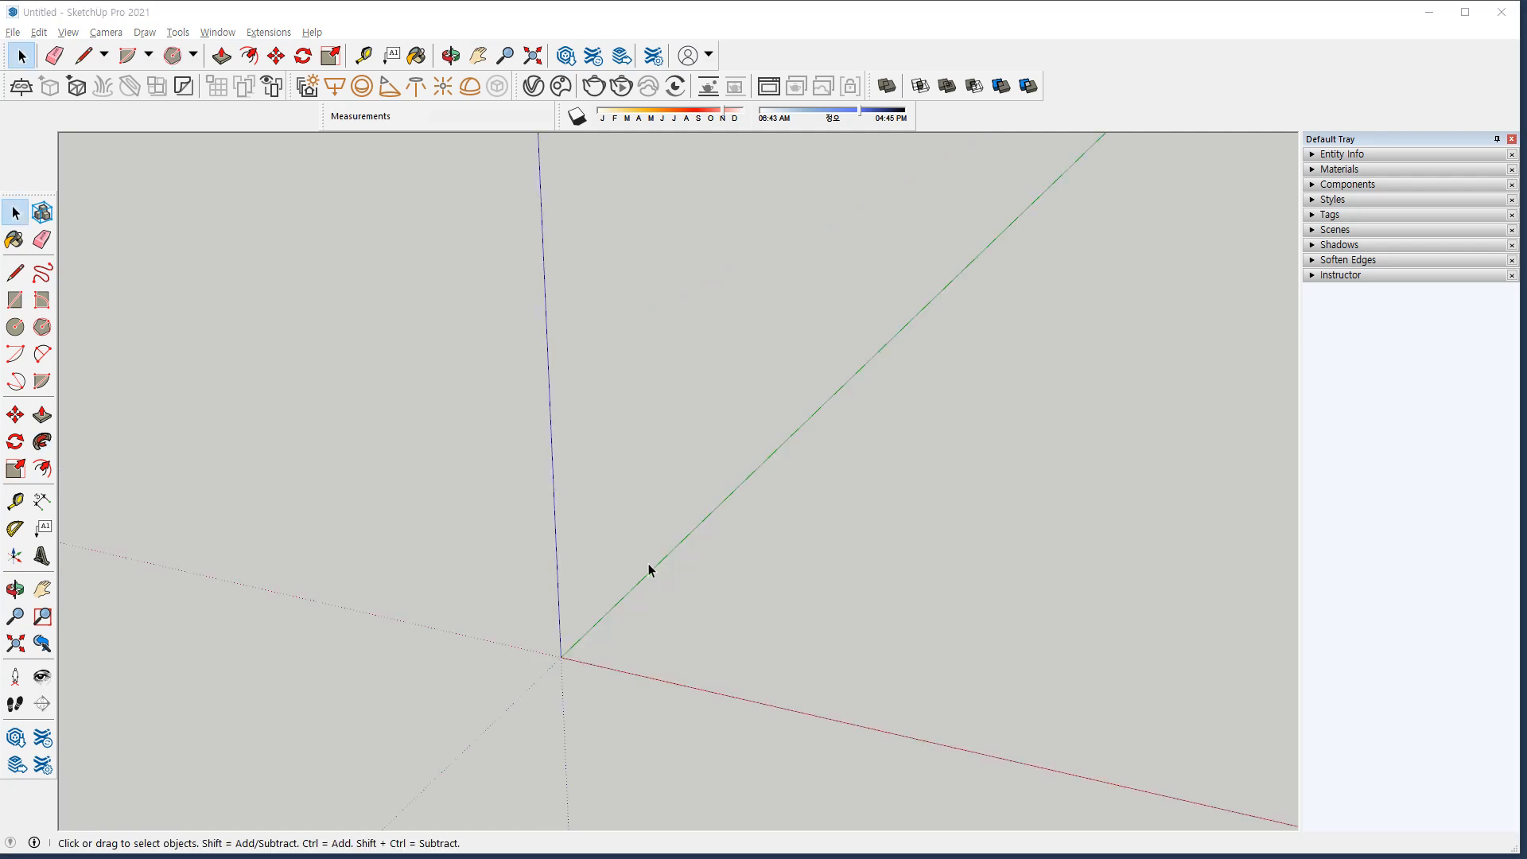
# Draw a 50 x 100 mm rectangle on the ground plane near the origin.
pyautogui.moveTo(648, 572); pyautogui.dragTo(710, 592, button='middle')
pyautogui.press('r')
pyautogui.moveTo(775, 674); pyautogui.dragTo(653, 694, button='middle')
pyautogui.click(565, 710)
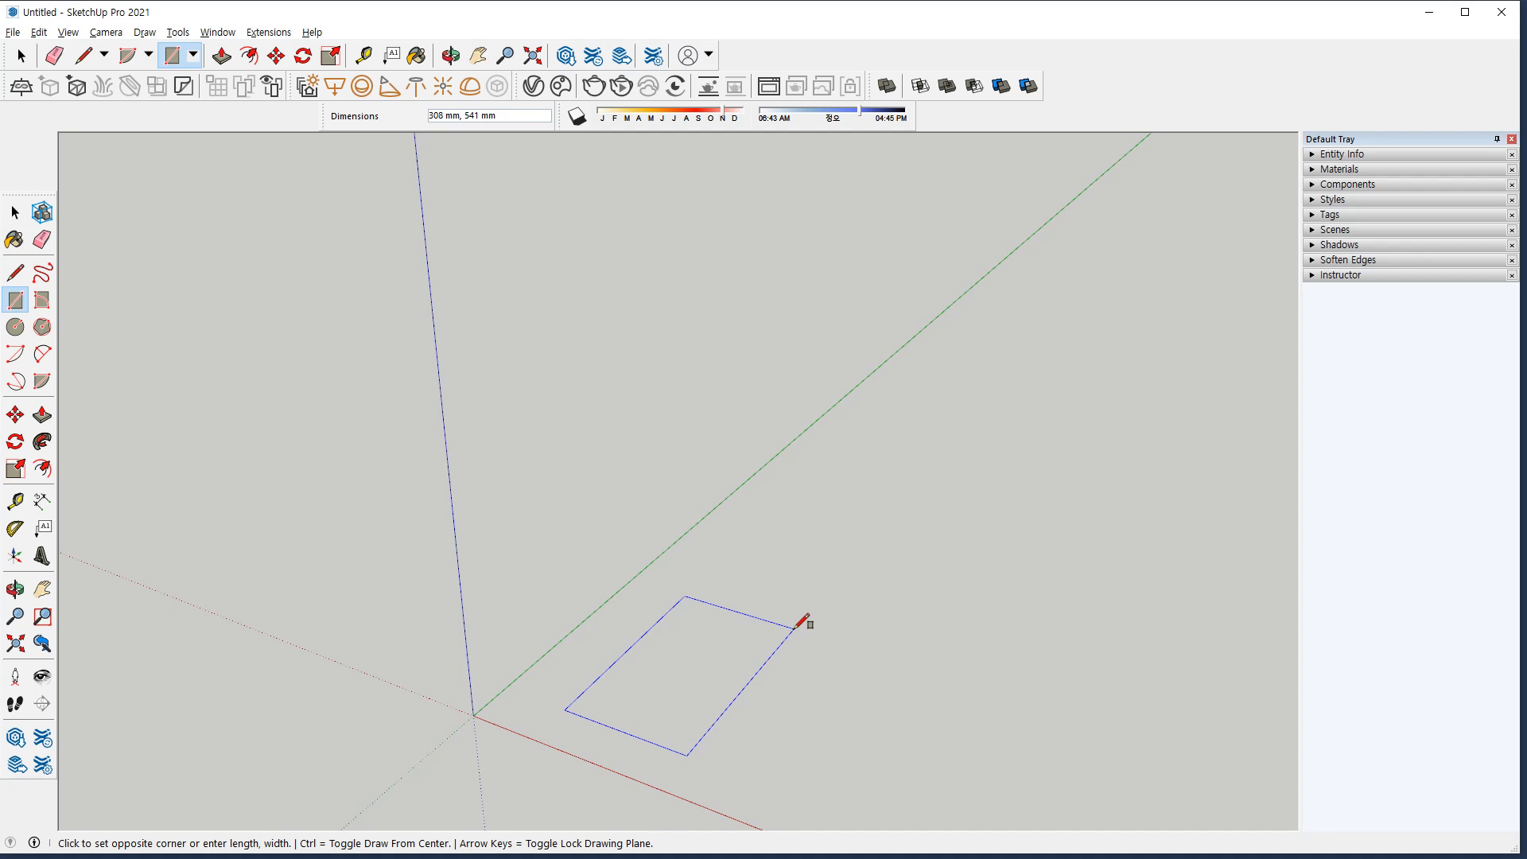
pyautogui.write('50,100')
pyautogui.press('Return')
# Push/Pull the small rectangle up 800 mm into a tall post.
pyautogui.press('p')
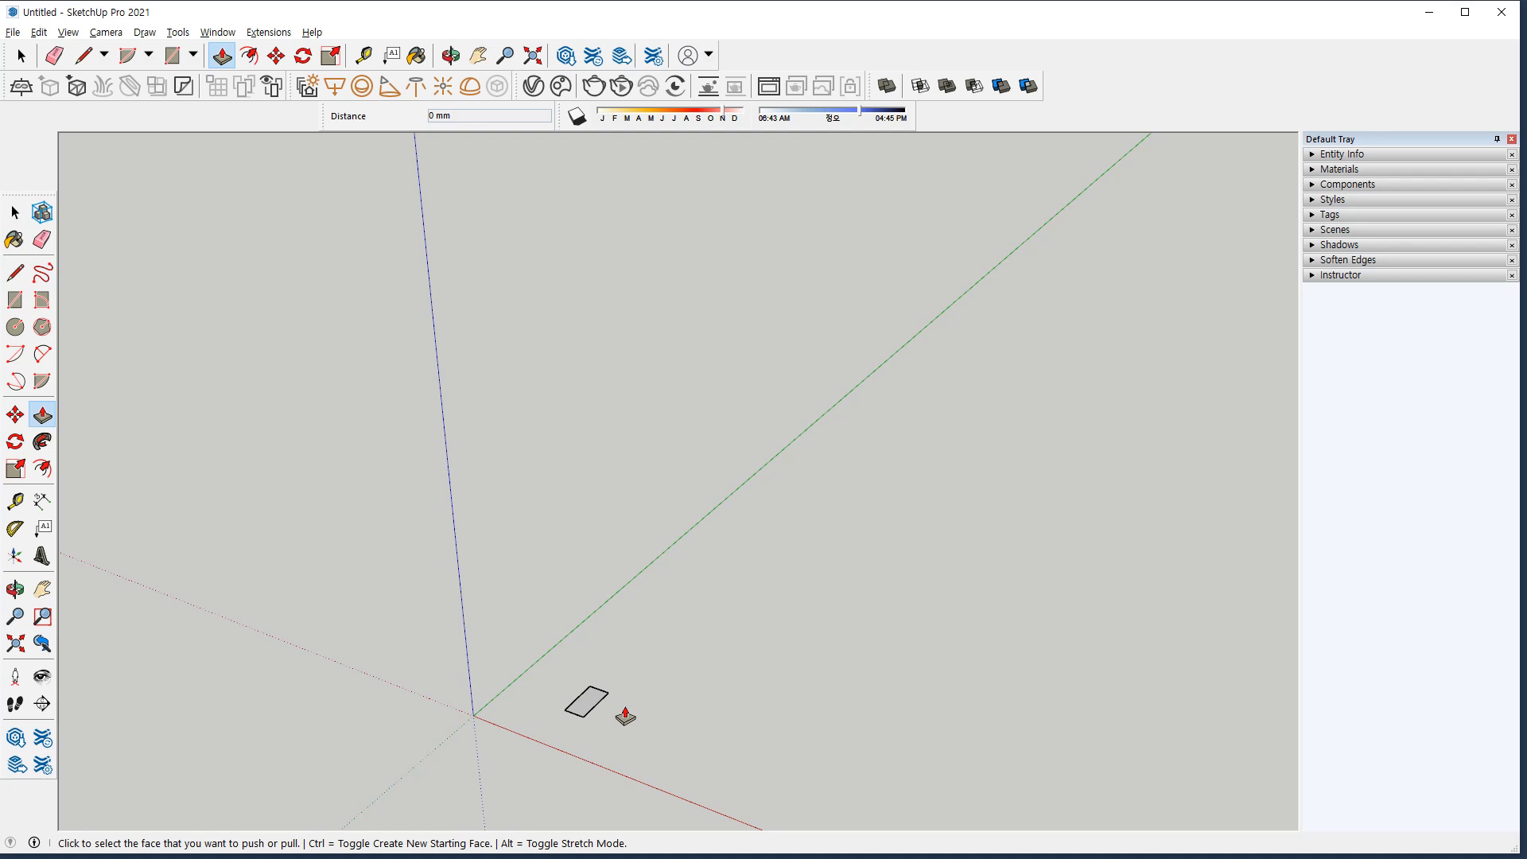
pyautogui.click(589, 704)
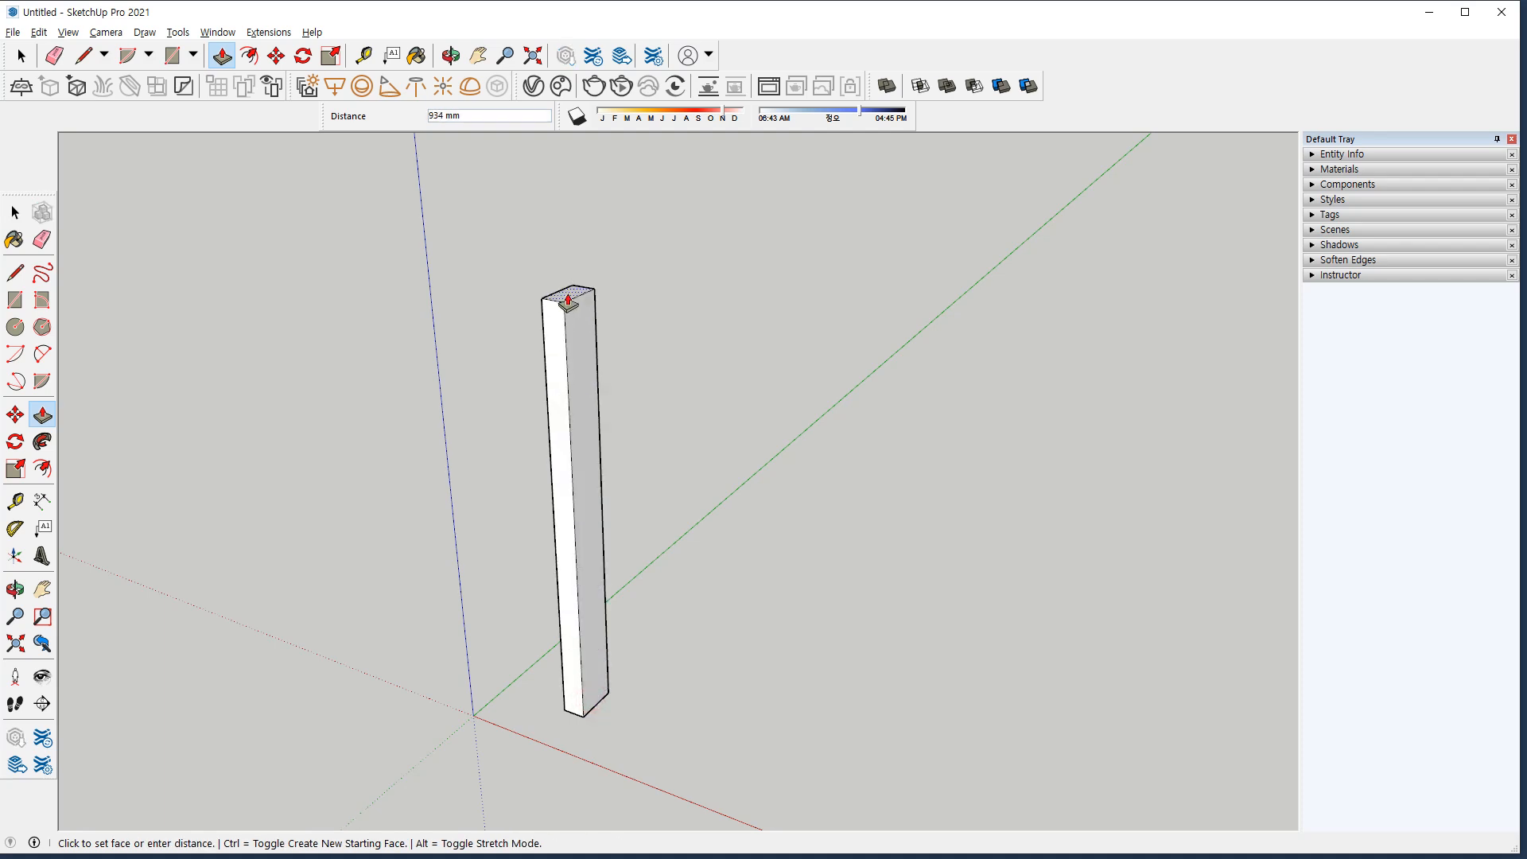
pyautogui.write('800')
pyautogui.press('Return')
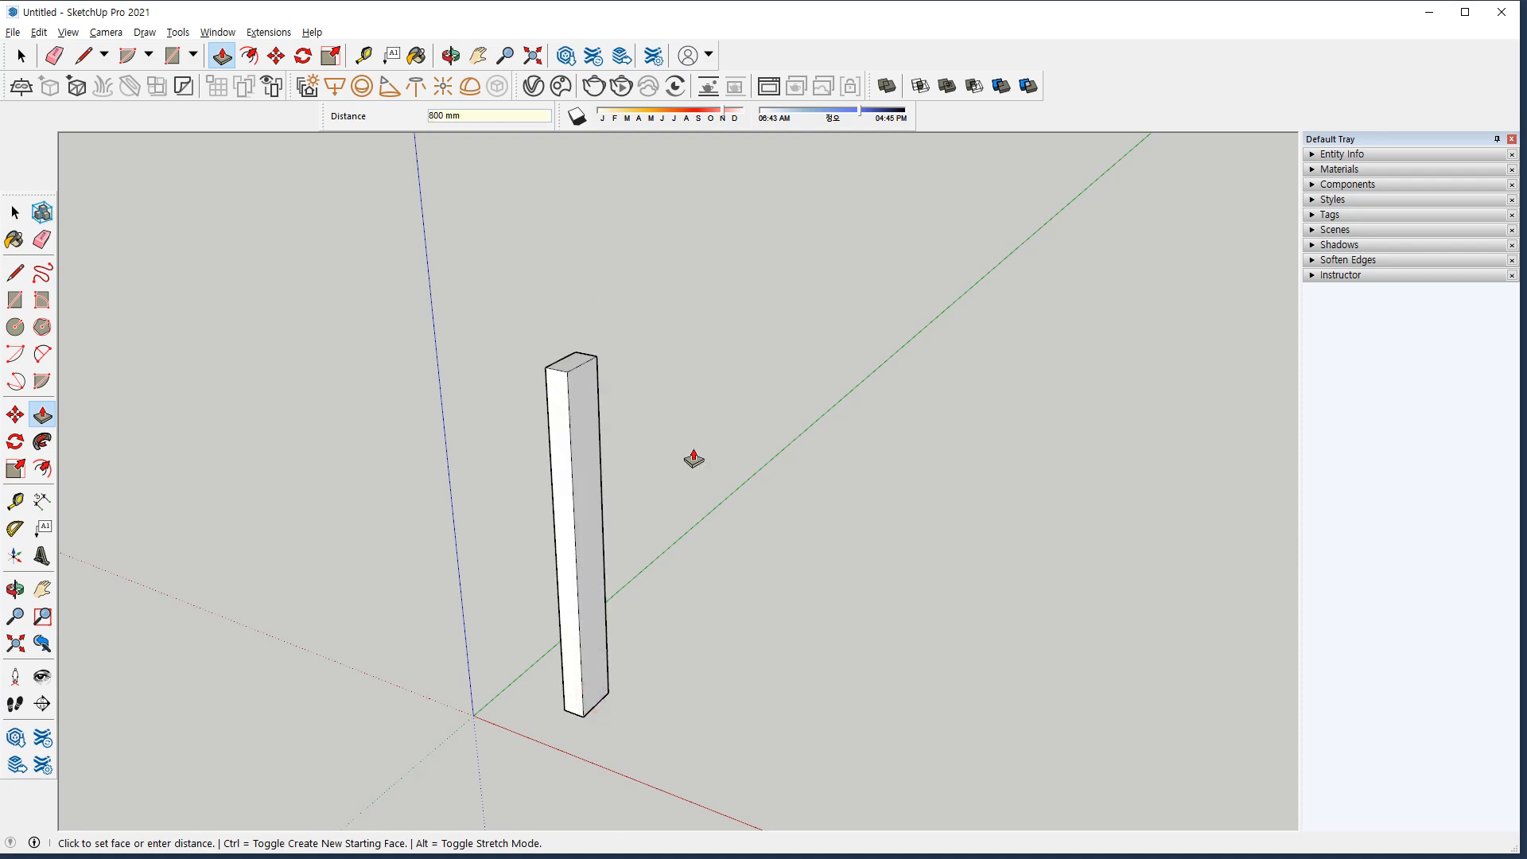
pyautogui.scroll(-1, 680, 501)
# Select the whole post with all its connected geometry and make it a group.
pyautogui.press('space')
pyautogui.tripleClick(575, 407)
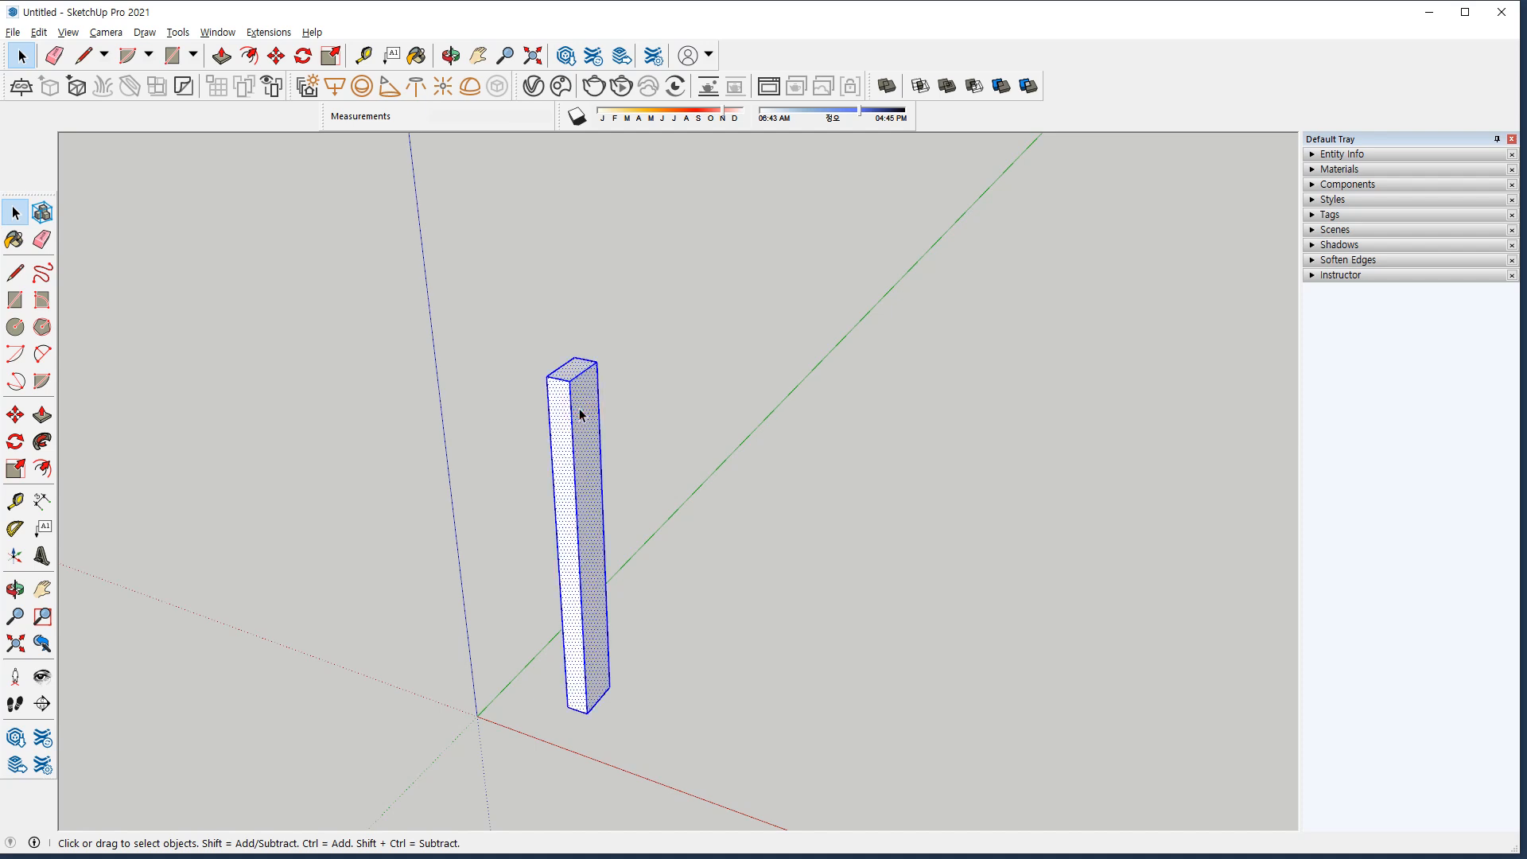
pyautogui.press('o')
pyautogui.moveTo(575, 407); pyautogui.dragTo(620, 402)
pyautogui.press('space')
pyautogui.rightClick(596, 407)
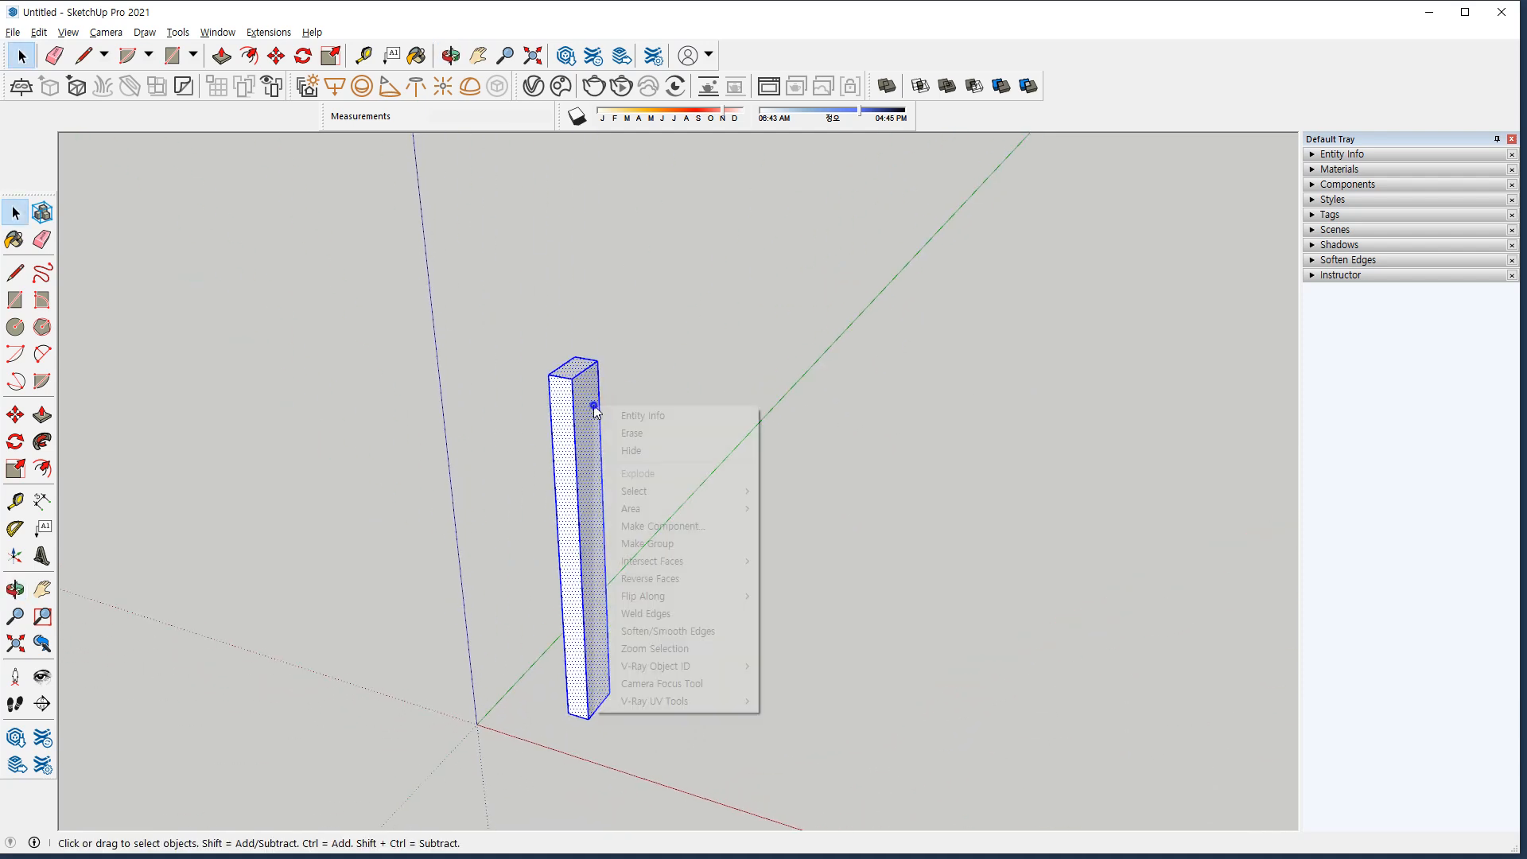
pyautogui.click(641, 544)
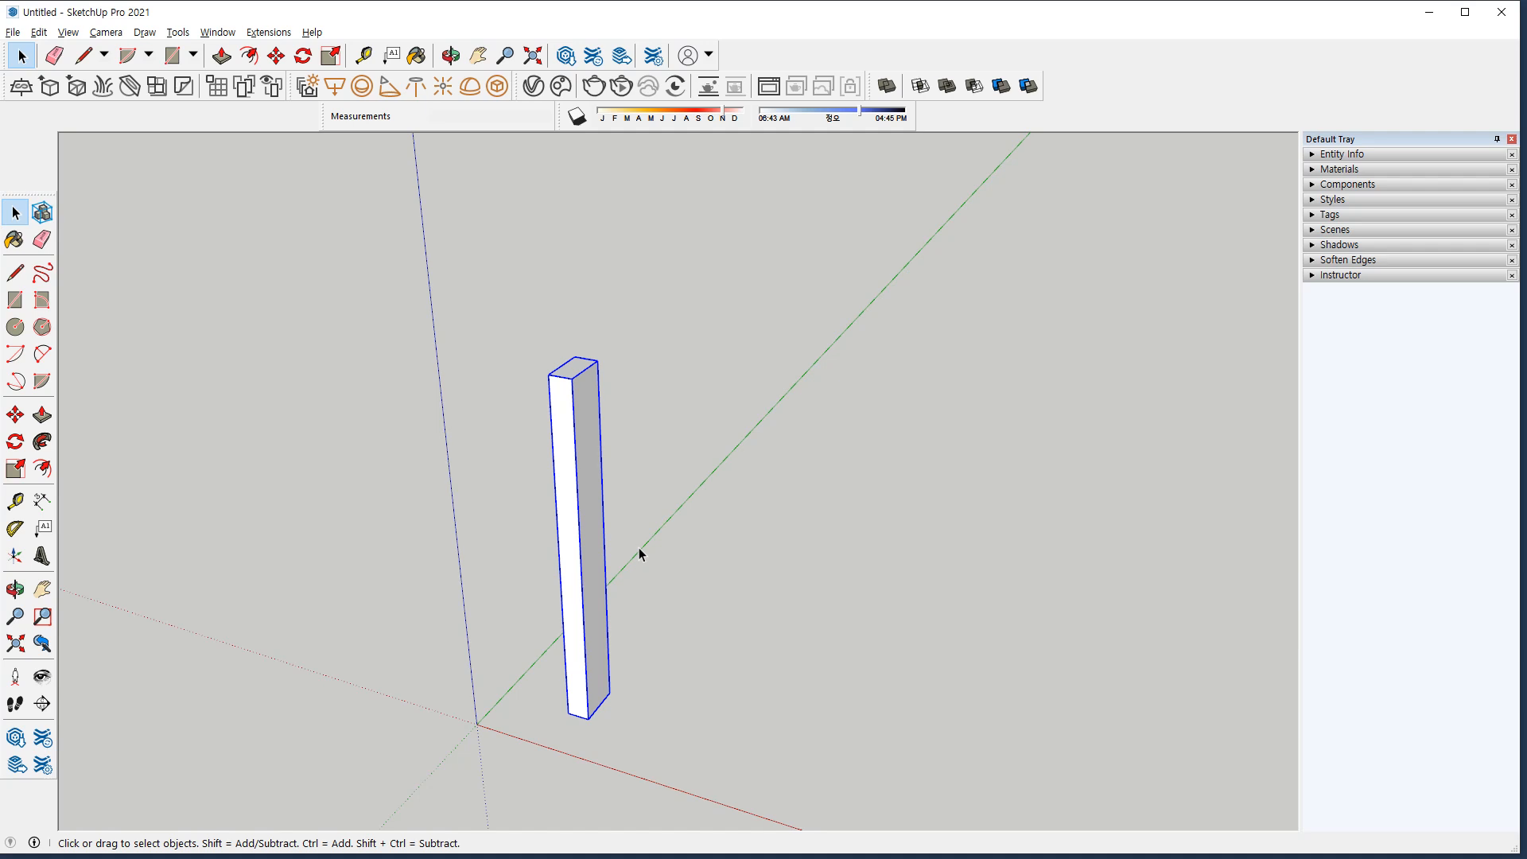
pyautogui.click(358, 290)
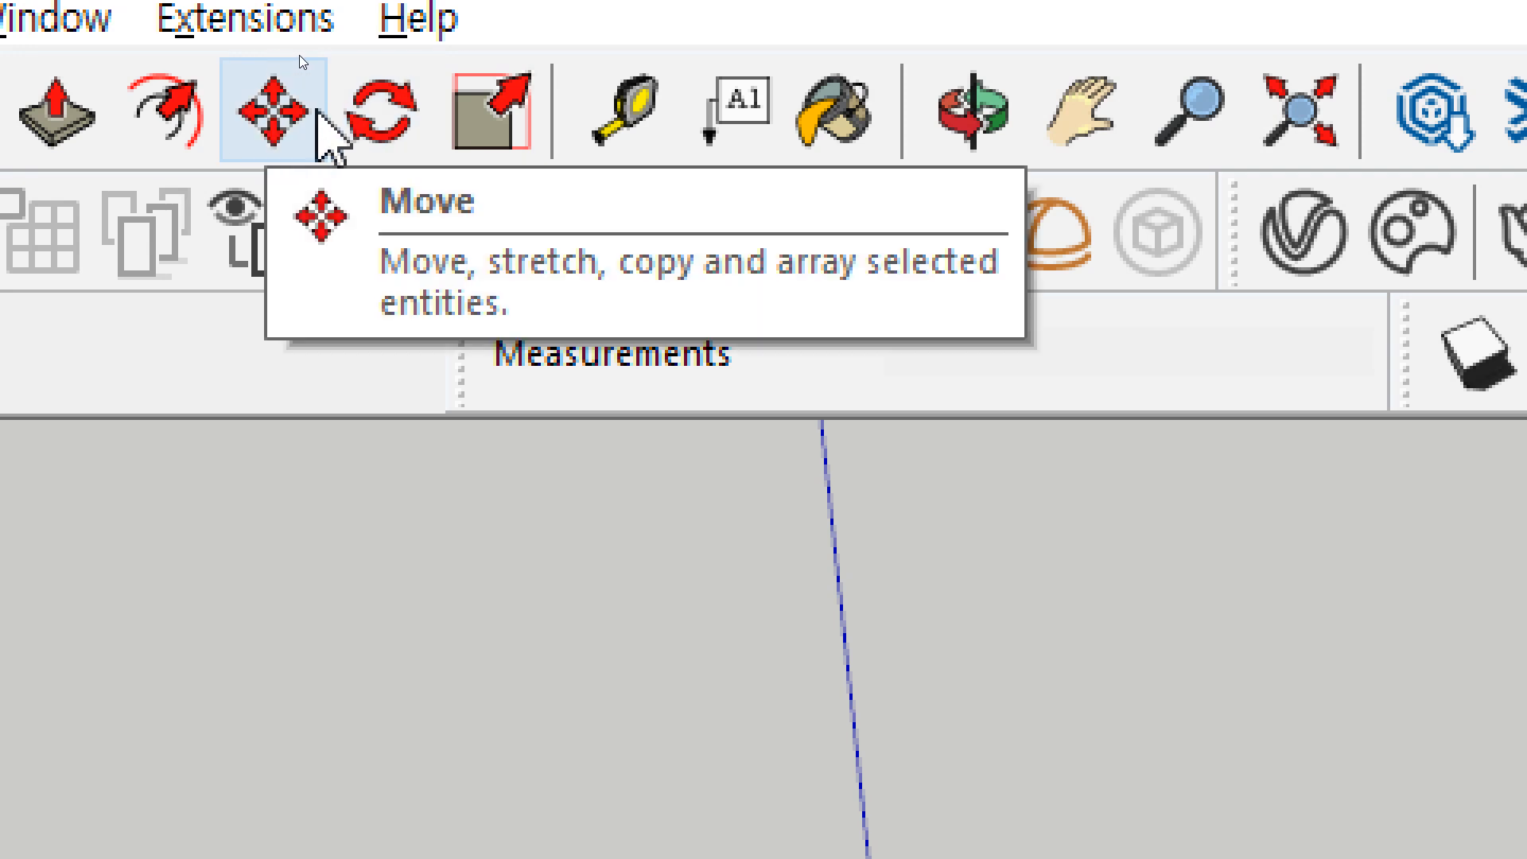
pyautogui.click(306, 120)
pyautogui.scroll(-1, 425, 519)
pyautogui.keyDown('shift'); pyautogui.moveTo(624, 525); pyautogui.dragTo(583, 399, button='middle'); pyautogui.keyUp('shift')
pyautogui.press('space')
pyautogui.moveTo(597, 350); pyautogui.dragTo(321, 608)
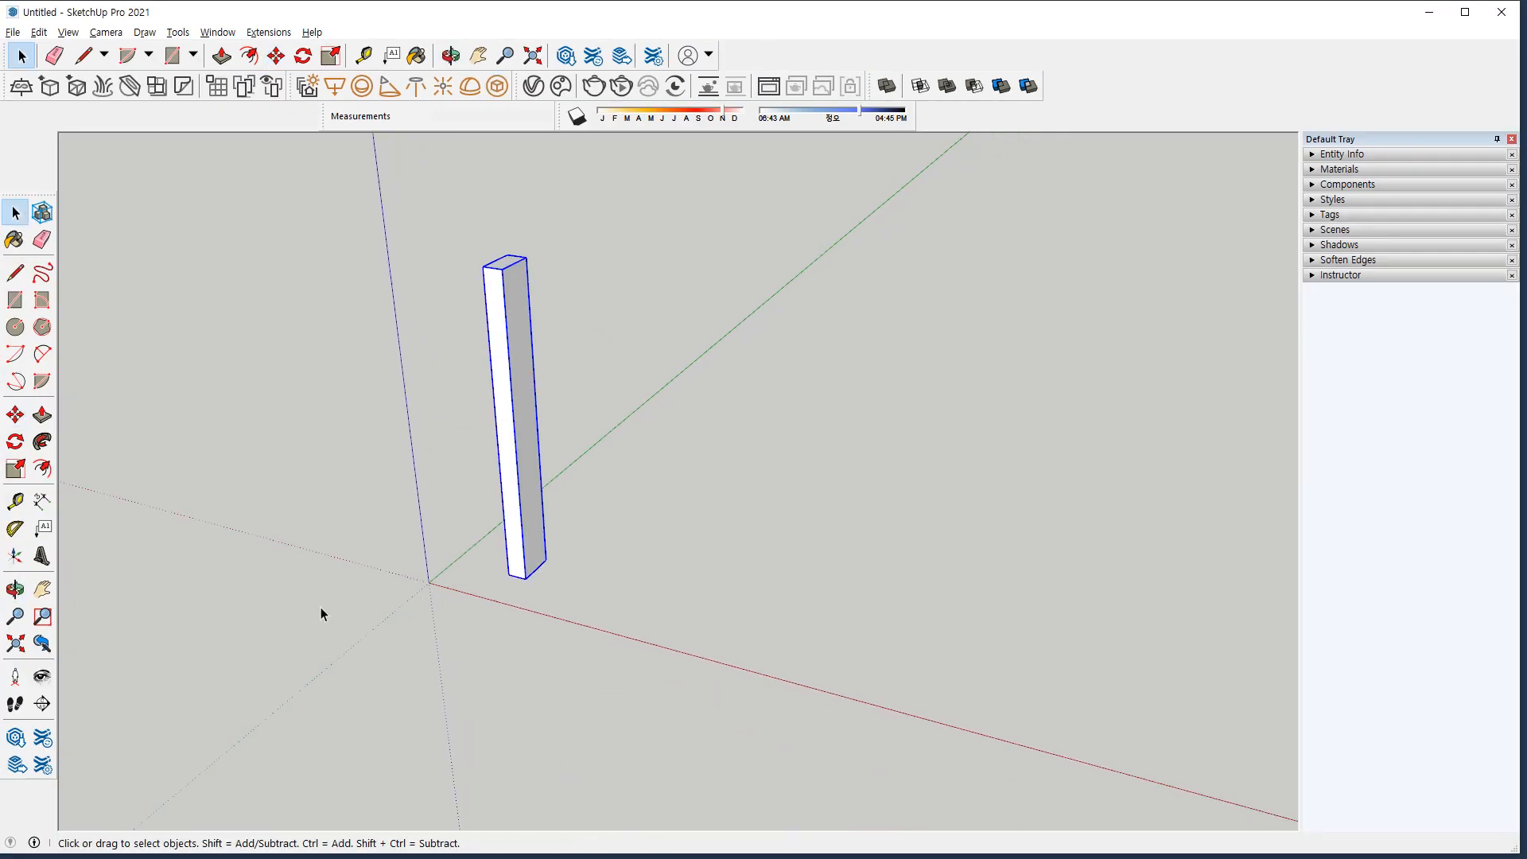
pyautogui.moveTo(590, 434)
pyautogui.mouseDown()
pyautogui.moveTo(465, 469)
pyautogui.moveTo(563, 510)
pyautogui.mouseUp()
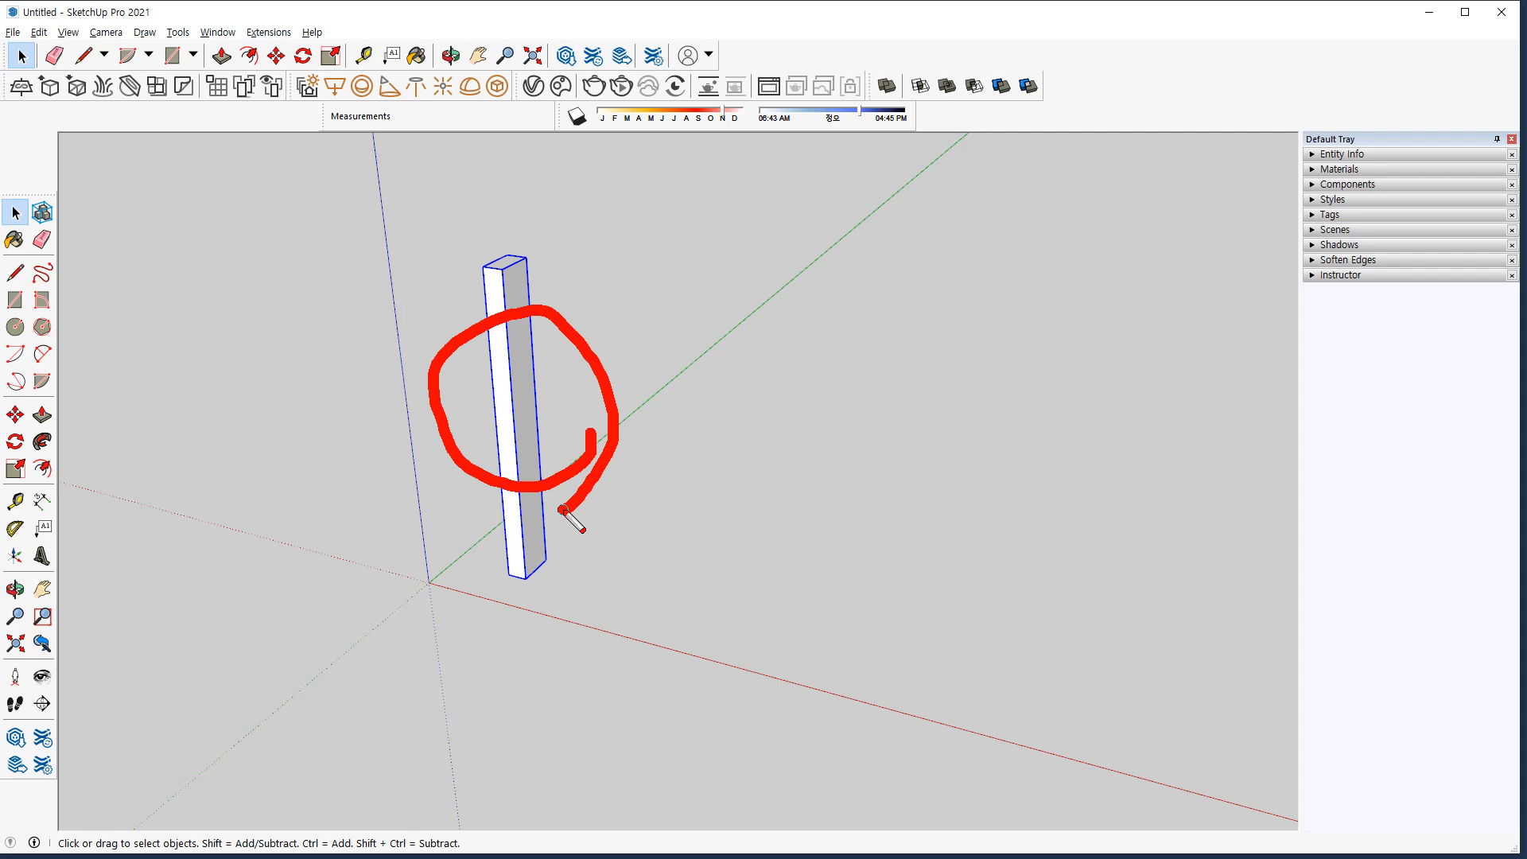
pyautogui.press('Escape')
pyautogui.moveTo(629, 303); pyautogui.dragTo(340, 503)
# Move the post group about 1409 mm across the ground plane, and move it by its bottom corner onto the origin.
pyautogui.click(276, 55)
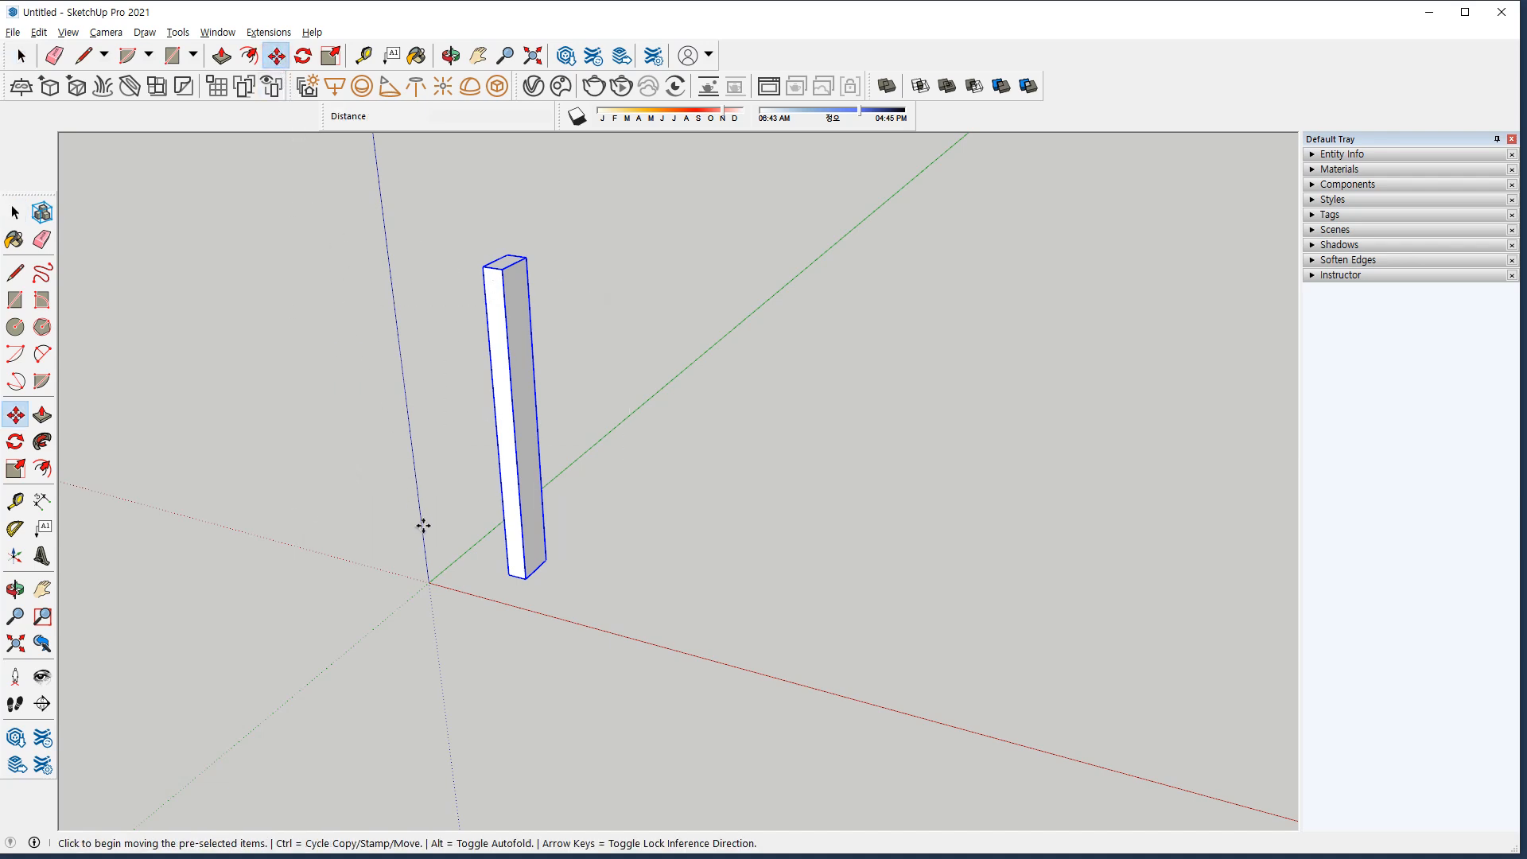
pyautogui.click(511, 576)
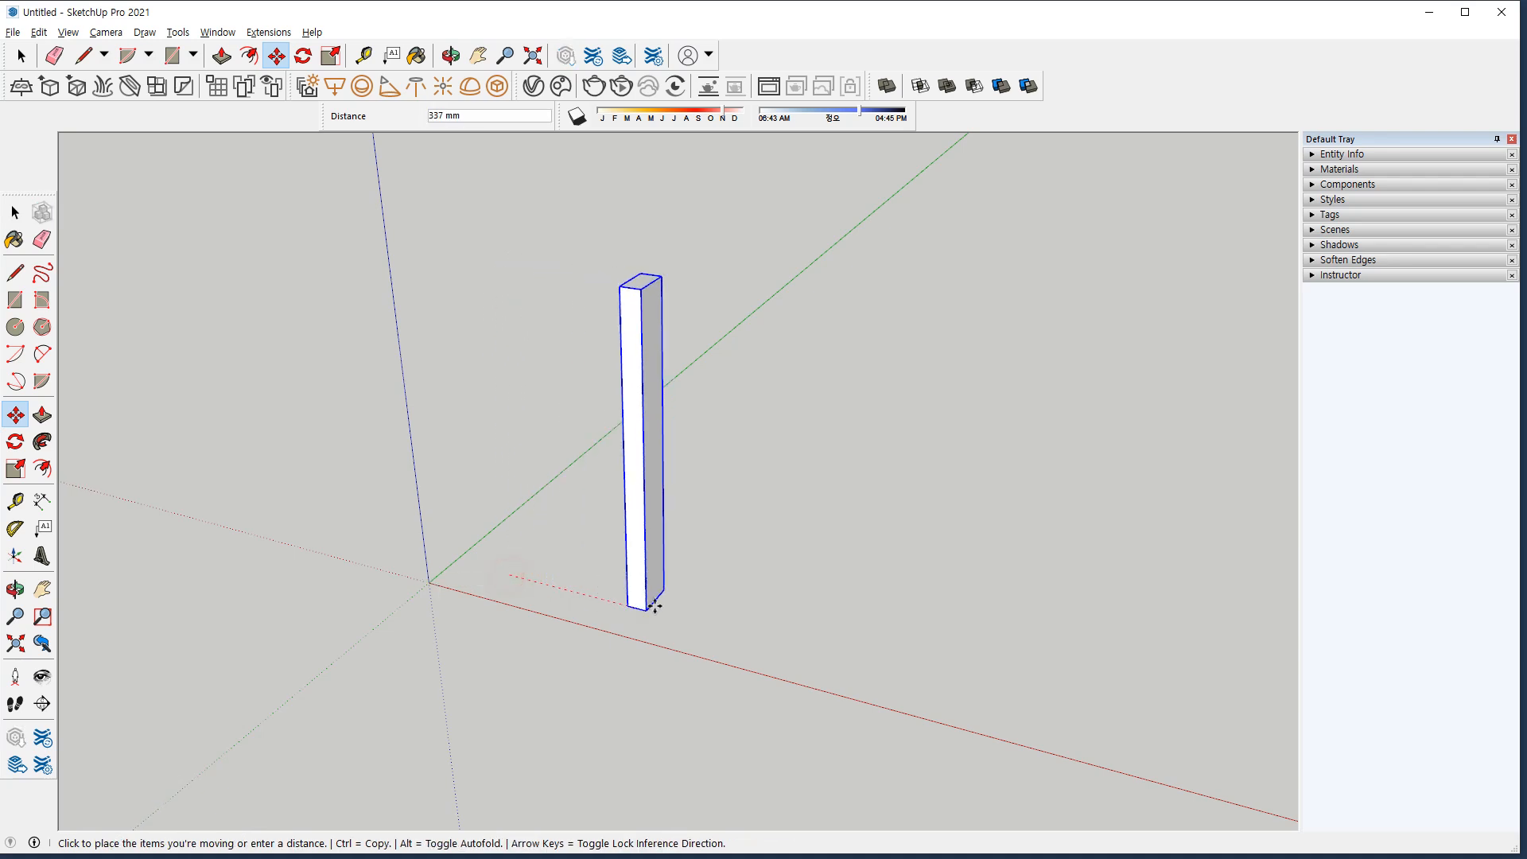
pyautogui.click(863, 419)
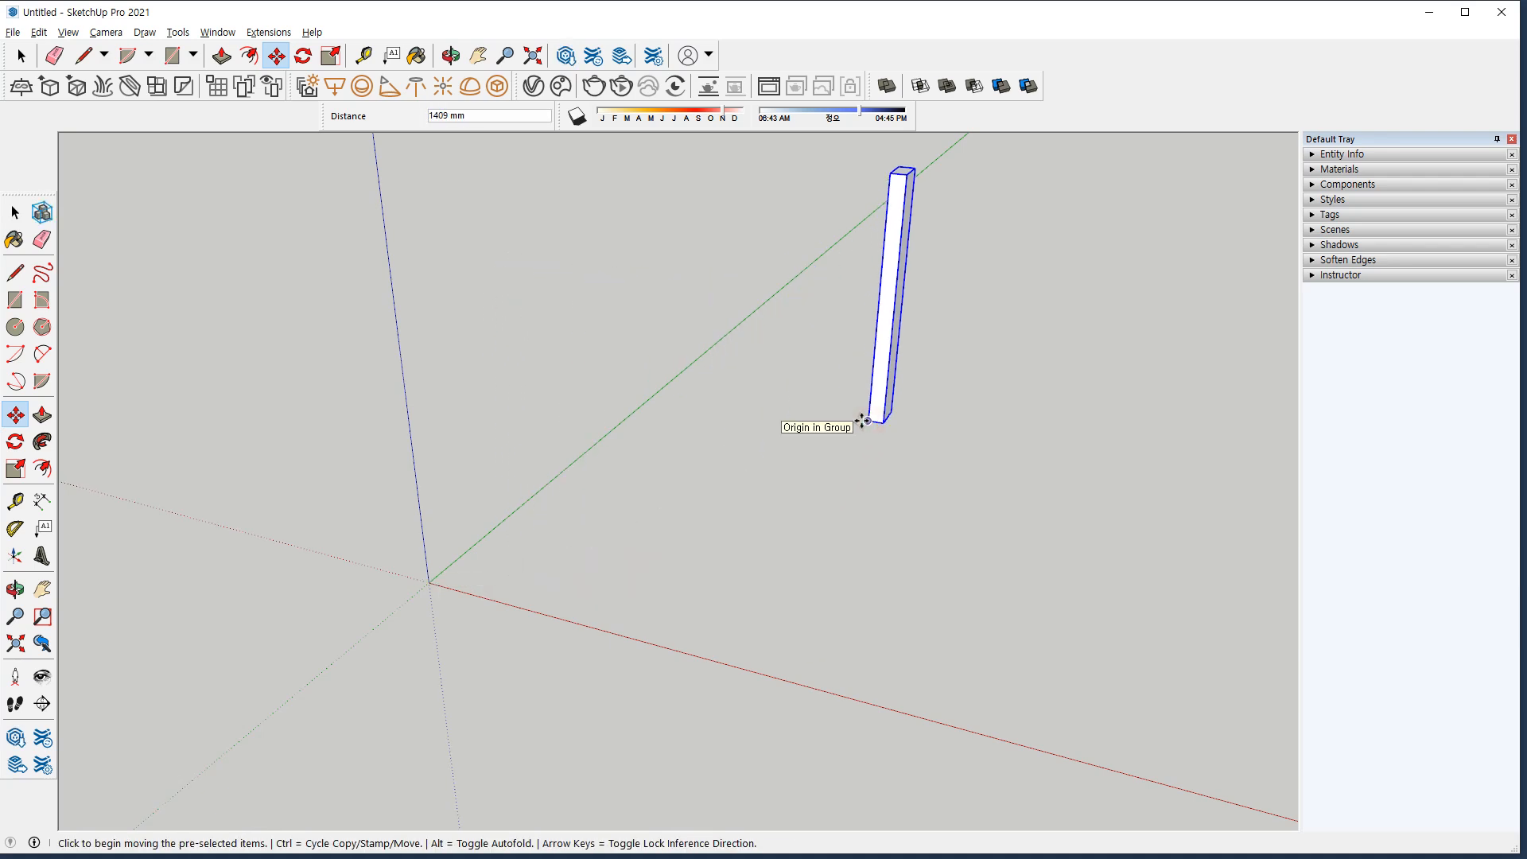
pyautogui.click(865, 418)
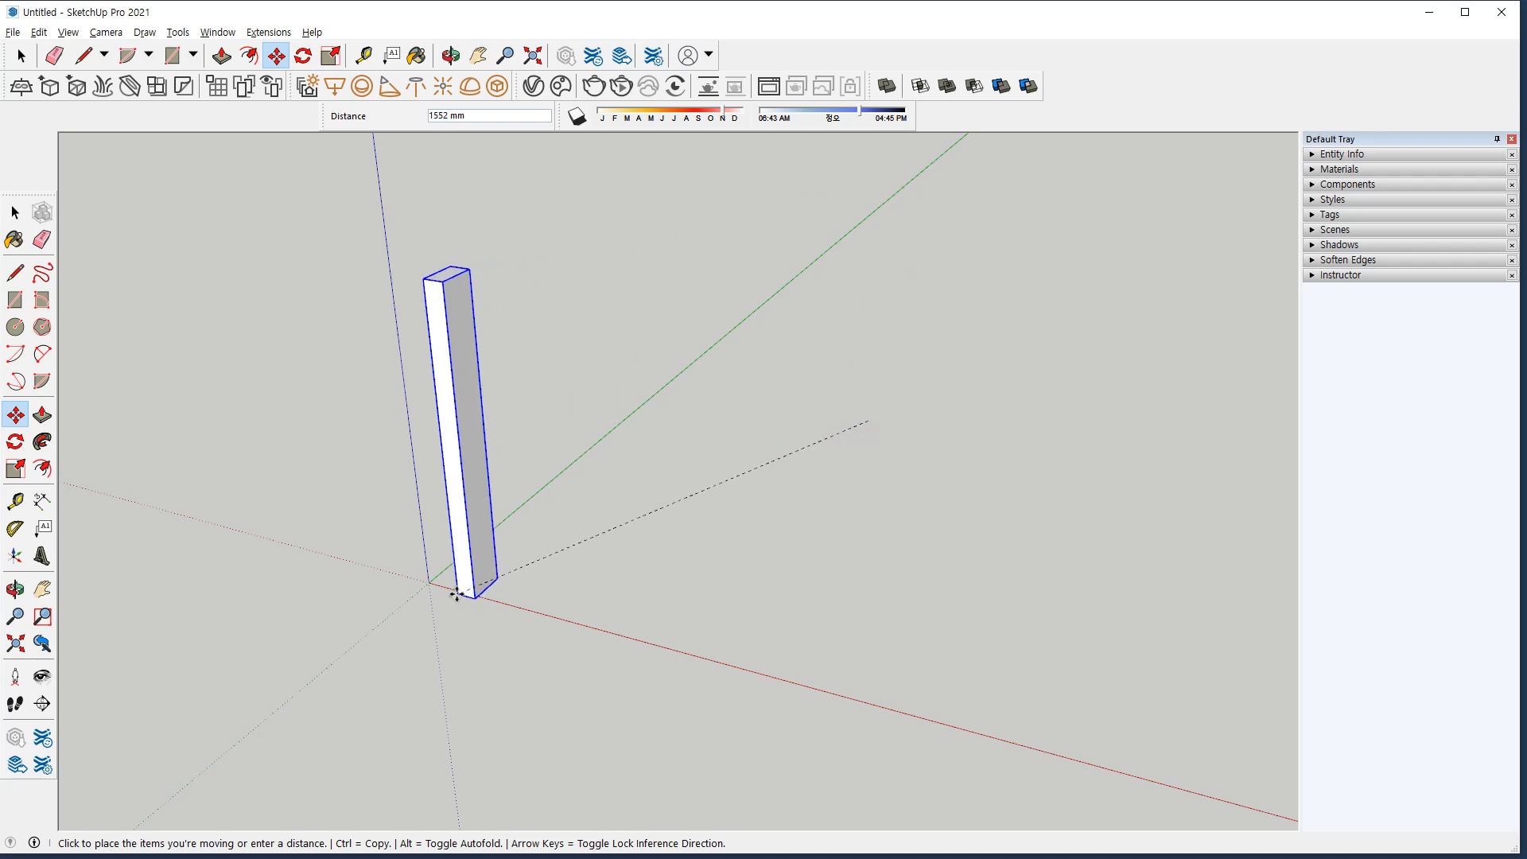
pyautogui.click(430, 581)
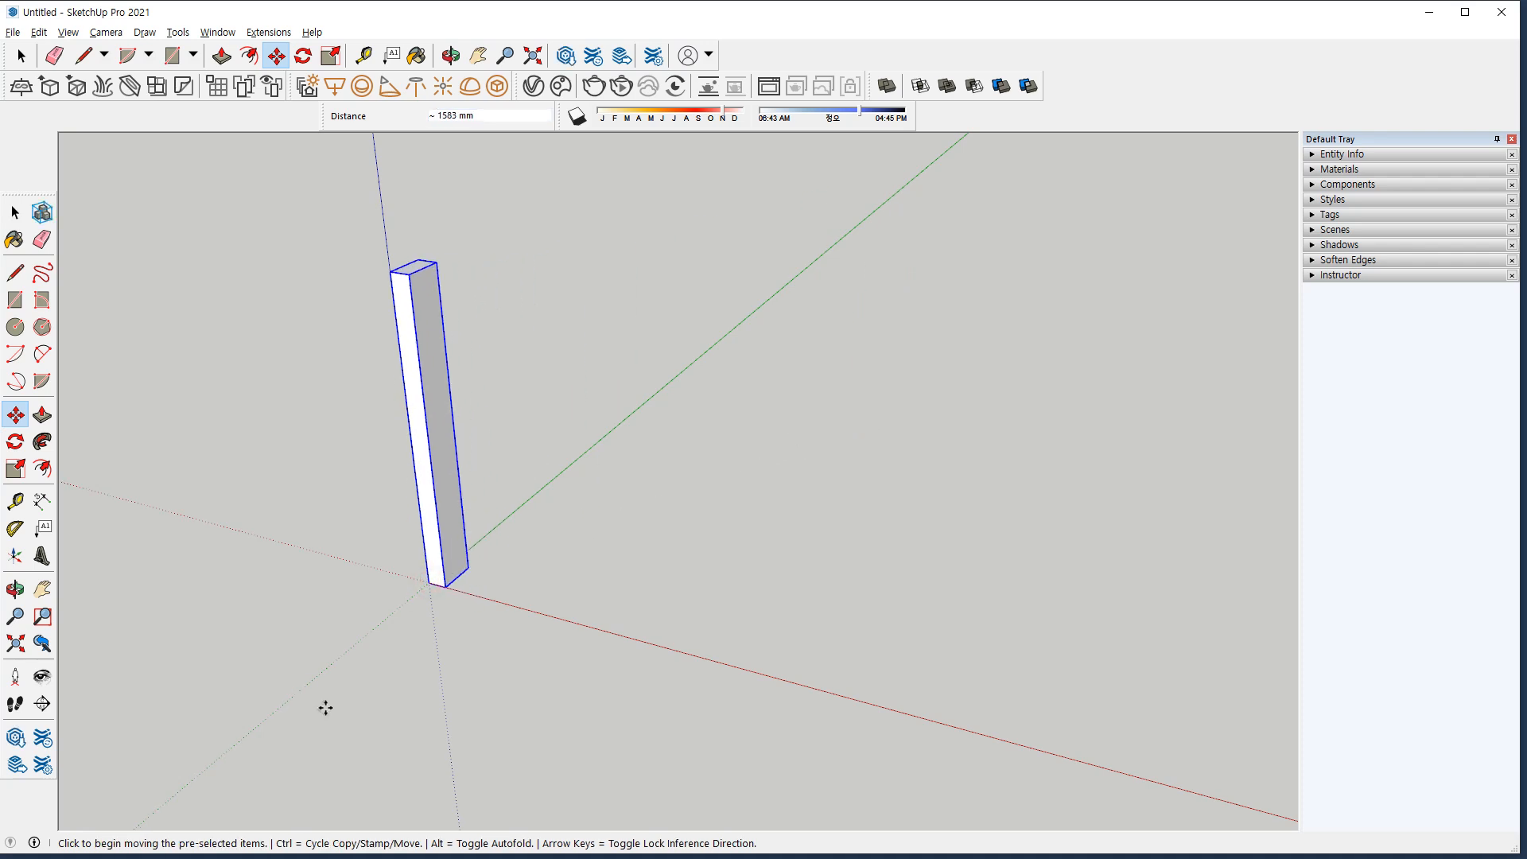
# Deselect the post, switch to Notepad, and write the note line "개수* *갯수".
pyautogui.hotkey('ctrl', 't')
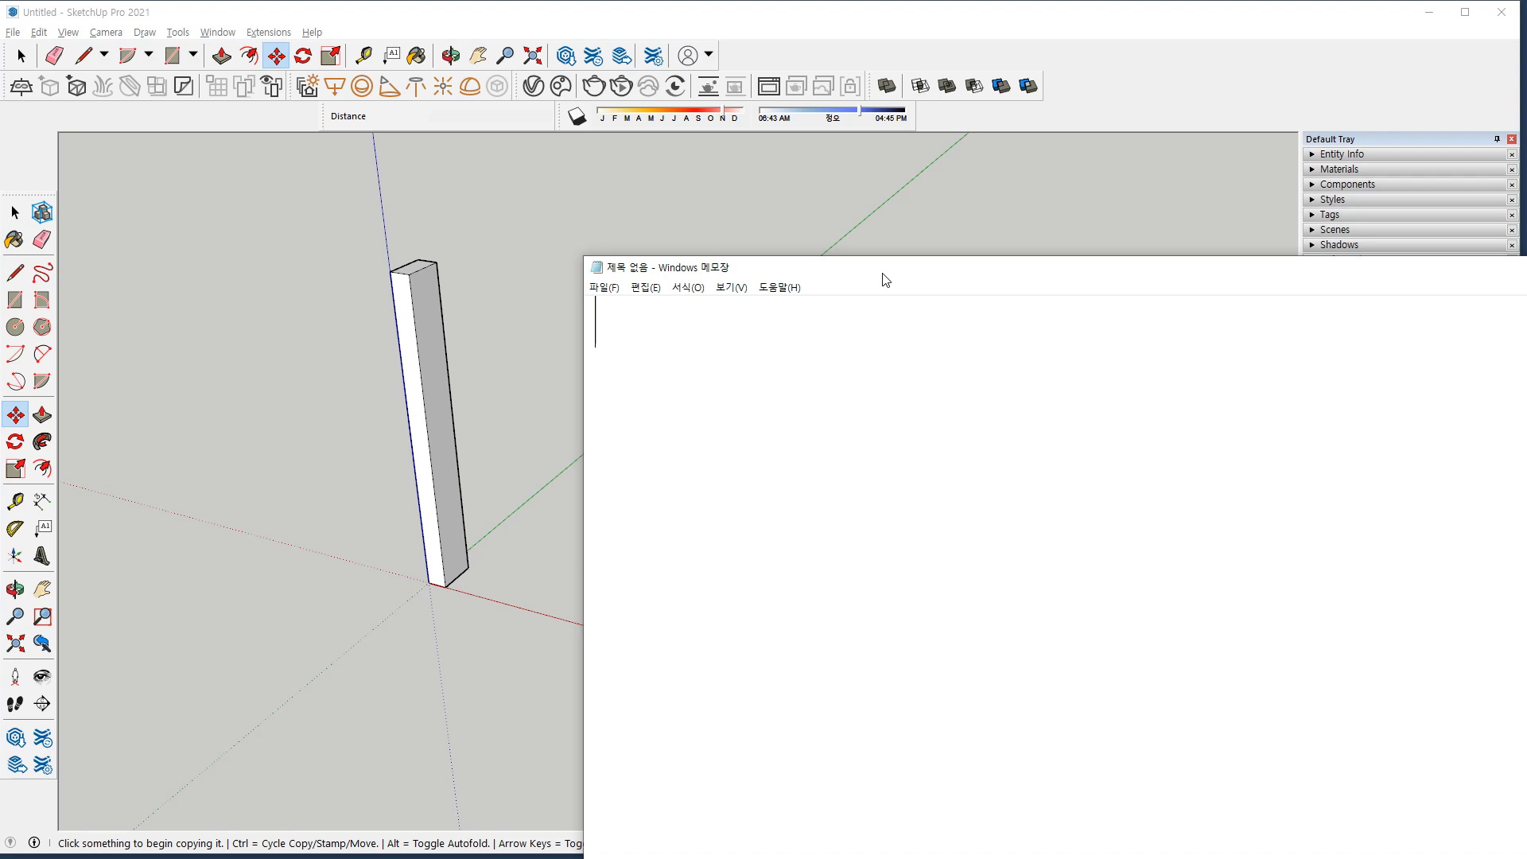
pyautogui.write('*')
pyautogui.press('BackSpace')
pyautogui.write('개수')
pyautogui.press('Hangul')
pyautogui.write('*')
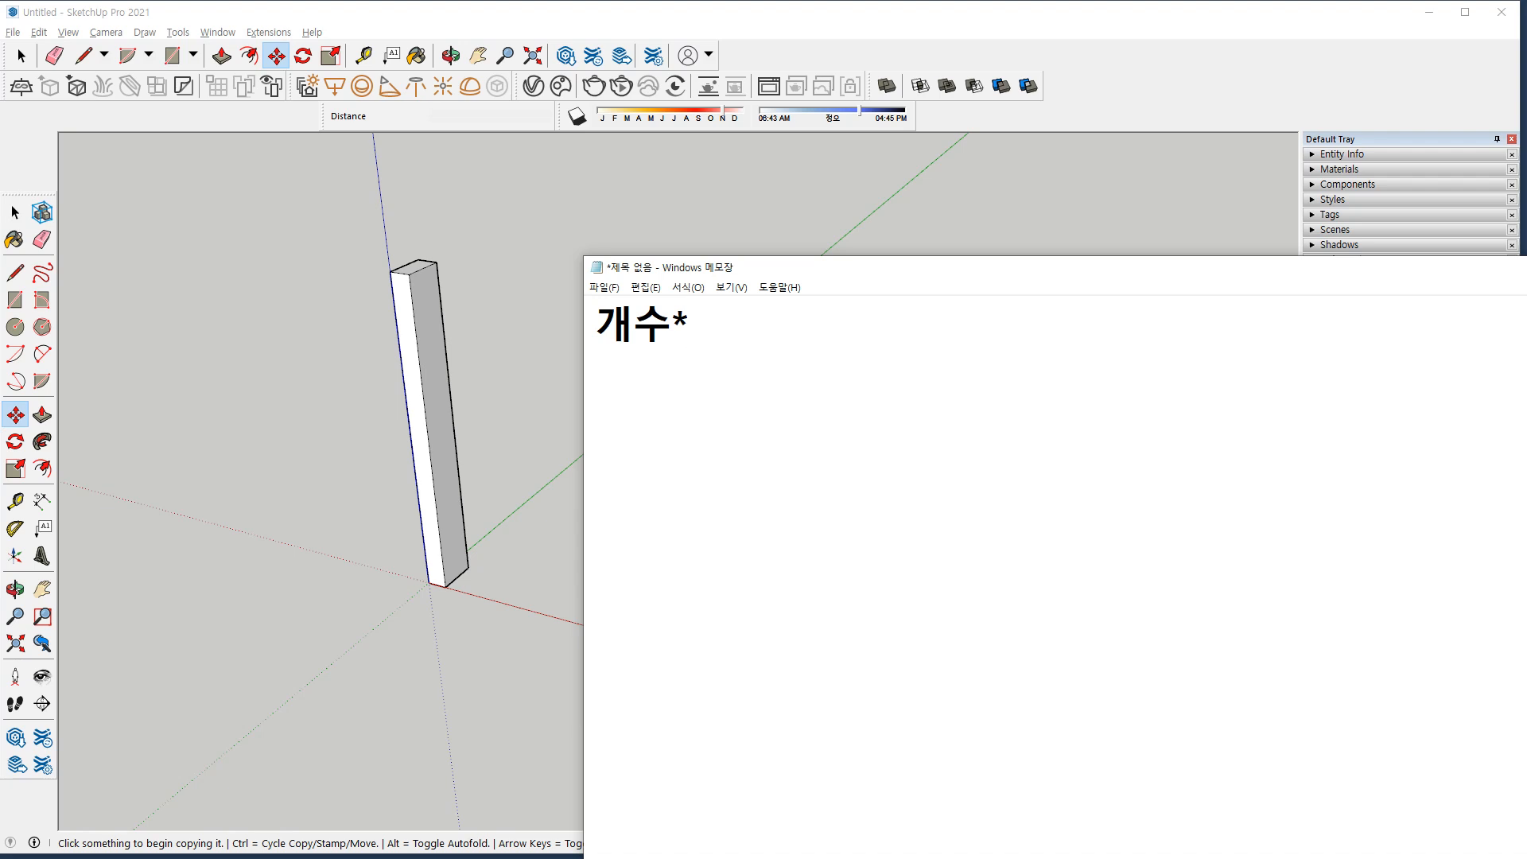
pyautogui.write('    *갯수')
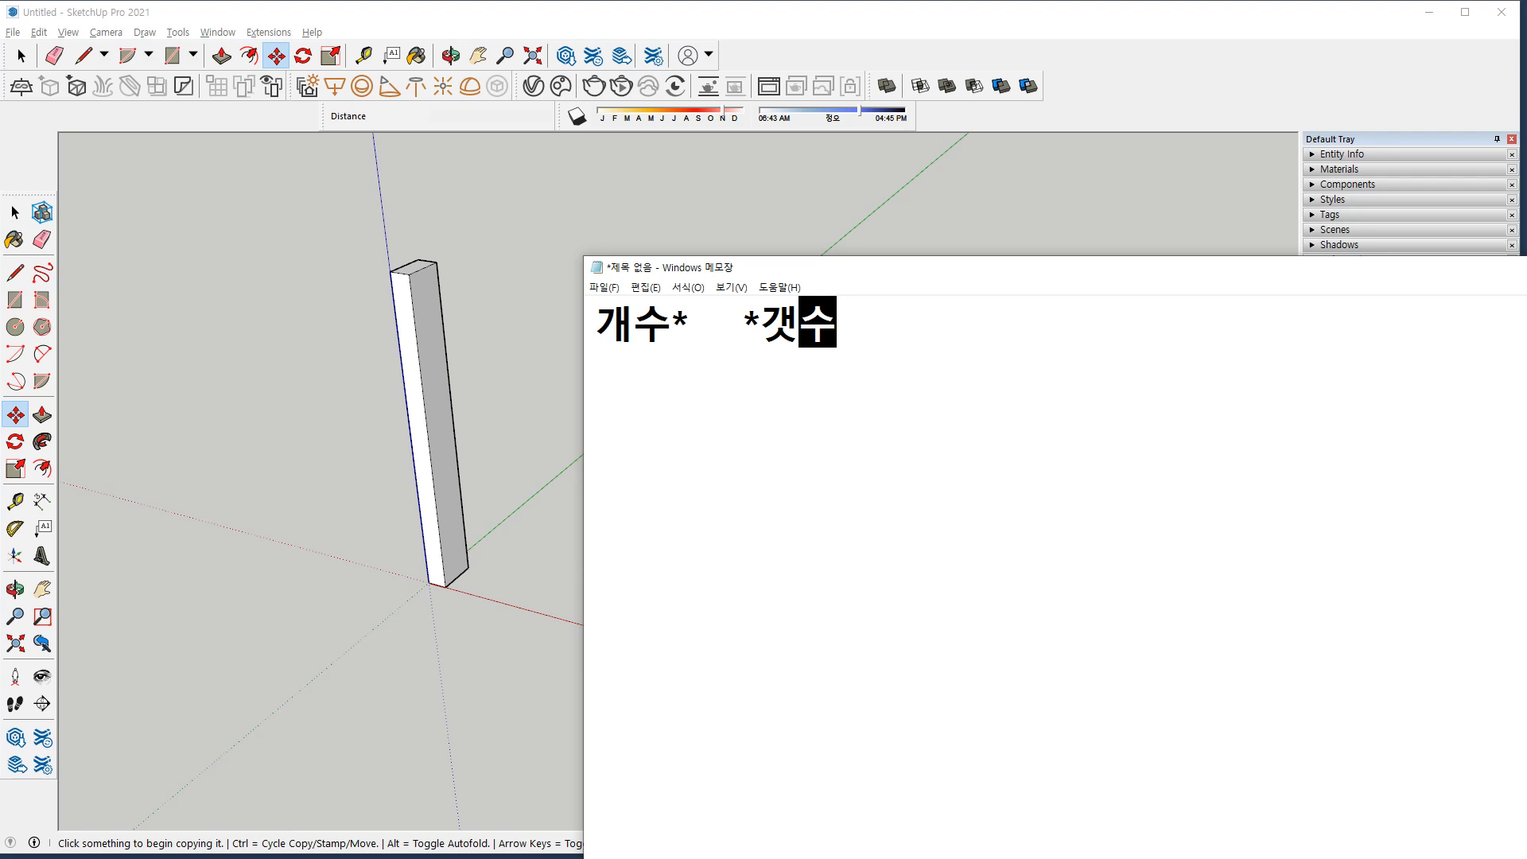
# Add a second note line "개수/ /개수" and correct the last word of the first line to "개수".
pyautogui.press('Return')
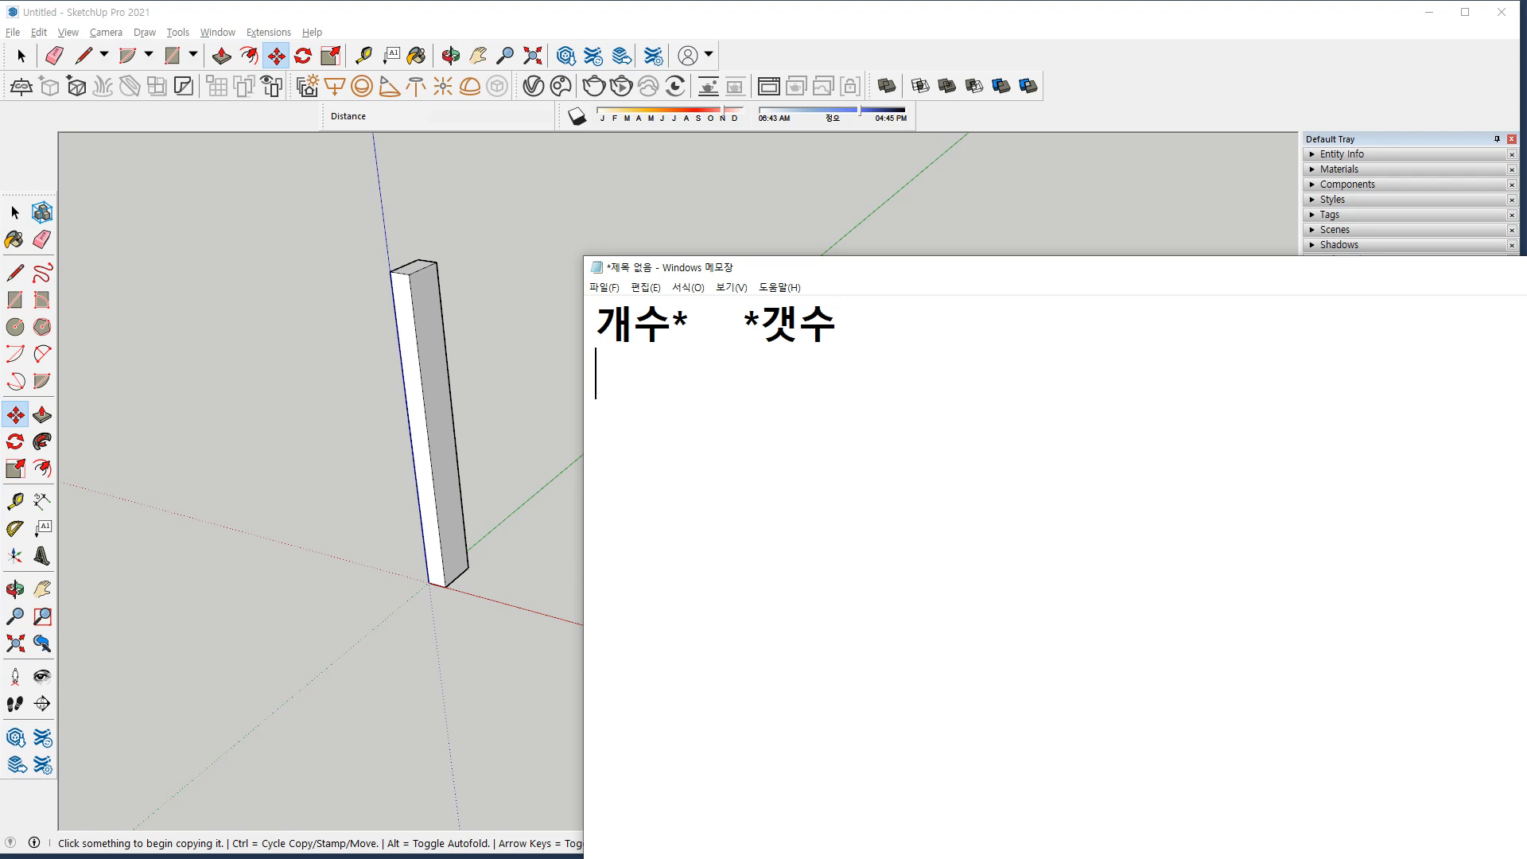
pyautogui.write('개수')
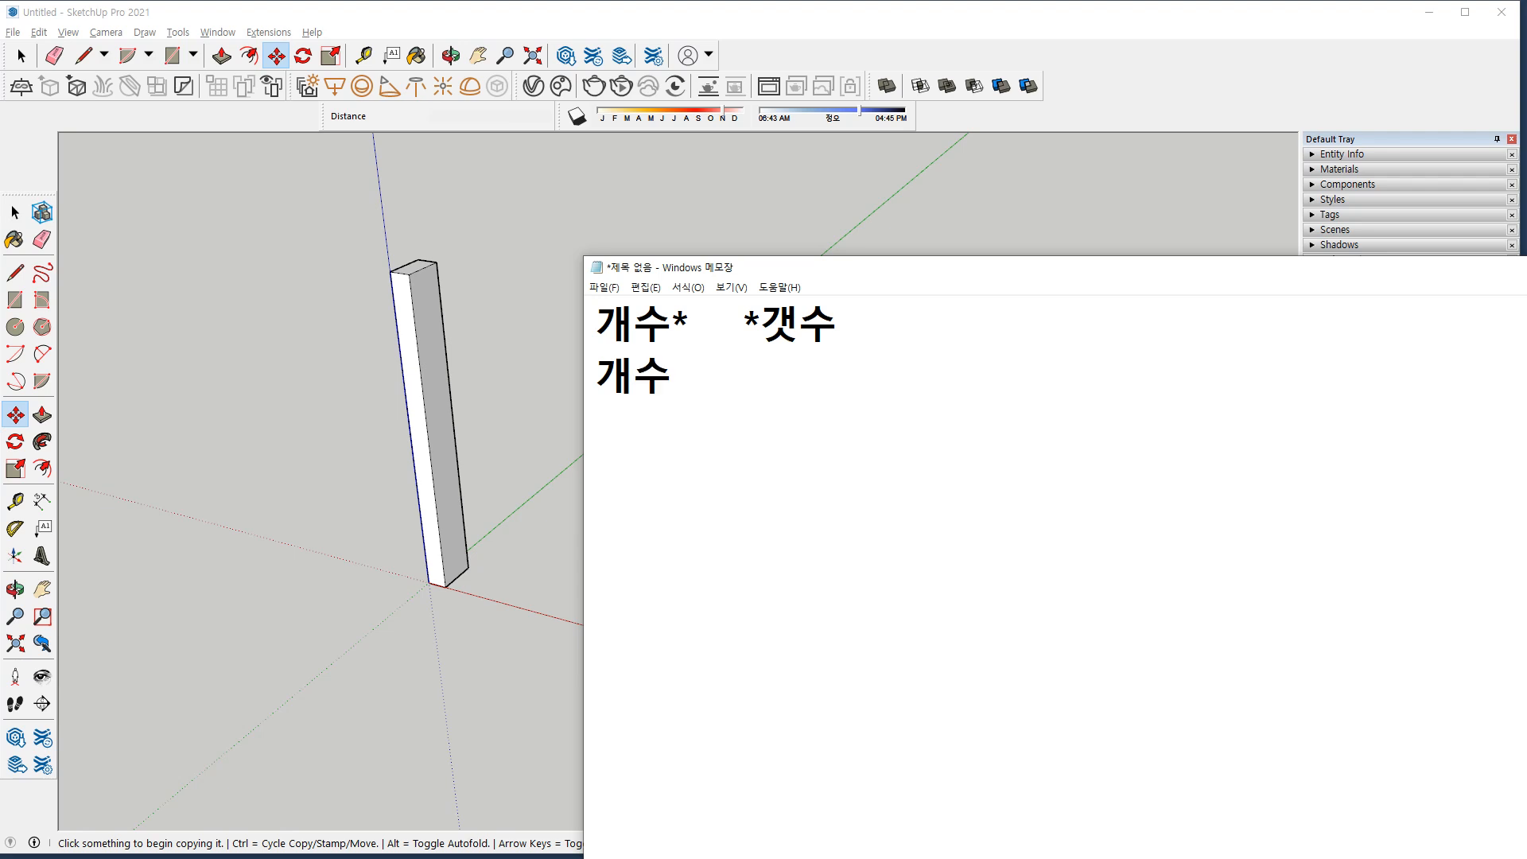
pyautogui.write('/     /개수')
pyautogui.press('Up')
pyautogui.press('Left')
pyautogui.press('BackSpace')
pyautogui.write('개')
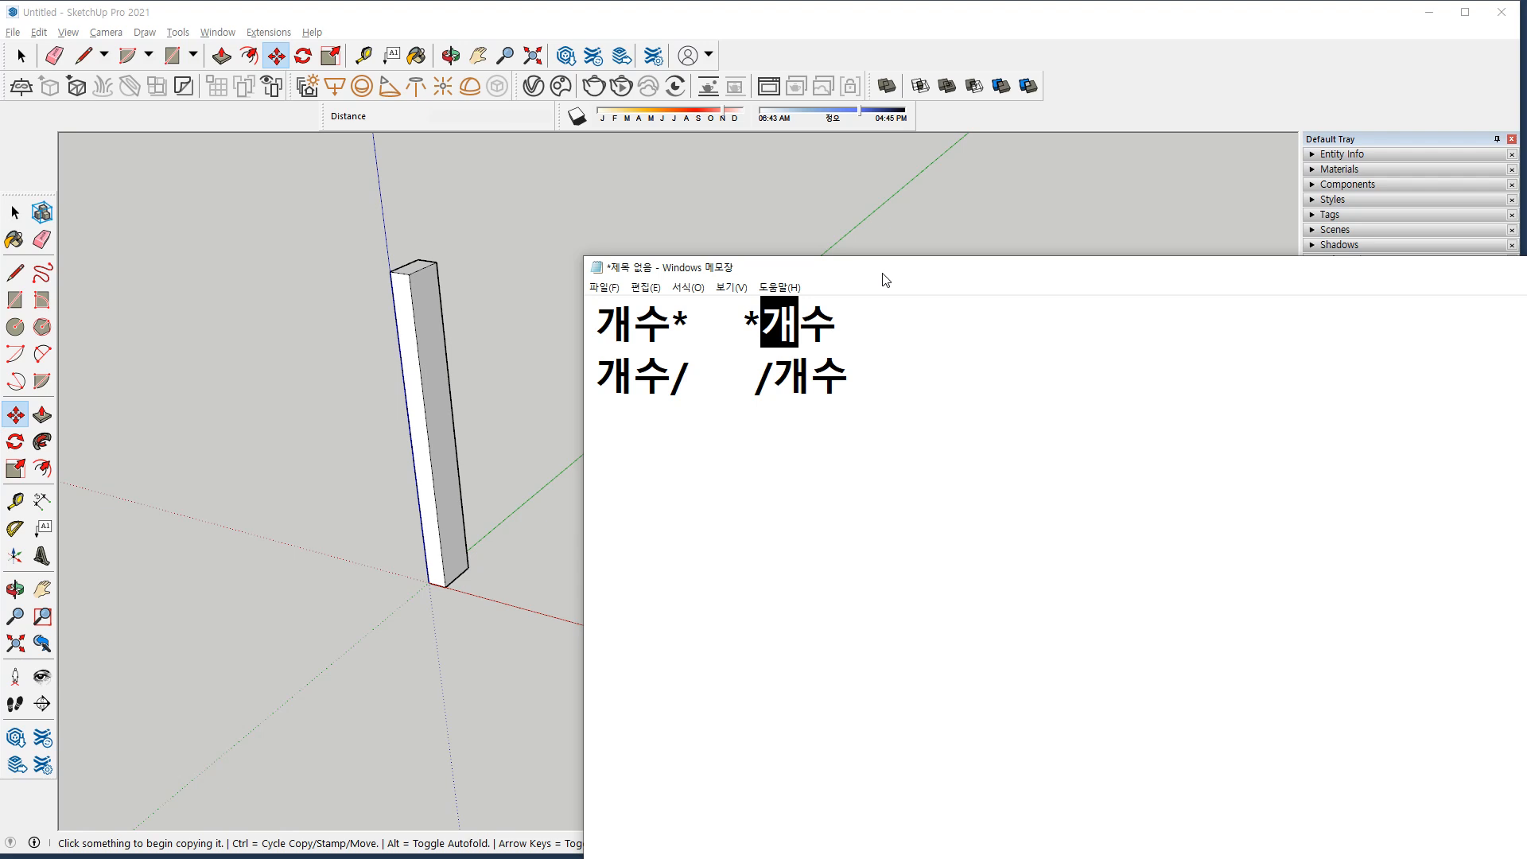
# Append "- 간격으로 나누기" to the end of the first note line.
pyautogui.click(598, 324)
pyautogui.click(837, 324)
pyautogui.write('- ')
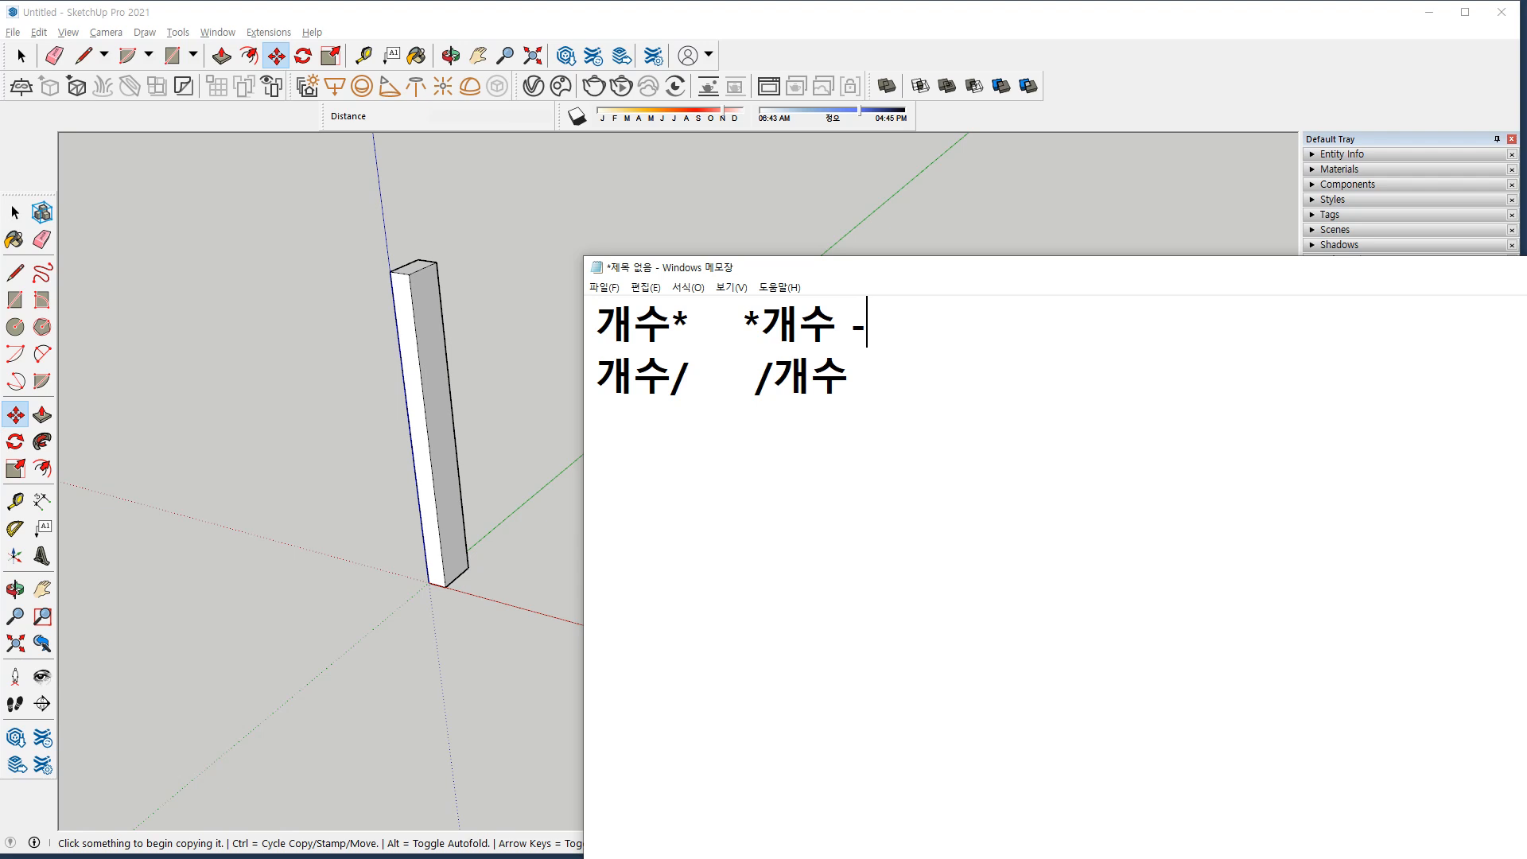
pyautogui.write('rk')
pyautogui.press('BackSpace')
pyautogui.press('BackSpace')
pyautogui.write('간격으로 나누')
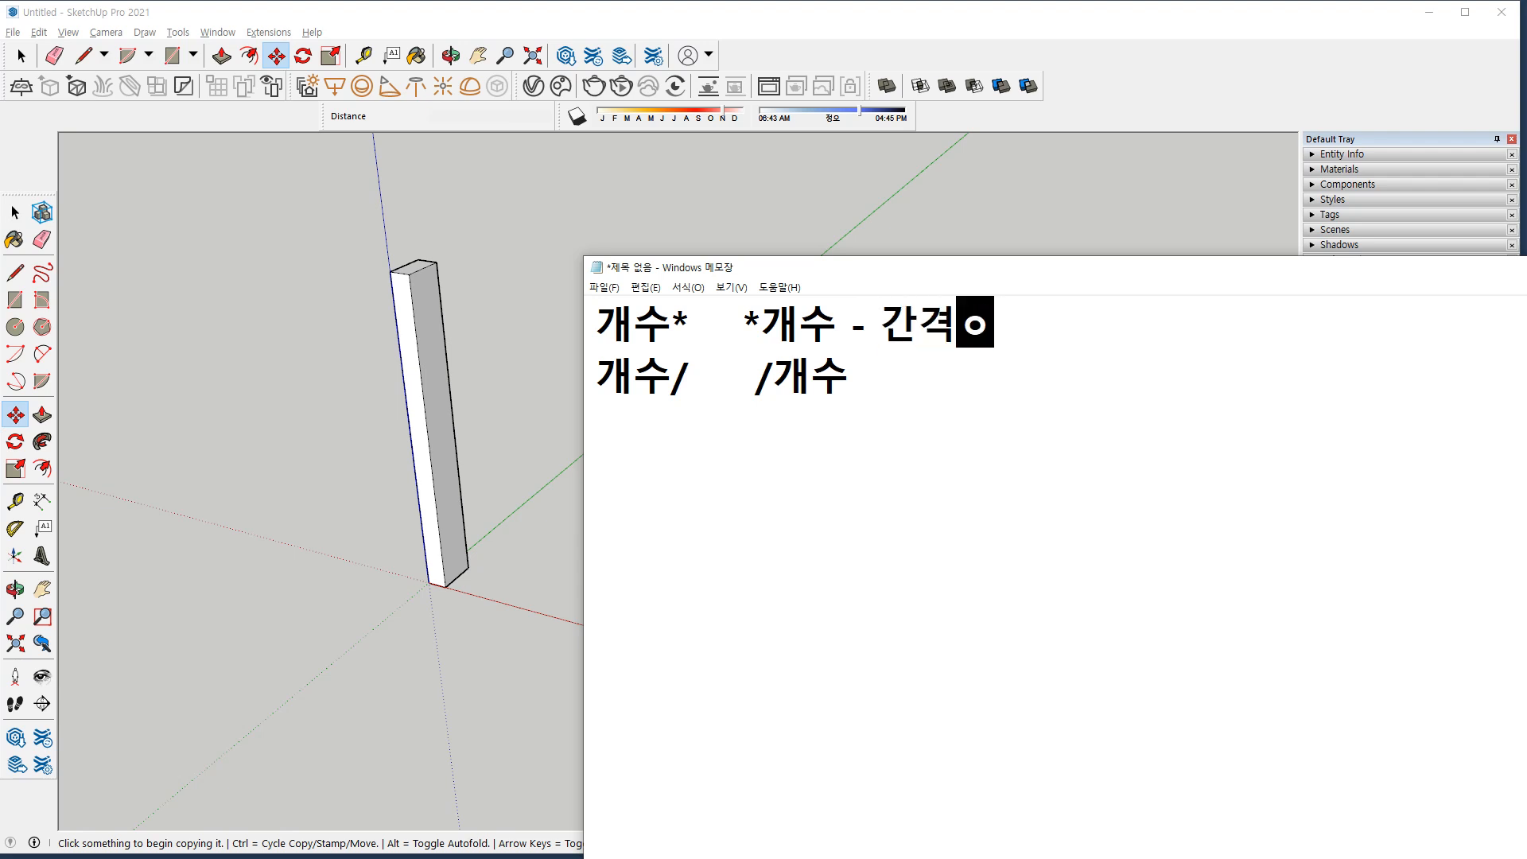
pyautogui.write('기')
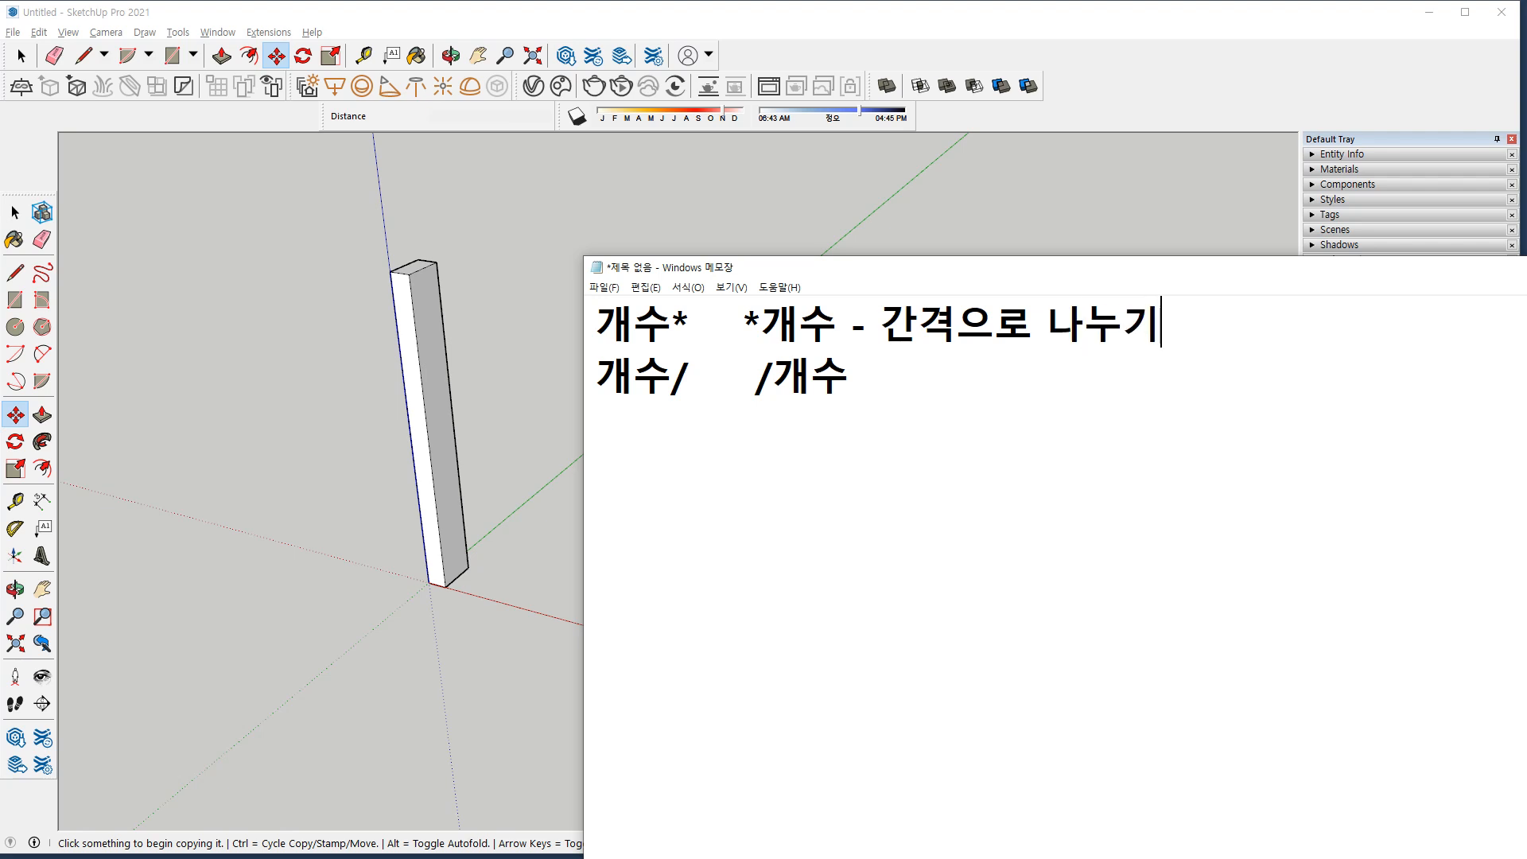
# Append "- 전체를 나누기" to the end of the second note line.
pyautogui.press('Down')
pyautogui.write('-')
pyautogui.write('wjs')
pyautogui.press('BackSpace')
pyautogui.press('BackSpace')
pyautogui.press('BackSpace')
pyautogui.press('Hangul')
pyautogui.write('전')
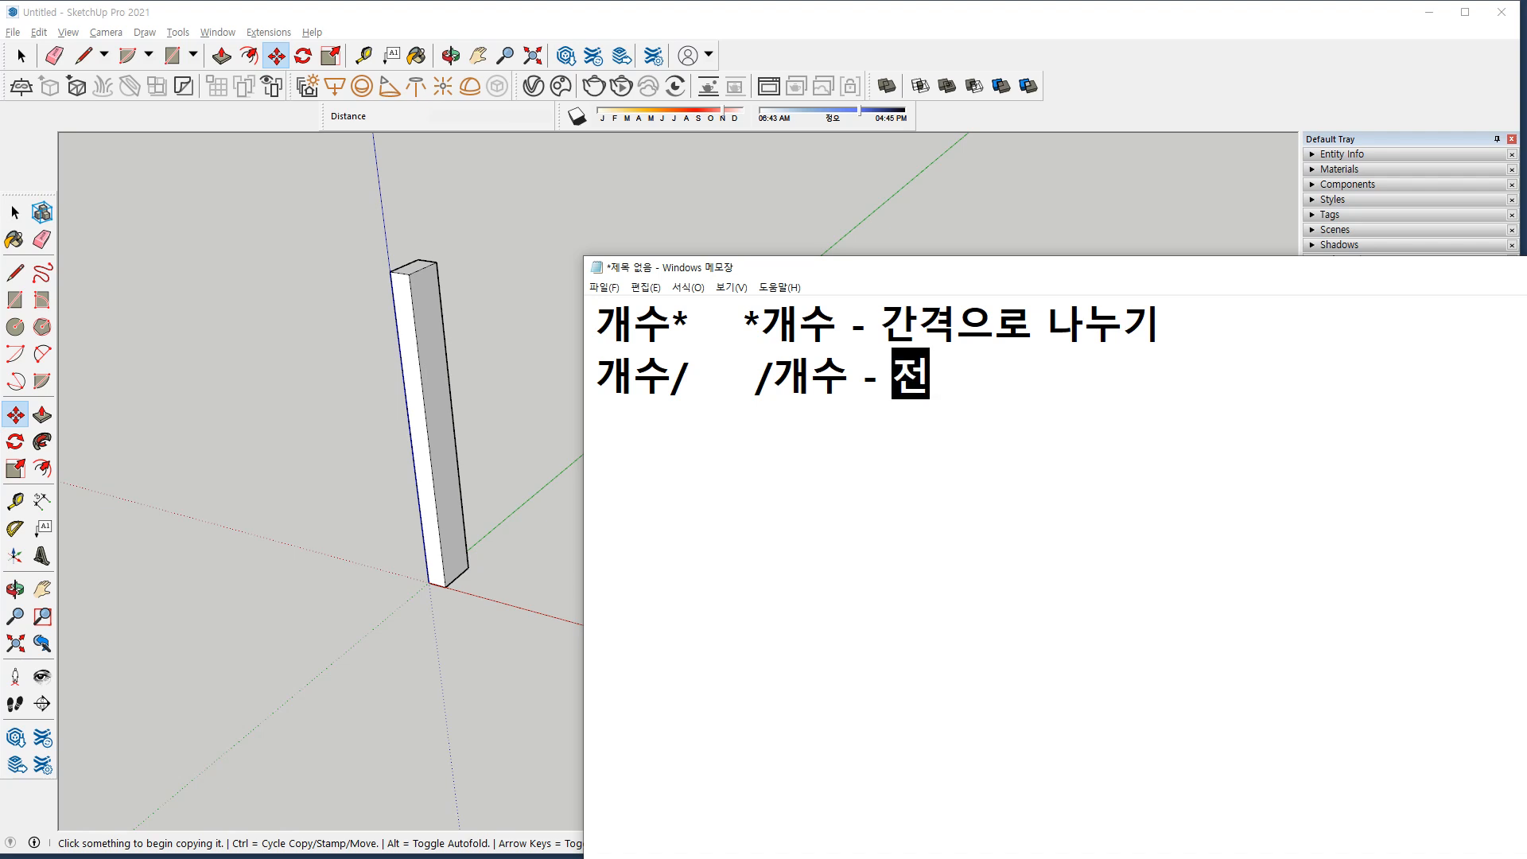
pyautogui.write('첼를 나누기')
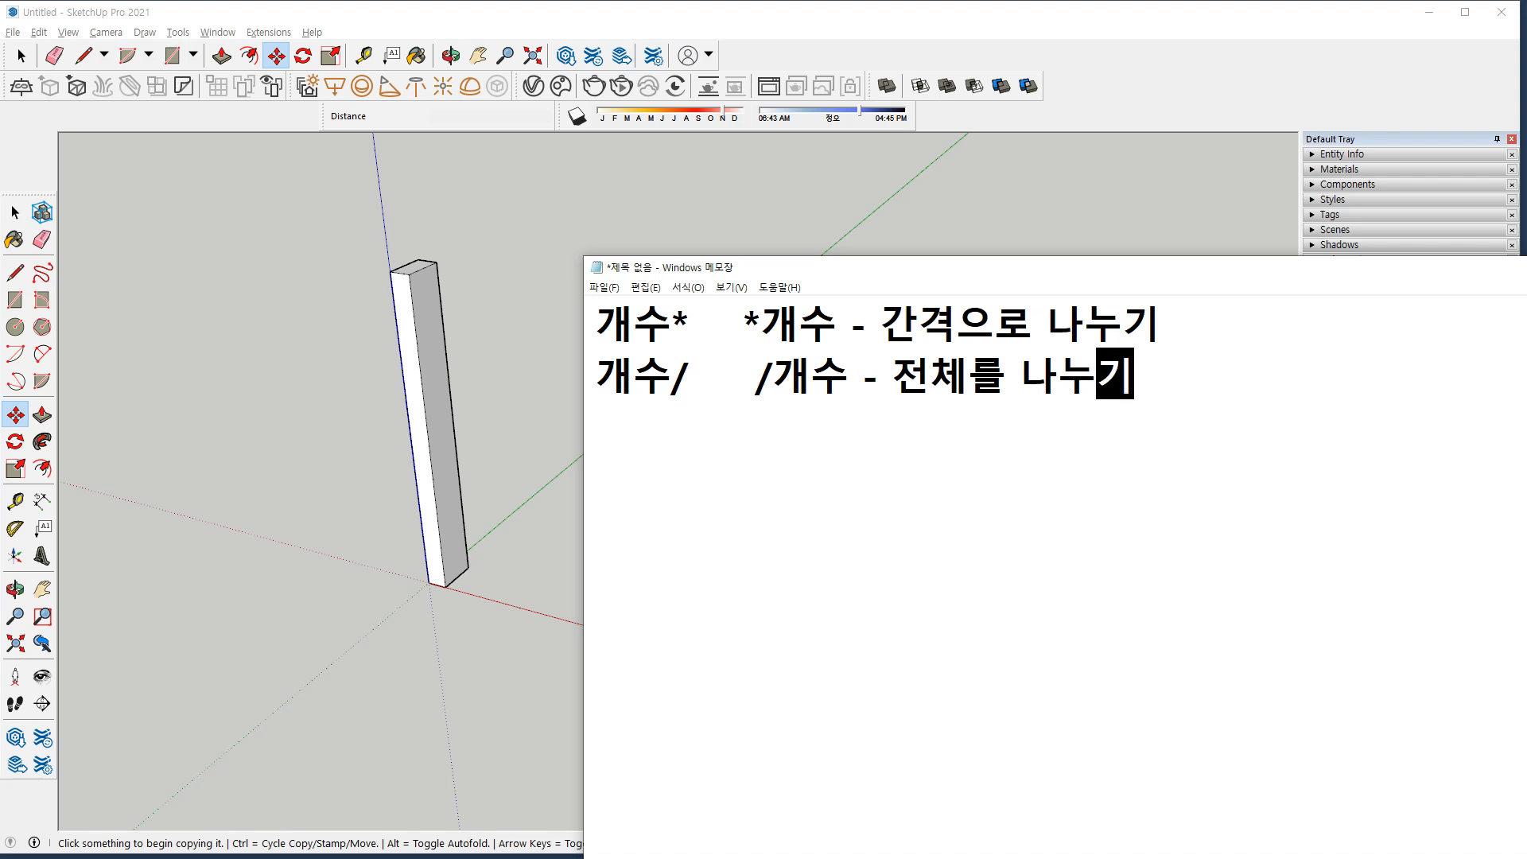
# Add a third note line "원본 별도" and switch back to SketchUp.
pyautogui.press('Return')
pyautogui.write('원ㅂㅗㄴ 별도')
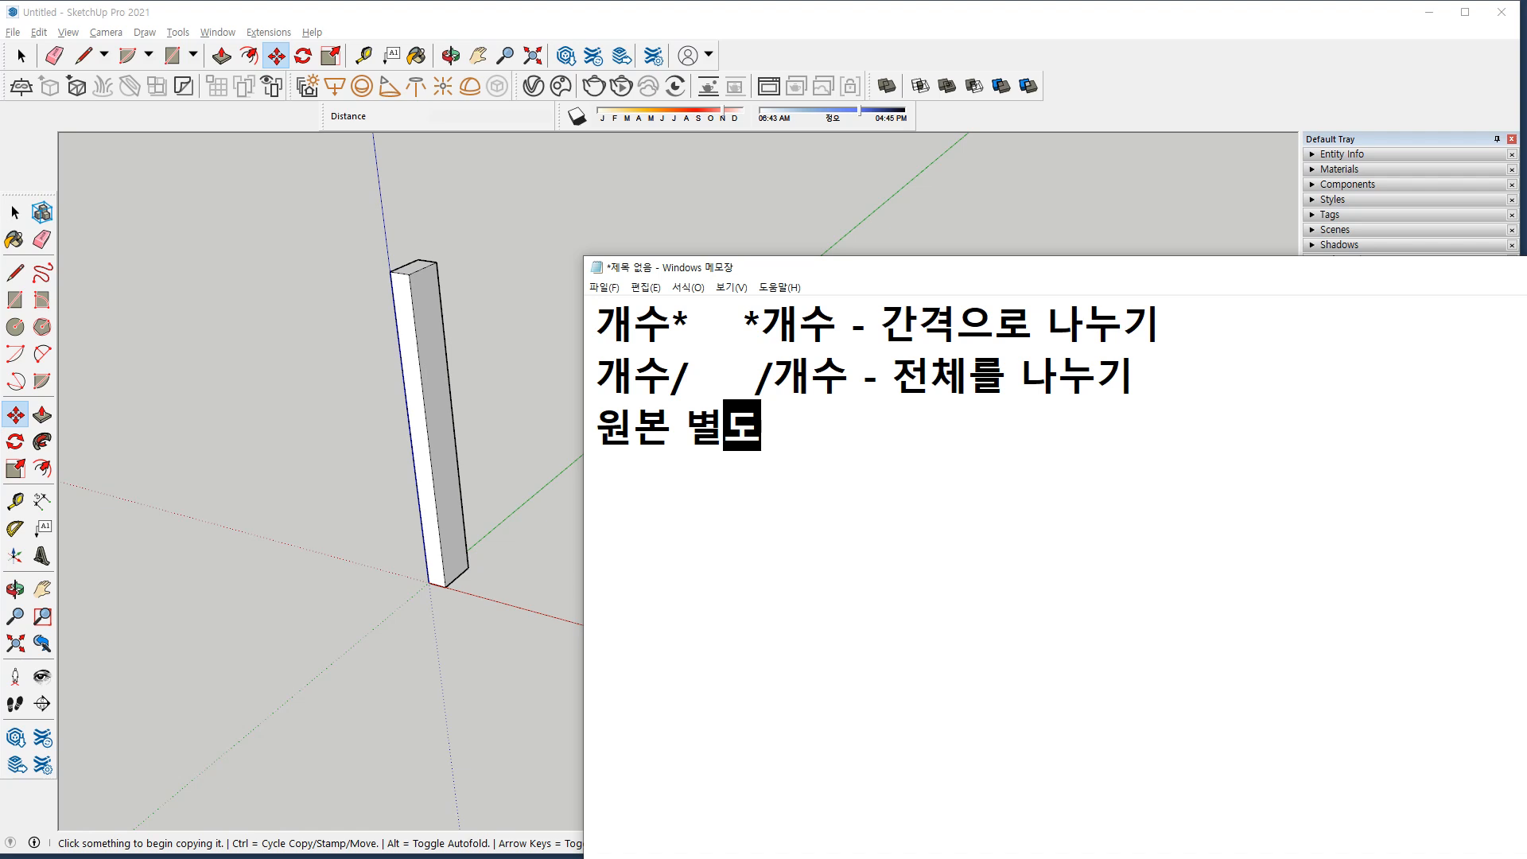
pyautogui.click(447, 8)
# Select the post and copy it 500 mm along the red axis from its bottom corner.
pyautogui.press('space')
pyautogui.moveTo(484, 385)
pyautogui.mouseDown()
pyautogui.moveTo(404, 436)
pyautogui.moveTo(298, 631)
pyautogui.mouseUp()
pyautogui.press('m')
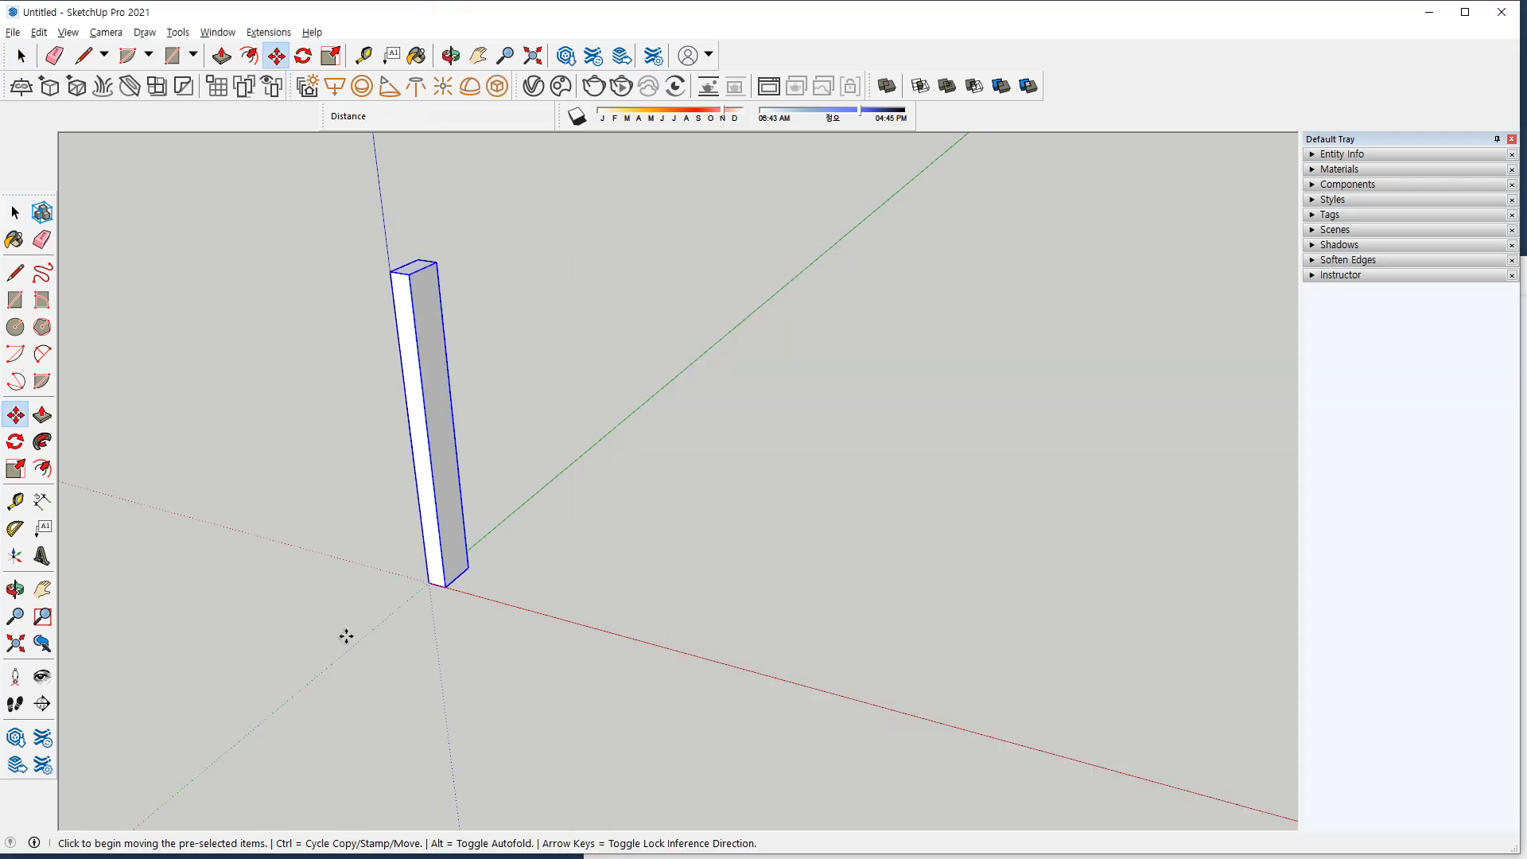
pyautogui.press('ctrl')
pyautogui.click(431, 582)
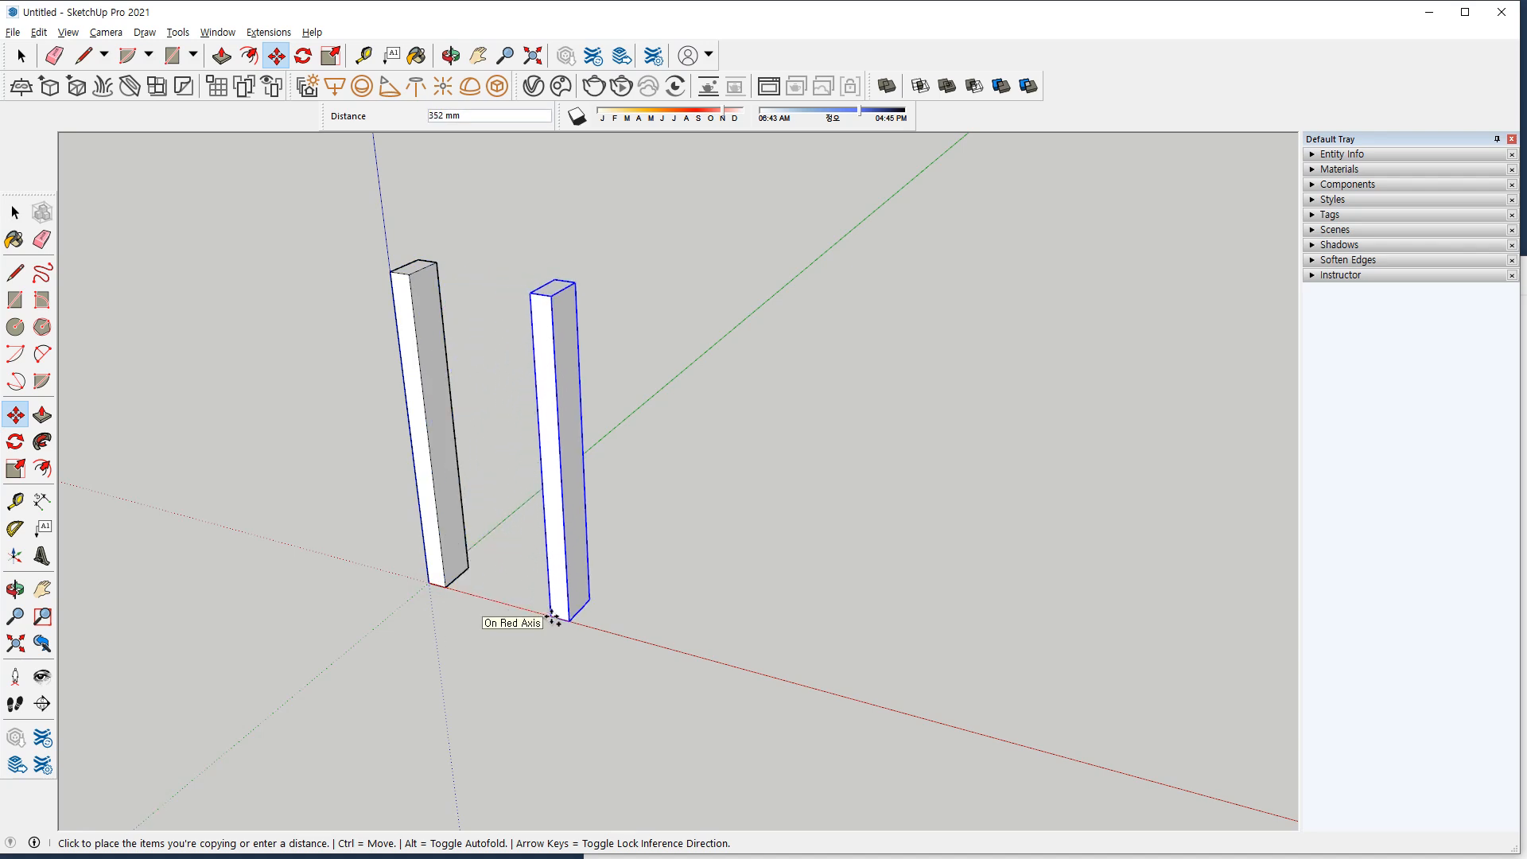
pyautogui.press('ctrl')
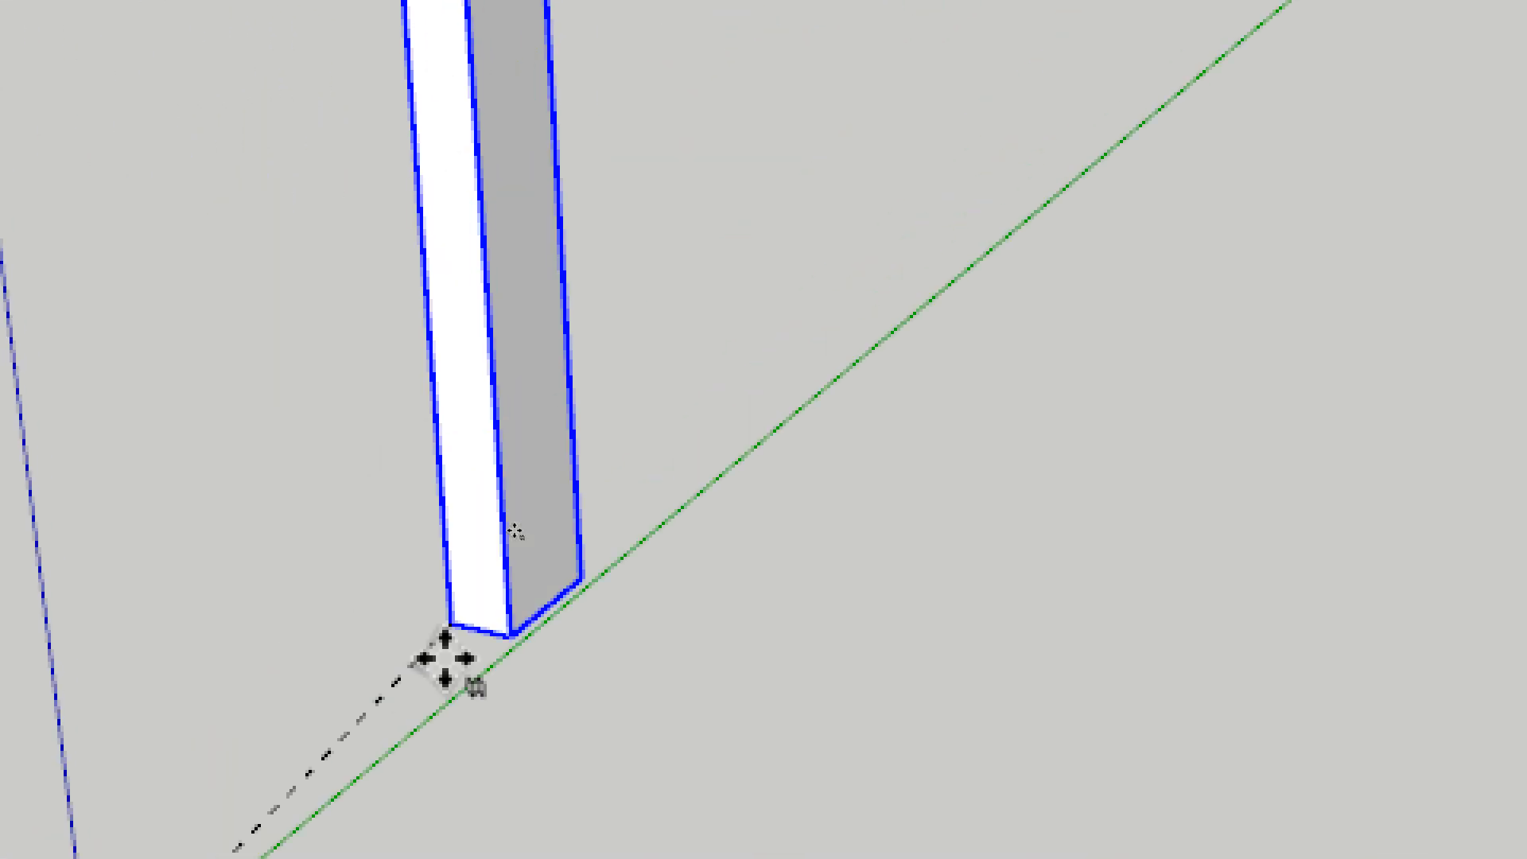
pyautogui.scroll(-2, 445, 659)
pyautogui.keyDown('shift'); pyautogui.moveTo(433, 736); pyautogui.dragTo(354, 99, button='middle'); pyautogui.keyUp('shift')
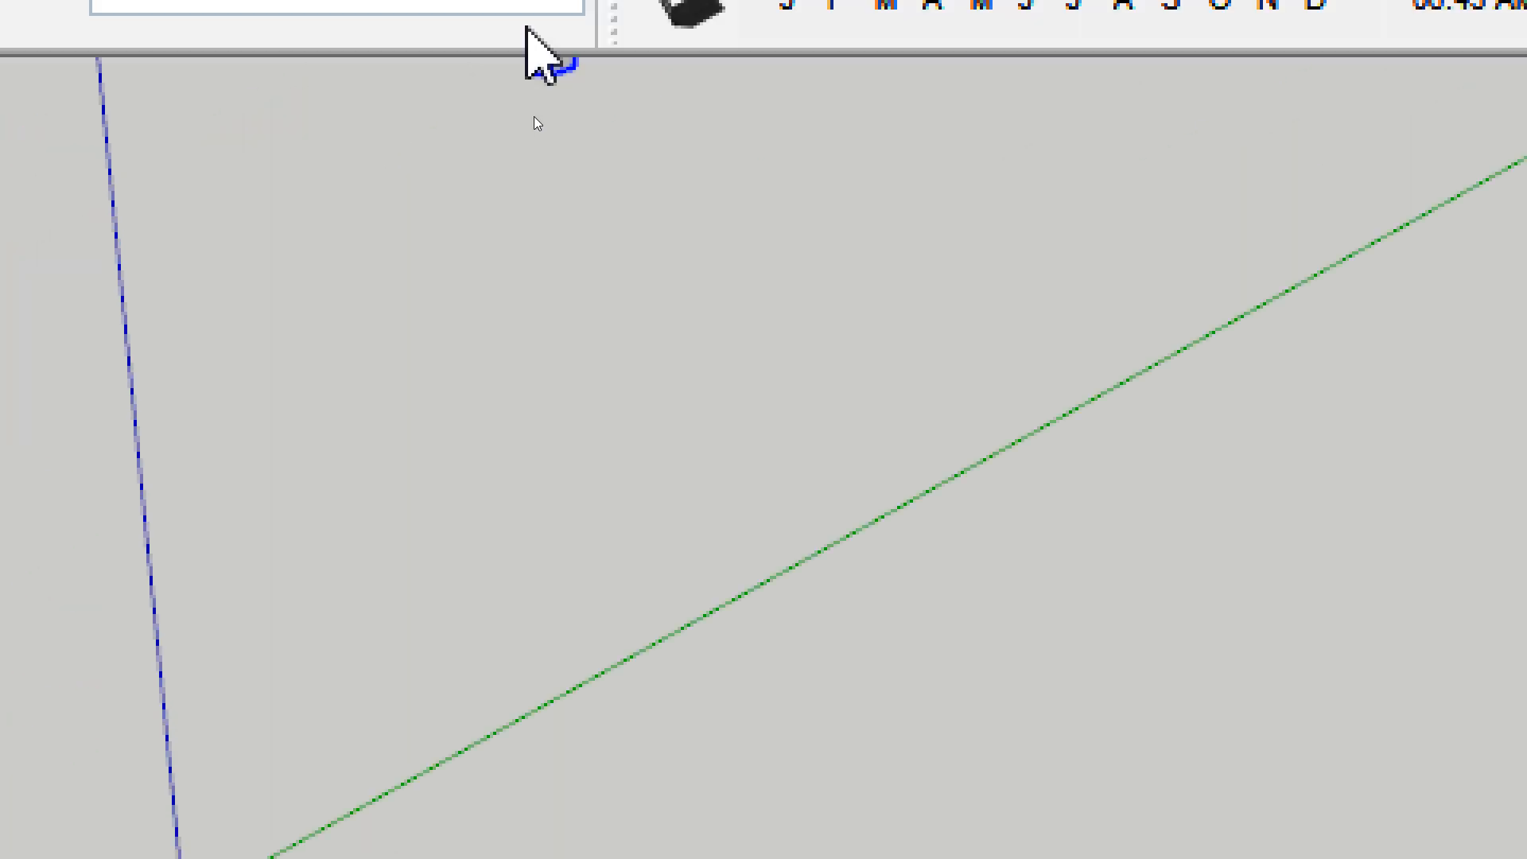
pyautogui.scroll(-1, 501, 607)
pyautogui.keyDown('shift'); pyautogui.moveTo(462, 740); pyautogui.dragTo(423, 313, button='middle'); pyautogui.keyUp('shift')
pyautogui.scroll(-2, 430, 315)
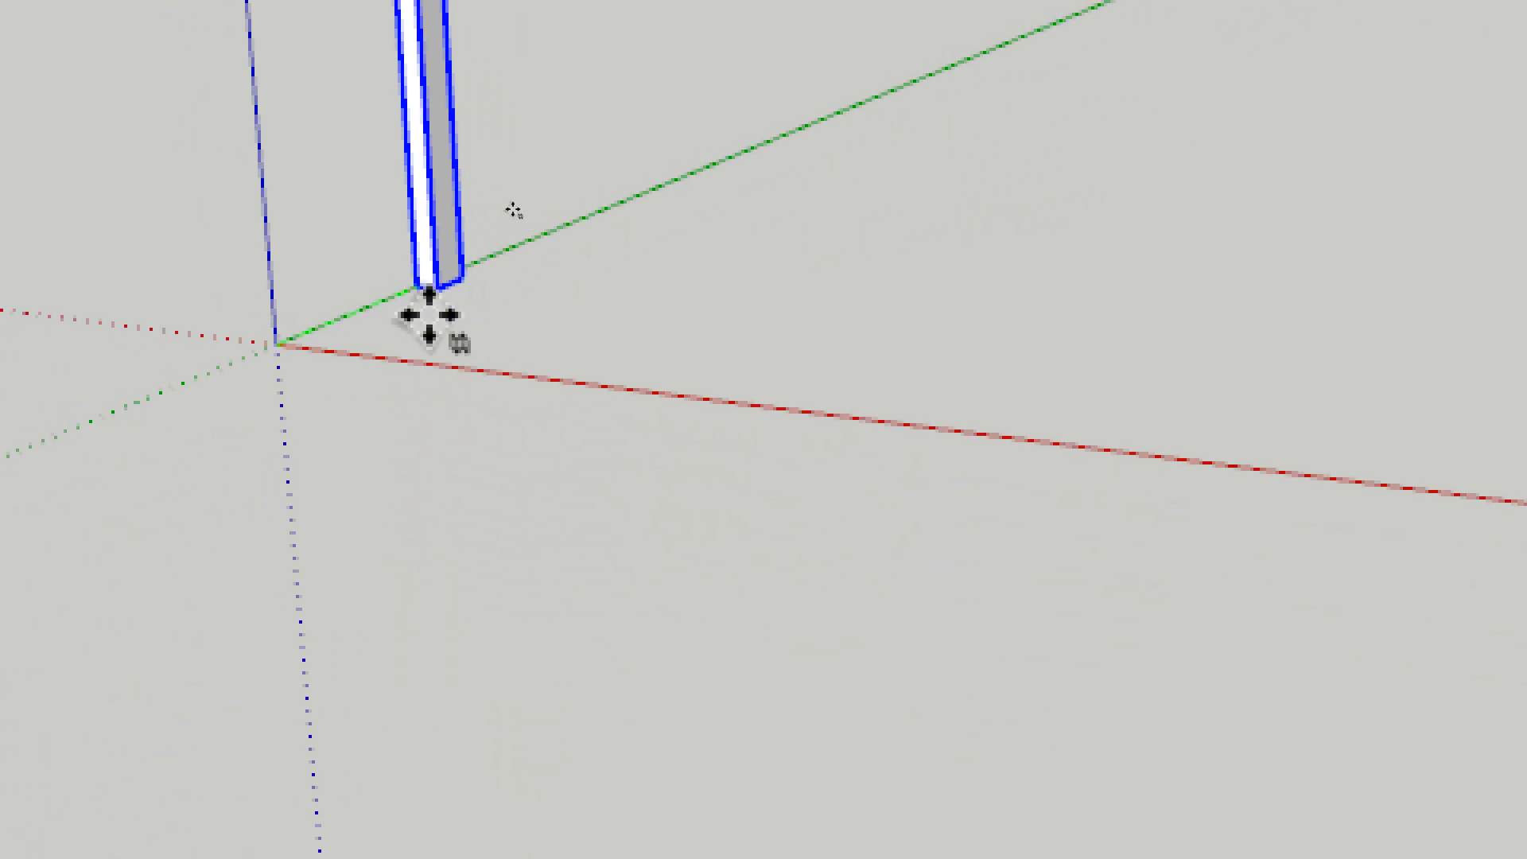
pyautogui.press('ctrl')
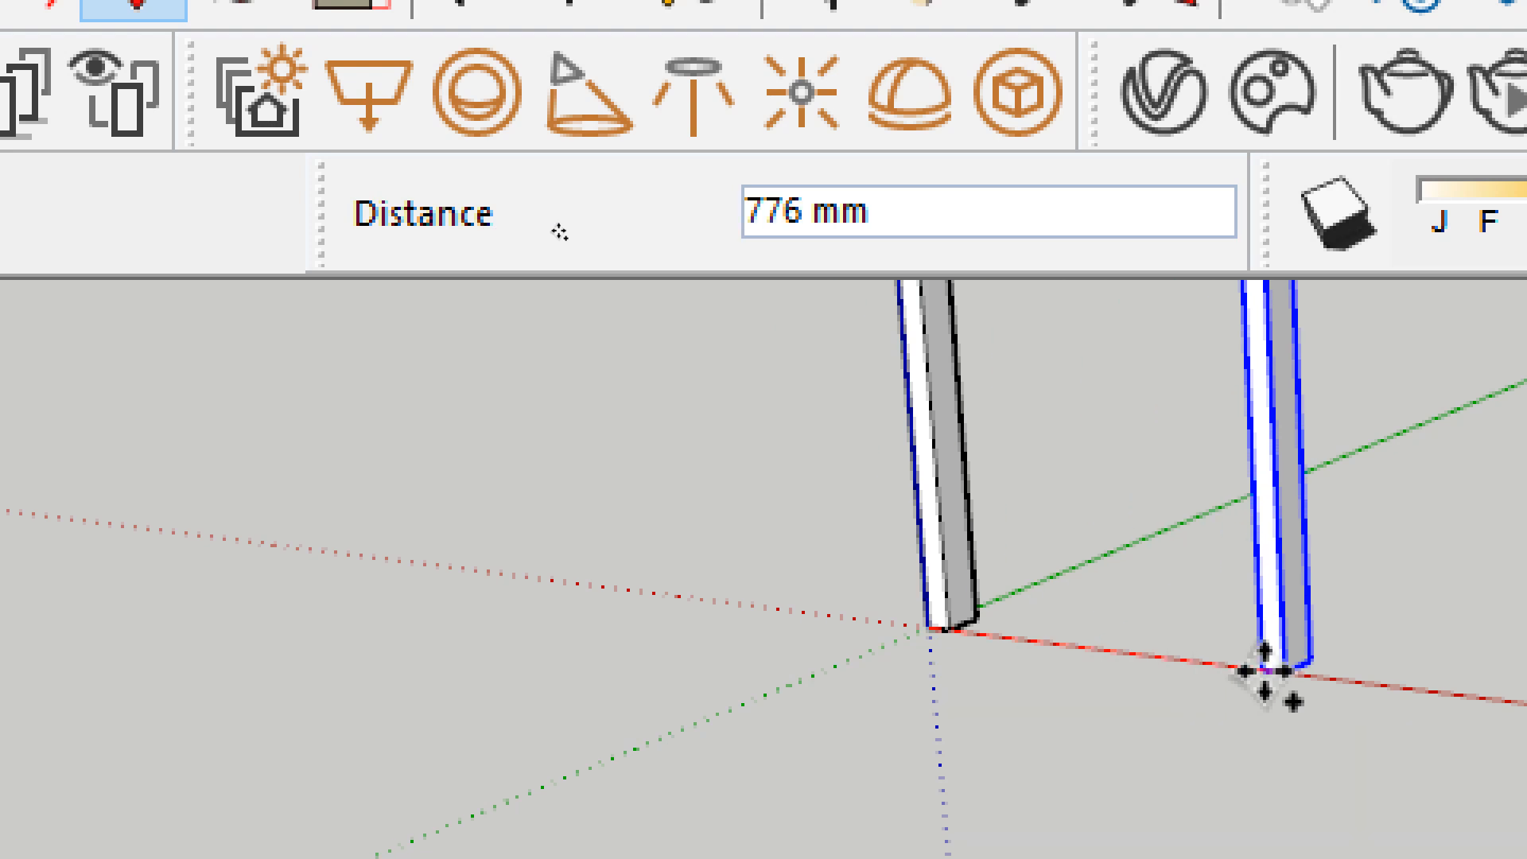
pyautogui.write('500')
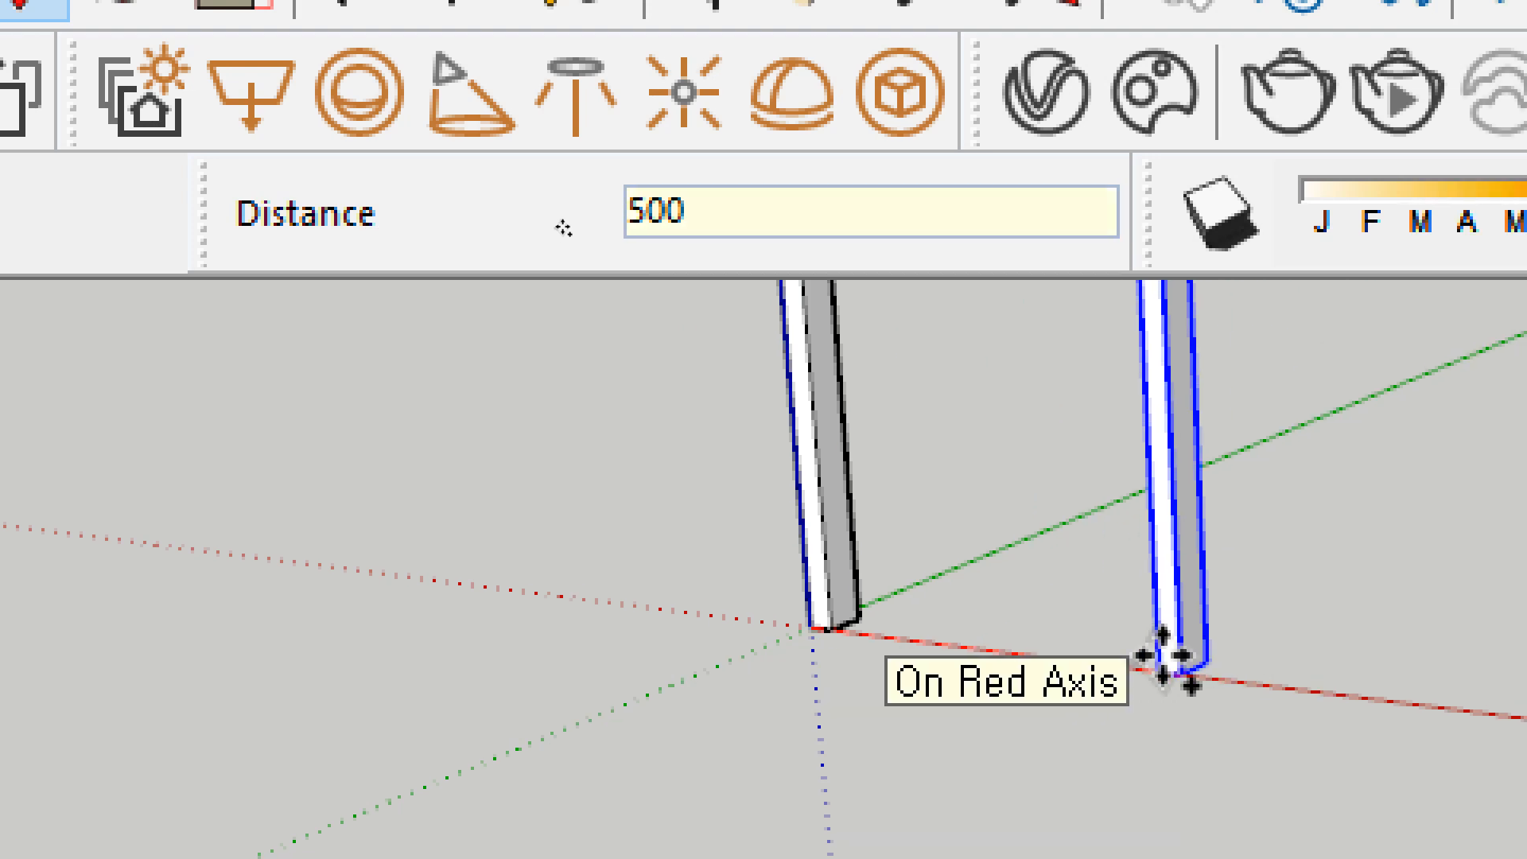
pyautogui.press('Return')
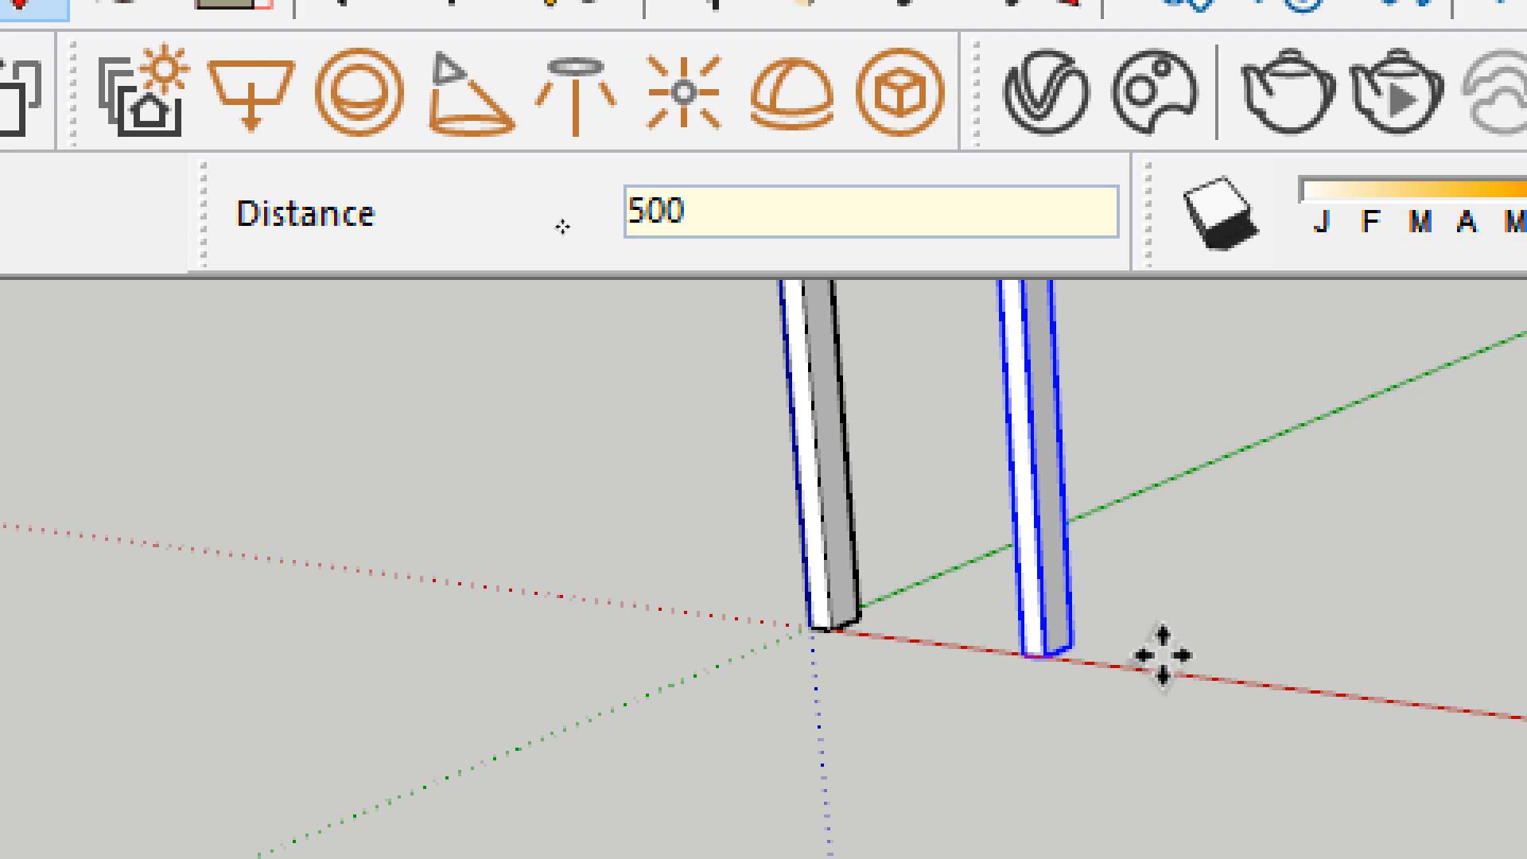
# Multiply the post copy into four copies at the same spacing with 4*.
pyautogui.write('4*')
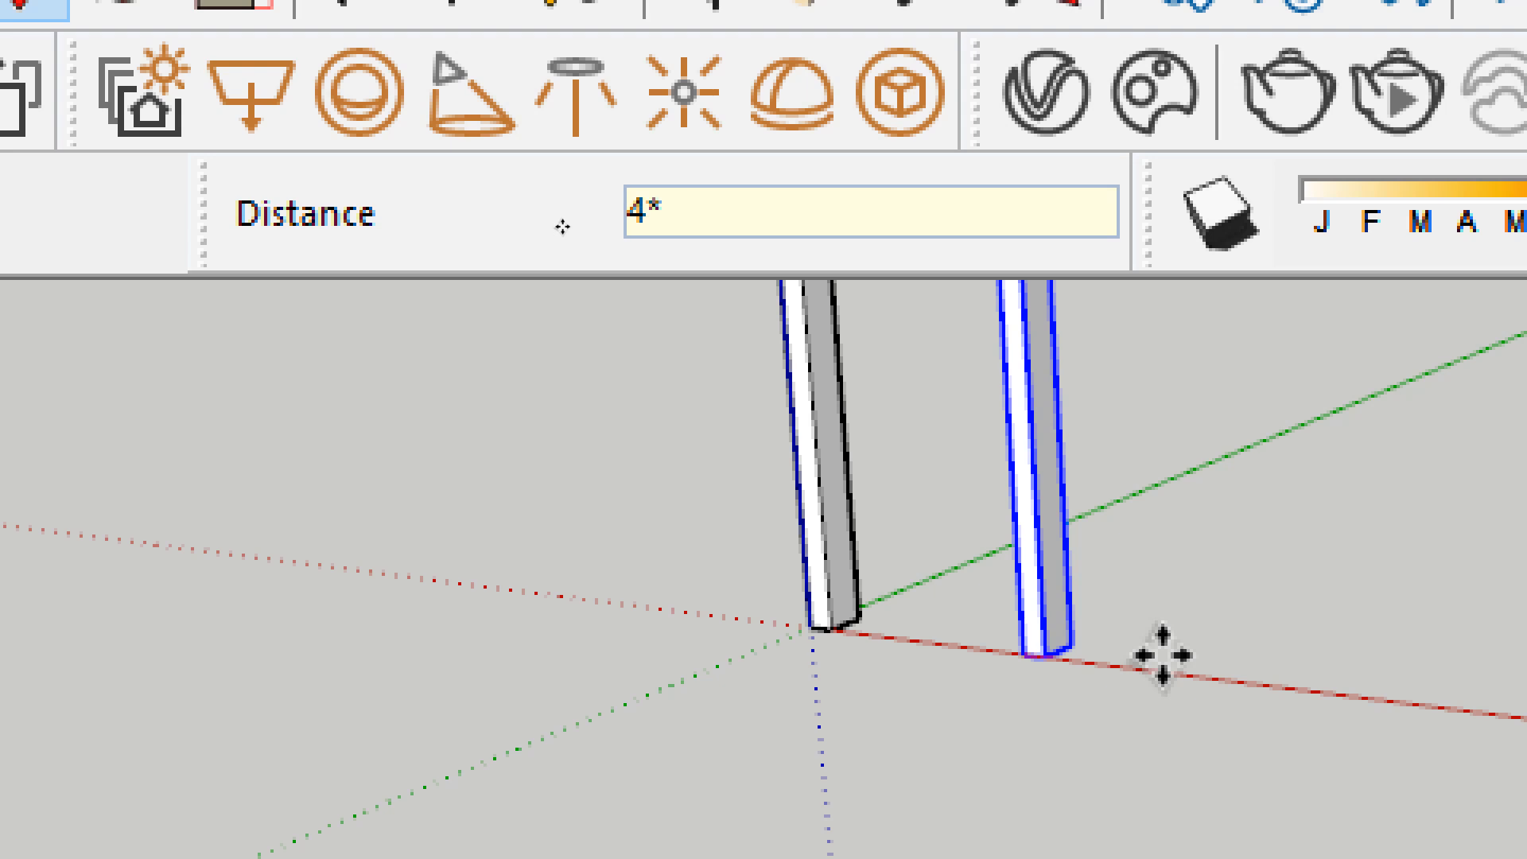
pyautogui.press('Return')
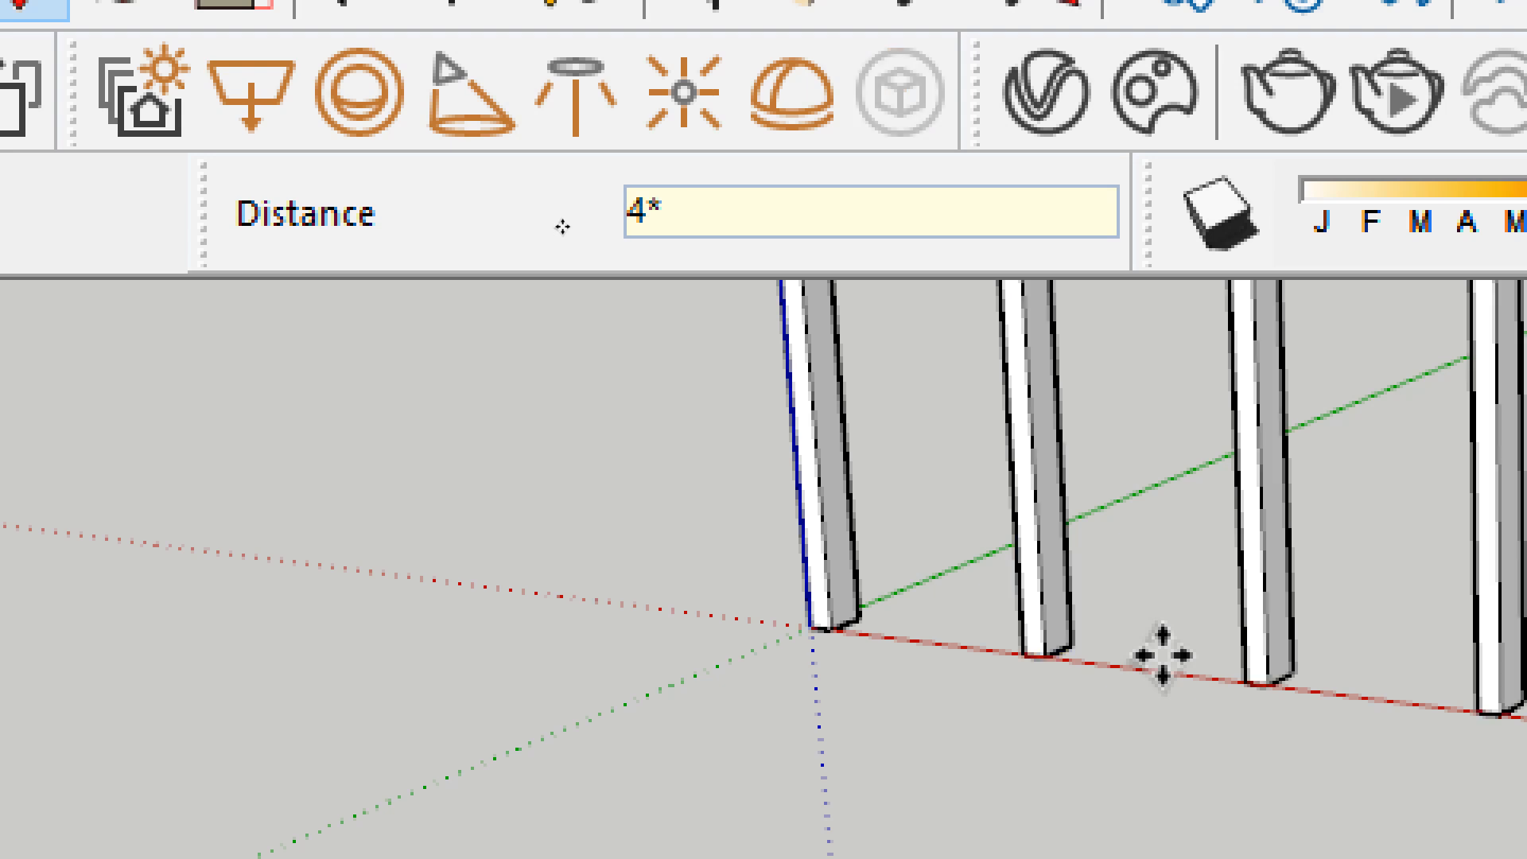
pyautogui.keyDown('shift'); pyautogui.moveTo(1163, 654); pyautogui.dragTo(641, 679, button='middle'); pyautogui.keyUp('shift')
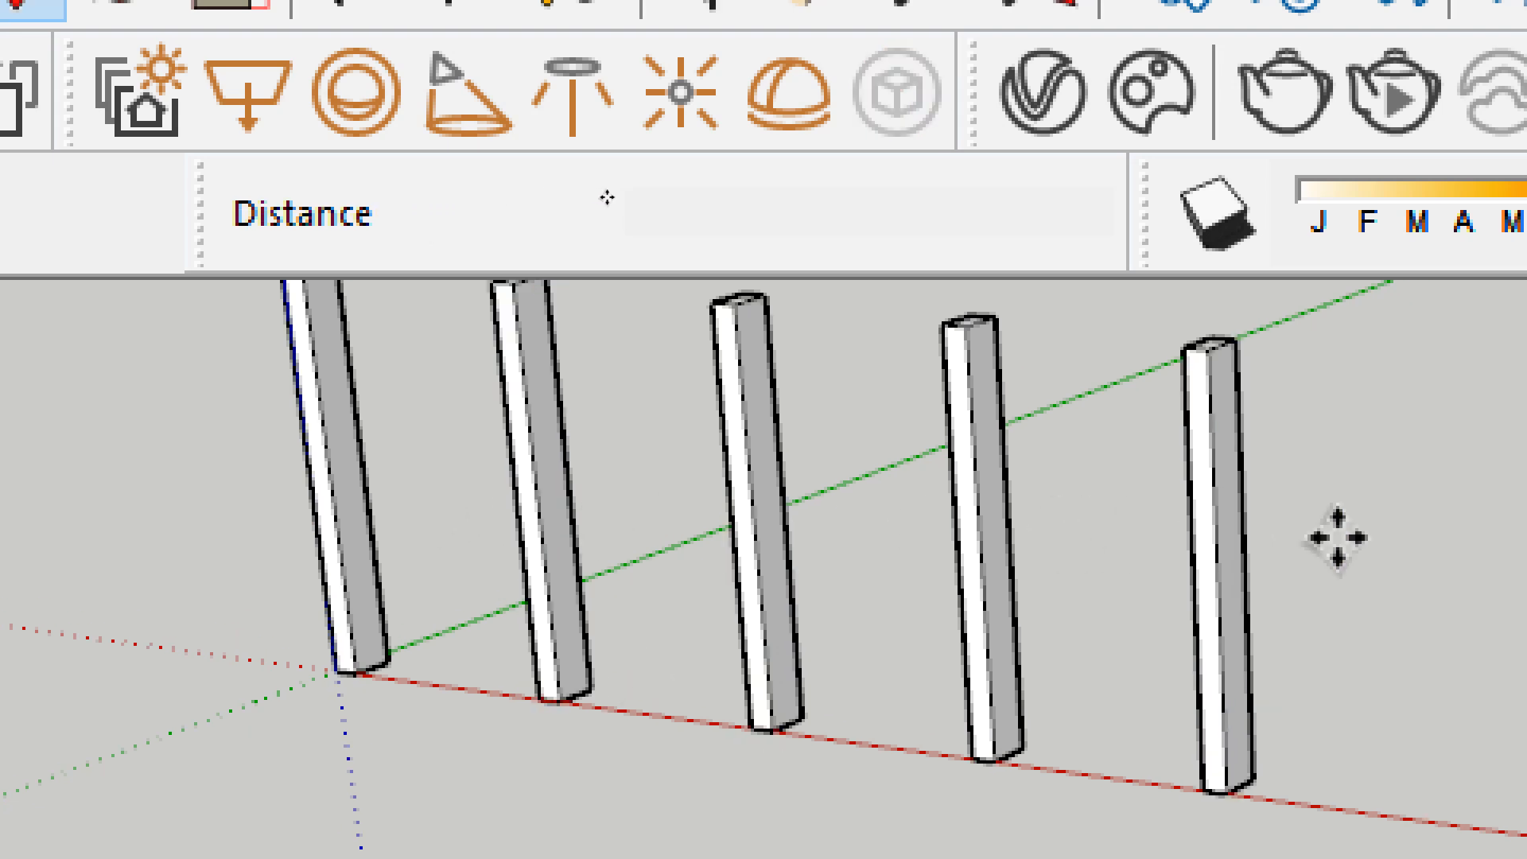
# Select and delete all the copied posts, keeping only the original at the origin.
pyautogui.press('space')
pyautogui.moveTo(1323, 504); pyautogui.dragTo(446, 617)
pyautogui.press('Delete')
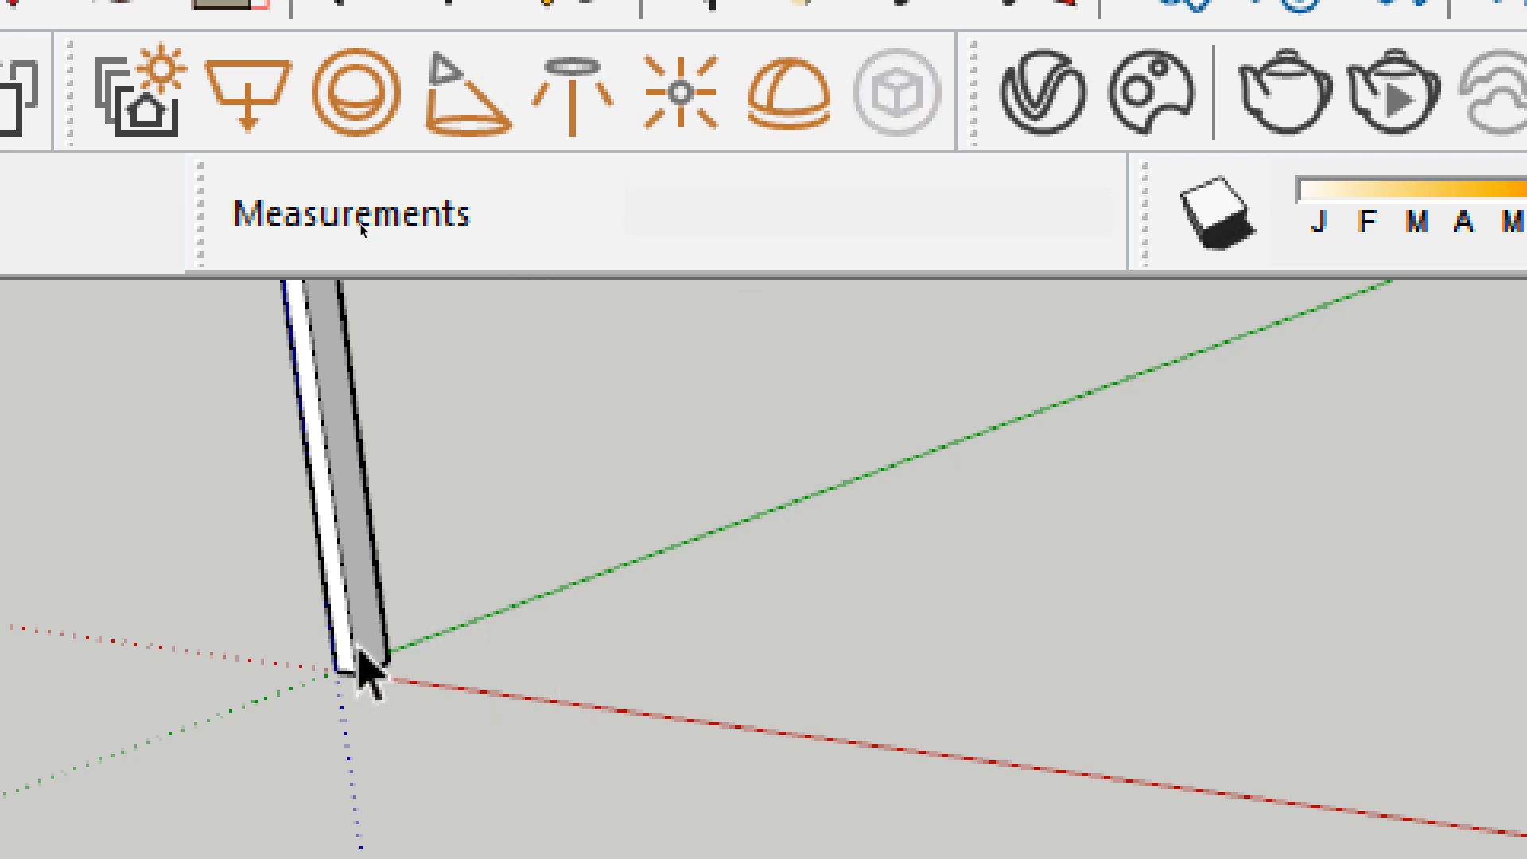
# Copy the original post 2000 mm along the red axis from its bottom corner.
pyautogui.click(357, 648)
pyautogui.press('m')
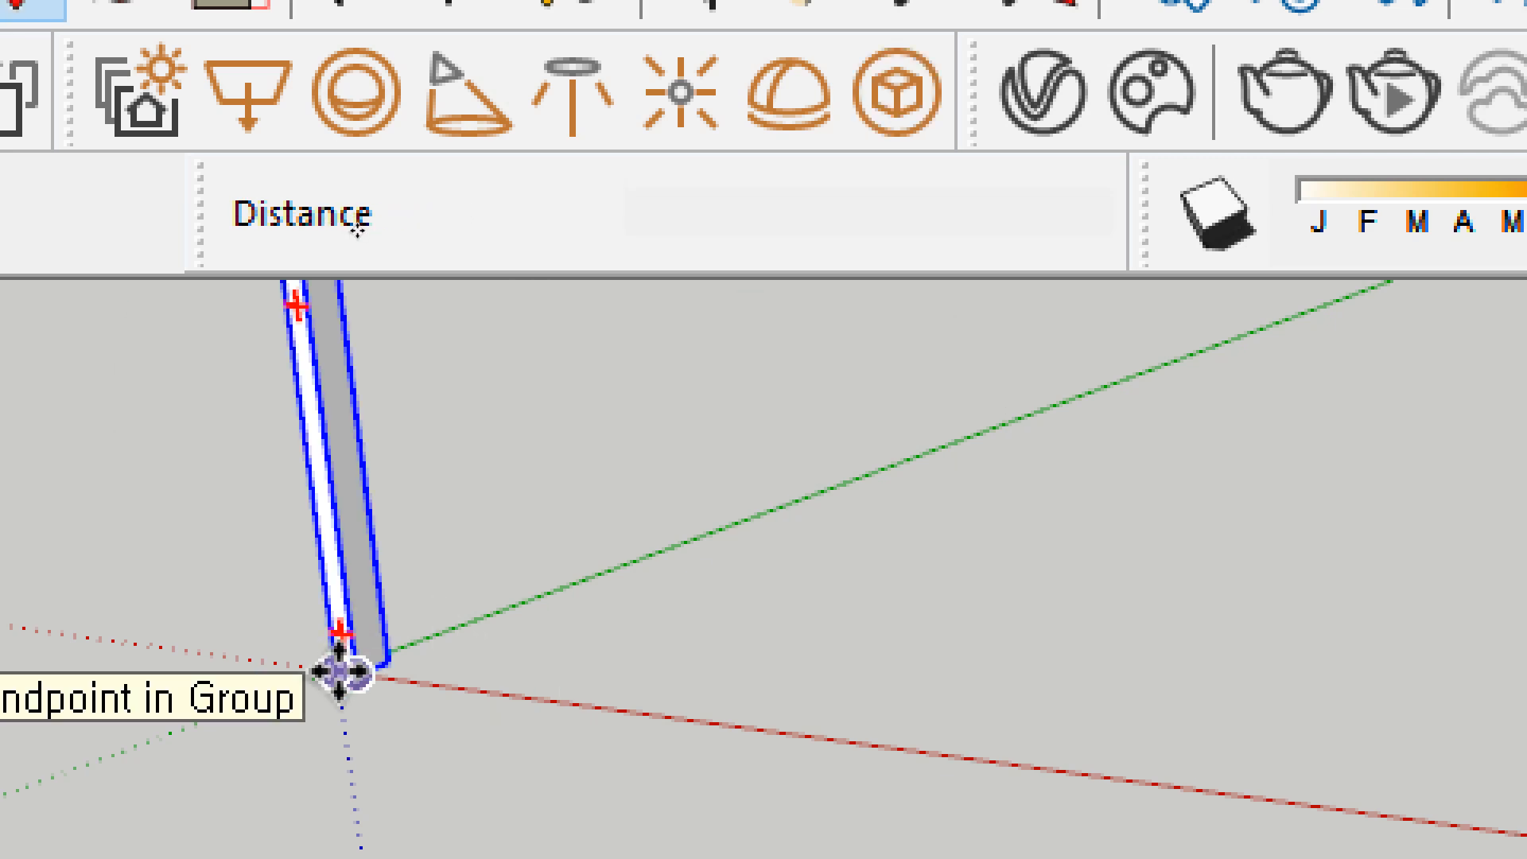
pyautogui.click(340, 673)
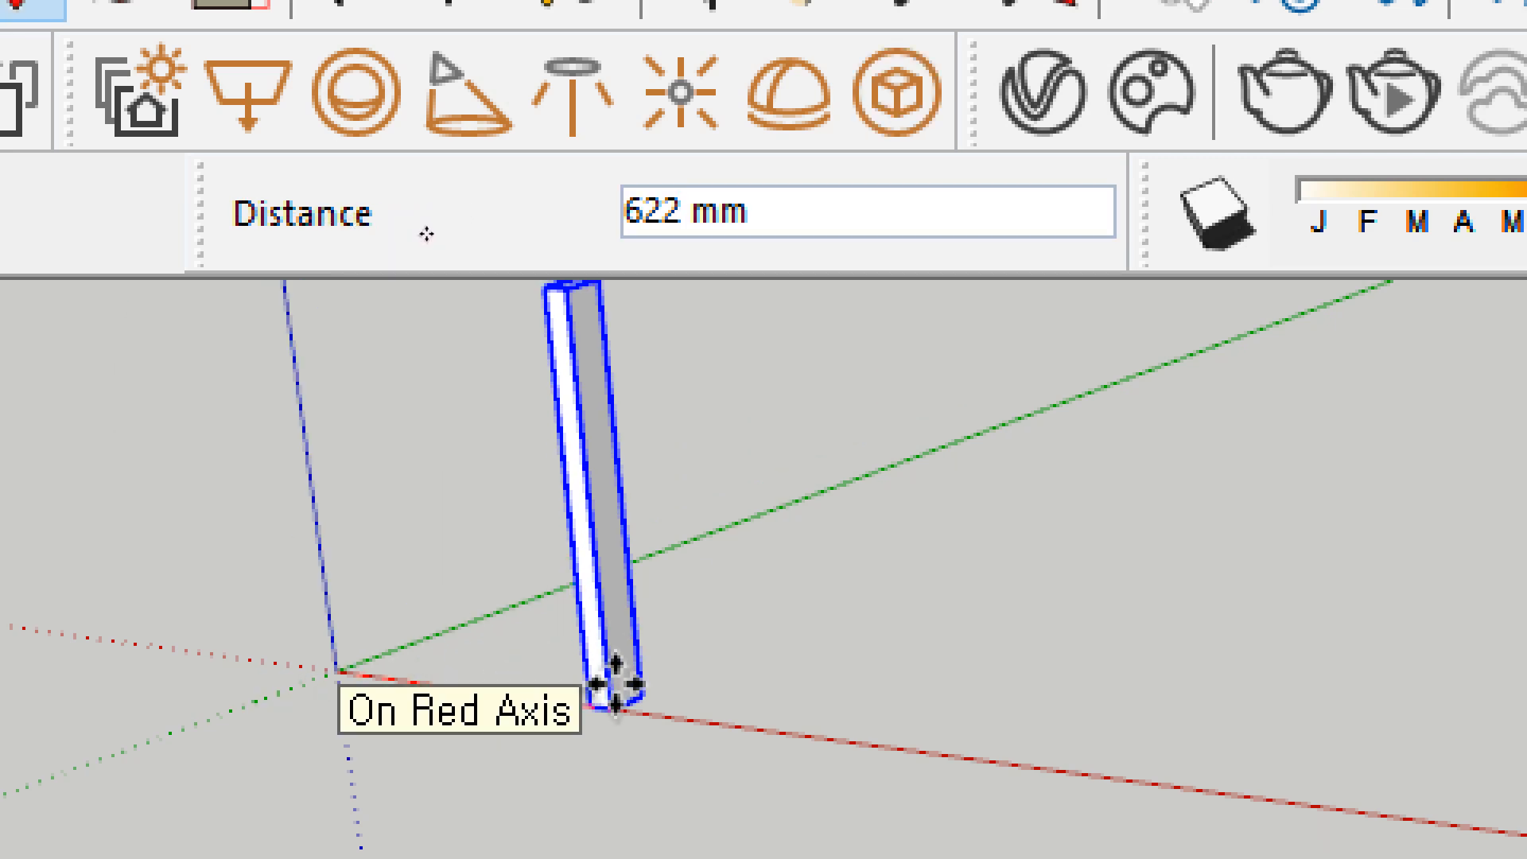
pyautogui.press('ctrl')
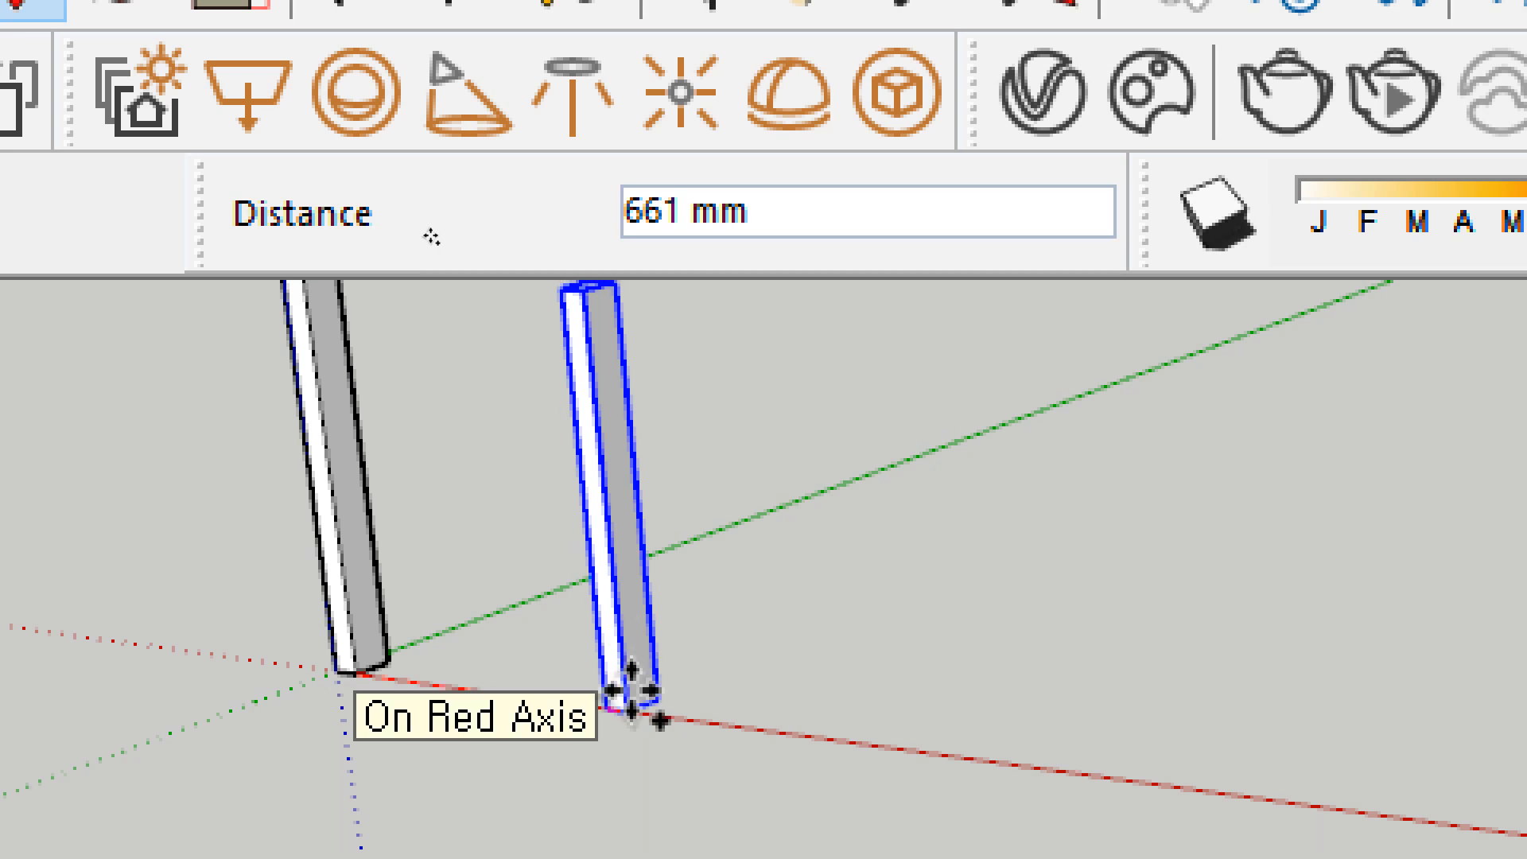
pyautogui.write('50')
pyautogui.press('BackSpace')
pyautogui.press('BackSpace')
pyautogui.write('2000')
pyautogui.press('Return')
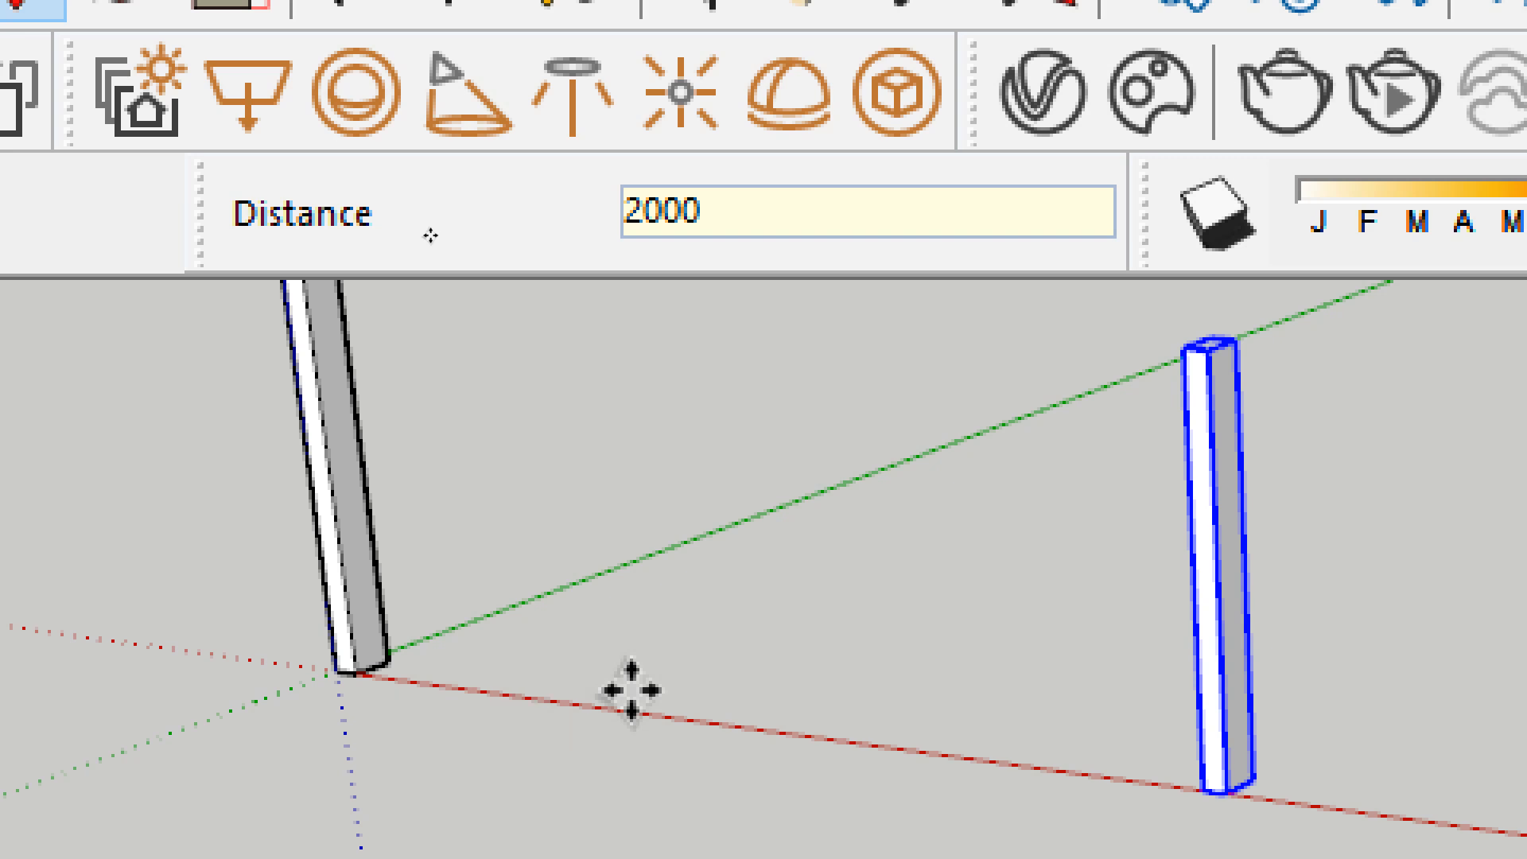
# Divide the distance between the two posts into five equal intervals with /5, and undo the copies.
pyautogui.write('/5')
pyautogui.press('Return')
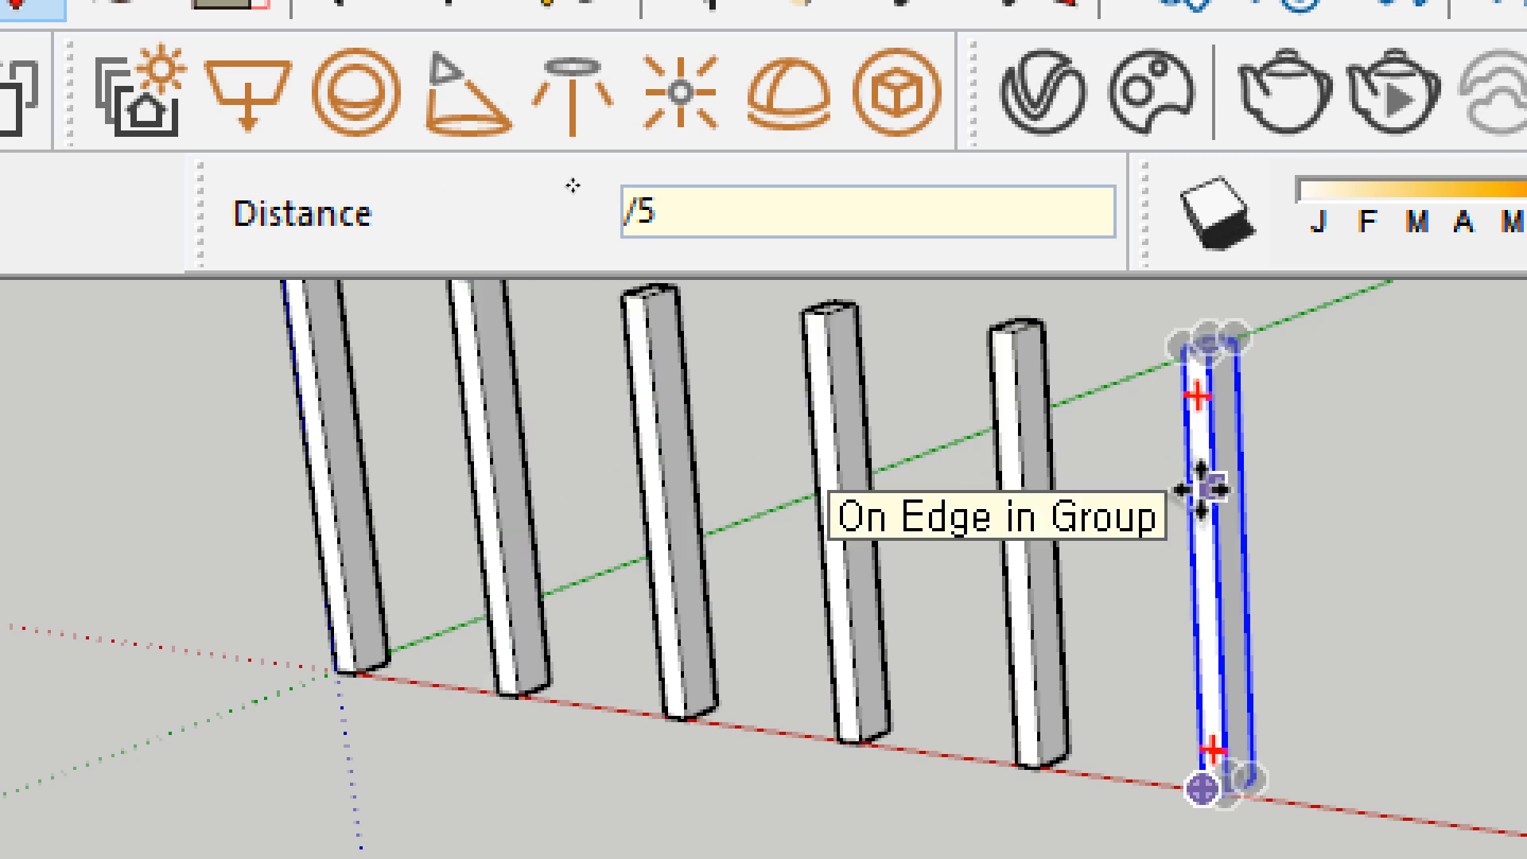
pyautogui.hotkey('ctrl', 'z')
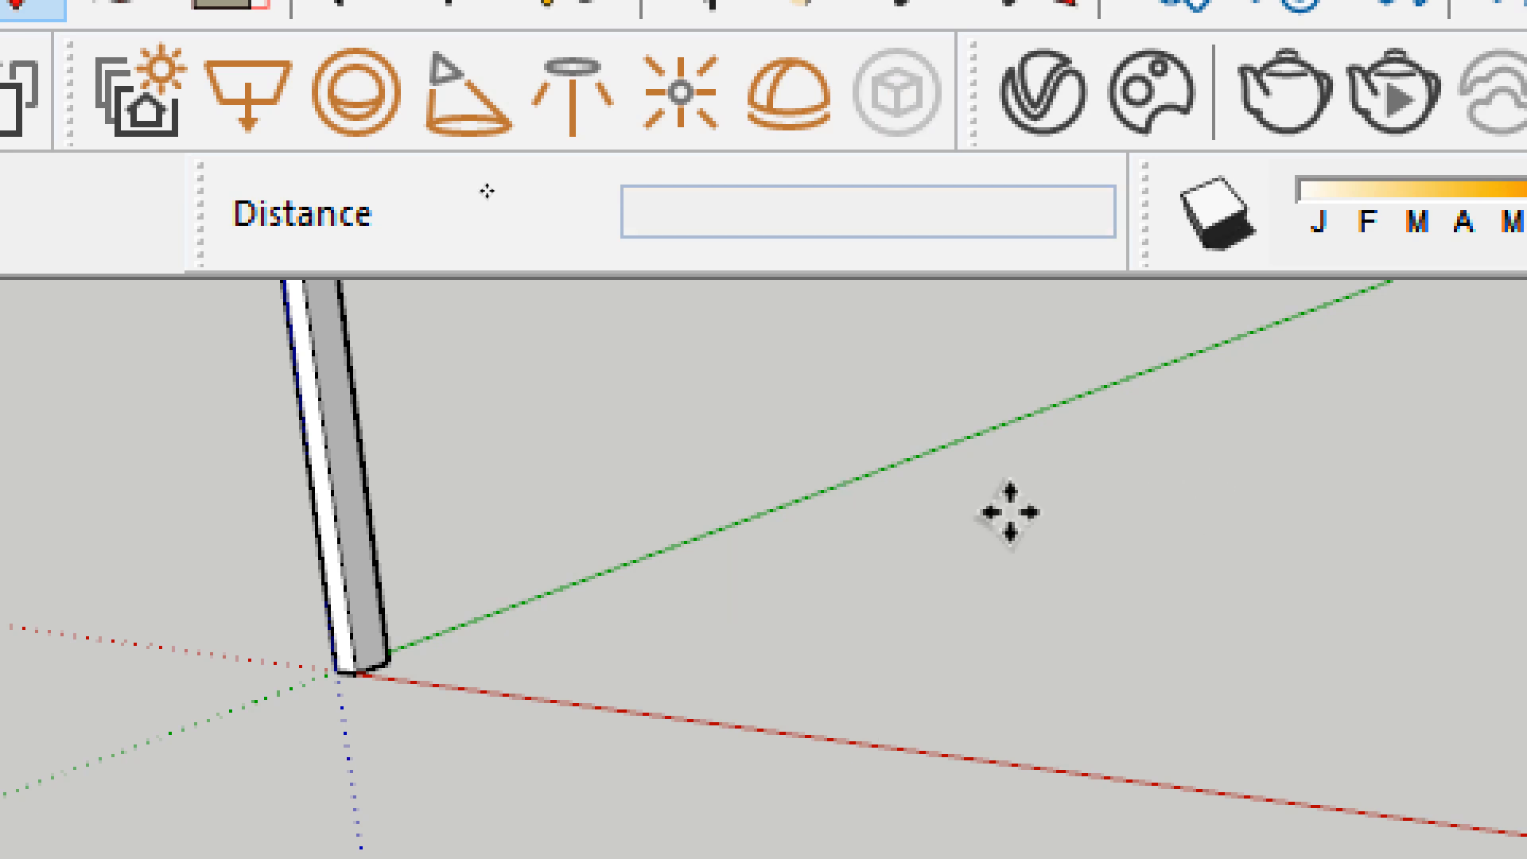
# Select the remaining post and copy it 500 mm along the red axis.
pyautogui.press('space')
pyautogui.click(317, 509)
pyautogui.press('m')
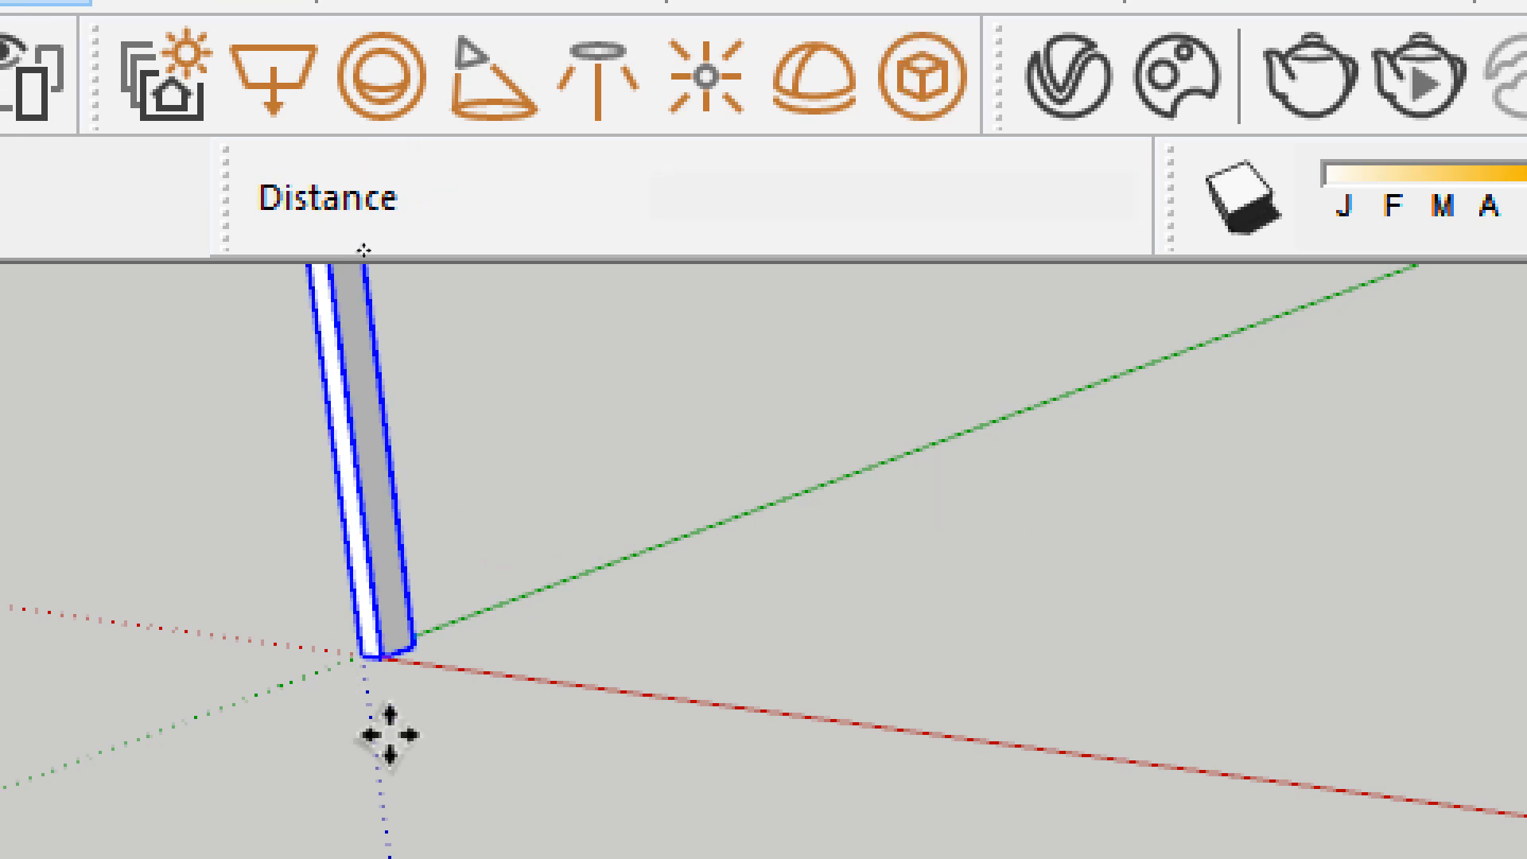
pyautogui.click(350, 665)
pyautogui.press('ctrl')
pyautogui.write('500')
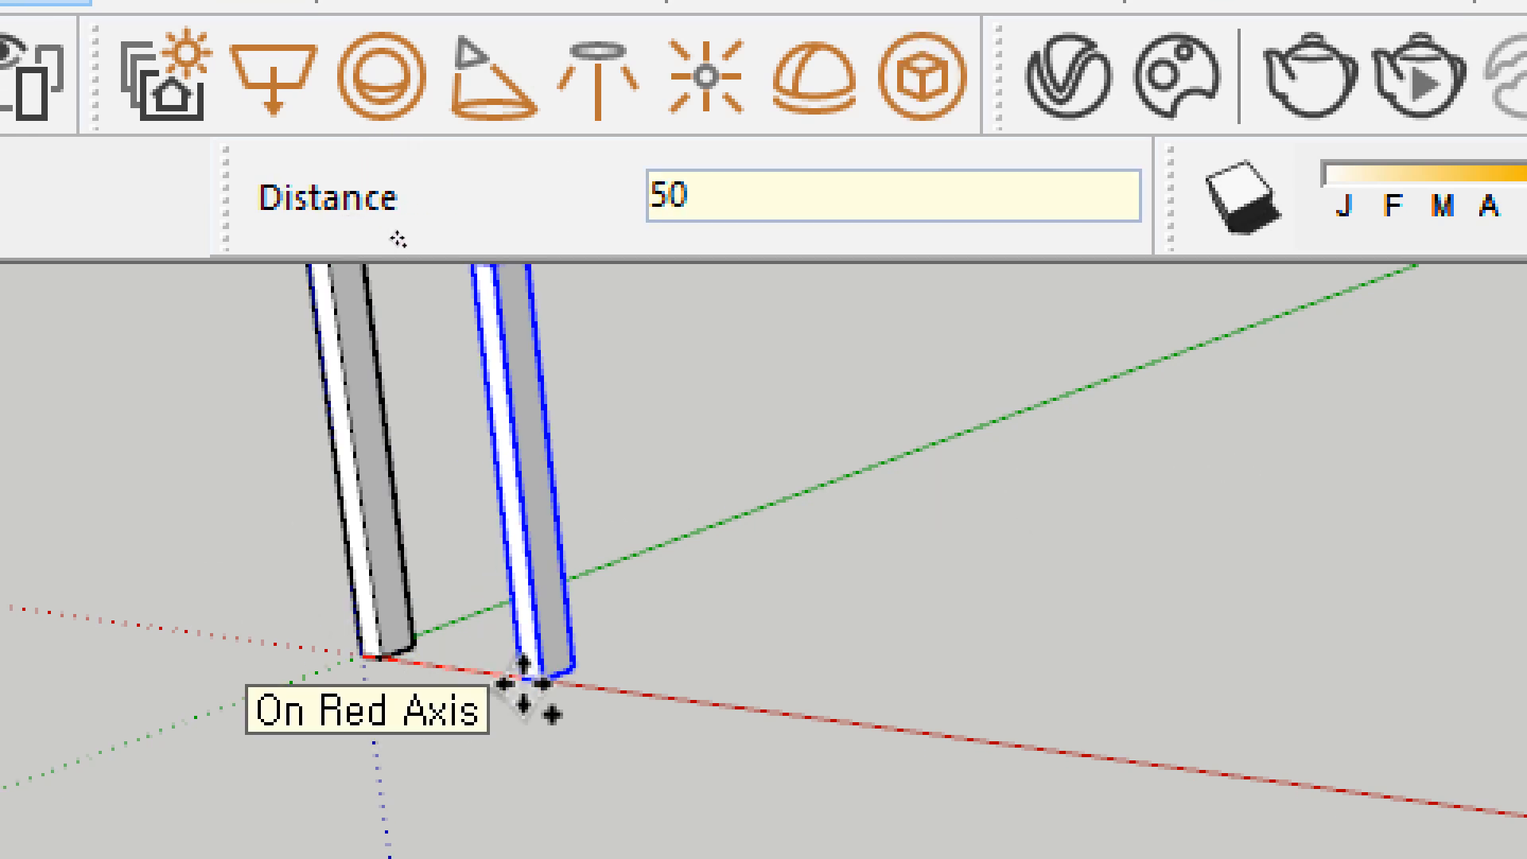
pyautogui.press('Return')
# Multiply the copy into five evenly spaced posts with *5, and undo the copies.
pyautogui.write('*5')
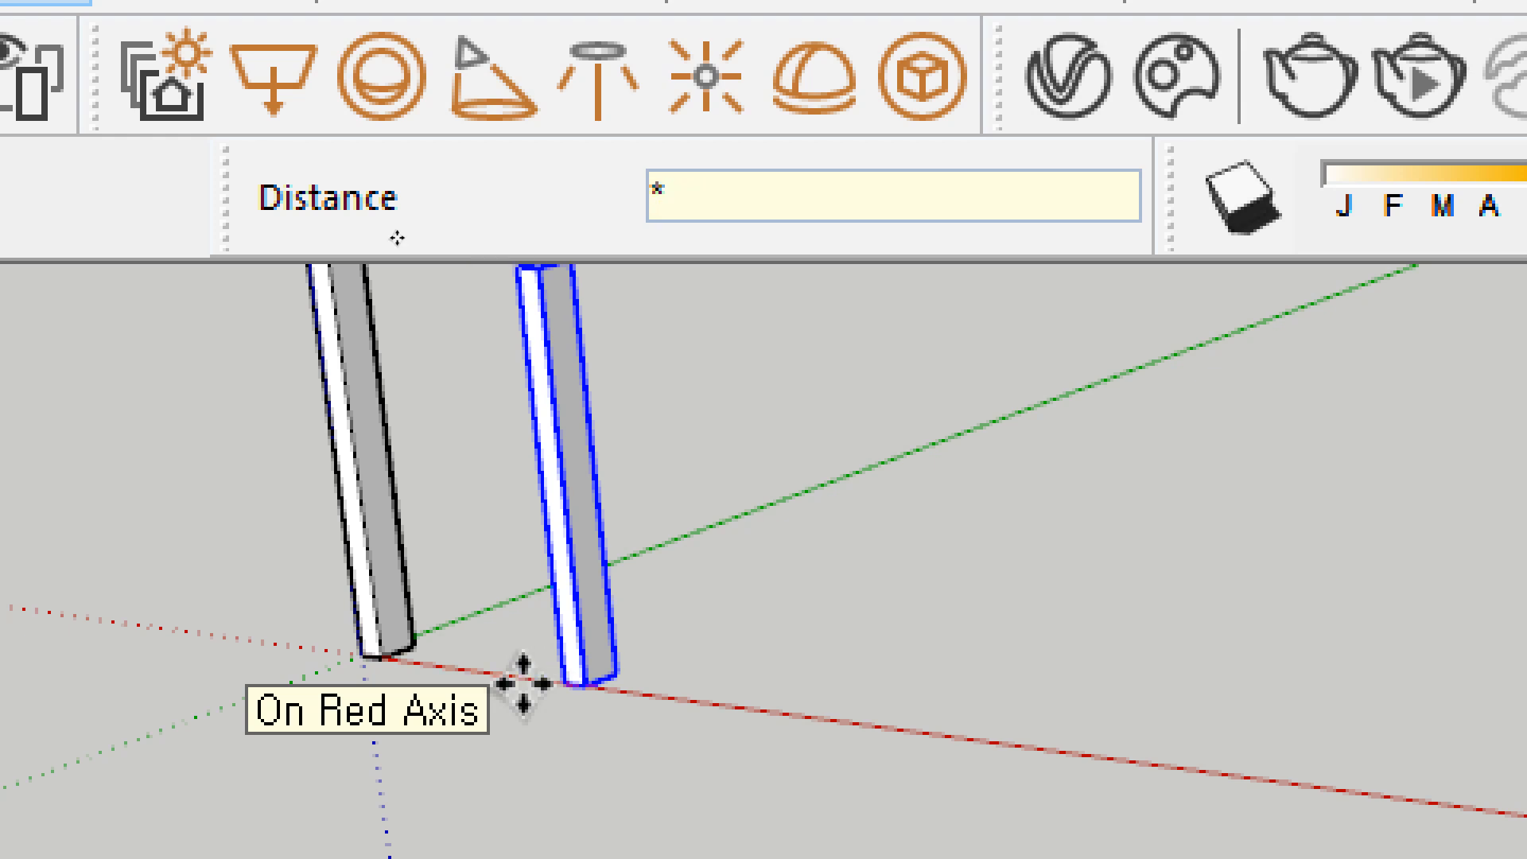
pyautogui.press('Return')
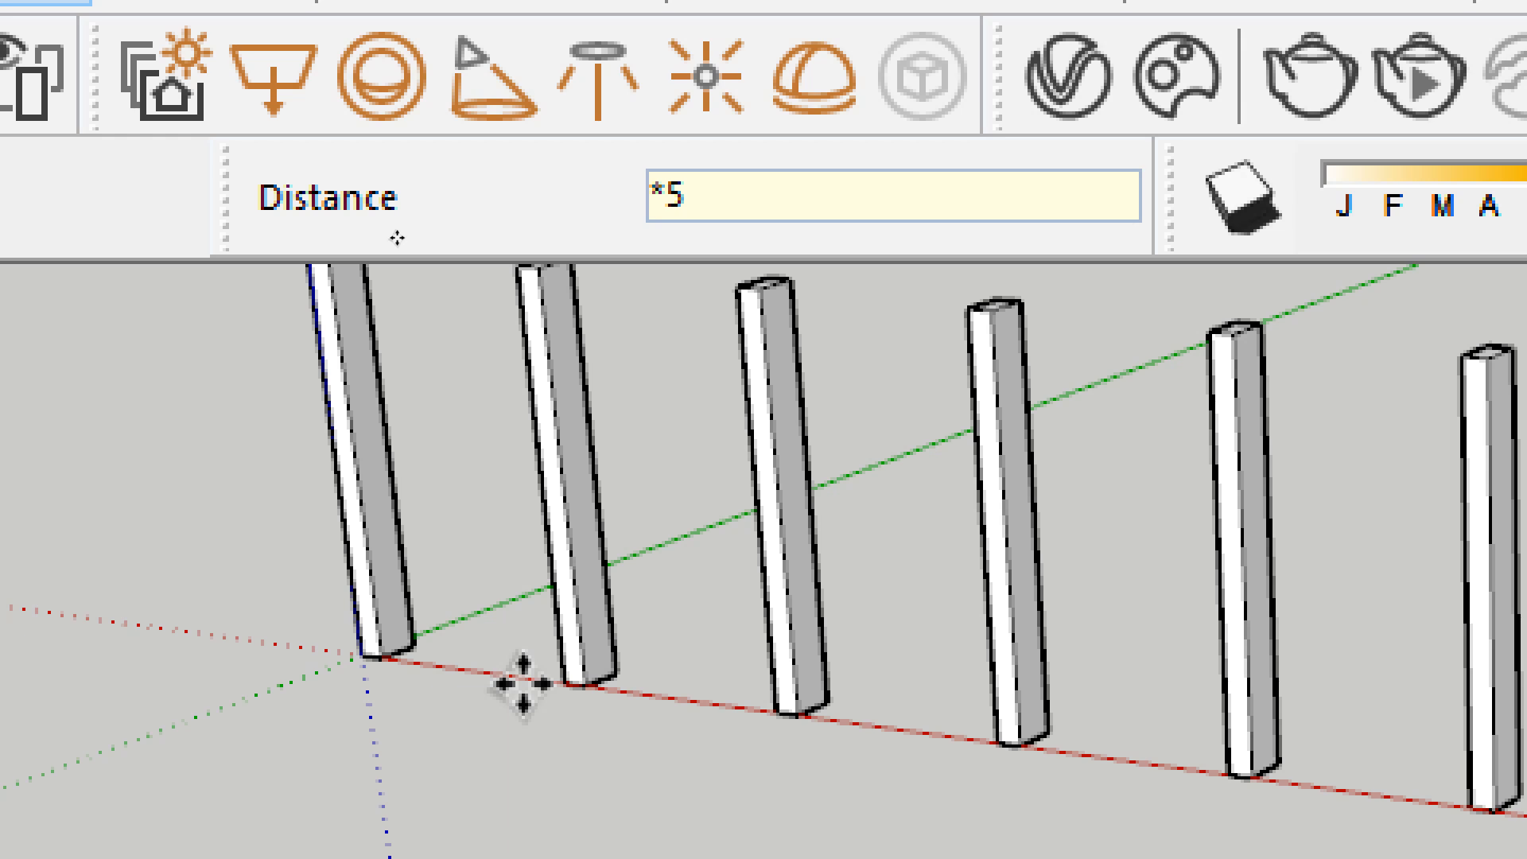
pyautogui.hotkey('ctrl', 'z')
# Reselect the original post and make a copy 500 mm along the red axis.
pyautogui.press('space')
pyautogui.moveTo(443, 494); pyautogui.dragTo(300, 623)
pyautogui.press('m')
pyautogui.click(382, 654)
pyautogui.press('ctrl')
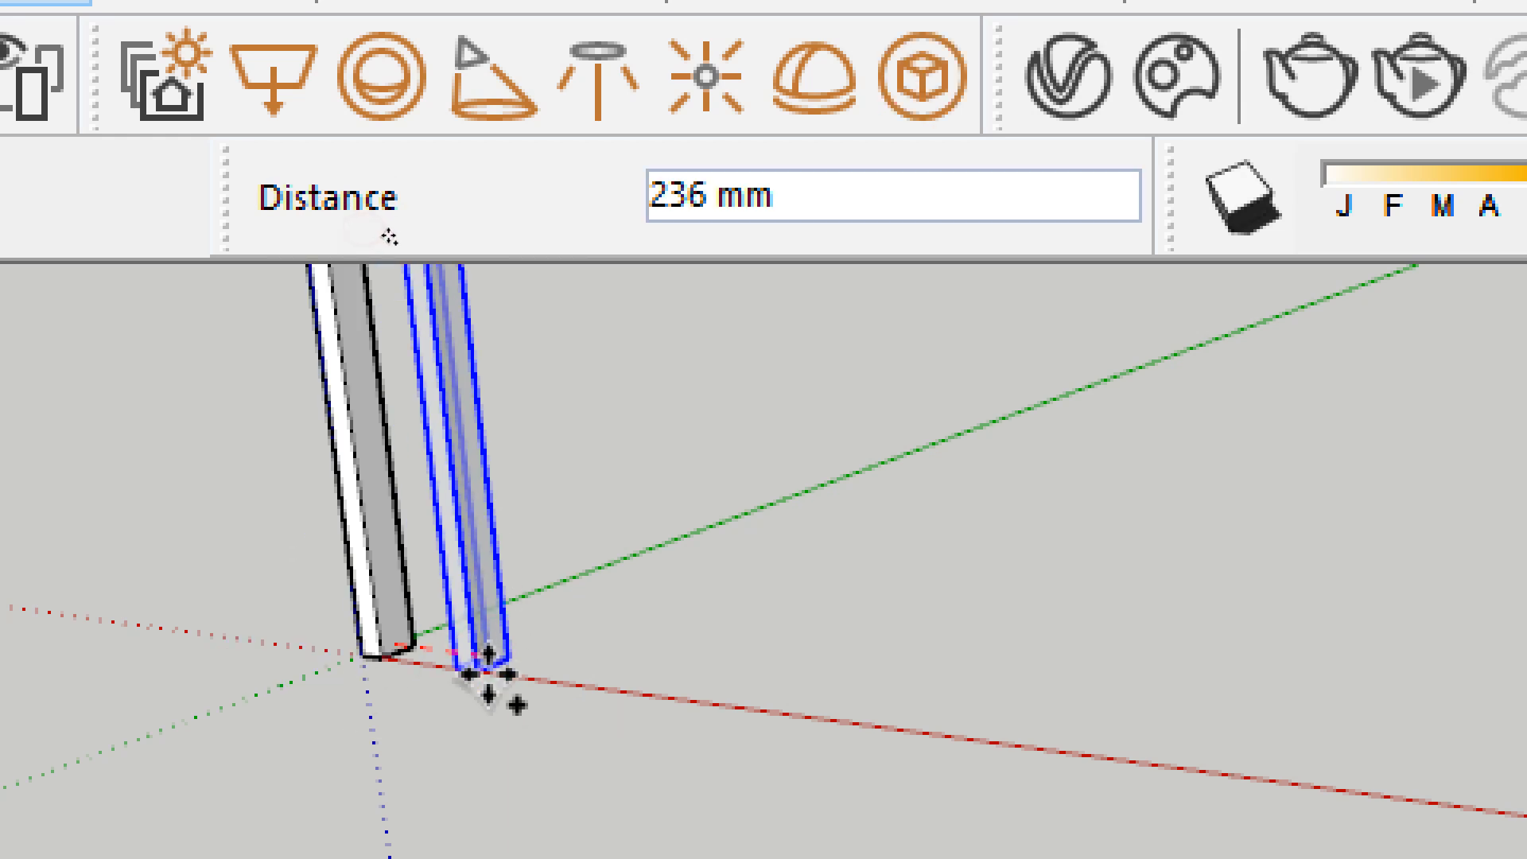
pyautogui.write('500')
pyautogui.press('Return')
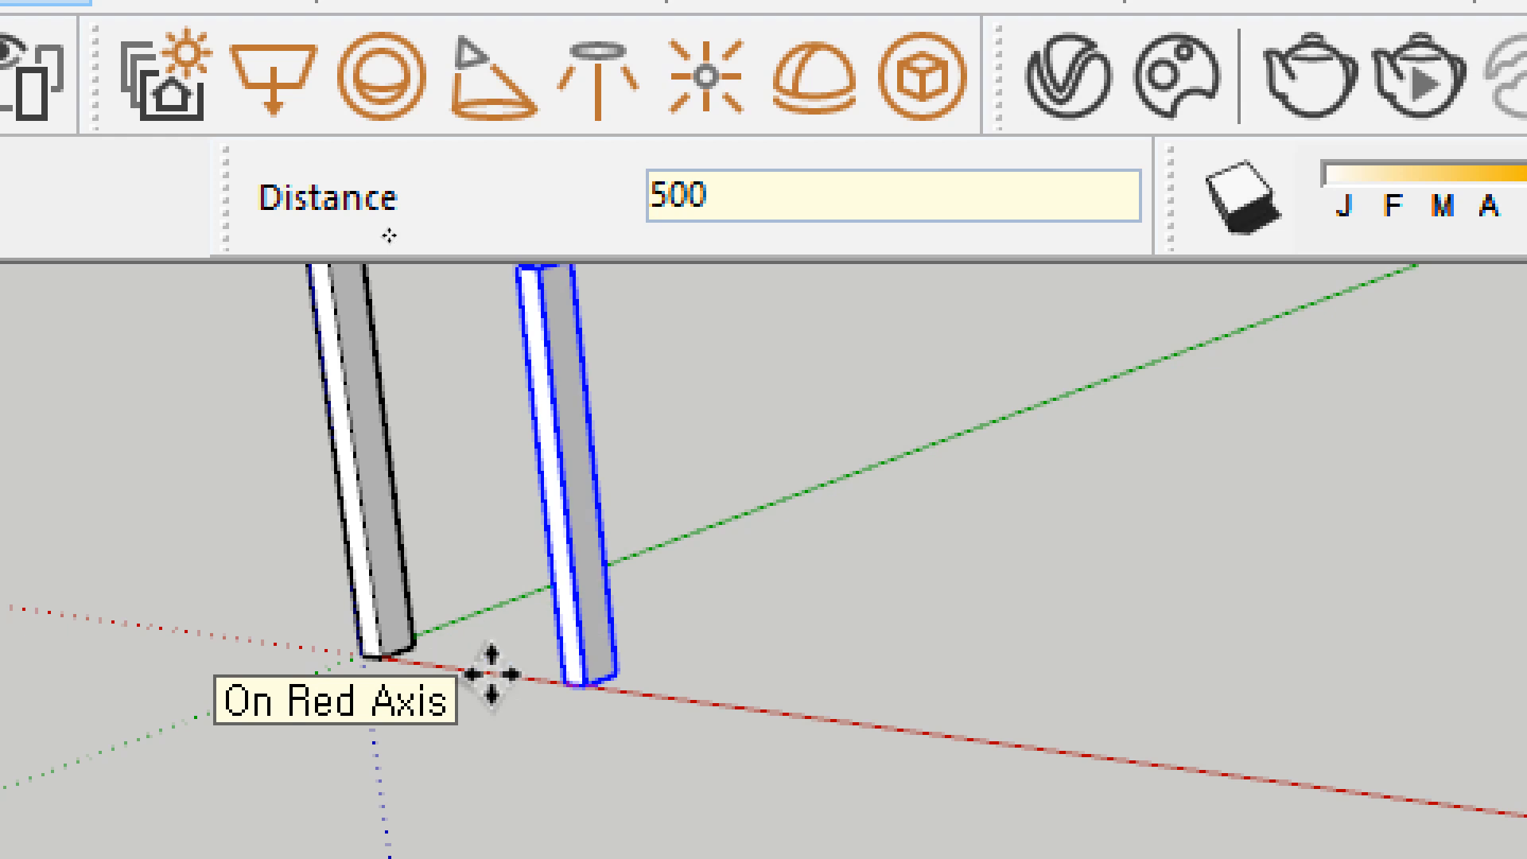
# Multiply the copy into five evenly spaced posts with 5*, and undo the copies.
pyautogui.write('5*')
pyautogui.press('Return')
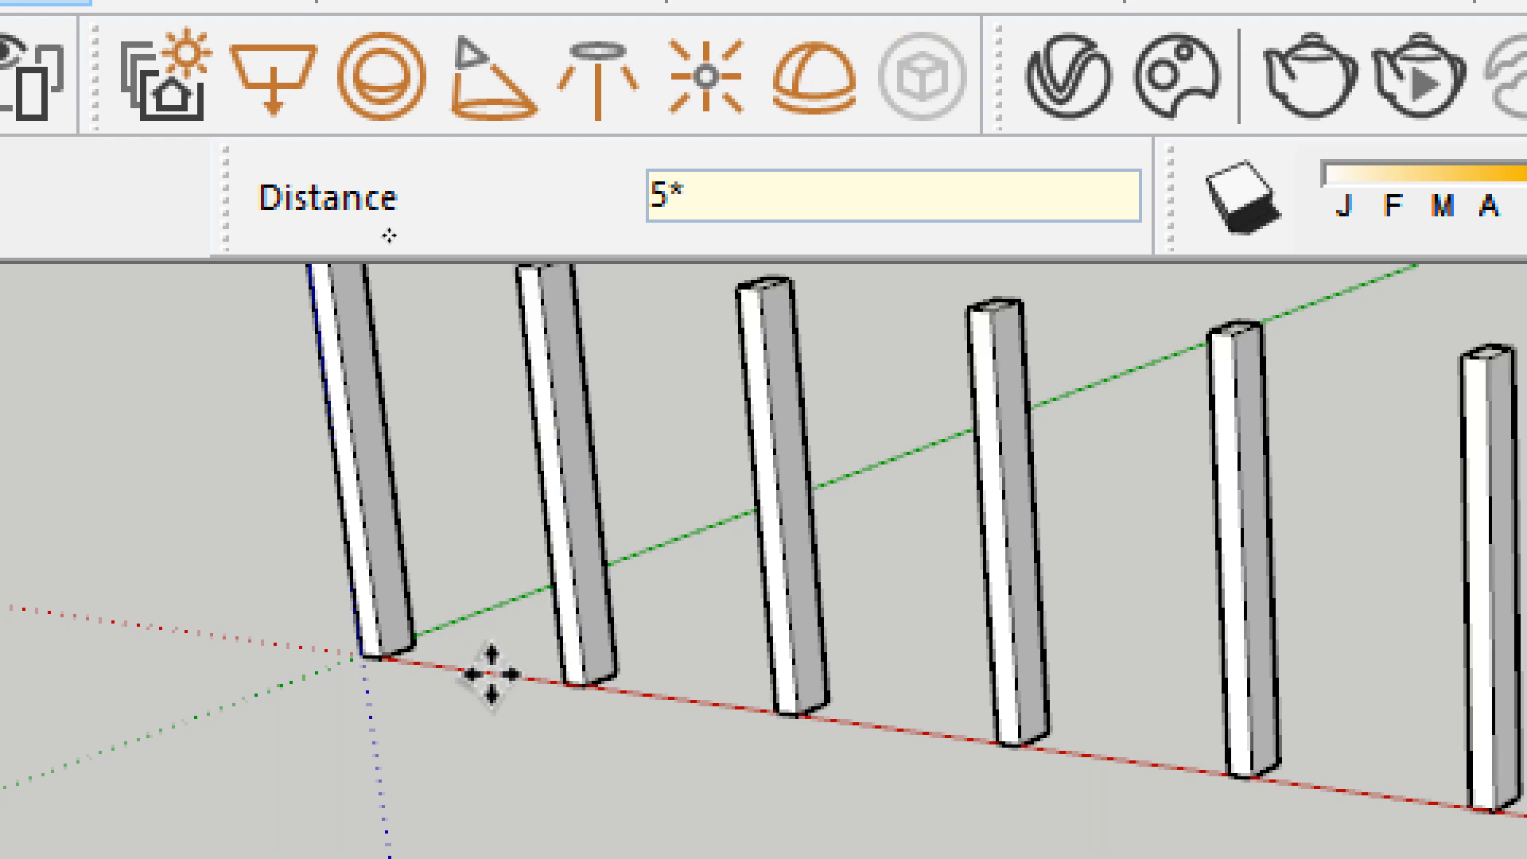
pyautogui.hotkey('ctrl', 'z')
# Select the original post and copy it 2000 mm along the red axis.
pyautogui.press('space')
pyautogui.moveTo(433, 451); pyautogui.dragTo(173, 612)
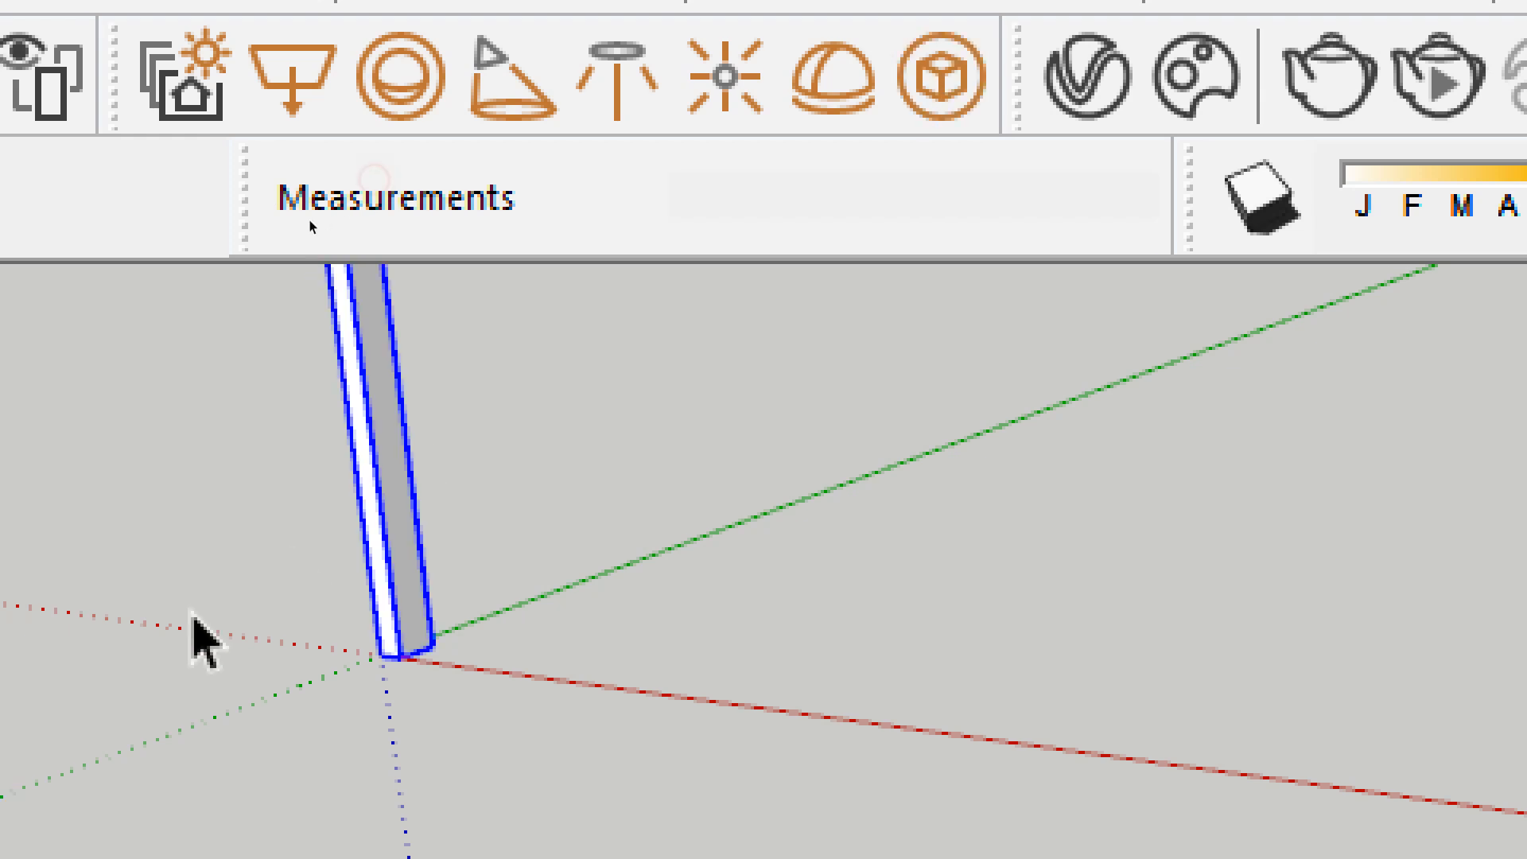
pyautogui.press('m')
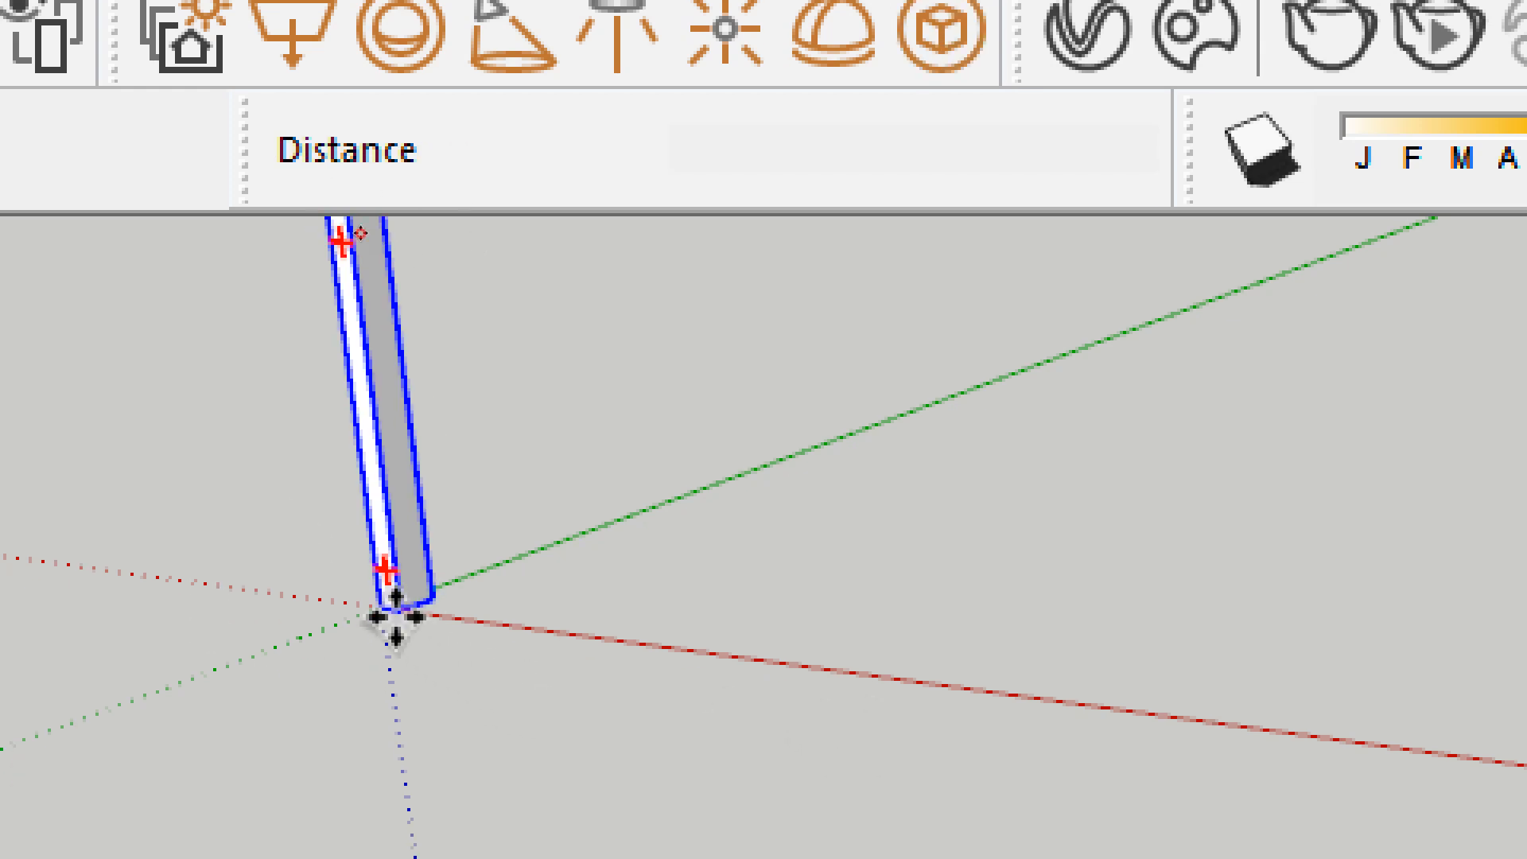
pyautogui.click(395, 616)
pyautogui.press('ctrl')
pyautogui.write('2000')
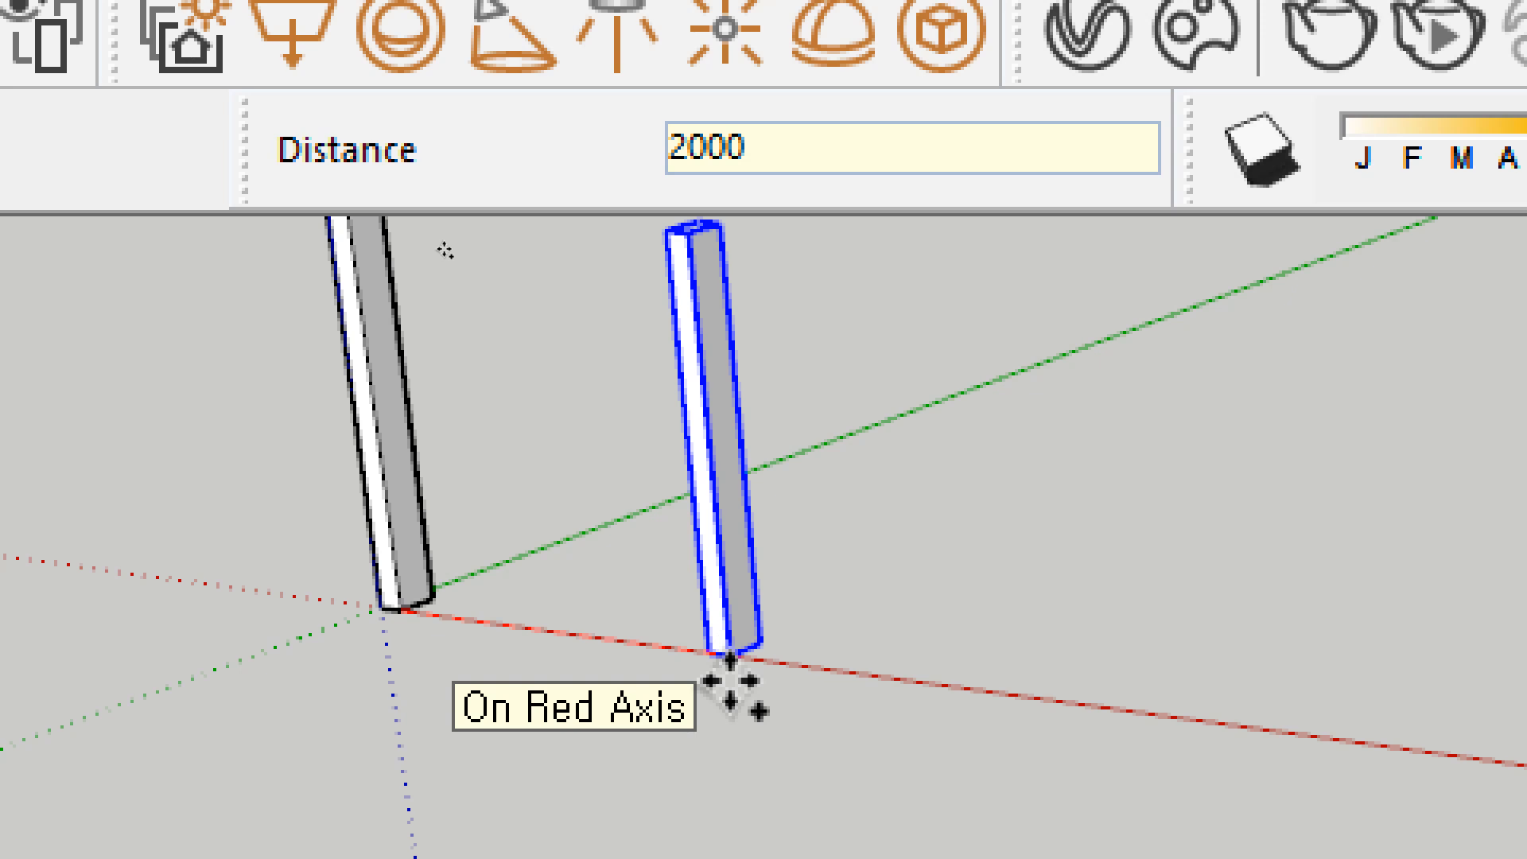
pyautogui.press('Return')
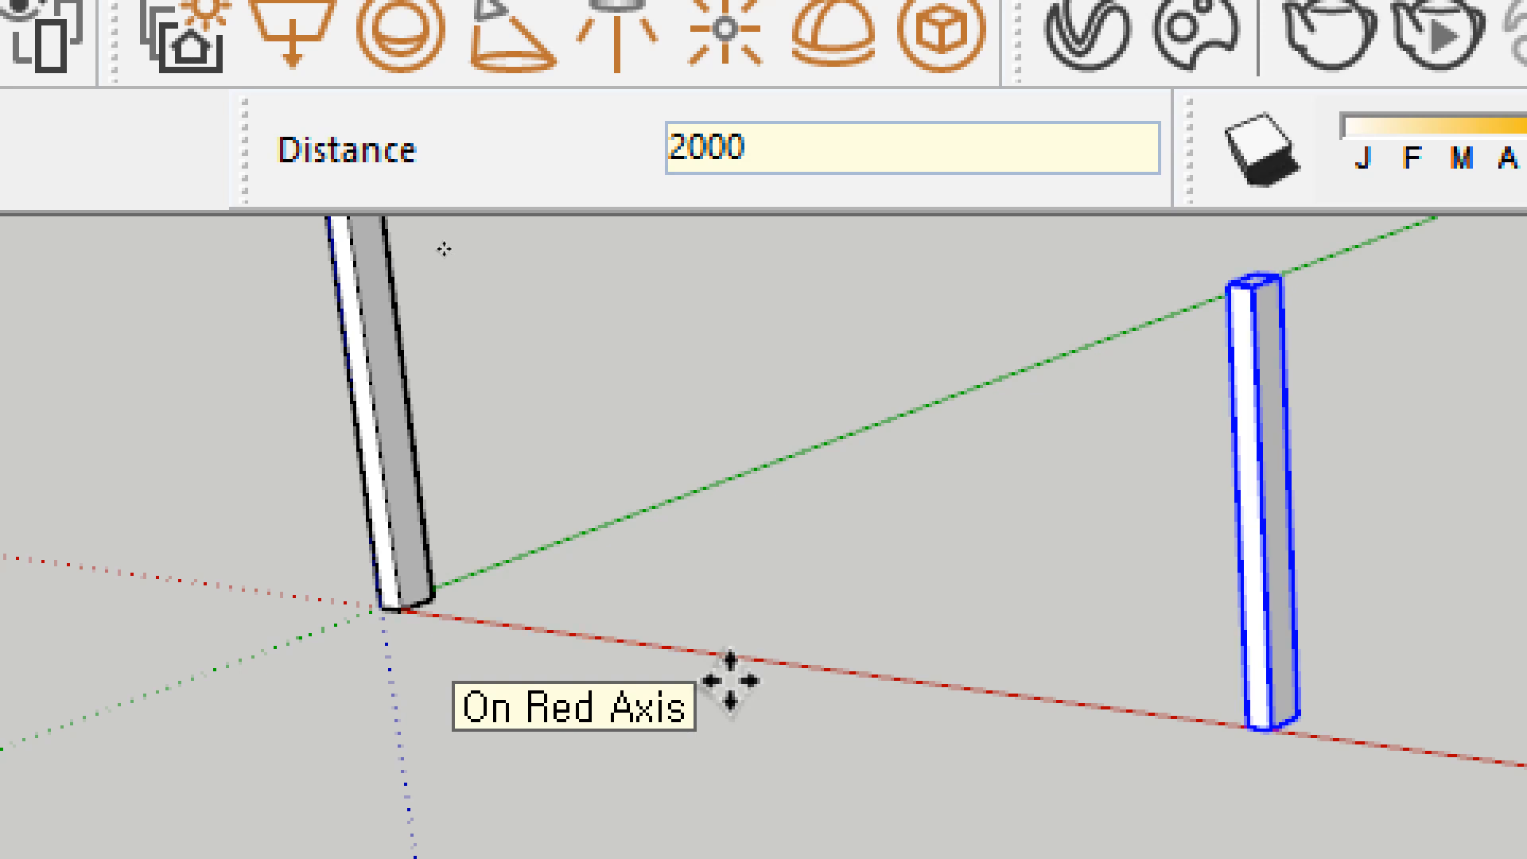
# Divide the 2000 mm post copy into five equal intervals with /5, and undo the array.
pyautogui.write('/5')
pyautogui.press('Return')
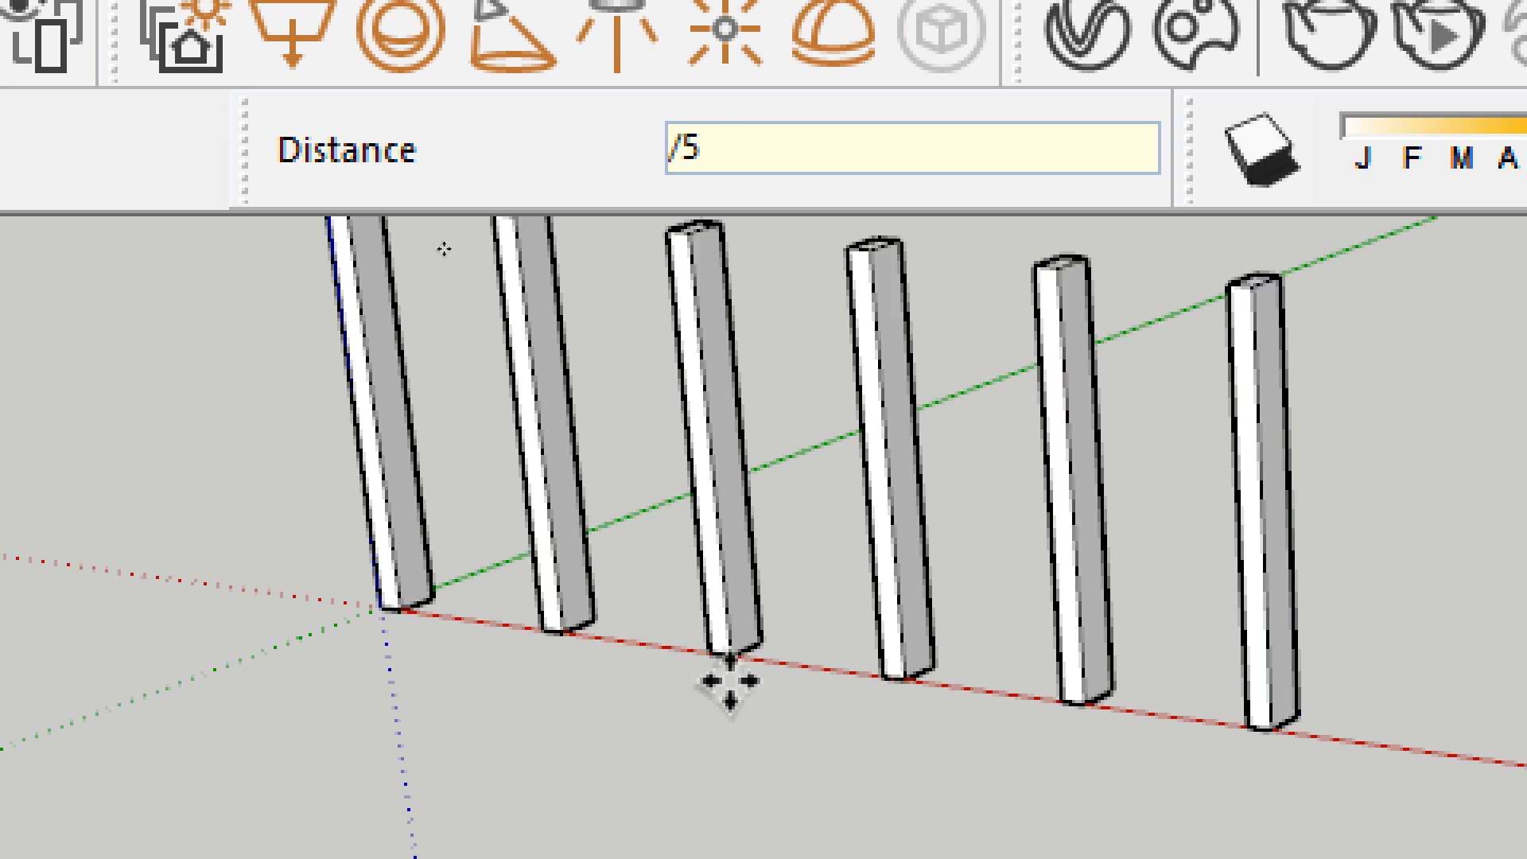
pyautogui.hotkey('ctrl', 'z')
# Copy the original post 2000 mm along the red axis and divide that distance into five equal intervals with 5/.
pyautogui.press('space')
pyautogui.moveTo(628, 406); pyautogui.dragTo(191, 607)
pyautogui.press('m')
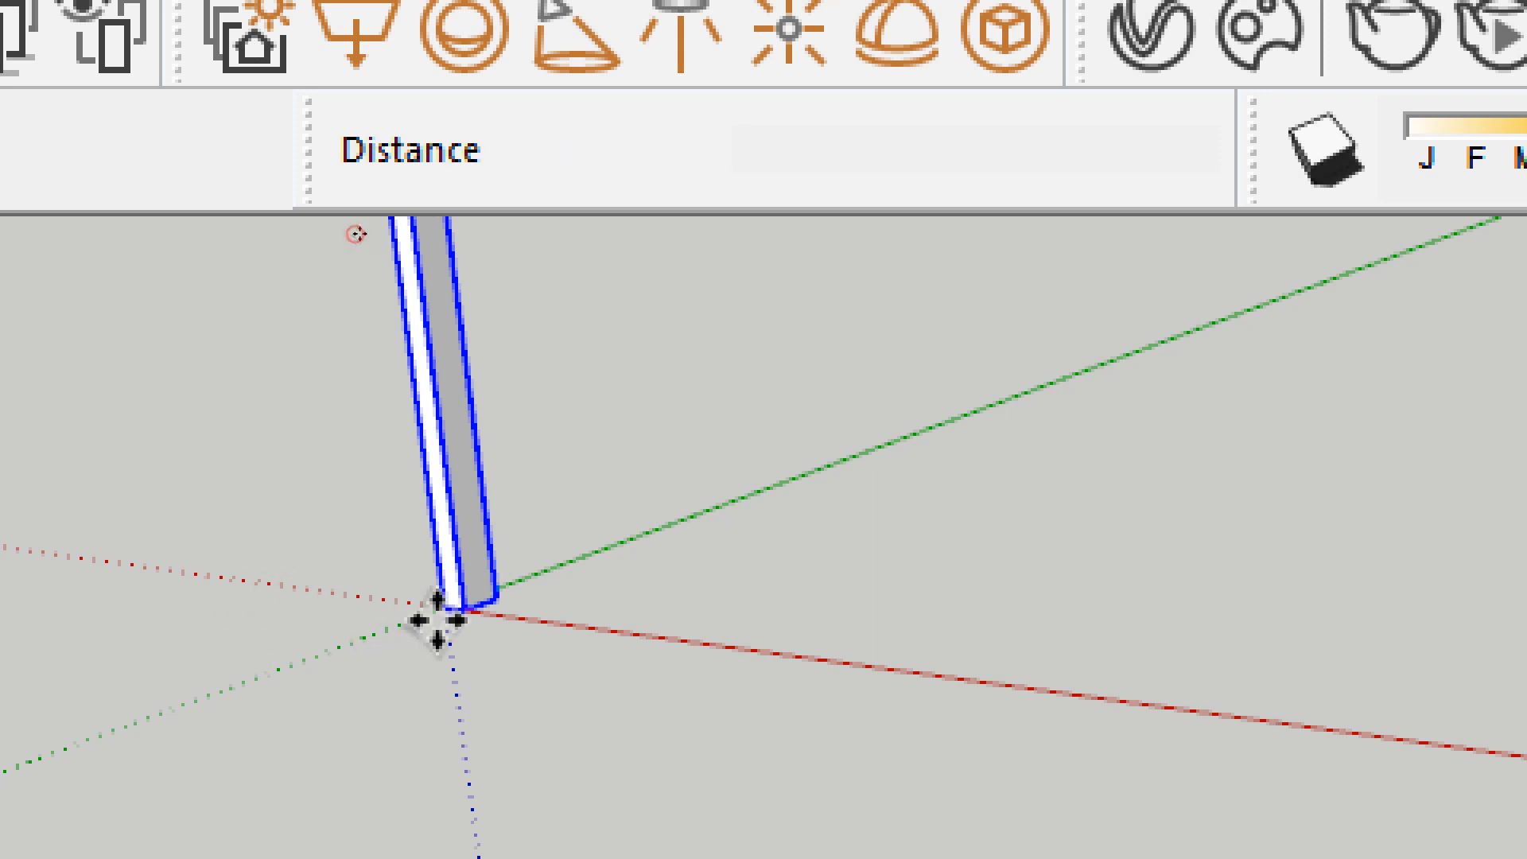
pyautogui.click(442, 610)
pyautogui.press('ctrl')
pyautogui.write('2000')
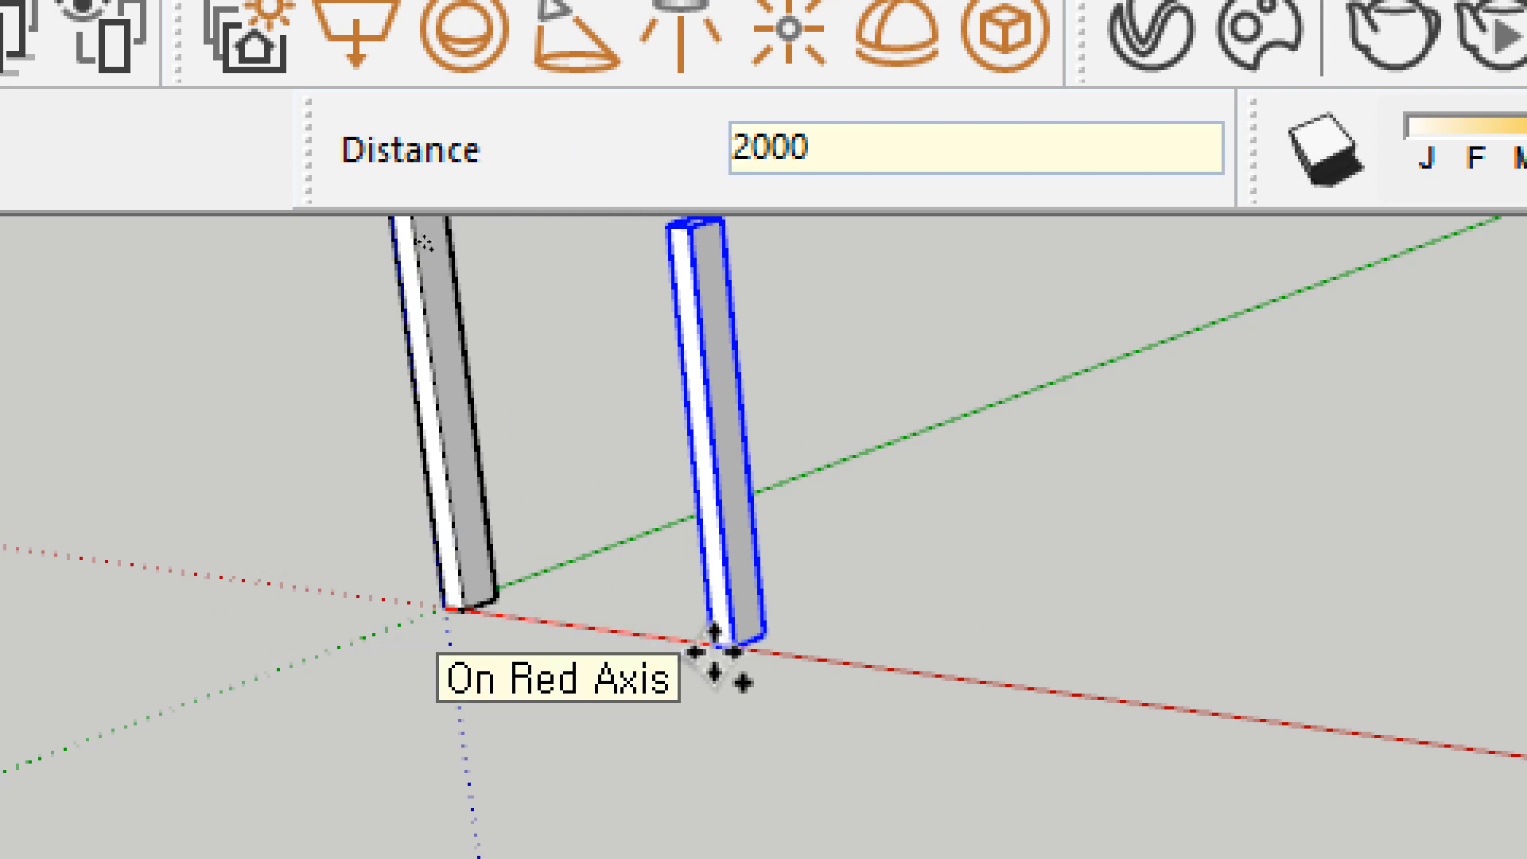
pyautogui.press('Return')
pyautogui.write('5/')
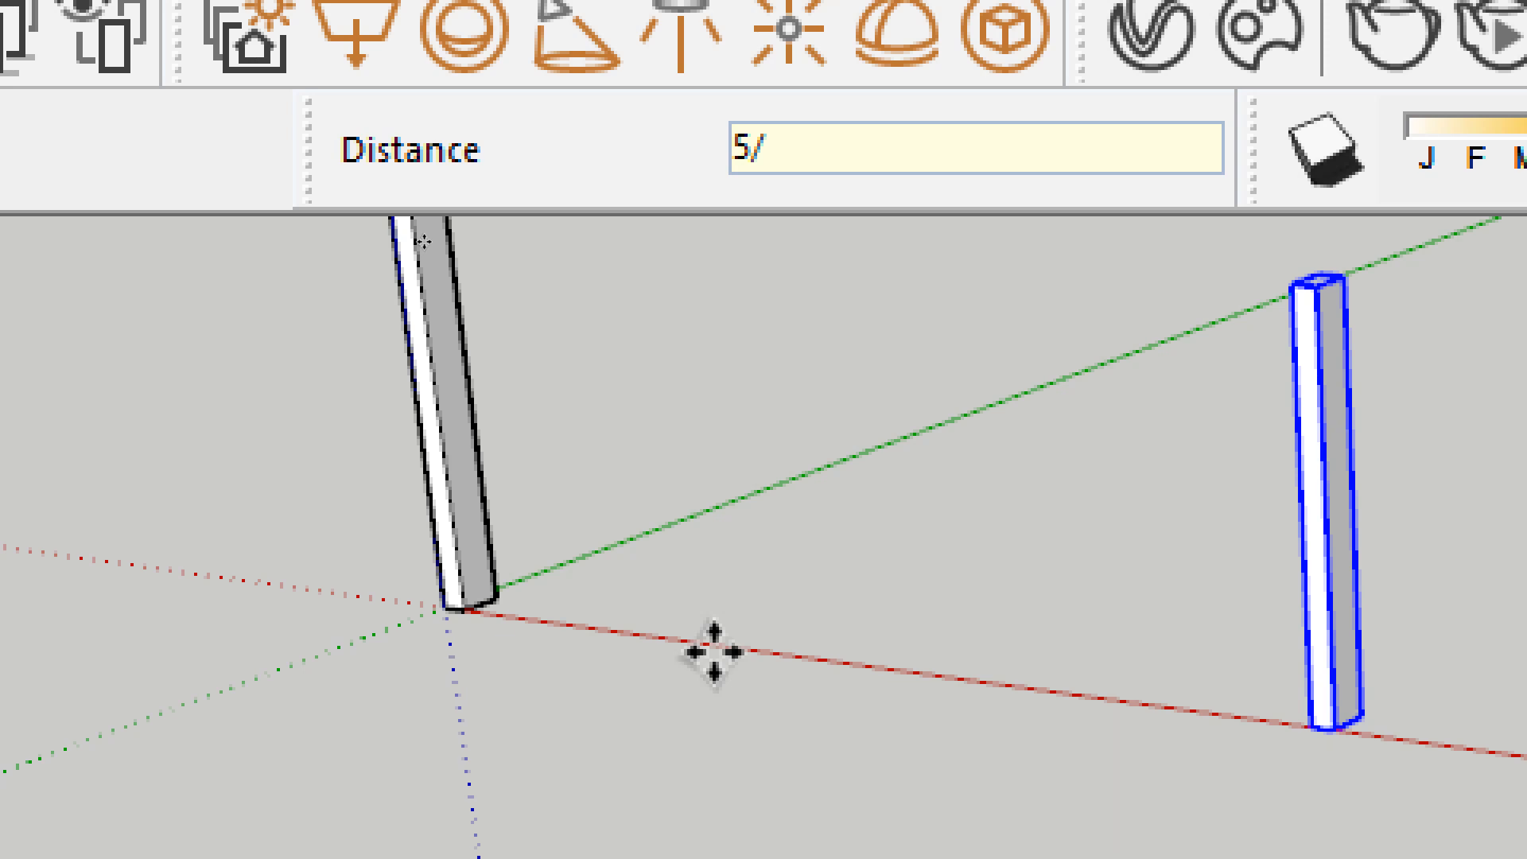
pyautogui.press('Return')
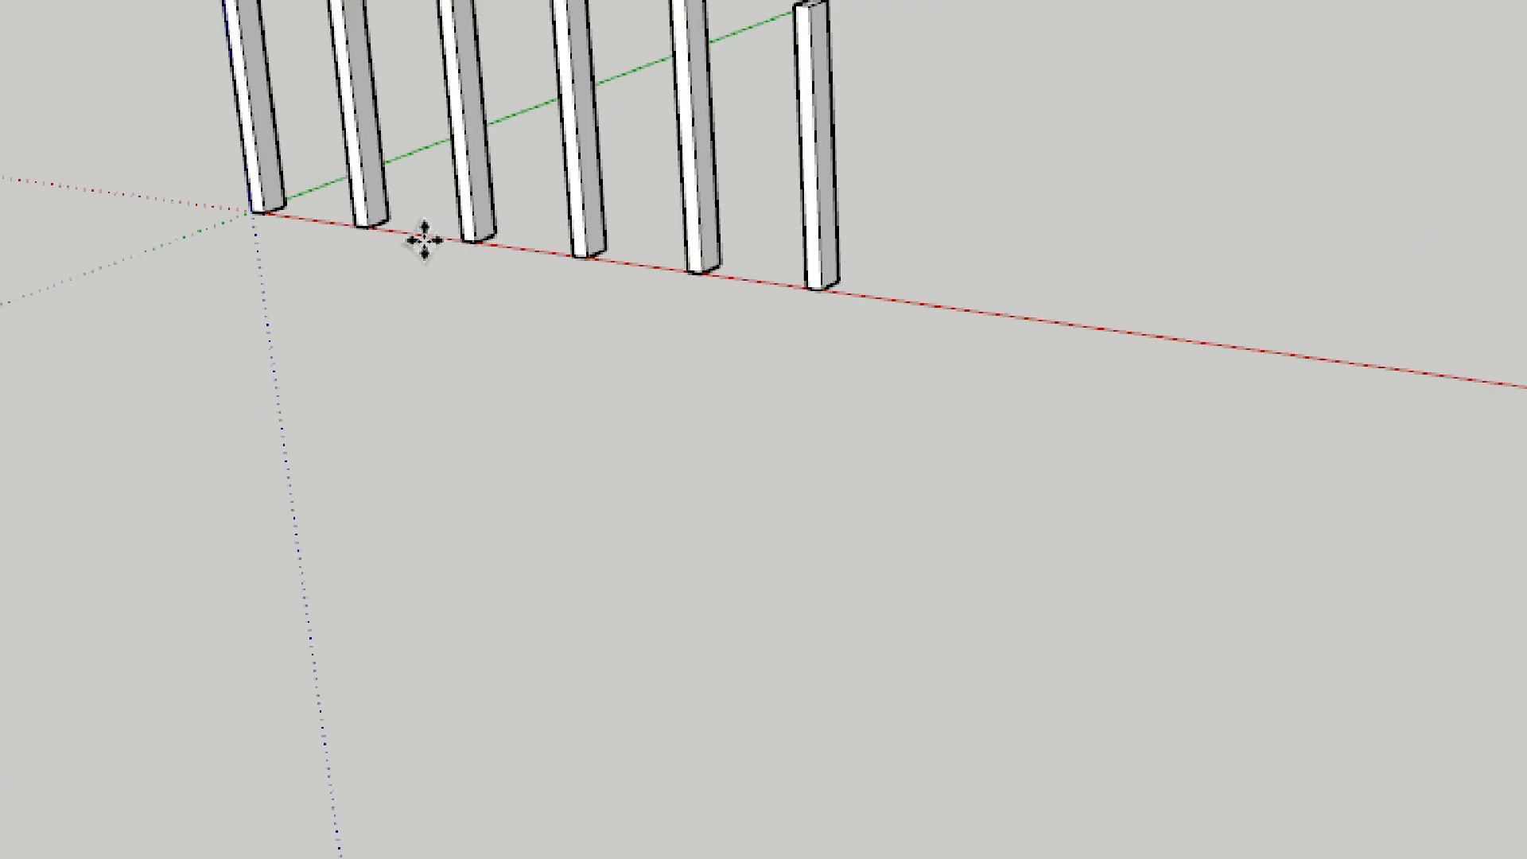
pyautogui.press('space')
pyautogui.scroll(5, 487, 293)
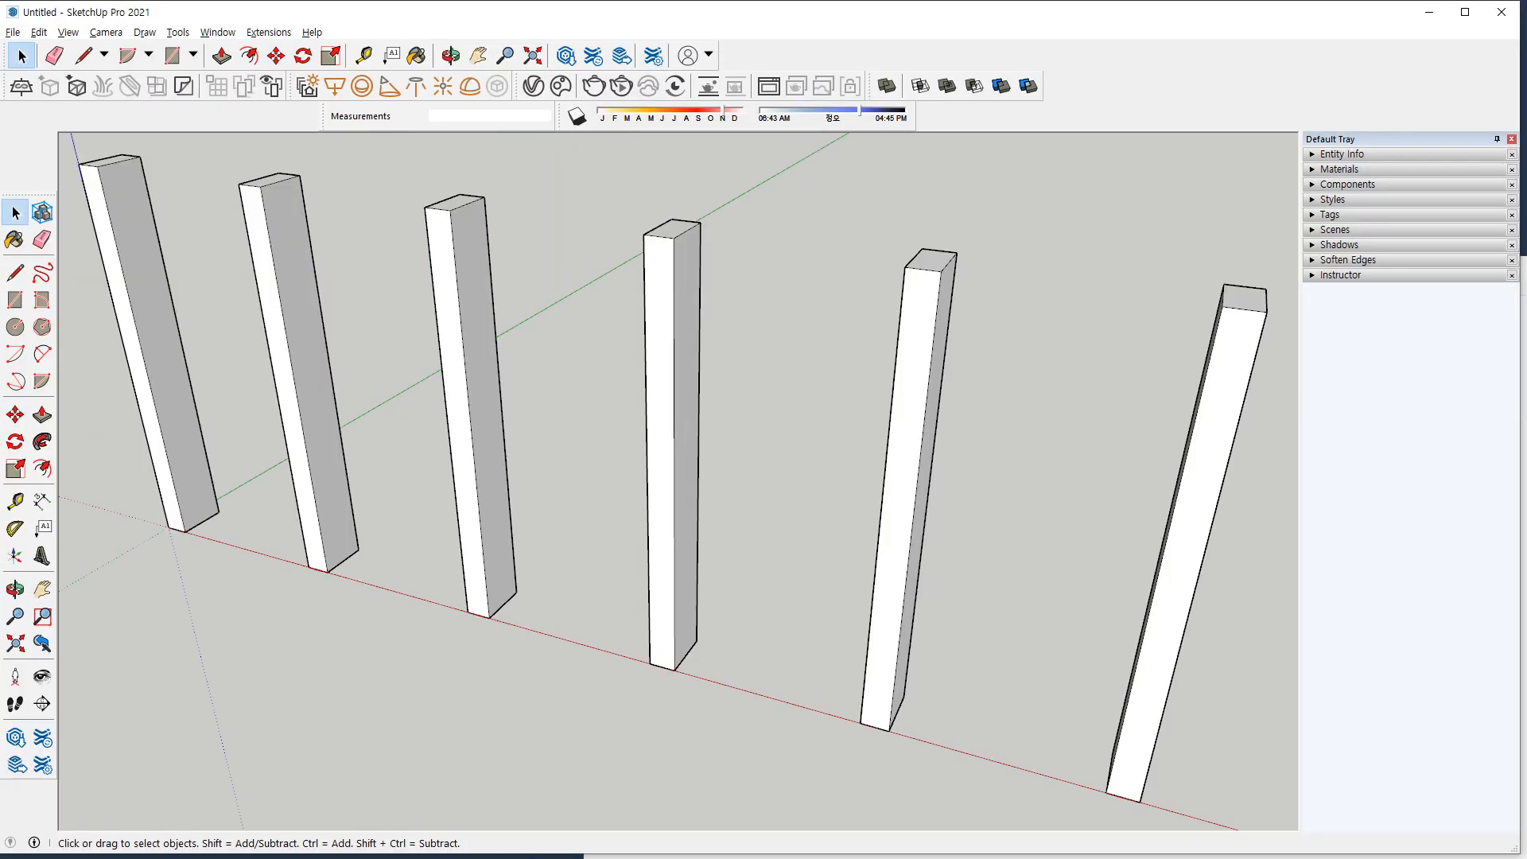
# Switch to Notepad and insert "간격 엔터" before "개수*" on the first line.
pyautogui.hotkey('alt', 'Tab')
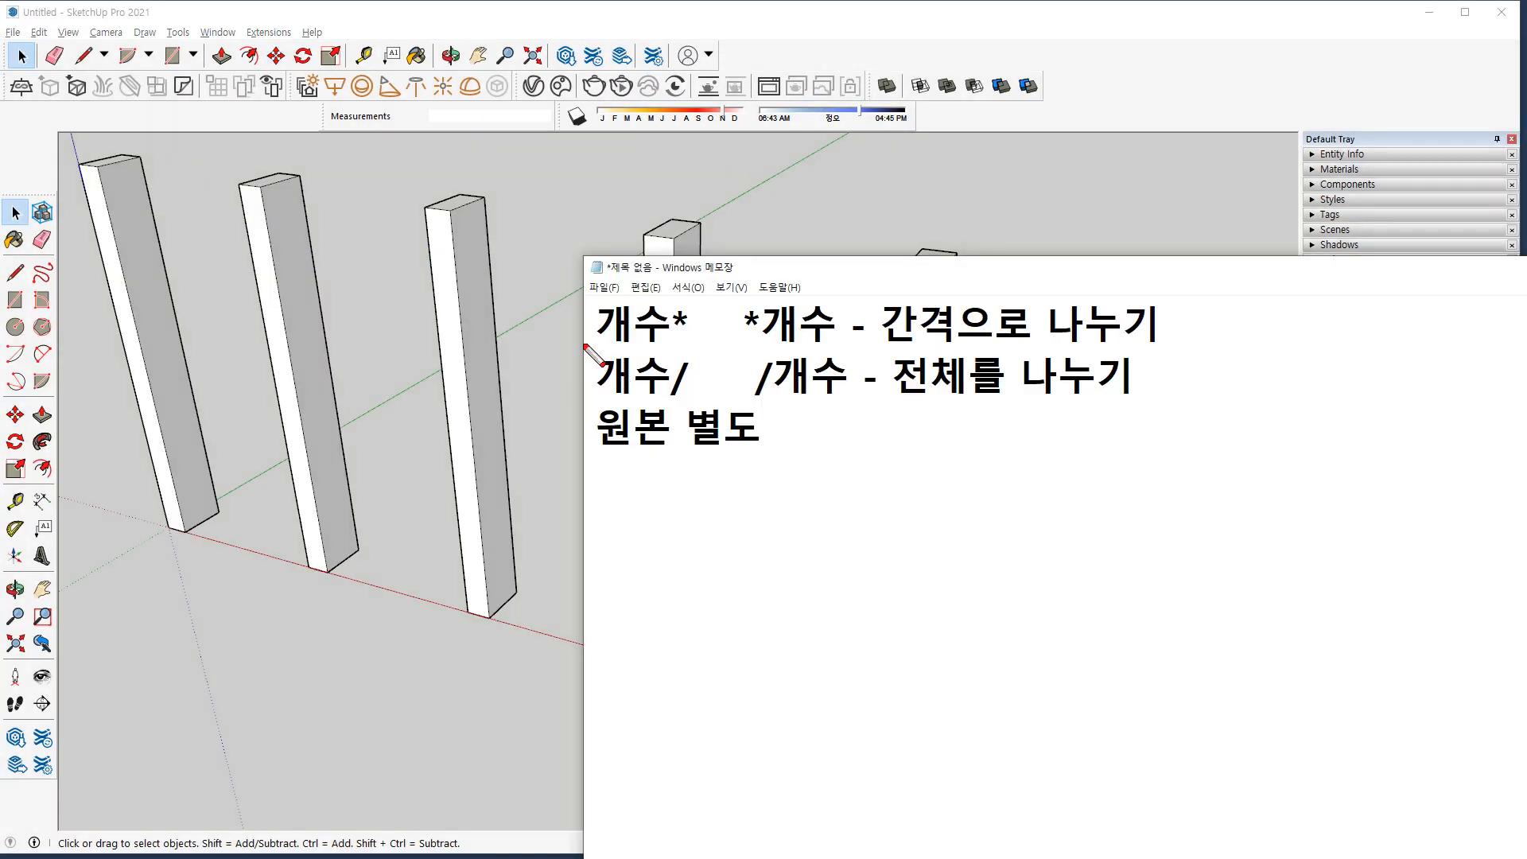
pyautogui.moveTo(574, 348); pyautogui.dragTo(671, 348)
pyautogui.press('Escape')
pyautogui.click(706, 330)
pyautogui.write('rks')
pyautogui.press('BackSpace')
pyautogui.press('BackSpace')
pyautogui.press('BackSpace')
pyautogui.write('간격 뒤')
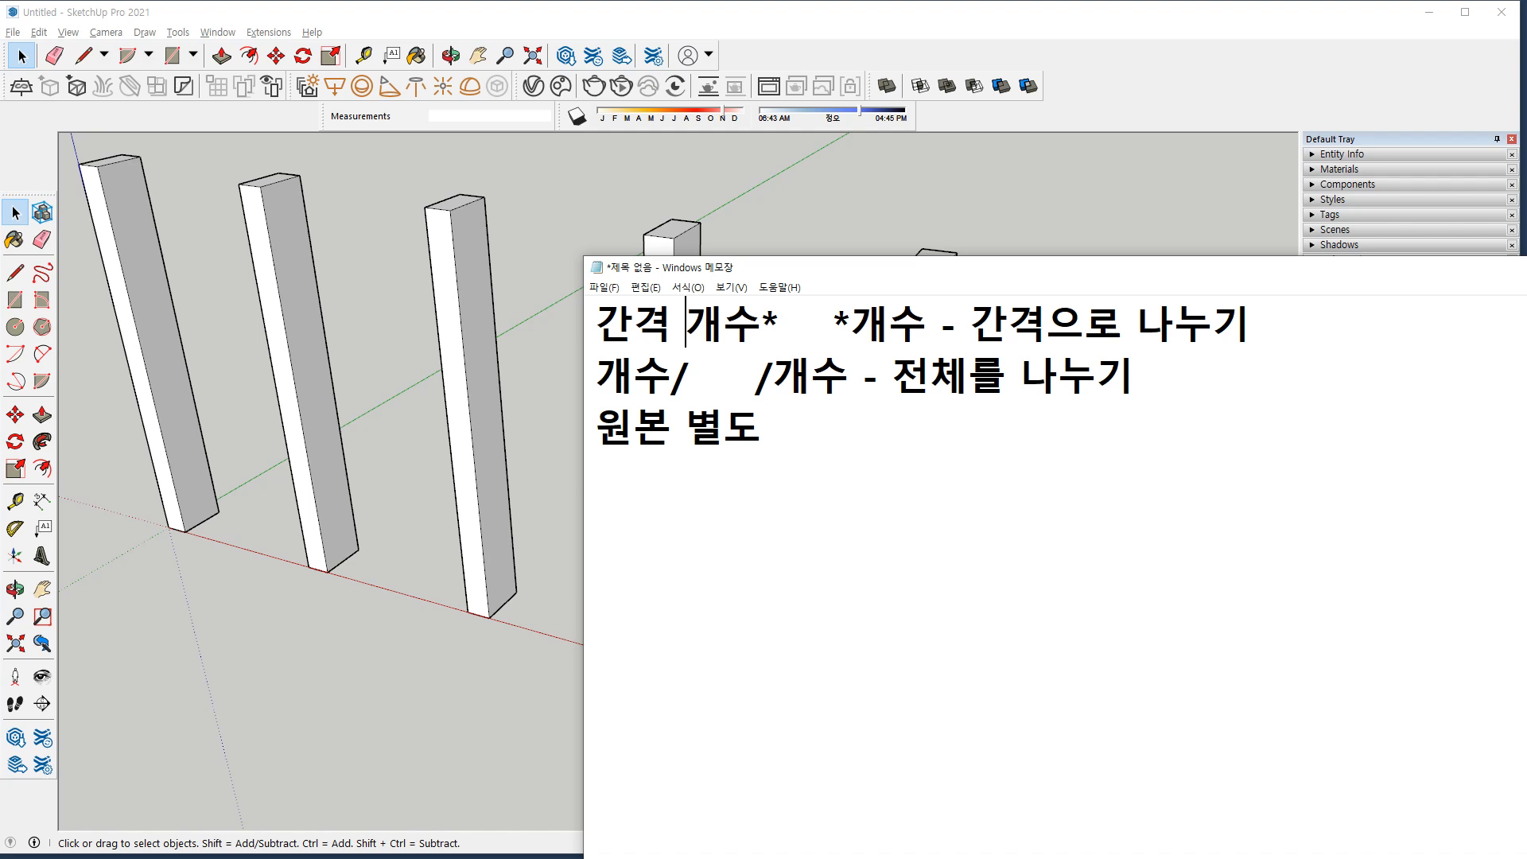
pyautogui.press('BackSpace')
pyautogui.press('BackSpace')
pyautogui.write('엔터')
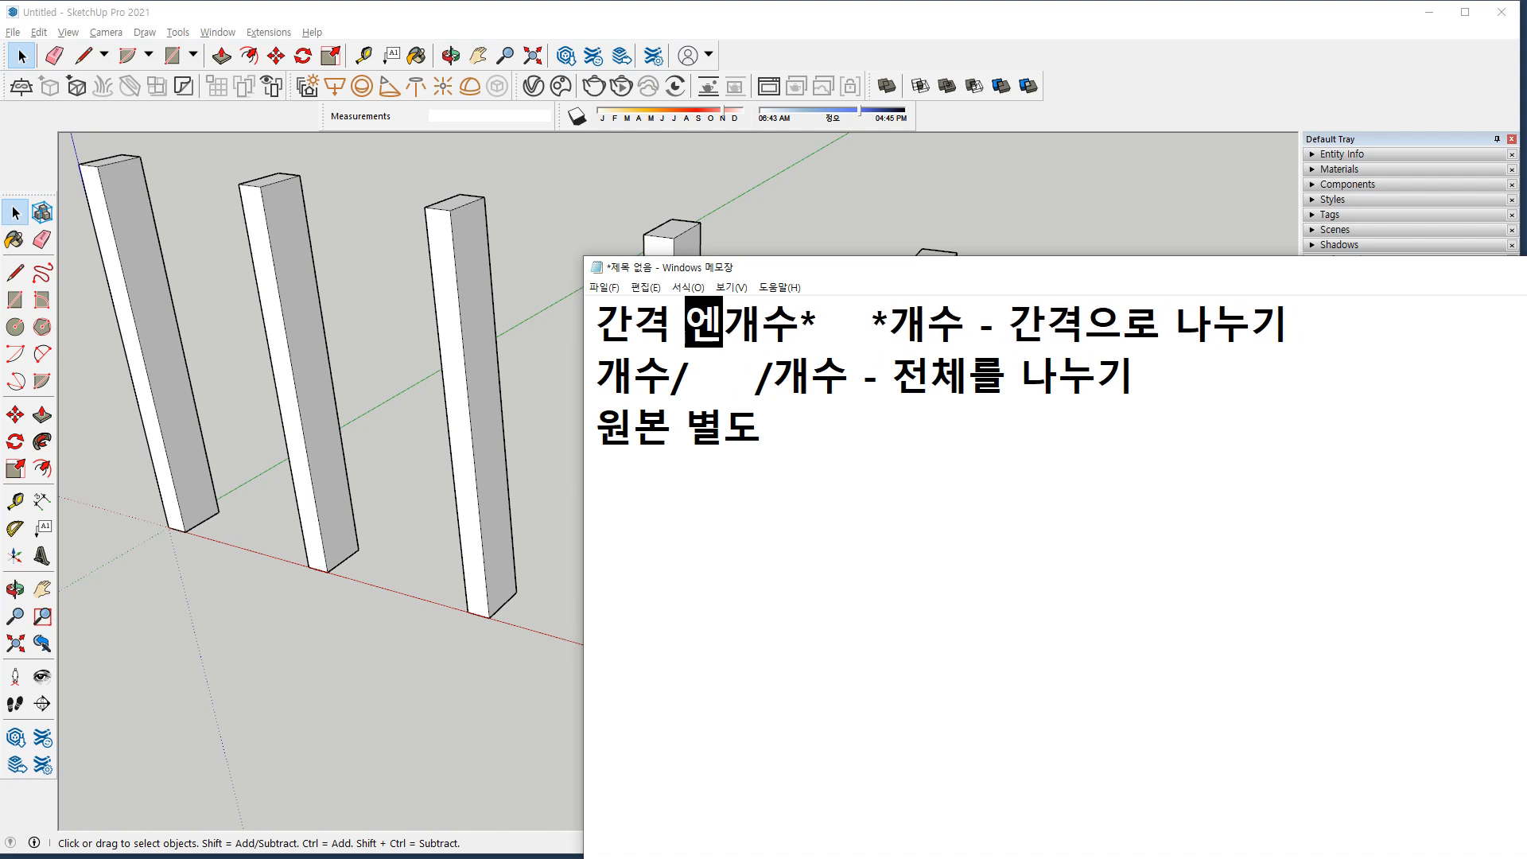
# Insert "전체 엔터" before "개수/" on the second line of the note.
pyautogui.press('Down')
pyautogui.press('Home')
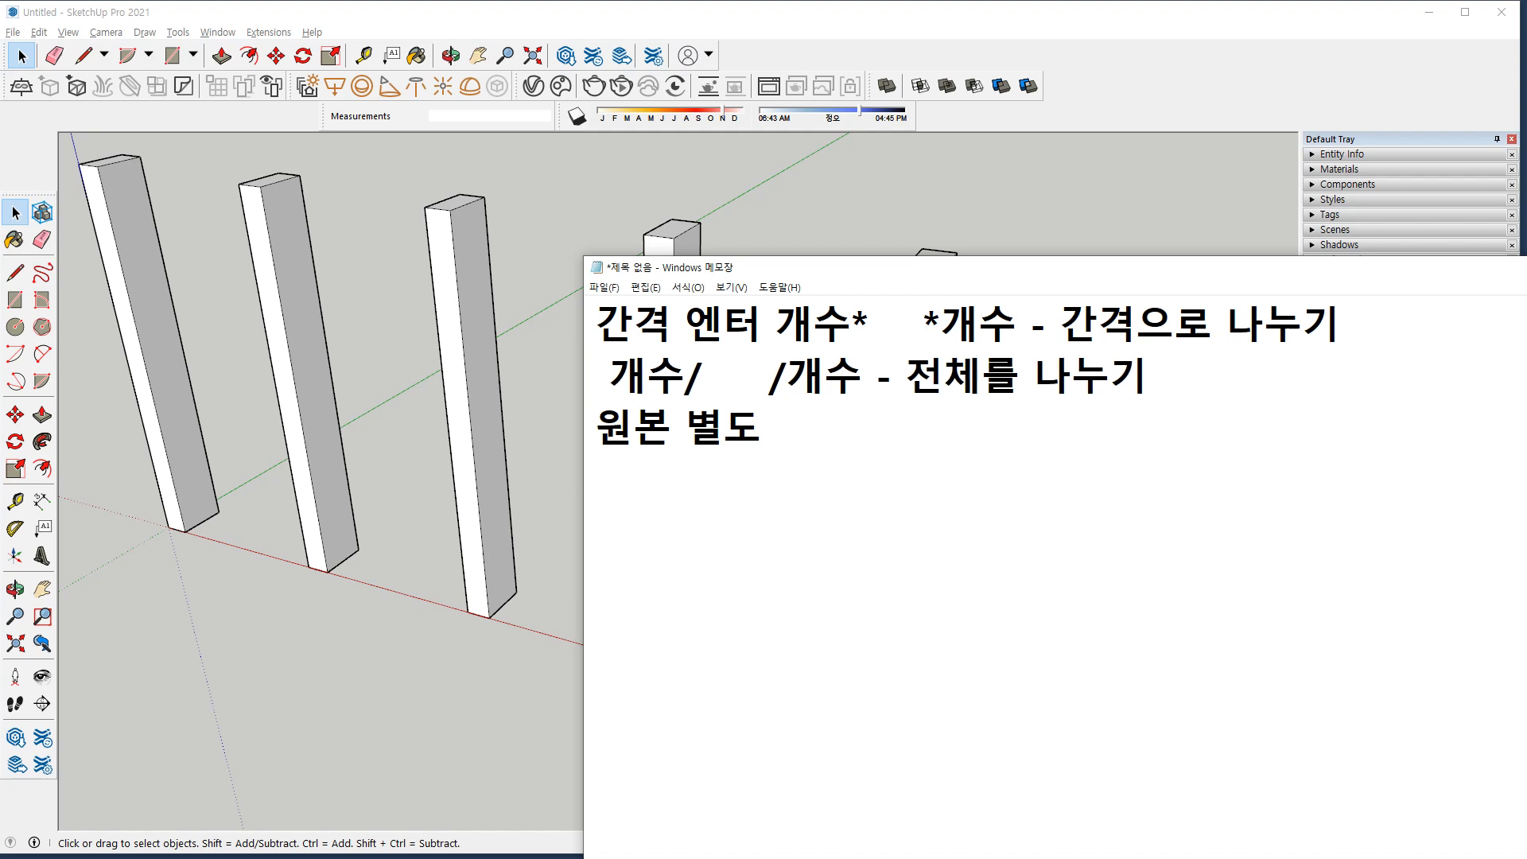
pyautogui.write('전체 엔터')
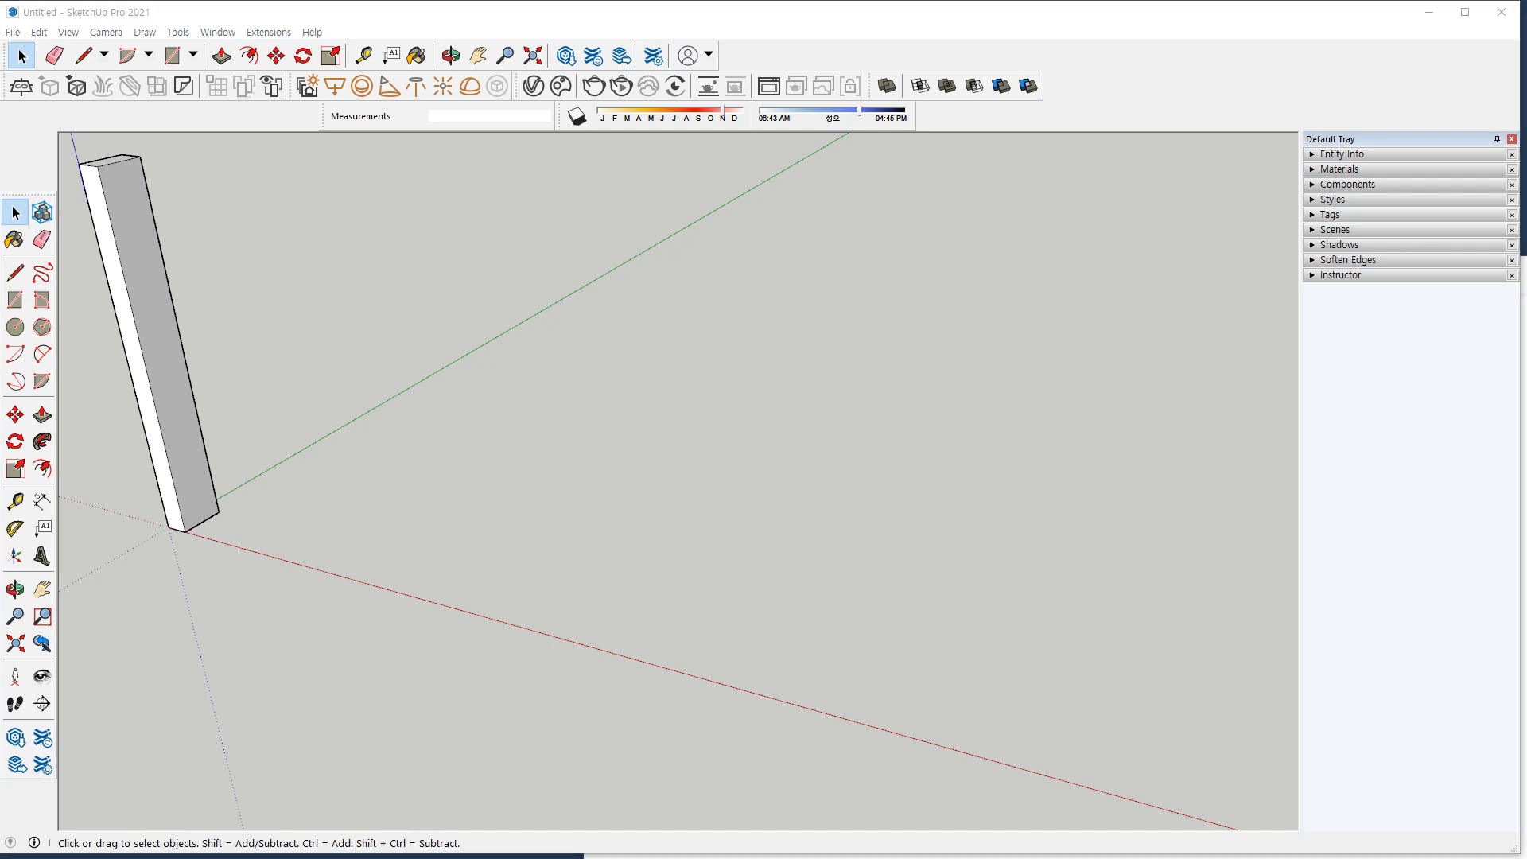
# Examine the reference frame drawing for the post widths, the gaps between posts and the overall length.
pyautogui.moveTo(0, 143)
pyautogui.mouseDown()
pyautogui.moveTo(410, 160)
pyautogui.moveTo(520, 182)
pyautogui.mouseUp()
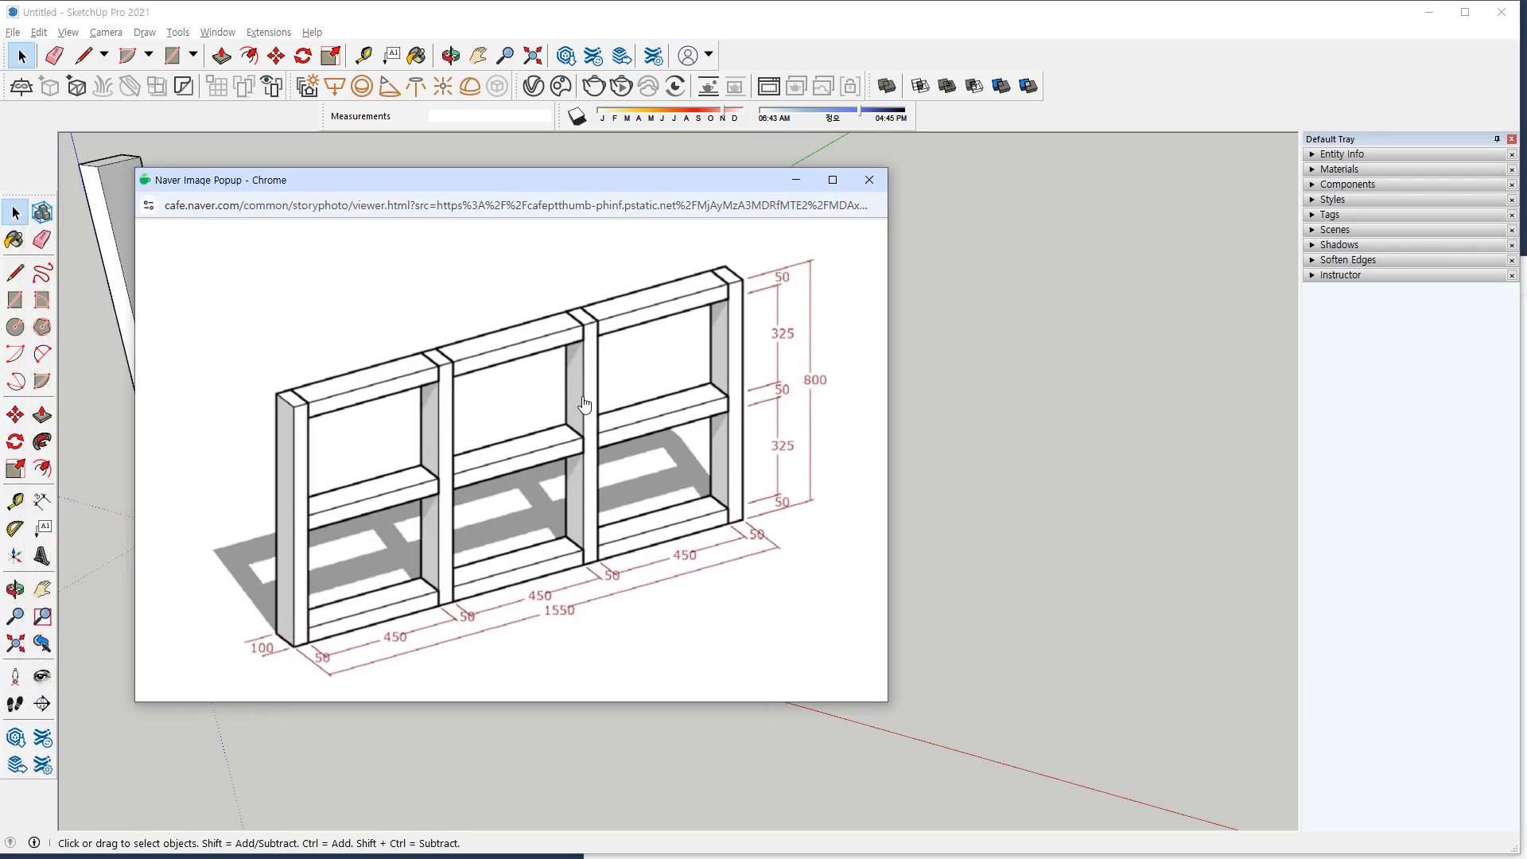
pyautogui.click(284, 648)
pyautogui.click(748, 514)
pyautogui.moveTo(586, 626); pyautogui.dragTo(535, 628)
pyautogui.click(310, 642)
pyautogui.click(748, 516)
pyautogui.click(289, 646)
pyautogui.click(726, 526)
pyautogui.click(293, 646)
pyautogui.click(730, 523)
pyautogui.click(306, 641)
pyautogui.click(745, 518)
pyautogui.click(291, 646)
pyautogui.click(449, 516)
pyautogui.click(595, 498)
pyautogui.click(726, 462)
pyautogui.moveTo(295, 645)
pyautogui.mouseDown()
pyautogui.moveTo(561, 592)
pyautogui.moveTo(694, 533)
pyautogui.mouseUp()
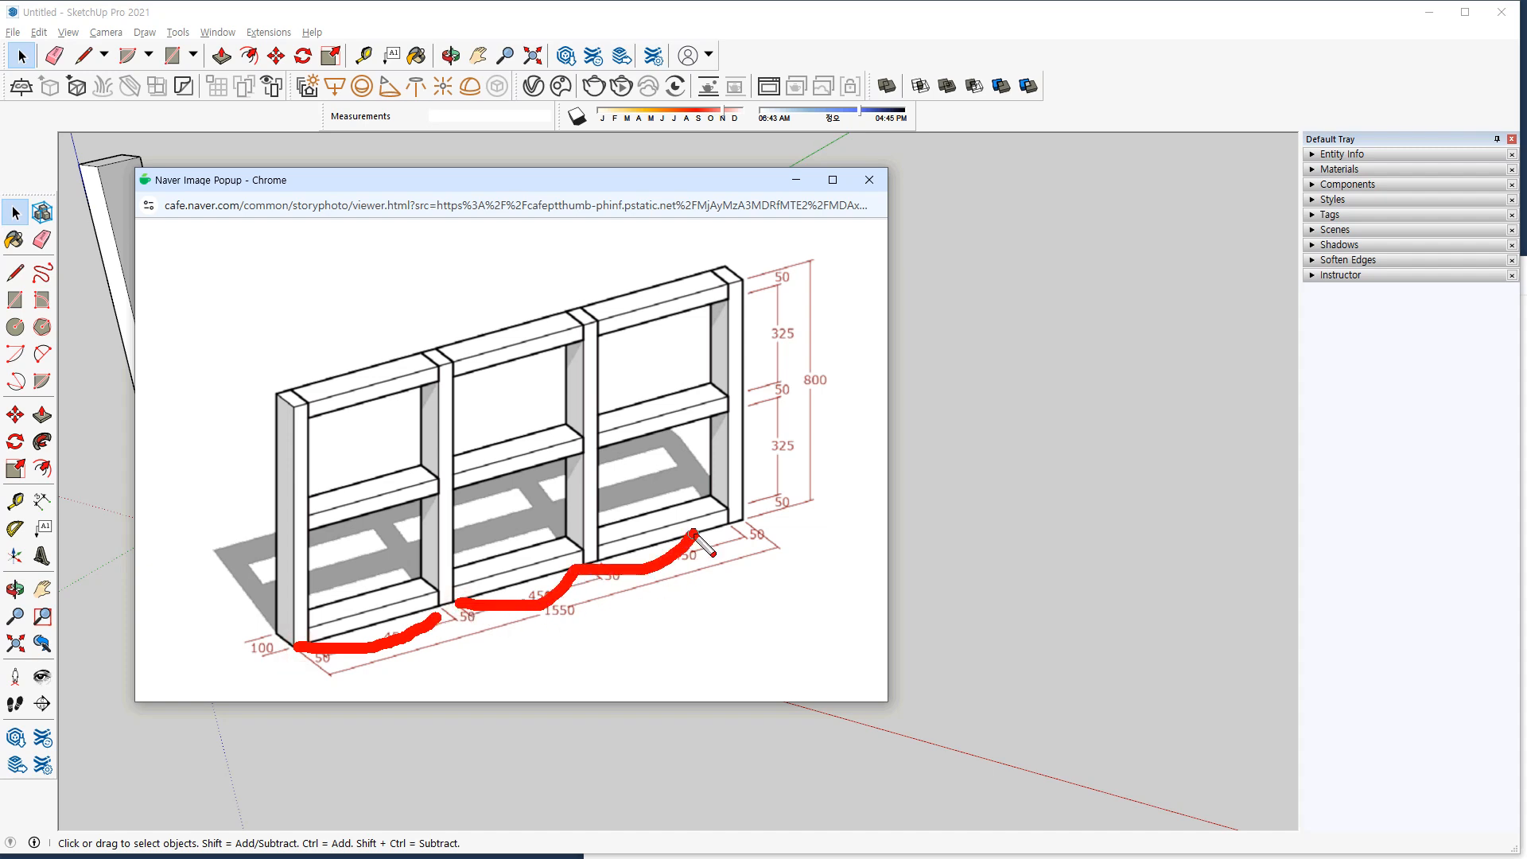
pyautogui.press('Escape')
pyautogui.moveTo(692, 182); pyautogui.dragTo(0, 239)
# Switch back to SketchUp, copy the post 500 mm along the red axis, repeat it with 3*, and undo the copies.
pyautogui.click(408, 449)
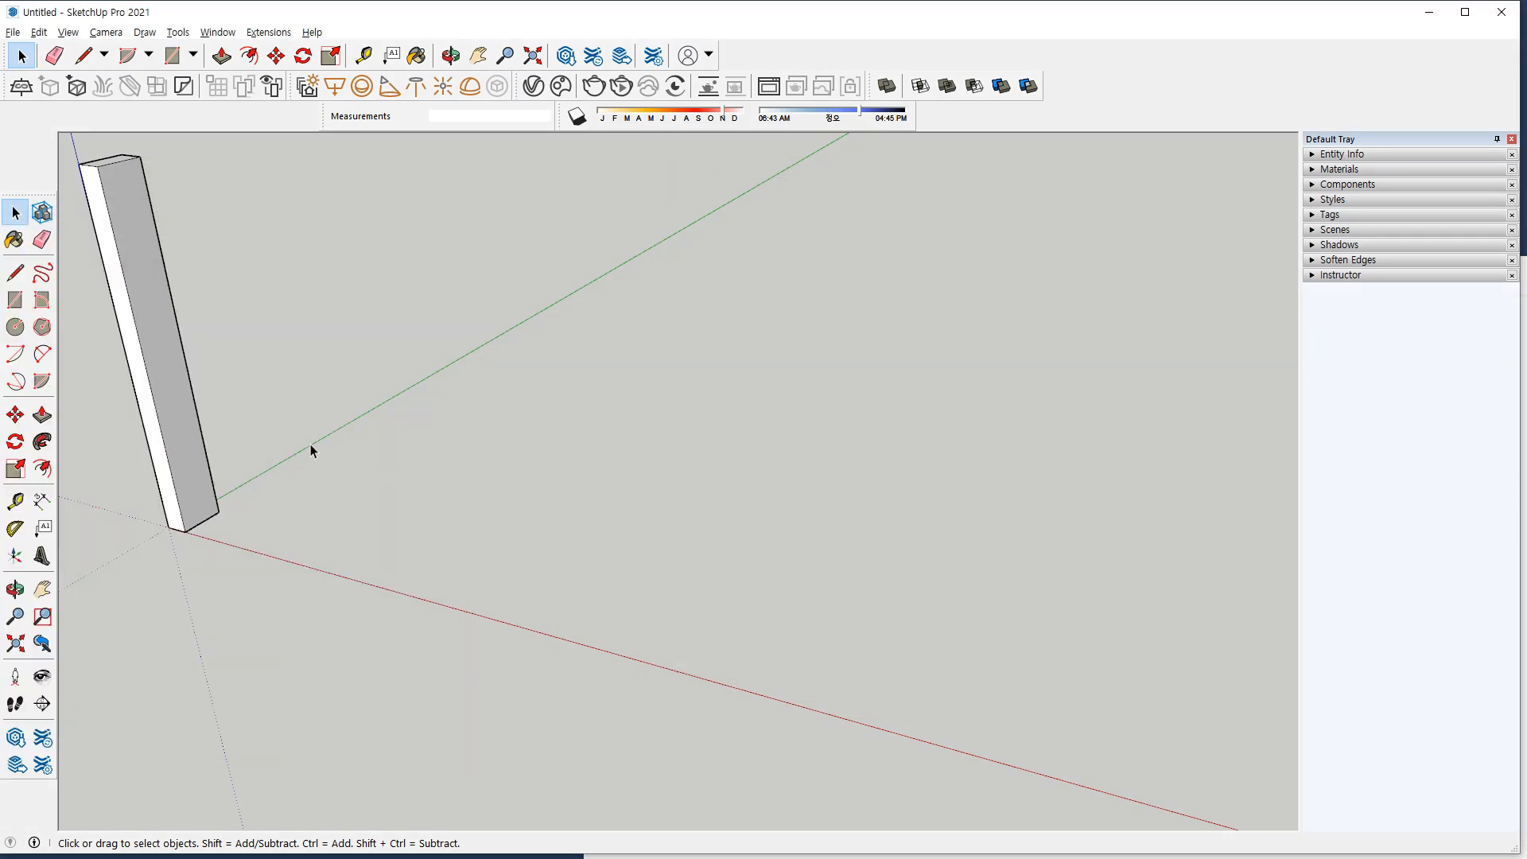
pyautogui.hotkey('ctrl', 'a')
pyautogui.press('m')
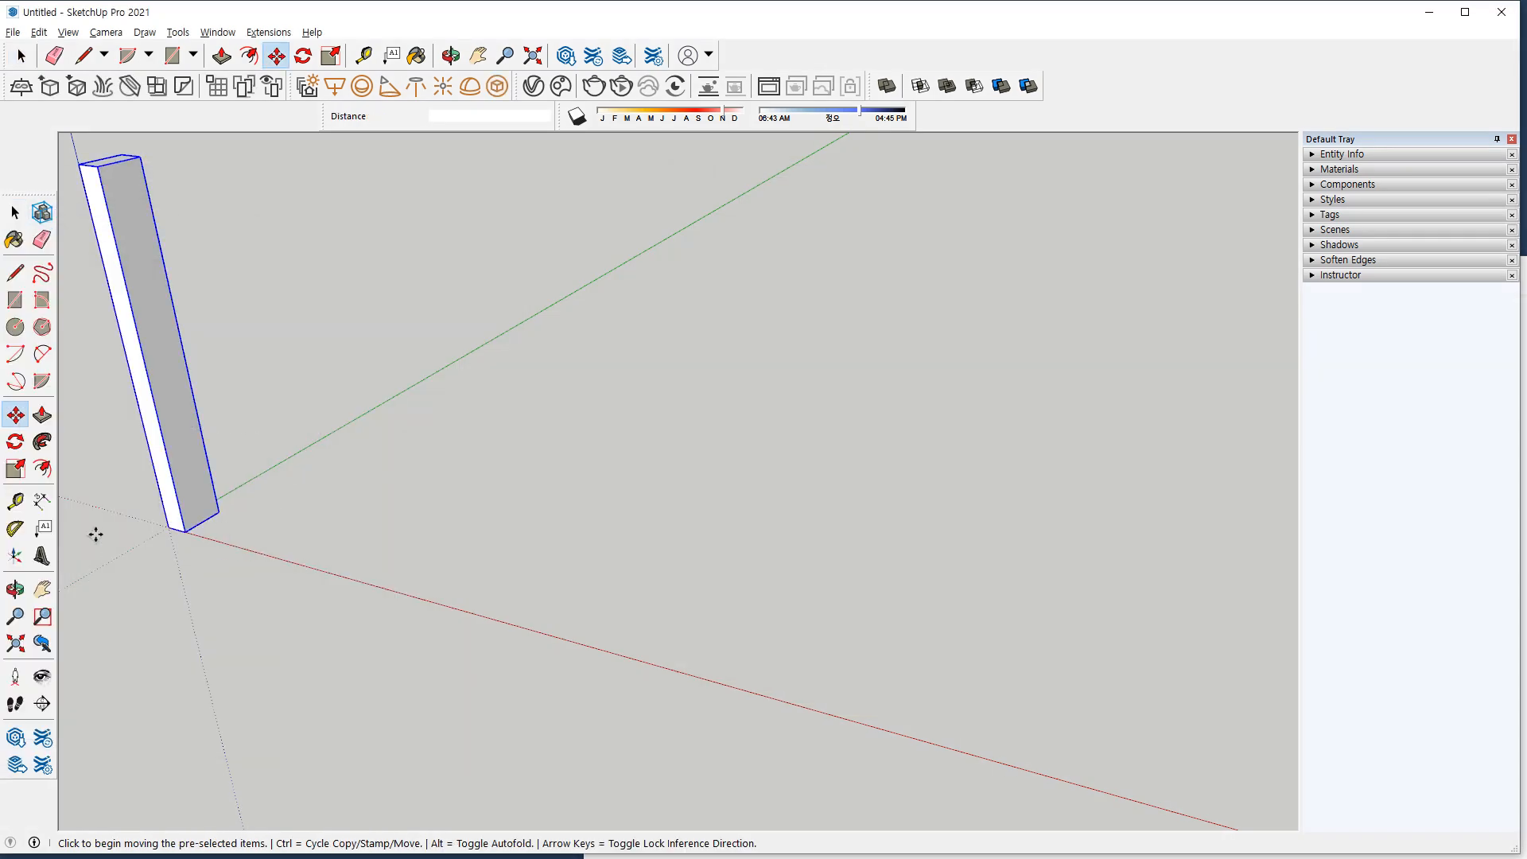
pyautogui.click(166, 529)
pyautogui.press('ctrl')
pyautogui.write('500')
pyautogui.press('Return')
pyautogui.write('3*')
pyautogui.press('Return')
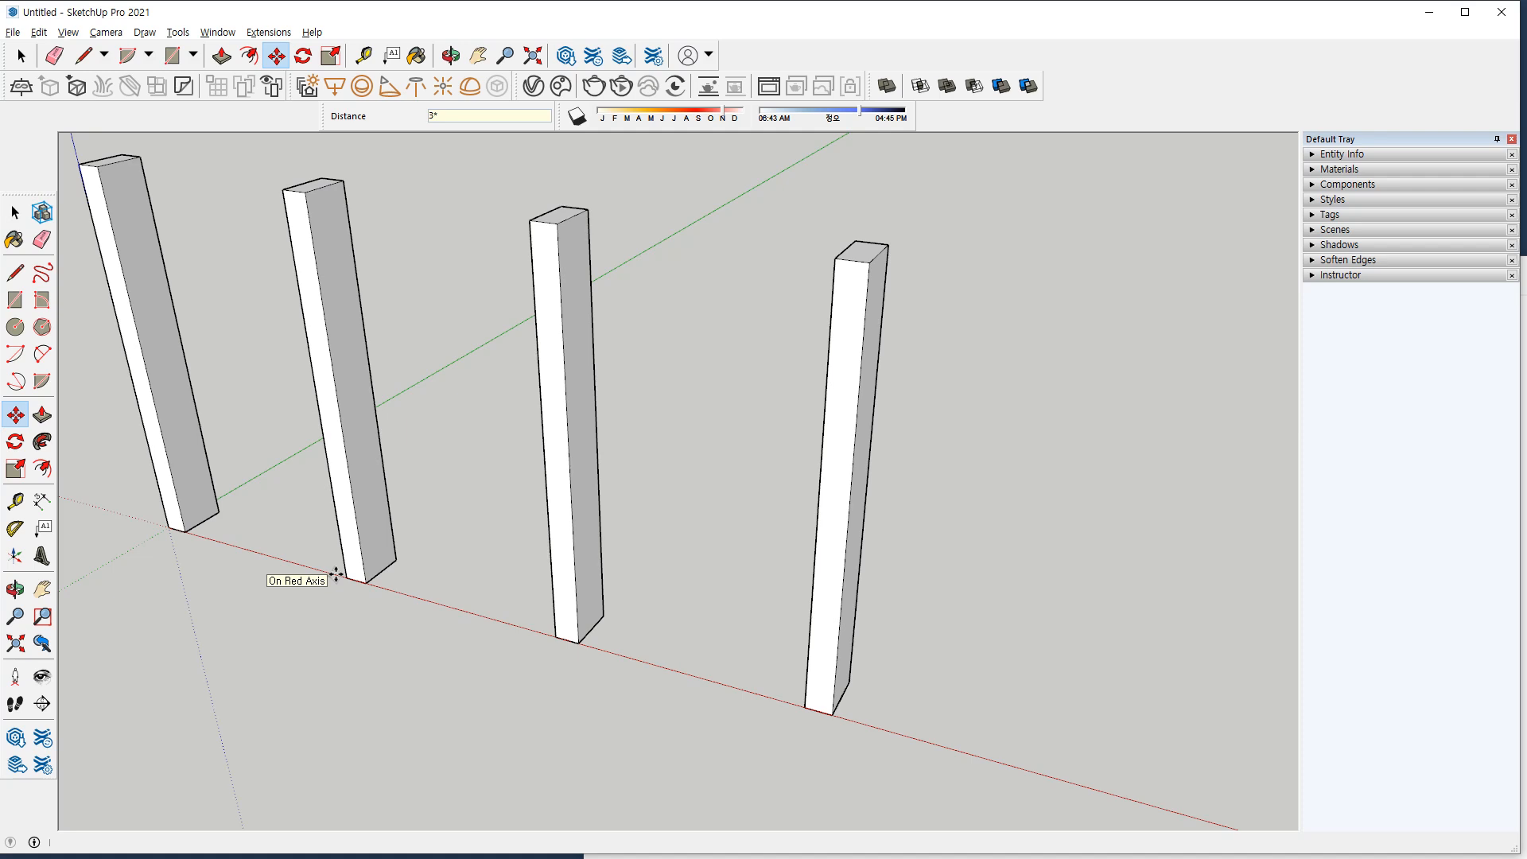
pyautogui.hotkey('ctrl', 'z')
# Copy the post 1500 mm along the red axis and divide that distance into three equal intervals with /3.
pyautogui.press('space')
pyautogui.click(203, 499)
pyautogui.press('m')
pyautogui.press('ctrl')
pyautogui.click(180, 530)
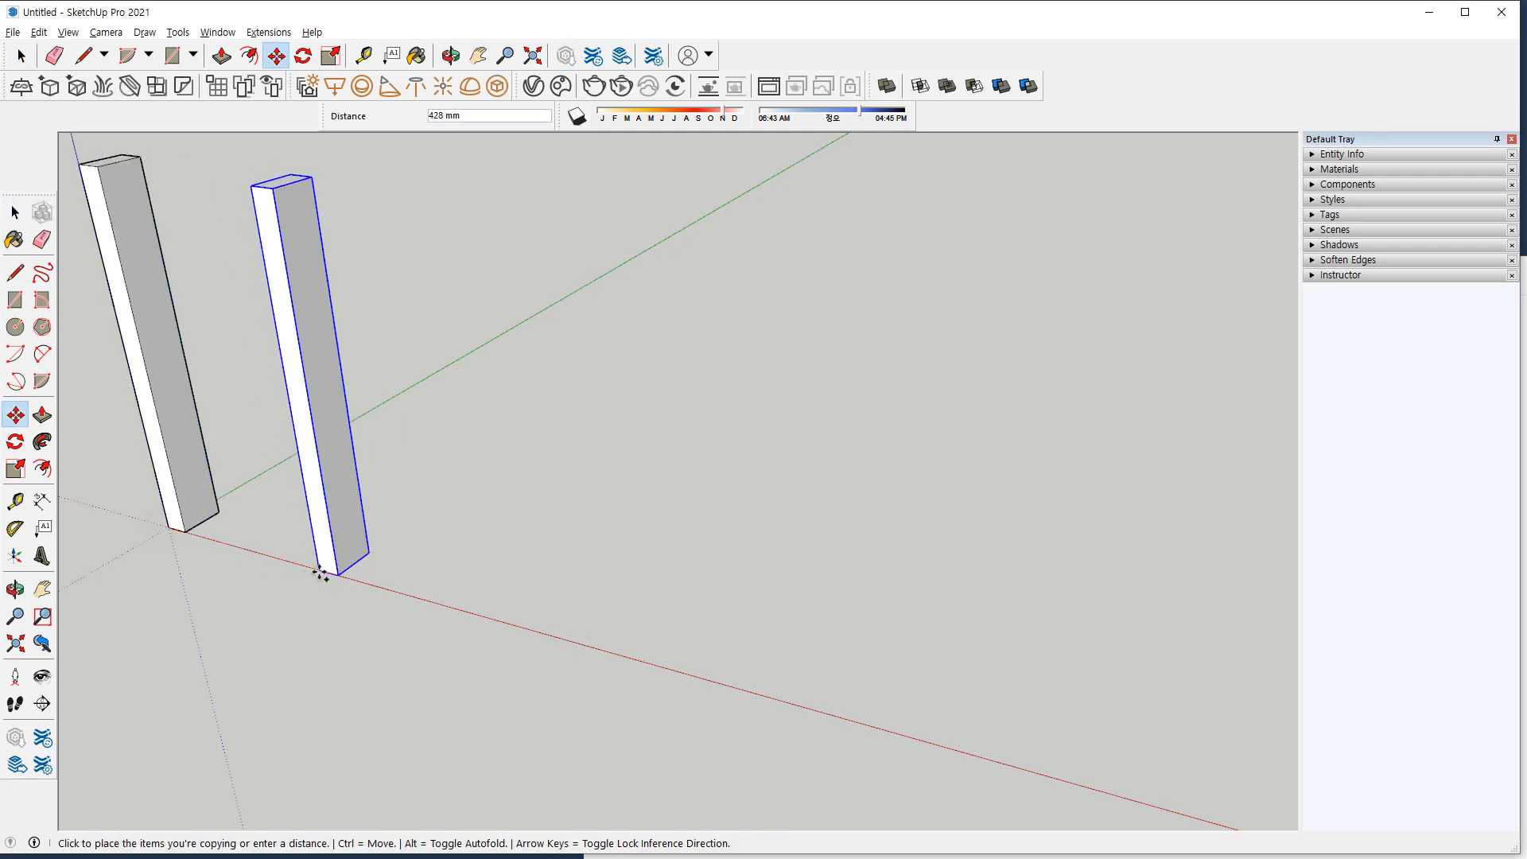
pyautogui.write('1500')
pyautogui.press('Return')
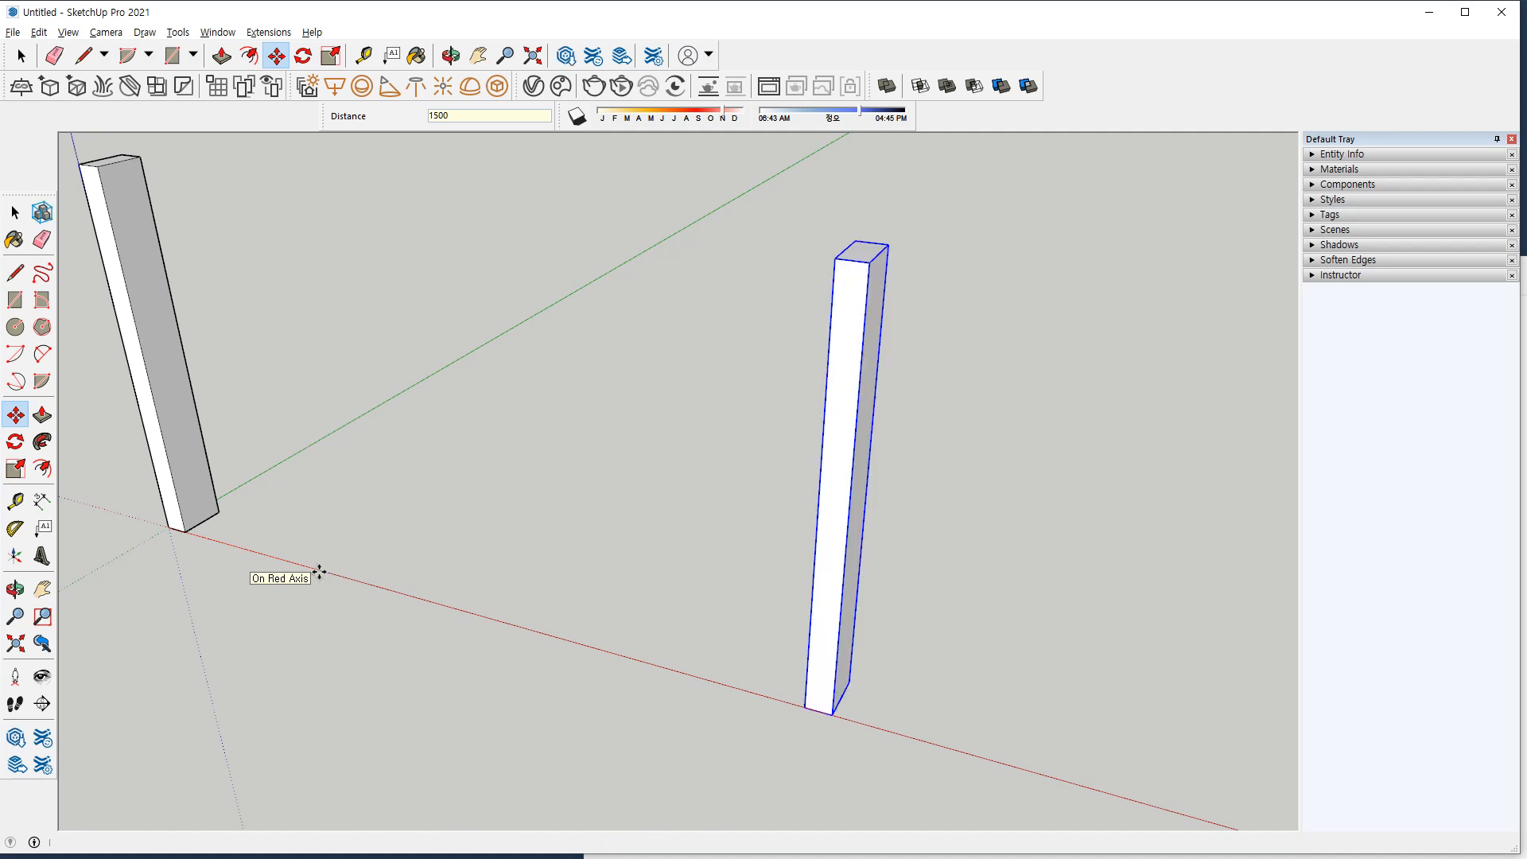
pyautogui.write('/3')
pyautogui.press('Return')
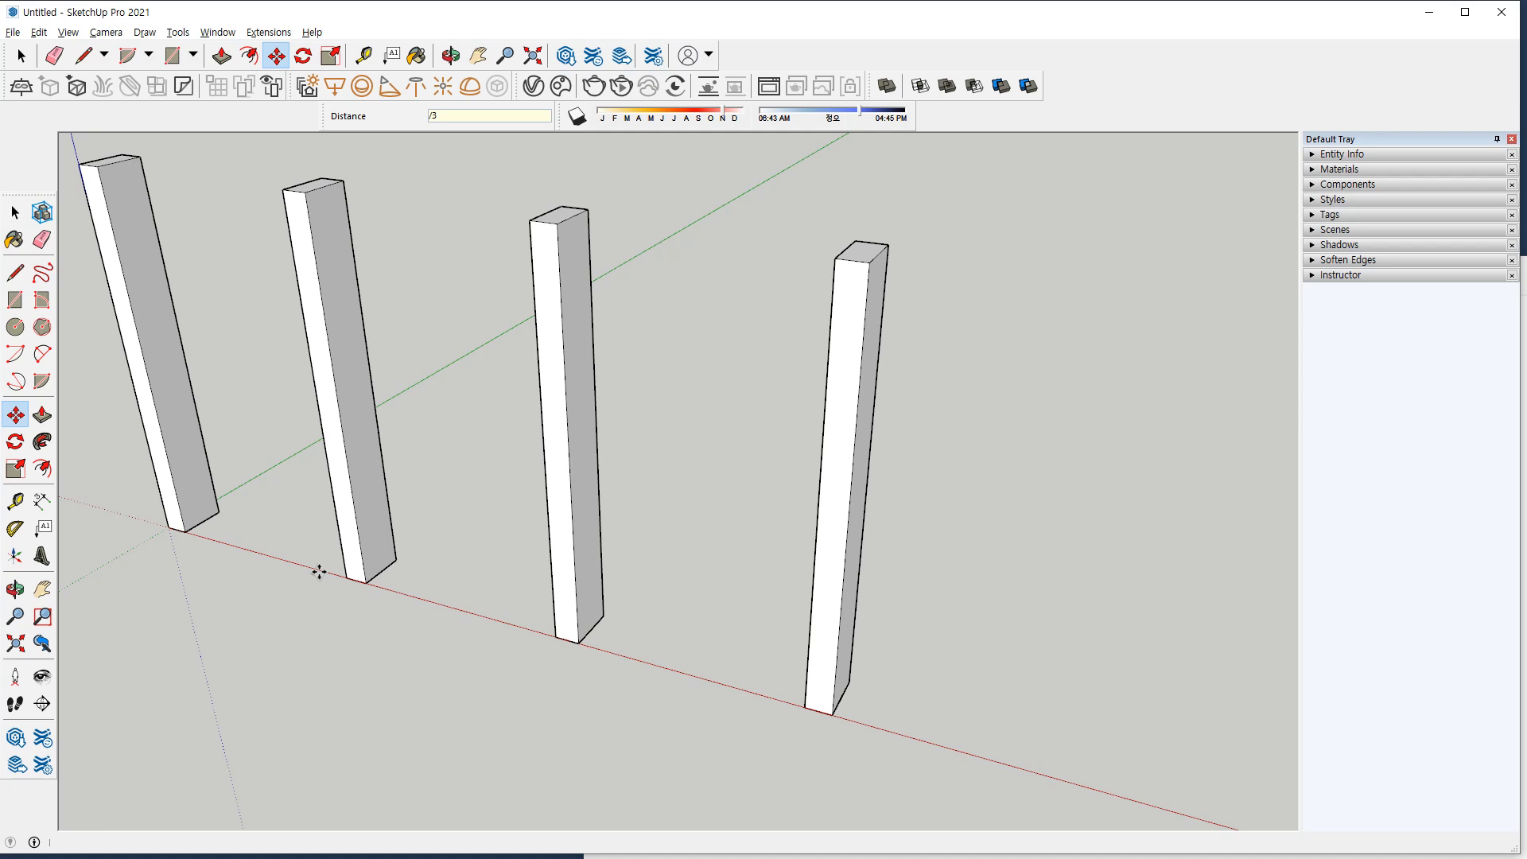
pyautogui.moveTo(279, 565); pyautogui.dragTo(552, 609, button='middle')
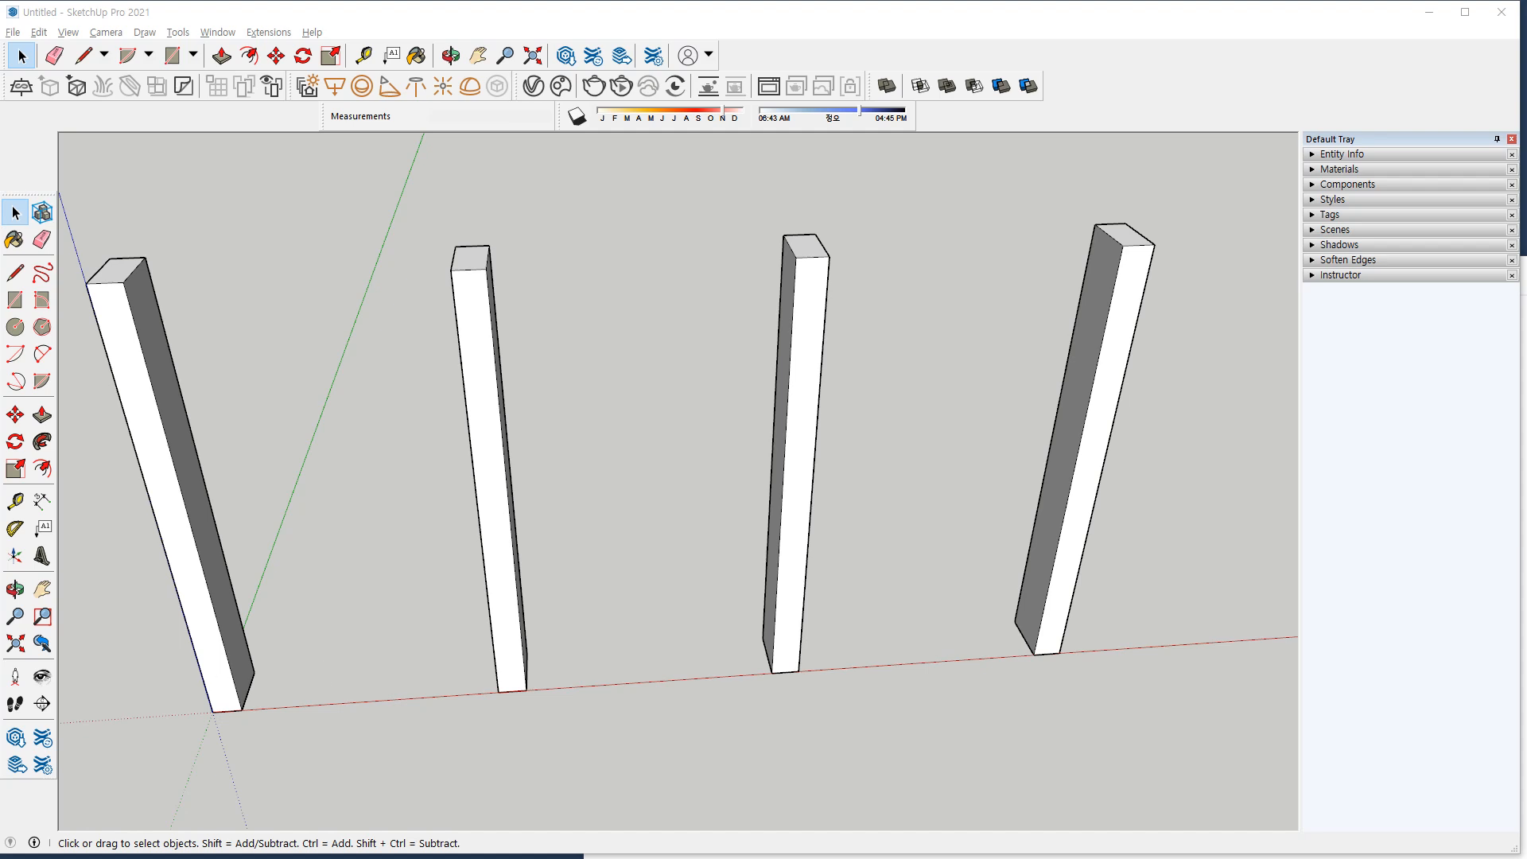
# Draw a 450 × 100 mm rectangle on the ground between the first and second posts.
pyautogui.click(318, 557)
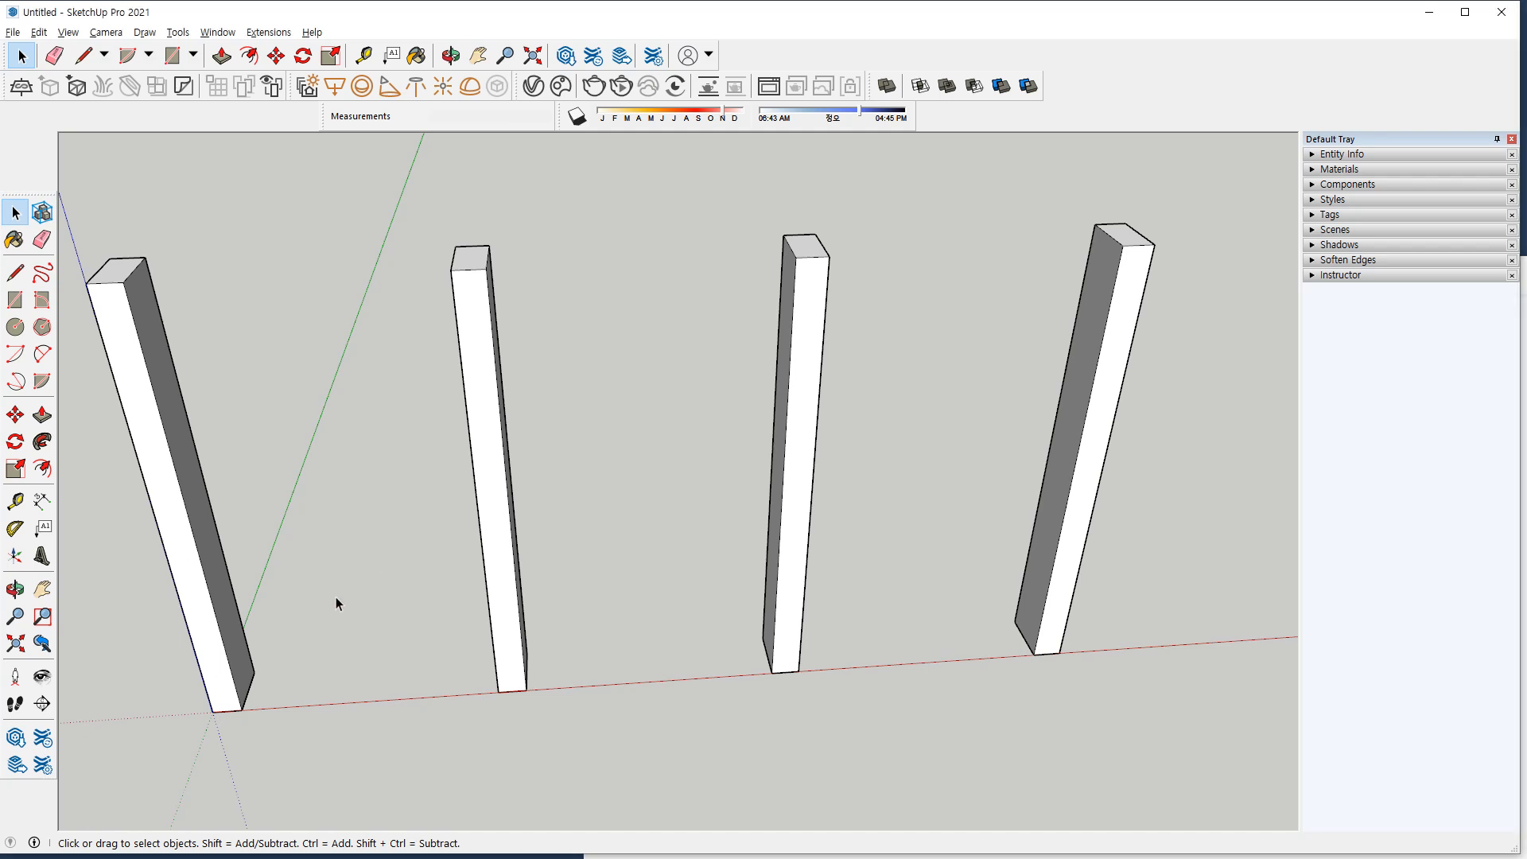
pyautogui.moveTo(317, 612); pyautogui.dragTo(262, 630, button='middle')
pyautogui.scroll(3, 287, 647)
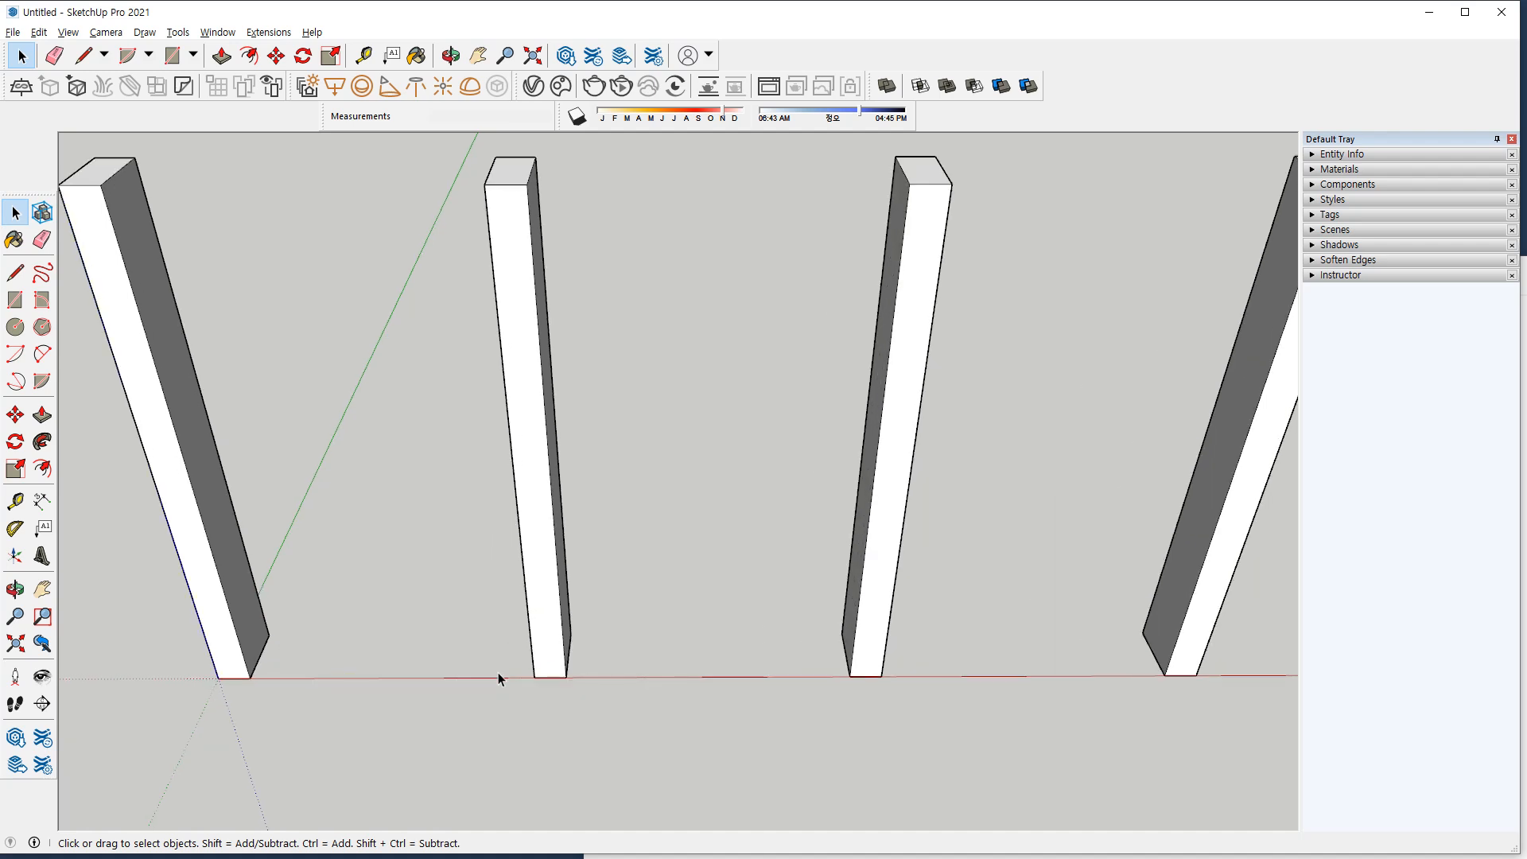
pyautogui.press('r')
pyautogui.click(534, 677)
pyautogui.write('450,100')
pyautogui.press('Return')
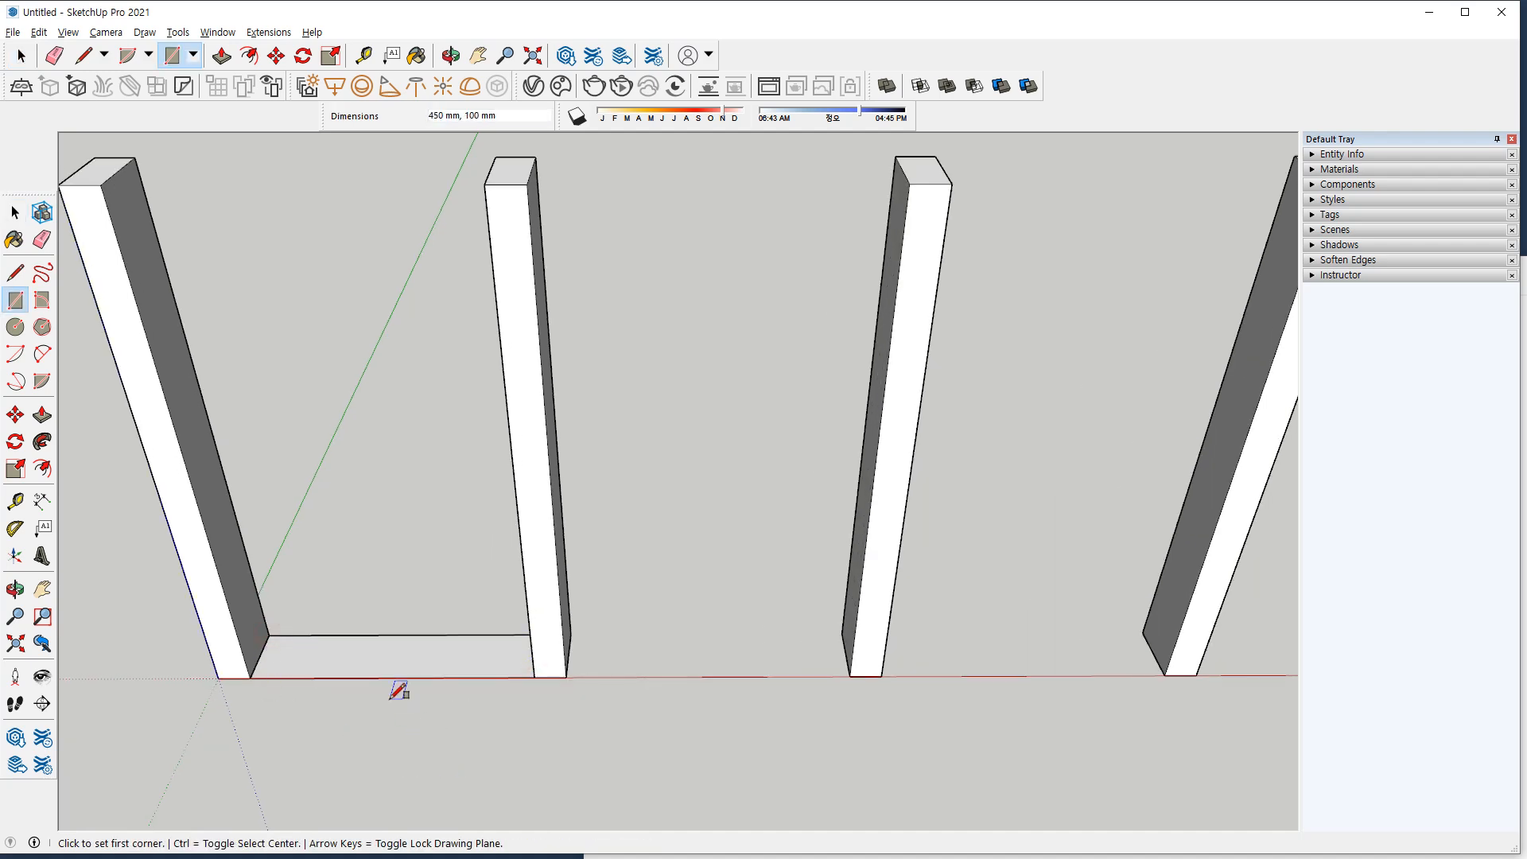
# Push/Pull the rectangle up 50 mm into a bottom rail and make the whole rail a group.
pyautogui.press('p')
pyautogui.click(385, 666)
pyautogui.write('5')
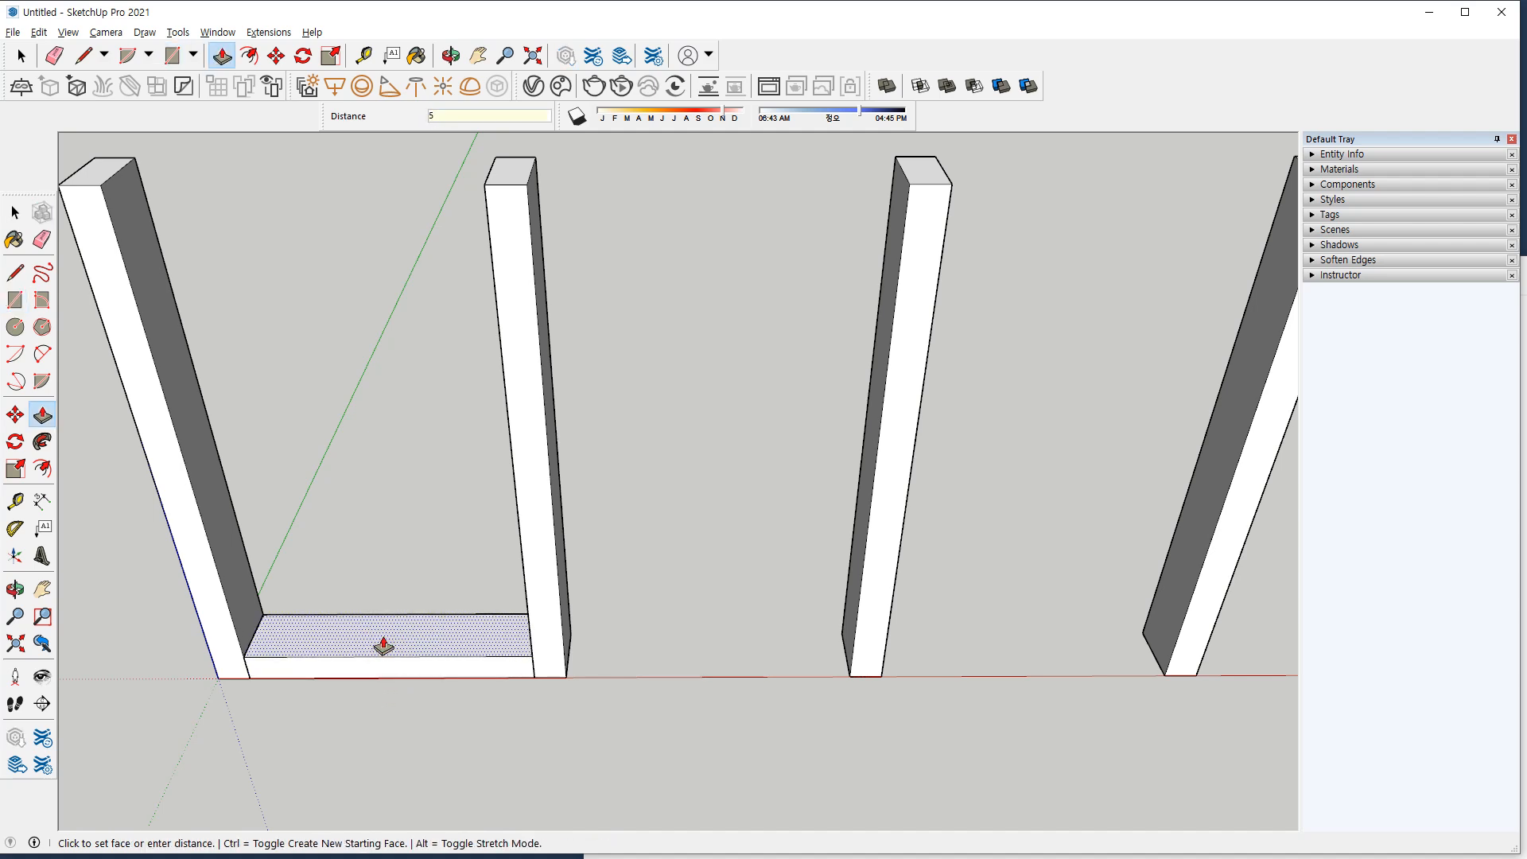
pyautogui.press('Return')
pyautogui.press('space')
pyautogui.tripleClick(381, 641)
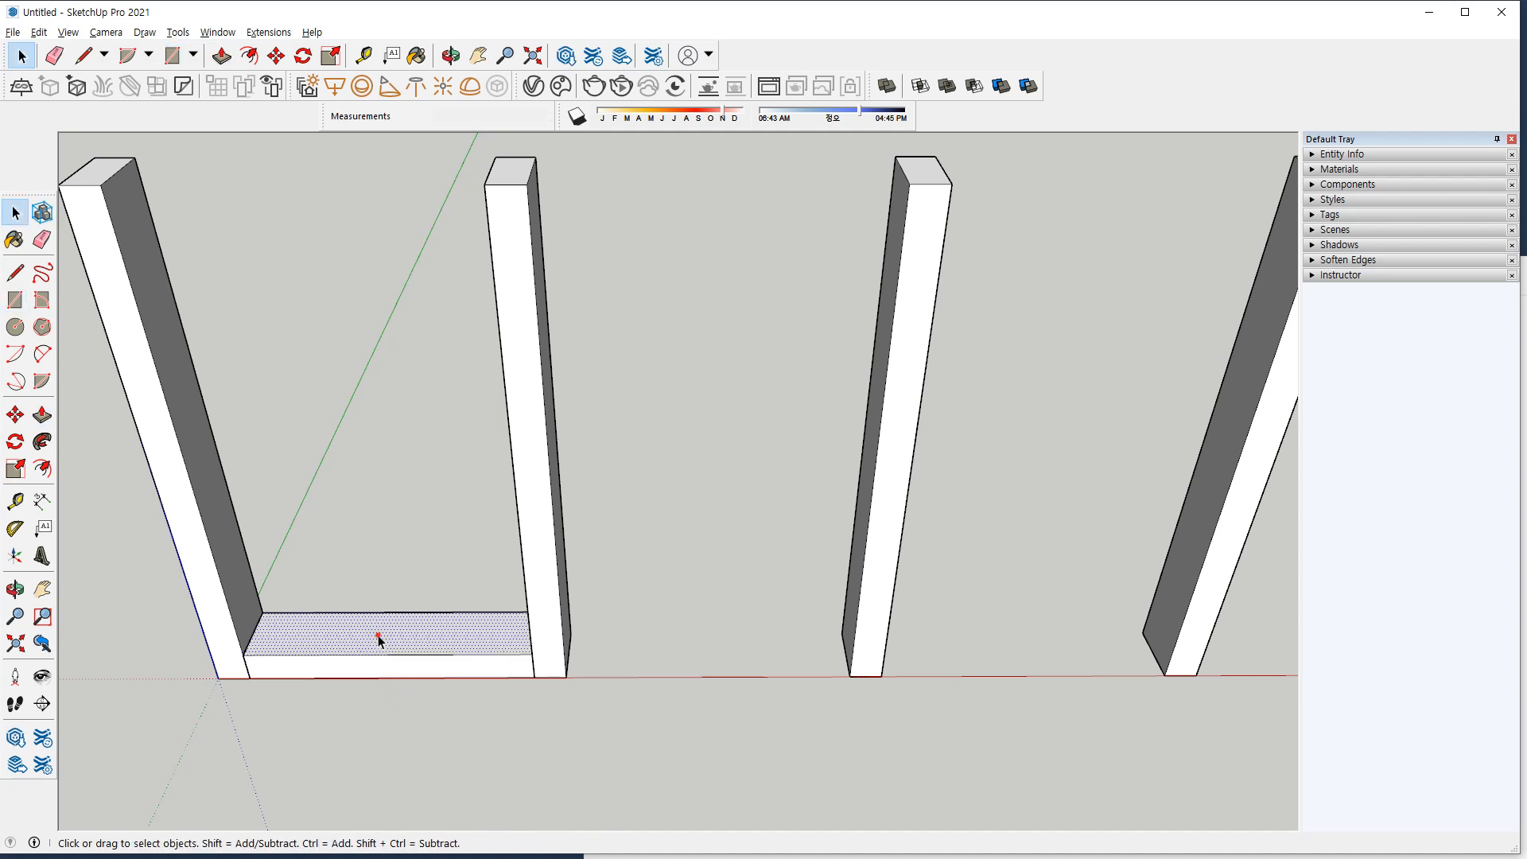
pyautogui.rightClick(379, 636)
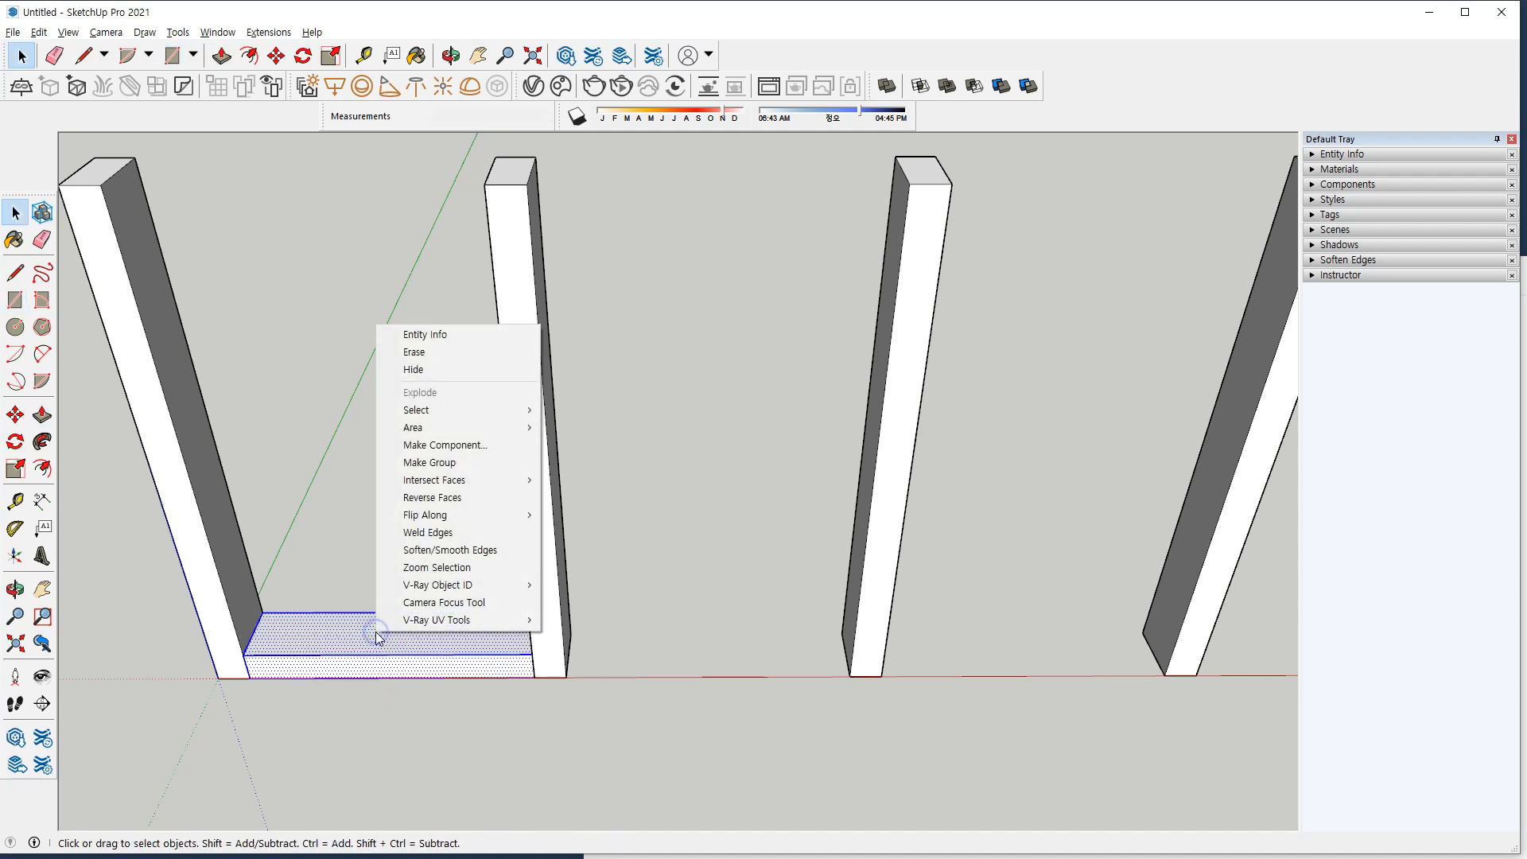
pyautogui.click(460, 462)
# Copy the bottom rail up flush with the post tops and add a middle rail halfway between with /2.
pyautogui.moveTo(337, 585); pyautogui.dragTo(348, 692, button='middle')
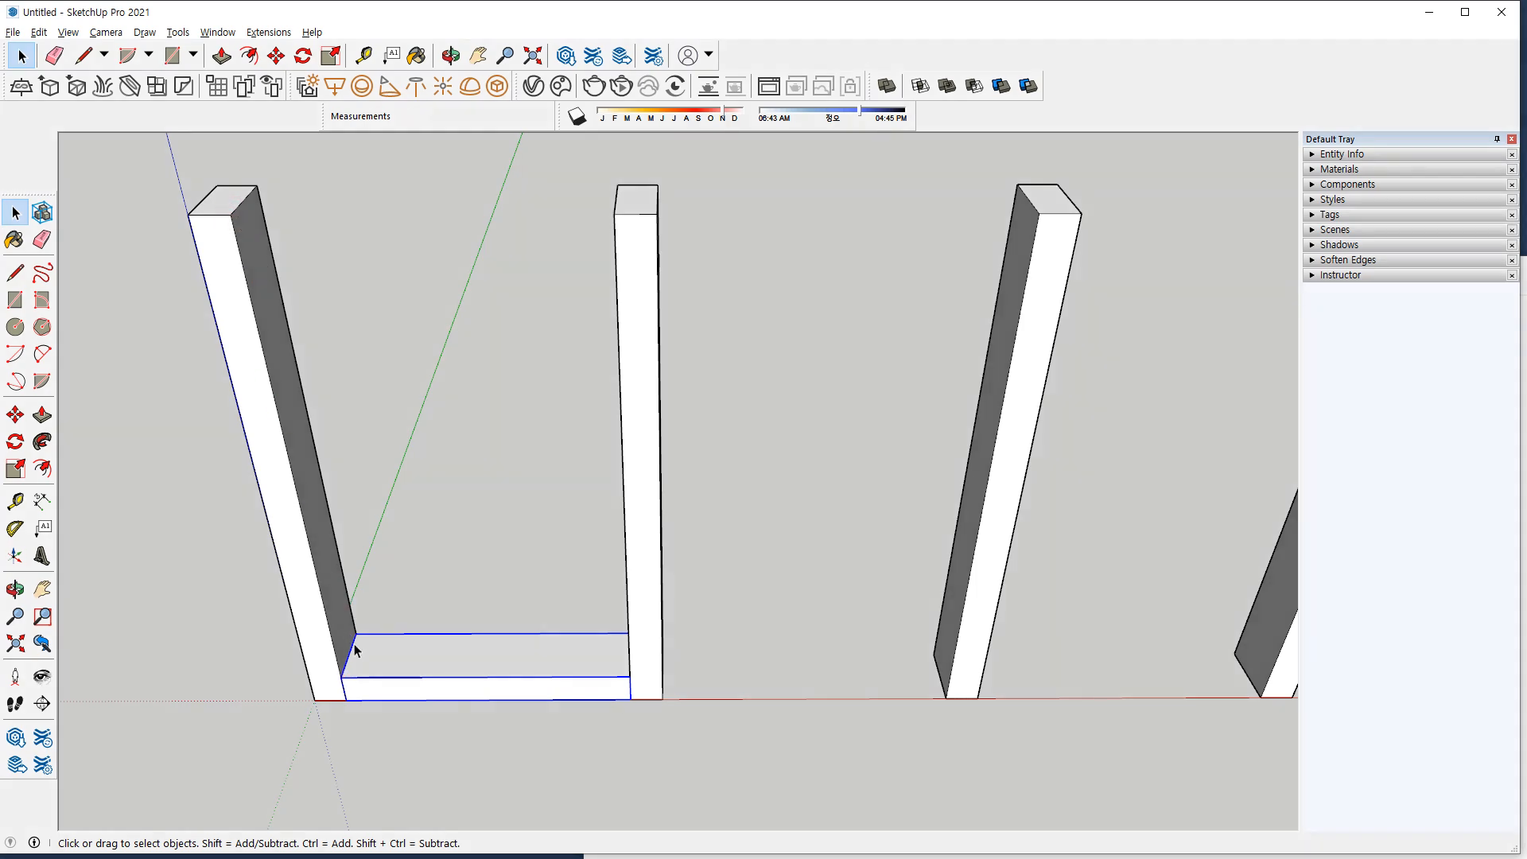
pyautogui.press('m')
pyautogui.click(341, 677)
pyautogui.press('ctrl')
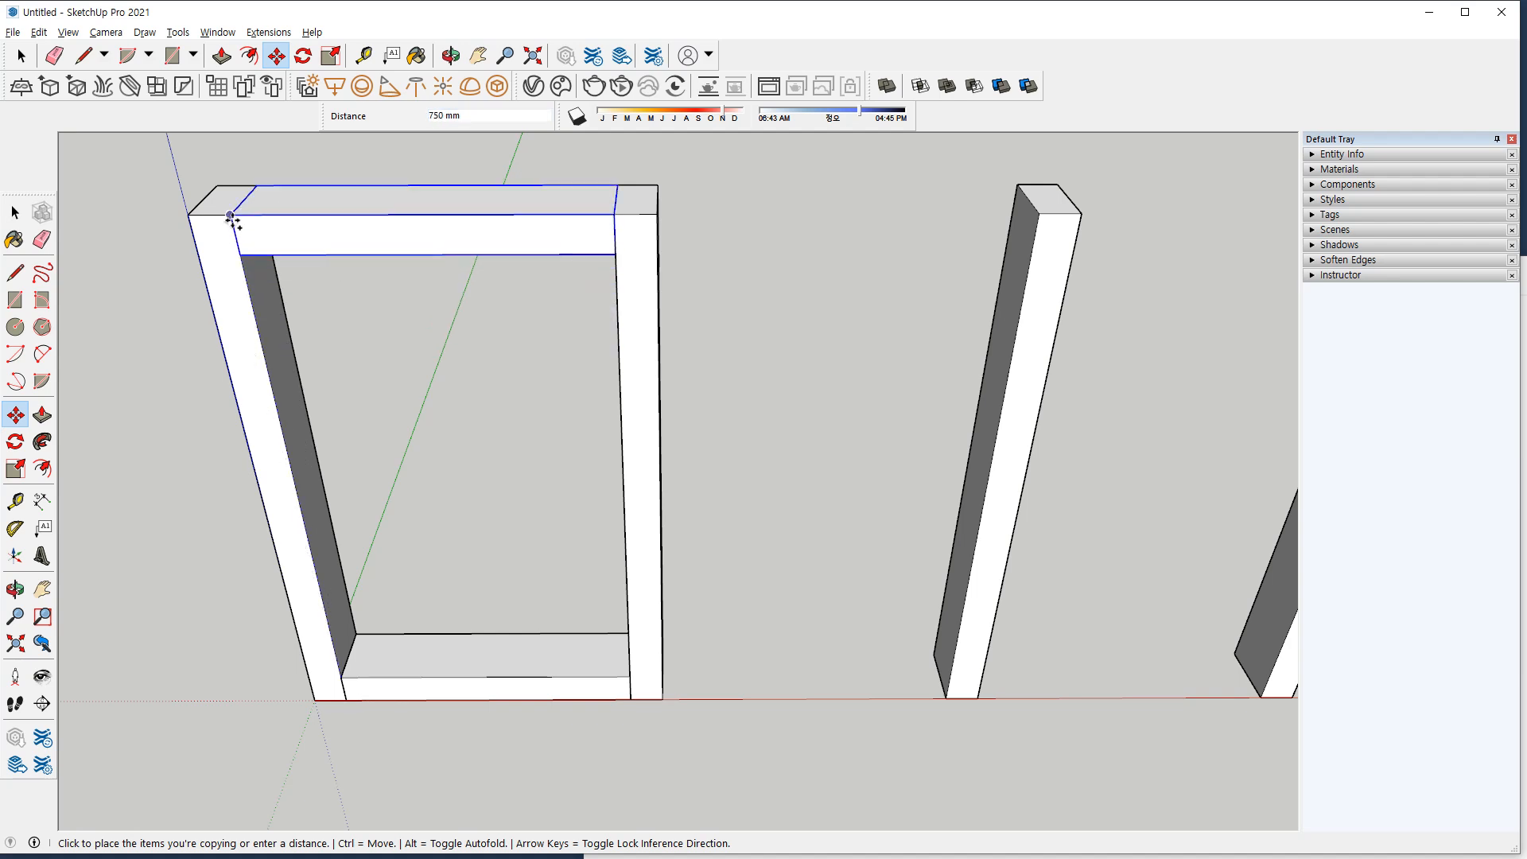
pyautogui.click(231, 217)
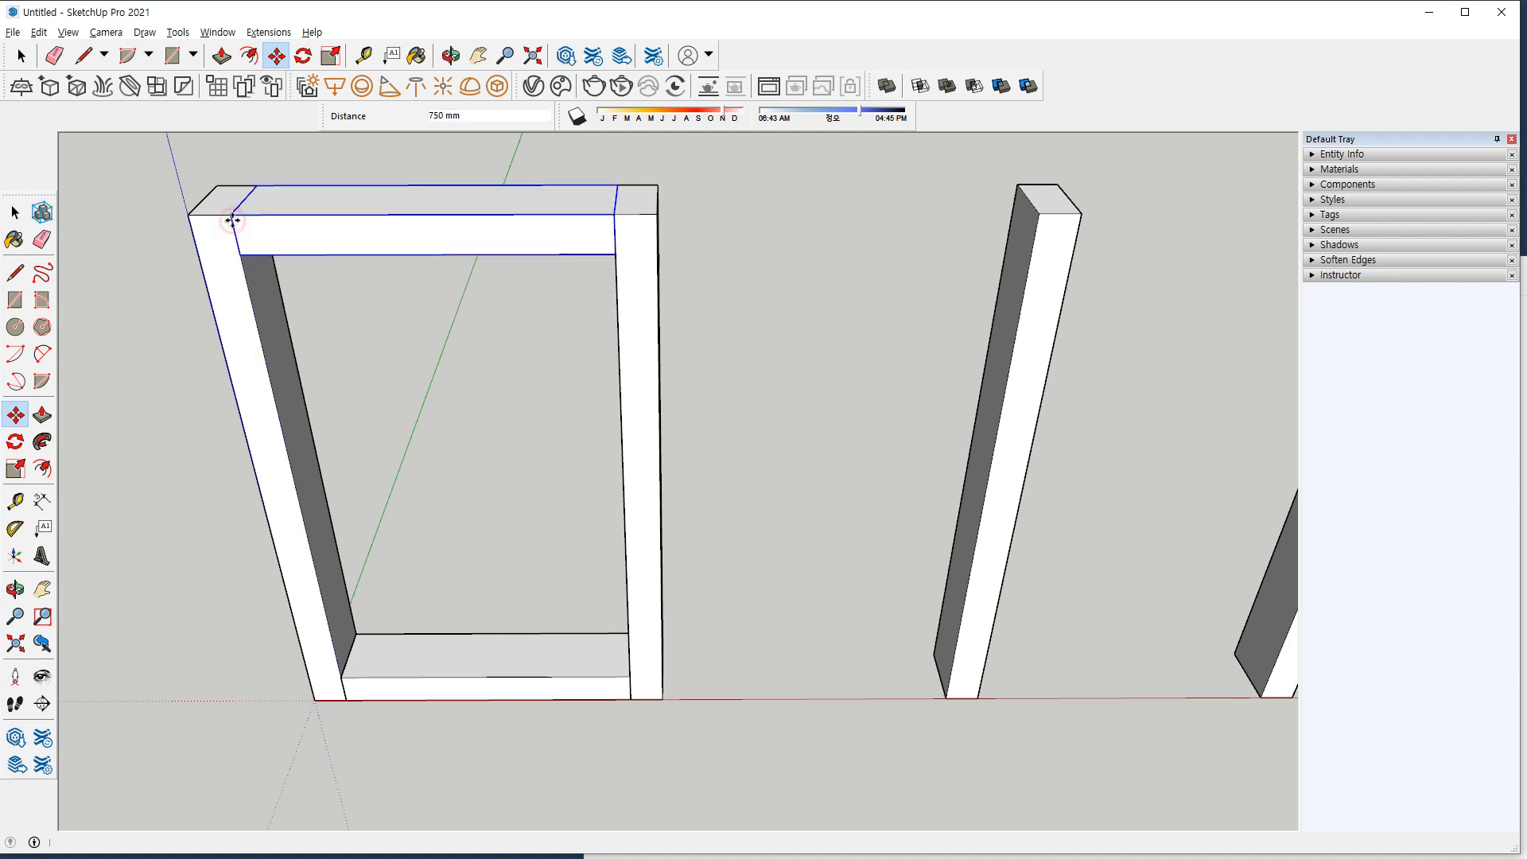
pyautogui.write('/2')
pyautogui.press('Return')
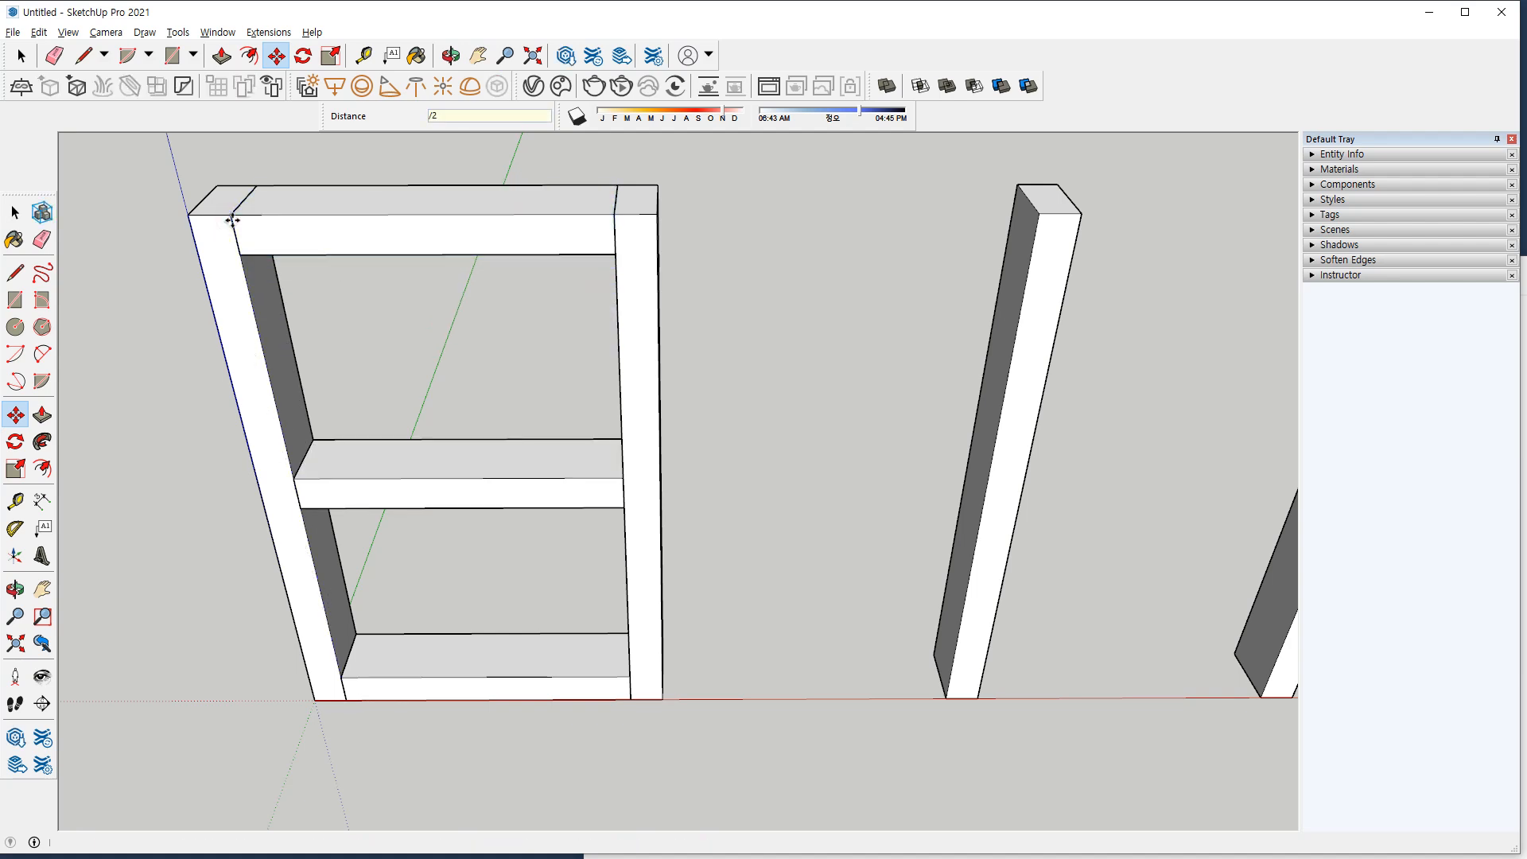
pyautogui.press('space')
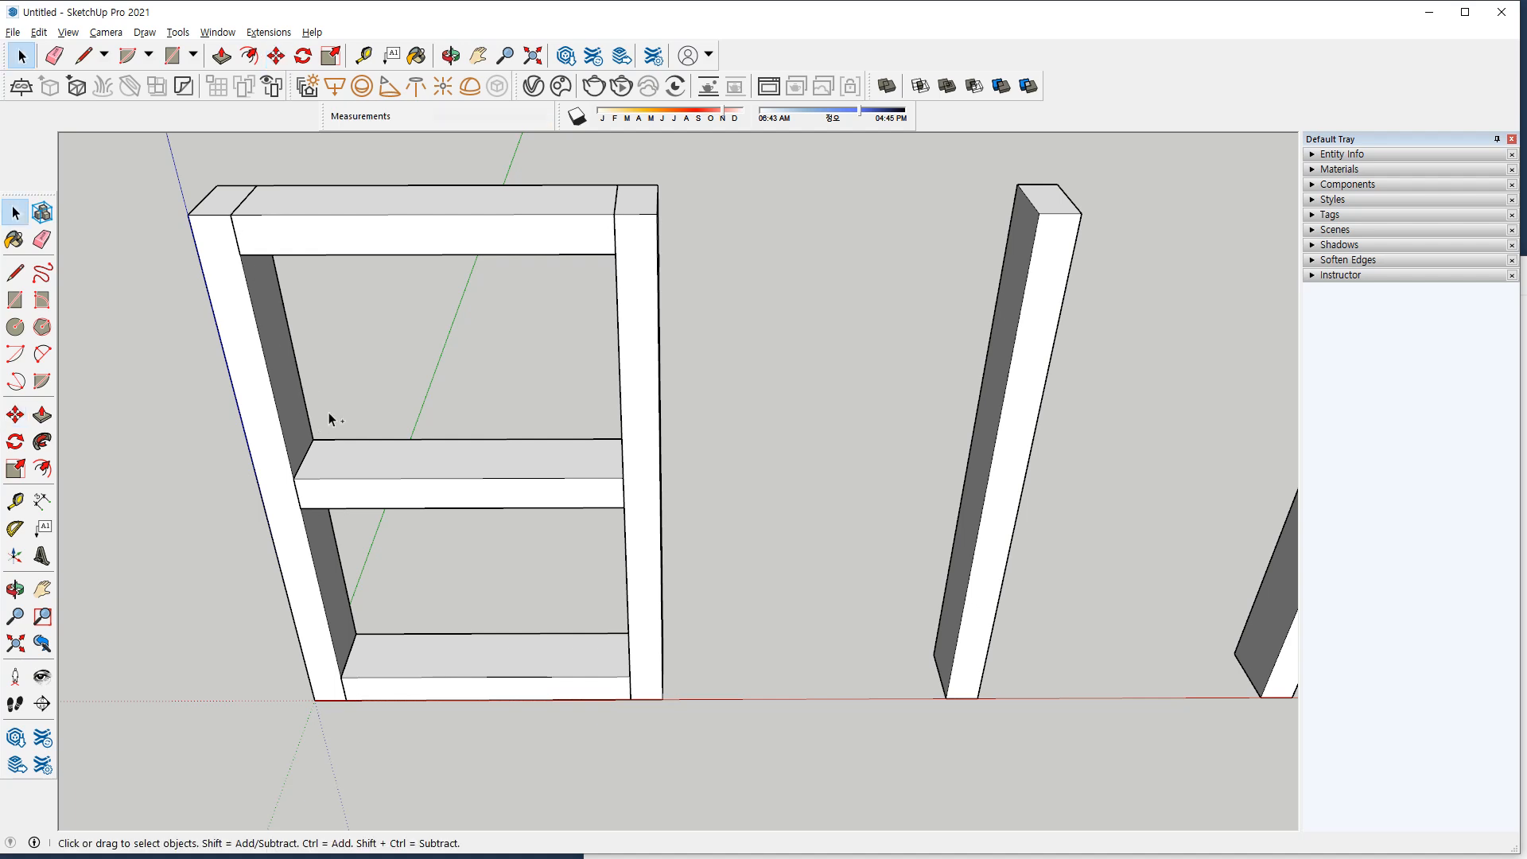
# Copy the three rails together into the second bay and repeat the copy with *2 to fill the third bay.
pyautogui.click(417, 241)
pyautogui.keyDown('ctrl'); pyautogui.click(431, 465); pyautogui.keyUp('ctrl')
pyautogui.keyDown('ctrl'); pyautogui.click(429, 657); pyautogui.keyUp('ctrl')
pyautogui.scroll(-3, 445, 664)
pyautogui.press('m')
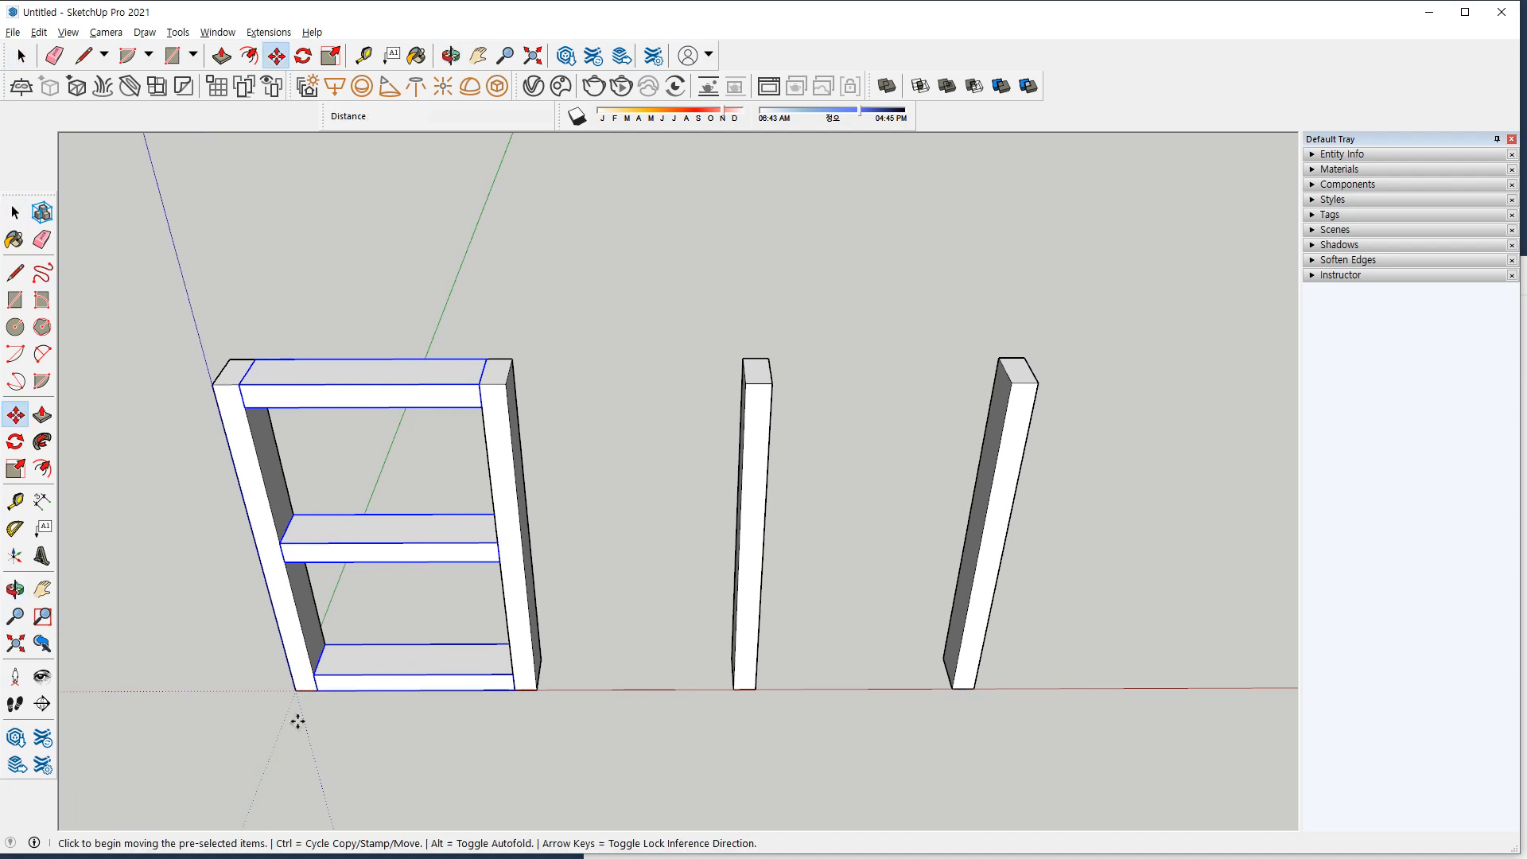
pyautogui.click(315, 693)
pyautogui.press('ctrl')
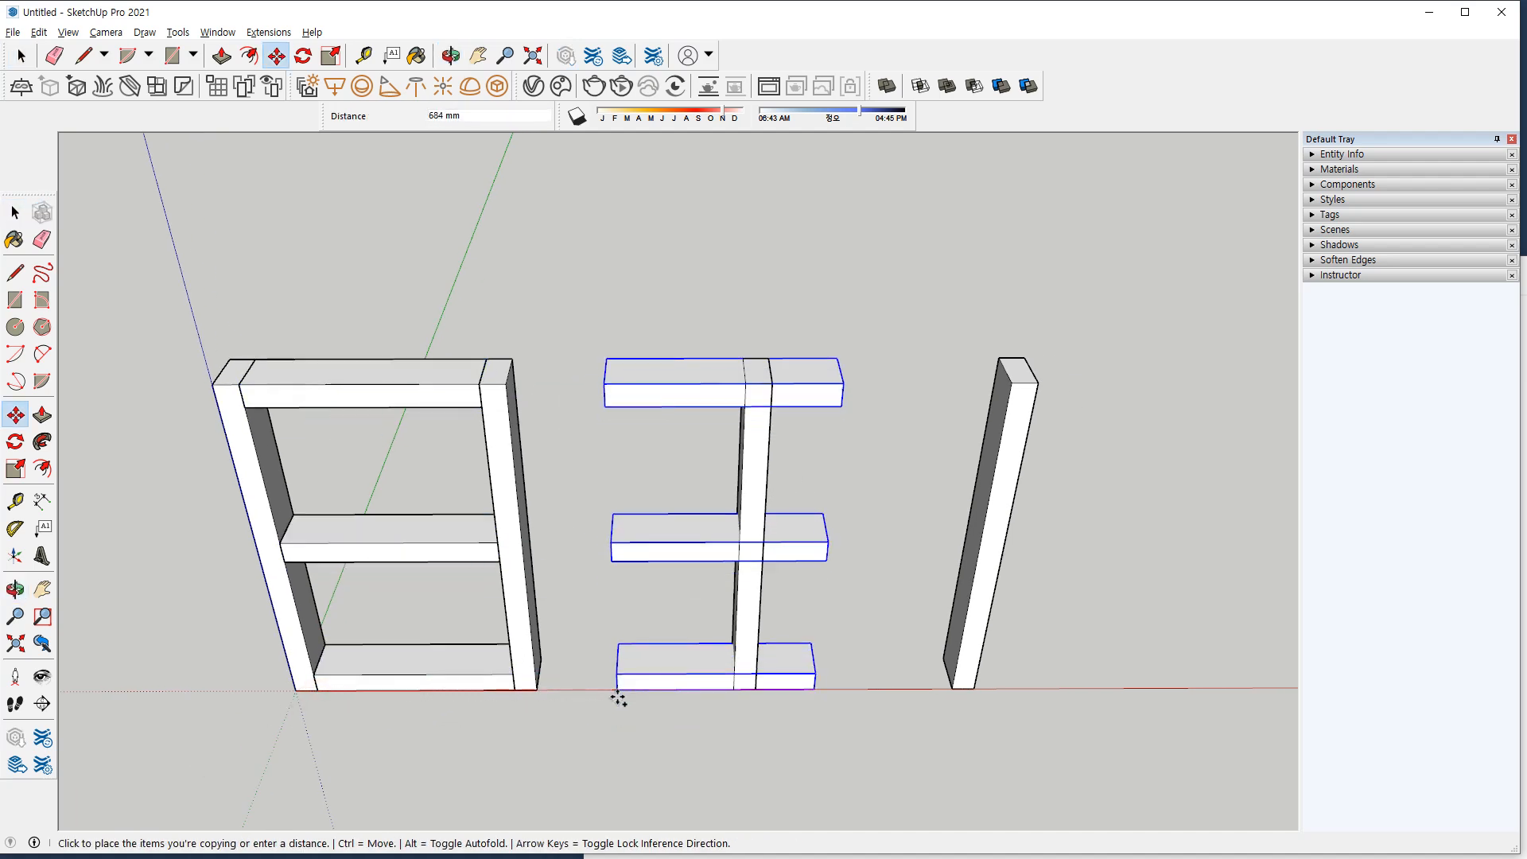
pyautogui.click(531, 690)
pyautogui.write('*2')
pyautogui.press('Return')
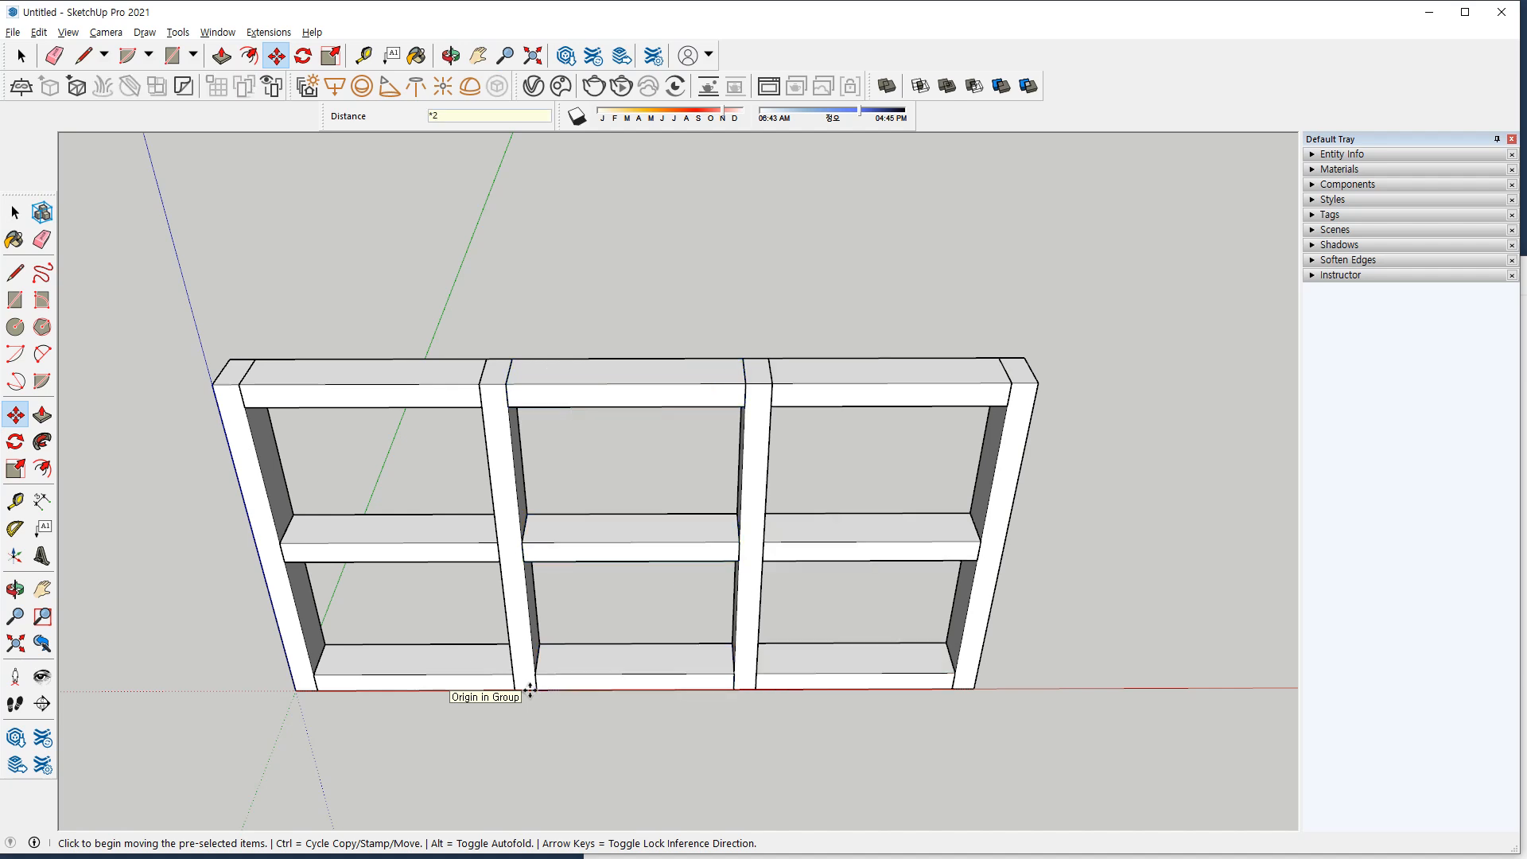
pyautogui.press('space')
pyautogui.moveTo(769, 623); pyautogui.dragTo(609, 577, button='middle')
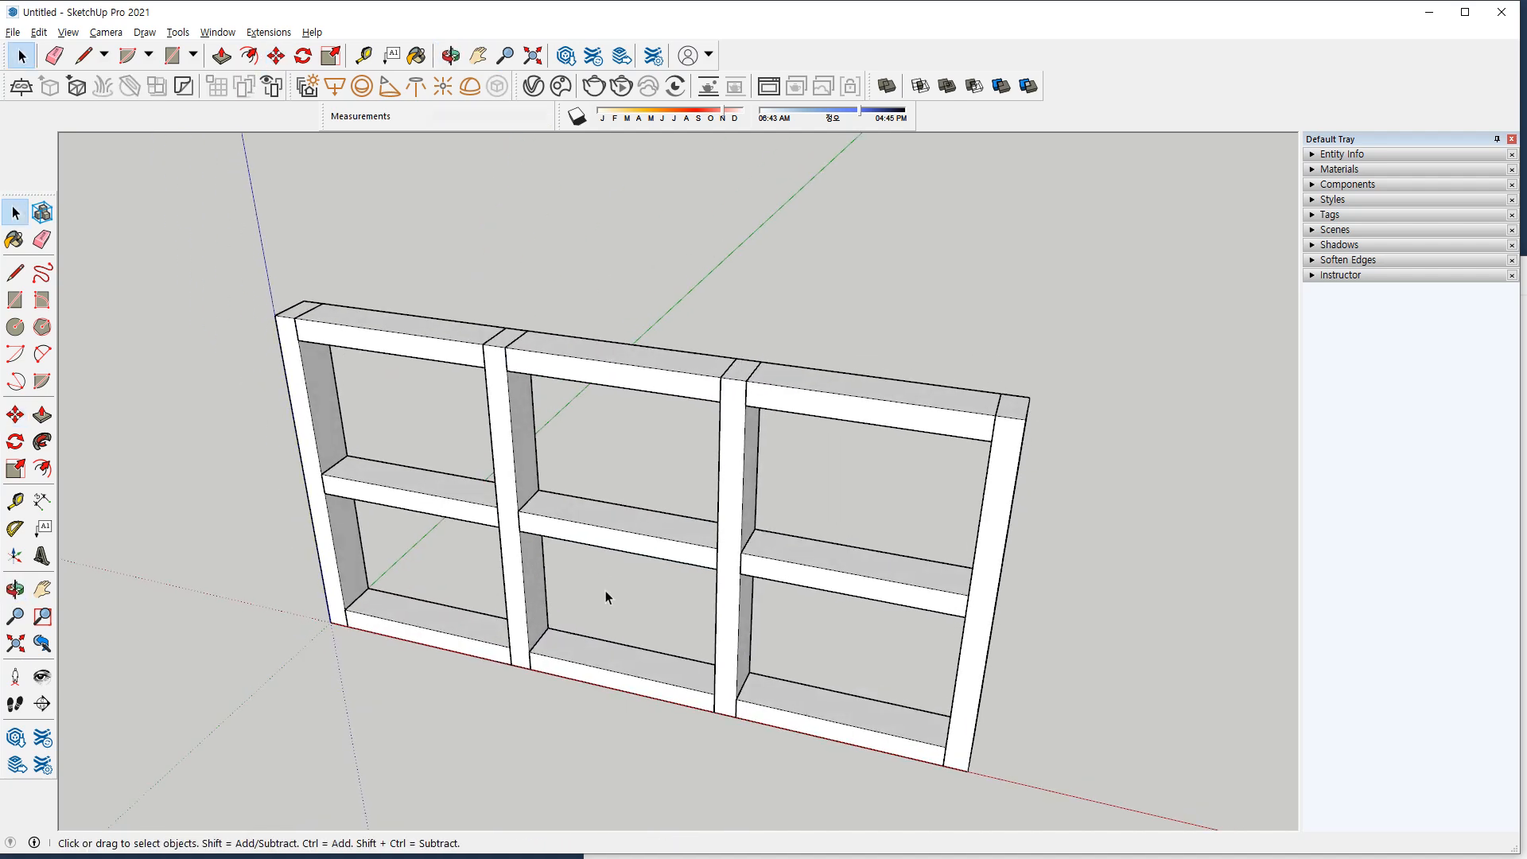
# View the four-step staircase reference drawing in the browser, return to SketchUp and clear the frame from the model.
pyautogui.hotkey('alt', 'Tab')
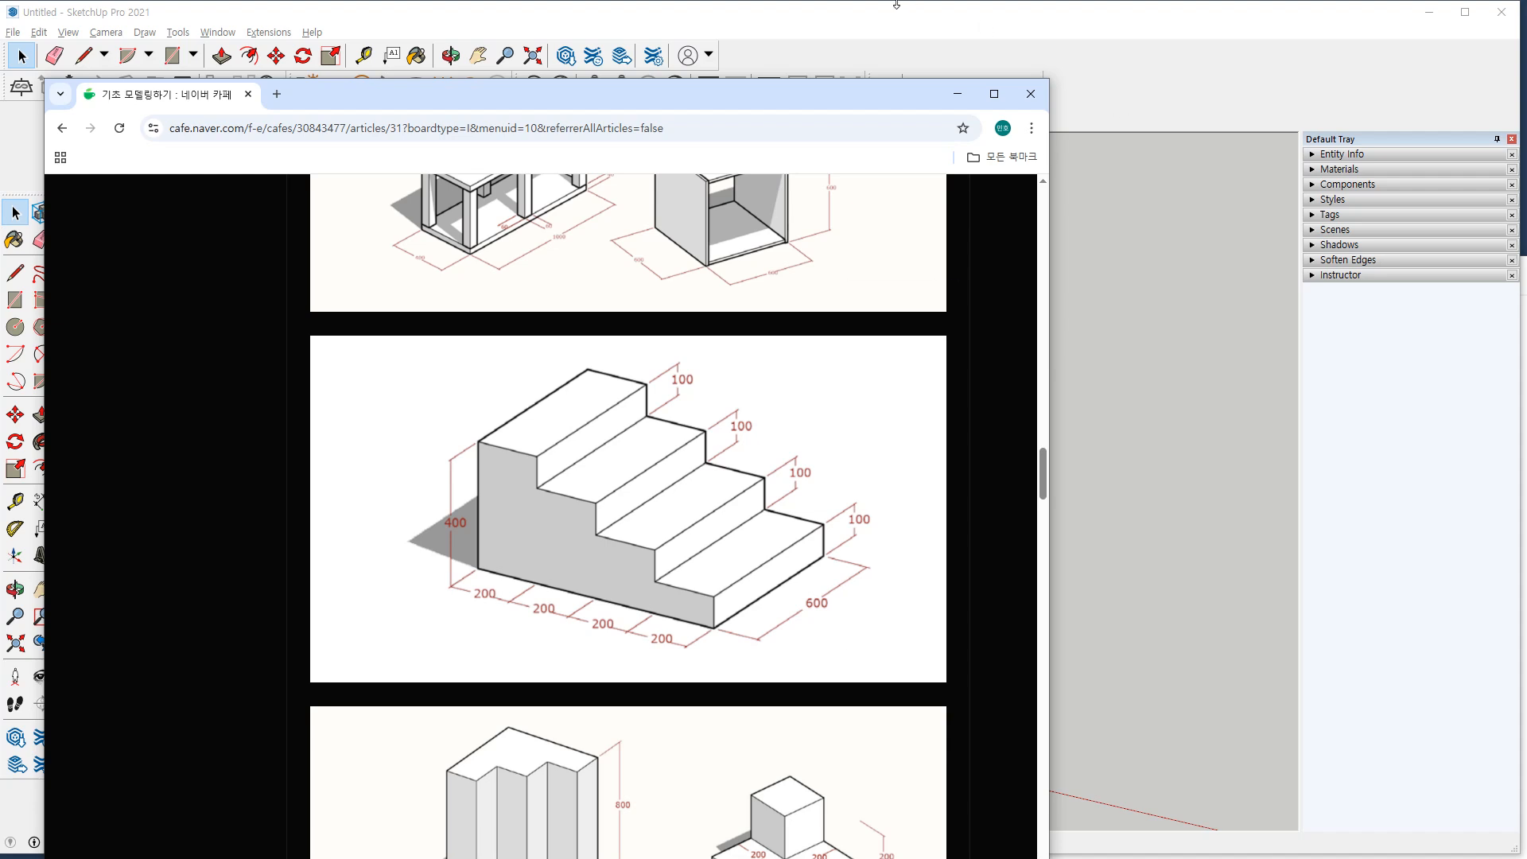
pyautogui.hotkey('alt', 'Tab')
pyautogui.click(335, 421)
pyautogui.moveTo(338, 427); pyautogui.dragTo(402, 551, button='middle')
# Draw an 800 × 600 mm rectangle on the ground starting at the origin.
pyautogui.press('r')
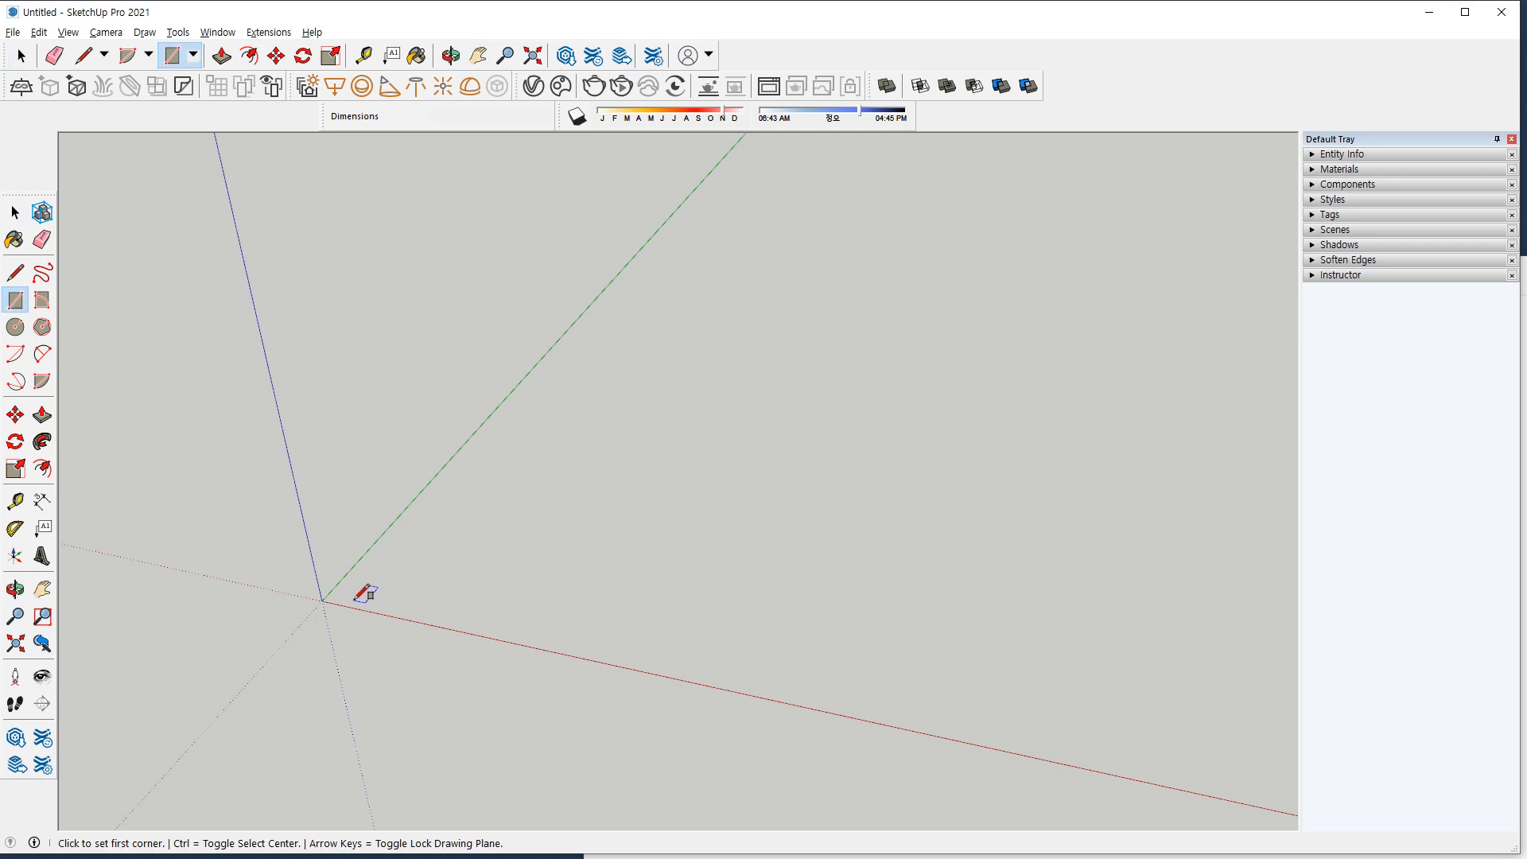
pyautogui.click(321, 600)
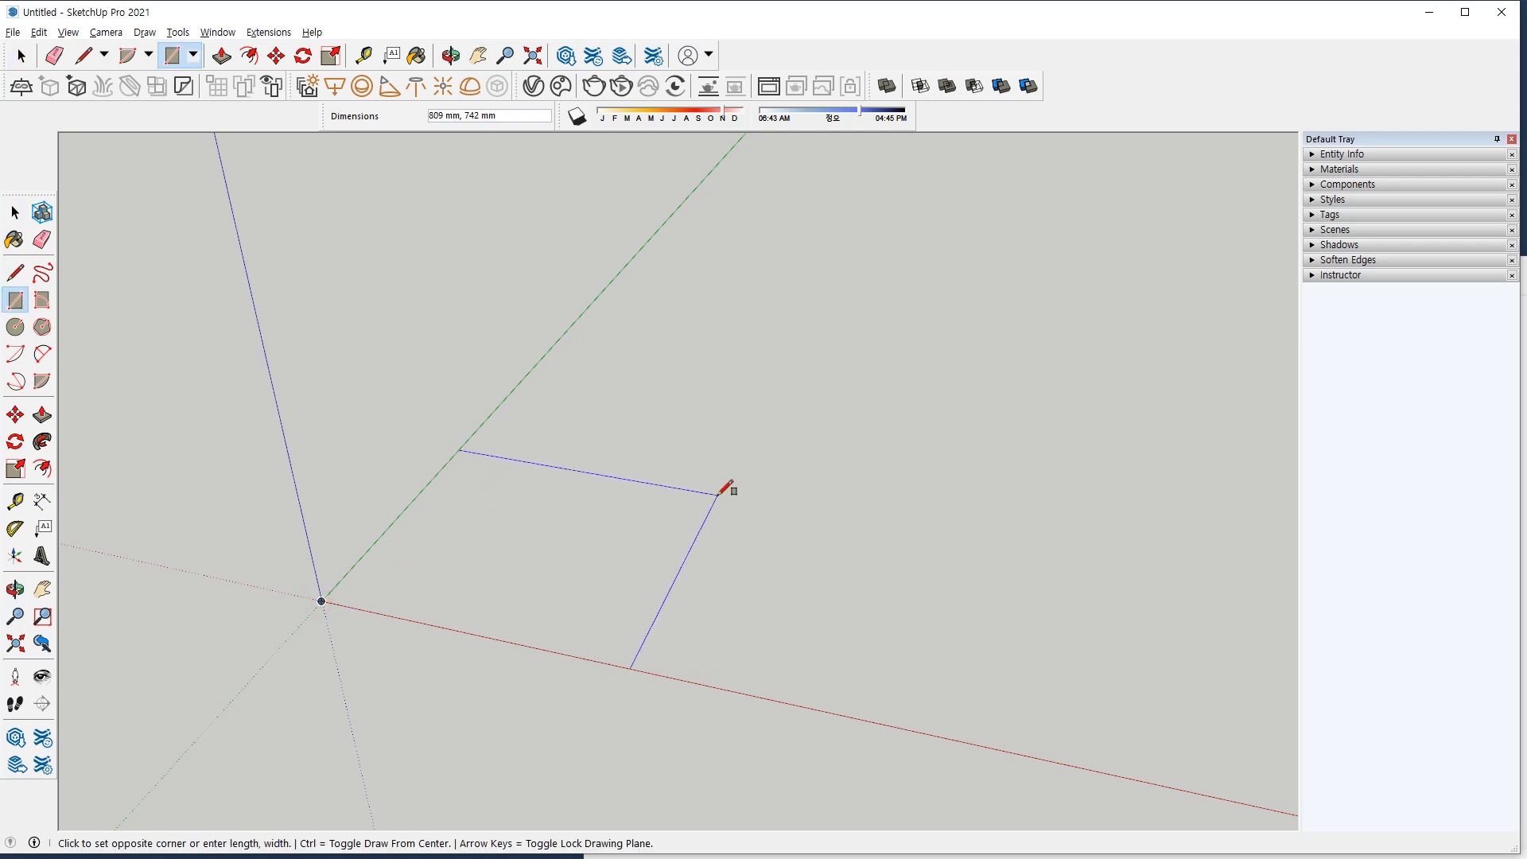
pyautogui.write('800,600')
pyautogui.press('Return')
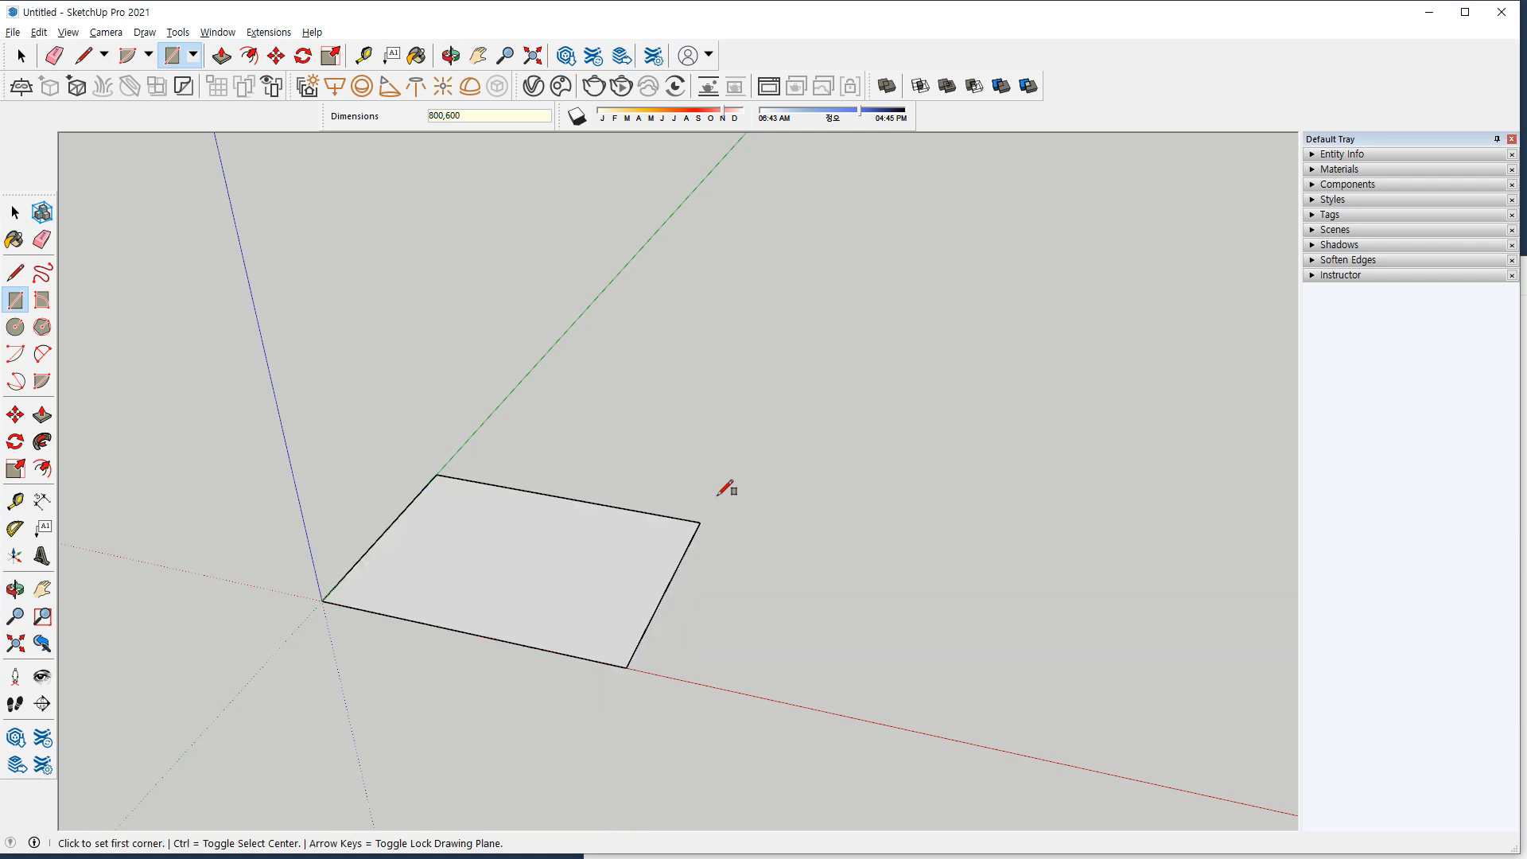
pyautogui.press('space')
pyautogui.click(391, 528)
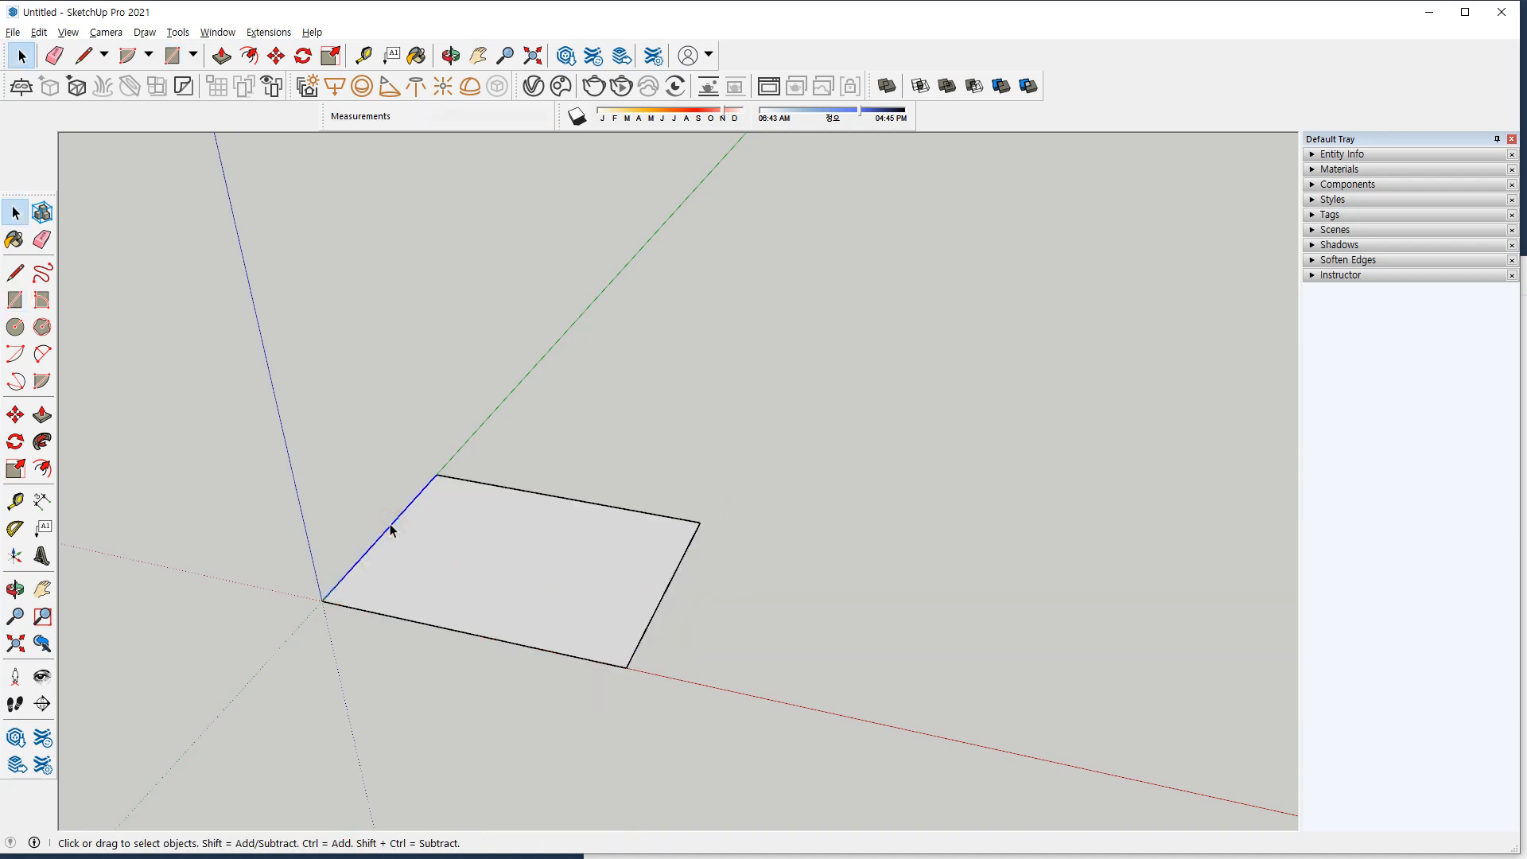
pyautogui.press('m')
pyautogui.click(325, 601)
pyautogui.press('Escape')
pyautogui.press('space')
# Push/Pull the ground rectangle up 400 mm into a solid block.
pyautogui.press('p')
pyautogui.click(506, 565)
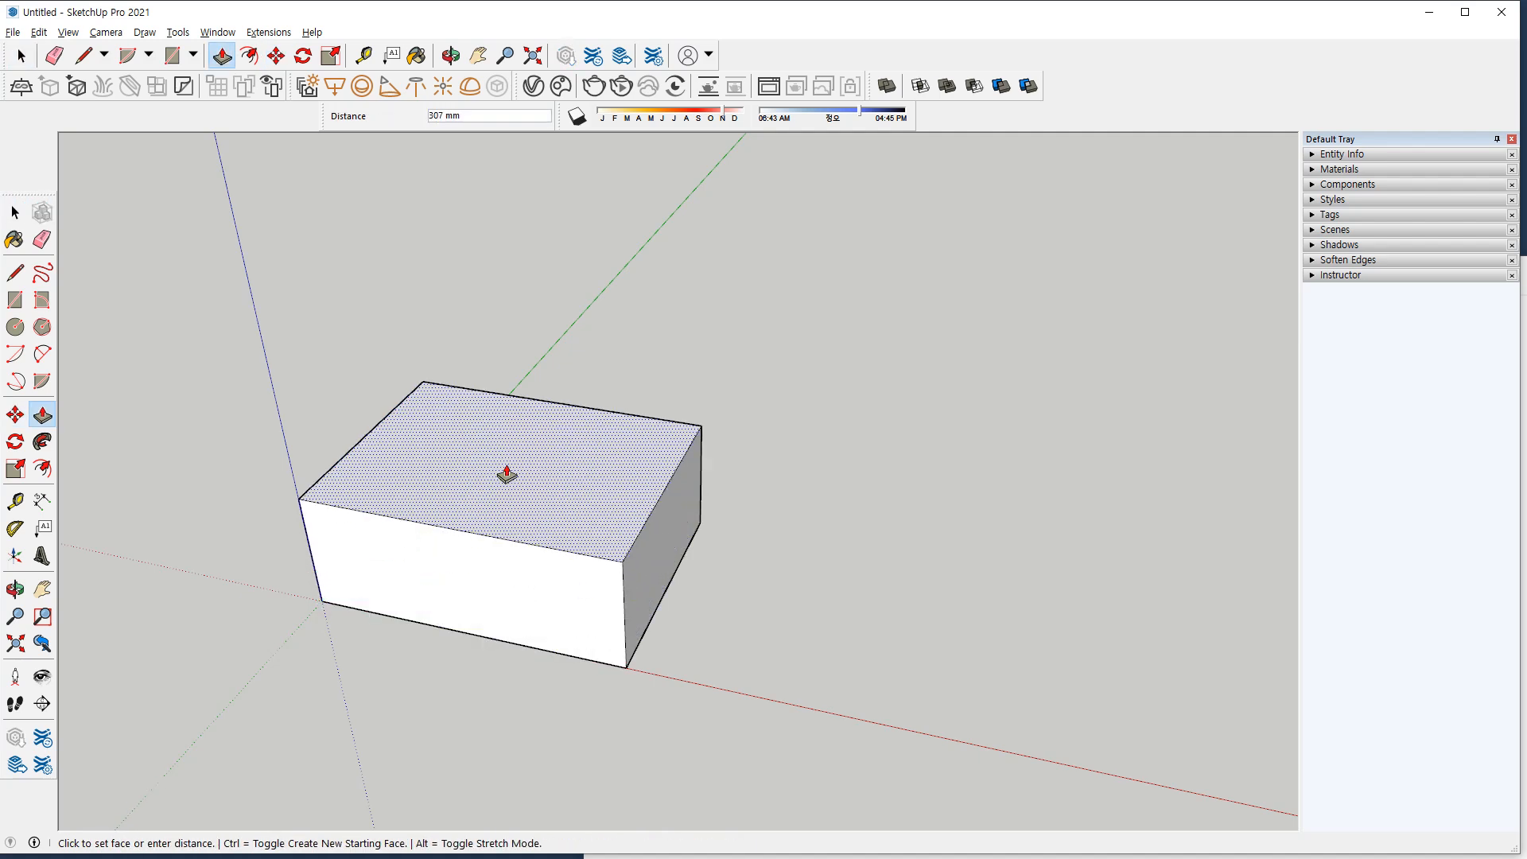
pyautogui.press('Return')
# Copy the short top edge above the origin 200 mm along the block's length and repeat it with 3x to form four strips.
pyautogui.press('space')
pyautogui.click(339, 421)
pyautogui.press('m')
pyautogui.press('ctrl')
pyautogui.click(291, 466)
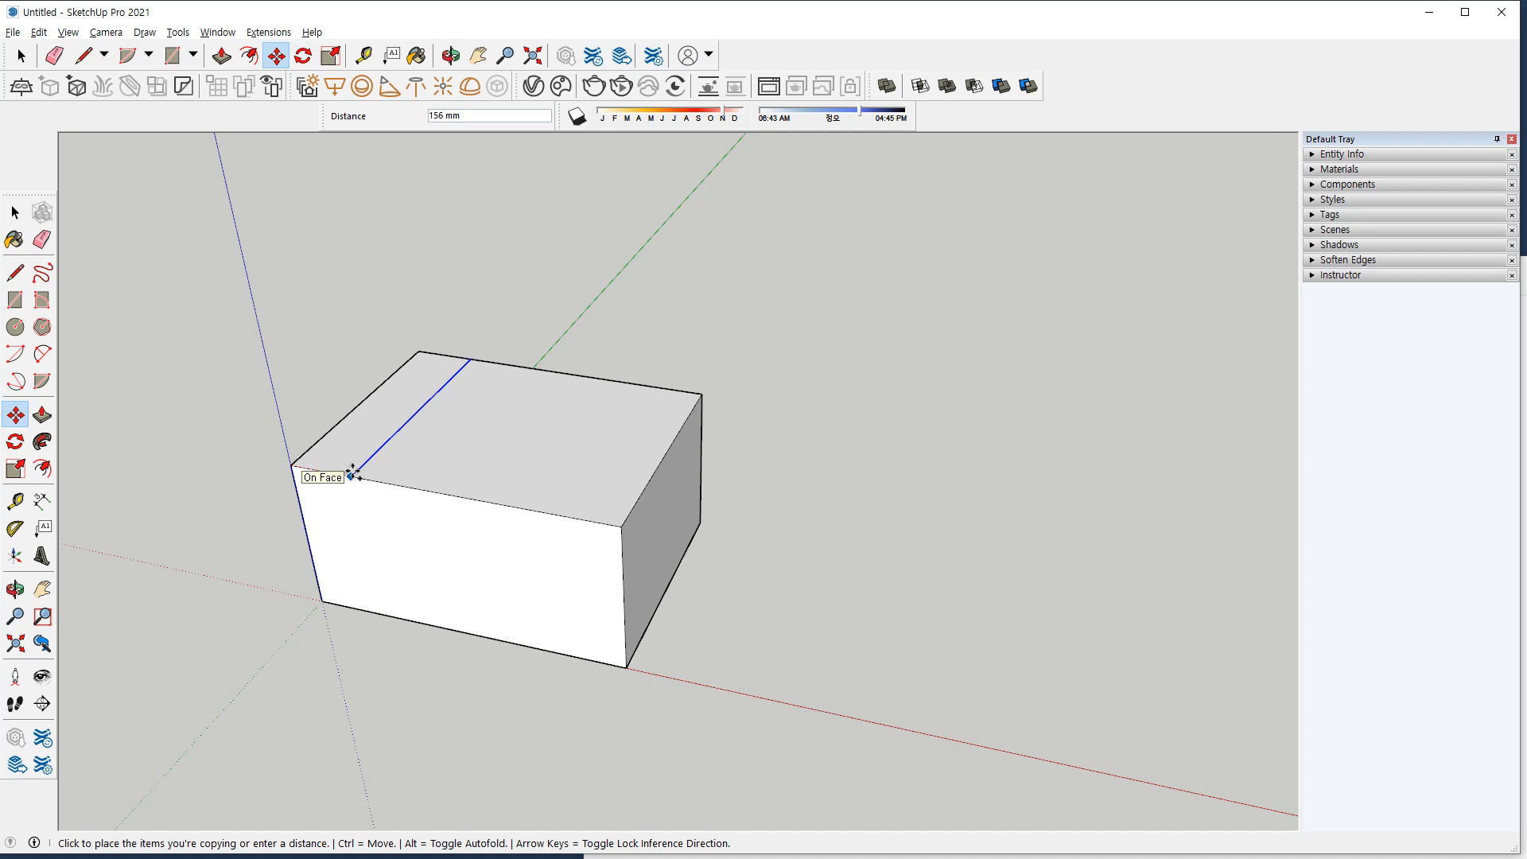
pyautogui.write('200')
pyautogui.press('Return')
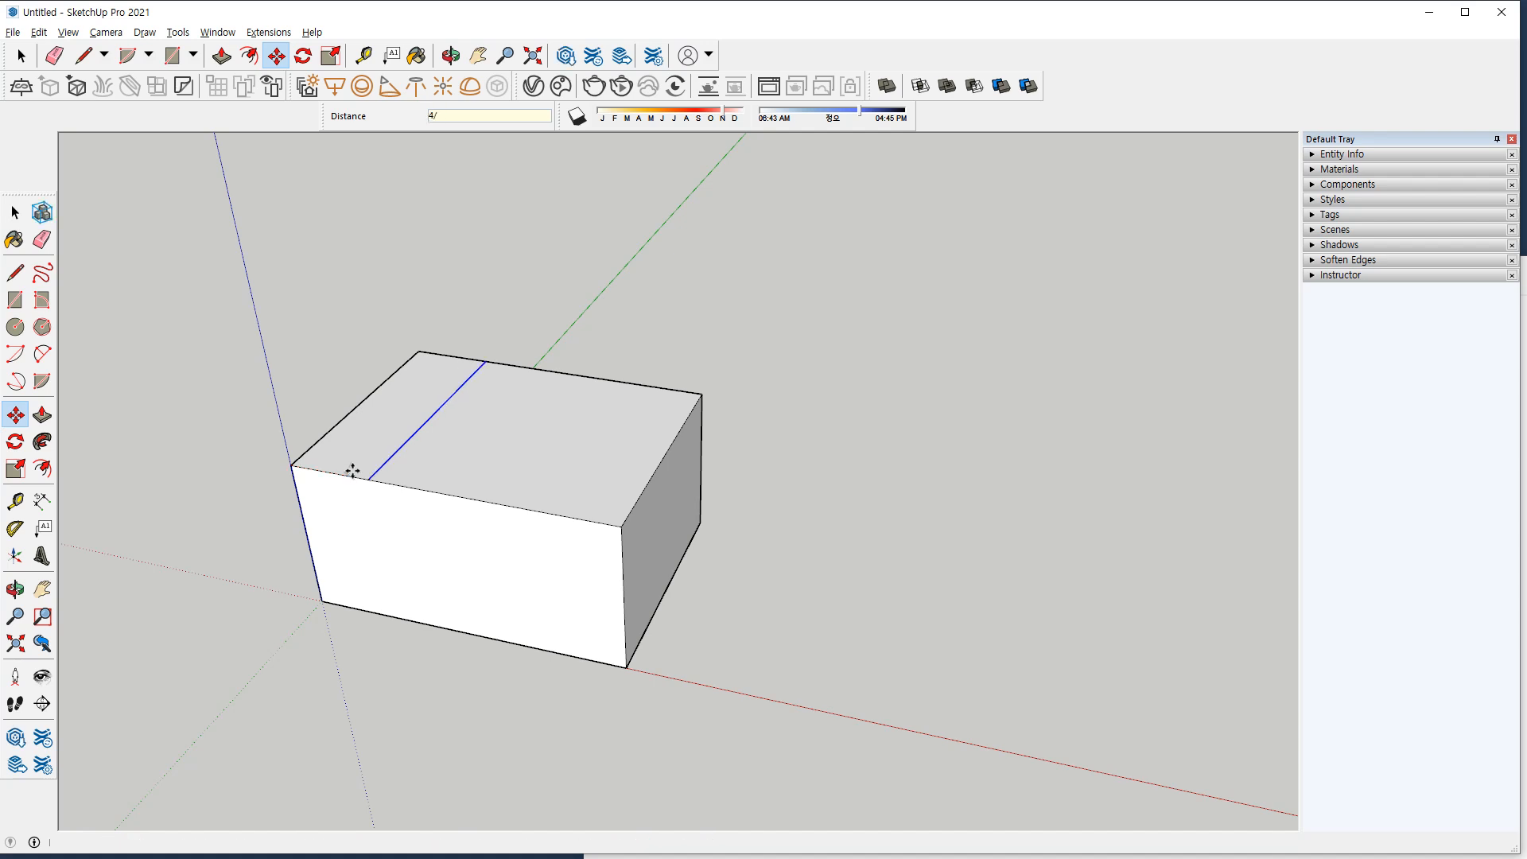
pyautogui.write('3x')
pyautogui.press('Return')
# Push the top strips down into steps: 300 mm at the far end, 200 mm for the middle one and 100 mm for the next.
pyautogui.press('p')
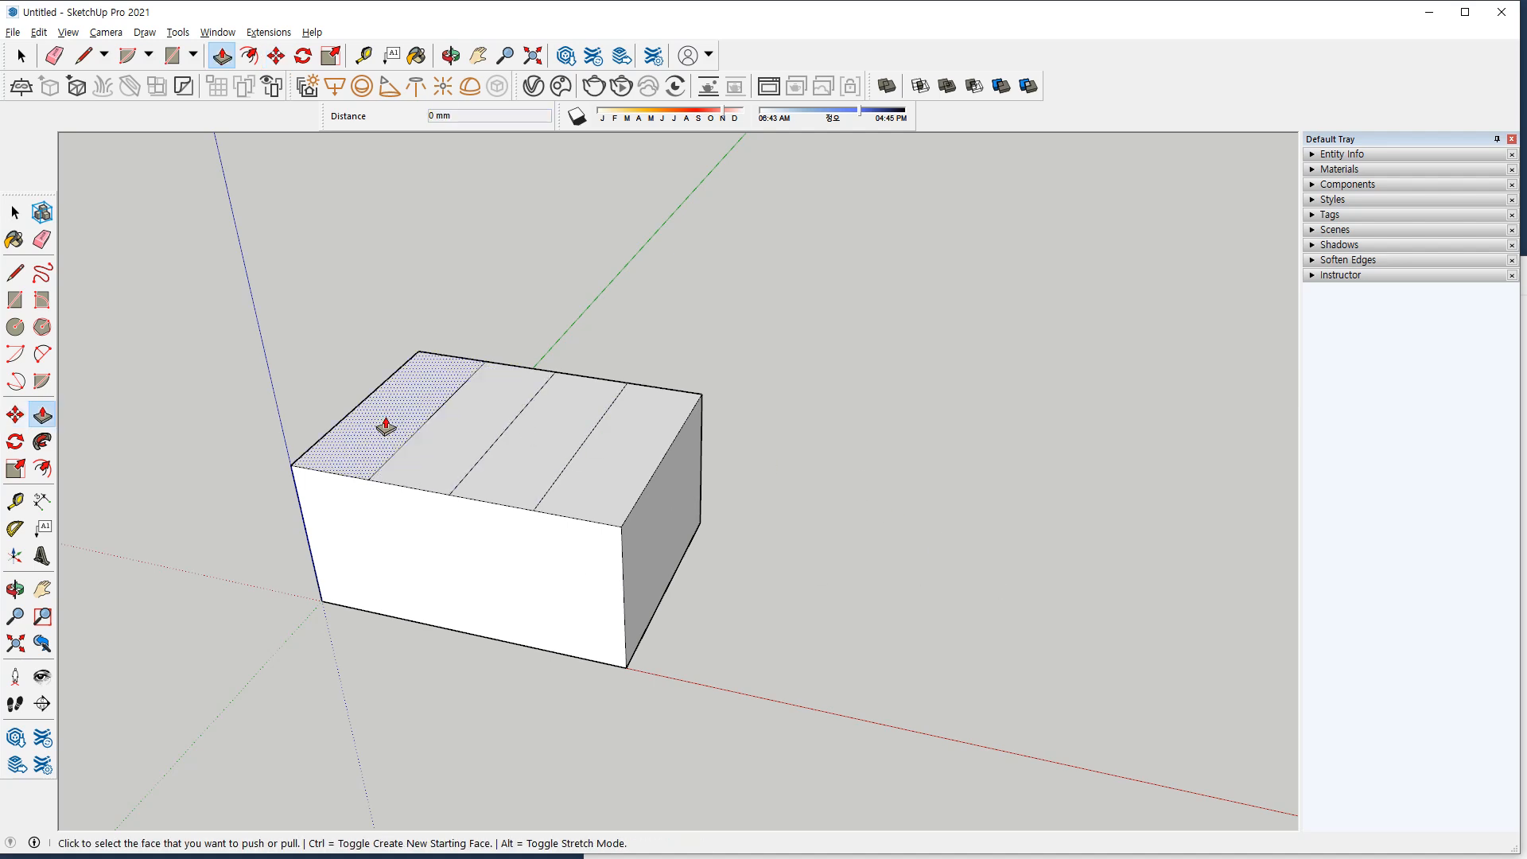
pyautogui.click(632, 487)
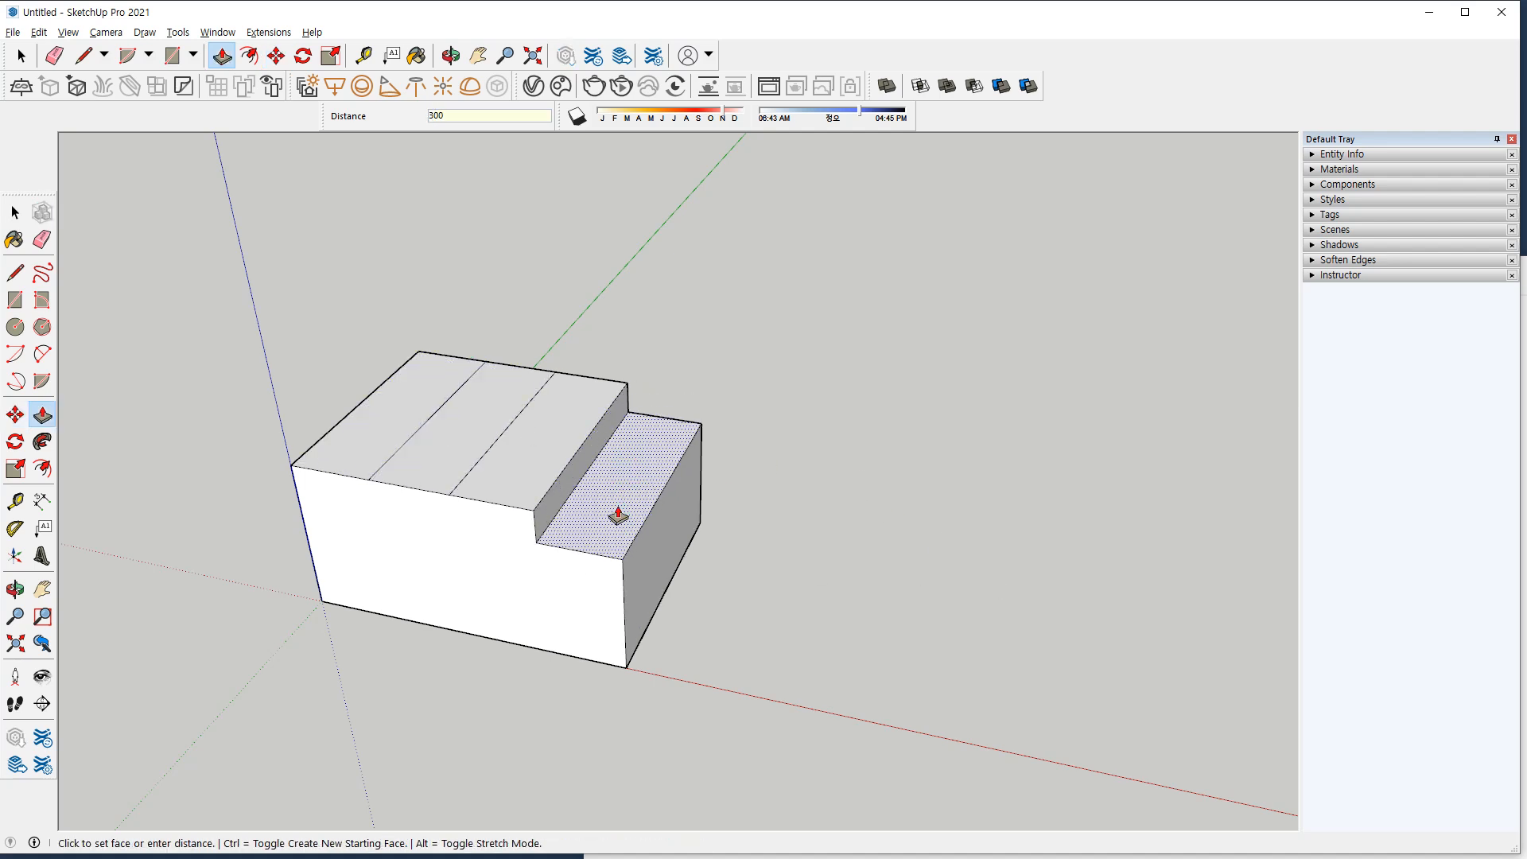
pyautogui.write('300')
pyautogui.press('Return')
pyautogui.click(562, 445)
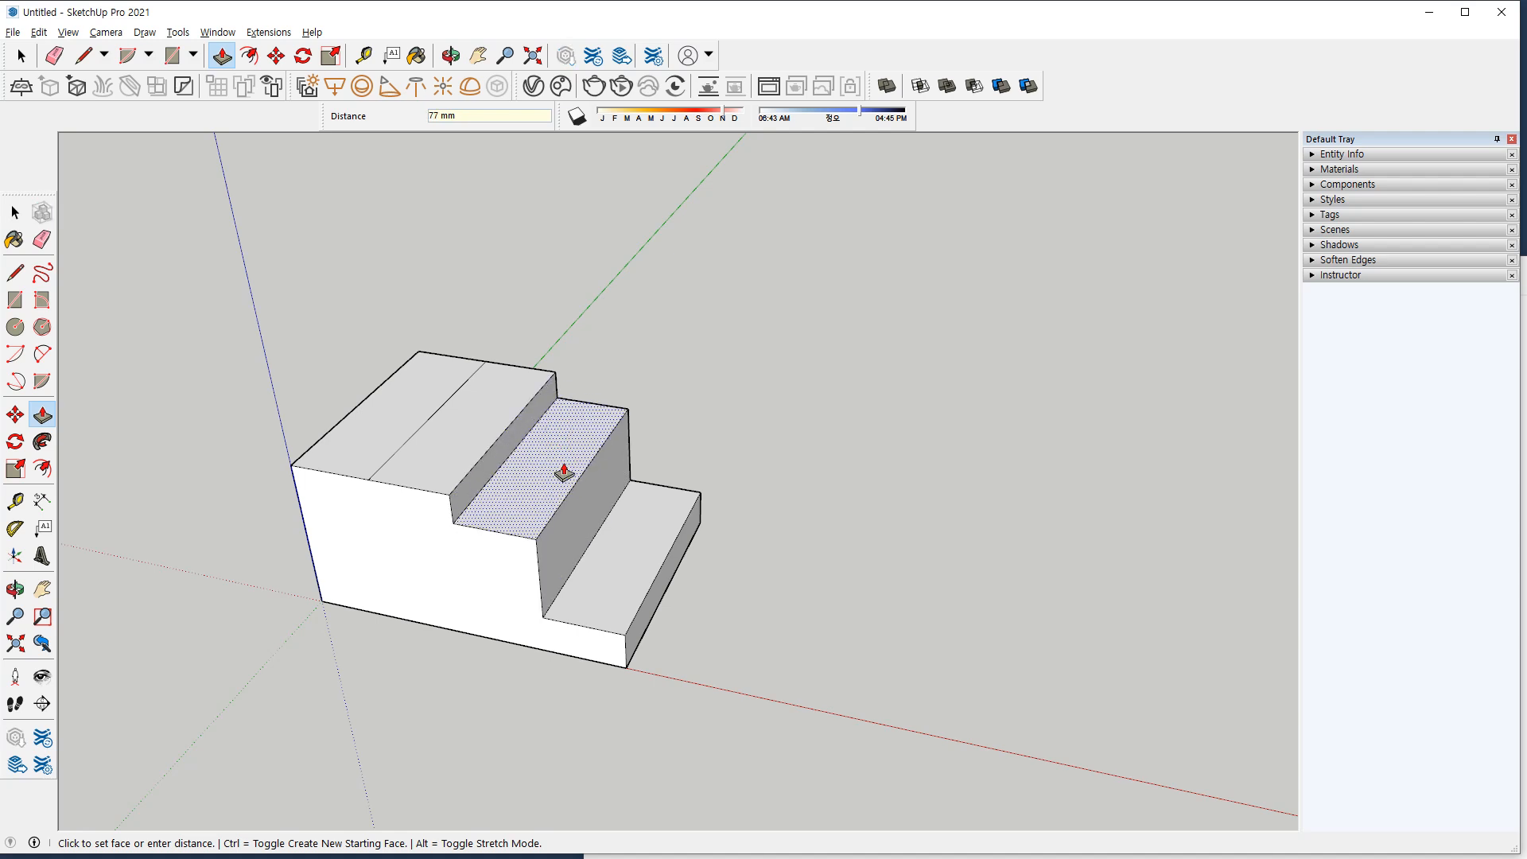
pyautogui.write('20')
pyautogui.press('Return')
pyautogui.click(493, 420)
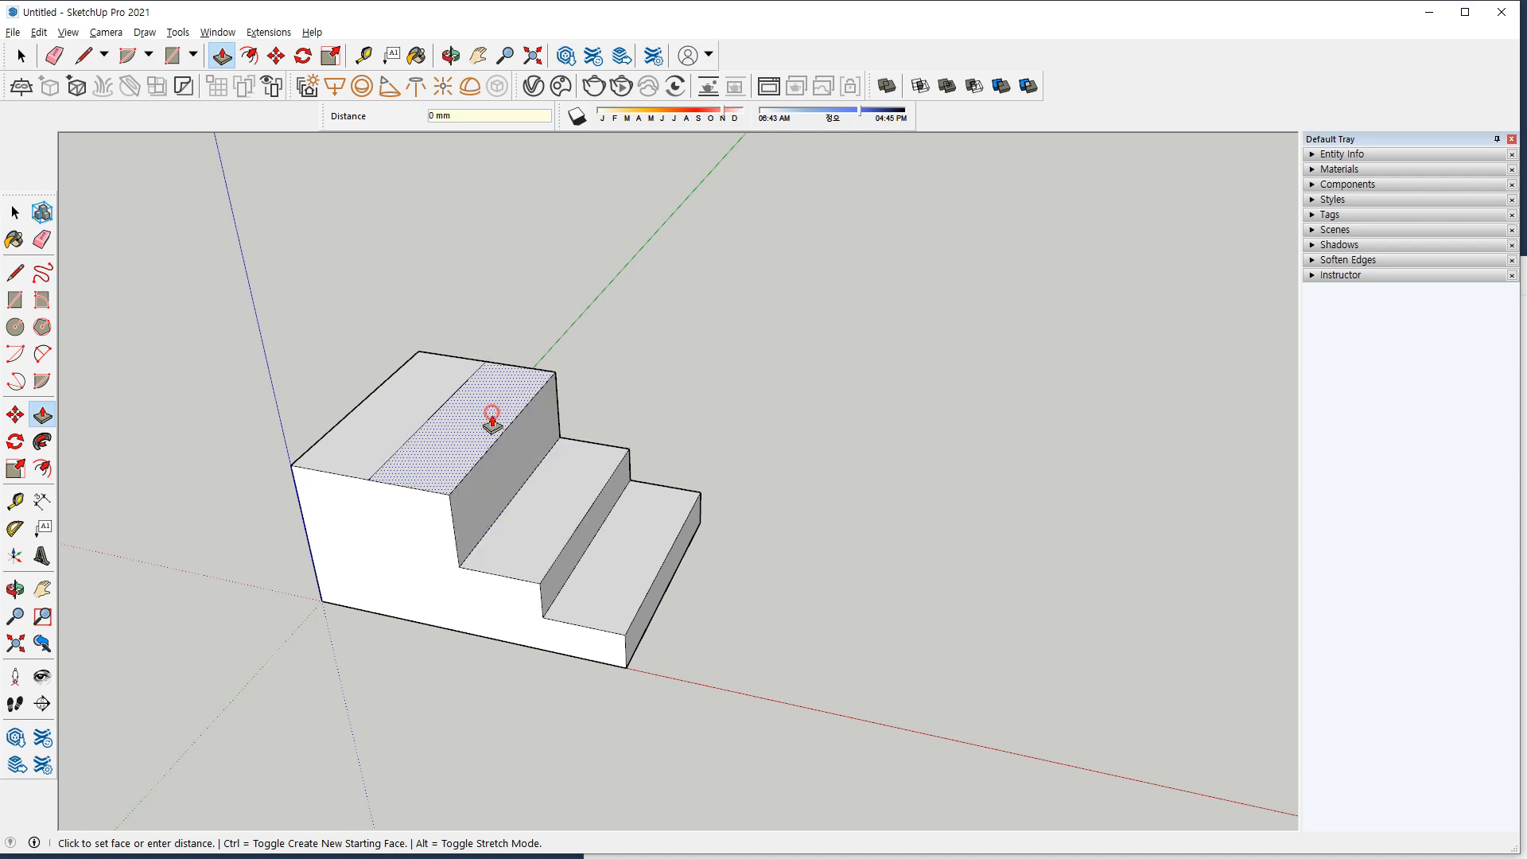
pyautogui.write('100')
pyautogui.press('Return')
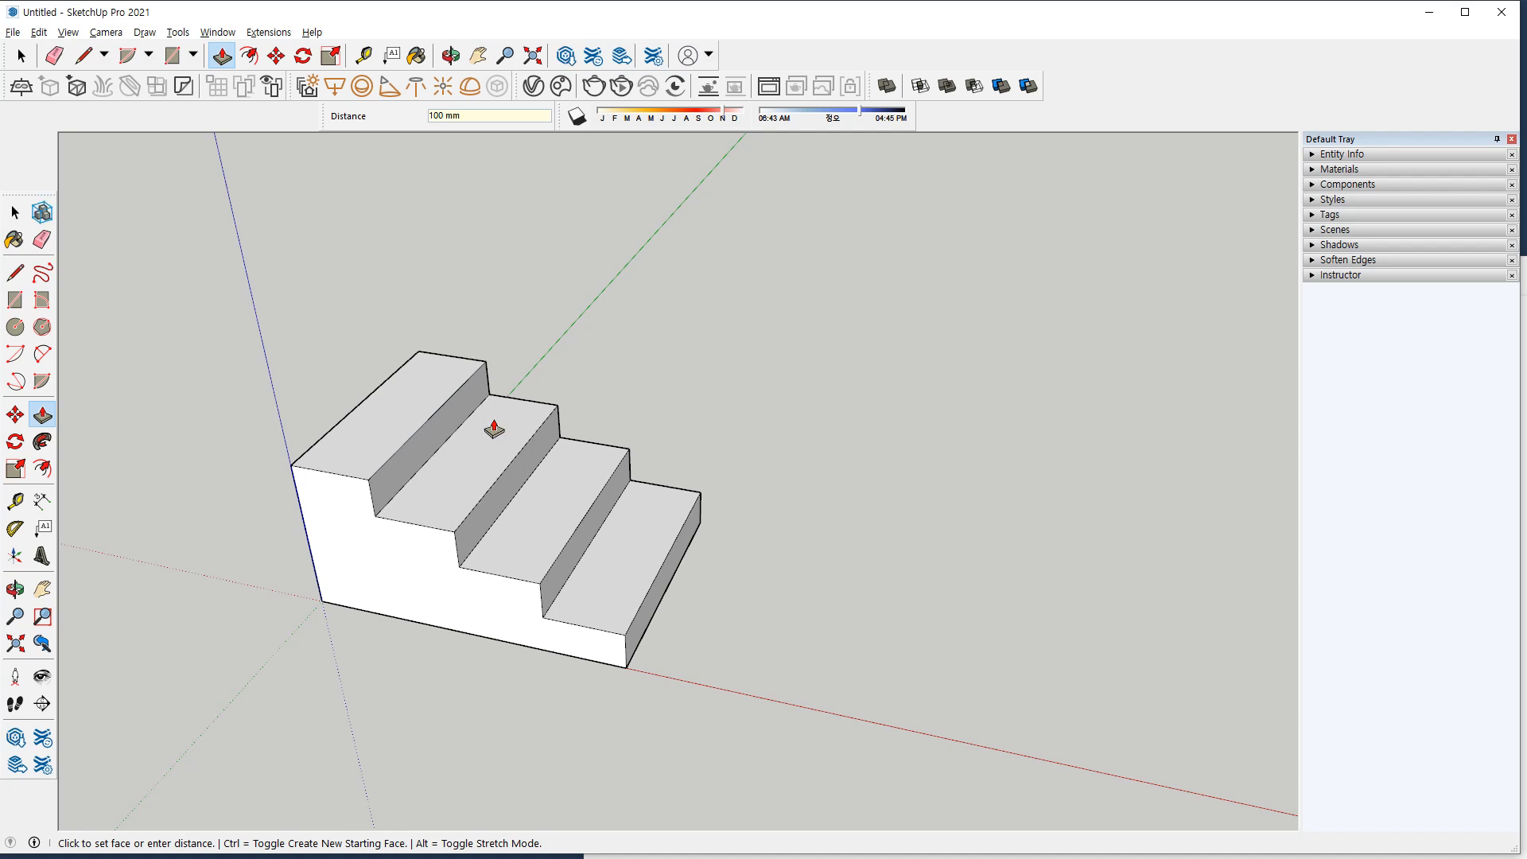
# Draw an upright 800 × 400 mm rectangle standing on the red axis beyond the finished stair.
pyautogui.moveTo(733, 668); pyautogui.dragTo(714, 682, button='middle')
pyautogui.press('r')
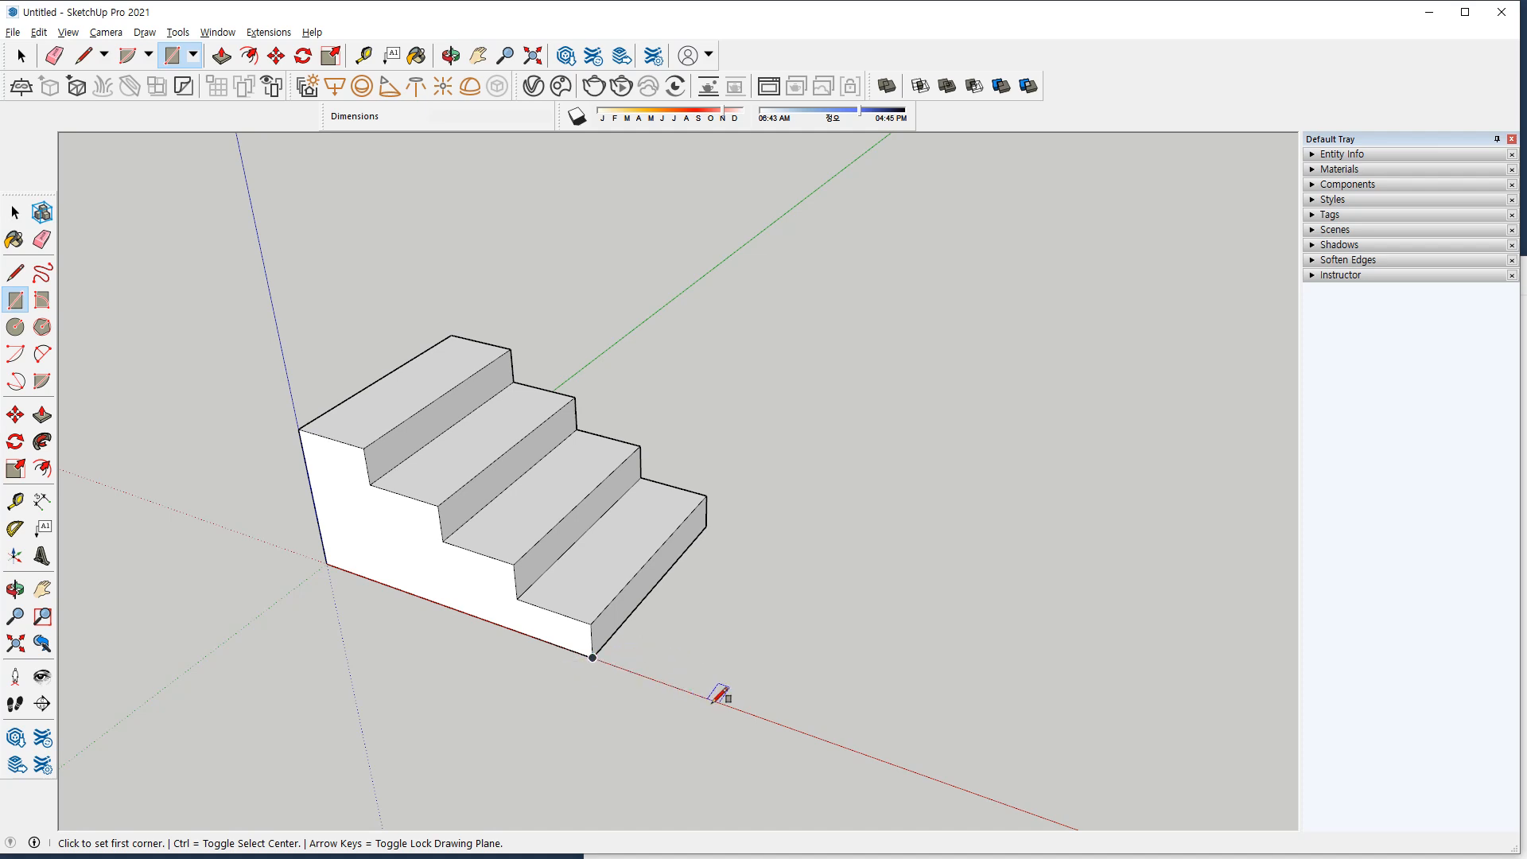
pyautogui.click(765, 718)
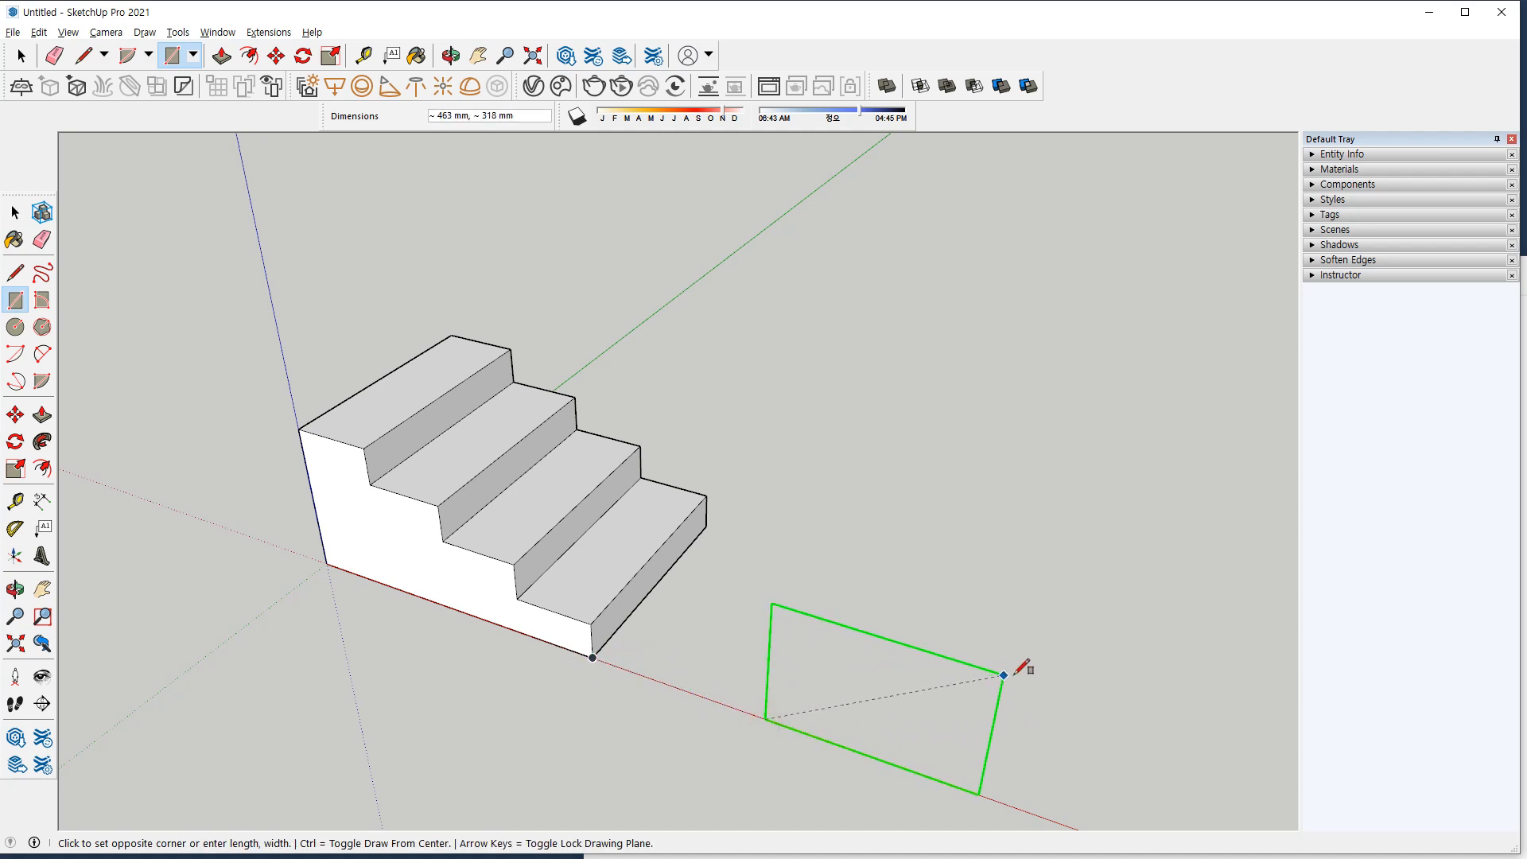
pyautogui.write('8')
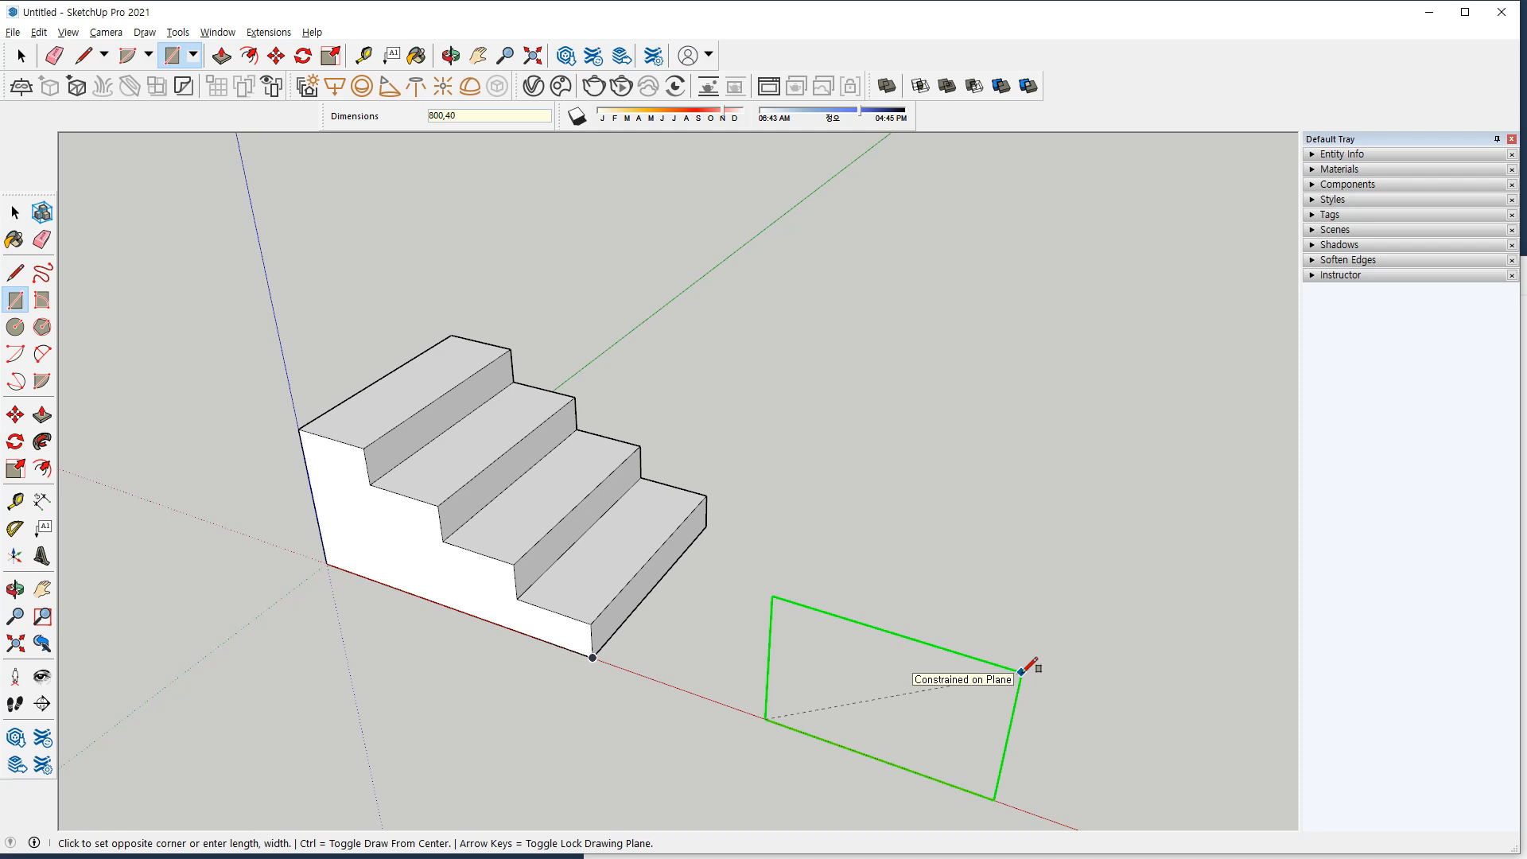
pyautogui.write('00,40')
pyautogui.press('Return')
pyautogui.moveTo(1029, 657); pyautogui.dragTo(631, 387, button='middle')
# Copy the upright rectangle's vertical edge nearest the stair 200 mm along the base and repeat the copy with *3.
pyautogui.press('space')
pyautogui.press('t')
pyautogui.press('space')
pyautogui.click(549, 426)
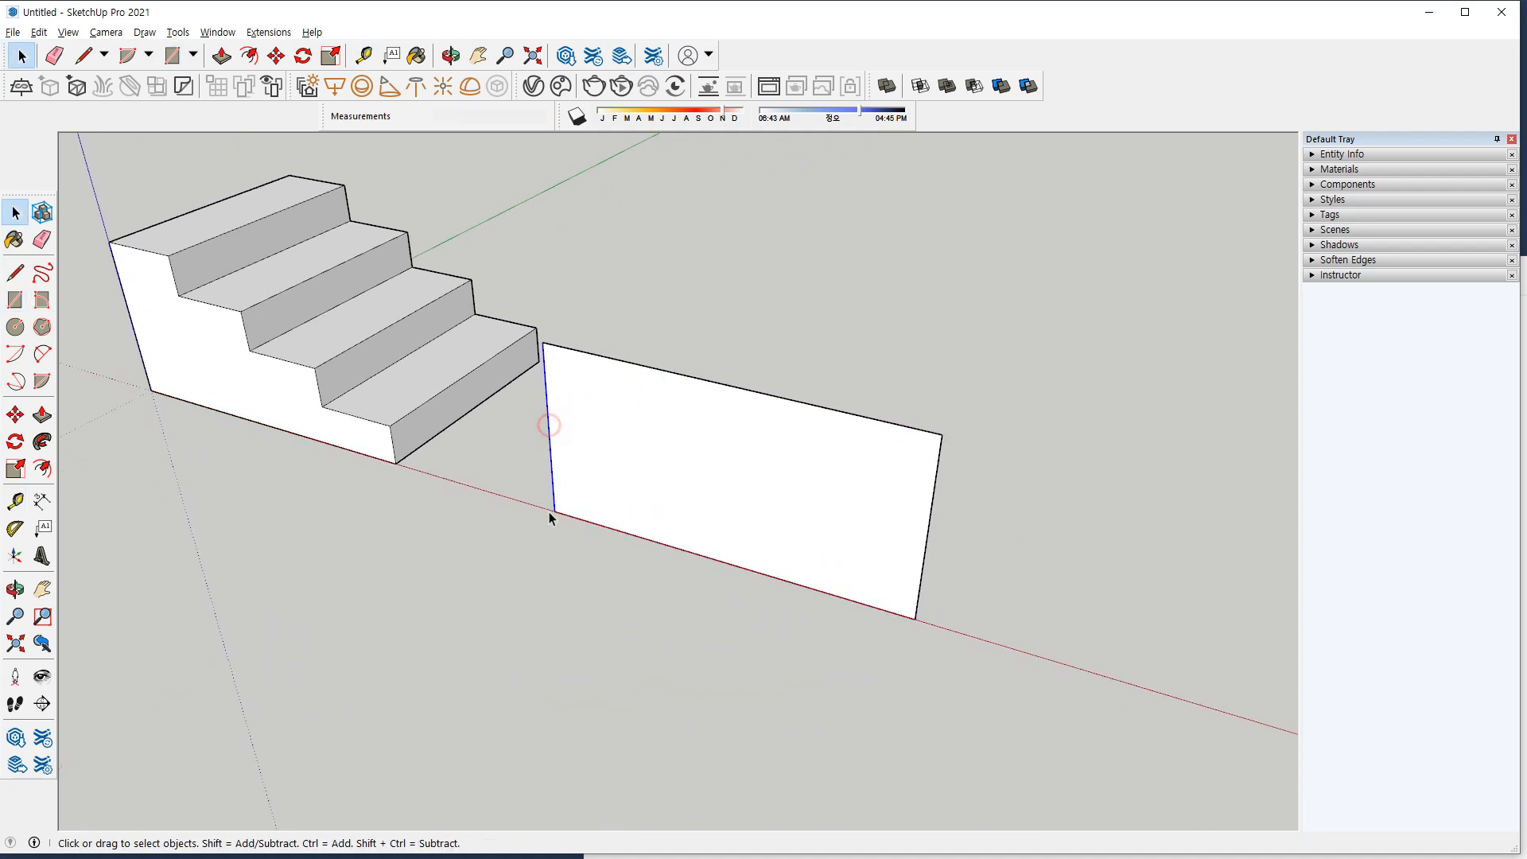
pyautogui.press('m')
pyautogui.press('ctrl')
pyautogui.click(554, 512)
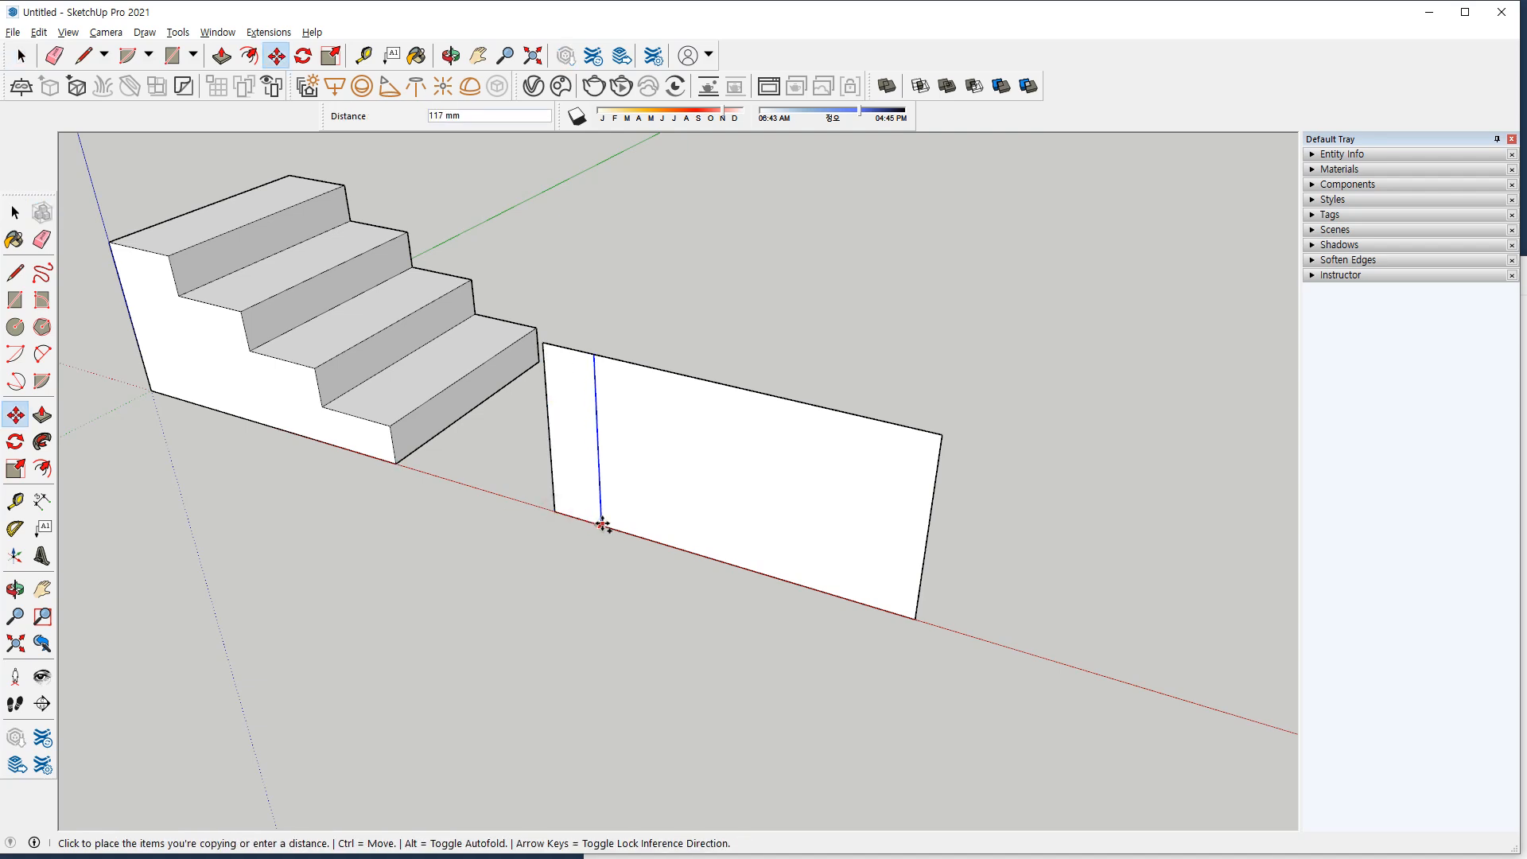
pyautogui.write('200')
pyautogui.press('Return')
pyautogui.write('*3')
pyautogui.press('Return')
pyautogui.press('space')
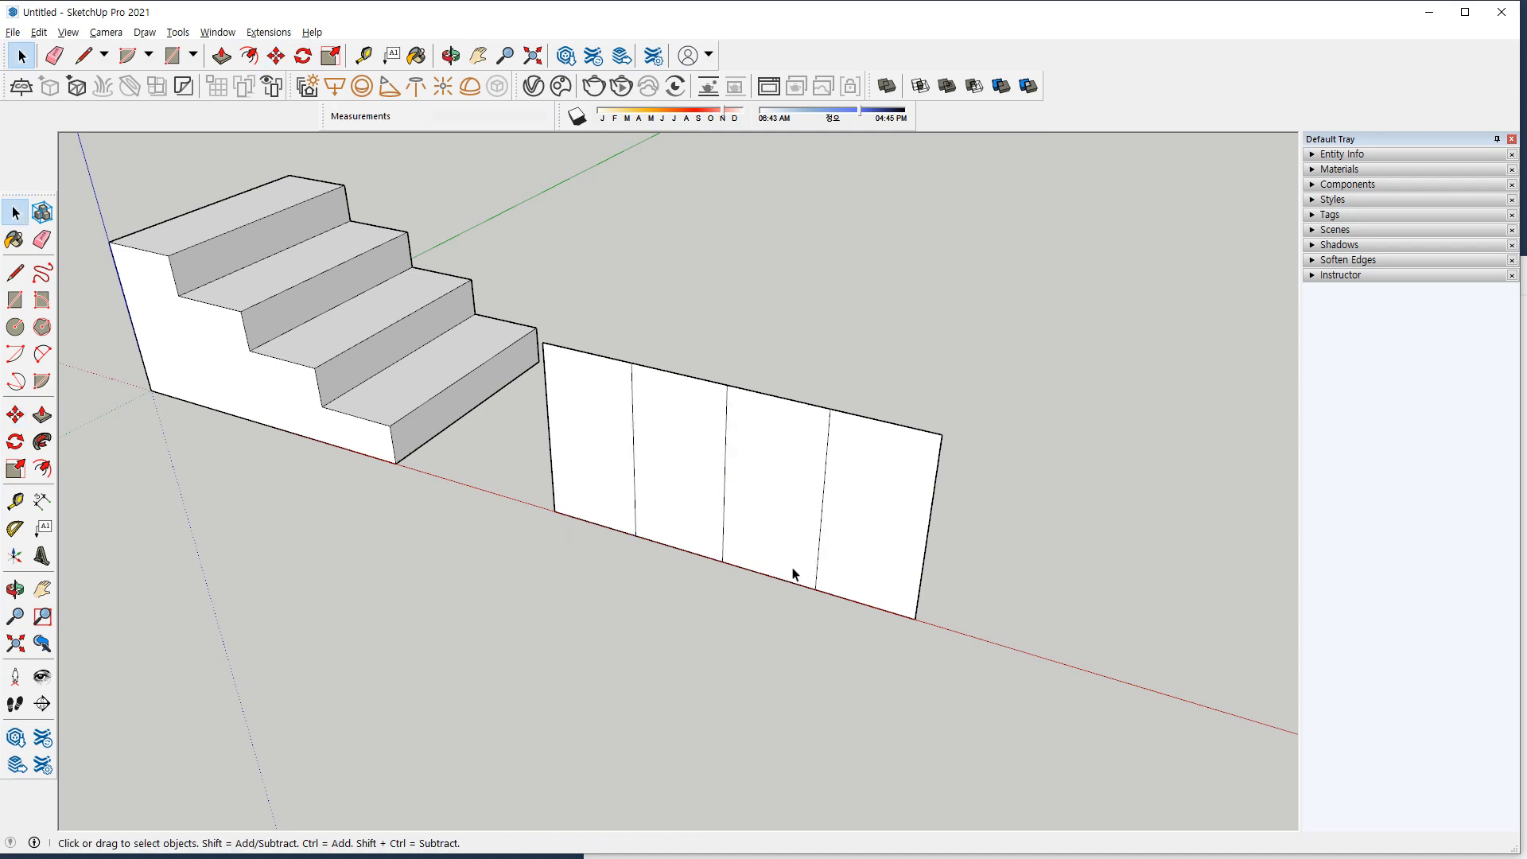
# Copy the top edges of the three sections farthest from the stair down to the base and divide the height with /4.
pyautogui.keyDown('ctrl'); pyautogui.click(885, 426); pyautogui.keyUp('ctrl')
pyautogui.keyDown('ctrl'); pyautogui.click(810, 407); pyautogui.keyUp('ctrl')
pyautogui.keyDown('ctrl'); pyautogui.click(694, 386); pyautogui.keyUp('ctrl')
pyautogui.keyDown('ctrl'); pyautogui.click(699, 375); pyautogui.keyUp('ctrl')
pyautogui.keyDown('shift'); pyautogui.click(697, 467); pyautogui.keyUp('shift')
pyautogui.press('m')
pyautogui.click(940, 436)
pyautogui.press('ctrl')
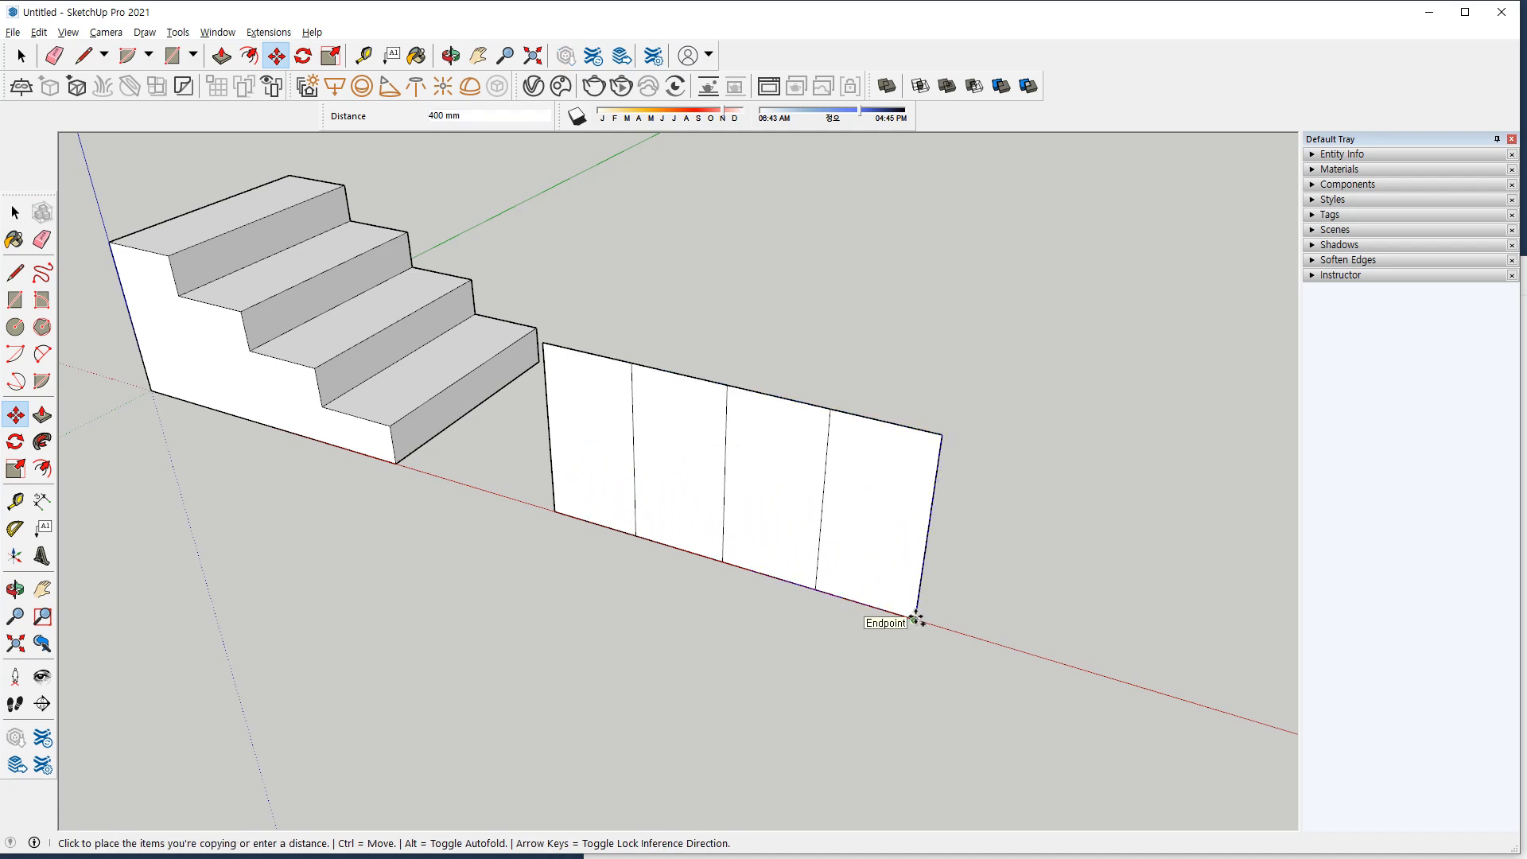
pyautogui.click(915, 619)
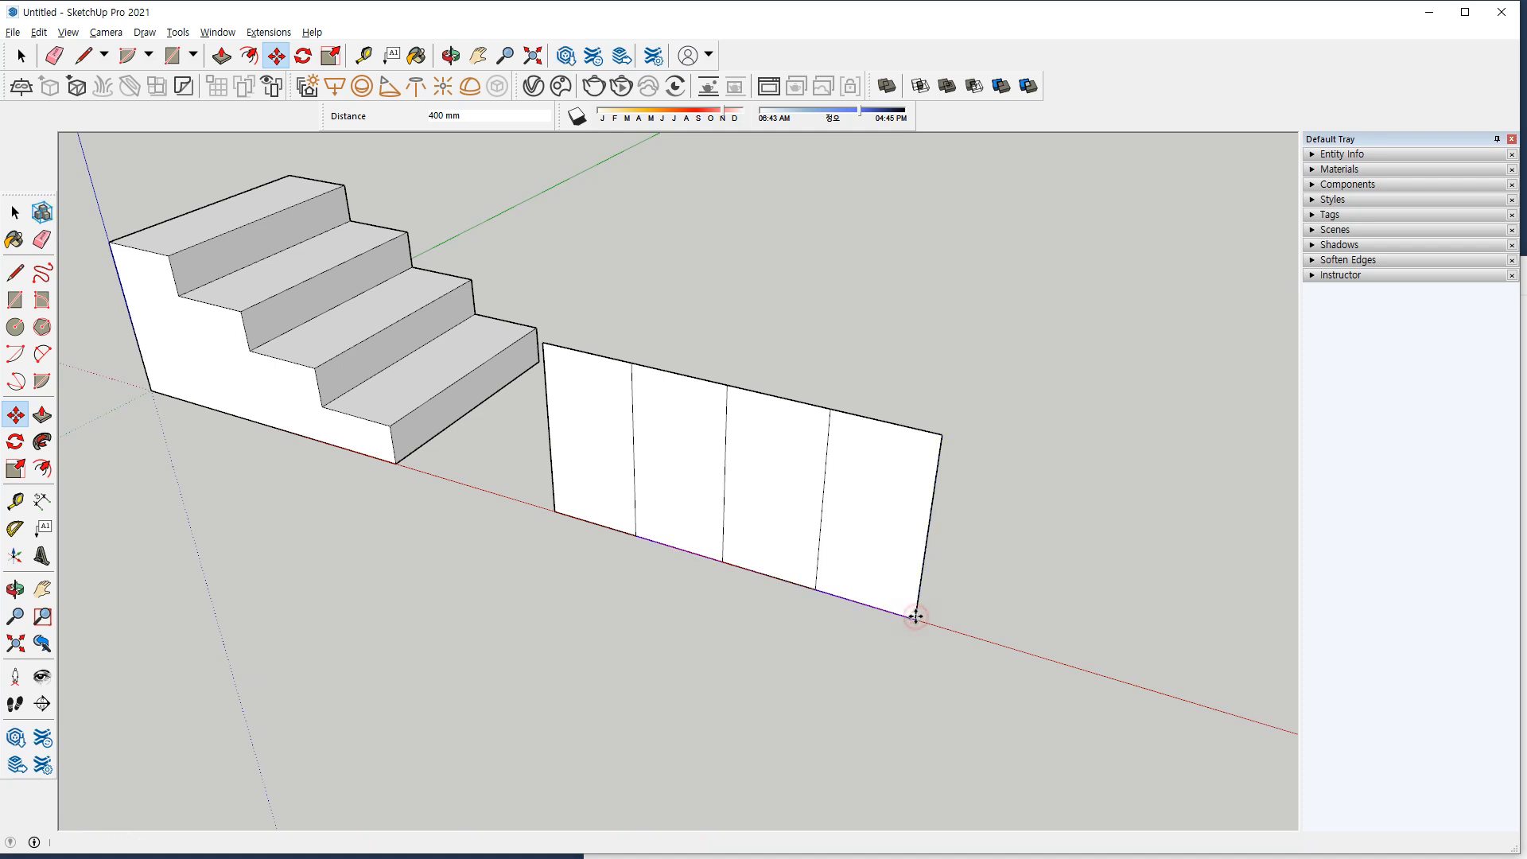
pyautogui.write('/4')
pyautogui.press('Return')
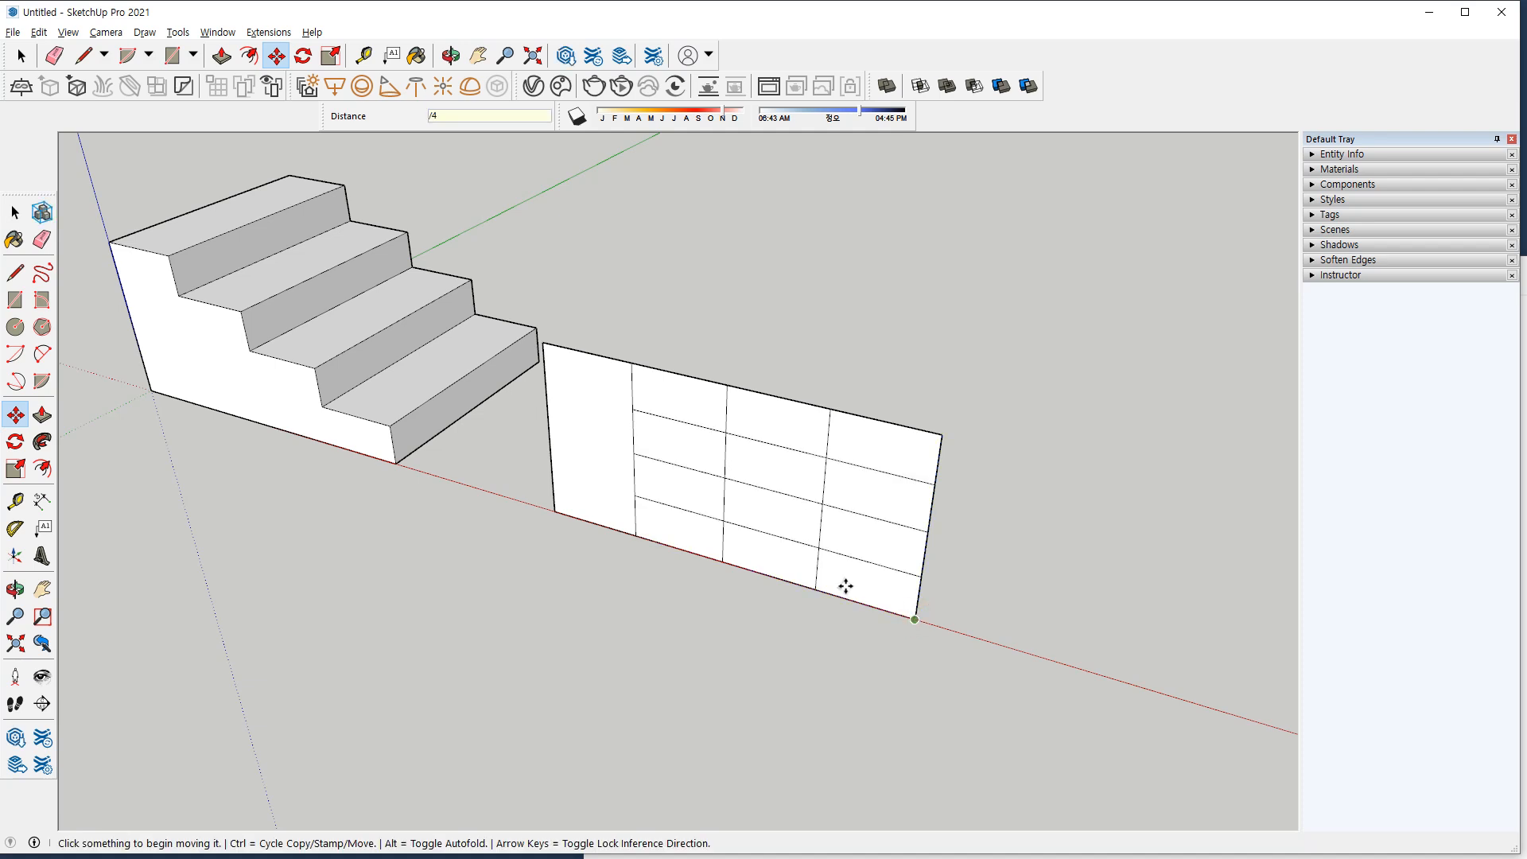
# Erase the grid lines above and inside the stepped outline, leaving a single four-step stair profile.
pyautogui.press('e')
pyautogui.moveTo(669, 365); pyautogui.dragTo(947, 442)
pyautogui.moveTo(784, 443)
pyautogui.mouseDown()
pyautogui.moveTo(951, 502)
pyautogui.moveTo(889, 523)
pyautogui.moveTo(938, 547)
pyautogui.moveTo(876, 438)
pyautogui.mouseUp()
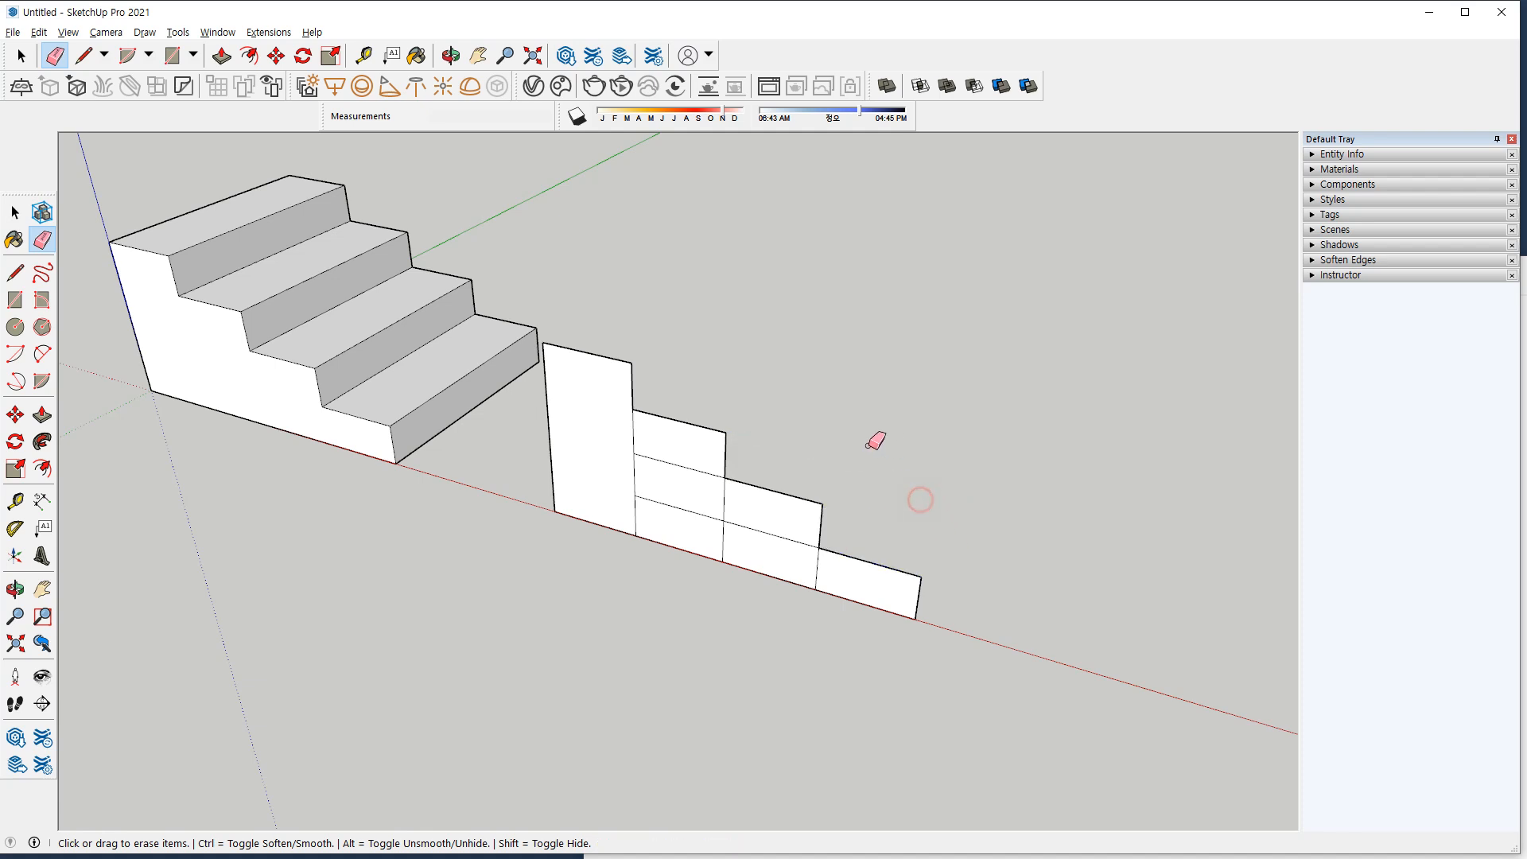
pyautogui.moveTo(833, 572); pyautogui.dragTo(633, 508)
pyautogui.moveTo(747, 538)
pyautogui.mouseDown()
pyautogui.moveTo(625, 469)
pyautogui.moveTo(670, 502)
pyautogui.moveTo(634, 428)
pyautogui.mouseUp()
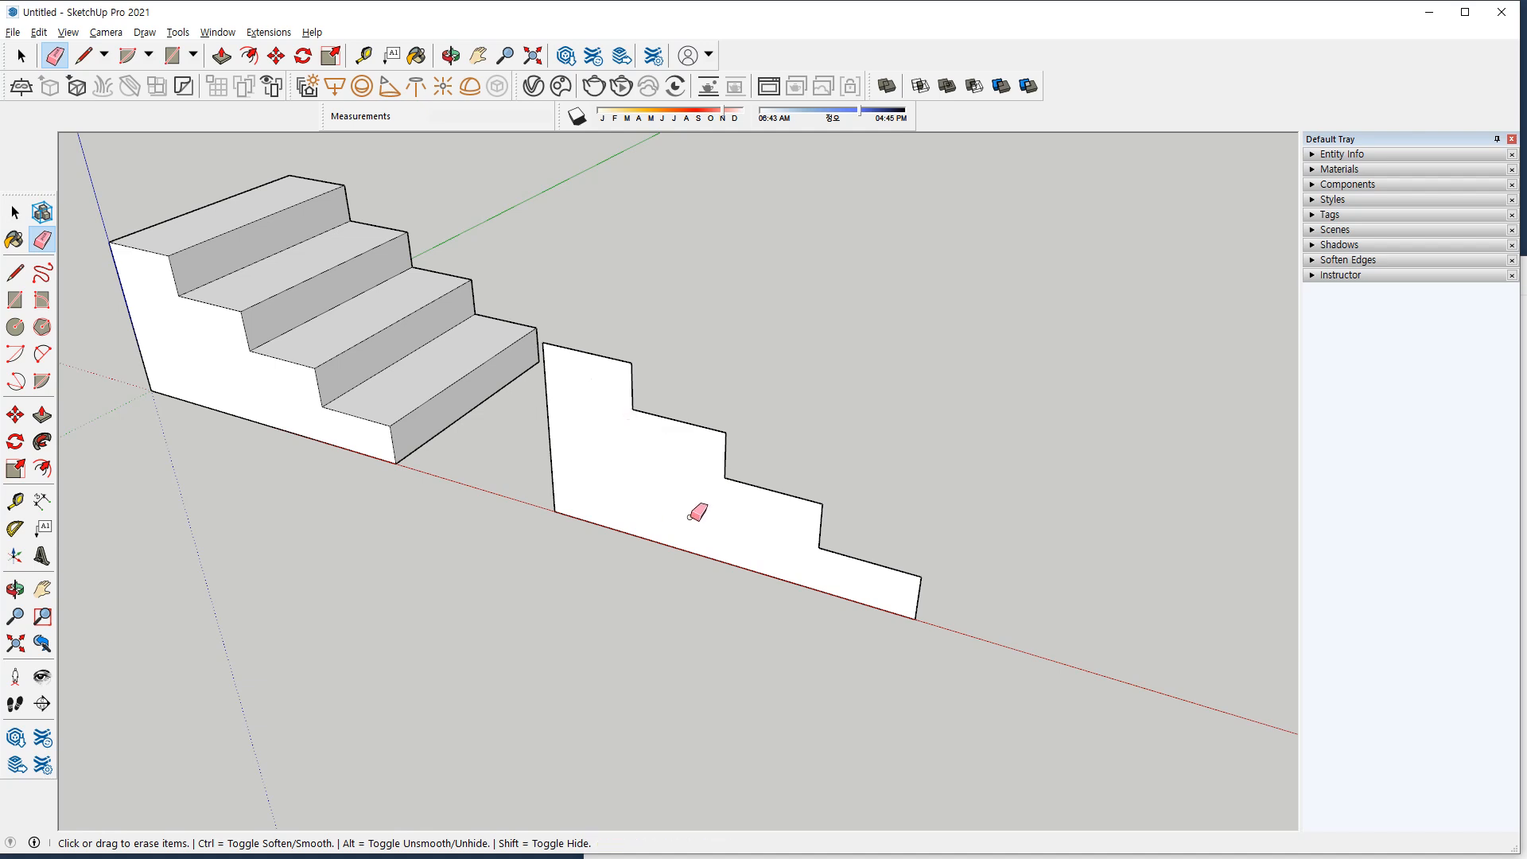
# Push/Pull the stair profile 600 mm to make the second staircase.
pyautogui.press('p')
pyautogui.click(662, 498)
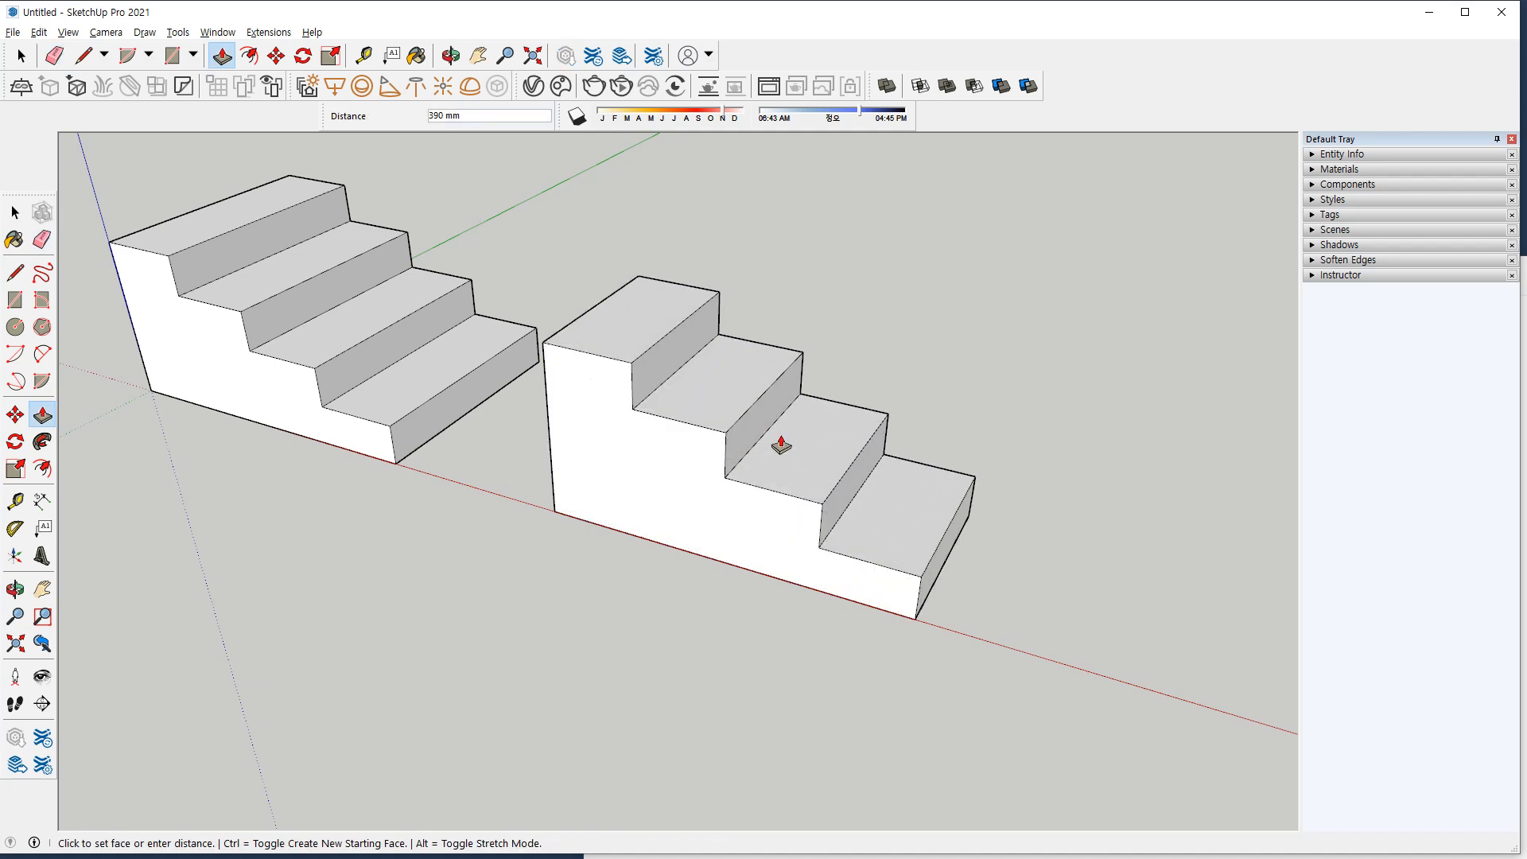
pyautogui.write('600')
pyautogui.press('Return')
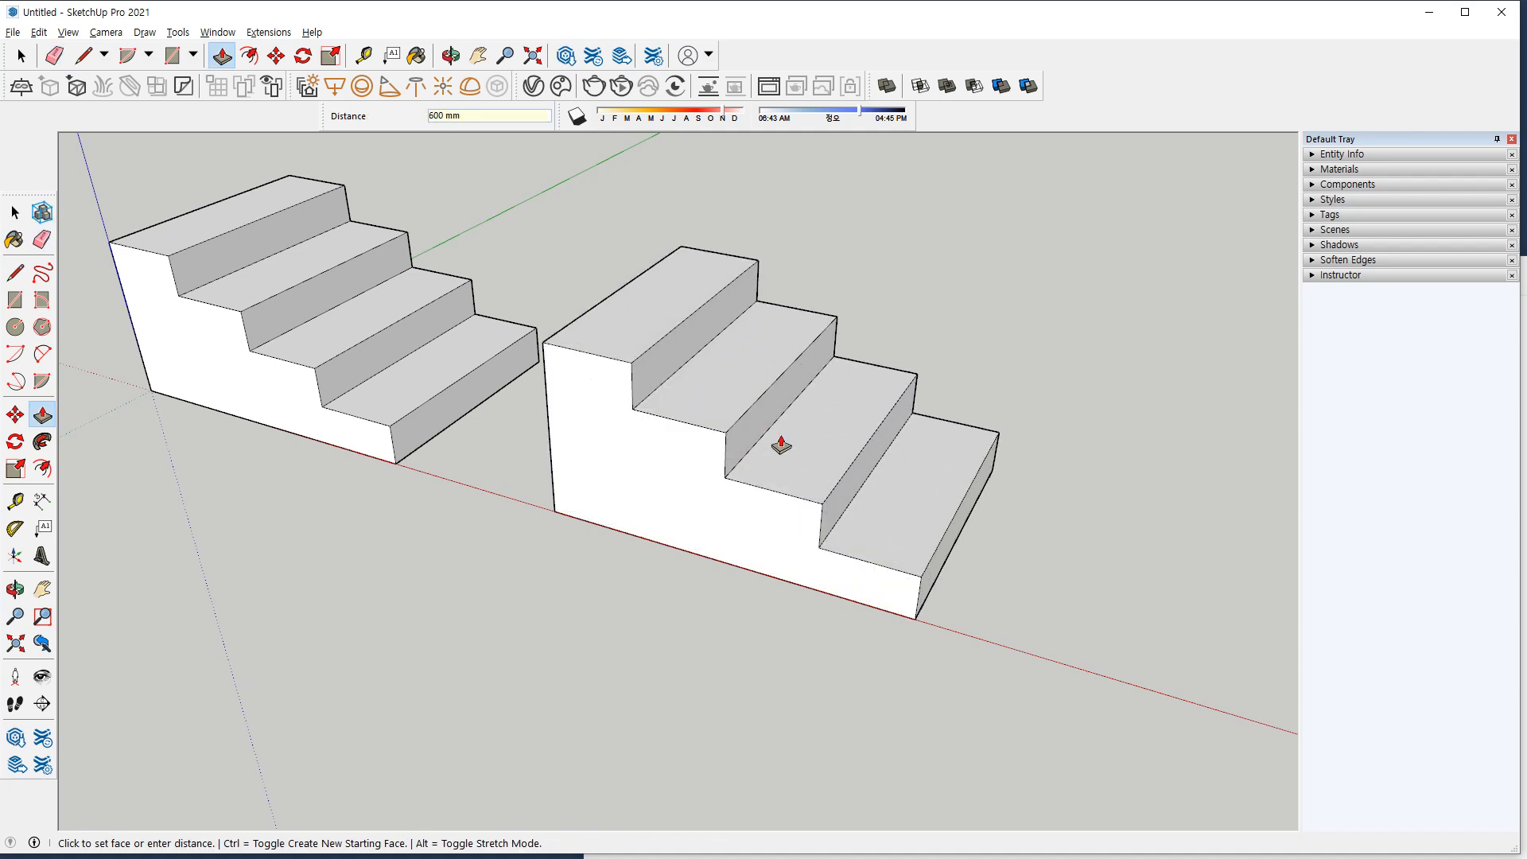
# Draw an 800 × 600 mm rectangle on the ground along the red axis, beyond the second staircase.
pyautogui.scroll(-2, 975, 549)
pyautogui.moveTo(975, 548); pyautogui.dragTo(613, 588, button='middle')
pyautogui.press('r')
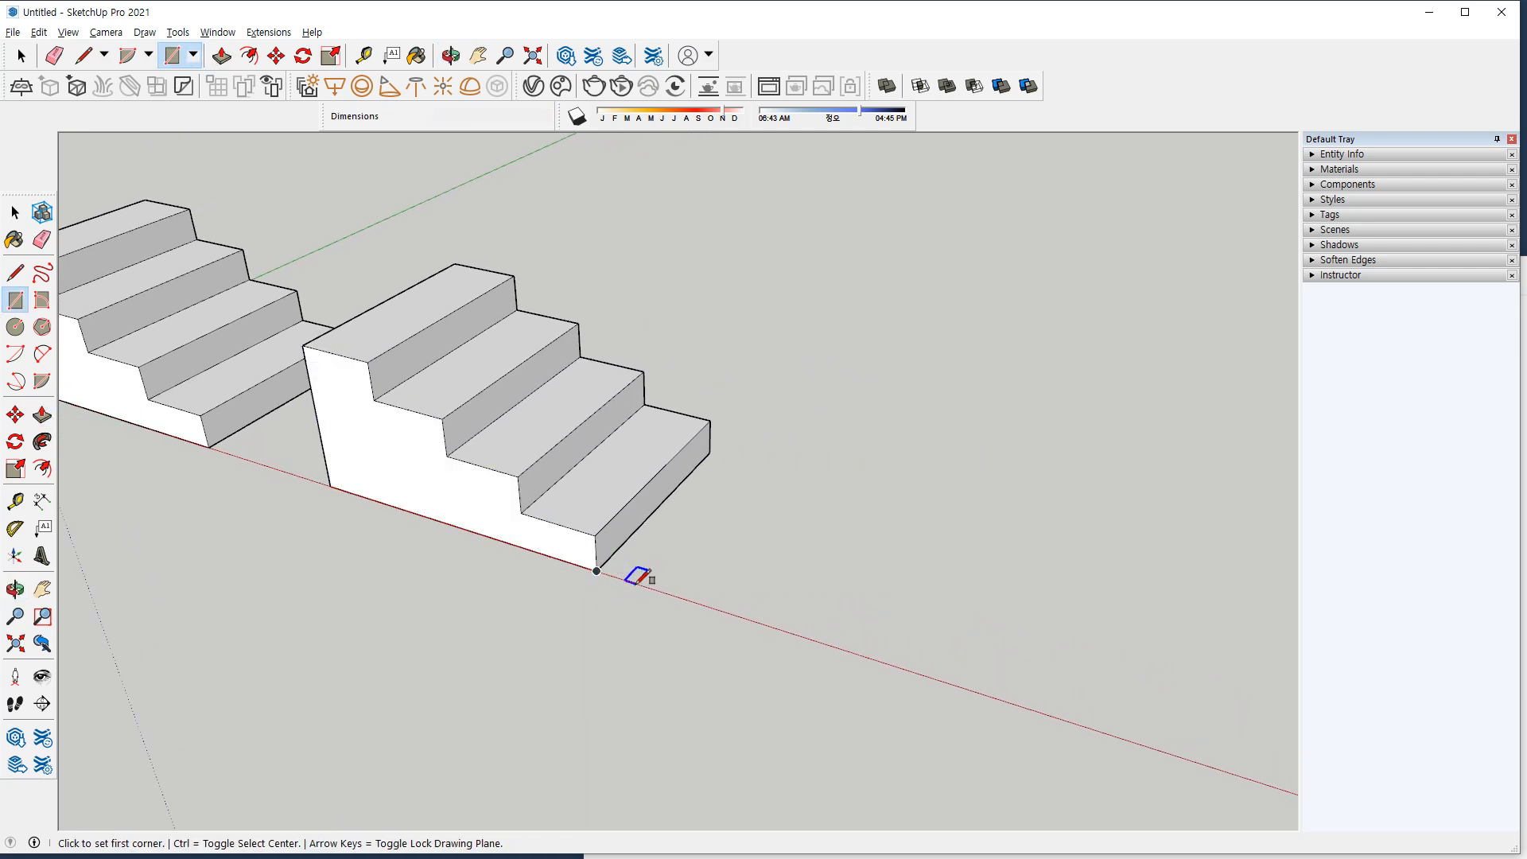
pyautogui.click(772, 626)
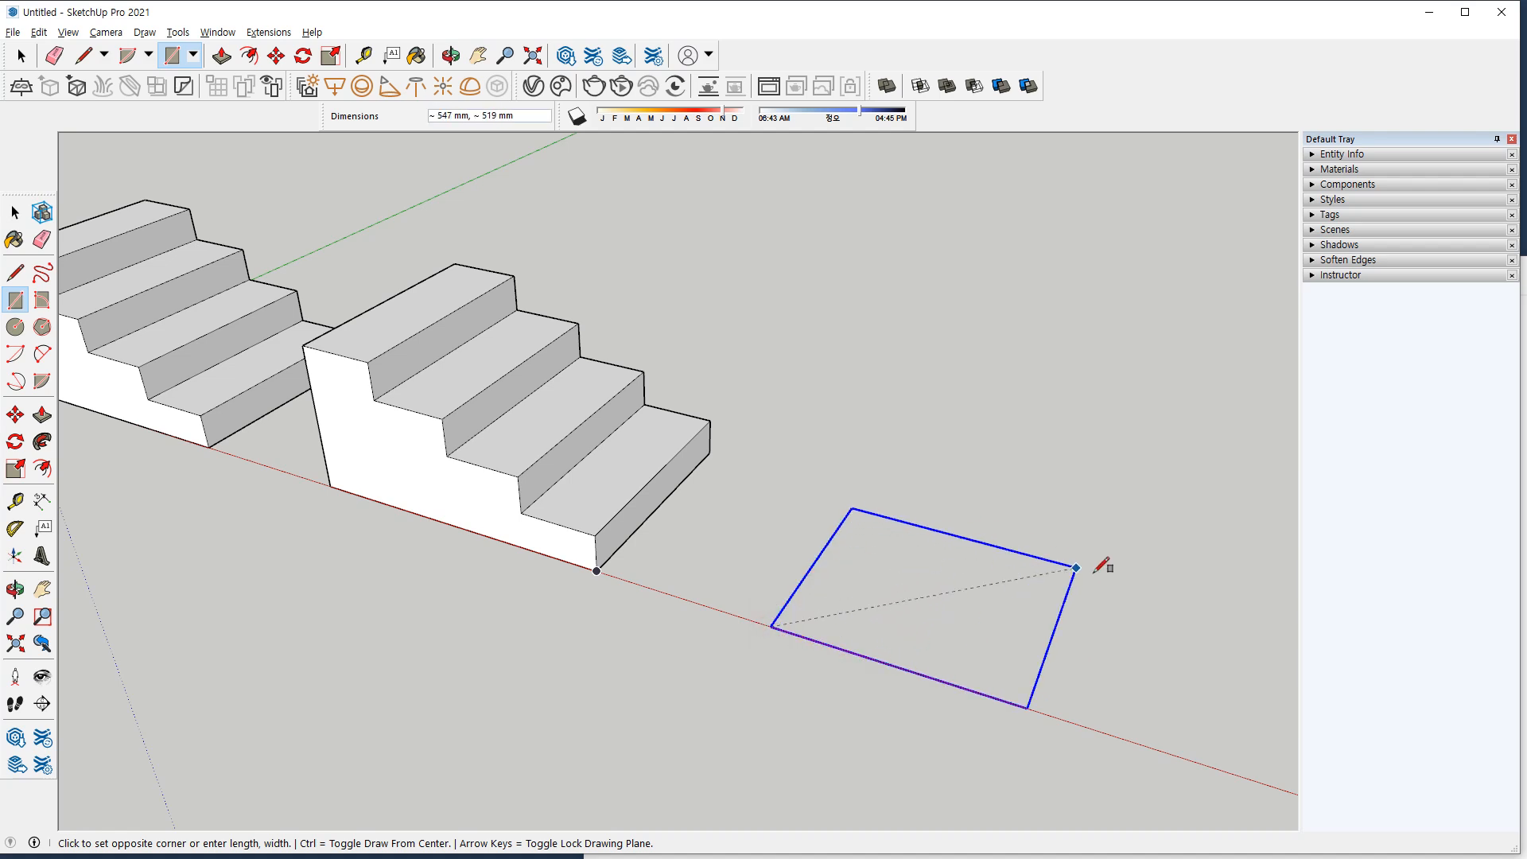
pyautogui.write('800')
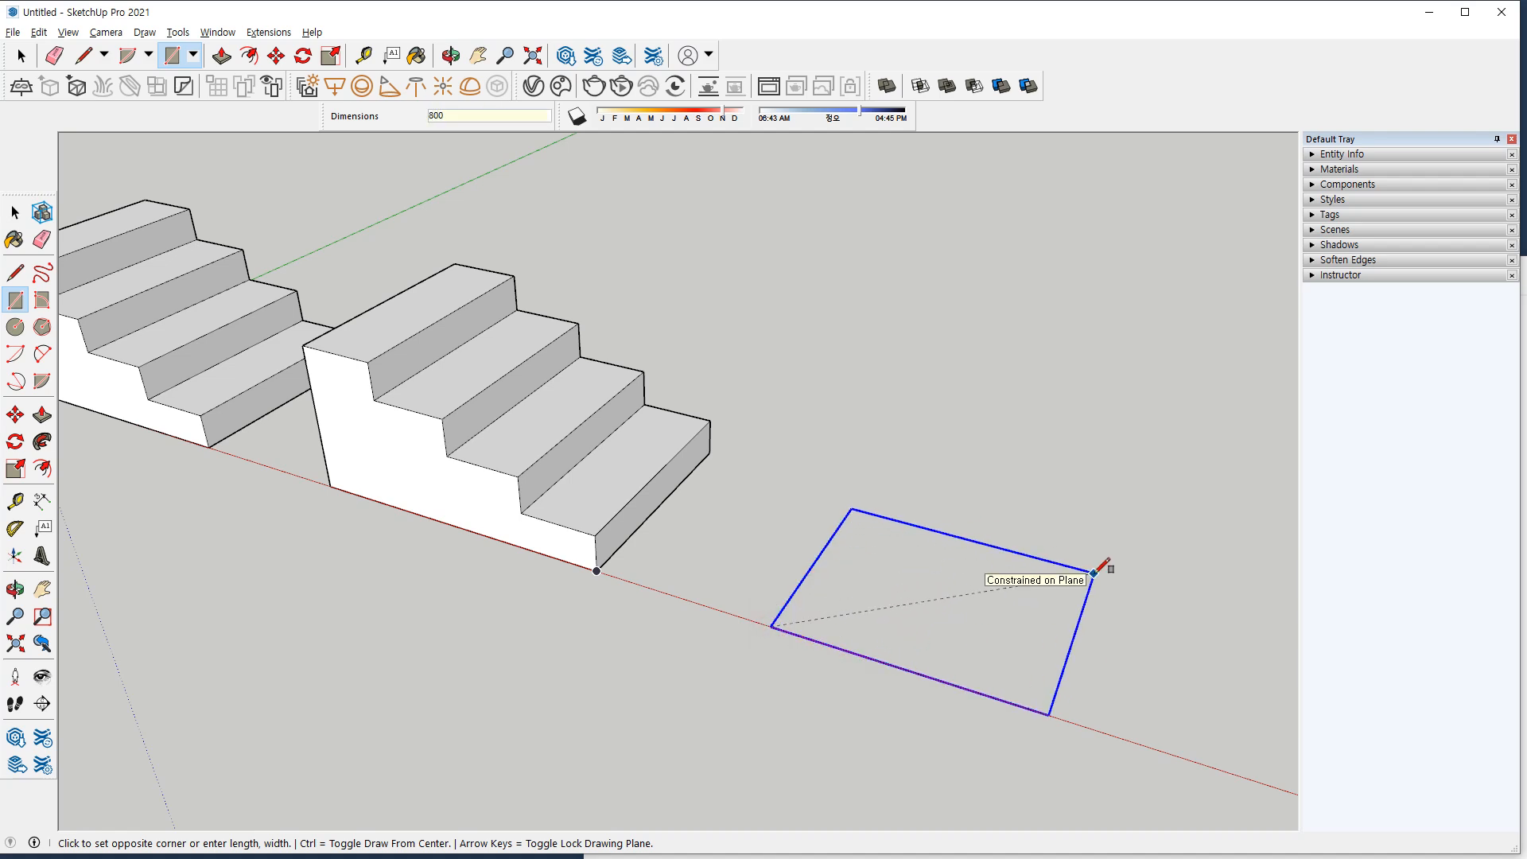
pyautogui.write(',600')
pyautogui.press('Return')
# Copy the new rectangle's short edge nearest the stairs to its opposite end and divide the span with /4.
pyautogui.press('space')
pyautogui.moveTo(1101, 566); pyautogui.dragTo(569, 504, button='middle')
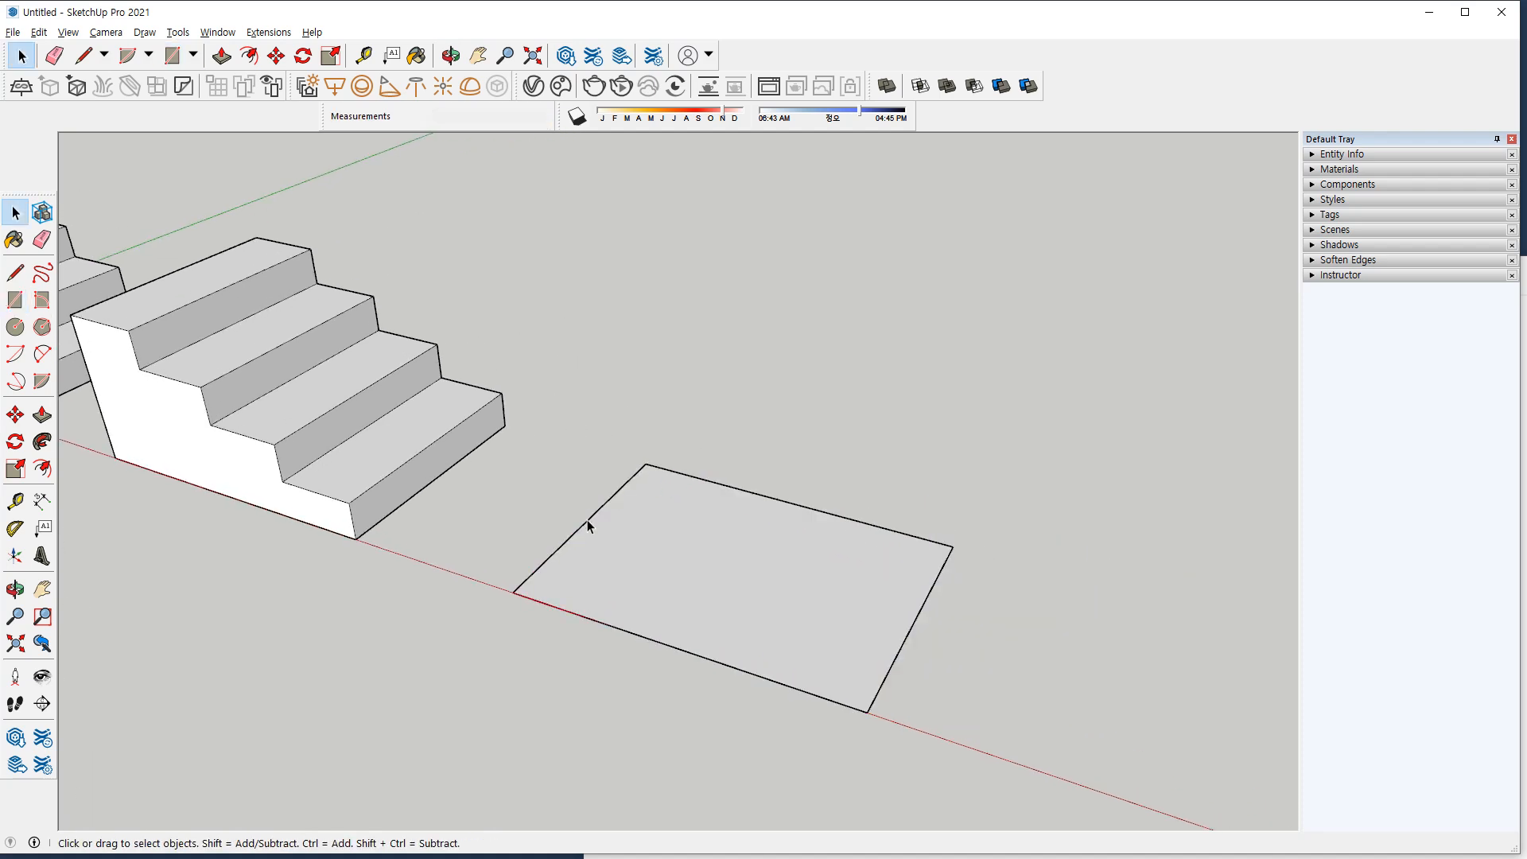
pyautogui.press('m')
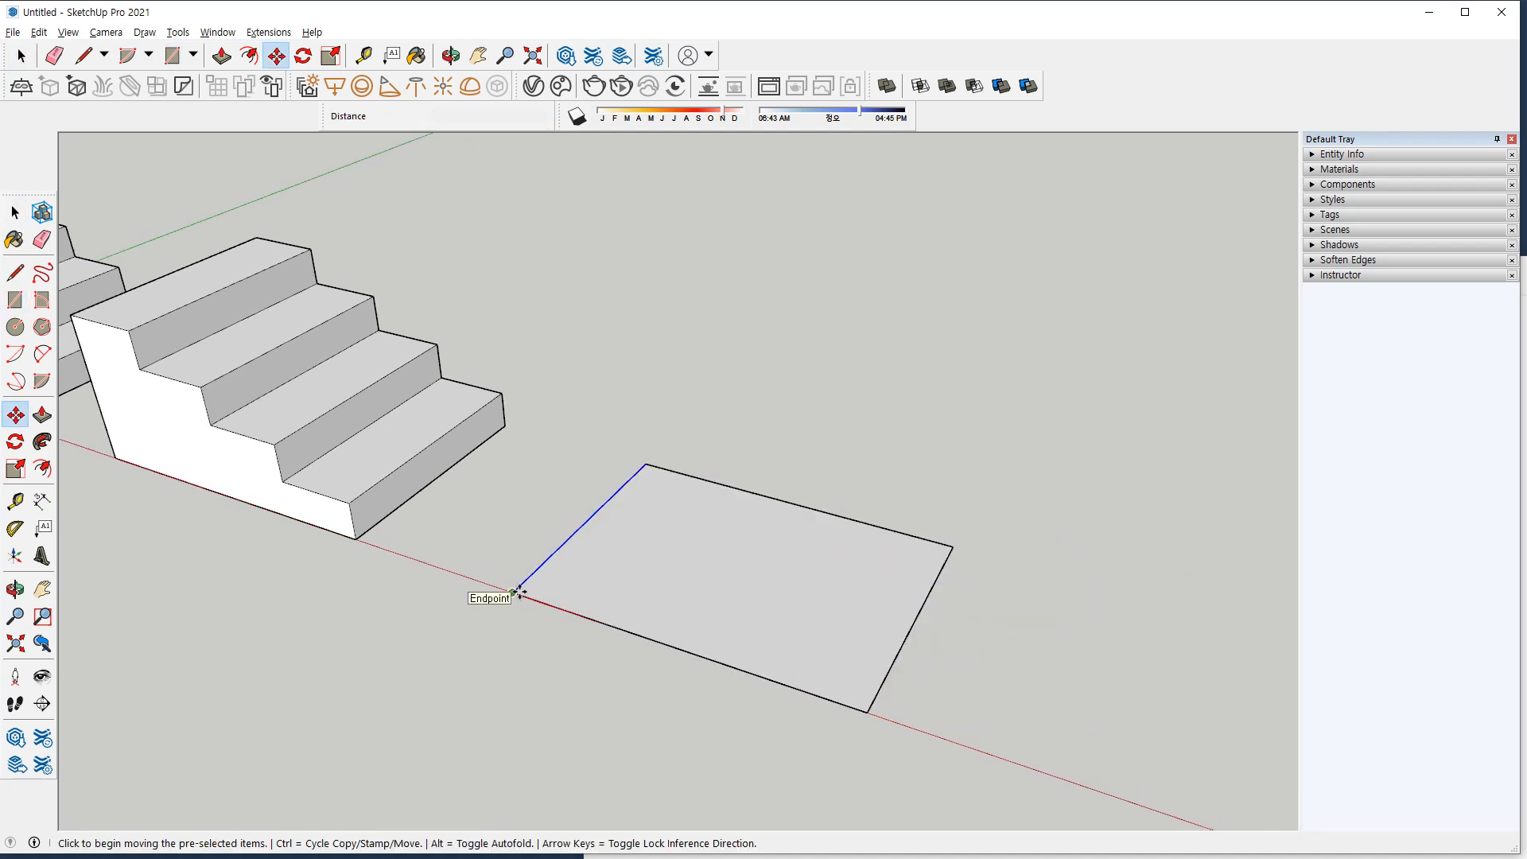
pyautogui.press('ctrl')
pyautogui.click(514, 593)
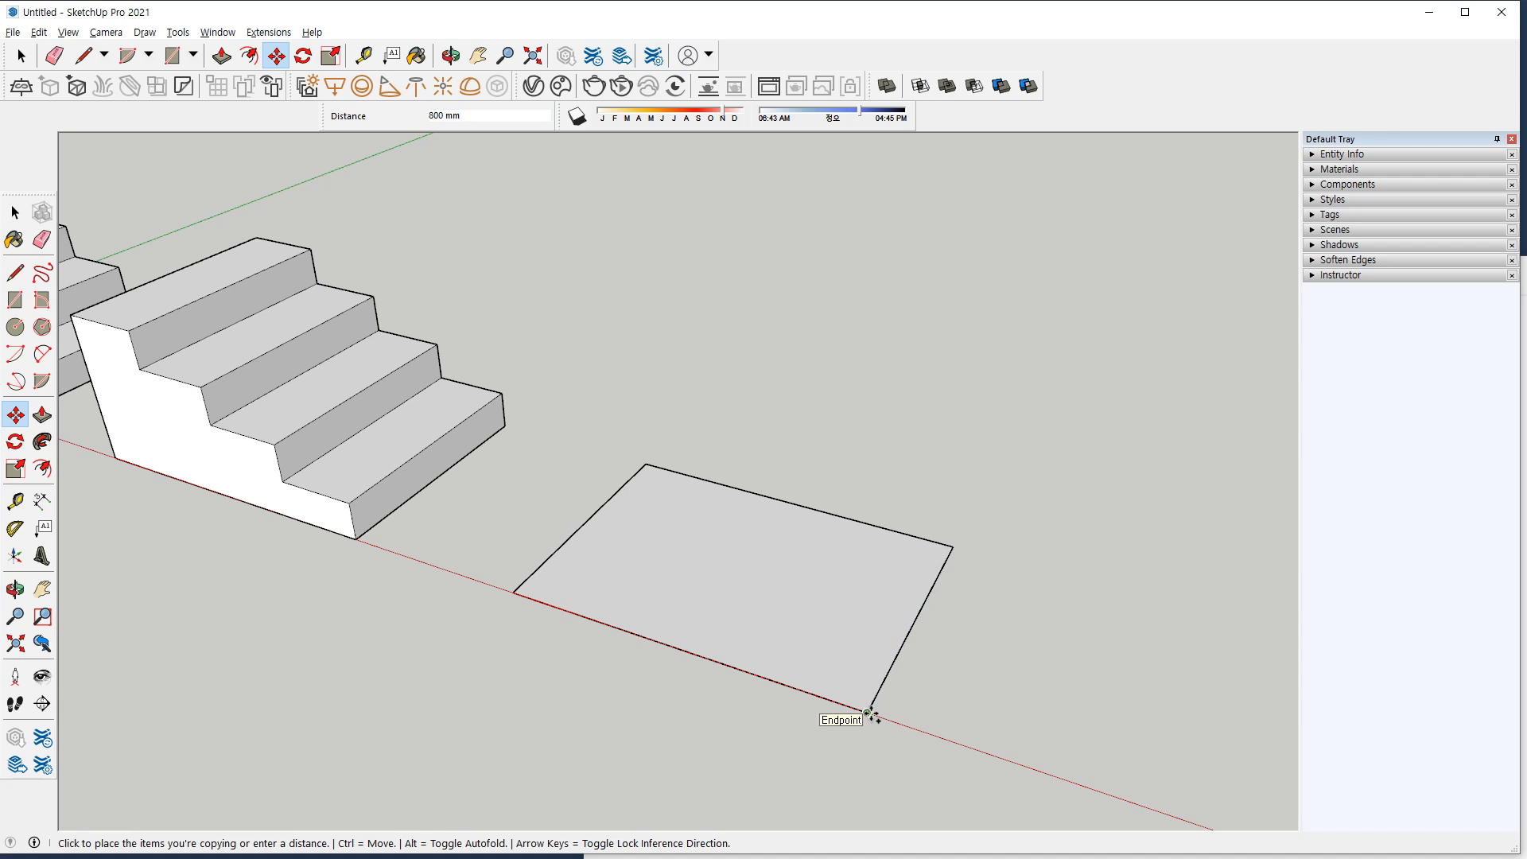
pyautogui.click(869, 711)
pyautogui.write('/4')
pyautogui.press('Return')
# Push/Pull the strip nearest the second staircase up 400 mm as the highest step.
pyautogui.press('p')
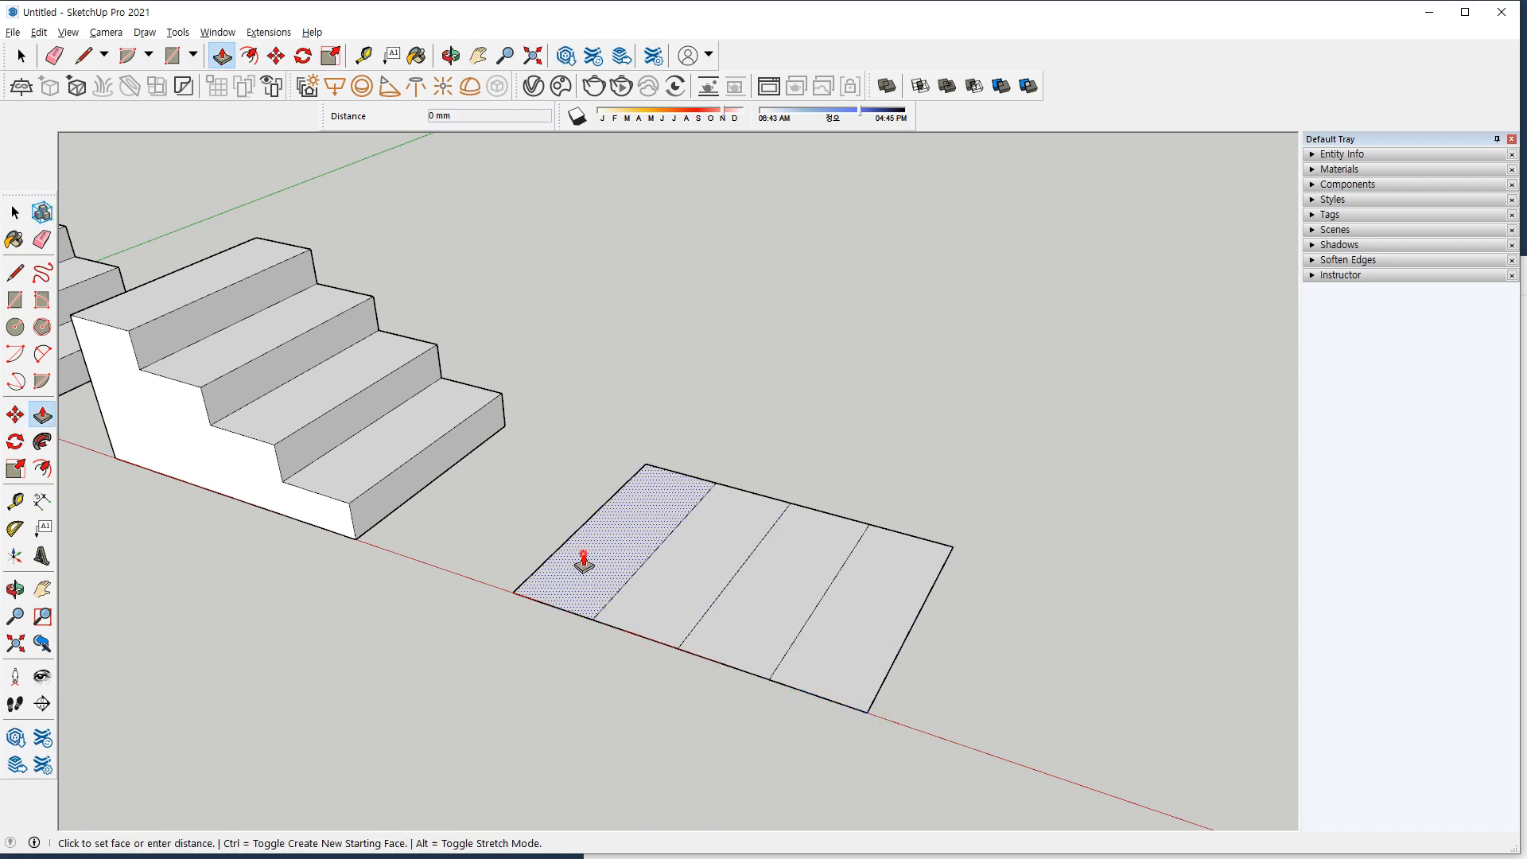
pyautogui.click(587, 559)
pyautogui.write('400')
pyautogui.press('Return')
# Push/Pull the remaining three strips up 300, 200 and 100 mm, descending away from the highest step.
pyautogui.click(648, 562)
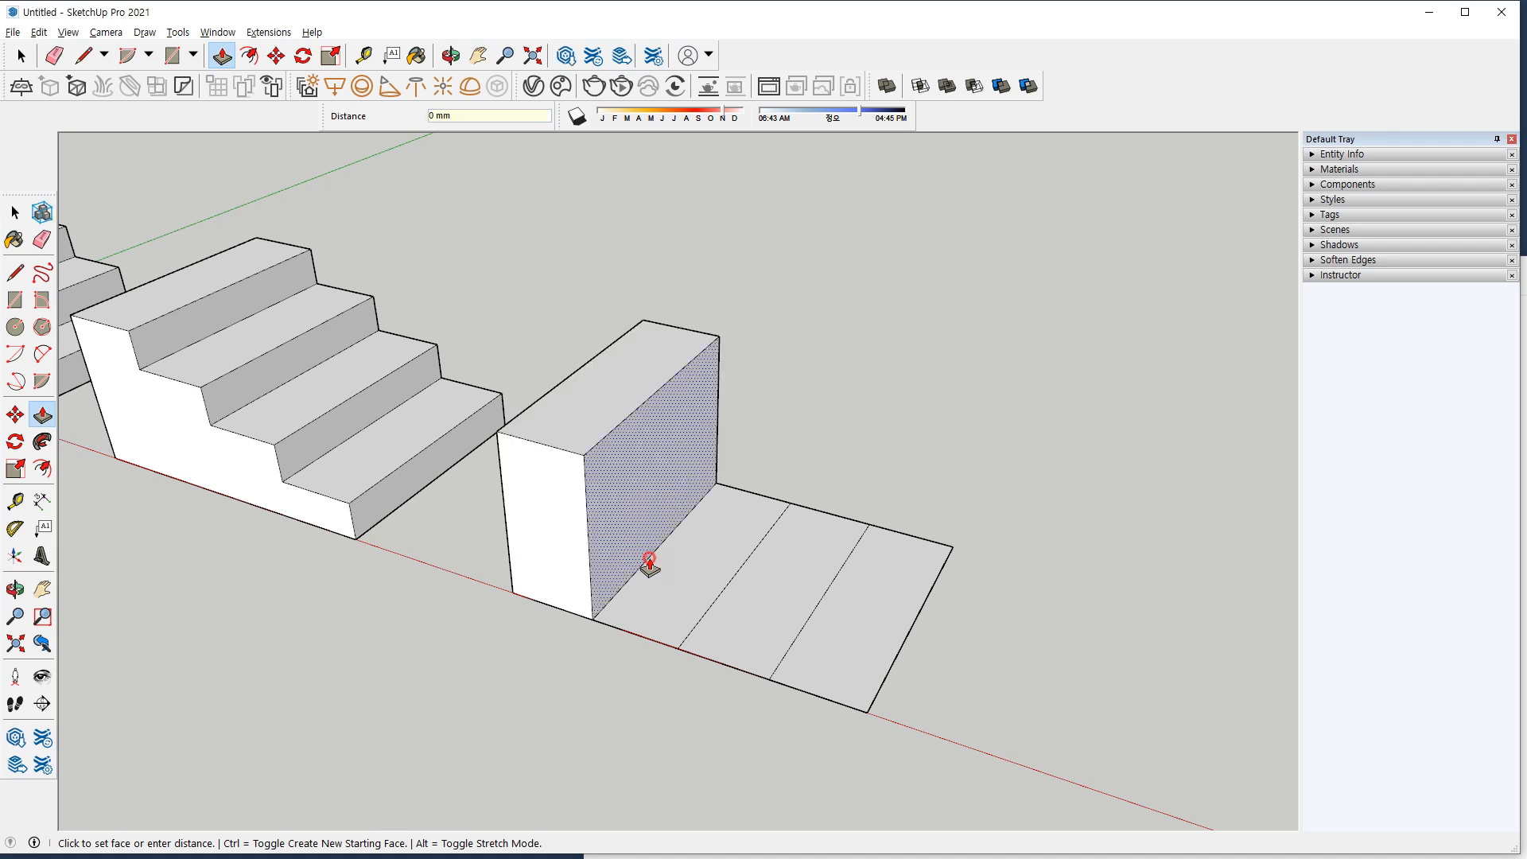
pyautogui.click(634, 521)
pyautogui.click(658, 571)
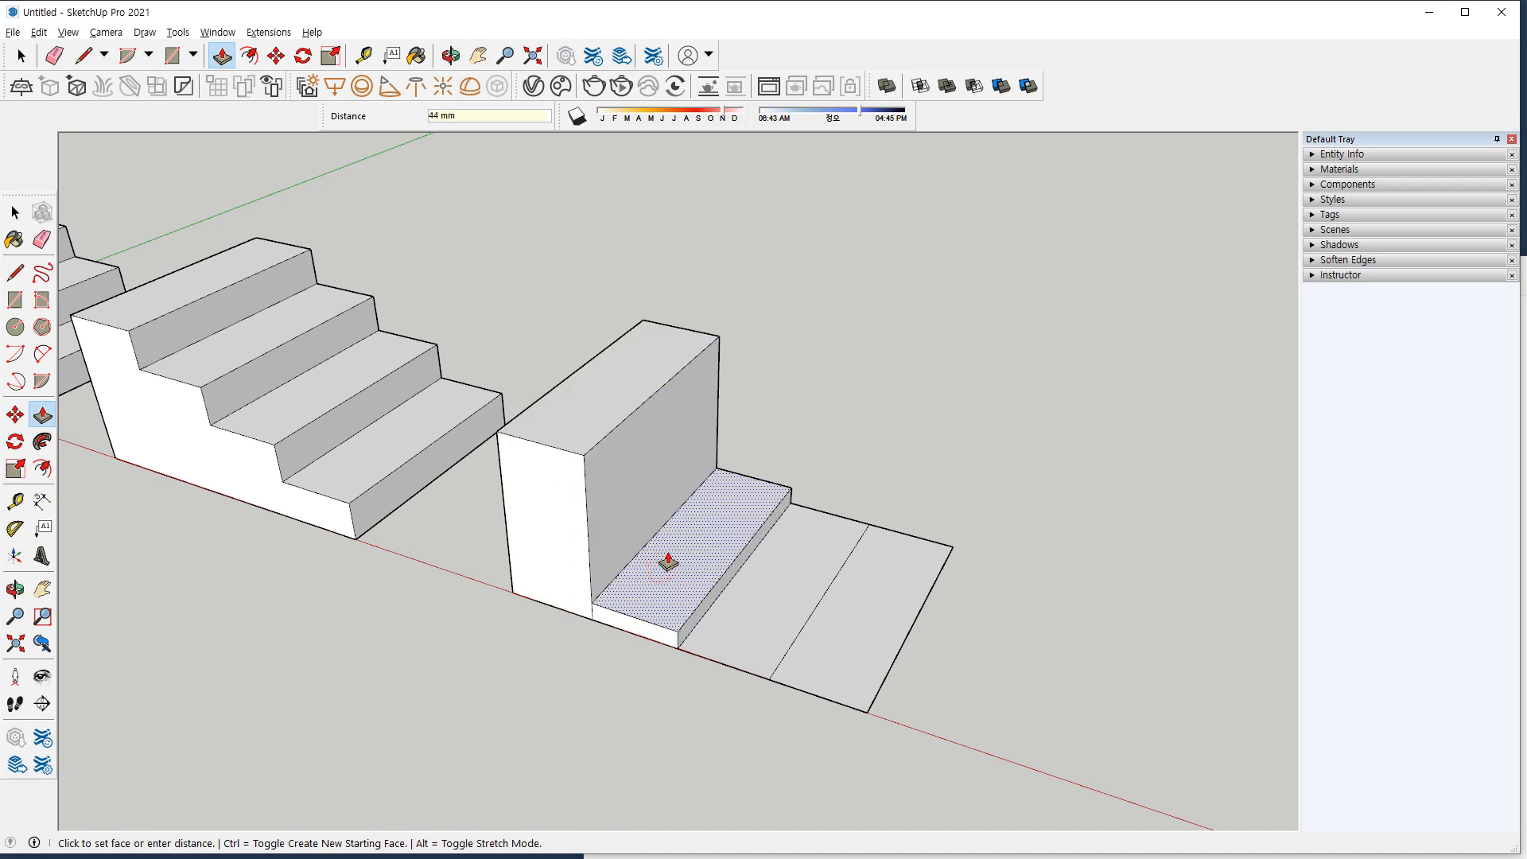
pyautogui.write('300')
pyautogui.press('Return')
pyautogui.click(774, 581)
pyautogui.write('200')
pyautogui.press('Return')
pyautogui.click(843, 622)
pyautogui.write('100')
pyautogui.press('Return')
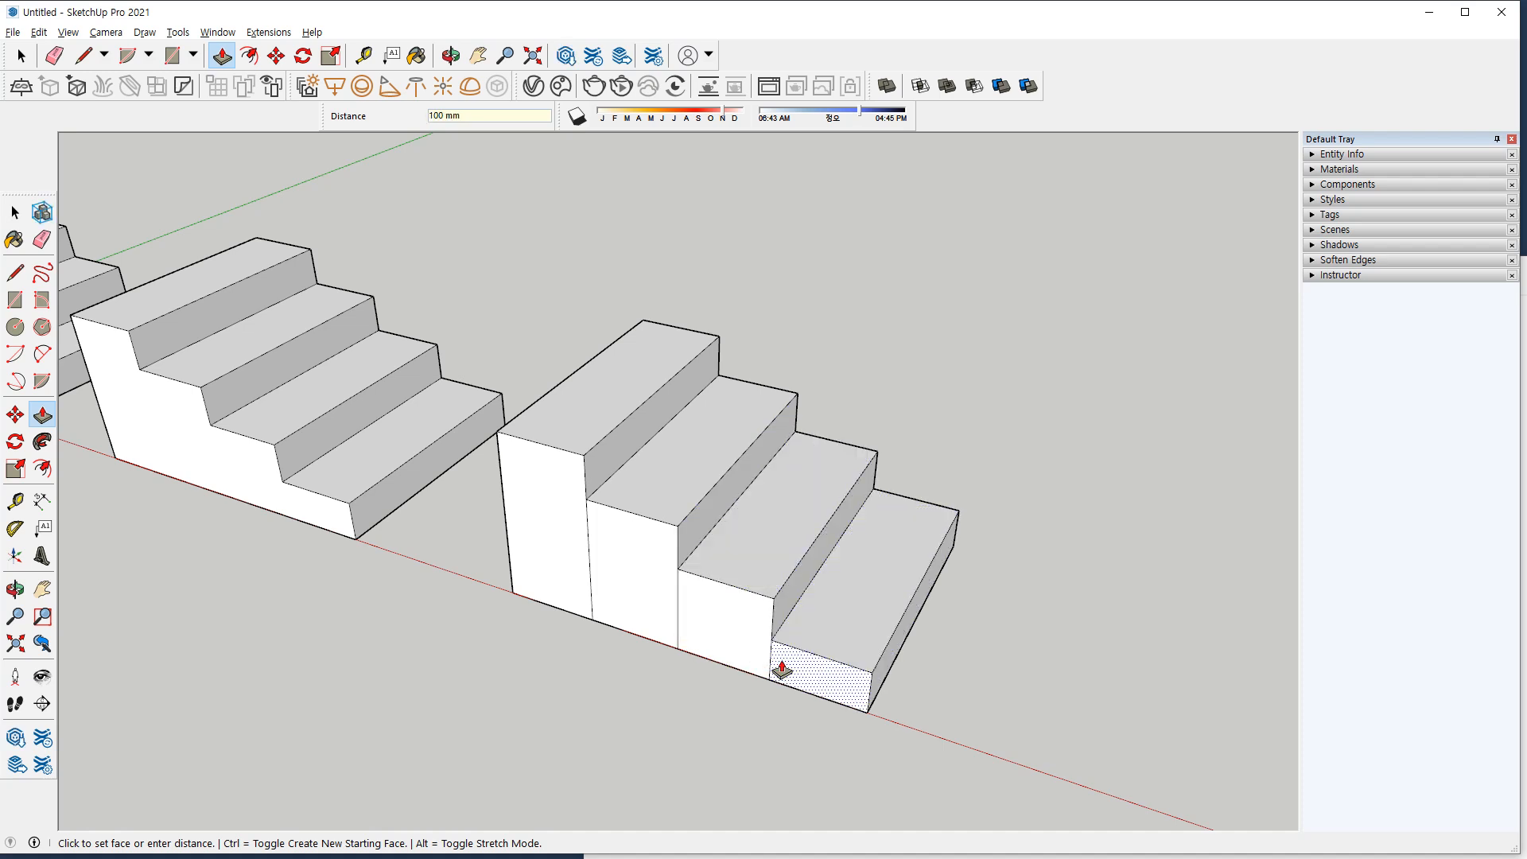
# Erase the leftover vertical division lines on both side faces of the third staircase.
pyautogui.press('e')
pyautogui.moveTo(586, 574); pyautogui.dragTo(612, 581)
pyautogui.moveTo(902, 470)
pyautogui.mouseDown(button='middle')
pyautogui.moveTo(58, 467)
pyautogui.moveTo(562, 624)
pyautogui.mouseUp(button='middle')
pyautogui.moveTo(557, 617); pyautogui.dragTo(751, 471)
pyautogui.press('space')
pyautogui.scroll(-2, 362, 614)
pyautogui.moveTo(360, 604)
pyautogui.mouseDown(button='middle')
pyautogui.moveTo(776, 532)
pyautogui.moveTo(1087, 531)
pyautogui.mouseUp(button='middle')
pyautogui.keyDown('shift'); pyautogui.moveTo(724, 568); pyautogui.dragTo(923, 665, button='middle'); pyautogui.keyUp('shift')
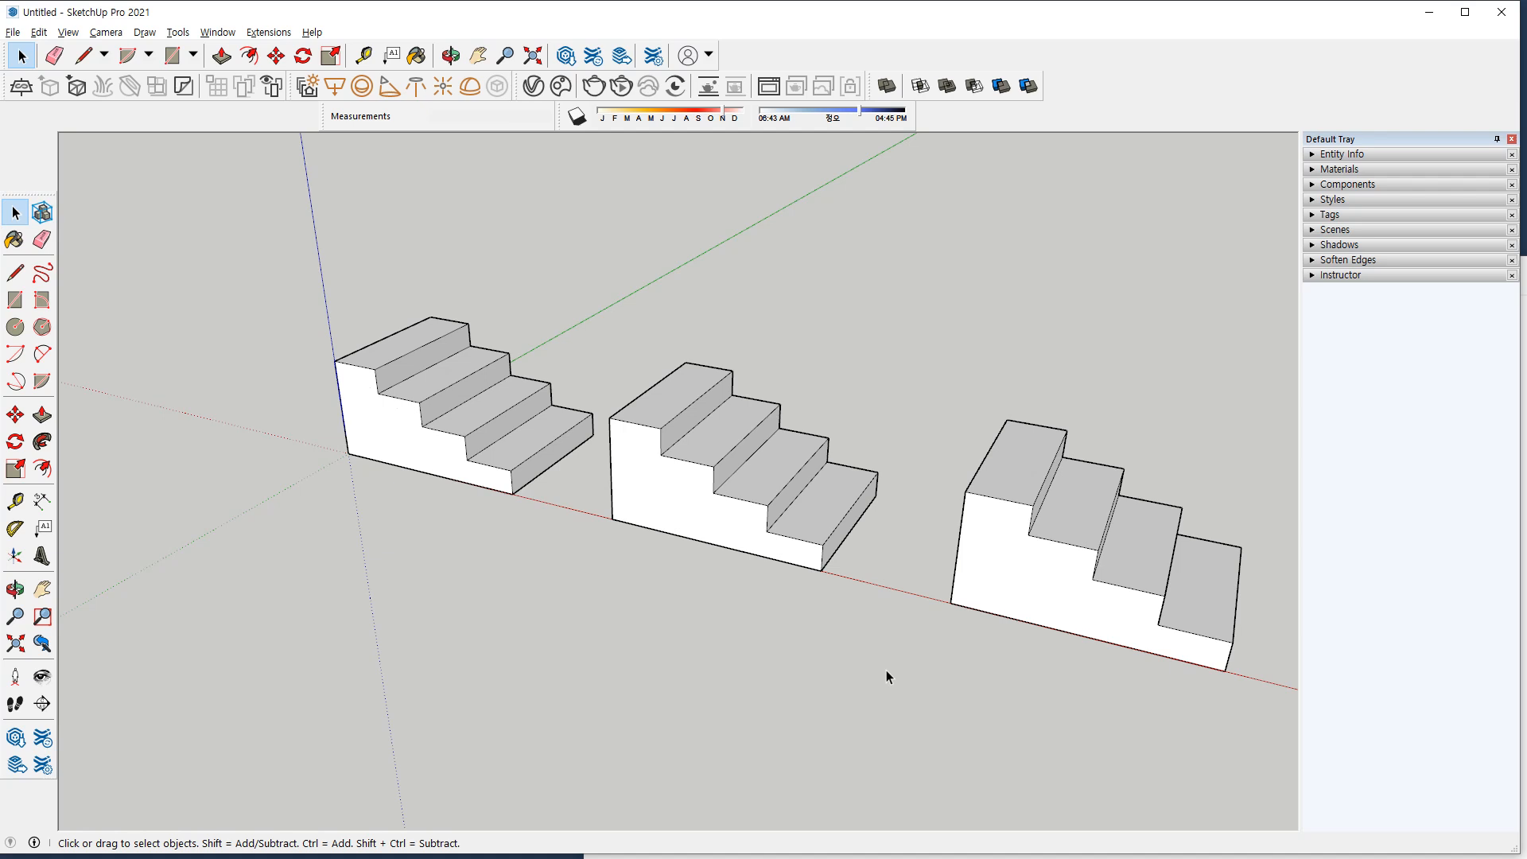
# Draw an upright 600 × 400 mm rectangle perpendicular to the red axis, beyond the third staircase.
pyautogui.moveTo(1124, 518); pyautogui.dragTo(765, 685, button='middle')
pyautogui.press('r')
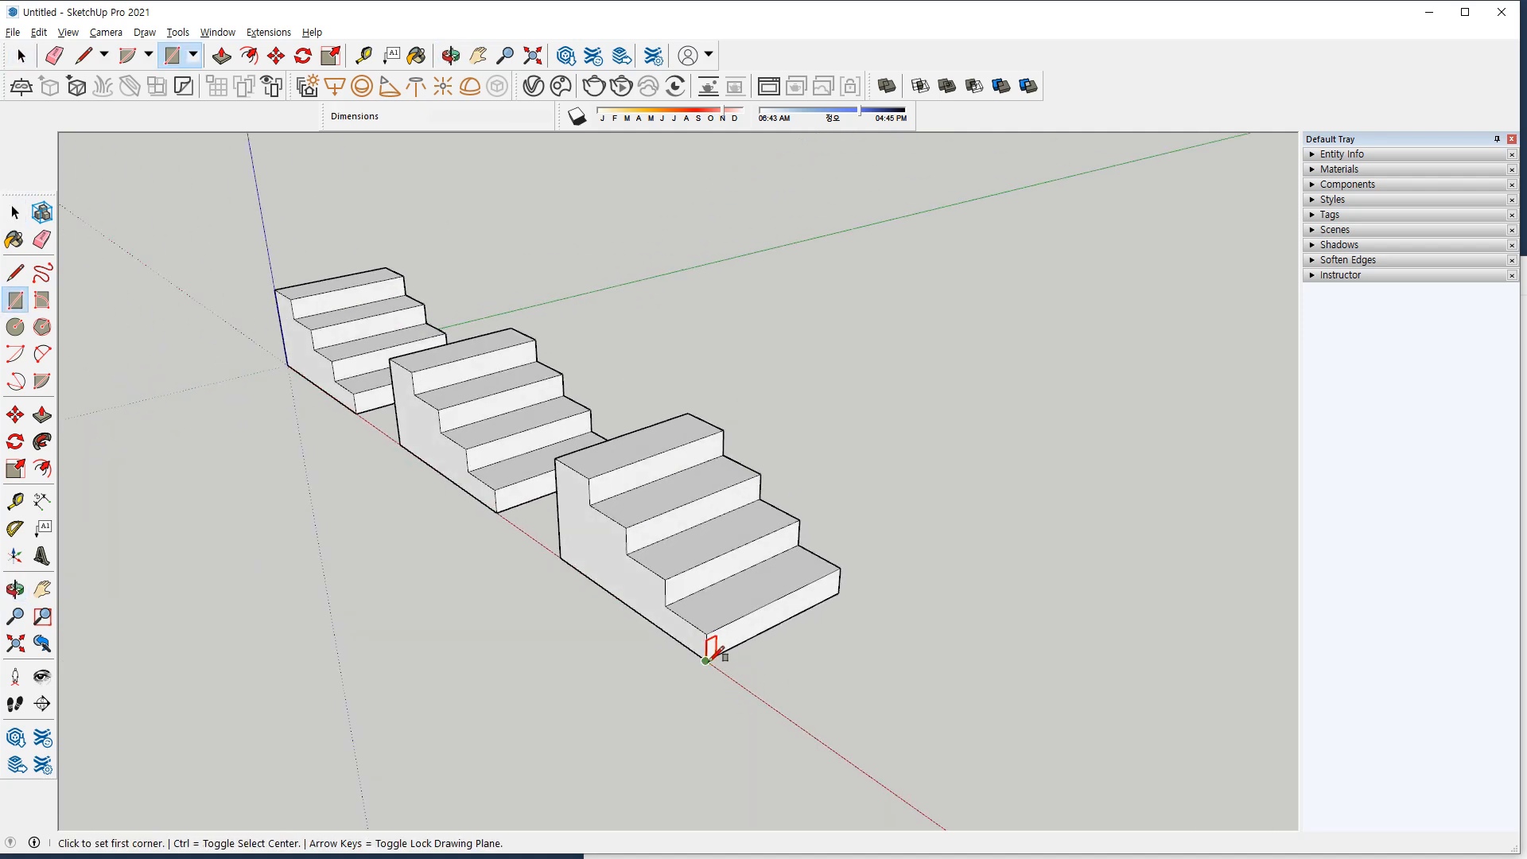
pyautogui.click(796, 722)
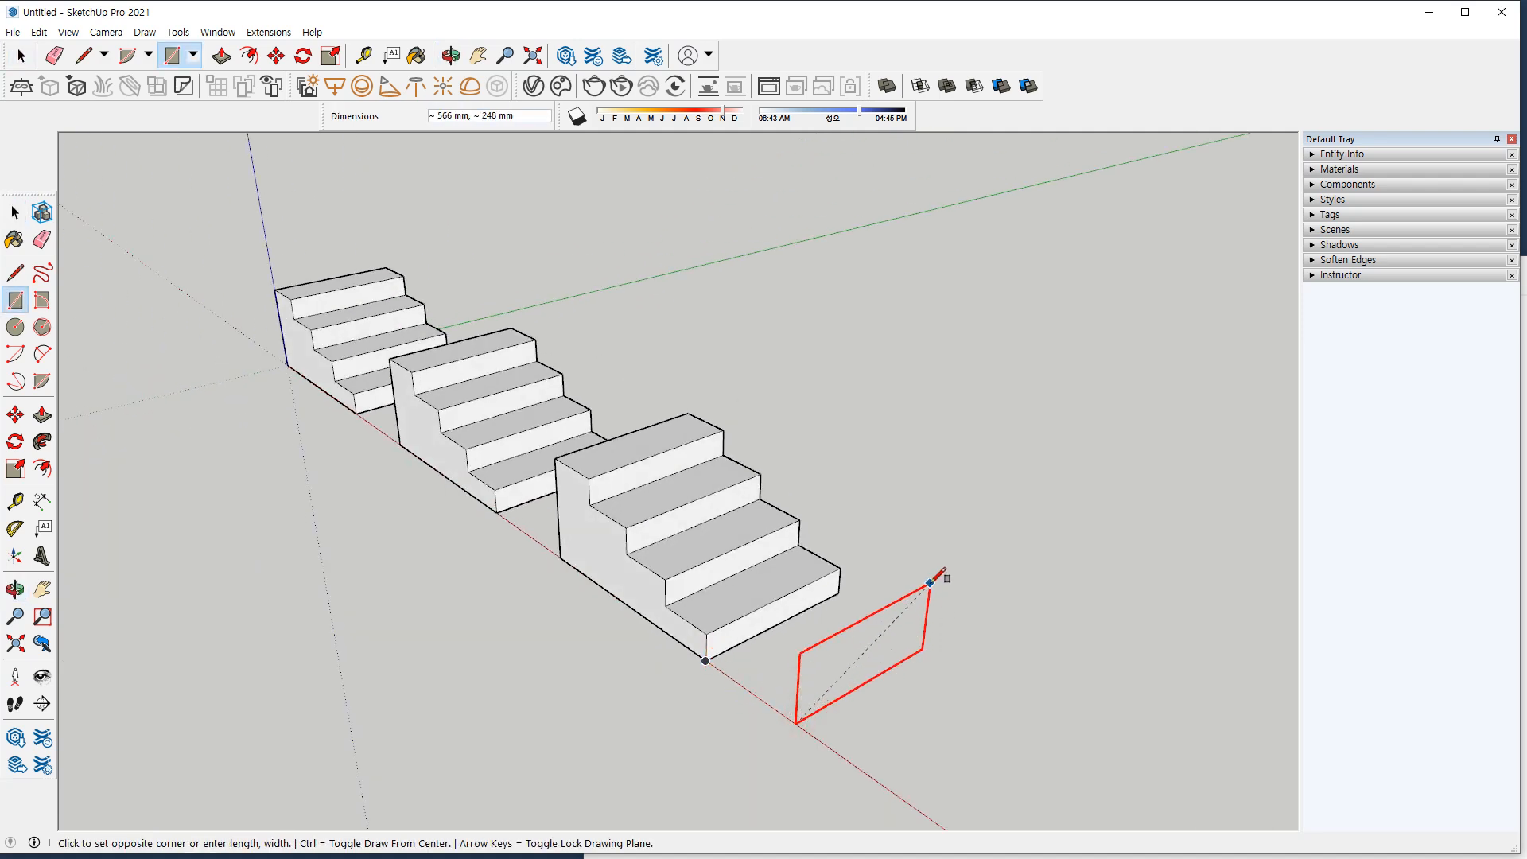
pyautogui.write('600,400')
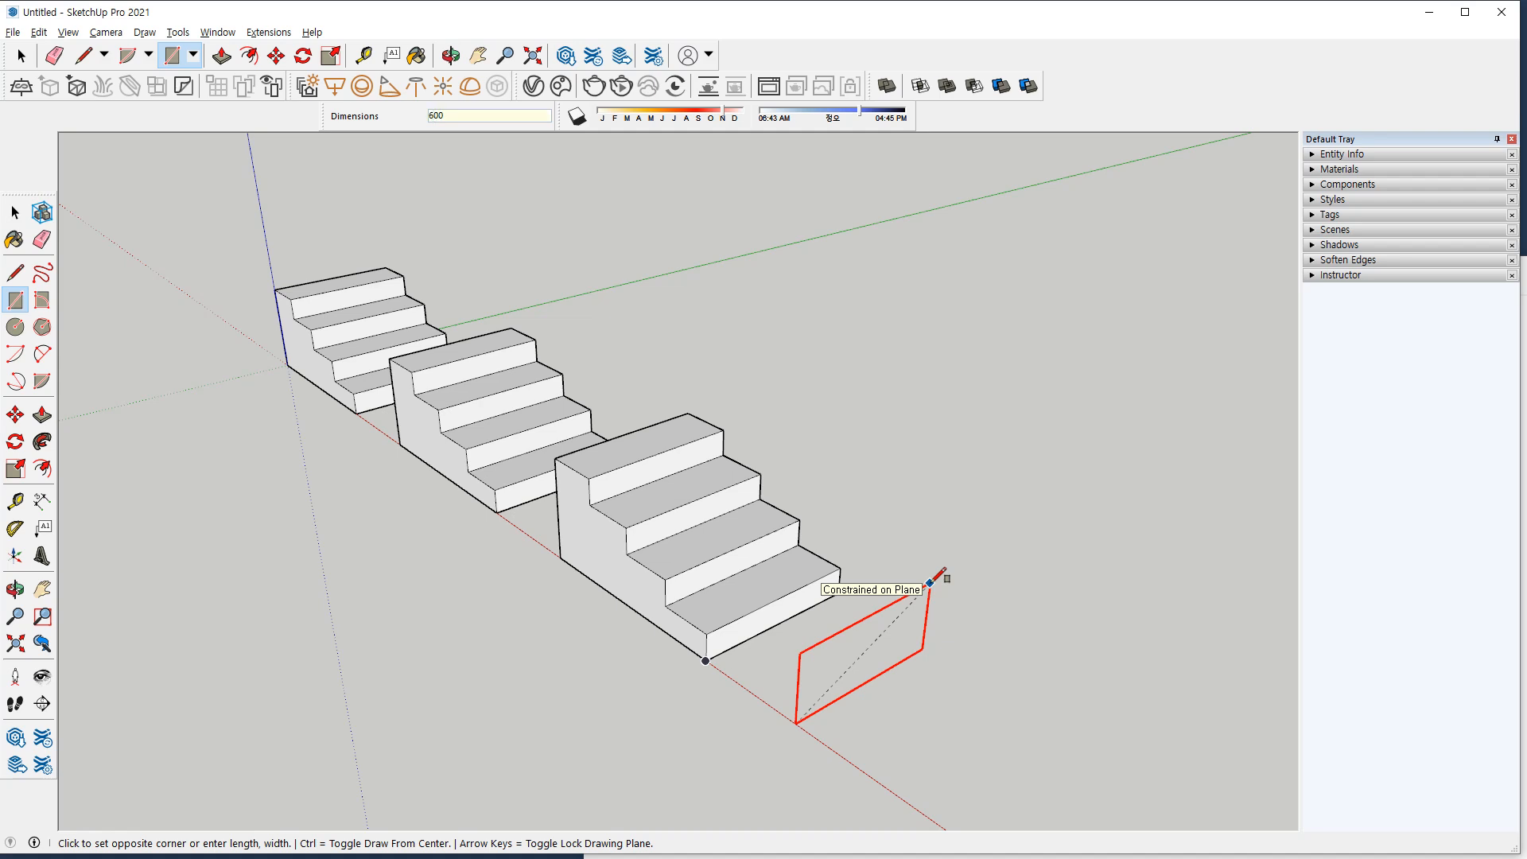
pyautogui.press('Return')
pyautogui.press('space')
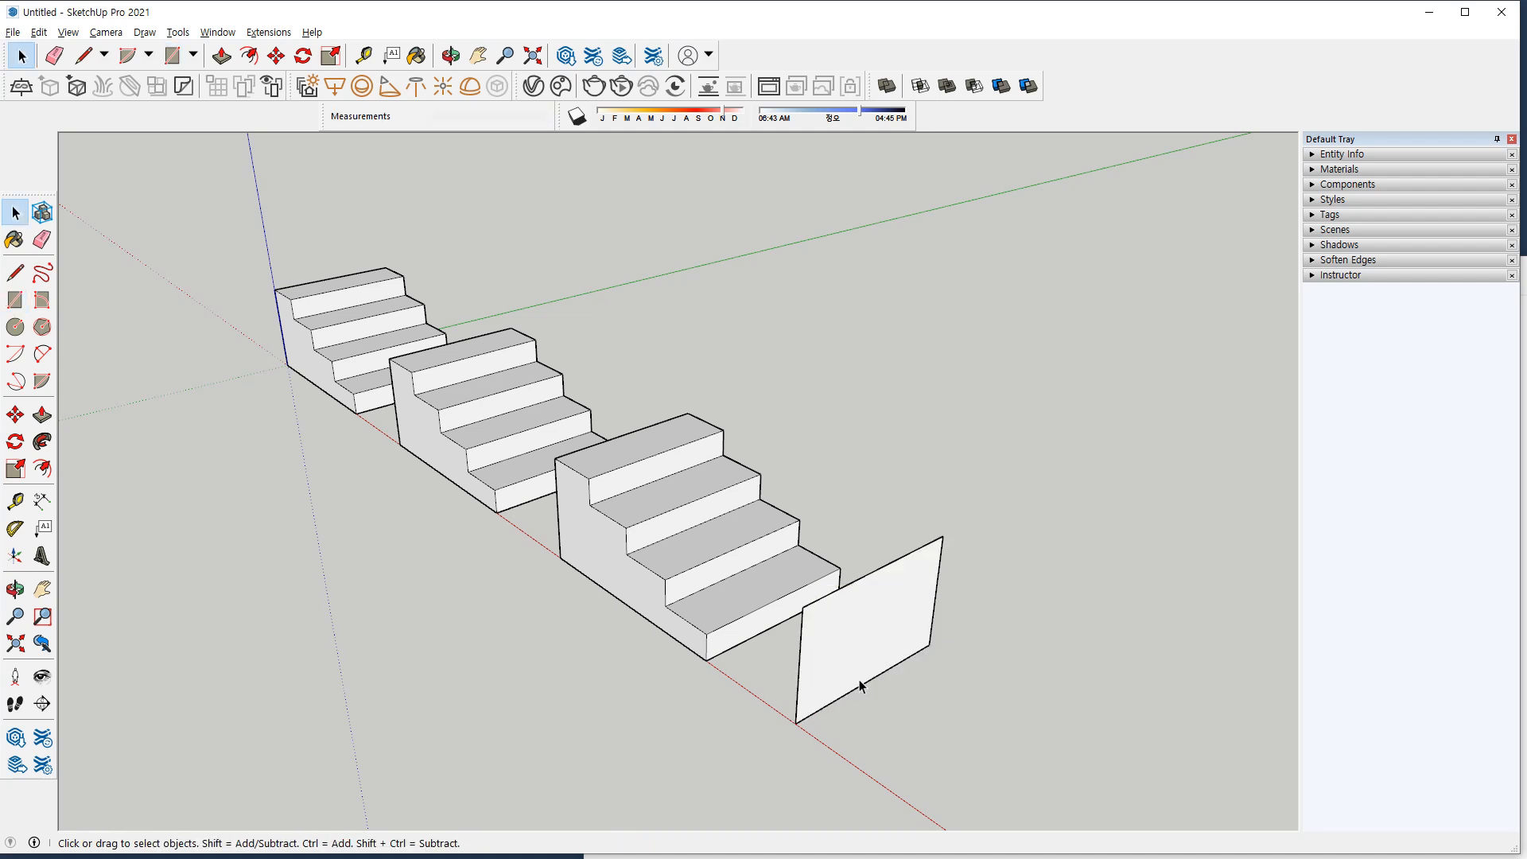
# Copy the upright rectangle's bottom edge 100 mm upward and array it to split the face into four equal strips.
pyautogui.press('m')
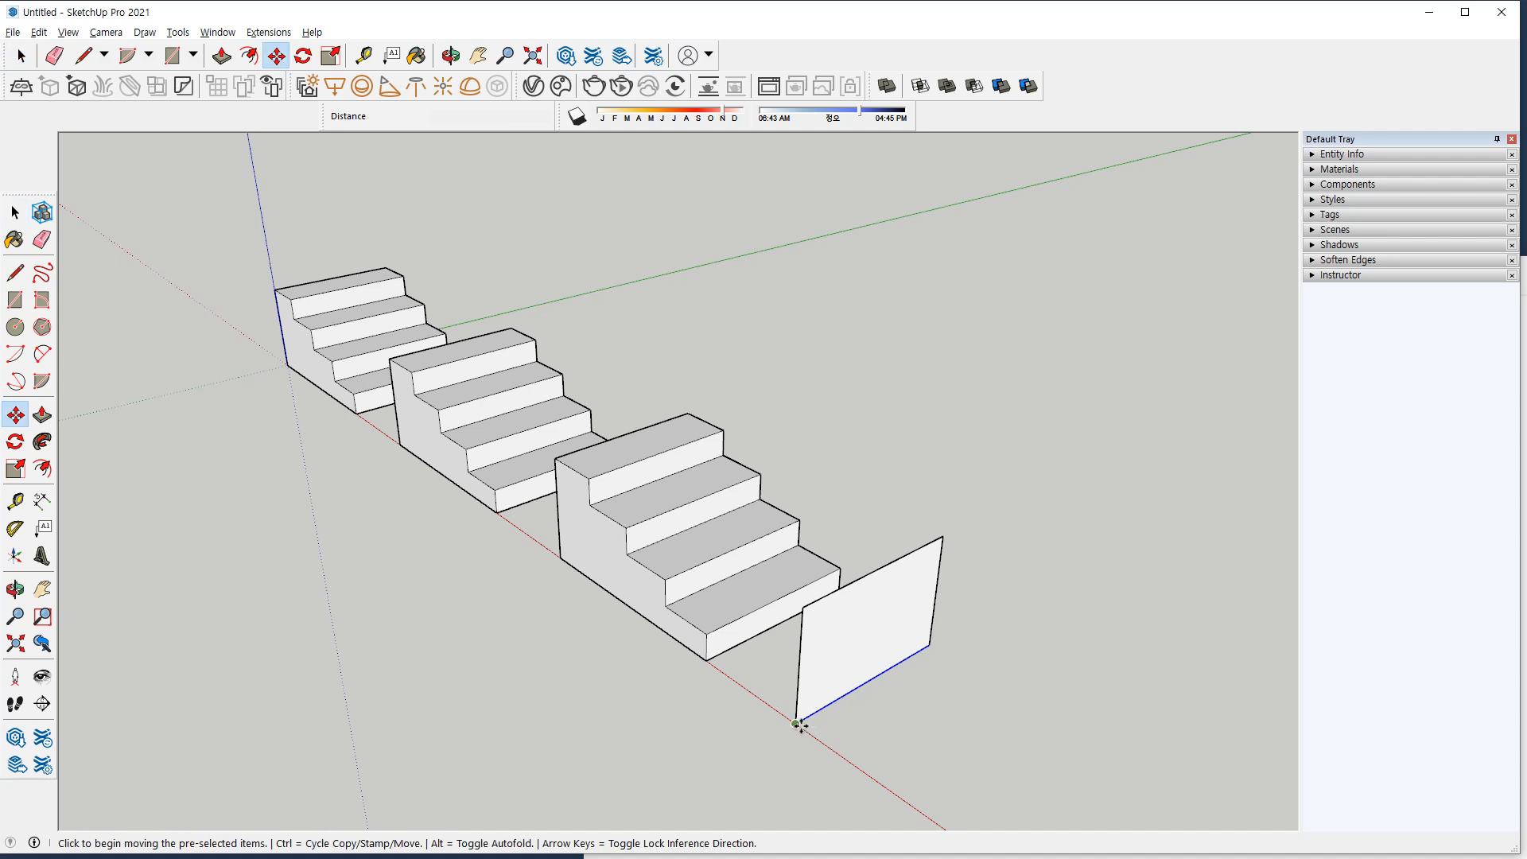
pyautogui.click(799, 721)
pyautogui.press('ctrl')
pyautogui.write('100')
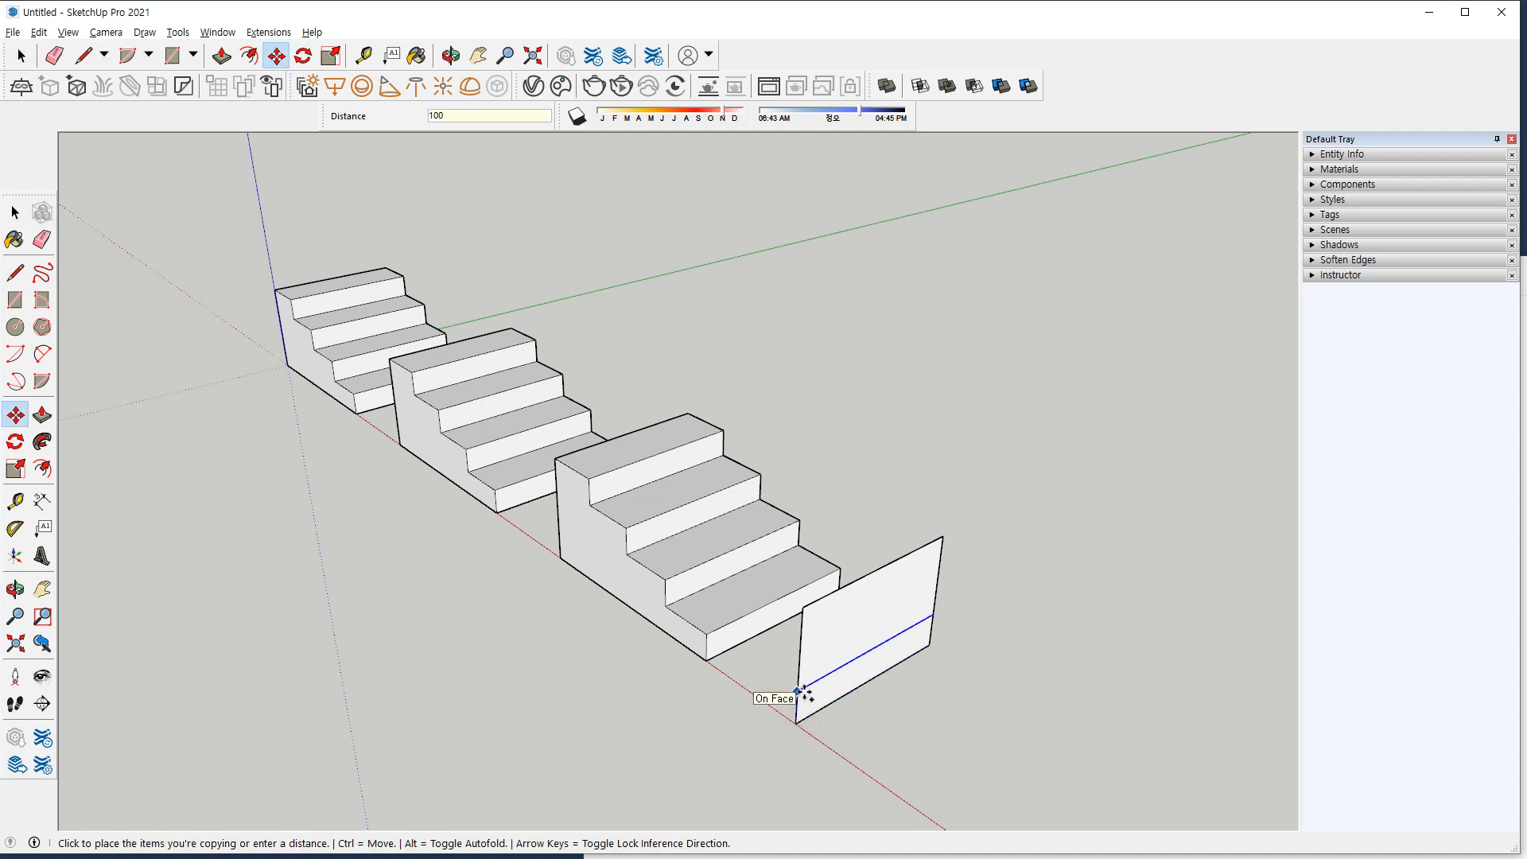
pyautogui.press('Return')
pyautogui.write('/')
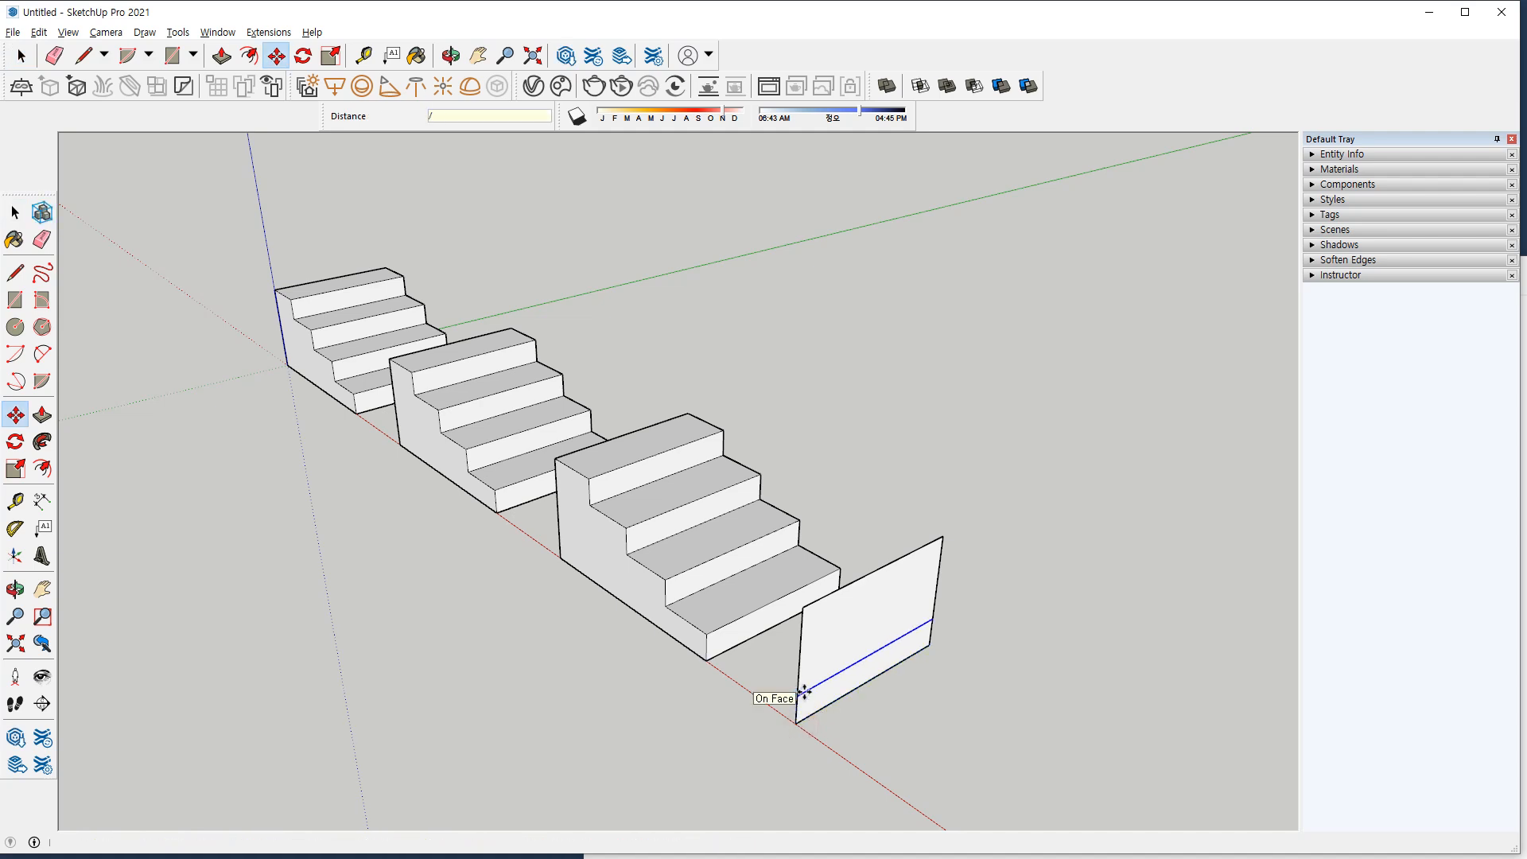
pyautogui.write('4')
pyautogui.press('Return')
# Push/Pull the four strips out 800, 600, 400 and 200 mm from the lowest to the highest.
pyautogui.press('p')
pyautogui.click(807, 709)
pyautogui.write('800')
pyautogui.press('Return')
pyautogui.click(827, 665)
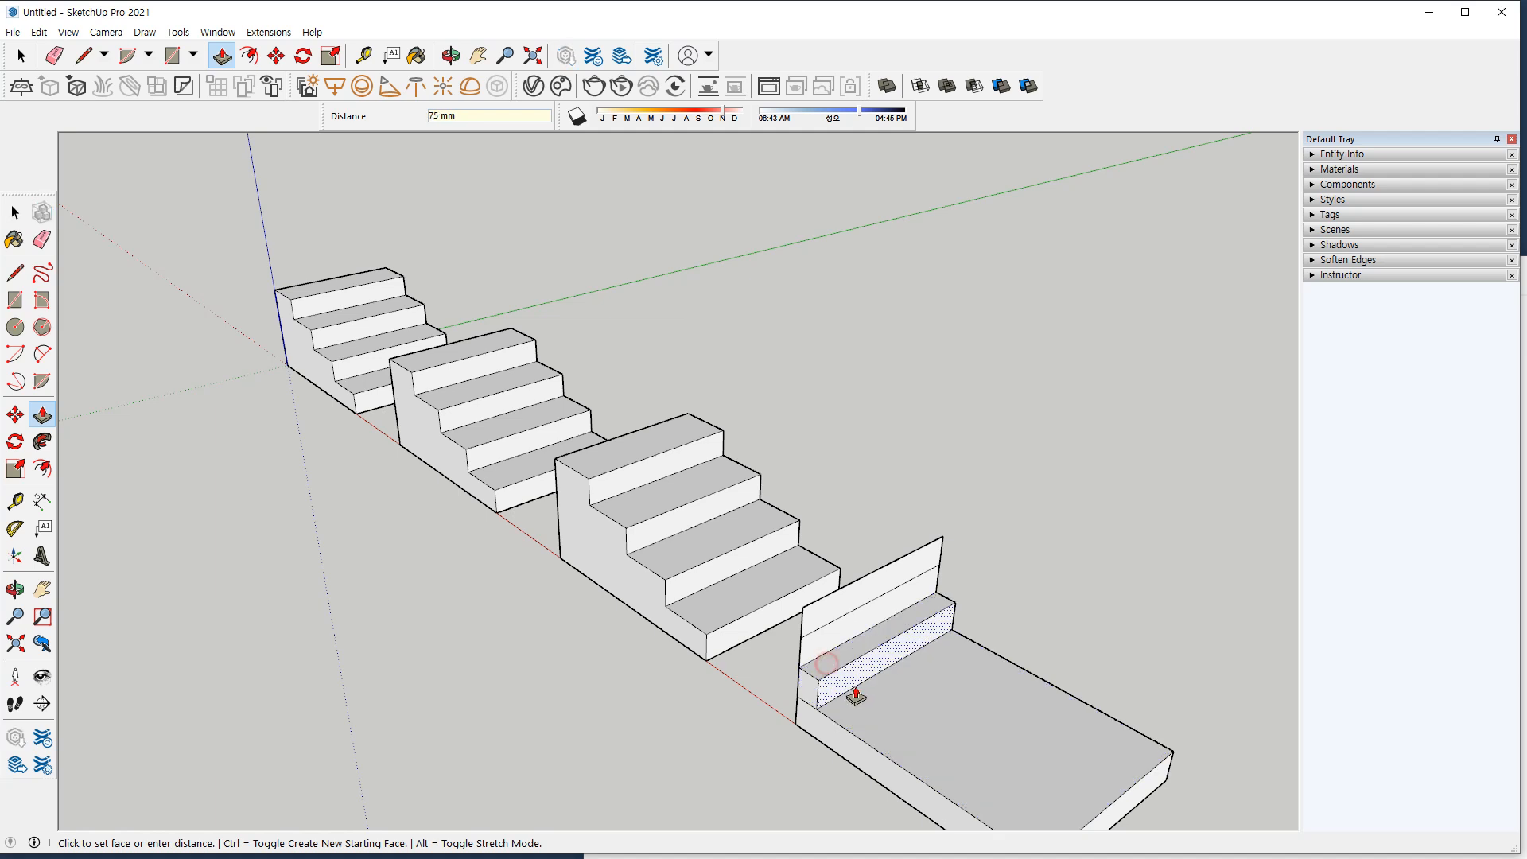
pyautogui.write('600')
pyautogui.press('Return')
pyautogui.click(840, 633)
pyautogui.write('400')
pyautogui.press('Return')
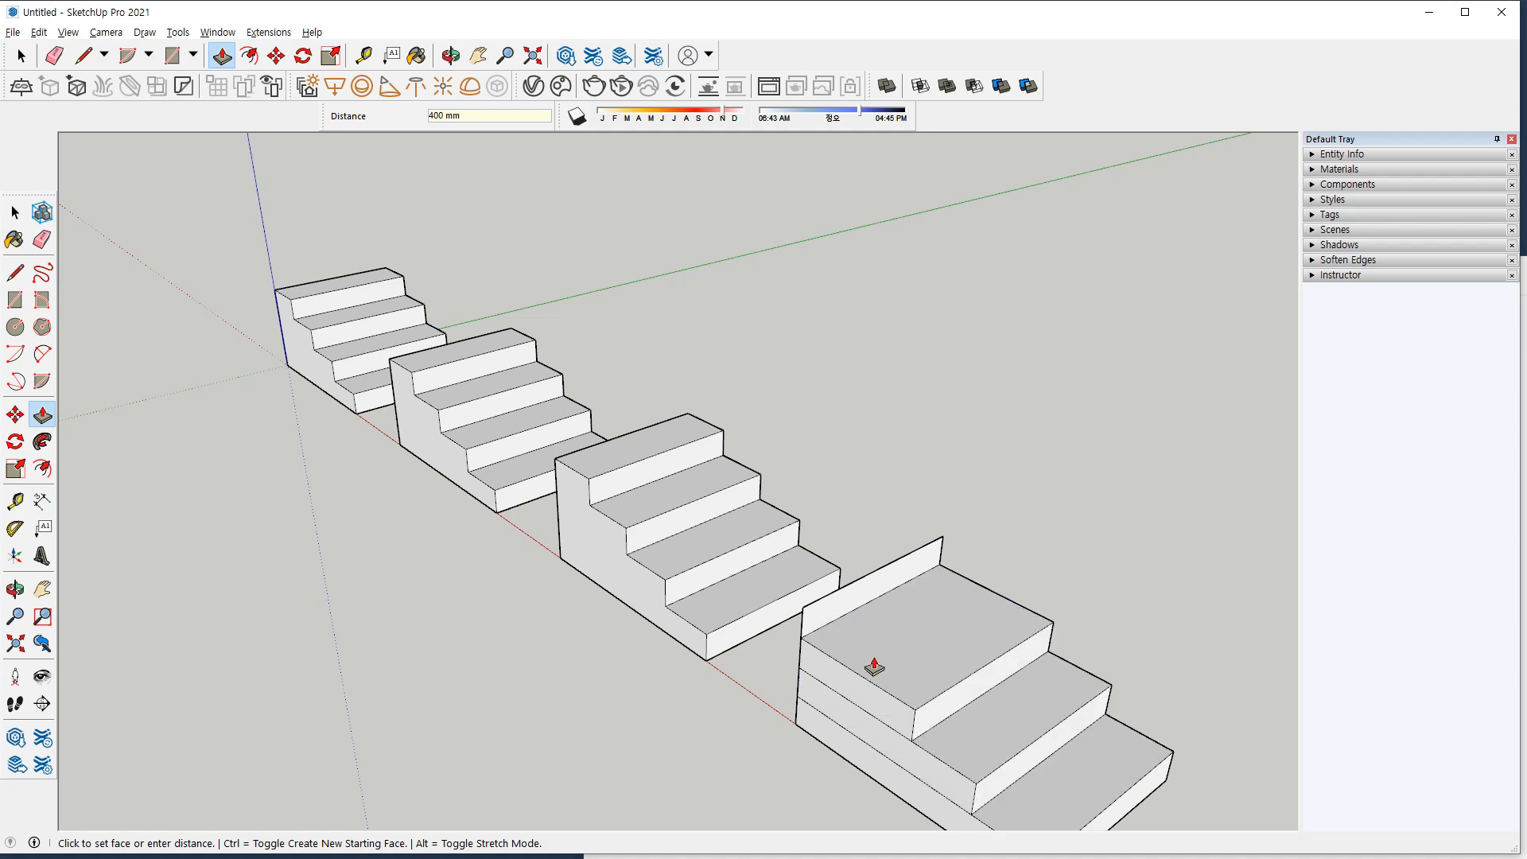
pyautogui.click(842, 611)
pyautogui.write('200')
pyautogui.press('Return')
# Erase the horizontal seam lines on both side faces of the fourth staircase.
pyautogui.moveTo(845, 780); pyautogui.dragTo(920, 630, button='middle')
pyautogui.press('e')
pyautogui.moveTo(906, 495)
pyautogui.mouseDown()
pyautogui.moveTo(910, 538)
pyautogui.moveTo(1080, 580)
pyautogui.mouseUp()
pyautogui.moveTo(1081, 580)
pyautogui.mouseDown(button='middle')
pyautogui.moveTo(535, 552)
pyautogui.moveTo(571, 517)
pyautogui.mouseUp(button='middle')
pyautogui.moveTo(574, 515)
pyautogui.mouseDown()
pyautogui.moveTo(556, 501)
pyautogui.moveTo(562, 586)
pyautogui.mouseUp()
pyautogui.moveTo(562, 586)
pyautogui.mouseDown(button='middle')
pyautogui.moveTo(355, 671)
pyautogui.moveTo(193, 680)
pyautogui.moveTo(695, 705)
pyautogui.moveTo(1097, 681)
pyautogui.moveTo(896, 613)
pyautogui.moveTo(730, 587)
pyautogui.moveTo(1012, 600)
pyautogui.moveTo(998, 290)
pyautogui.moveTo(784, 273)
pyautogui.moveTo(909, 552)
pyautogui.moveTo(899, 539)
pyautogui.mouseUp(button='middle')
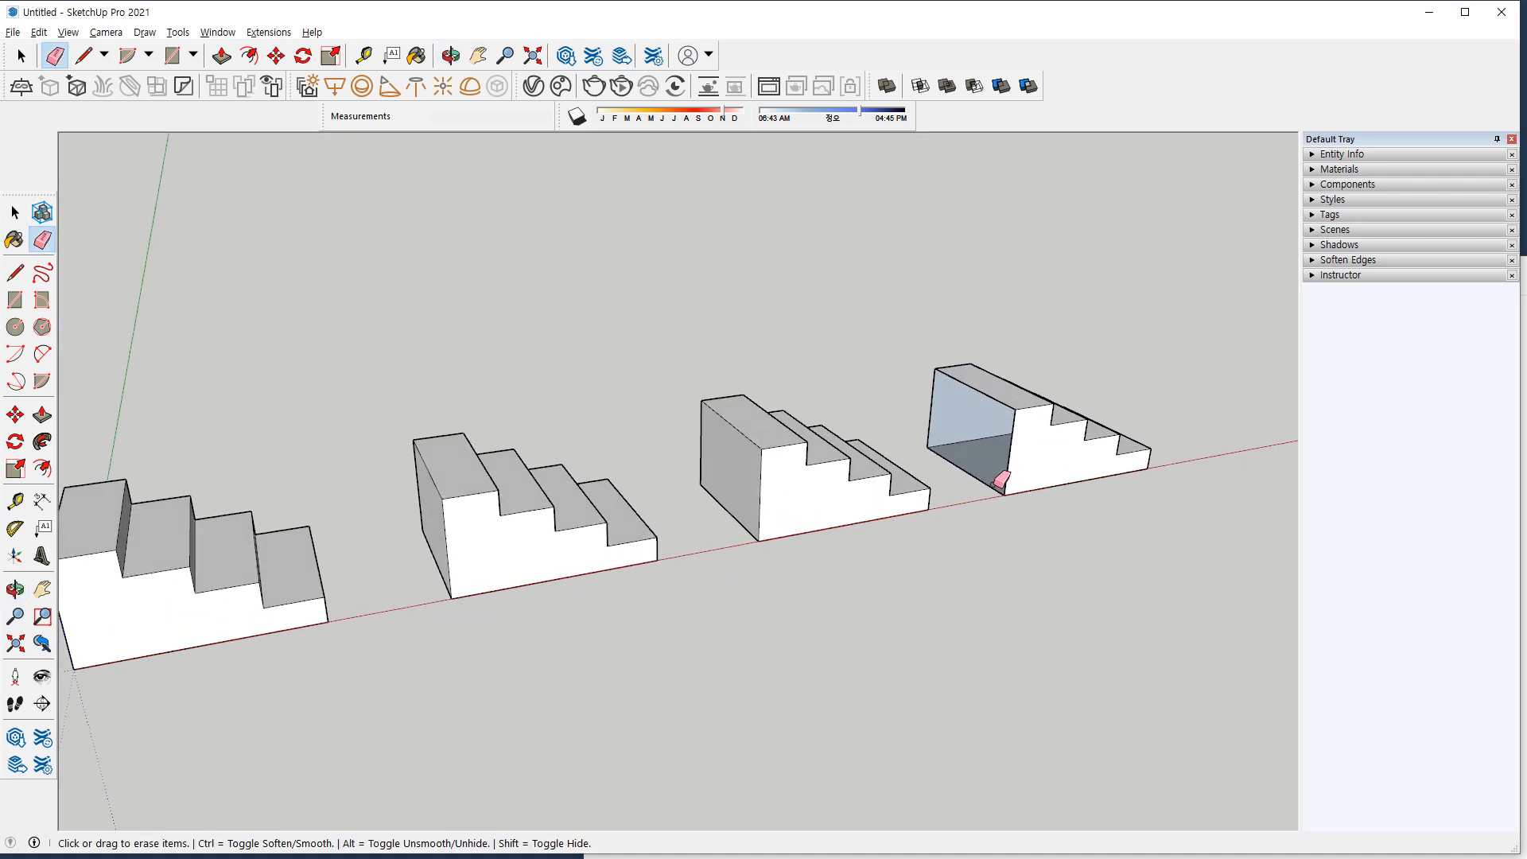
# Redraw an edge of the fourth staircase's open back with the Line tool to close the missing rear face.
pyautogui.press('l')
pyautogui.click(1015, 409)
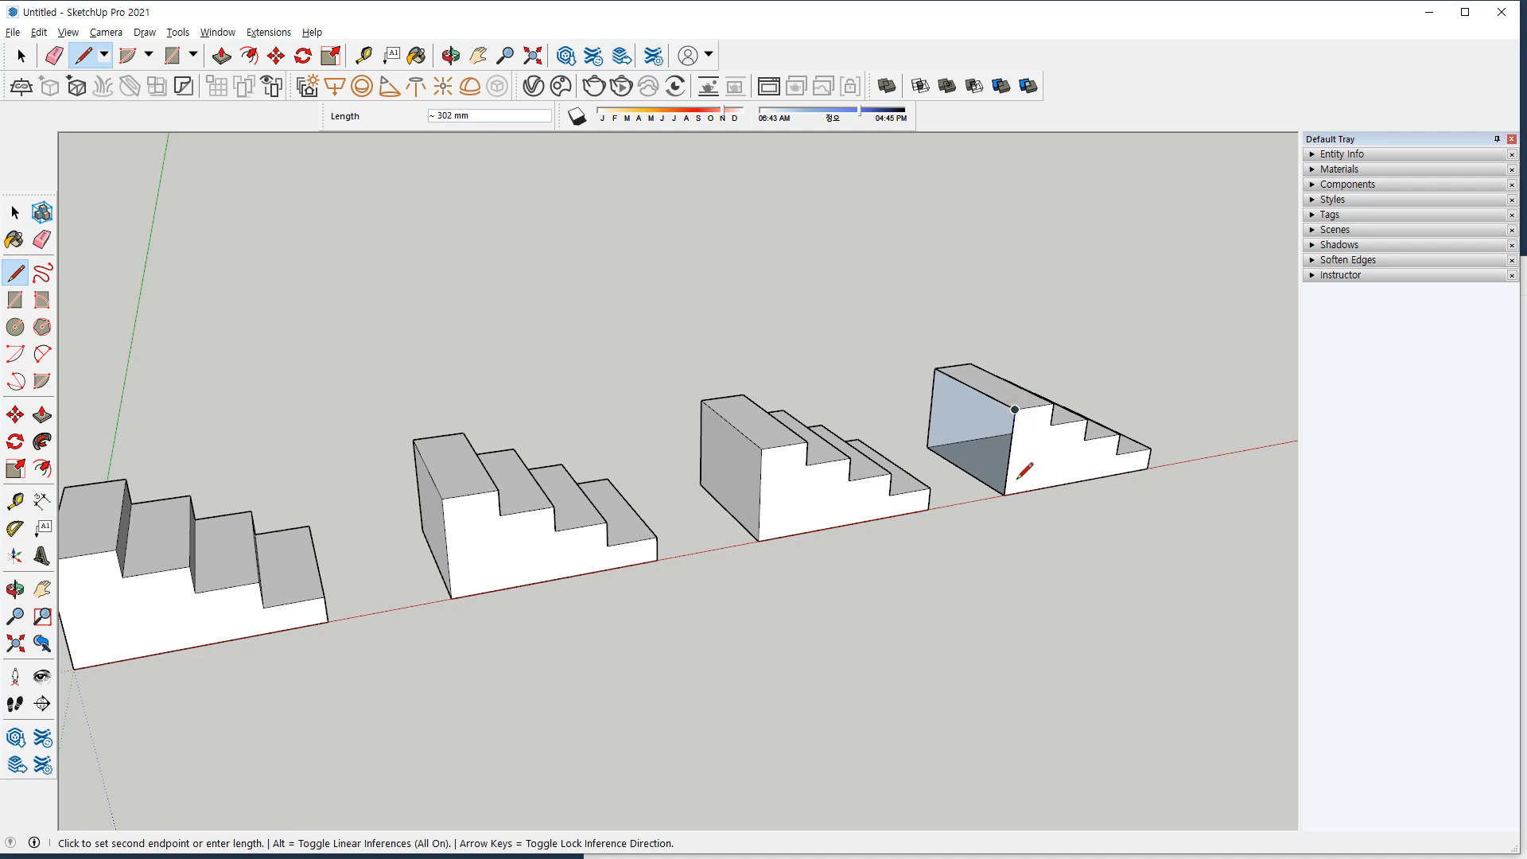
pyautogui.press('Escape')
pyautogui.moveTo(856, 609); pyautogui.dragTo(770, 201, button='middle')
pyautogui.click(752, 487)
pyautogui.click(946, 507)
pyautogui.press('space')
pyautogui.moveTo(862, 394); pyautogui.dragTo(617, 528, button='middle')
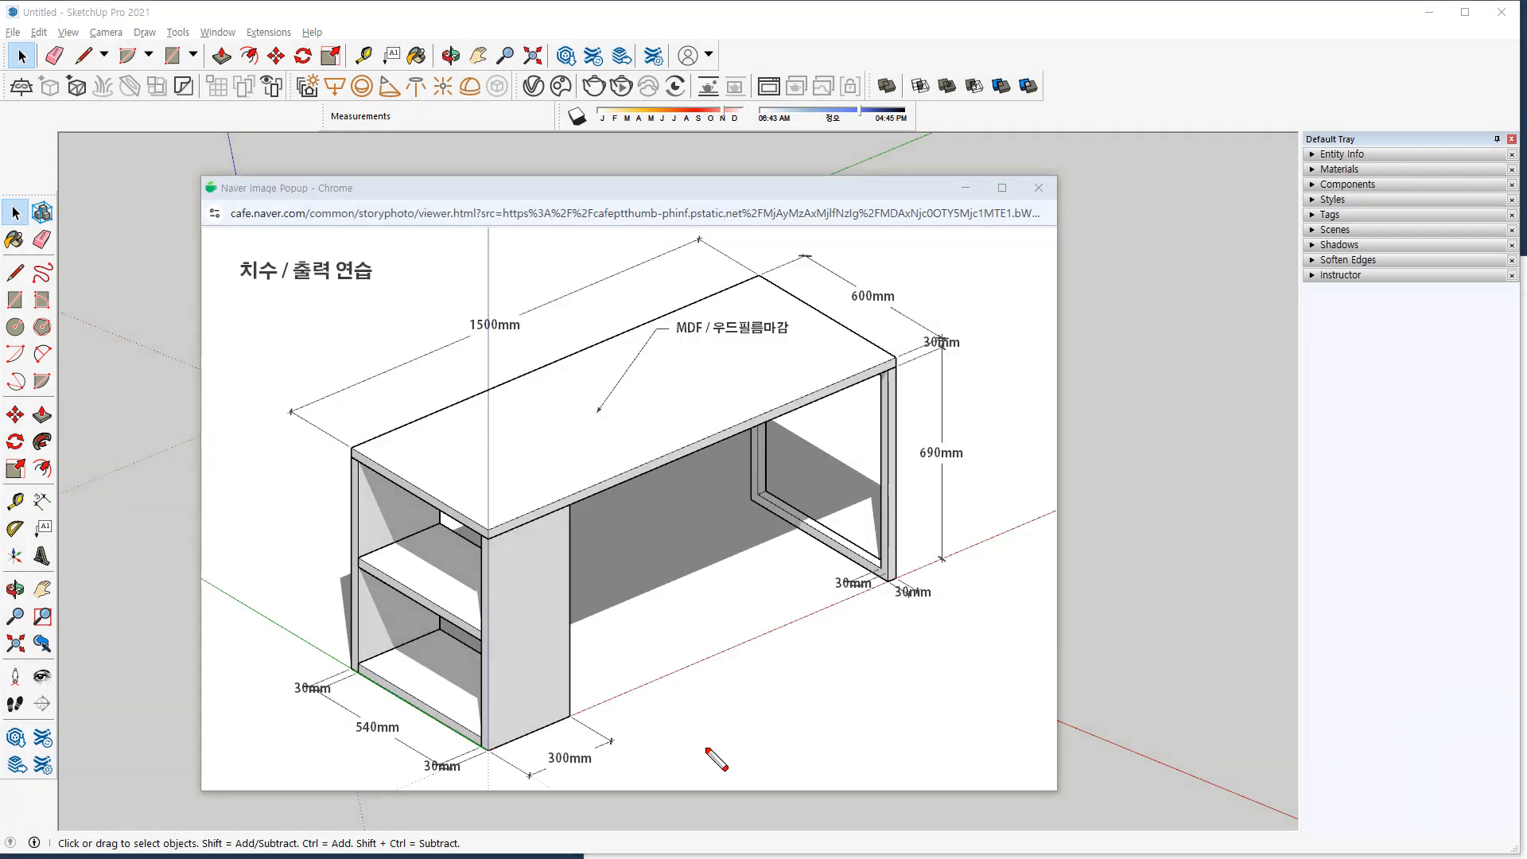
# Examine the desk reference drawing for its width, depth, height, shelf unit and panel thickness dimensions.
pyautogui.moveTo(572, 790)
pyautogui.mouseDown()
pyautogui.moveTo(640, 740)
pyautogui.moveTo(611, 796)
pyautogui.mouseUp()
pyautogui.moveTo(466, 792)
pyautogui.mouseDown()
pyautogui.moveTo(420, 786)
pyautogui.moveTo(441, 793)
pyautogui.mouseUp()
pyautogui.moveTo(362, 762)
pyautogui.mouseDown()
pyautogui.moveTo(340, 739)
pyautogui.moveTo(398, 743)
pyautogui.moveTo(389, 765)
pyautogui.mouseUp()
pyautogui.moveTo(296, 713)
pyautogui.mouseDown()
pyautogui.moveTo(350, 672)
pyautogui.moveTo(354, 690)
pyautogui.mouseUp()
pyautogui.moveTo(551, 342)
pyautogui.mouseDown()
pyautogui.moveTo(443, 266)
pyautogui.moveTo(497, 369)
pyautogui.mouseUp()
pyautogui.moveTo(889, 322)
pyautogui.mouseDown()
pyautogui.moveTo(827, 270)
pyautogui.moveTo(912, 310)
pyautogui.mouseUp()
pyautogui.moveTo(971, 481)
pyautogui.mouseDown()
pyautogui.moveTo(950, 489)
pyautogui.moveTo(984, 469)
pyautogui.moveTo(964, 529)
pyautogui.mouseUp()
pyautogui.moveTo(887, 626)
pyautogui.mouseDown()
pyautogui.moveTo(954, 581)
pyautogui.moveTo(962, 633)
pyautogui.mouseUp()
pyautogui.press('Escape')
pyautogui.moveTo(832, 193); pyautogui.dragTo(0, 195)
# Draw a 300 × 30 mm rectangle on the ground from the origin, with its long side along the red axis.
pyautogui.click(454, 526)
pyautogui.moveTo(466, 452); pyautogui.dragTo(716, 305, button='middle')
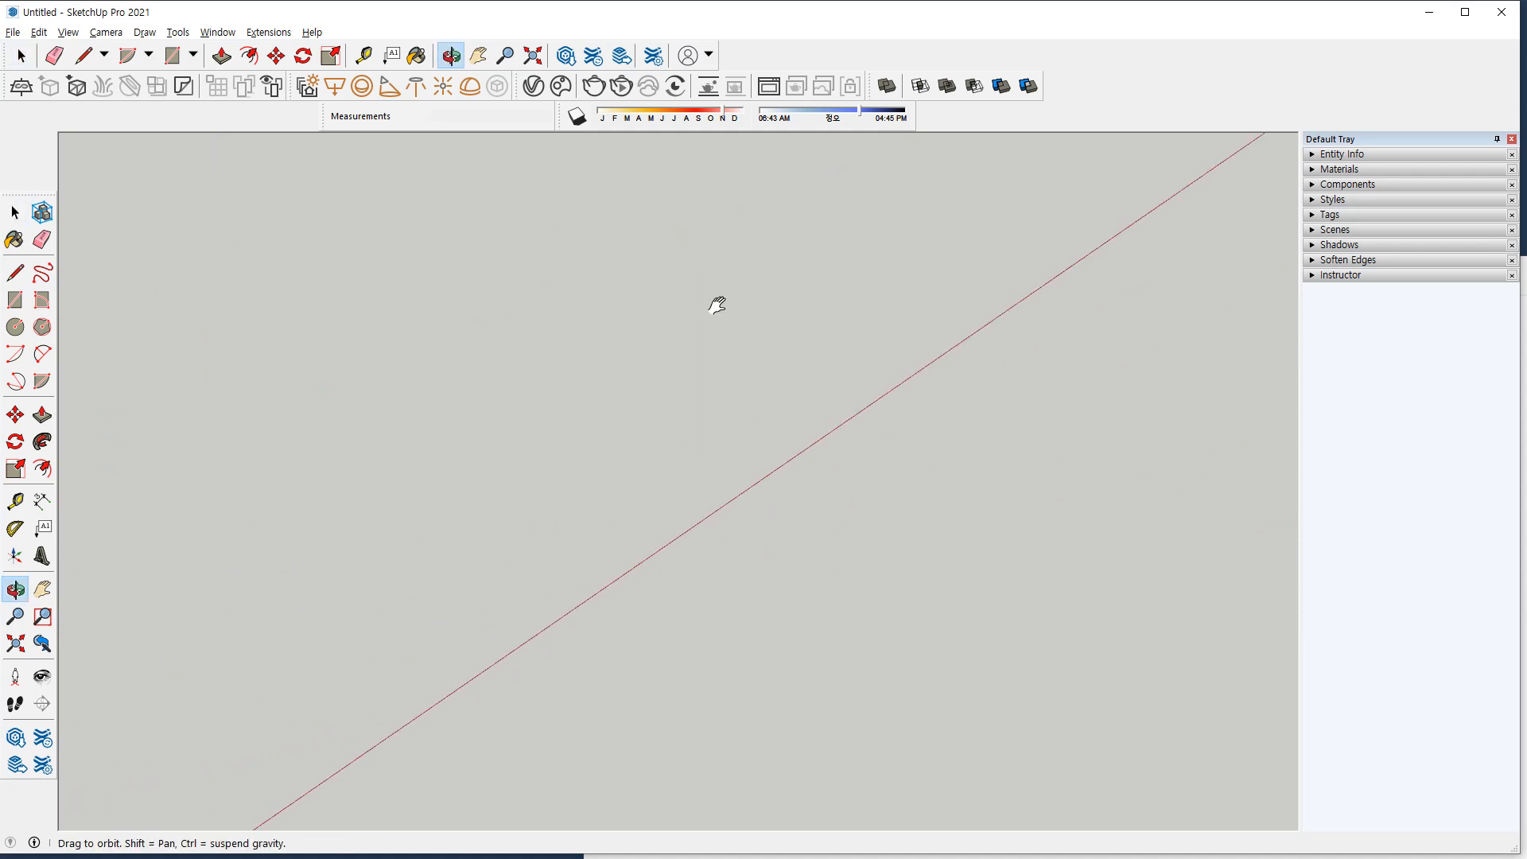
pyautogui.hotkey('shift', 'z')
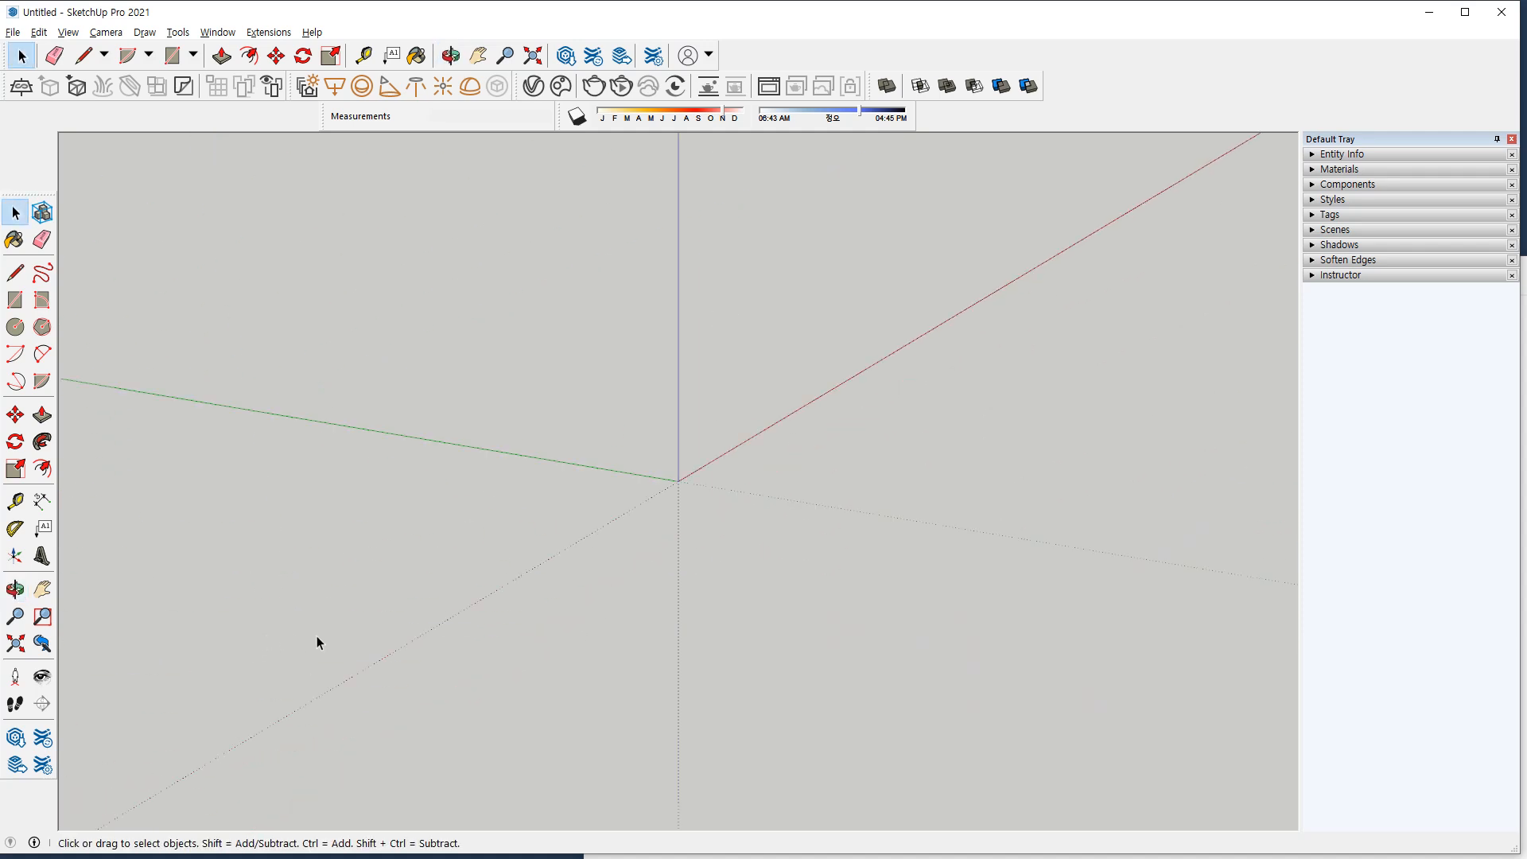
pyautogui.moveTo(683, 469)
pyautogui.mouseDown(button='middle')
pyautogui.moveTo(528, 479)
pyautogui.moveTo(671, 446)
pyautogui.mouseUp(button='middle')
pyautogui.press('r')
pyautogui.click(682, 499)
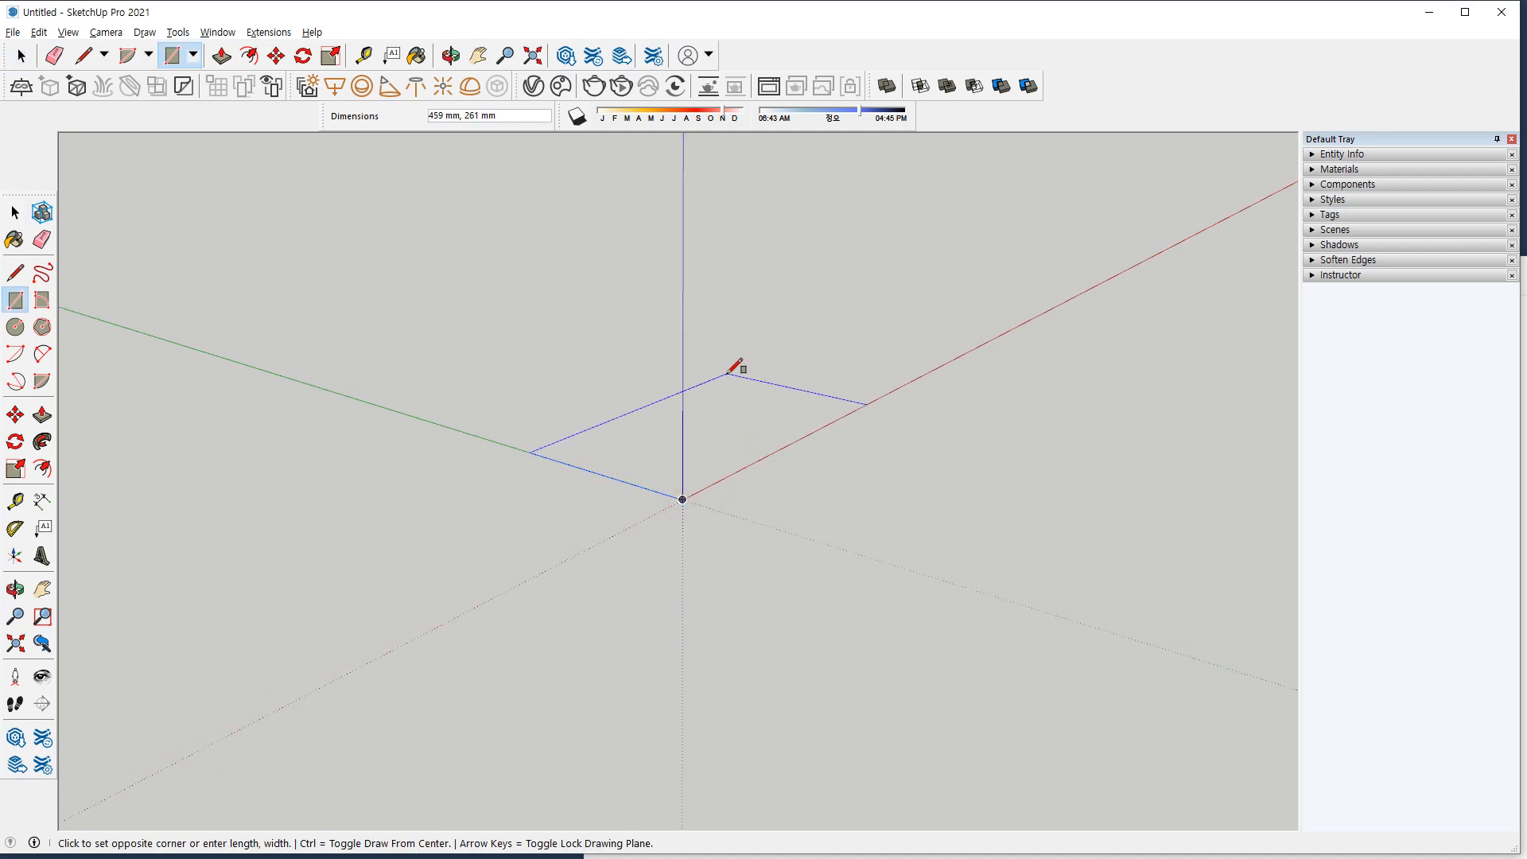
pyautogui.write('300,30')
pyautogui.press('Return')
# Push/Pull the 300 × 30 mm rectangle up 690 mm to form a side panel.
pyautogui.press('p')
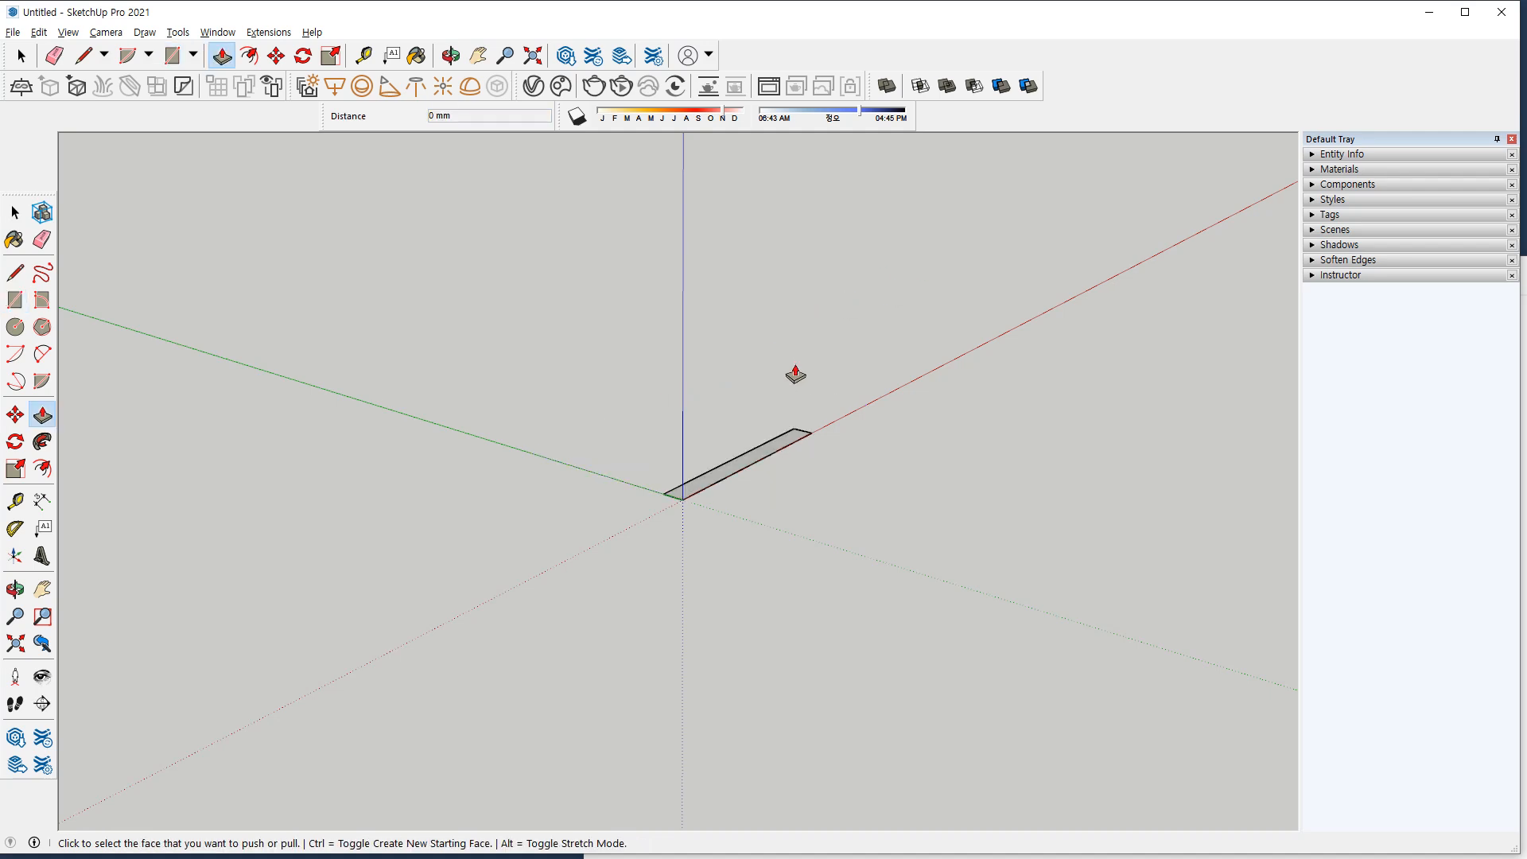
pyautogui.click(774, 451)
pyautogui.write('69')
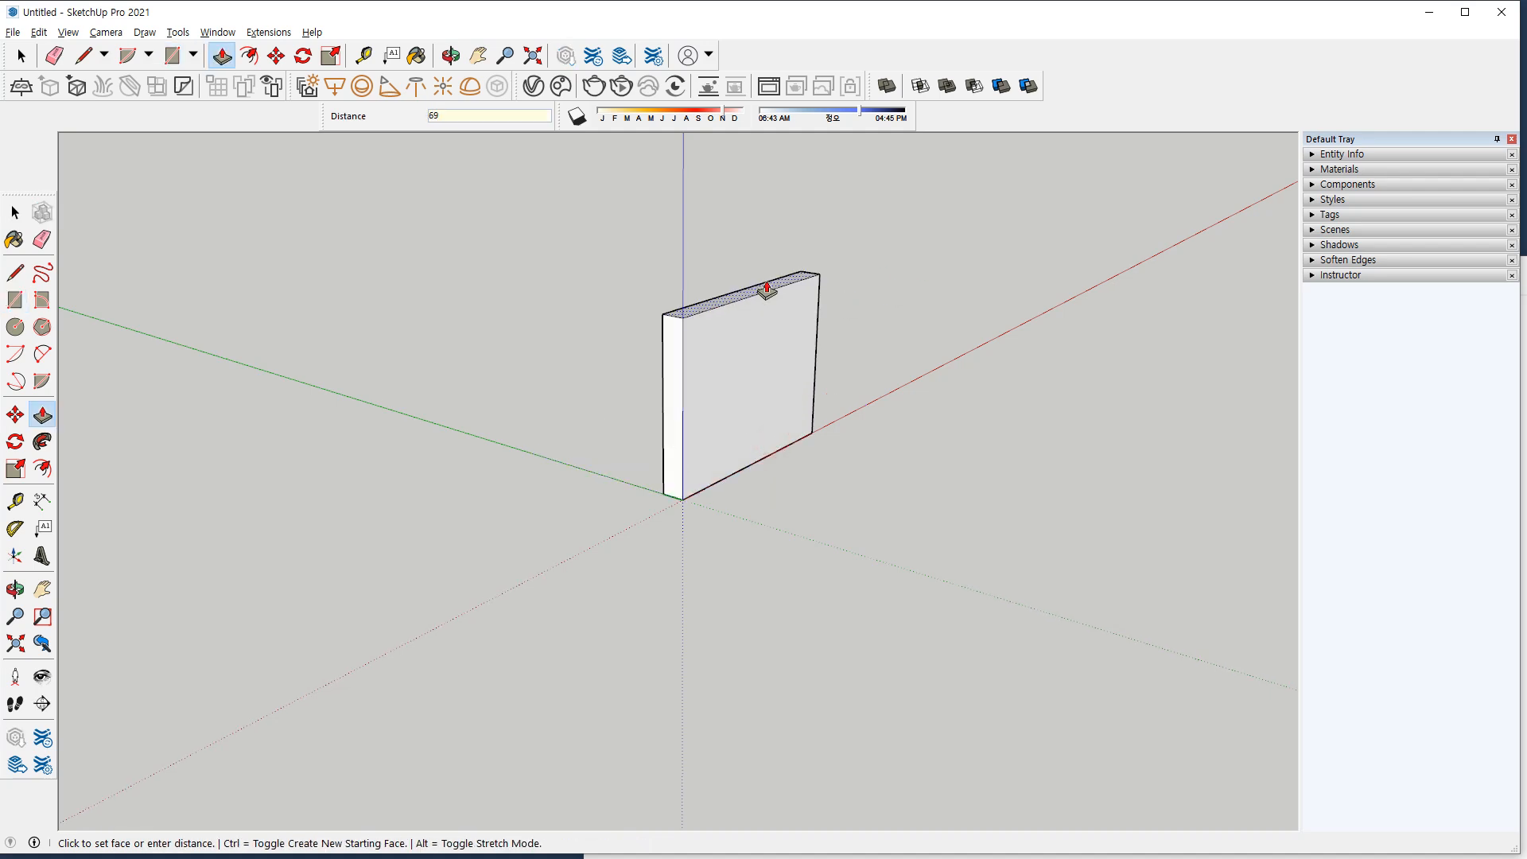
pyautogui.press('Return')
pyautogui.scroll(-4, 766, 291)
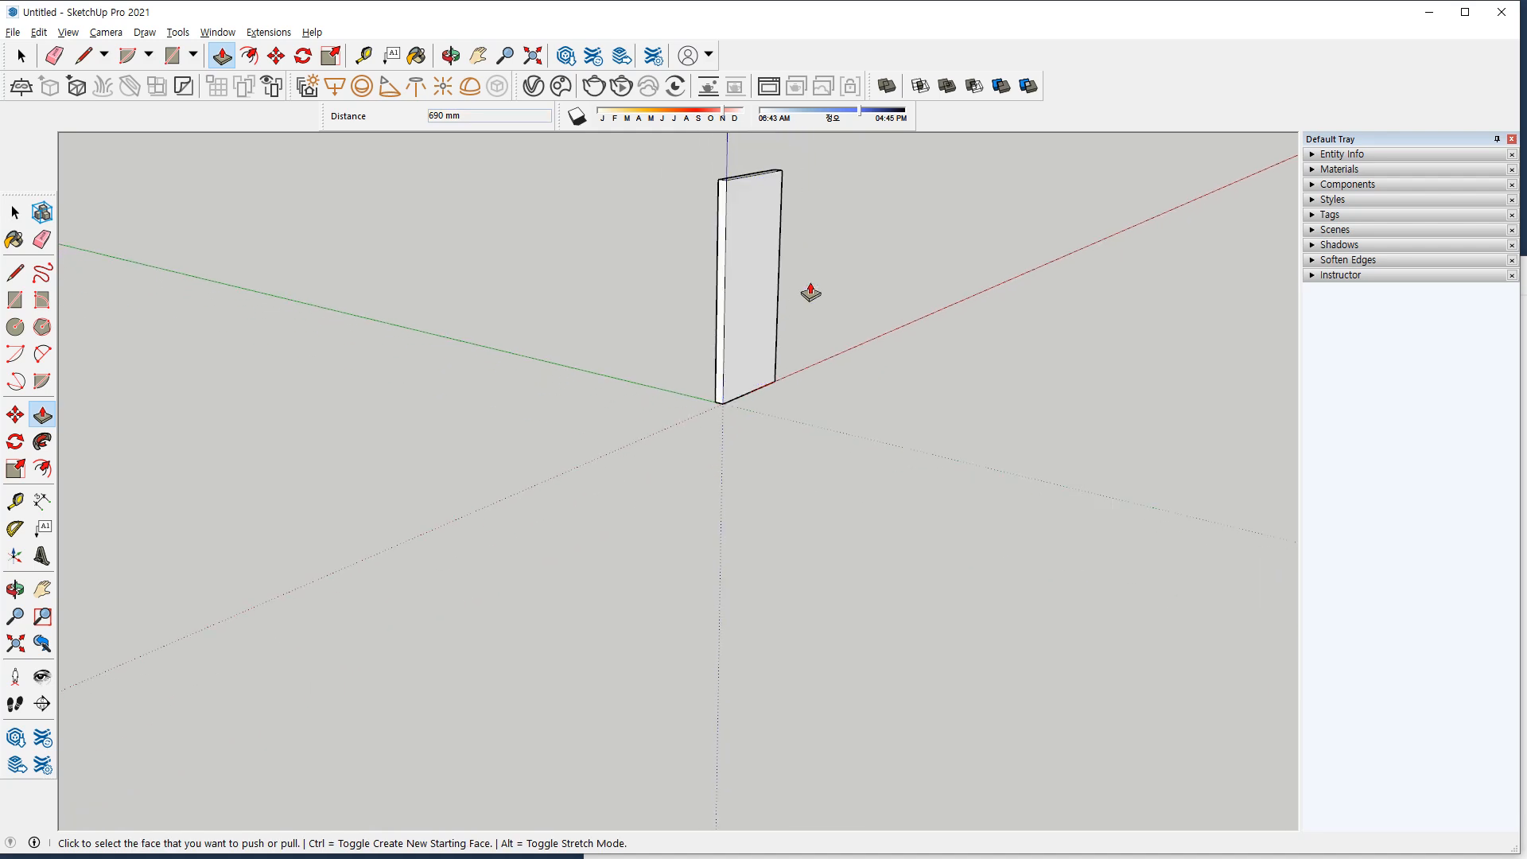
pyautogui.keyDown('shift'); pyautogui.moveTo(801, 300); pyautogui.dragTo(721, 405, button='middle'); pyautogui.keyUp('shift')
# Delete the whole side panel standing at the origin.
pyautogui.press('space')
pyautogui.tripleClick(682, 383)
pyautogui.press('Delete')
# Draw an upright 300 × 690 mm rectangle from the origin, locked to the plane perpendicular to the green axis.
pyautogui.press('r')
pyautogui.click(633, 524)
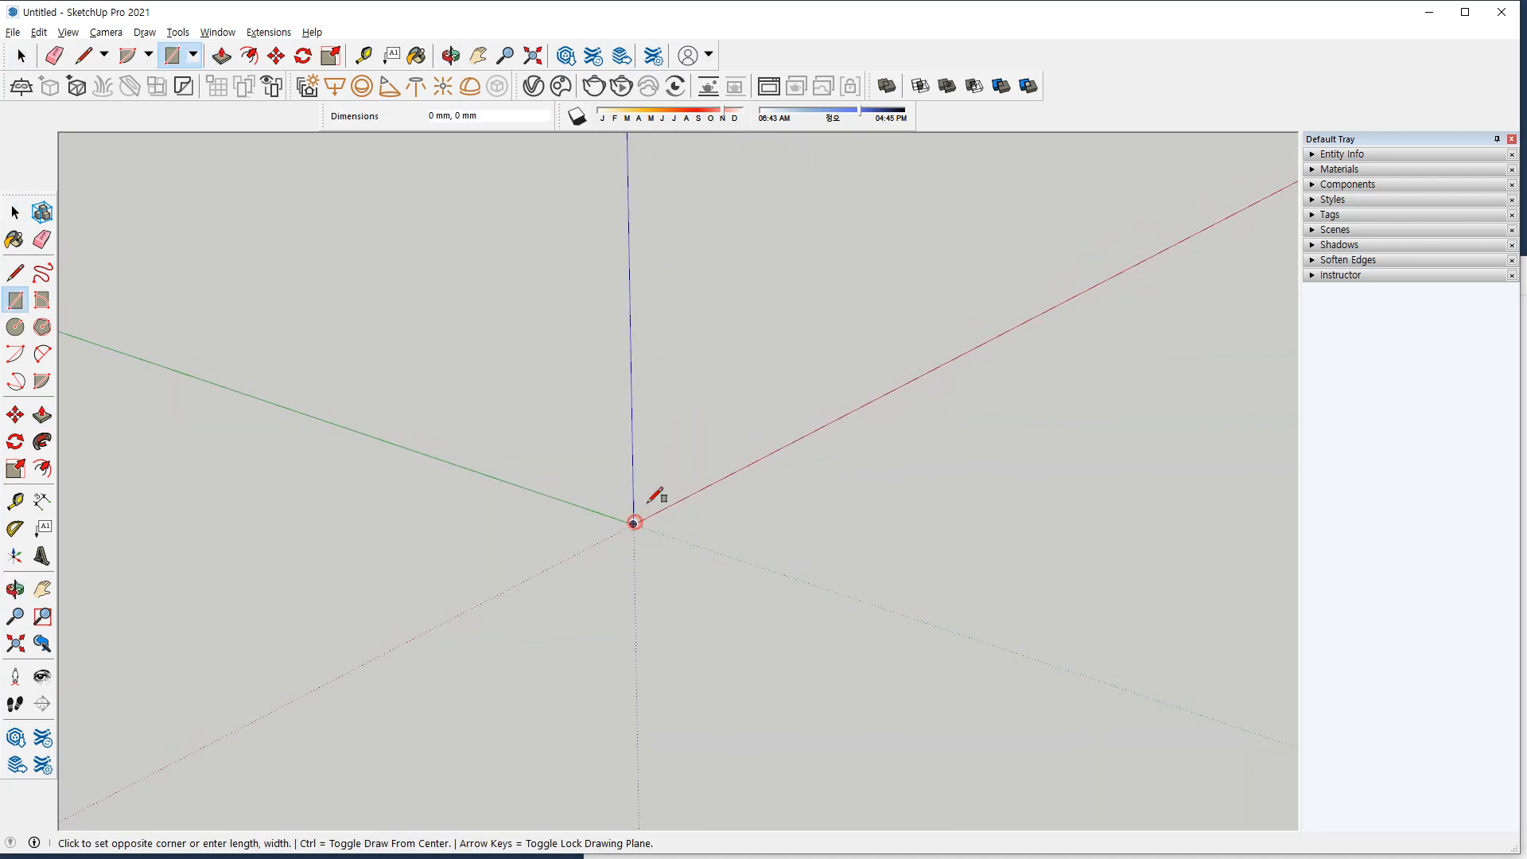
pyautogui.press('Left')
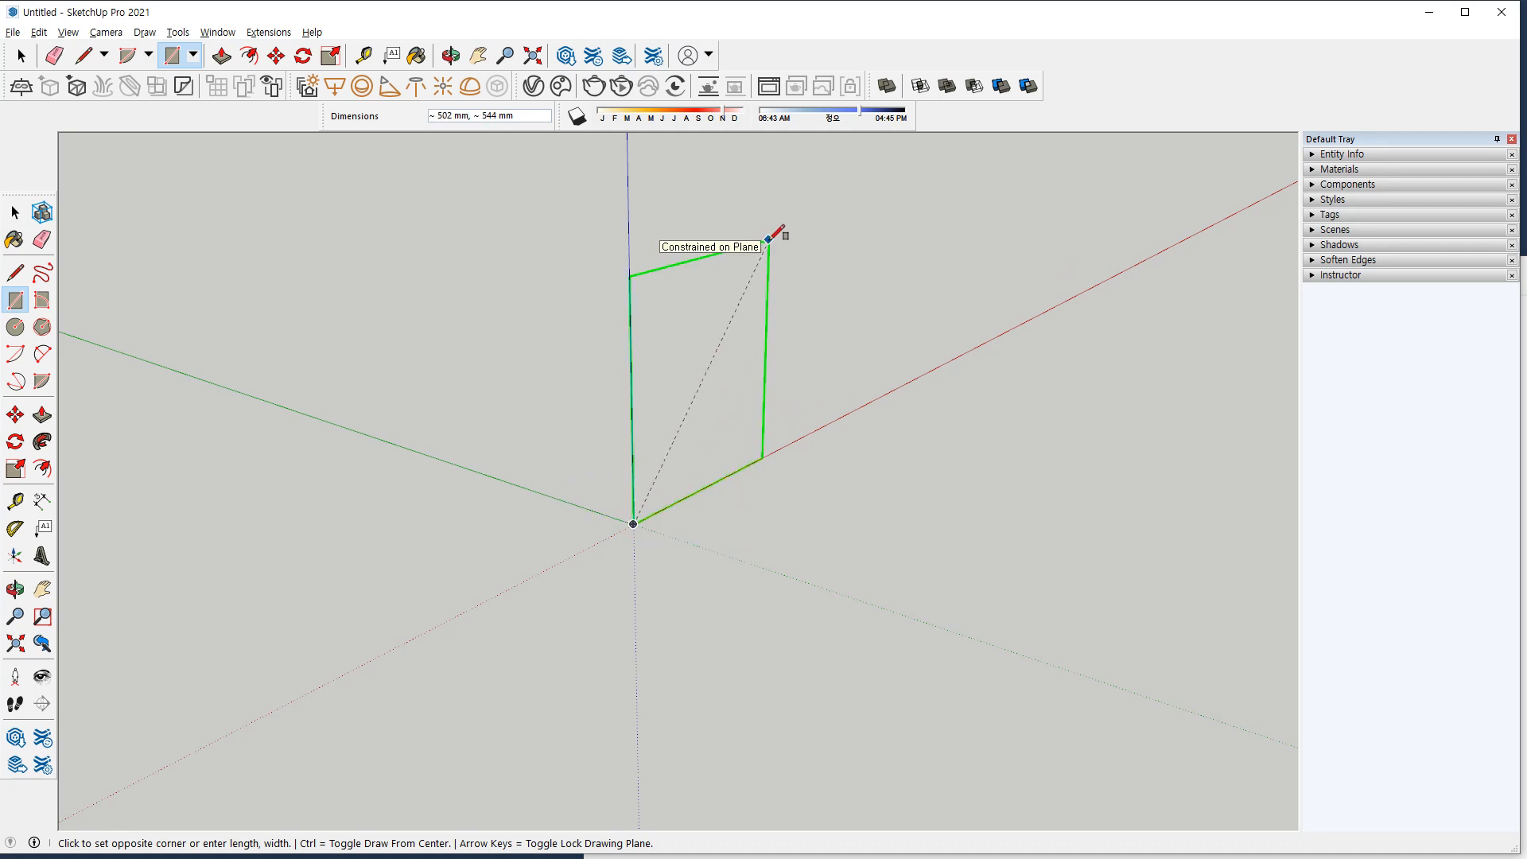
pyautogui.write('300,690')
pyautogui.press('Return')
# Push/Pull the upright rectangle 30 mm along the green axis to give the side panel its thickness.
pyautogui.press('p')
pyautogui.click(672, 371)
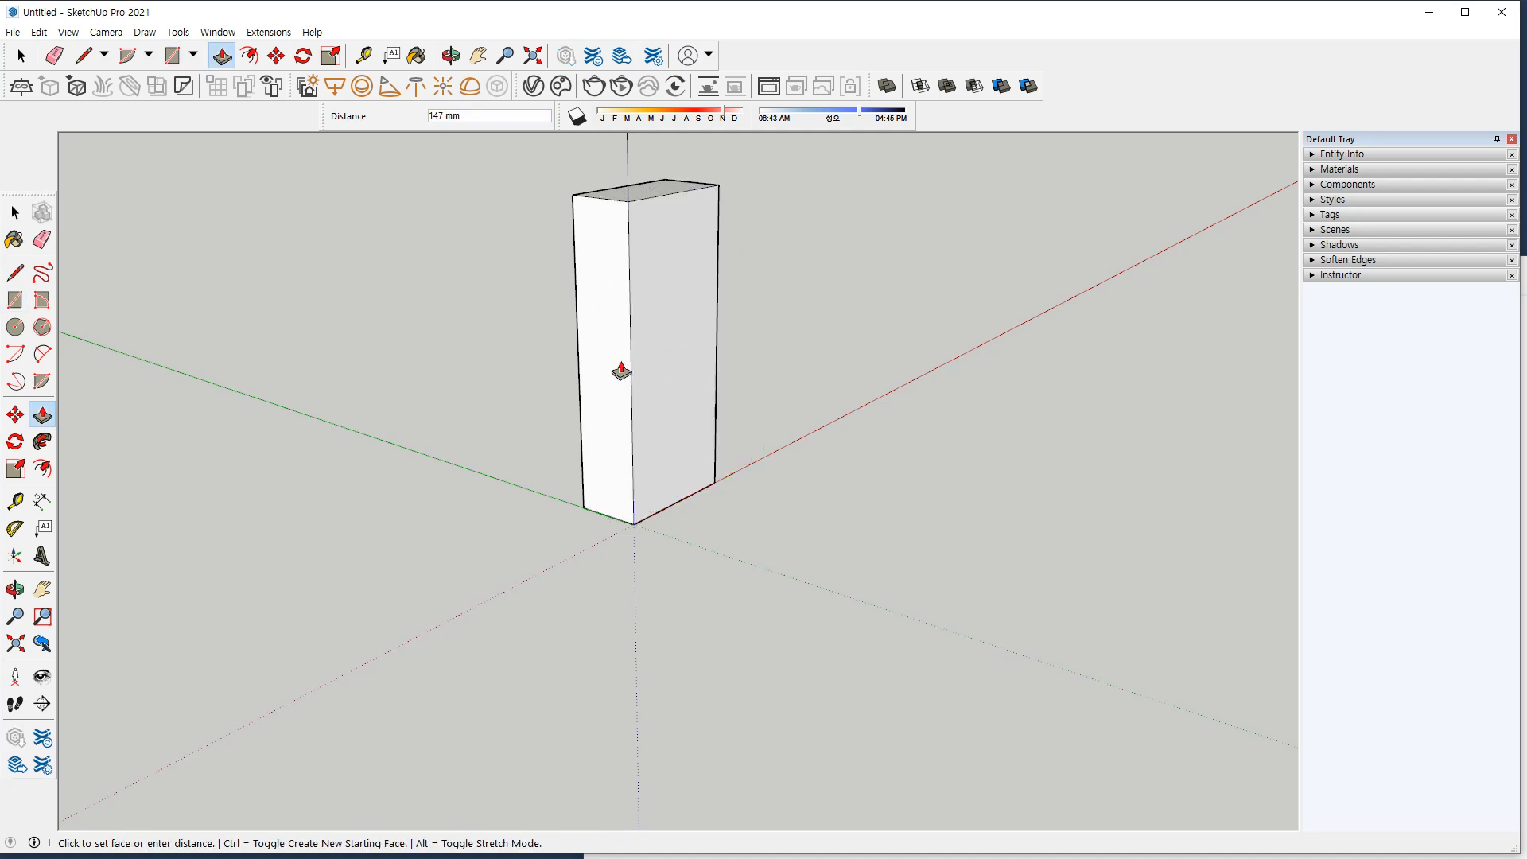
pyautogui.write('30')
pyautogui.press('Return')
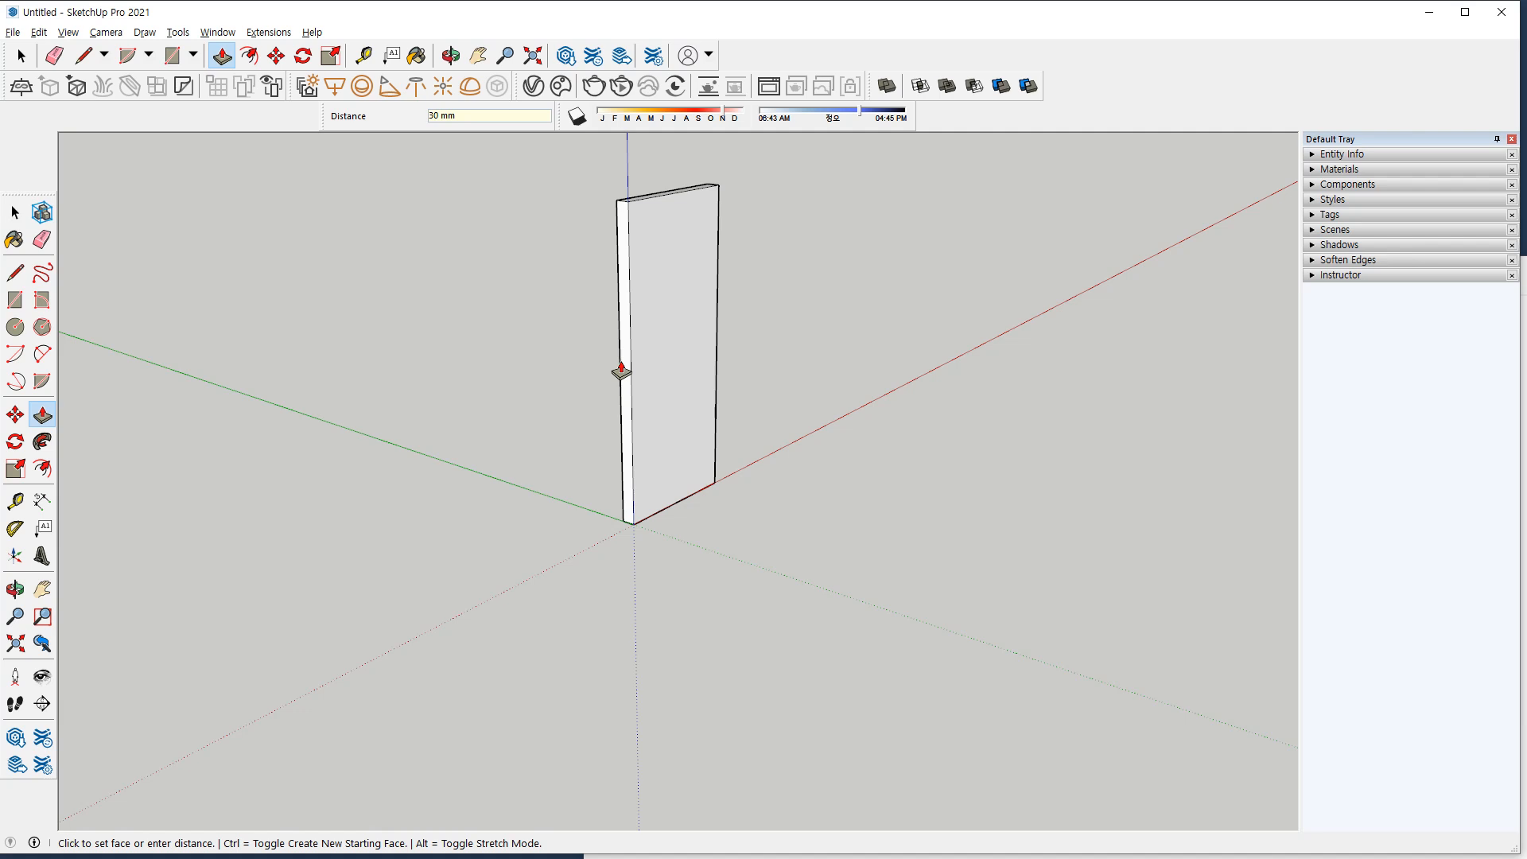
# Select all the side panel's connected geometry and make it a group.
pyautogui.press('space')
pyautogui.moveTo(826, 324); pyautogui.dragTo(801, 402, button='middle')
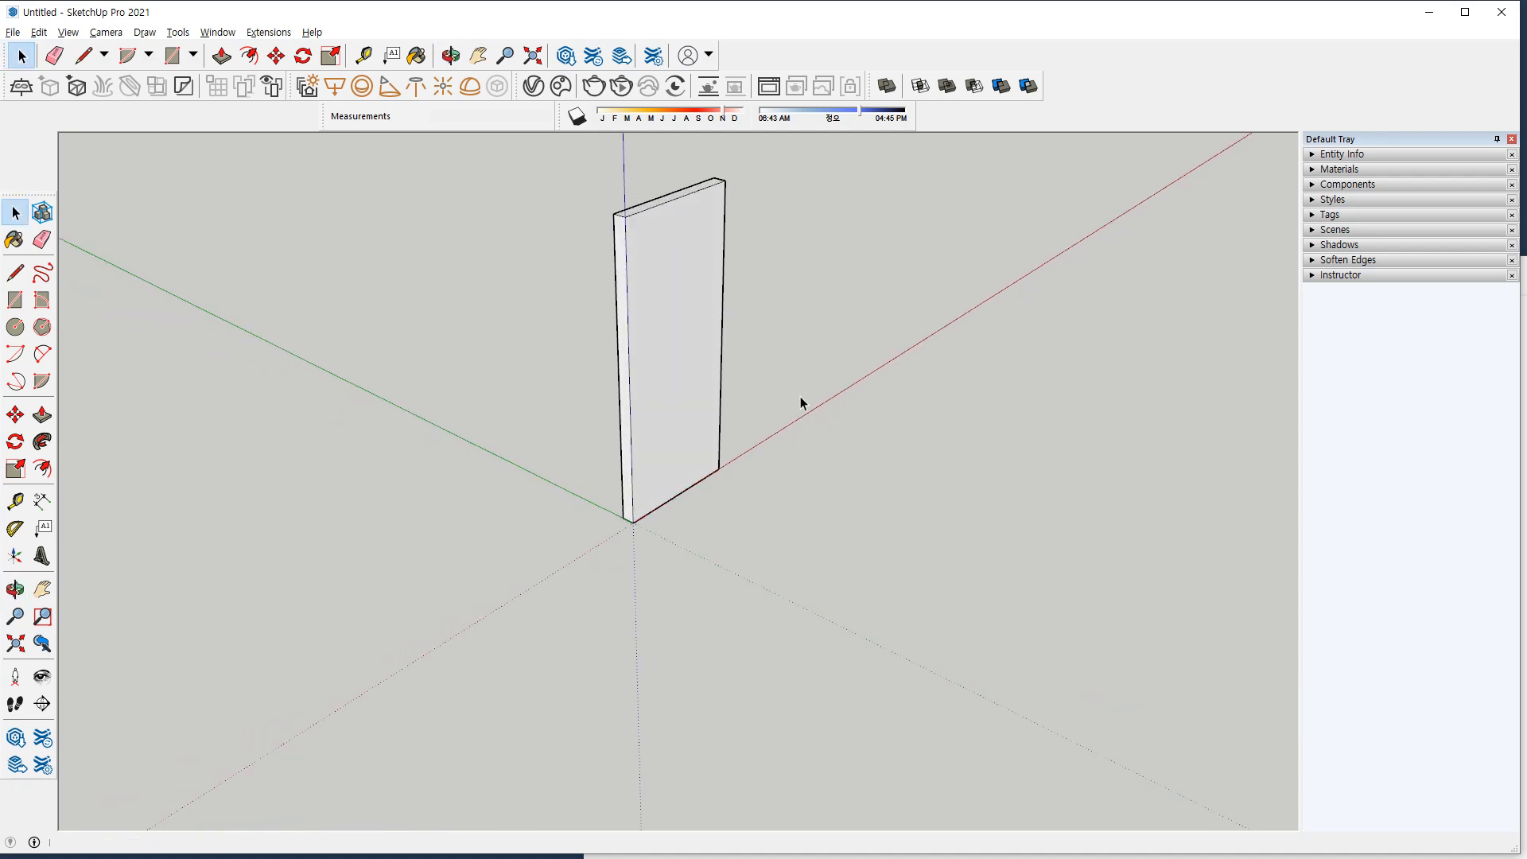
pyautogui.tripleClick(699, 267)
pyautogui.rightClick(685, 239)
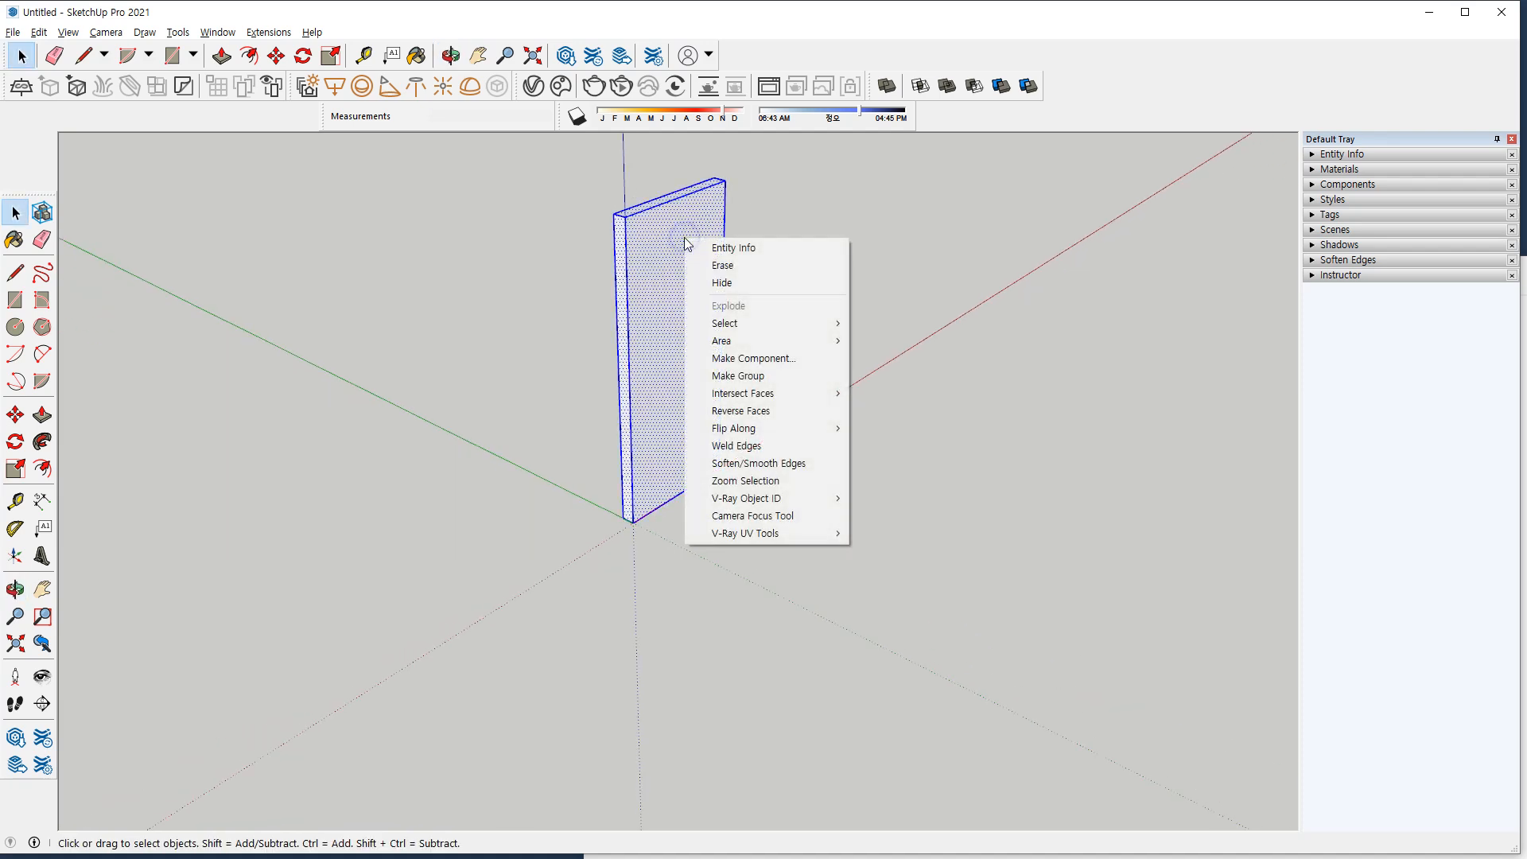
pyautogui.click(719, 377)
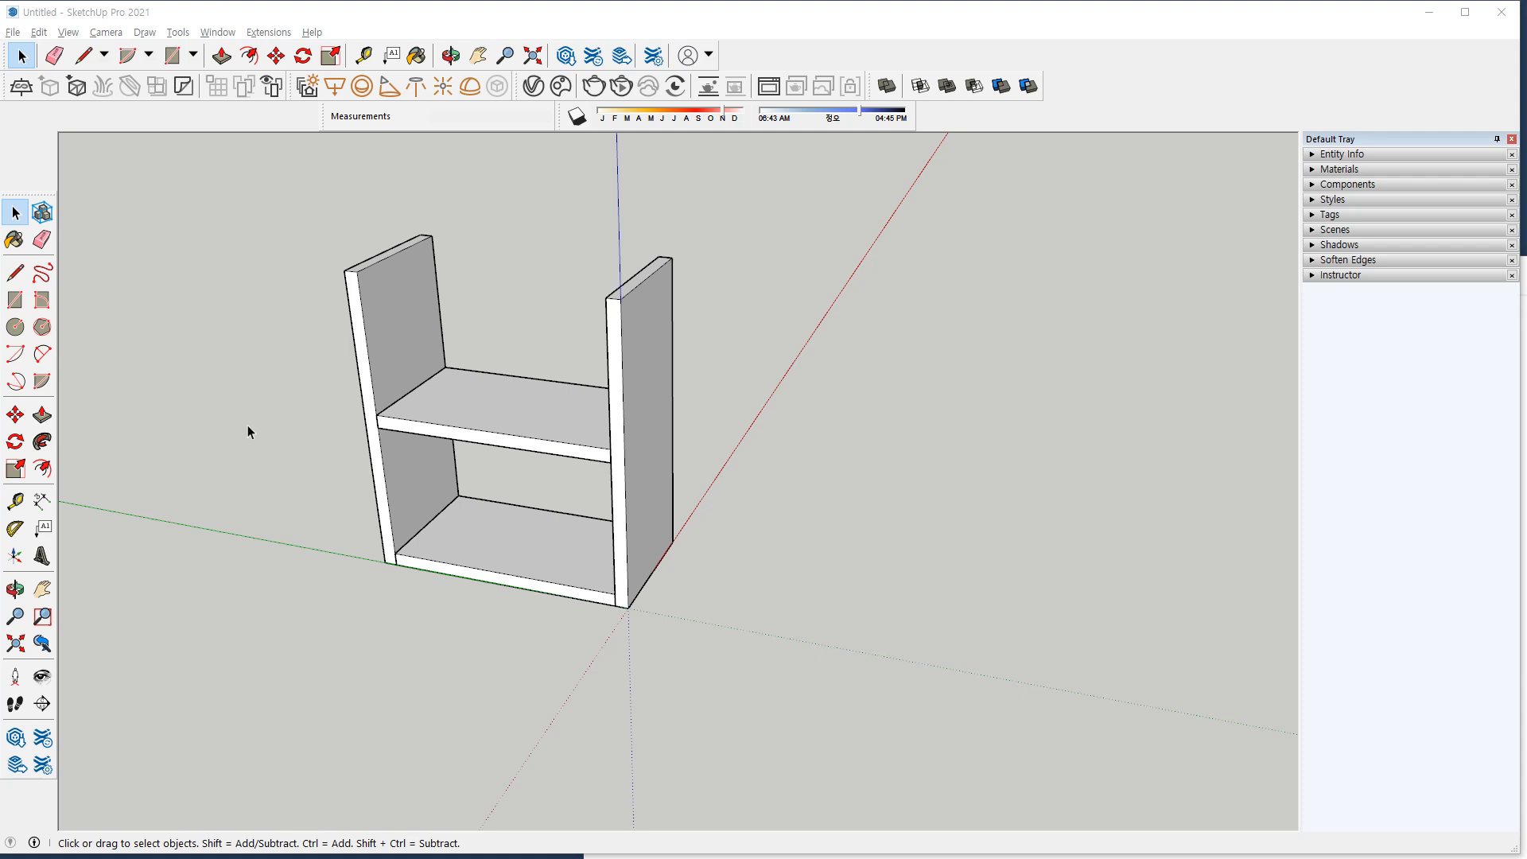
# Draw a freehand practice rectangle on the ground beside the desk, clear of its end panel.
pyautogui.click(767, 369)
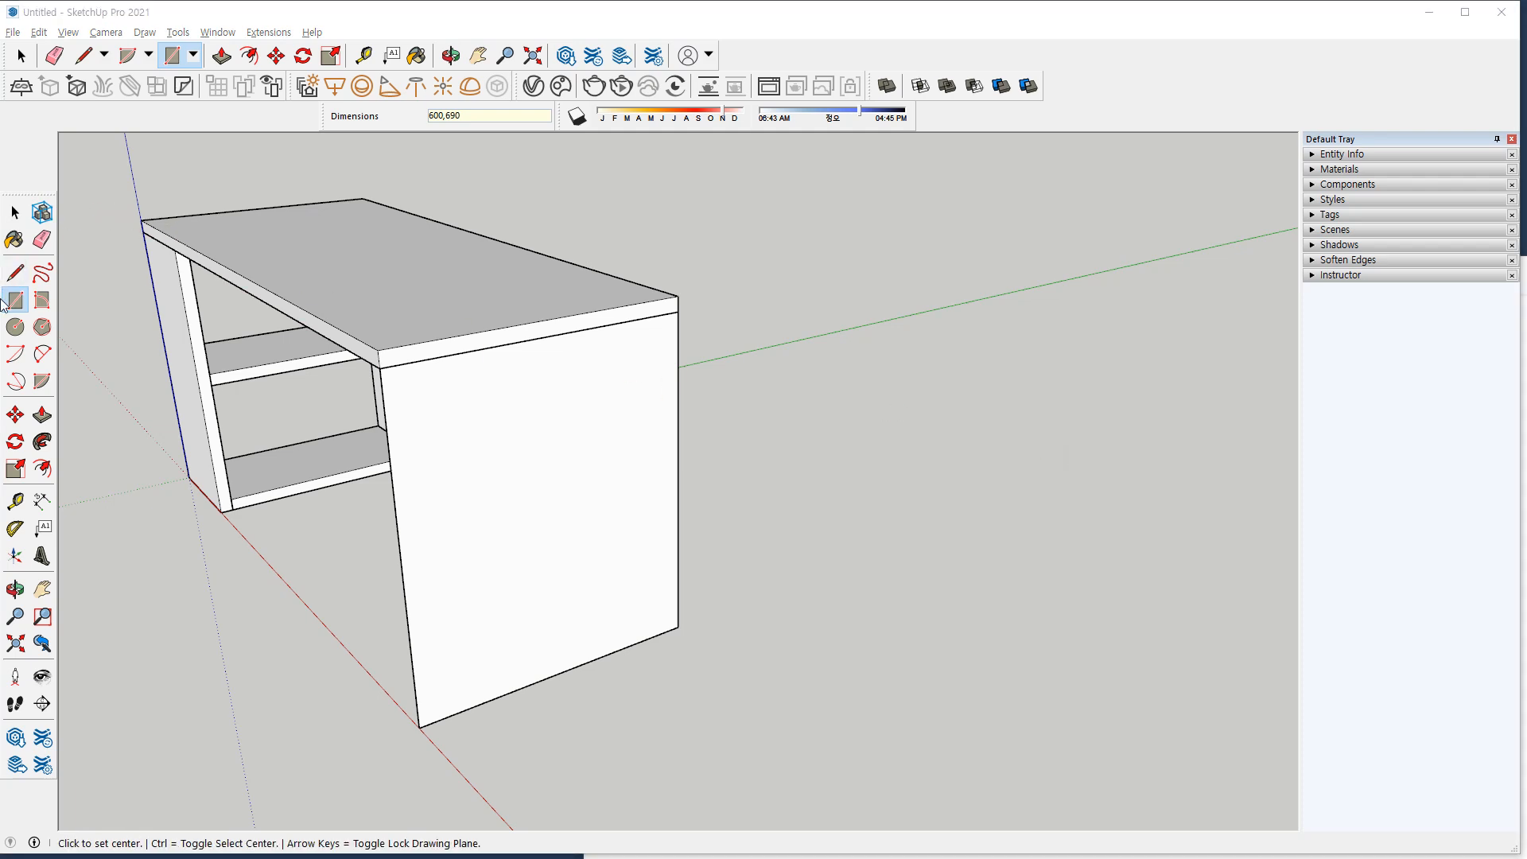
pyautogui.click(15, 301)
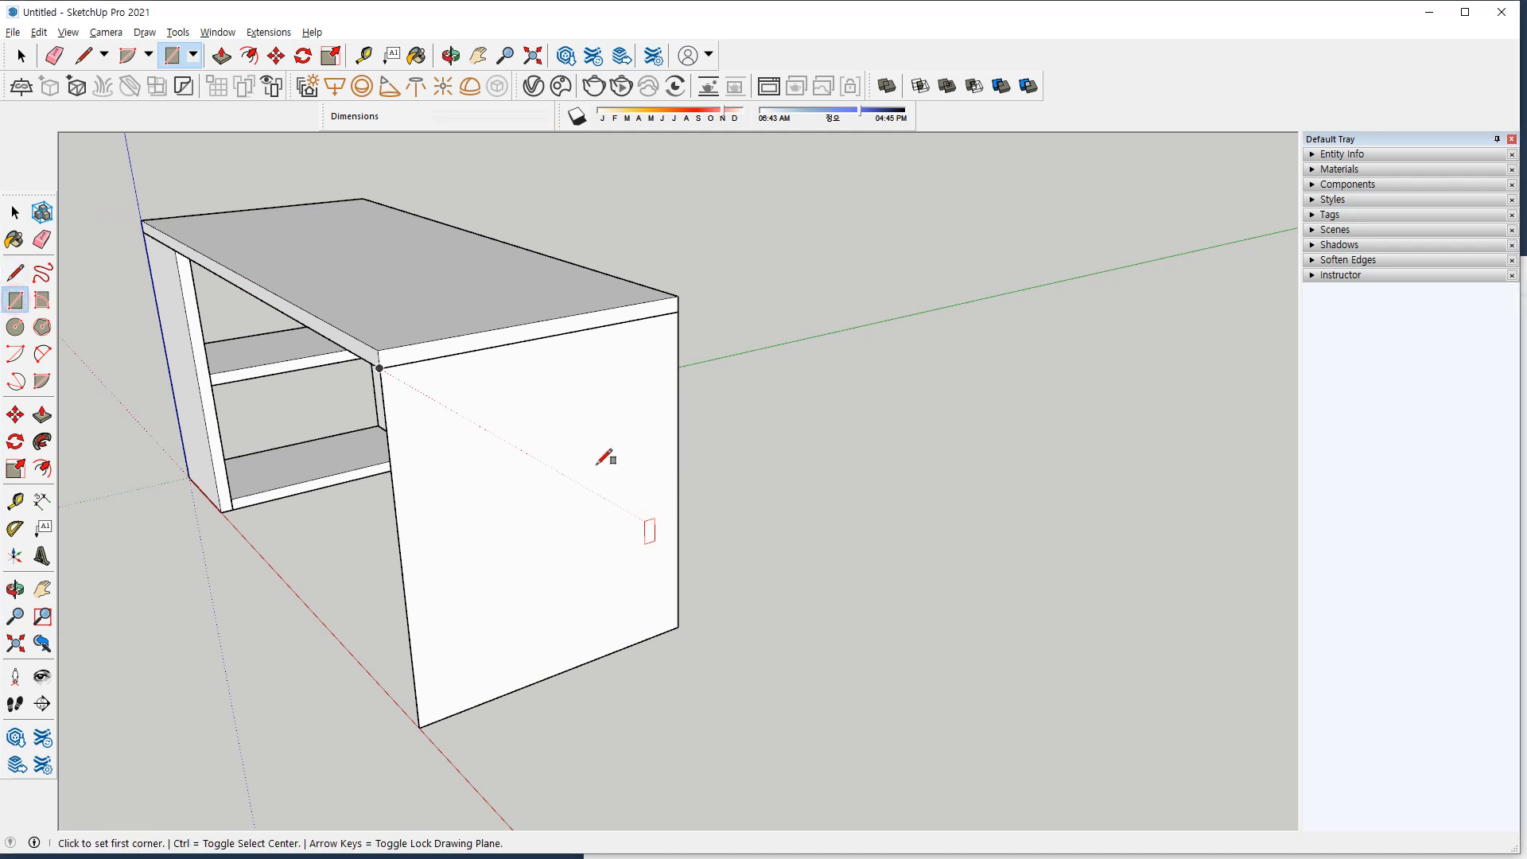
pyautogui.scroll(5, 654, 504)
pyautogui.click(698, 555)
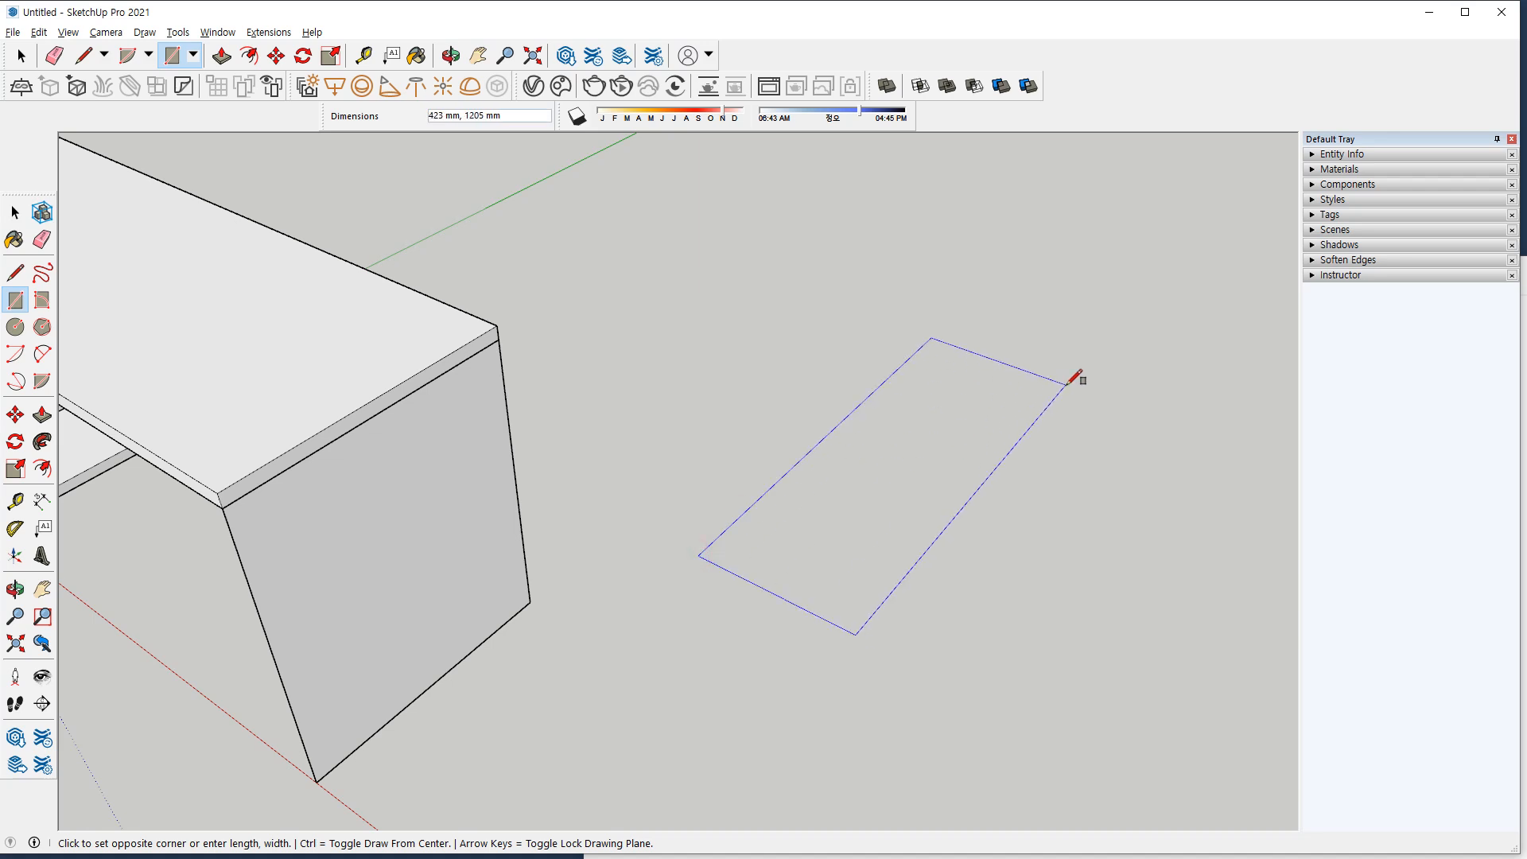
pyautogui.click(1209, 478)
pyautogui.keyDown('shift'); pyautogui.moveTo(962, 434); pyautogui.dragTo(733, 393, button='middle'); pyautogui.keyUp('shift')
pyautogui.press('space')
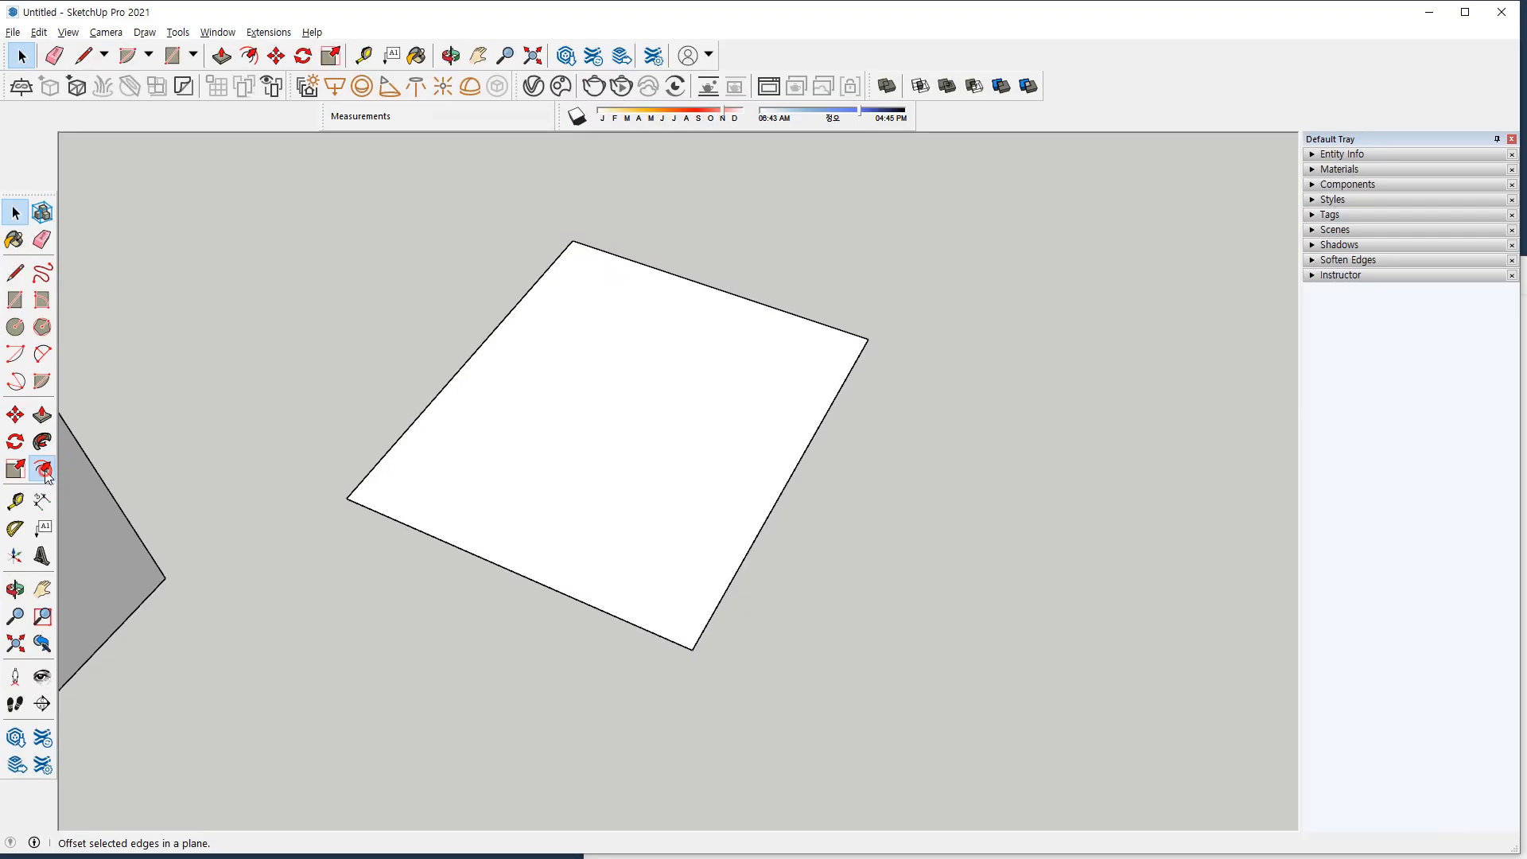
# Offset the practice rectangle's outline freehand, twice inward and once about 222 mm outward.
pyautogui.click(176, 531)
pyautogui.click(682, 299)
pyautogui.click(663, 336)
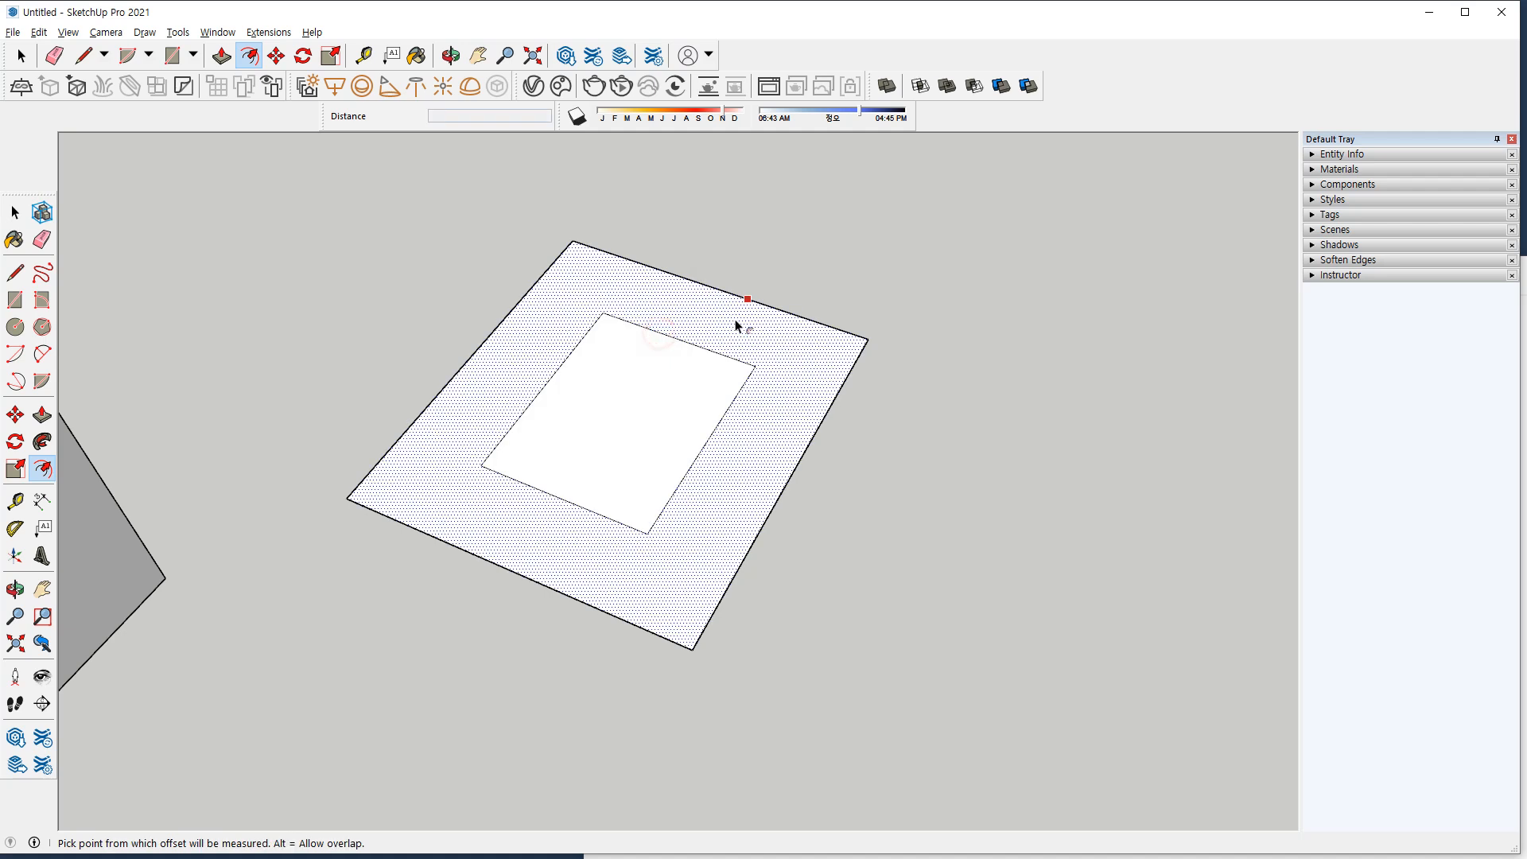
pyautogui.click(854, 334)
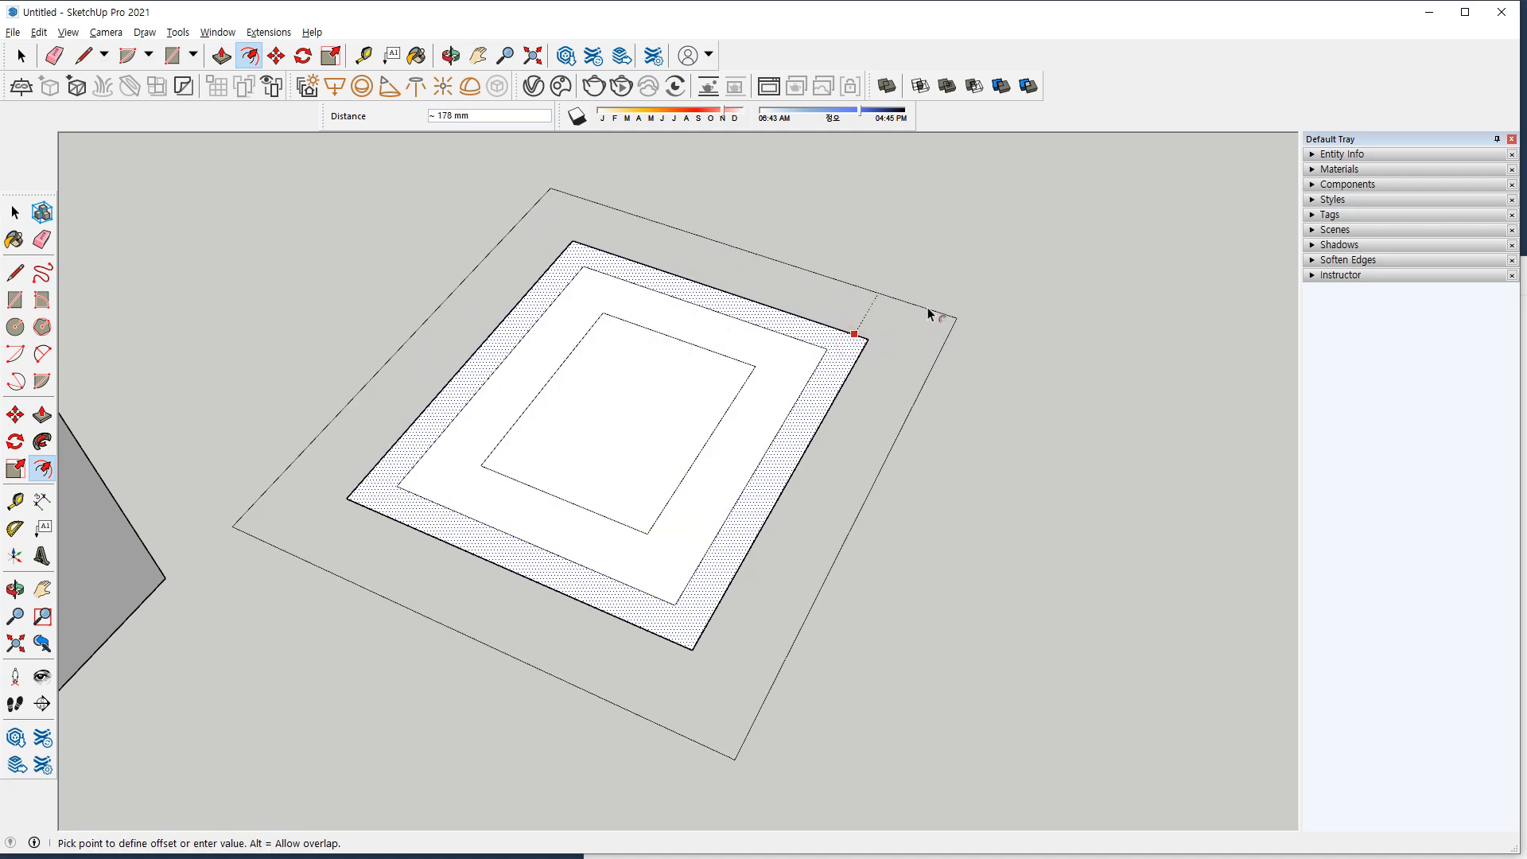
pyautogui.click(942, 304)
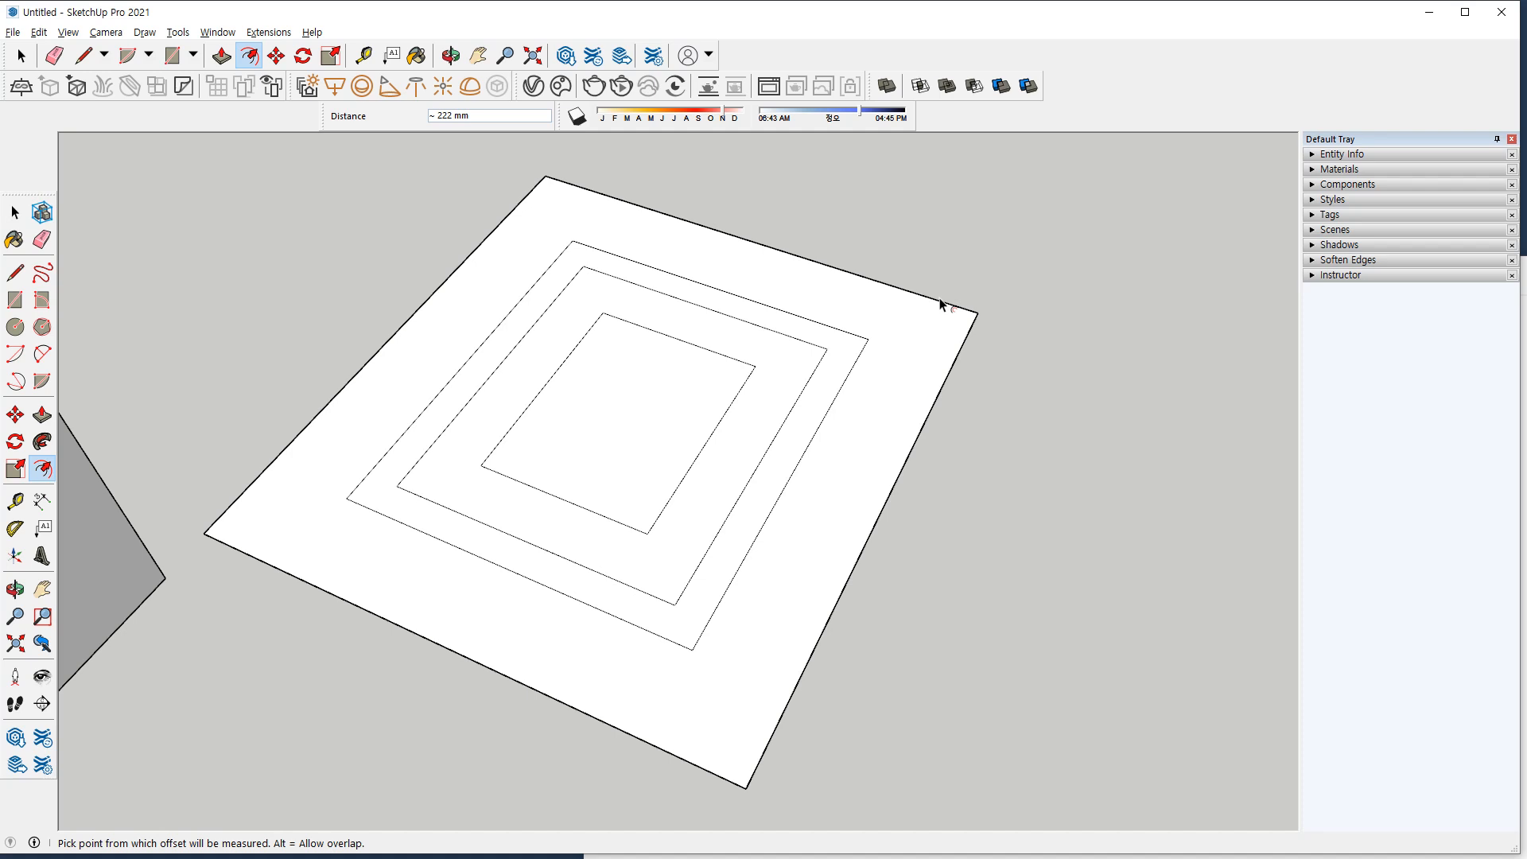
# Undo the three freehand offsets on the practice rectangle.
pyautogui.hotkey('ctrl', 'z')
pyautogui.hotkey('ctrl', 'z')
pyautogui.hotkey('ctrl', 'z')
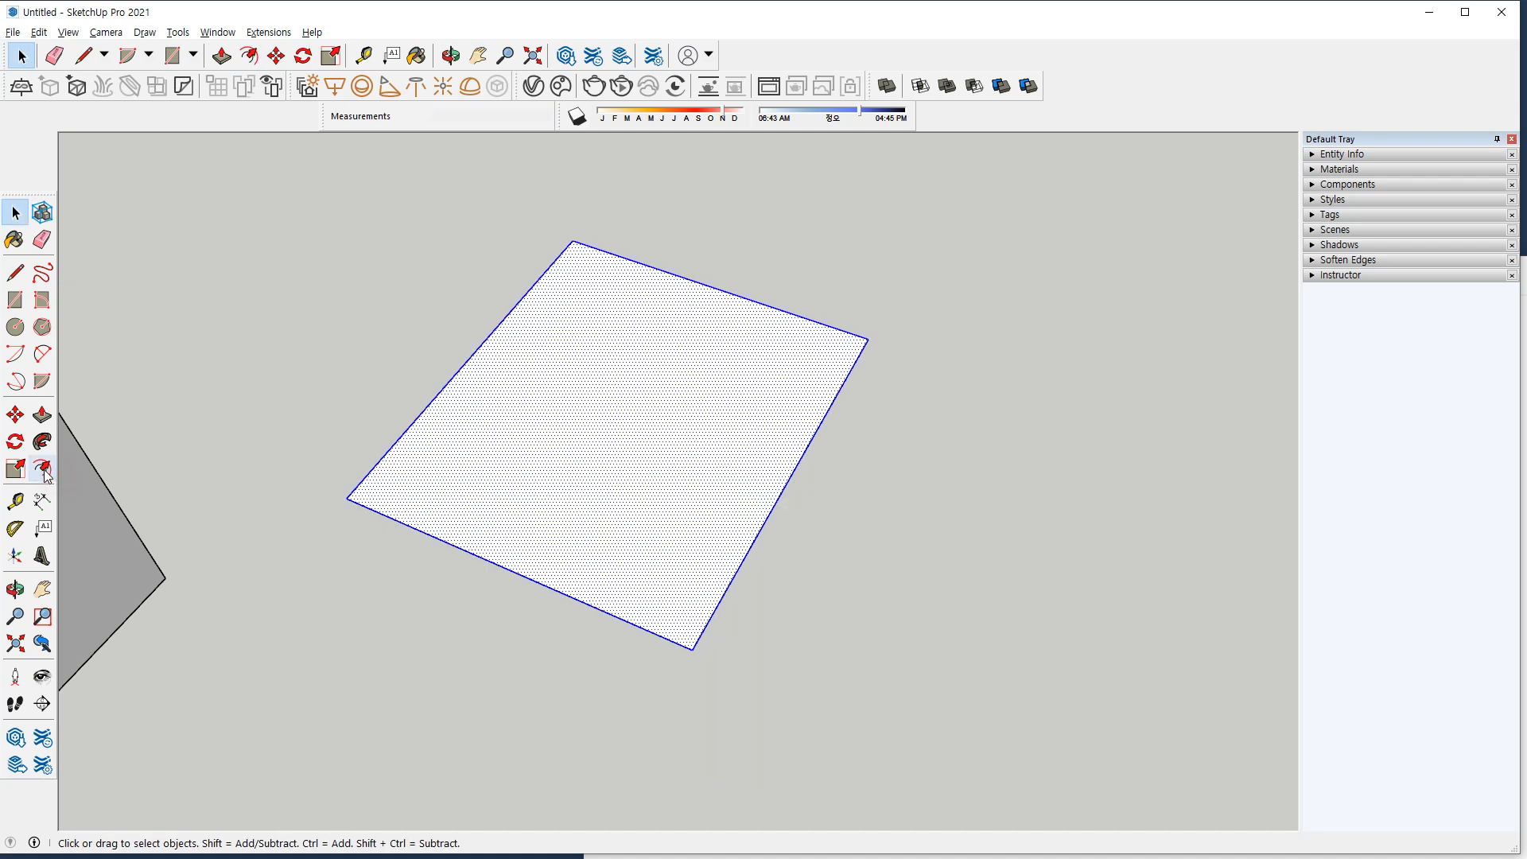
# Offset the practice rectangle's outline by exactly 100 mm inward and 100 mm outward.
pyautogui.click(42, 470)
pyautogui.click(700, 306)
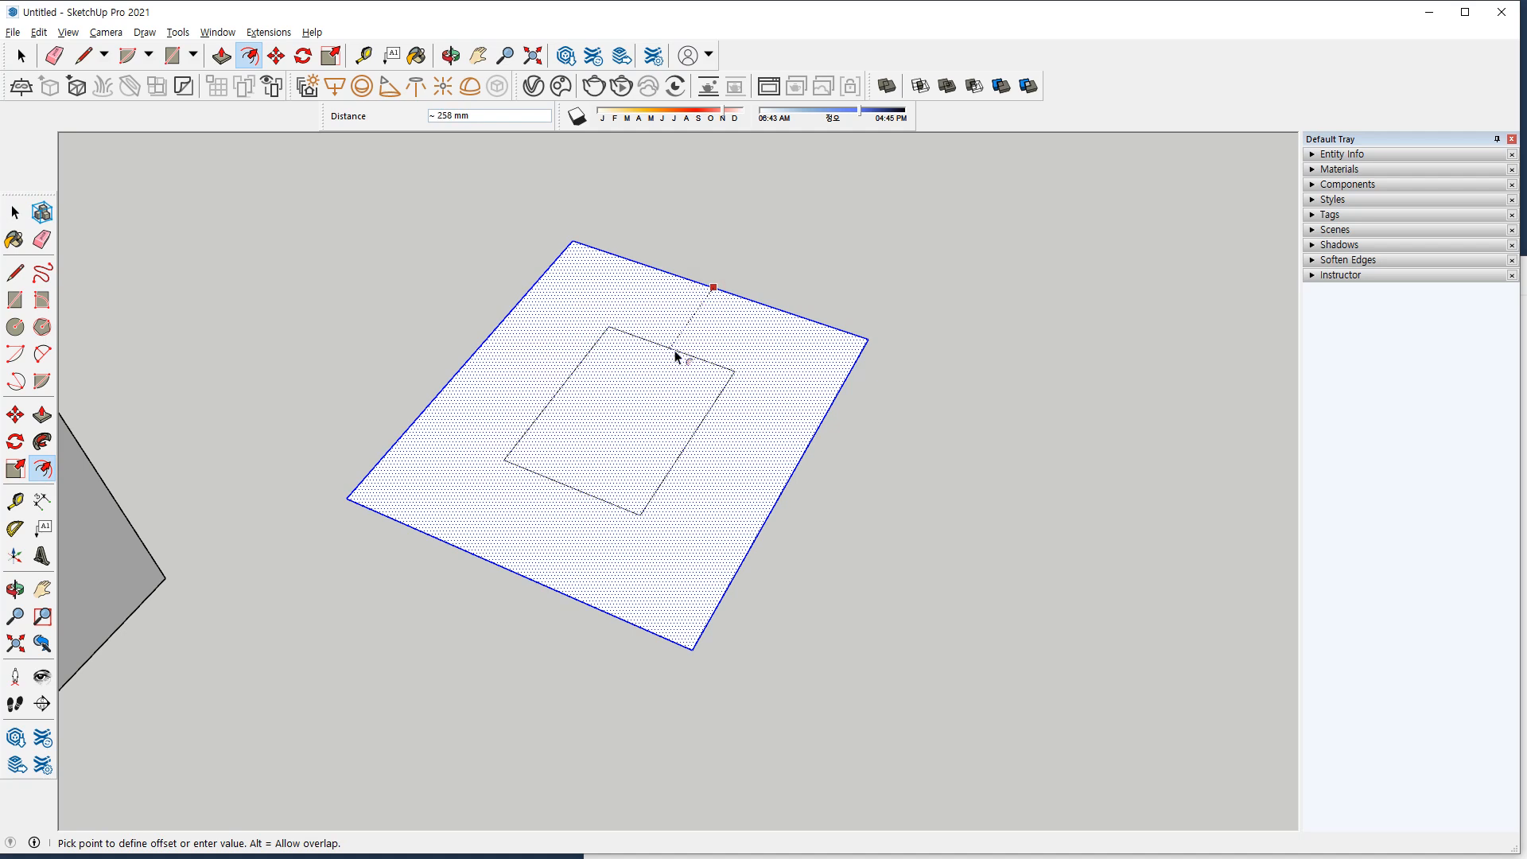
pyautogui.write('100')
pyautogui.press('Return')
pyautogui.click(747, 299)
pyautogui.write('100')
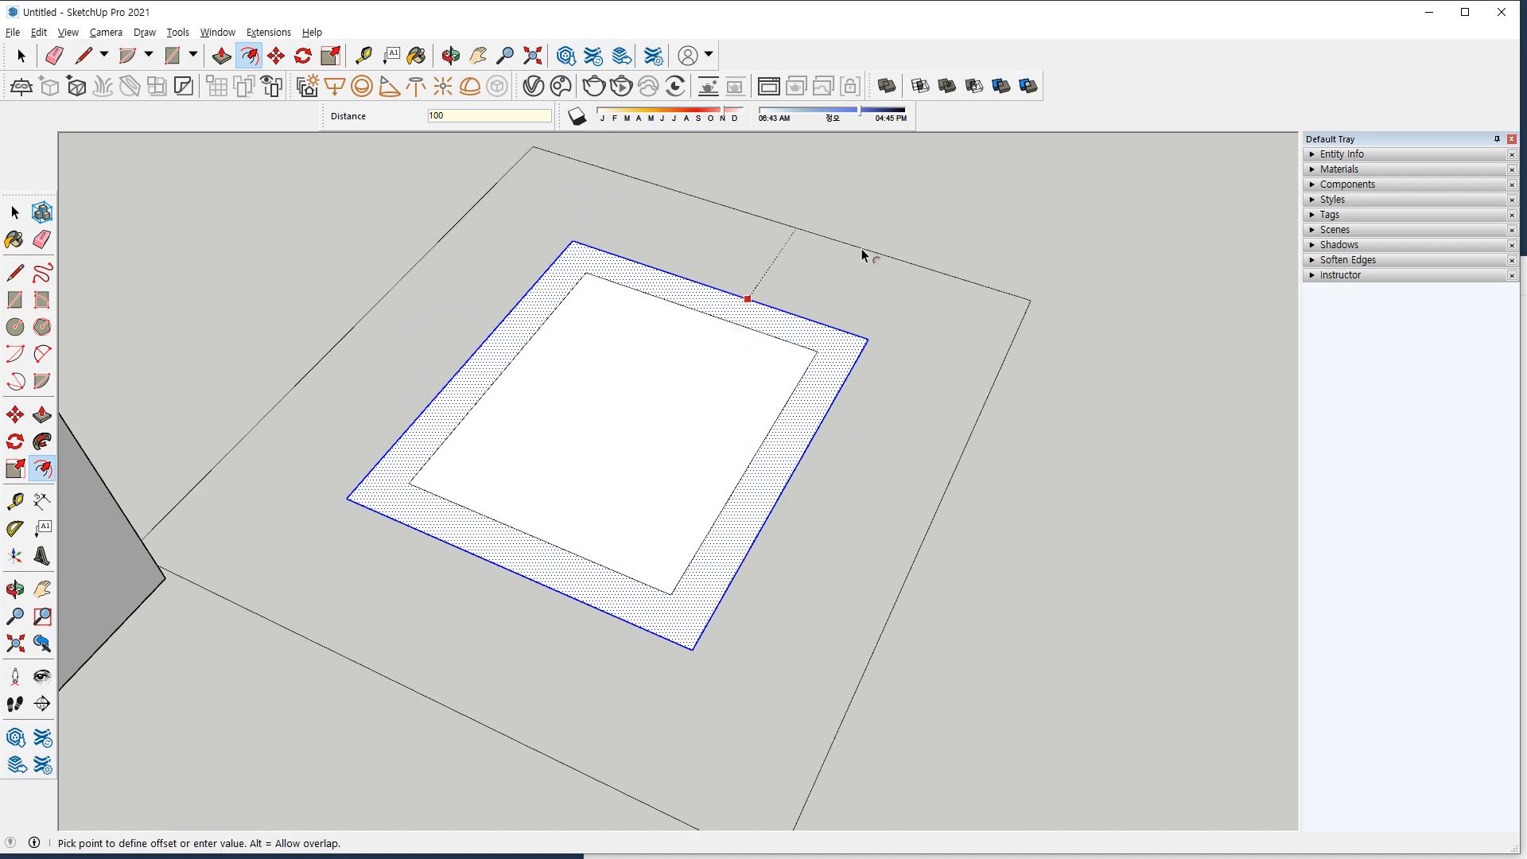
pyautogui.press('Return')
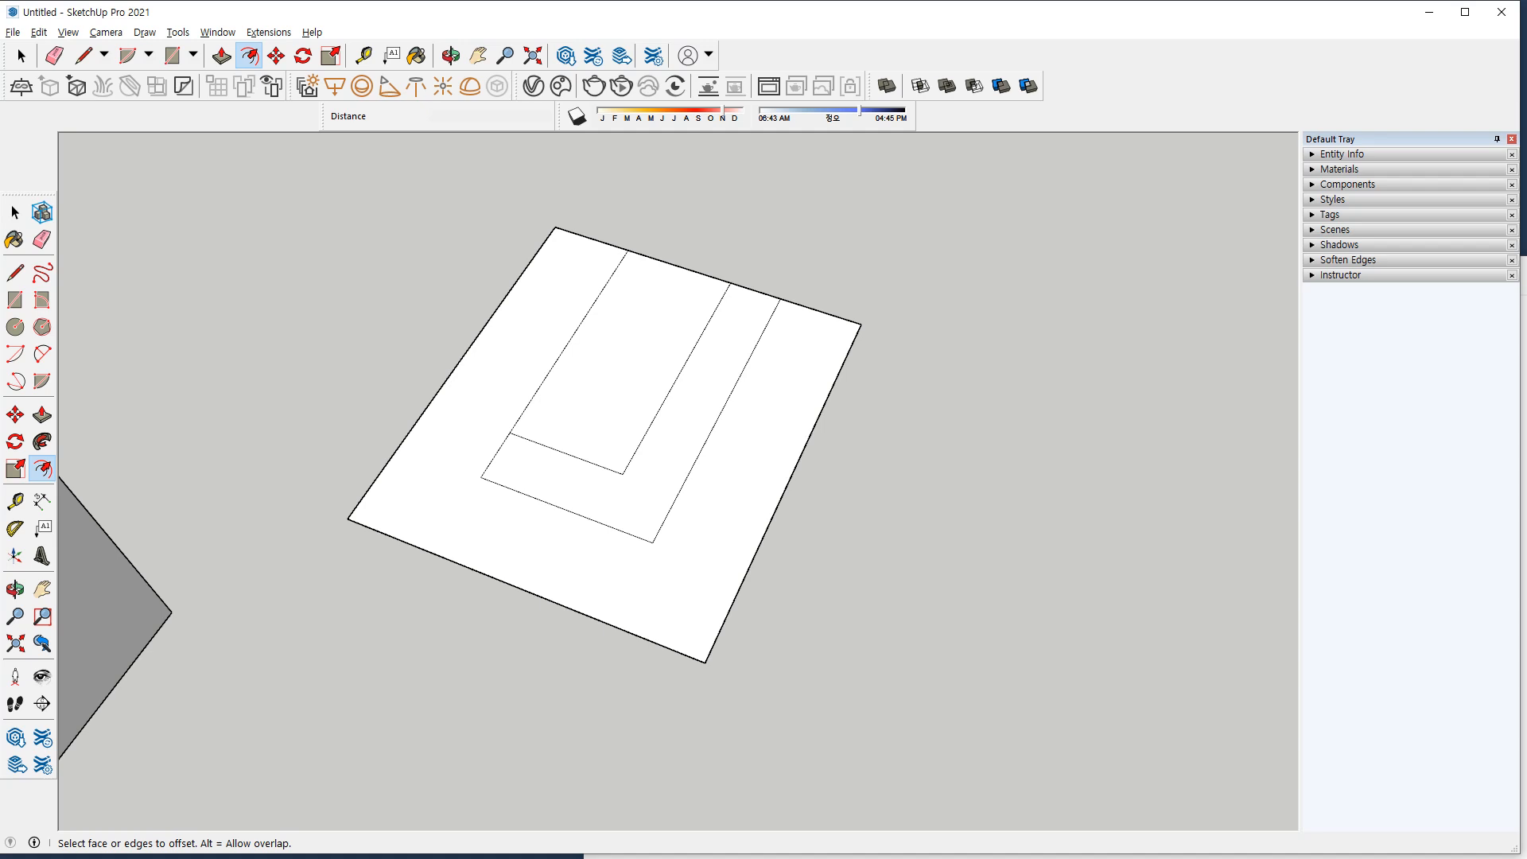
# Undo the two partial-edge offsets on the practice rectangle and return to the Select tool.
pyautogui.hotkey('ctrl', 'z')
pyautogui.hotkey('ctrl', 'z')
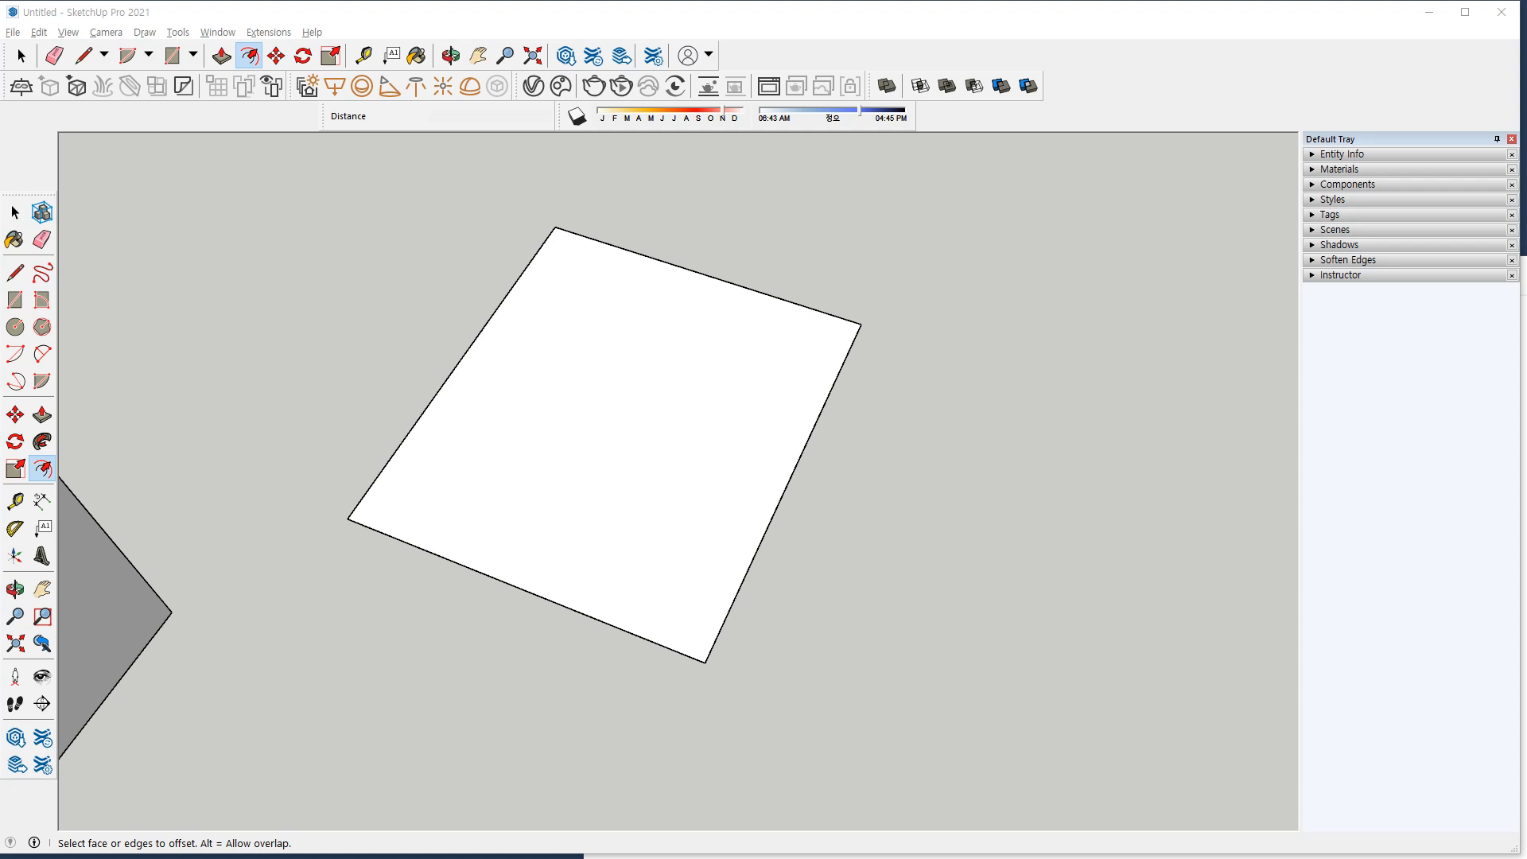
pyautogui.click(14, 209)
pyautogui.moveTo(541, 229)
pyautogui.mouseDown()
pyautogui.moveTo(365, 517)
pyautogui.moveTo(623, 647)
pyautogui.moveTo(710, 625)
pyautogui.moveTo(848, 359)
pyautogui.mouseUp()
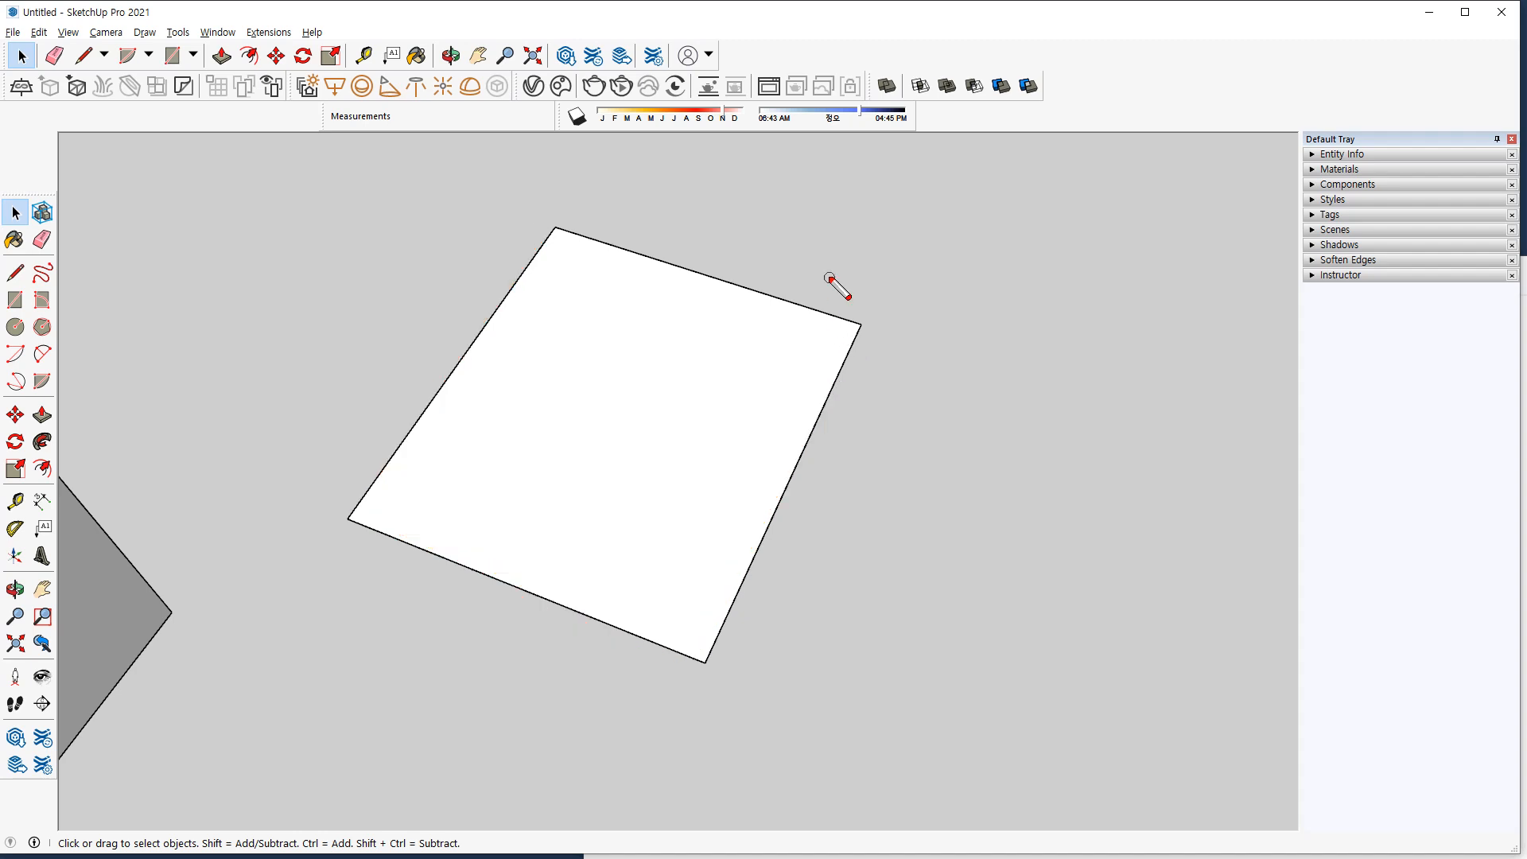
# Try offsetting the practice rectangle's edges about 240 mm inward, with the far edge deselected.
pyautogui.click(607, 397)
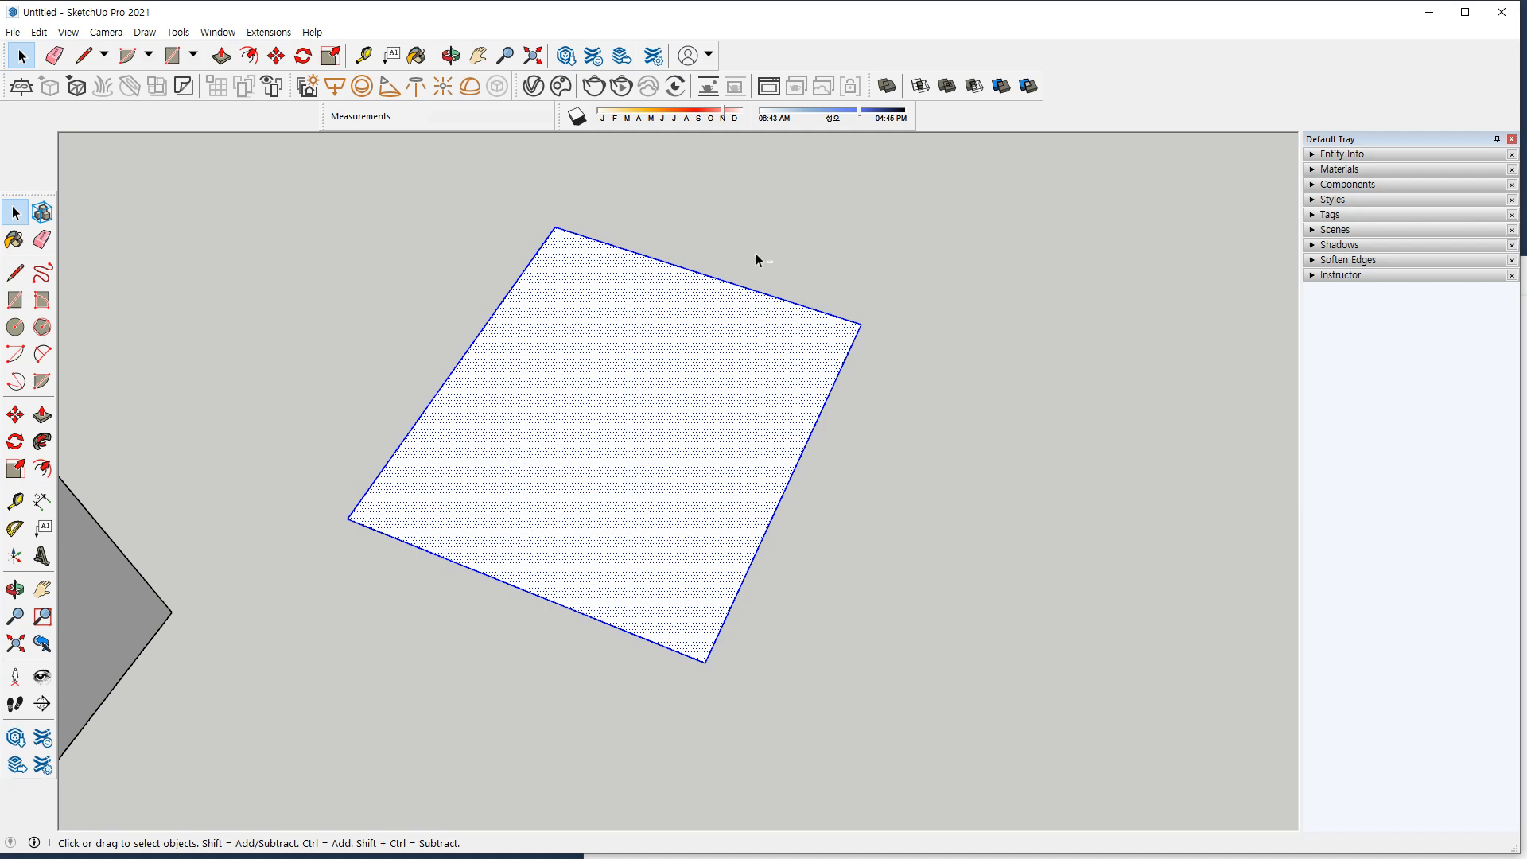
pyautogui.keyDown('ctrl'); pyautogui.keyDown('shift'); pyautogui.moveTo(747, 270); pyautogui.dragTo(682, 369); pyautogui.keyUp('shift'); pyautogui.keyUp('ctrl')
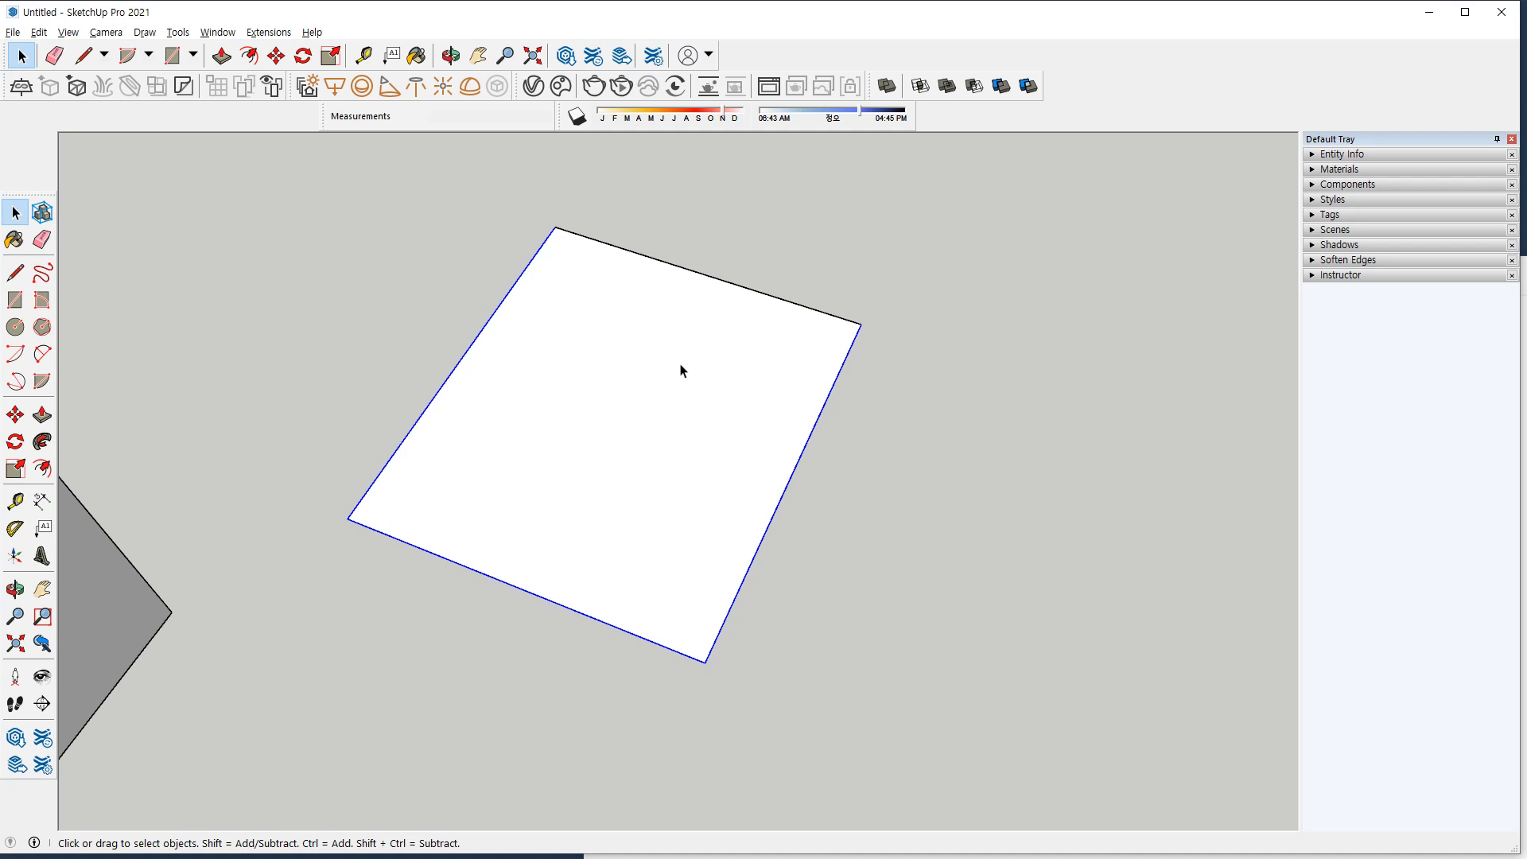
pyautogui.press('f')
pyautogui.click(465, 352)
pyautogui.click(552, 385)
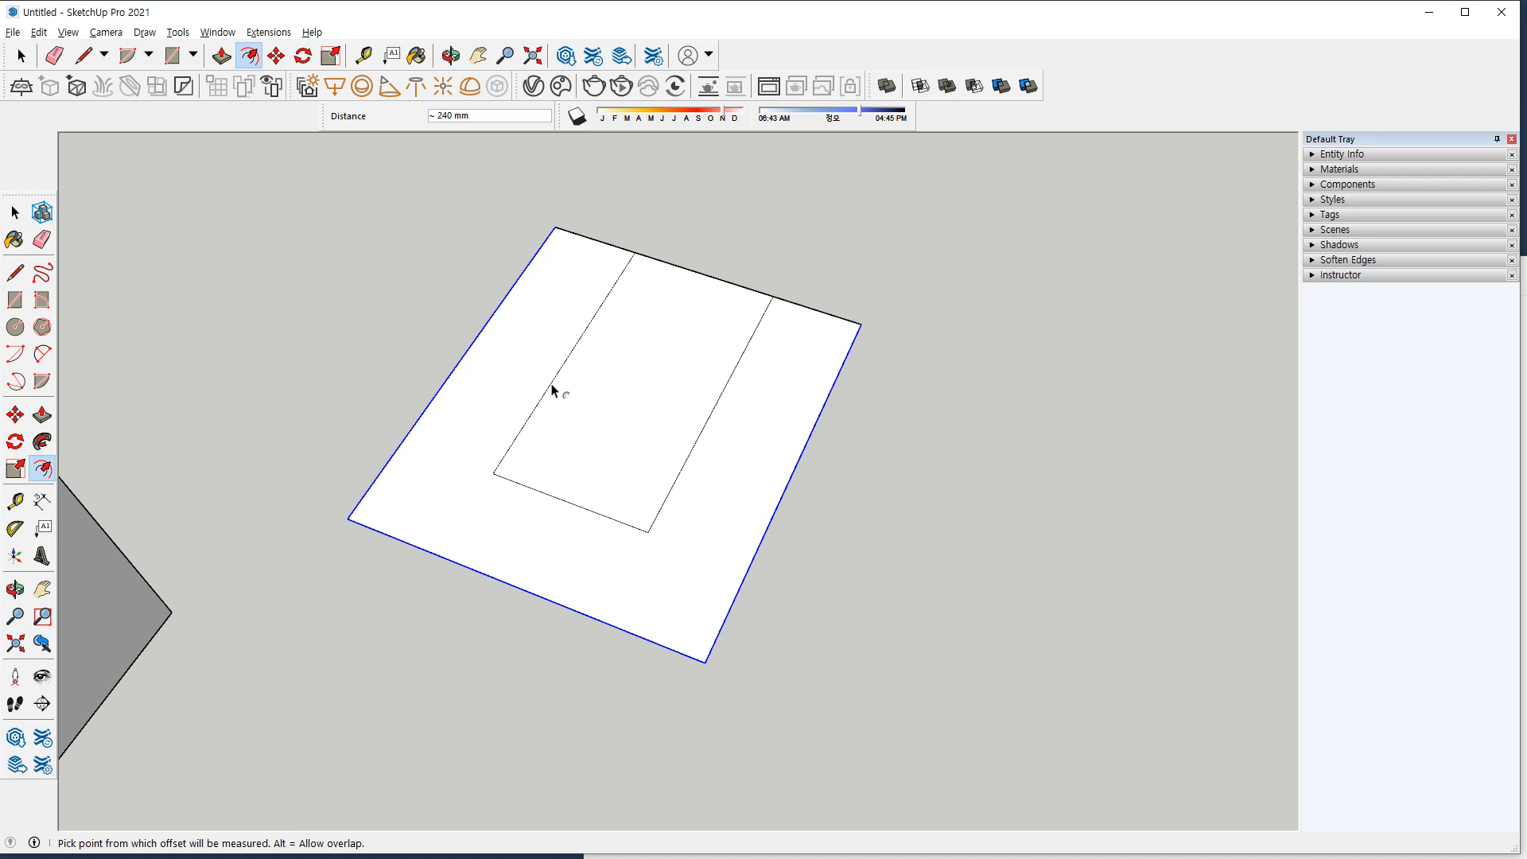
pyautogui.hotkey('ctrl', 'z')
pyautogui.press('space')
# Try offsetting only two adjacent edges of the practice rectangle about 269 mm inward, excluding the far and right-hand edges.
pyautogui.click(879, 264)
pyautogui.click(645, 407)
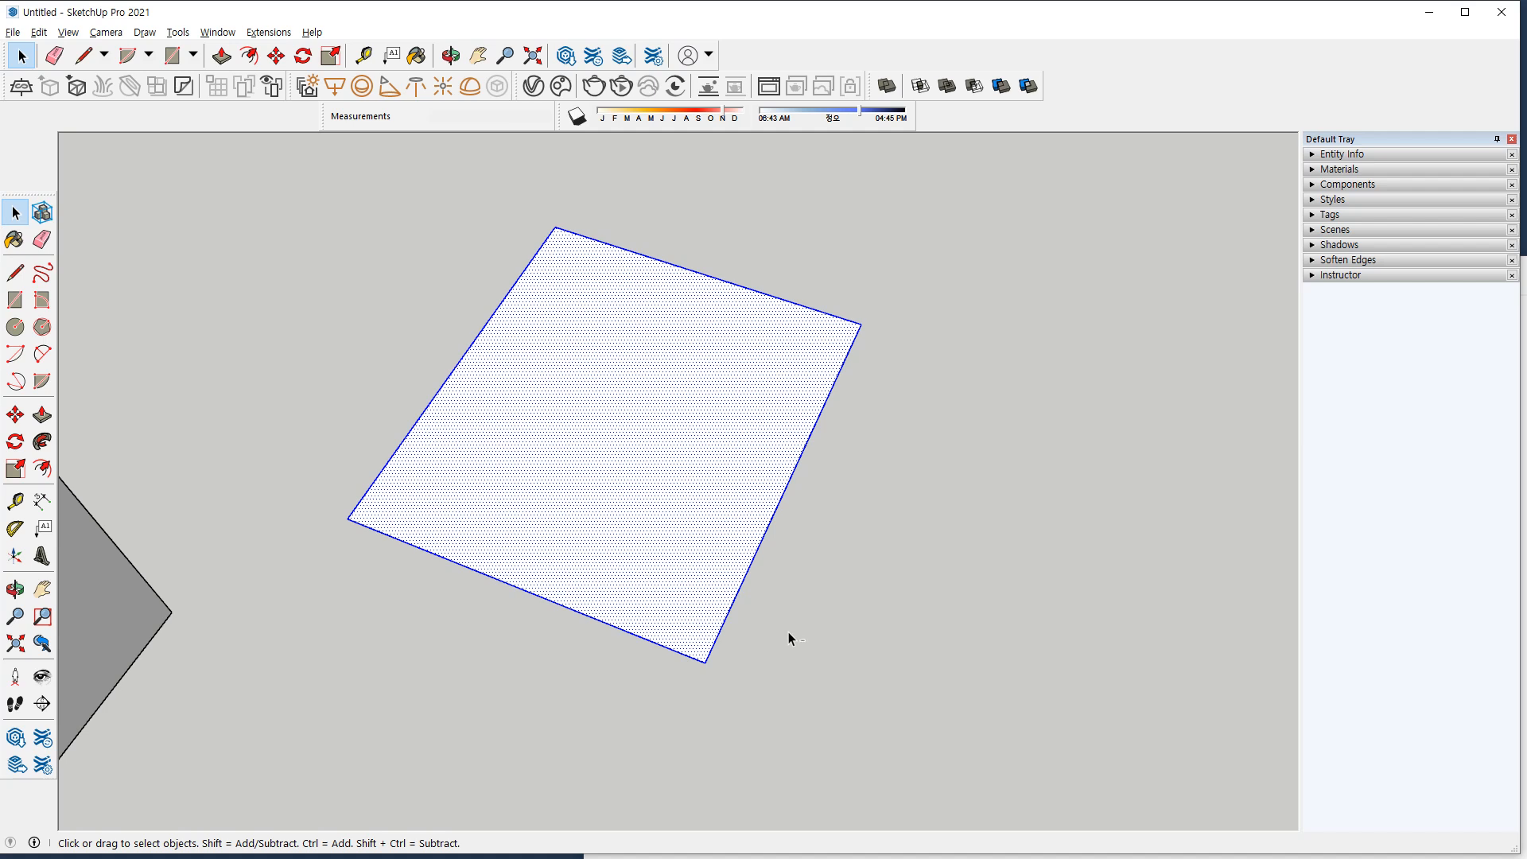
pyautogui.keyDown('shift'); pyautogui.moveTo(932, 275); pyautogui.dragTo(733, 419); pyautogui.keyUp('shift')
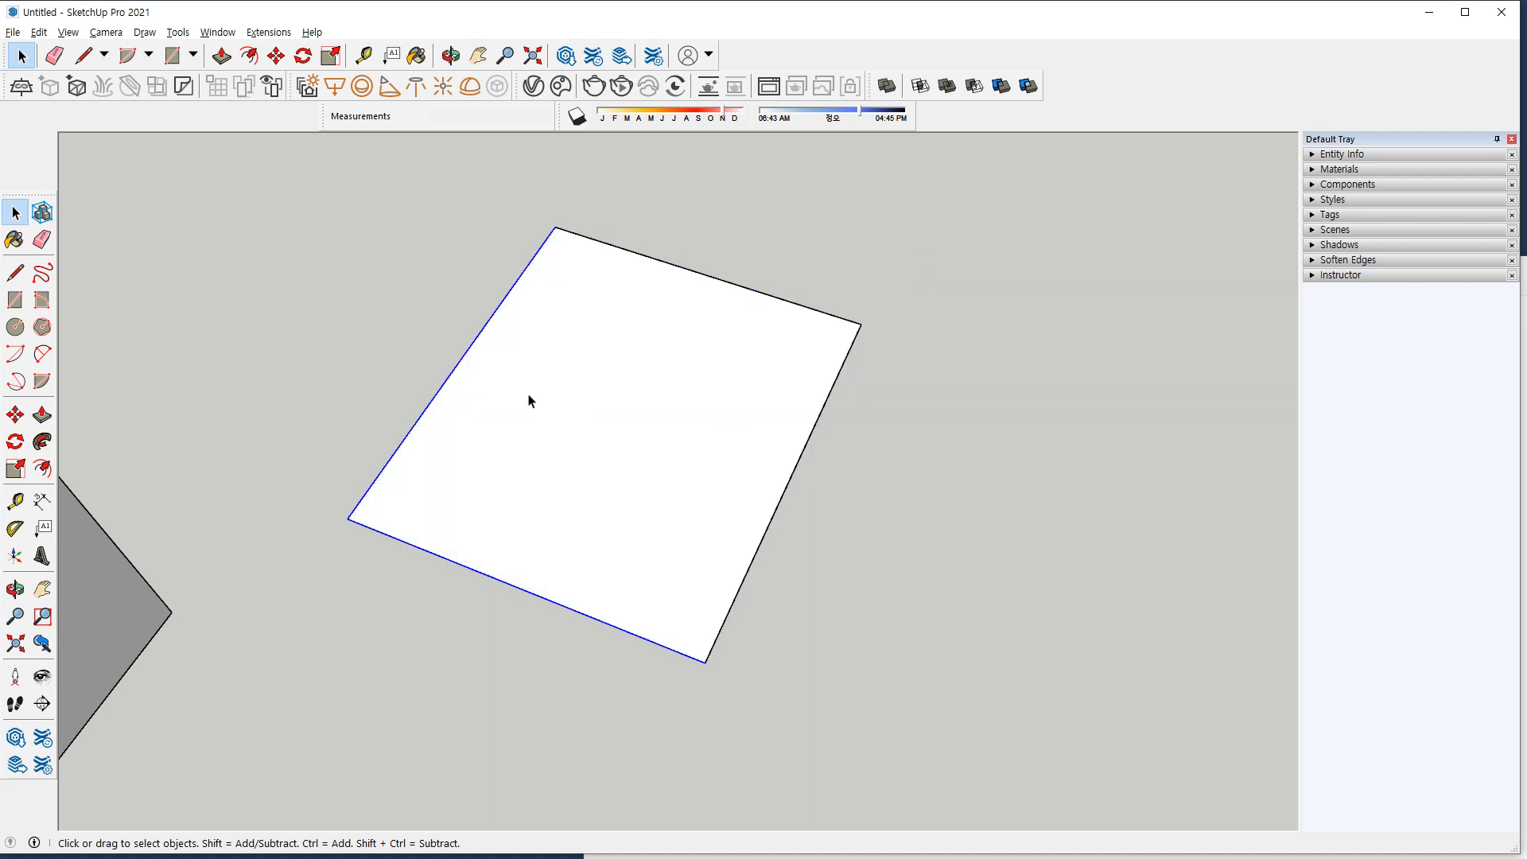
pyautogui.press('f')
pyautogui.click(463, 359)
pyautogui.click(545, 417)
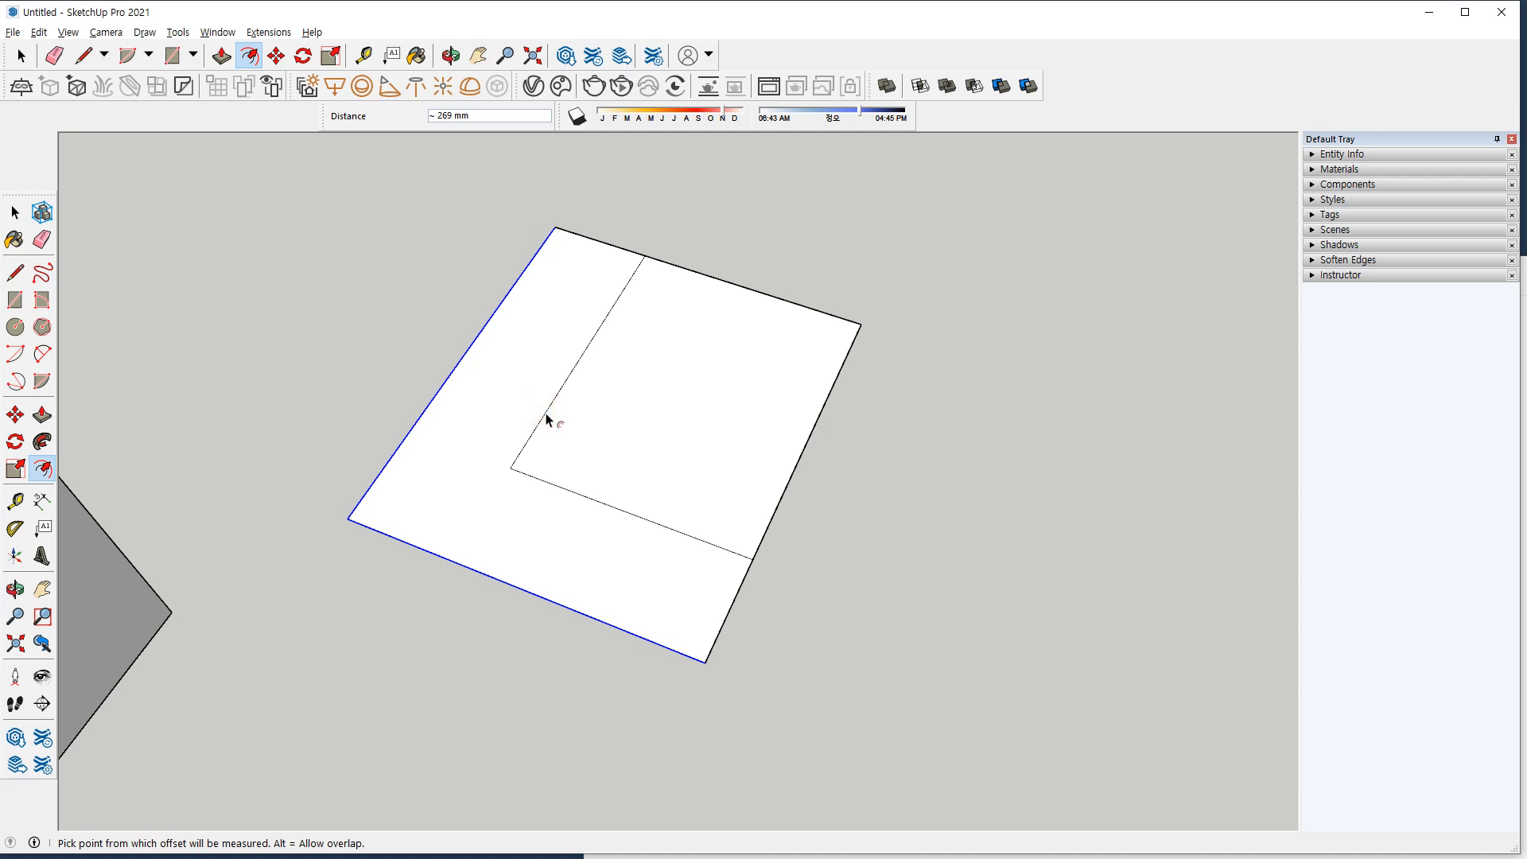
pyautogui.hotkey('ctrl', 'z')
pyautogui.press('space')
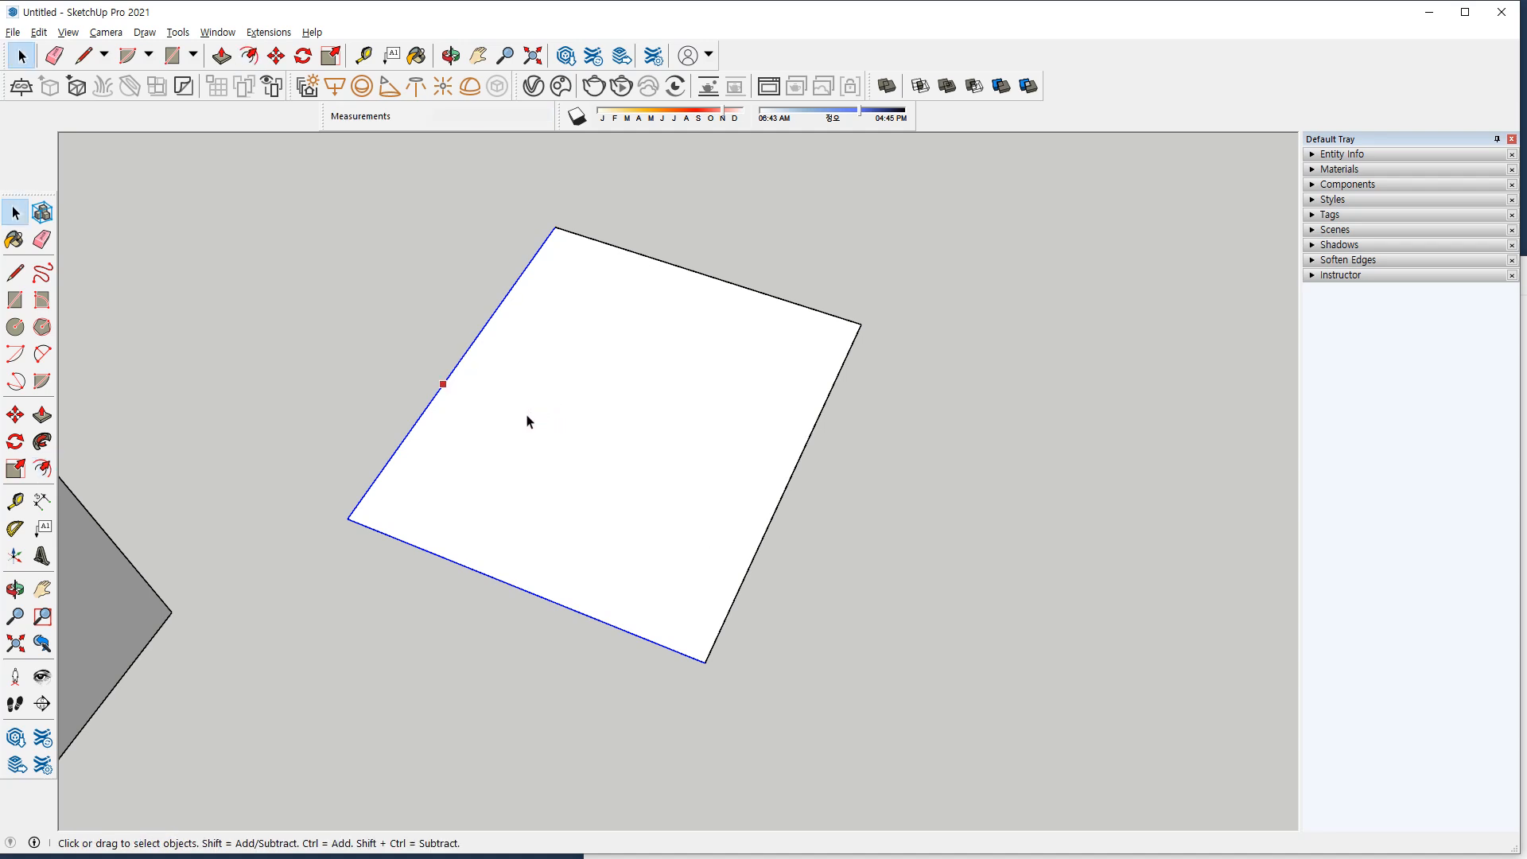
# Offset the practice rectangle's three edges inward freehand again, leaving out the far edge.
pyautogui.doubleClick(692, 375)
pyautogui.moveTo(751, 239); pyautogui.dragTo(675, 324)
pyautogui.press('f')
pyautogui.click(461, 359)
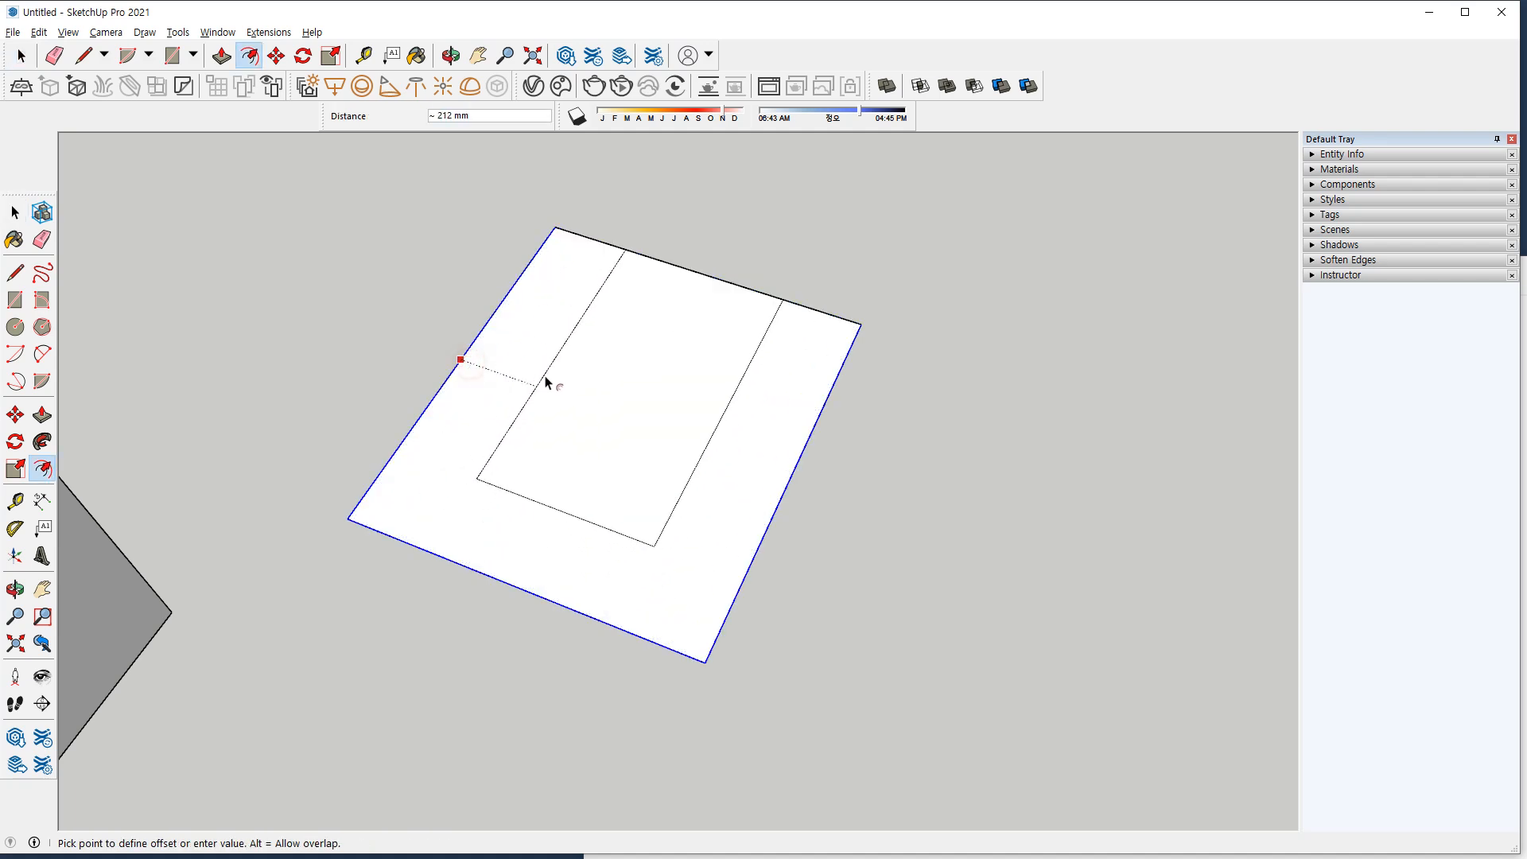
pyautogui.click(557, 376)
# Try offsetting two adjacent edges of the inner rectangle about 149 mm inward, and undo the nested offsets.
pyautogui.press('space')
pyautogui.doubleClick(657, 382)
pyautogui.keyDown('shift'); pyautogui.moveTo(790, 272); pyautogui.dragTo(730, 343); pyautogui.keyUp('shift')
pyautogui.press('f')
pyautogui.click(561, 367)
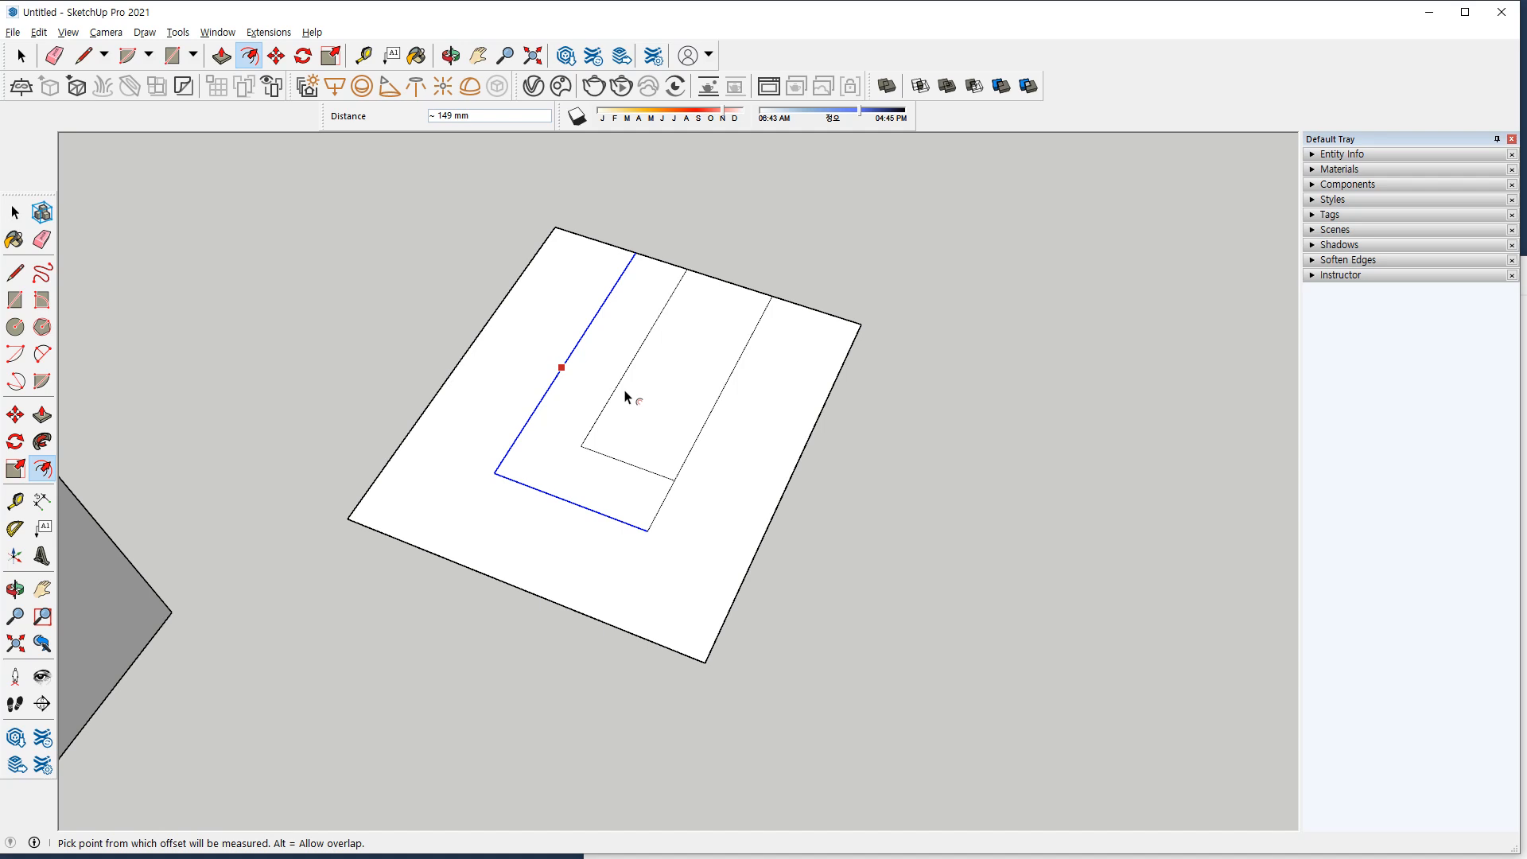
pyautogui.press('Escape')
pyautogui.hotkey('ctrl', 'z')
pyautogui.press('space')
# Select the practice rectangle with its edges, deselect the far edge, and offset the remaining three inward freehand to form an inner rectangle.
pyautogui.doubleClick(625, 395)
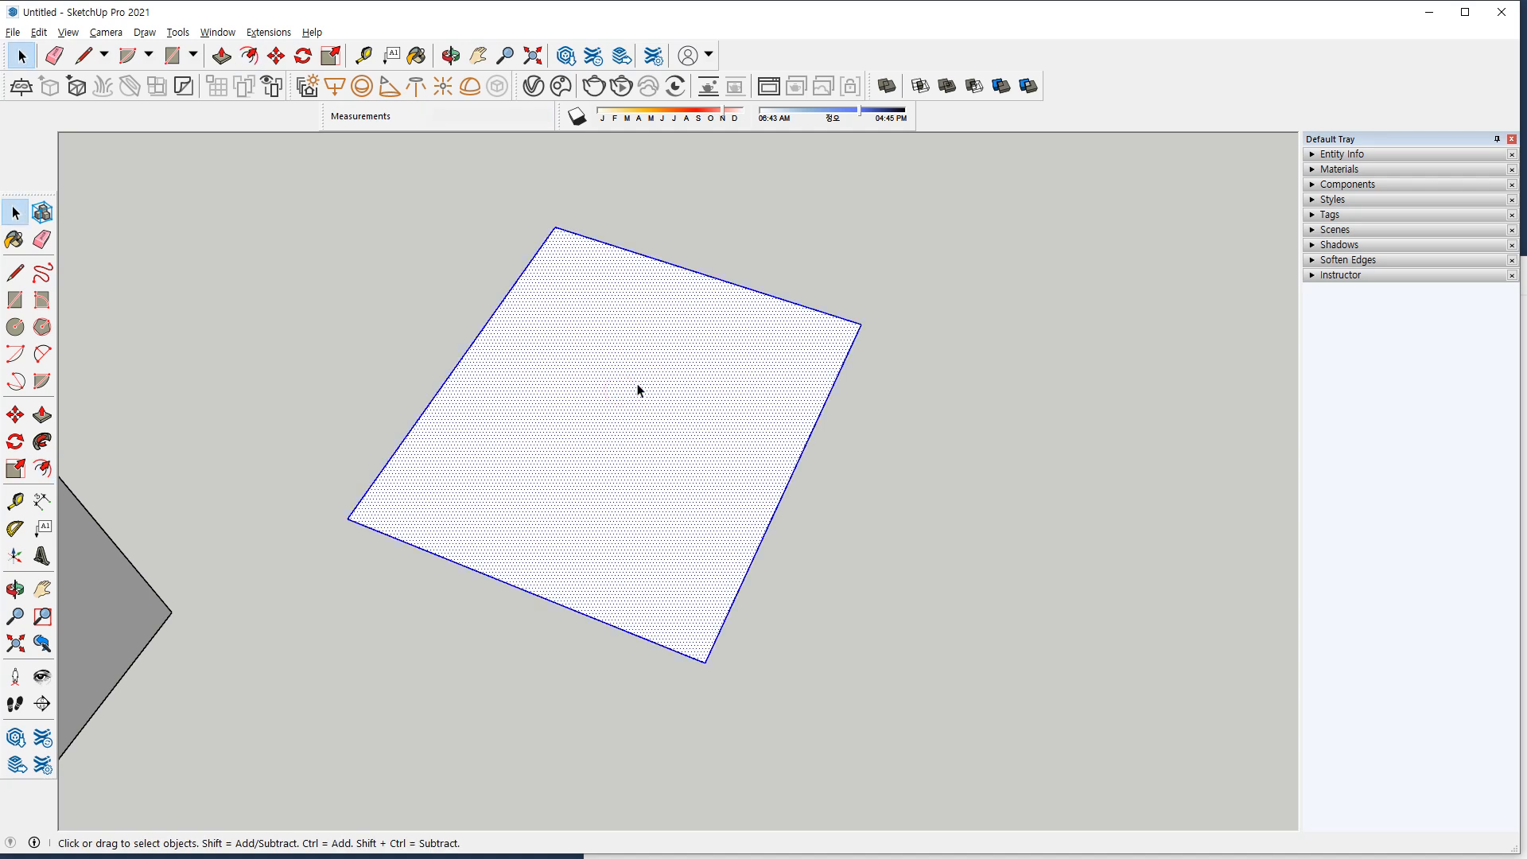
pyautogui.keyDown('ctrl'); pyautogui.keyDown('shift'); pyautogui.moveTo(714, 250); pyautogui.dragTo(631, 345); pyautogui.keyUp('shift'); pyautogui.keyUp('ctrl')
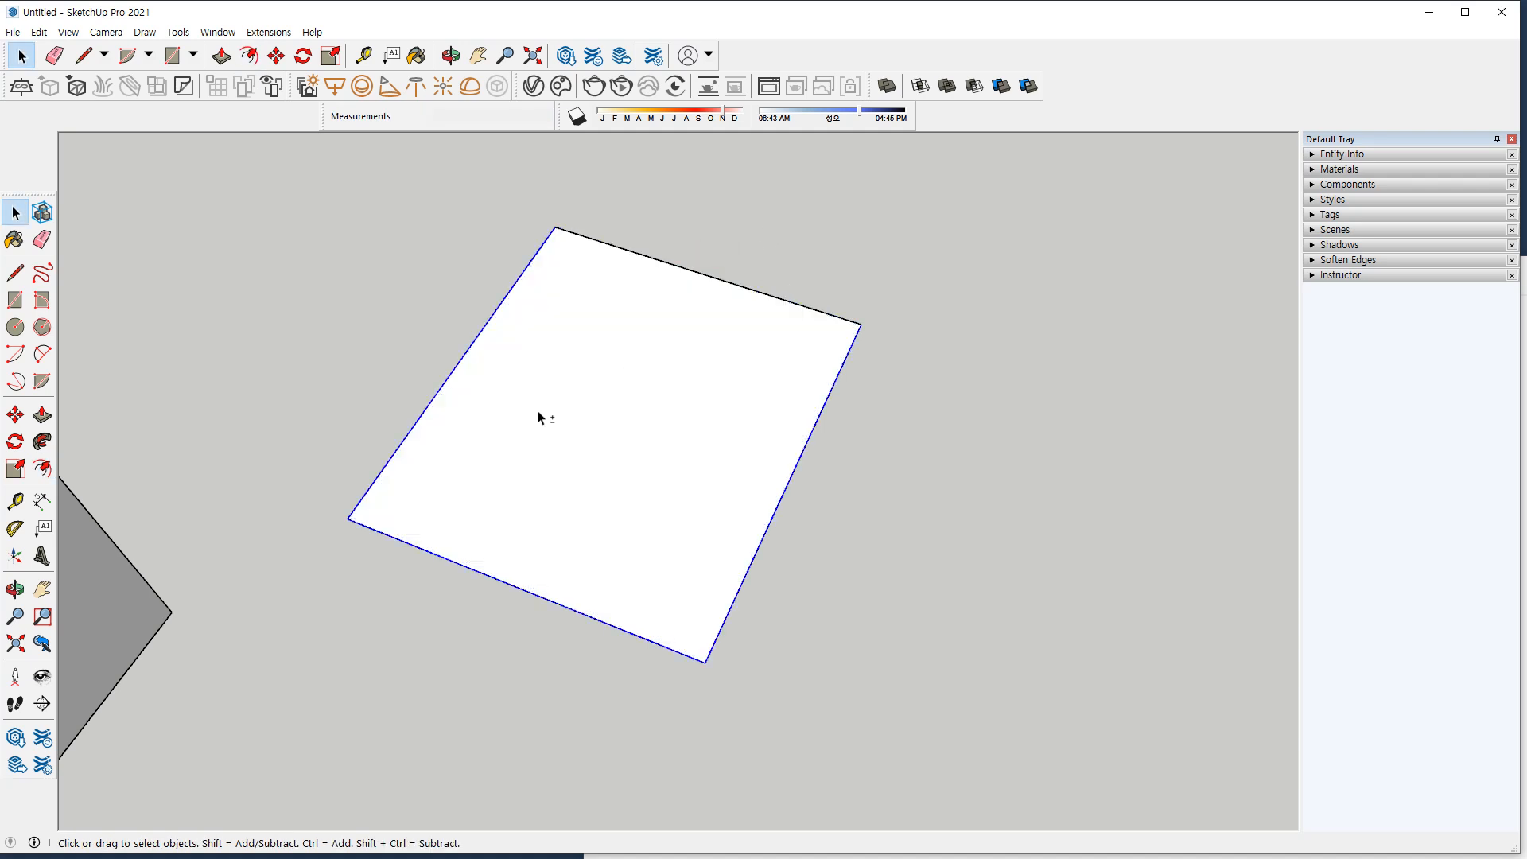
pyautogui.press('f')
pyautogui.click(468, 374)
pyautogui.click(515, 404)
pyautogui.press('space')
# Select the inner rectangle and compare subtracting with toggling by crossing windows over its far right corner.
pyautogui.click(641, 414)
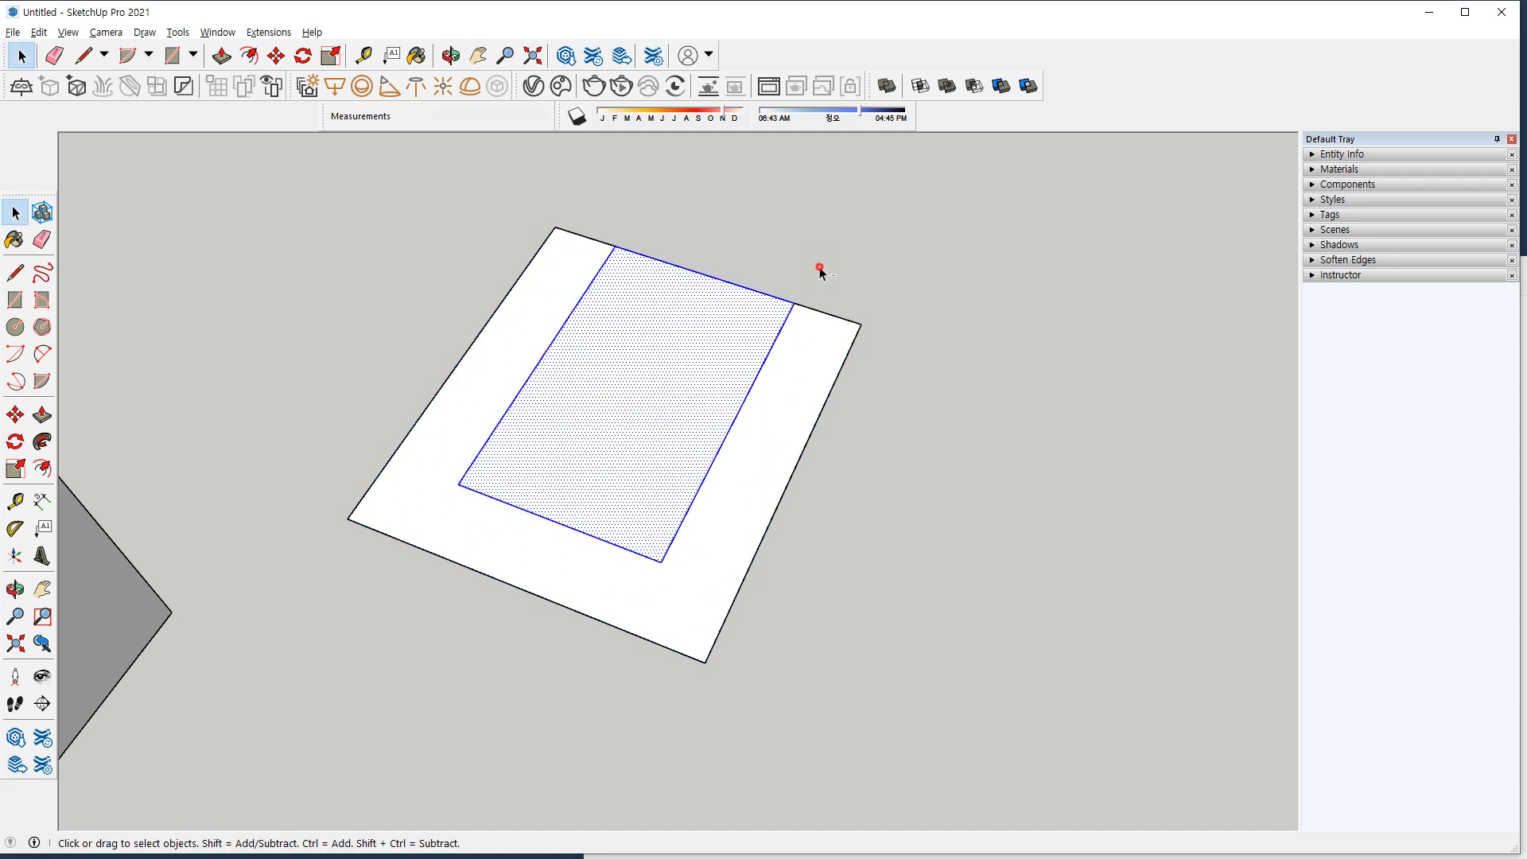
pyautogui.keyDown('ctrl'); pyautogui.keyDown('shift'); pyautogui.moveTo(818, 266); pyautogui.dragTo(732, 370); pyautogui.keyUp('shift'); pyautogui.keyUp('ctrl')
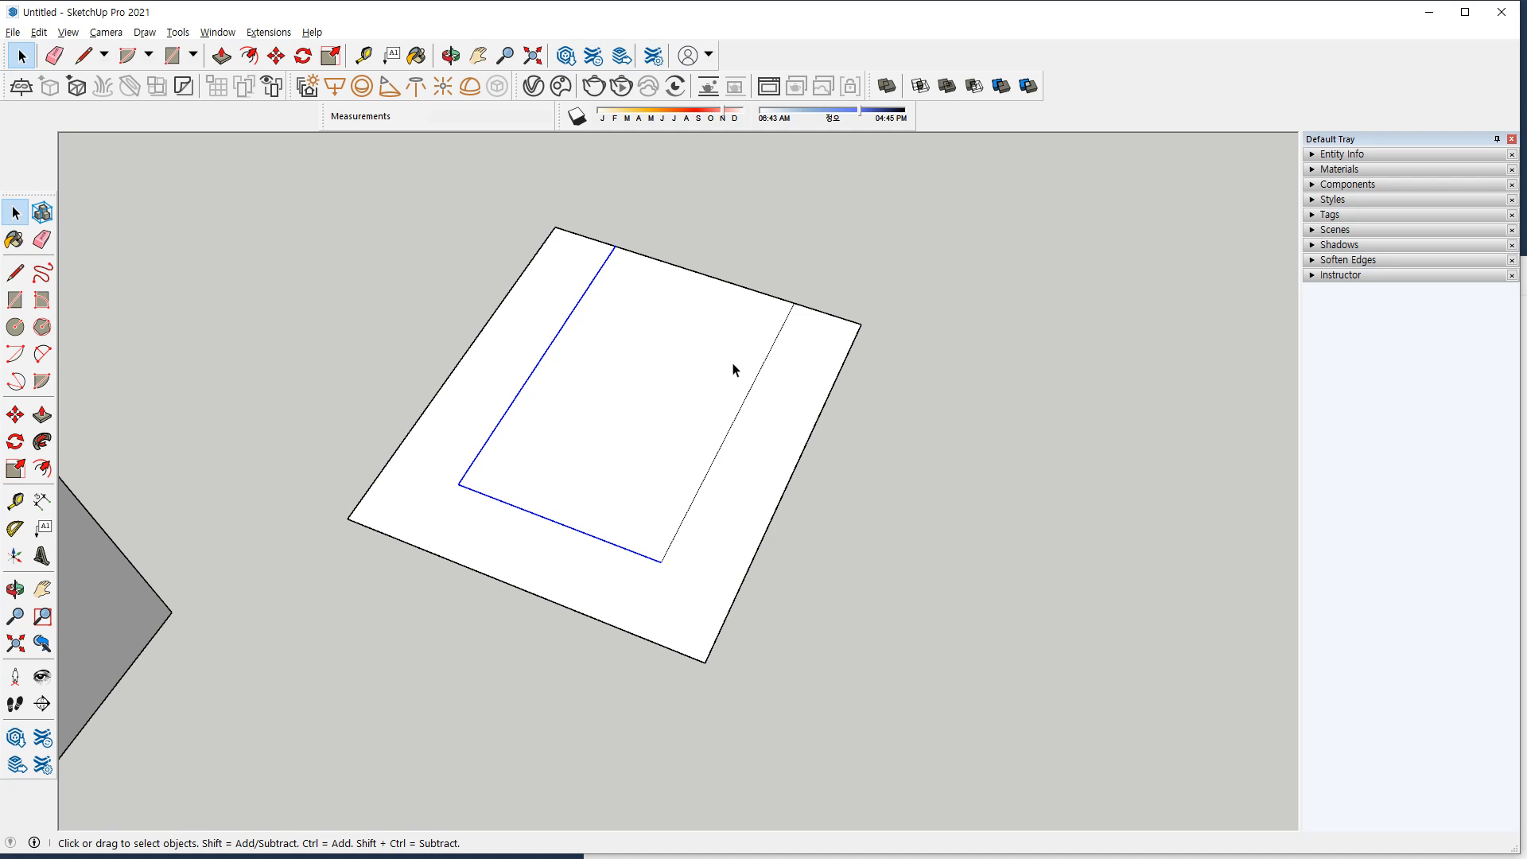
pyautogui.hotkey('ctrl', 'z')
pyautogui.hotkey('ctrl', 'y')
pyautogui.click(650, 370)
pyautogui.keyDown('shift'); pyautogui.moveTo(842, 262); pyautogui.dragTo(732, 377); pyautogui.keyUp('shift')
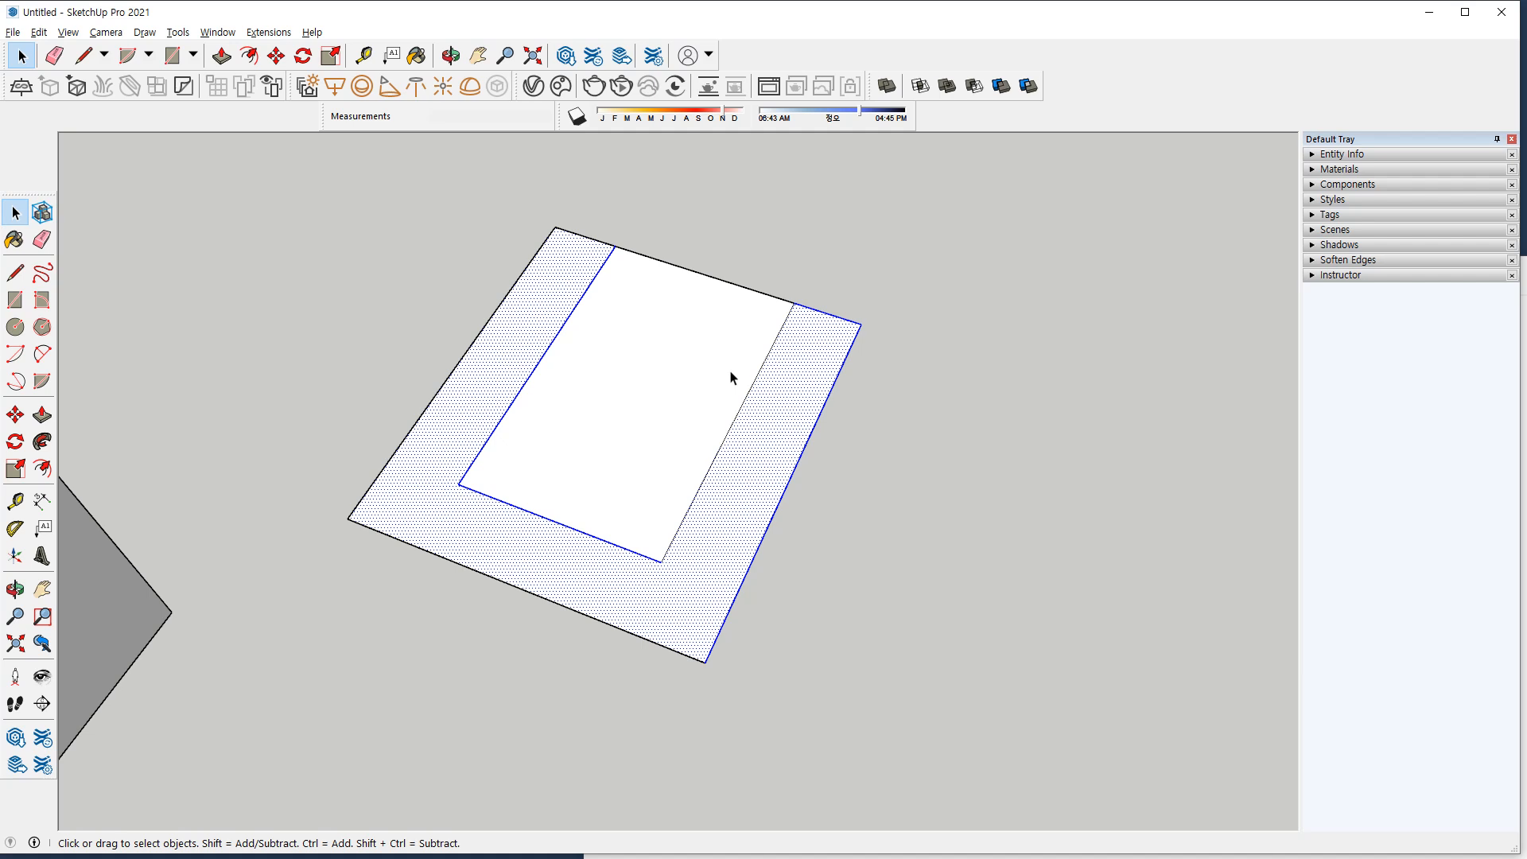
# Reselect the inner rectangle and repeat the subtract and toggle crossing selections at the same corner.
pyautogui.click(789, 223)
pyautogui.click(666, 362)
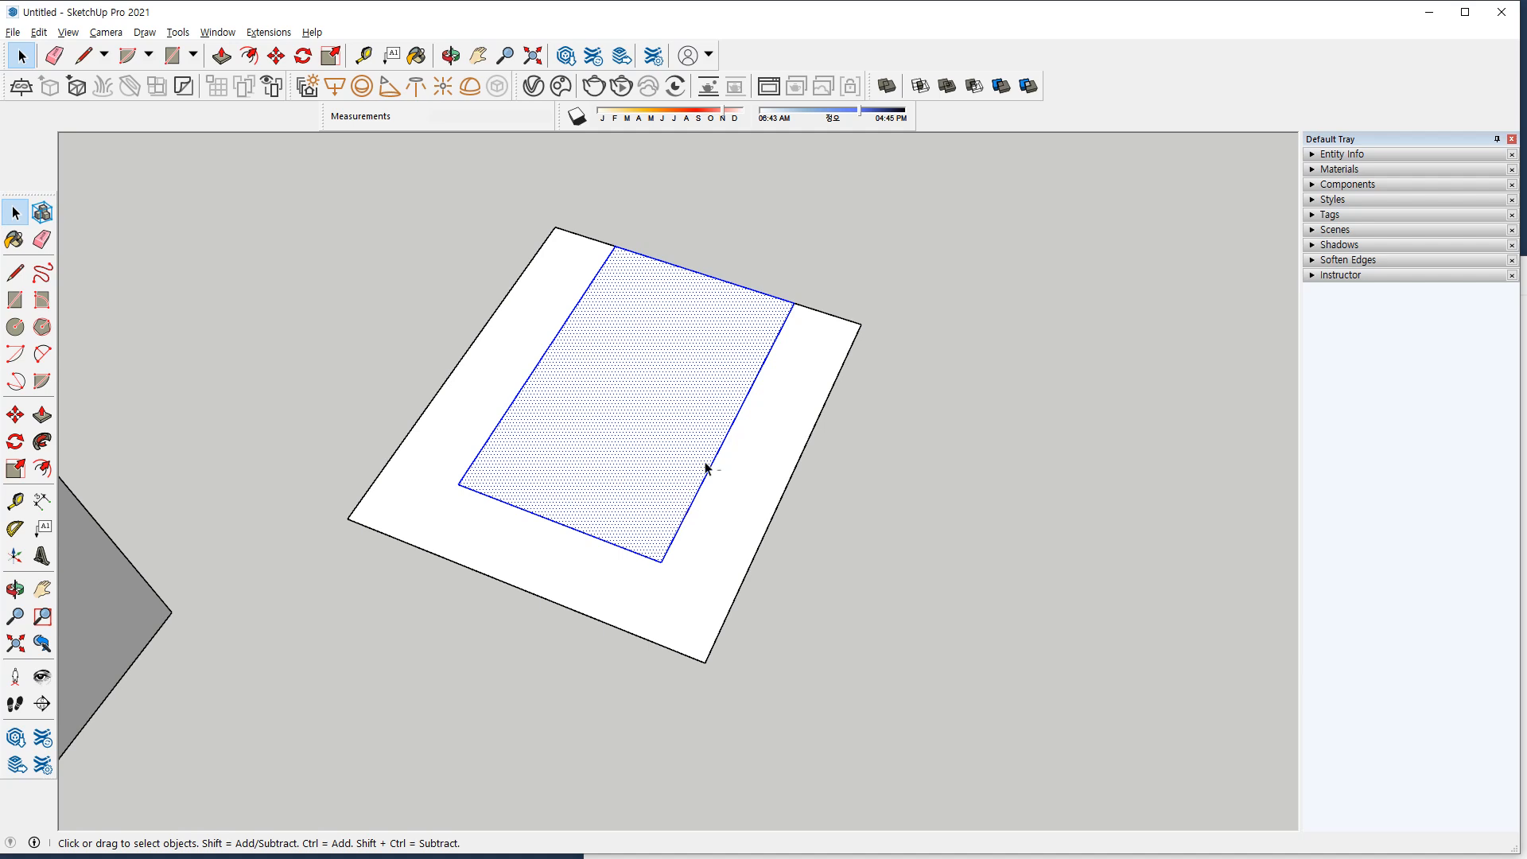
pyautogui.keyDown('ctrl'); pyautogui.keyDown('shift'); pyautogui.moveTo(844, 261); pyautogui.dragTo(727, 347); pyautogui.keyUp('shift'); pyautogui.keyUp('ctrl')
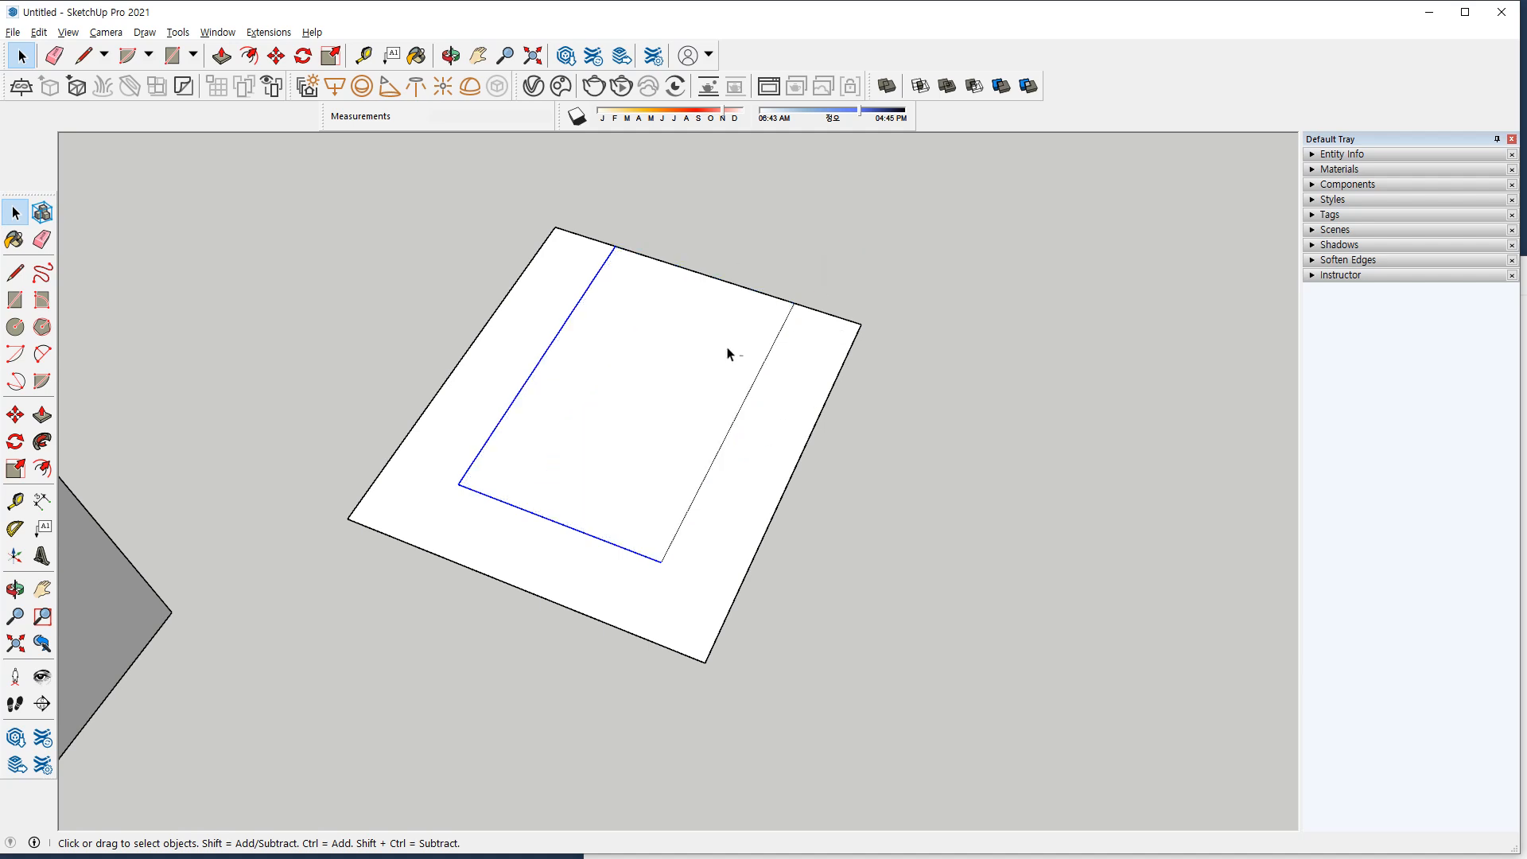
pyautogui.doubleClick(726, 347)
pyautogui.keyDown('shift'); pyautogui.moveTo(832, 270); pyautogui.dragTo(716, 368); pyautogui.keyUp('shift')
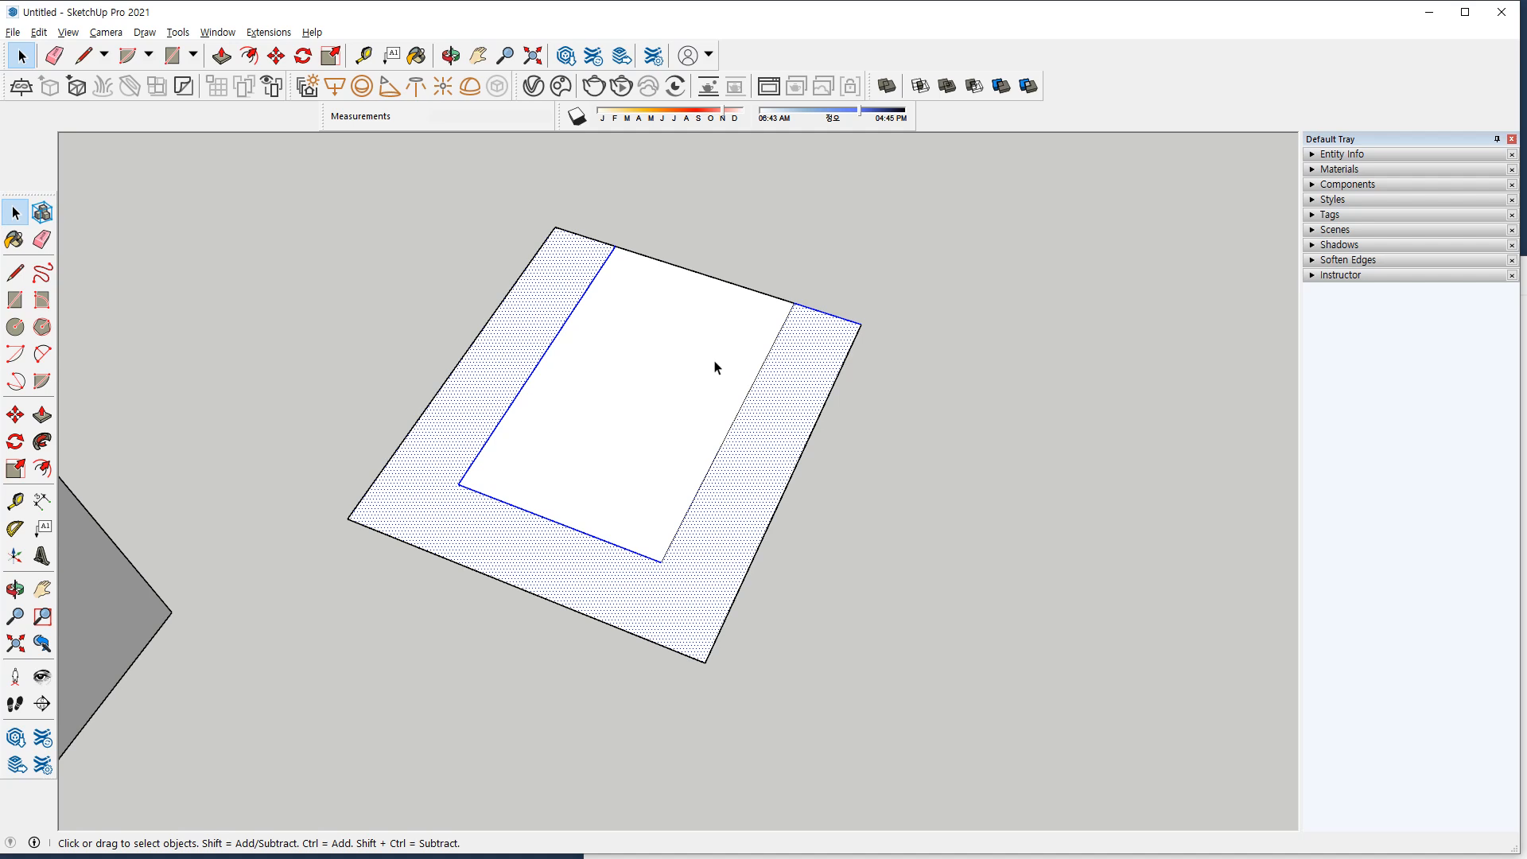
pyautogui.doubleClick(714, 368)
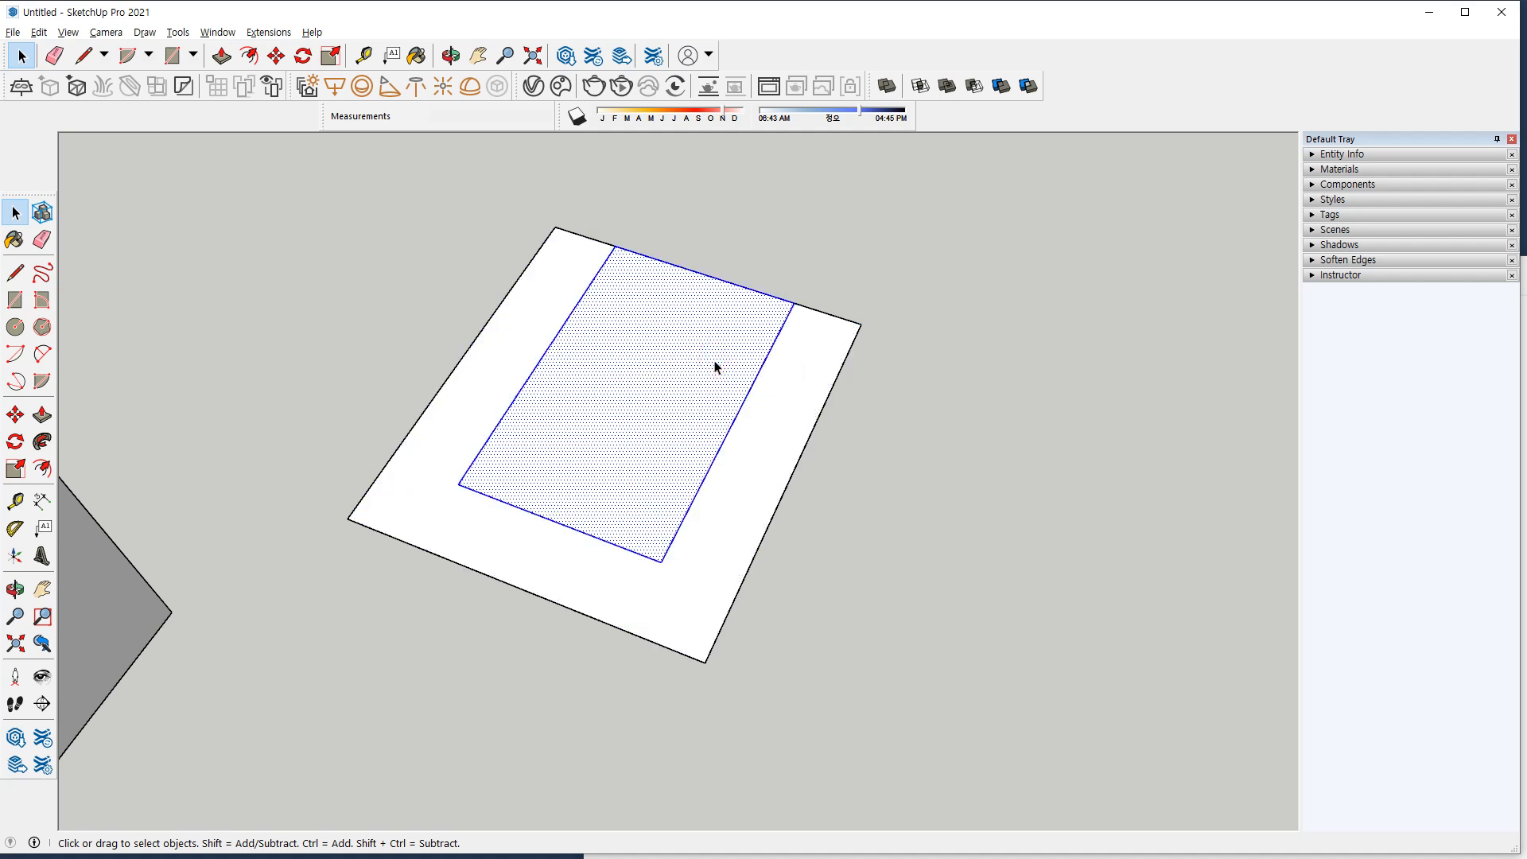
pyautogui.keyDown('shift'); pyautogui.click(740, 337); pyautogui.keyUp('shift')
pyautogui.keyDown('shift'); pyautogui.moveTo(821, 259); pyautogui.dragTo(741, 364); pyautogui.keyUp('shift')
# Offset the inner rectangle's near and right-hand edges about 182 mm inward, leaving its far and left-hand edges out.
pyautogui.doubleClick(695, 379)
pyautogui.keyDown('shift'); pyautogui.moveTo(688, 185); pyautogui.dragTo(535, 314); pyautogui.keyUp('shift')
pyautogui.press('f')
pyautogui.click(556, 344)
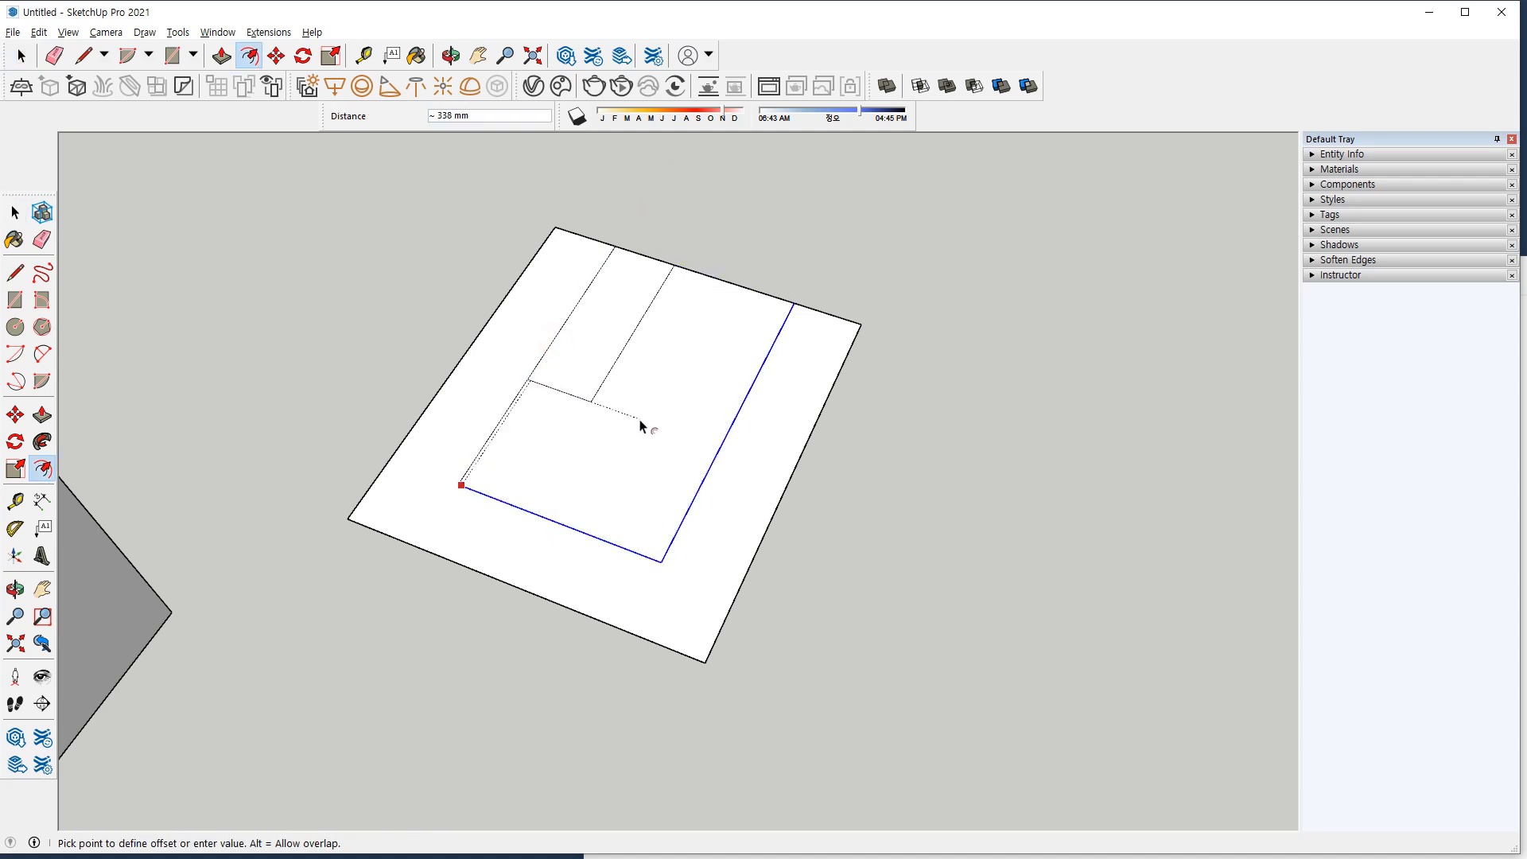
pyautogui.click(665, 490)
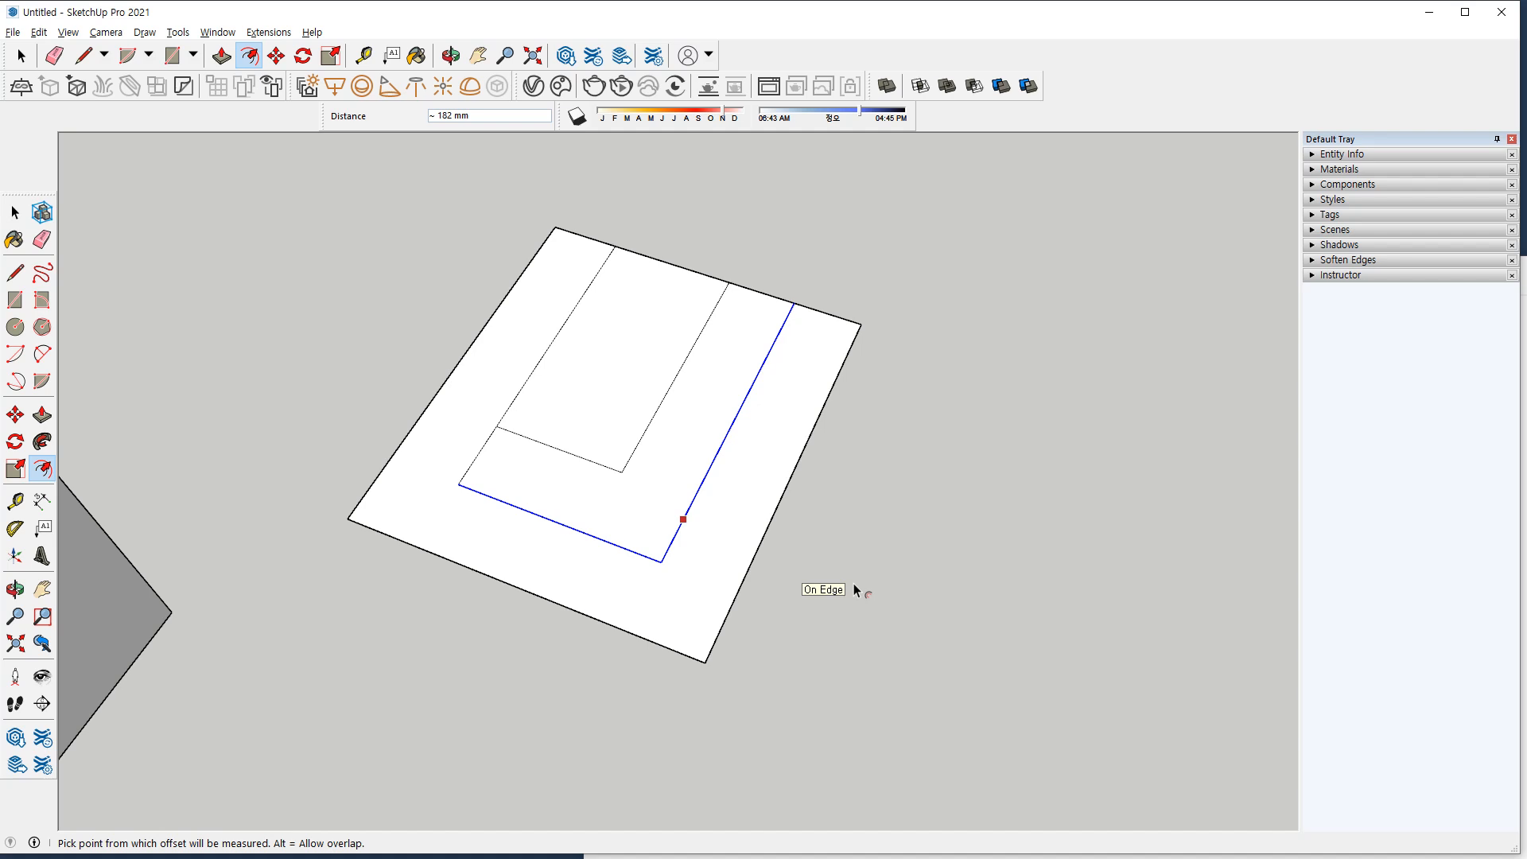
pyautogui.press('Escape')
pyautogui.press('space')
# Select the whole practice rectangle with its offset lines and delete it.
pyautogui.click(1003, 729)
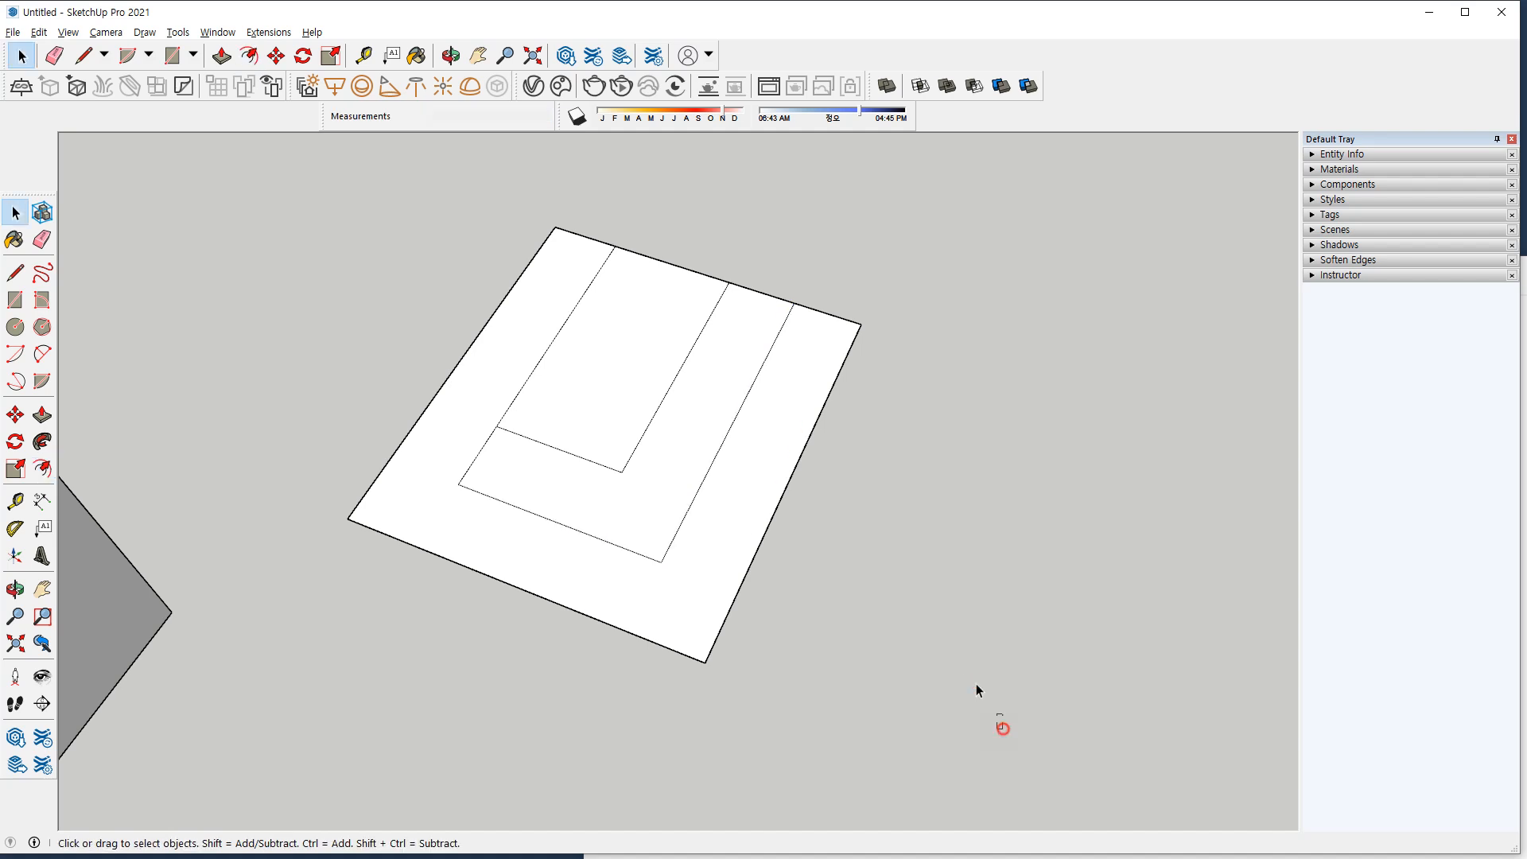
pyautogui.moveTo(1003, 729); pyautogui.dragTo(359, 199)
pyautogui.press('Delete')
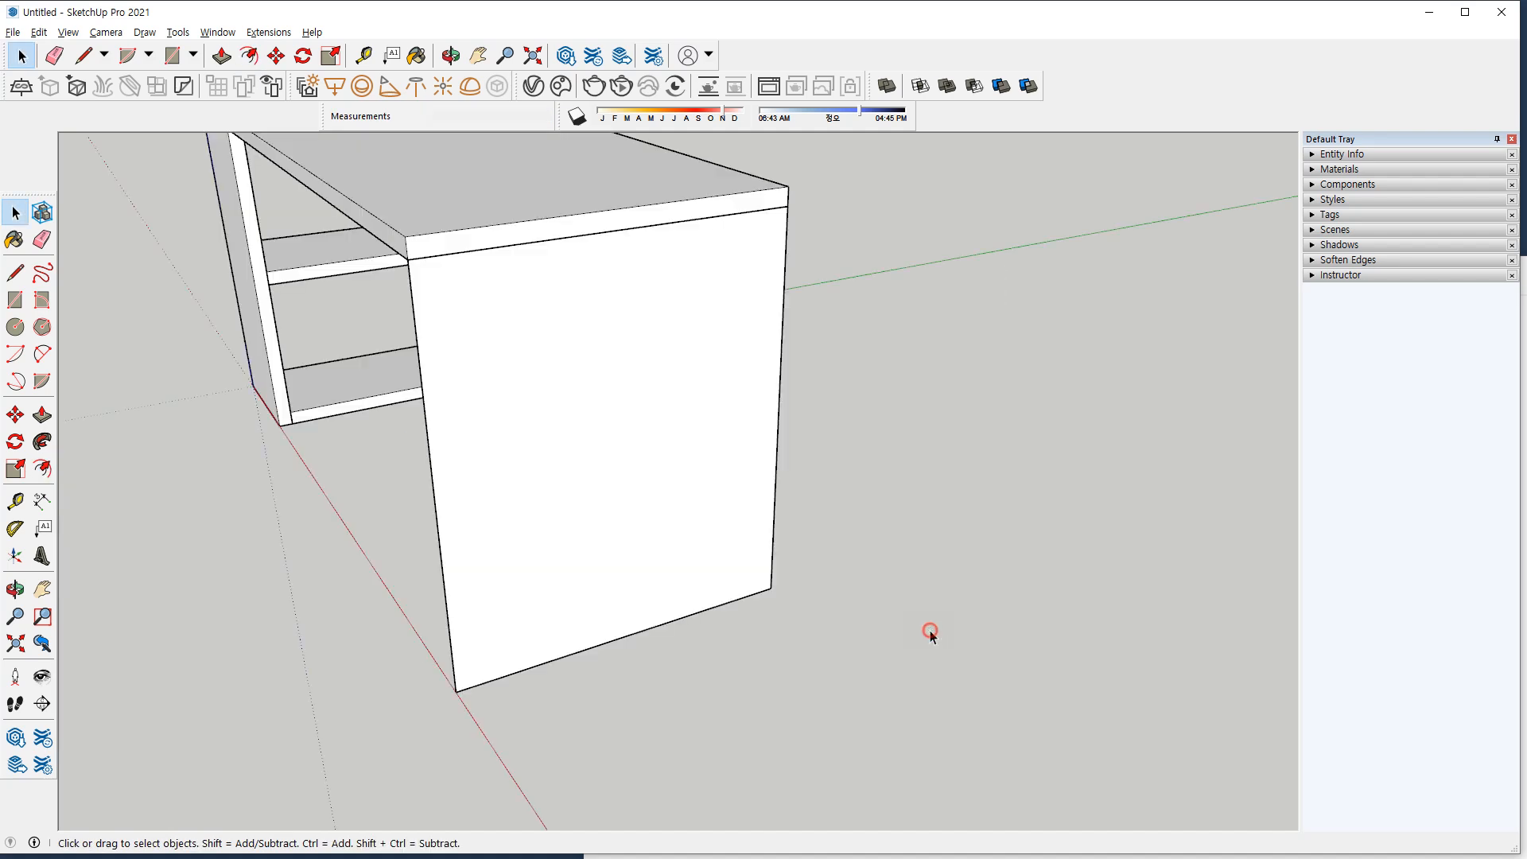
# Offset the desk end panel's outer face 30 mm inward and select the resulting inner face.
pyautogui.press('f')
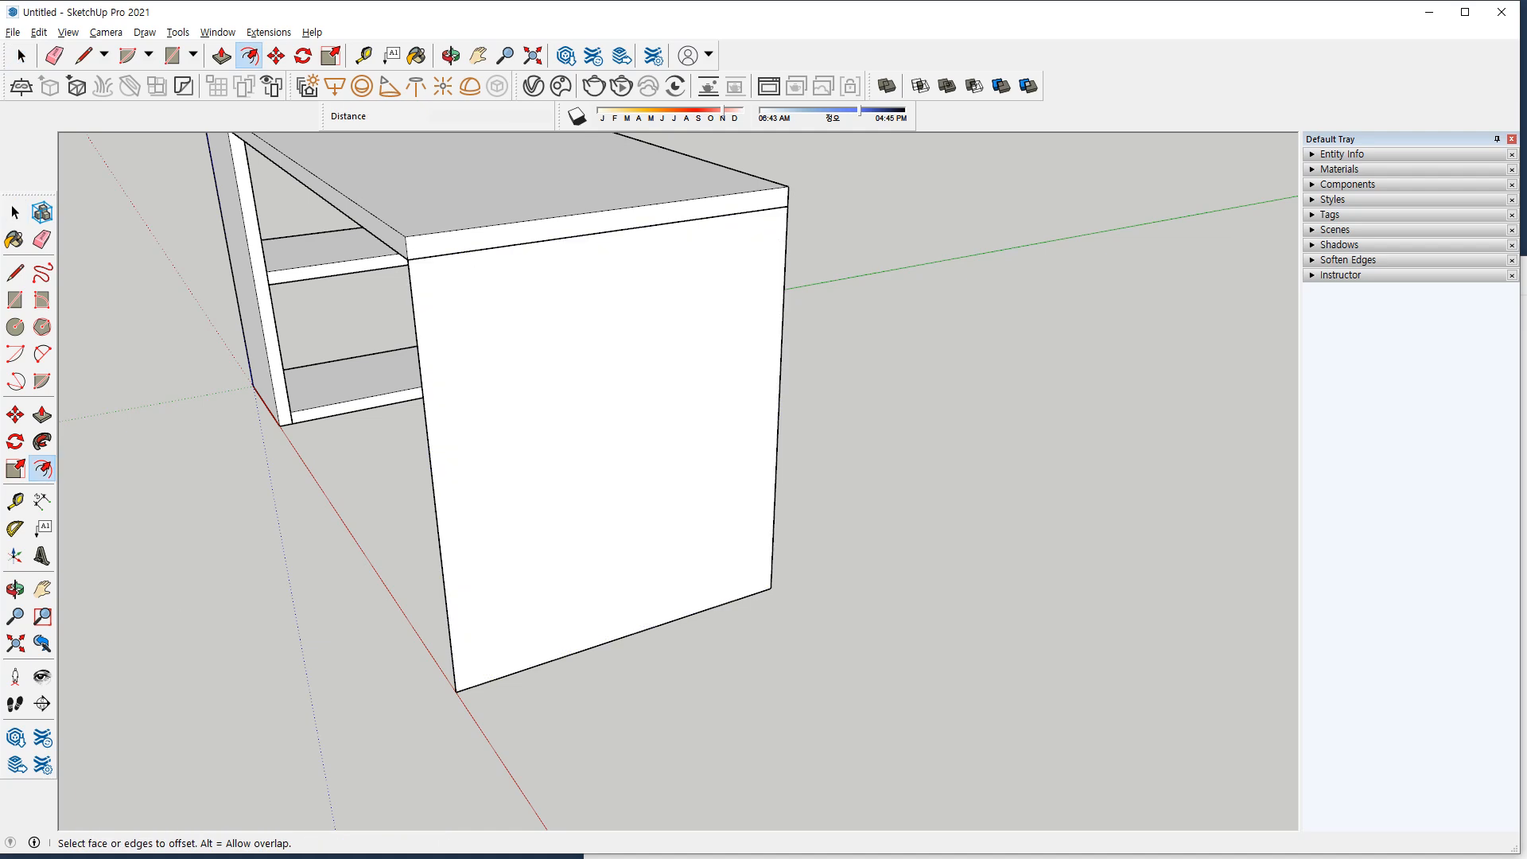
pyautogui.click(538, 406)
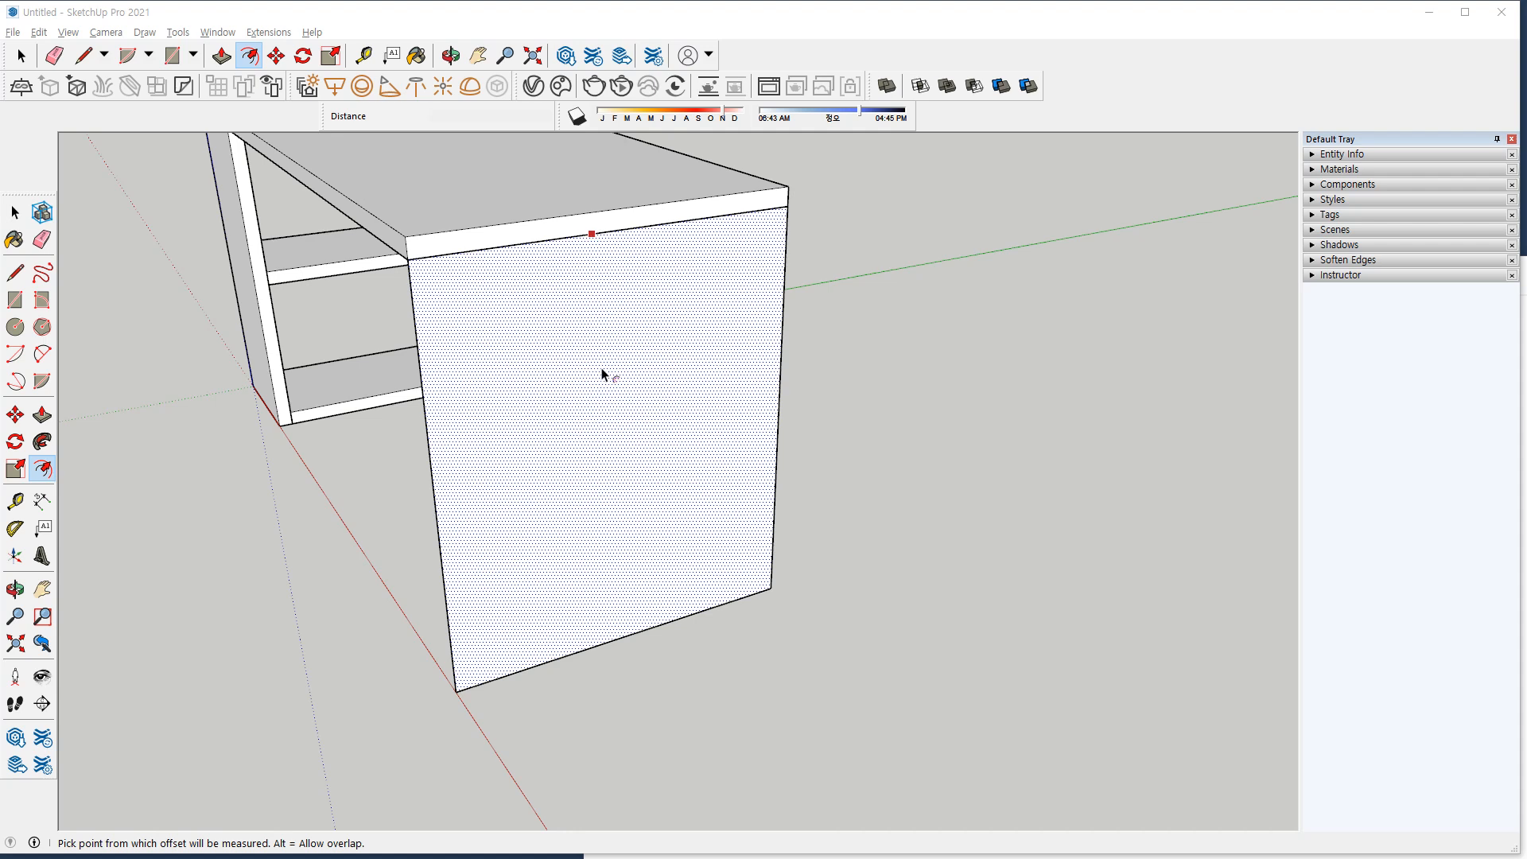
pyautogui.write('30')
pyautogui.press('Return')
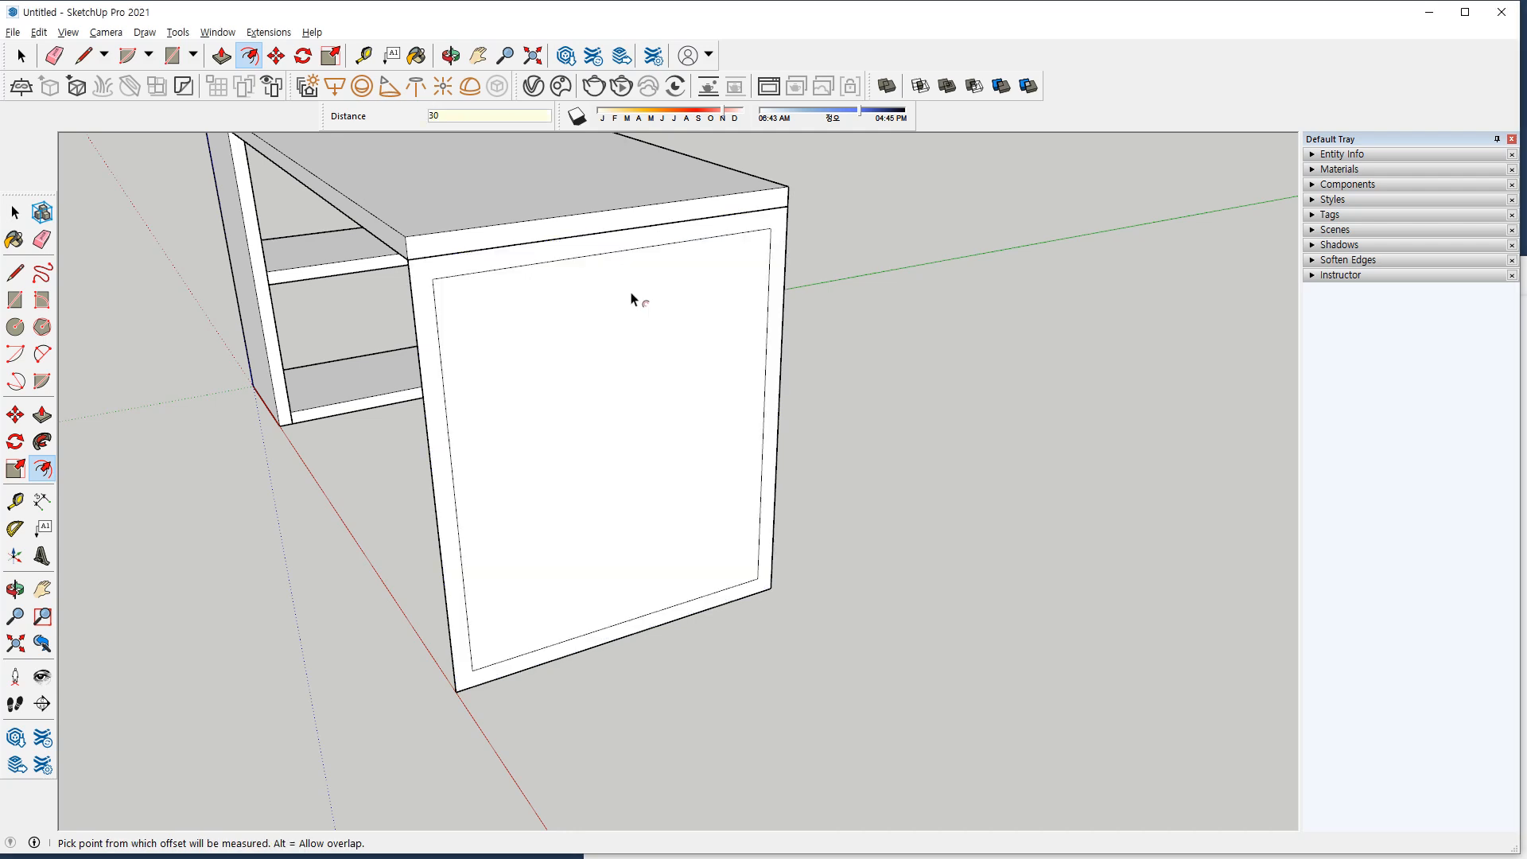
pyautogui.click(633, 305)
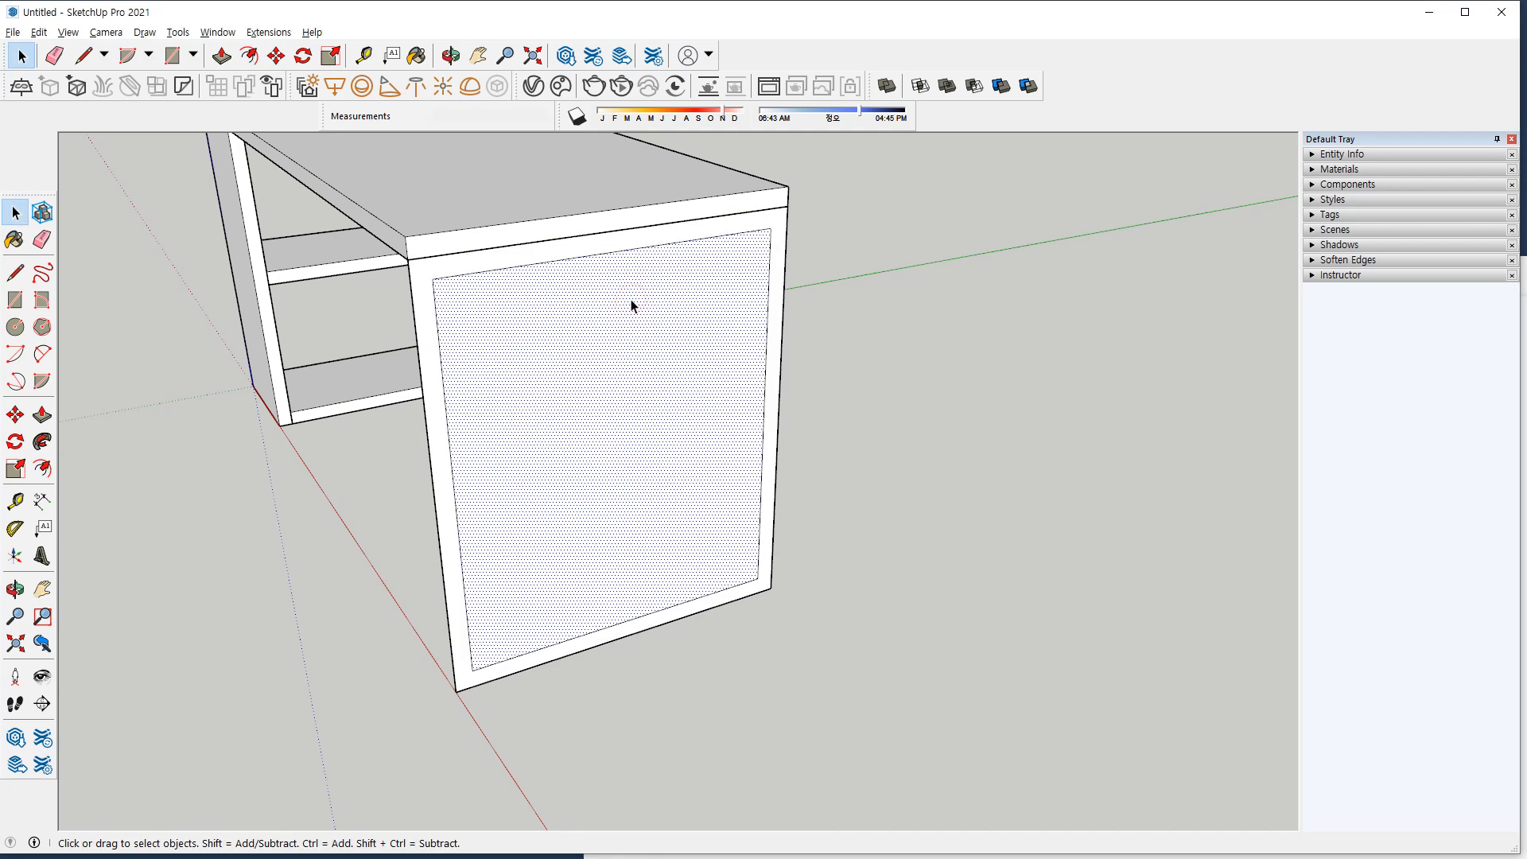
# Delete the end panel's inner face and push/pull the remaining border face 30 mm to form a leg frame.
pyautogui.press('Delete')
pyautogui.moveTo(629, 288)
pyautogui.mouseDown()
pyautogui.moveTo(460, 286)
pyautogui.moveTo(768, 202)
pyautogui.moveTo(541, 332)
pyautogui.moveTo(503, 329)
pyautogui.moveTo(634, 191)
pyautogui.moveTo(682, 307)
pyautogui.moveTo(623, 311)
pyautogui.mouseUp()
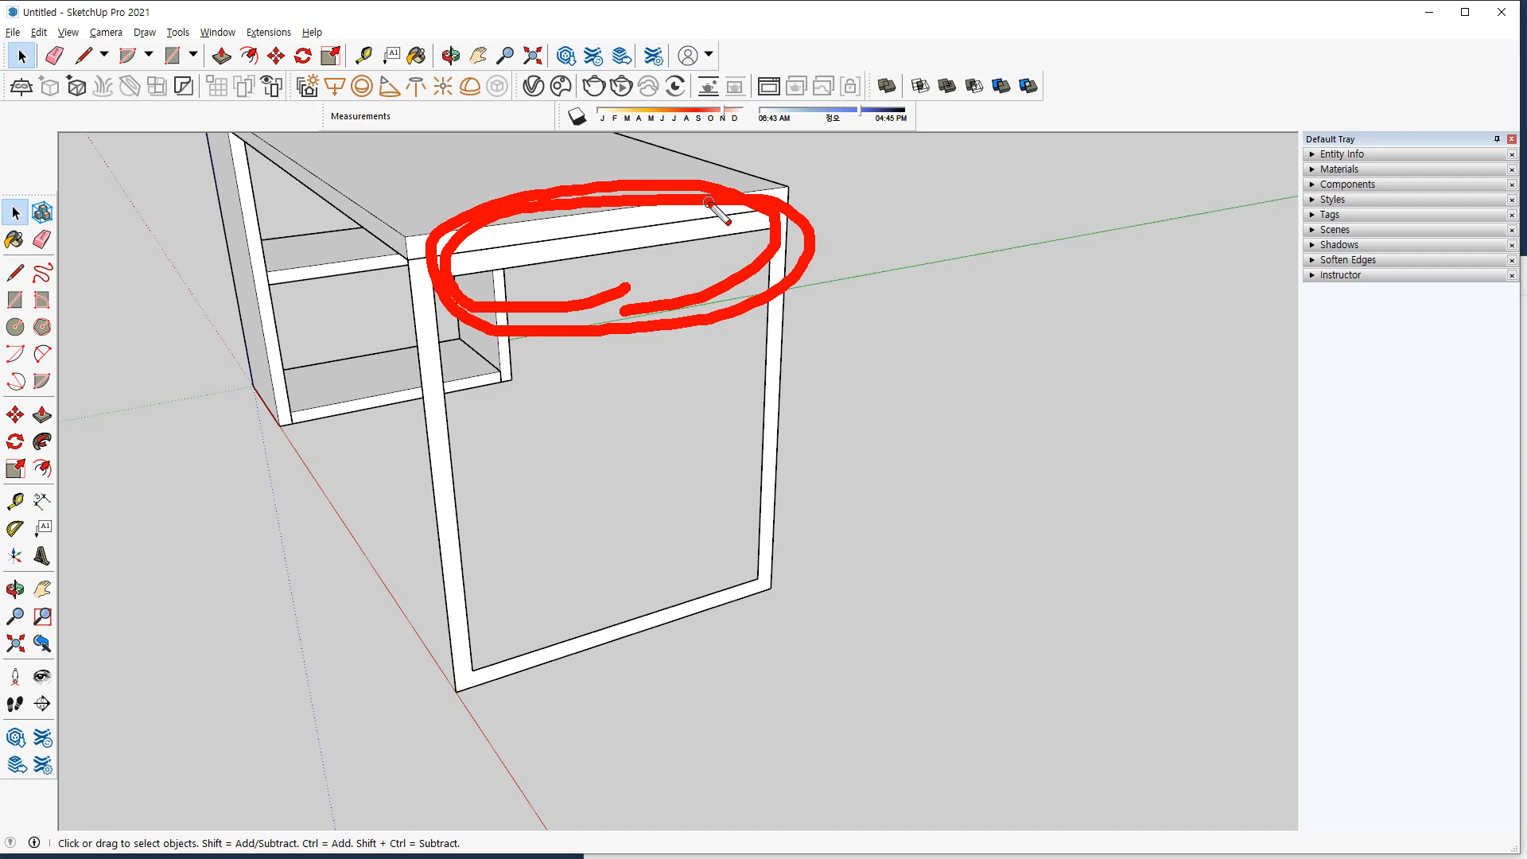
pyautogui.press('Escape')
pyautogui.press('p')
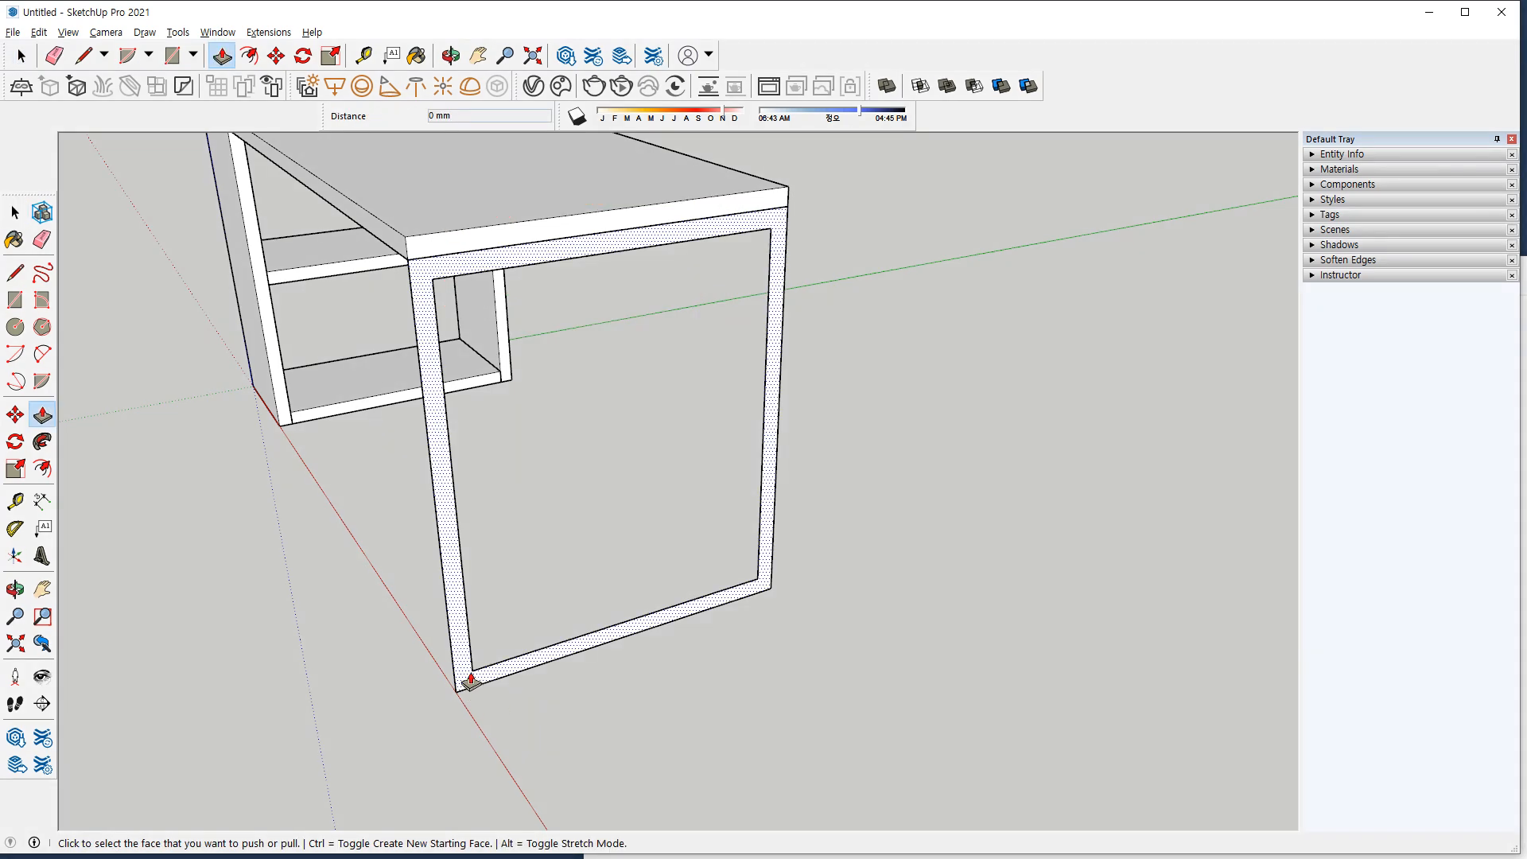
pyautogui.click(466, 681)
pyautogui.write('30')
pyautogui.press('Return')
pyautogui.press('space')
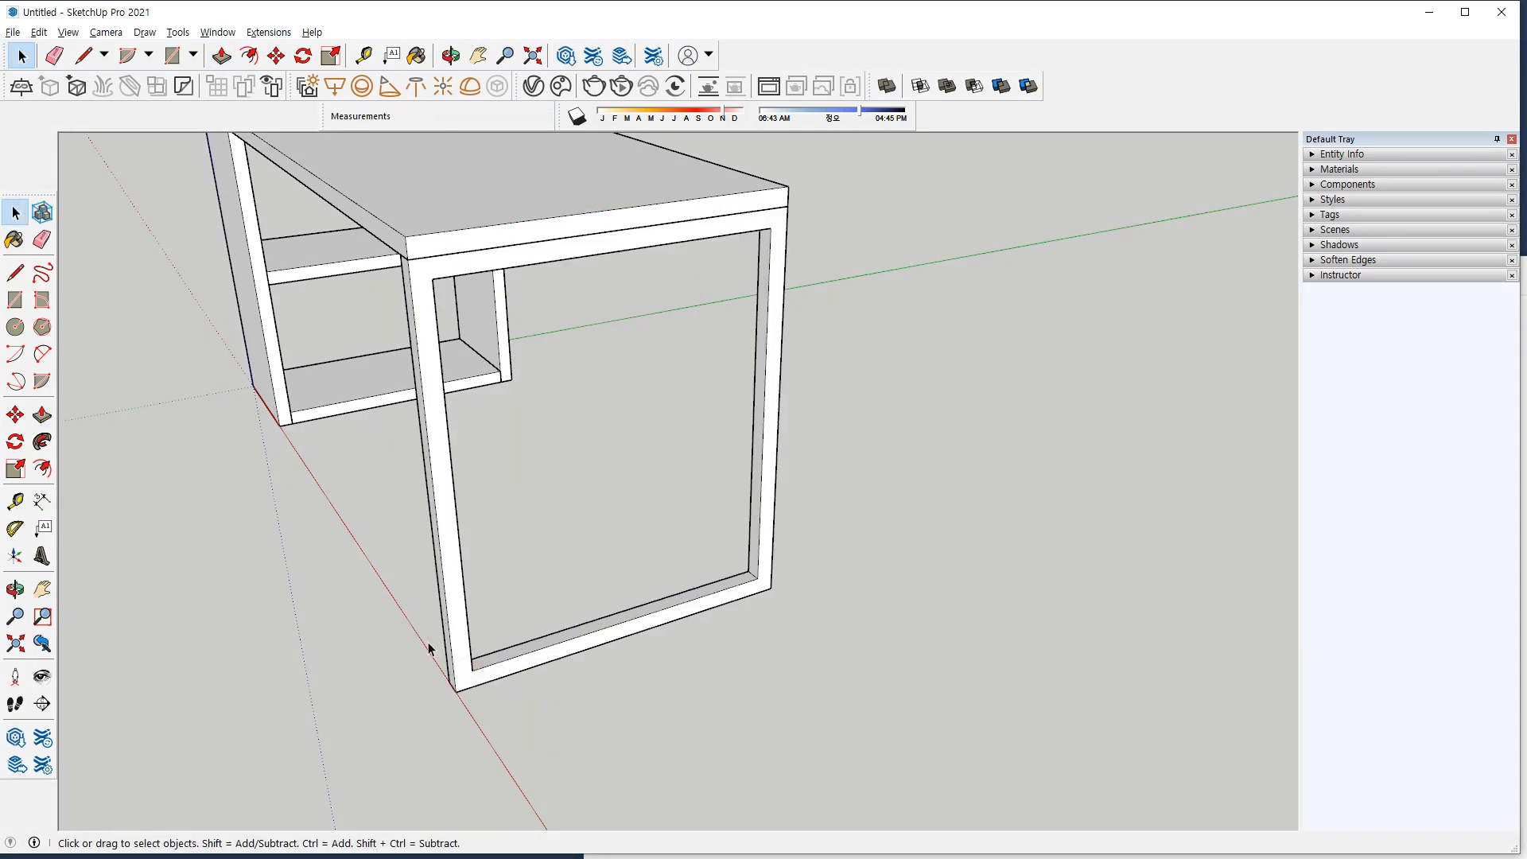
# Select the whole leg frame with all its connected geometry and make it a group.
pyautogui.tripleClick(442, 477)
pyautogui.rightClick(441, 477)
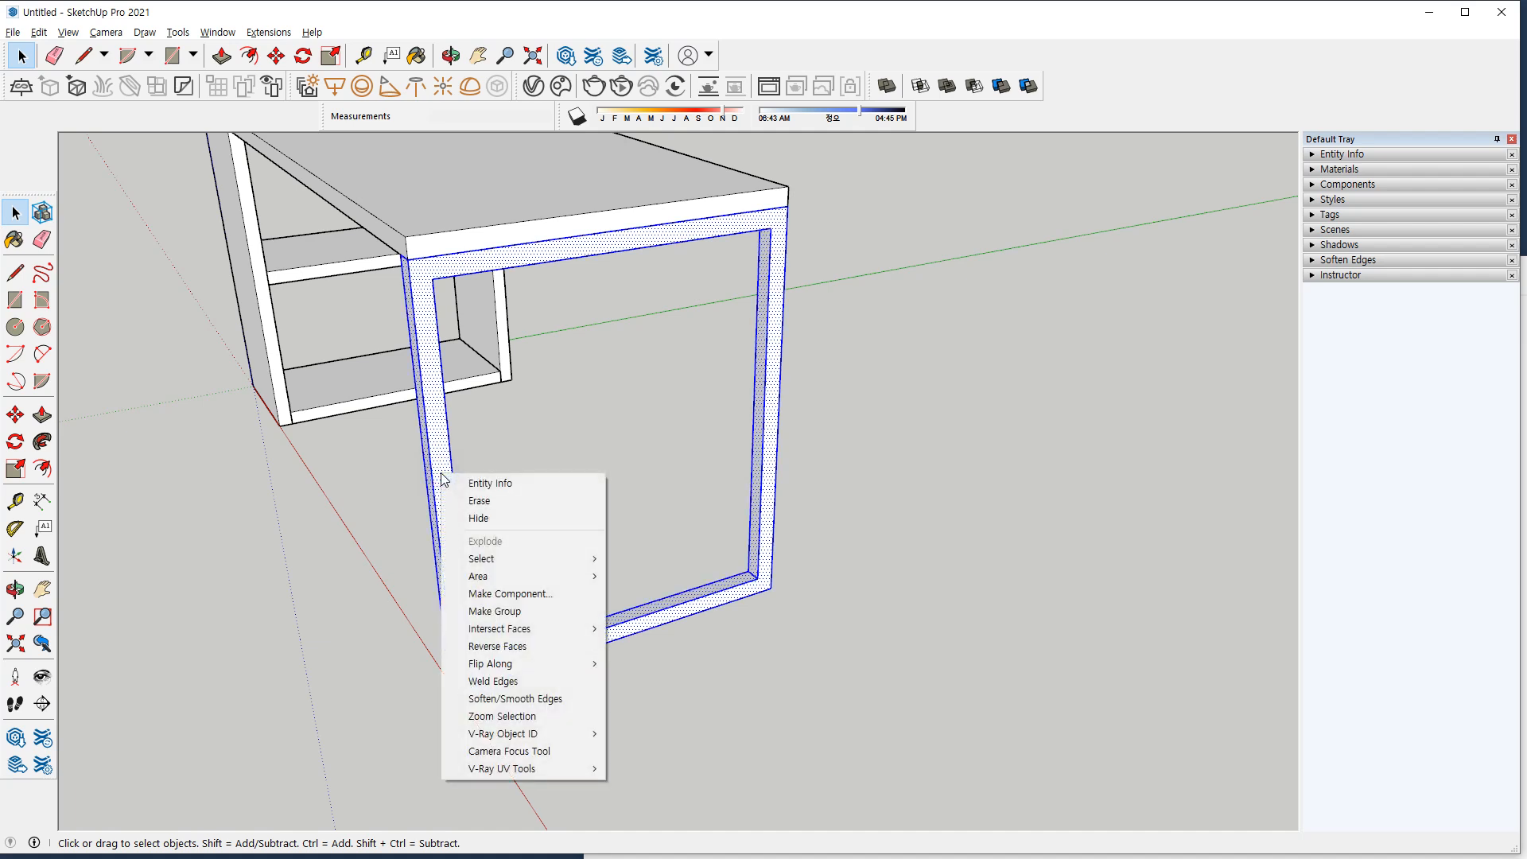
pyautogui.click(477, 610)
pyautogui.moveTo(294, 623); pyautogui.dragTo(669, 609, button='middle')
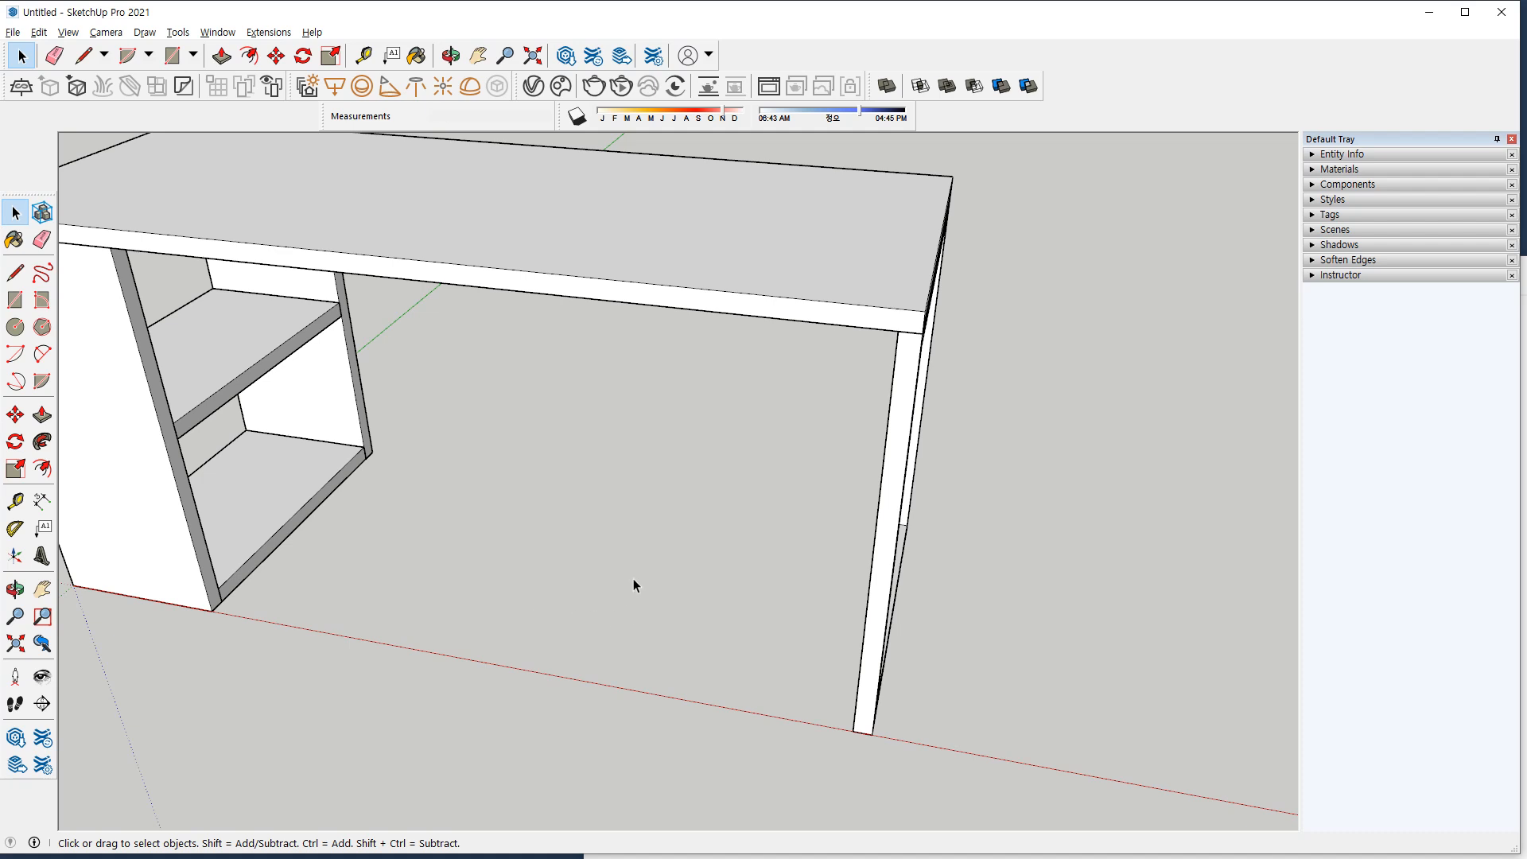
pyautogui.hotkey('shift', 'z')
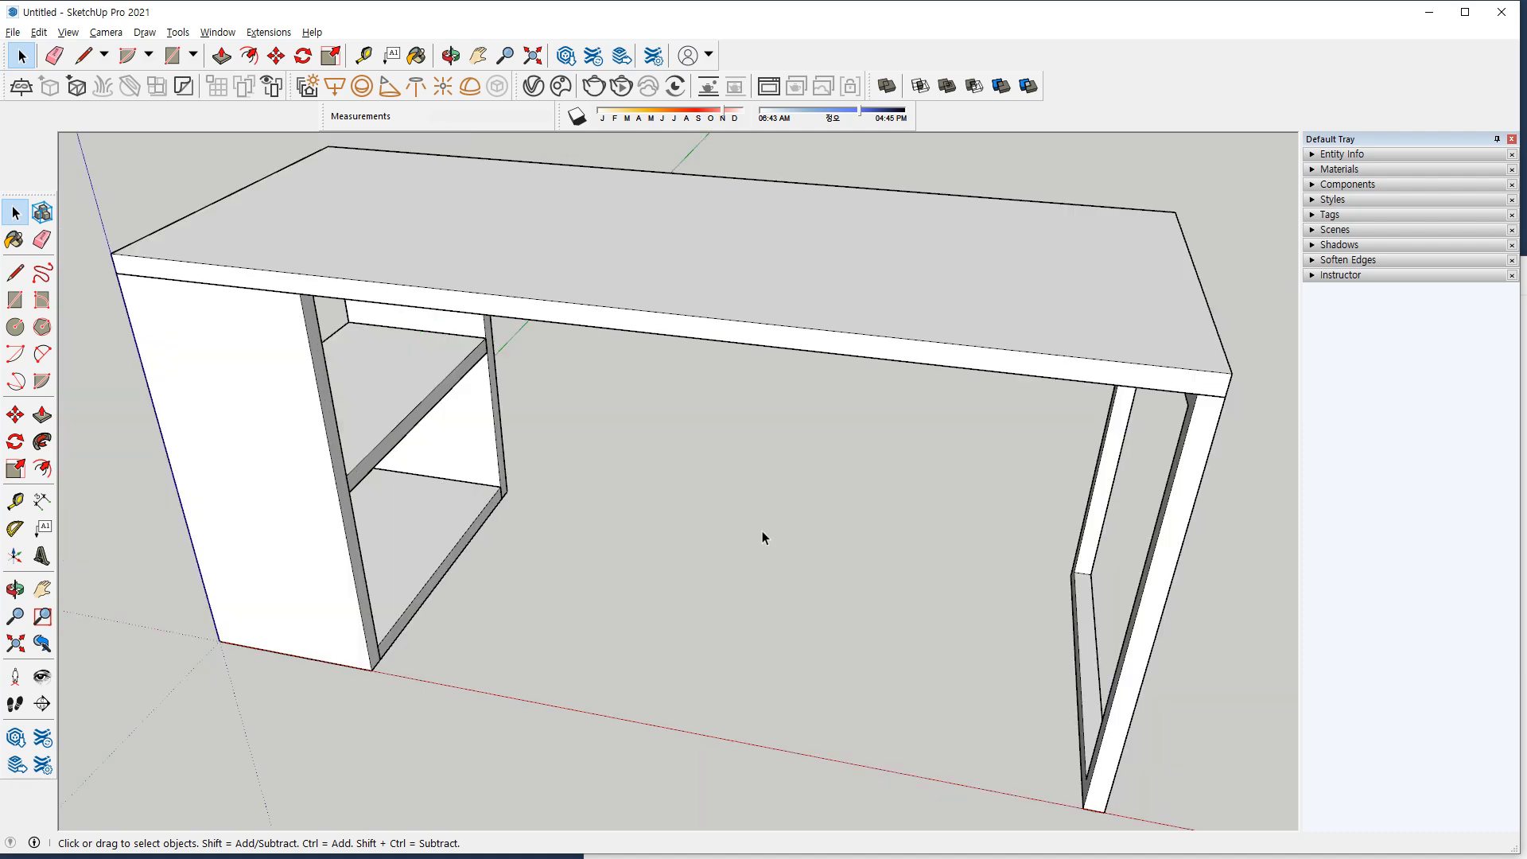
pyautogui.scroll(-3, 737, 518)
pyautogui.moveTo(561, 516); pyautogui.dragTo(730, 505, button='middle')
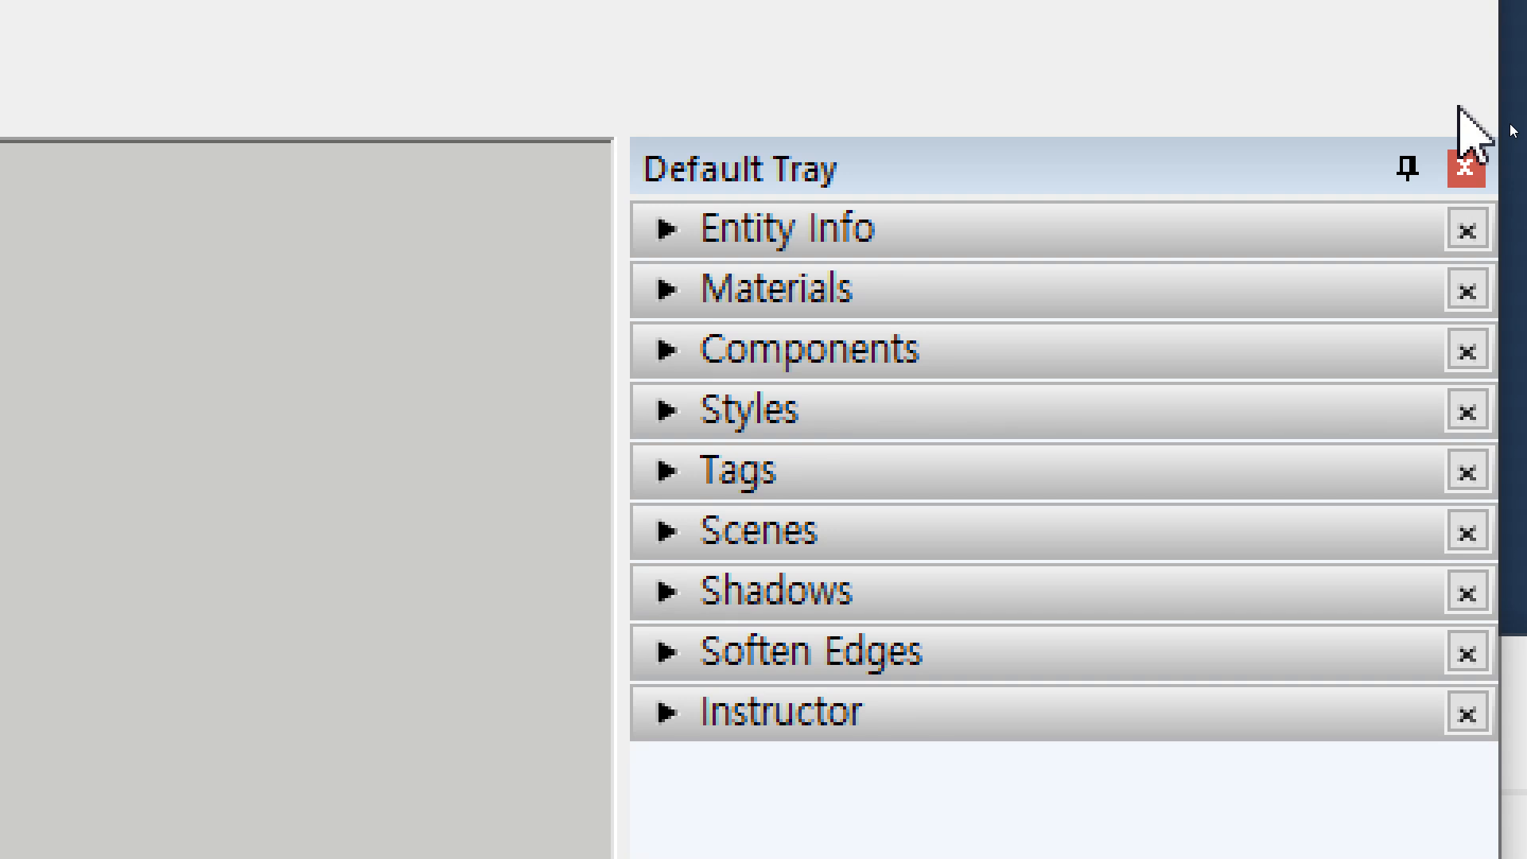
# Show the material library and switch it to the Wood collection.
pyautogui.click(718, 301)
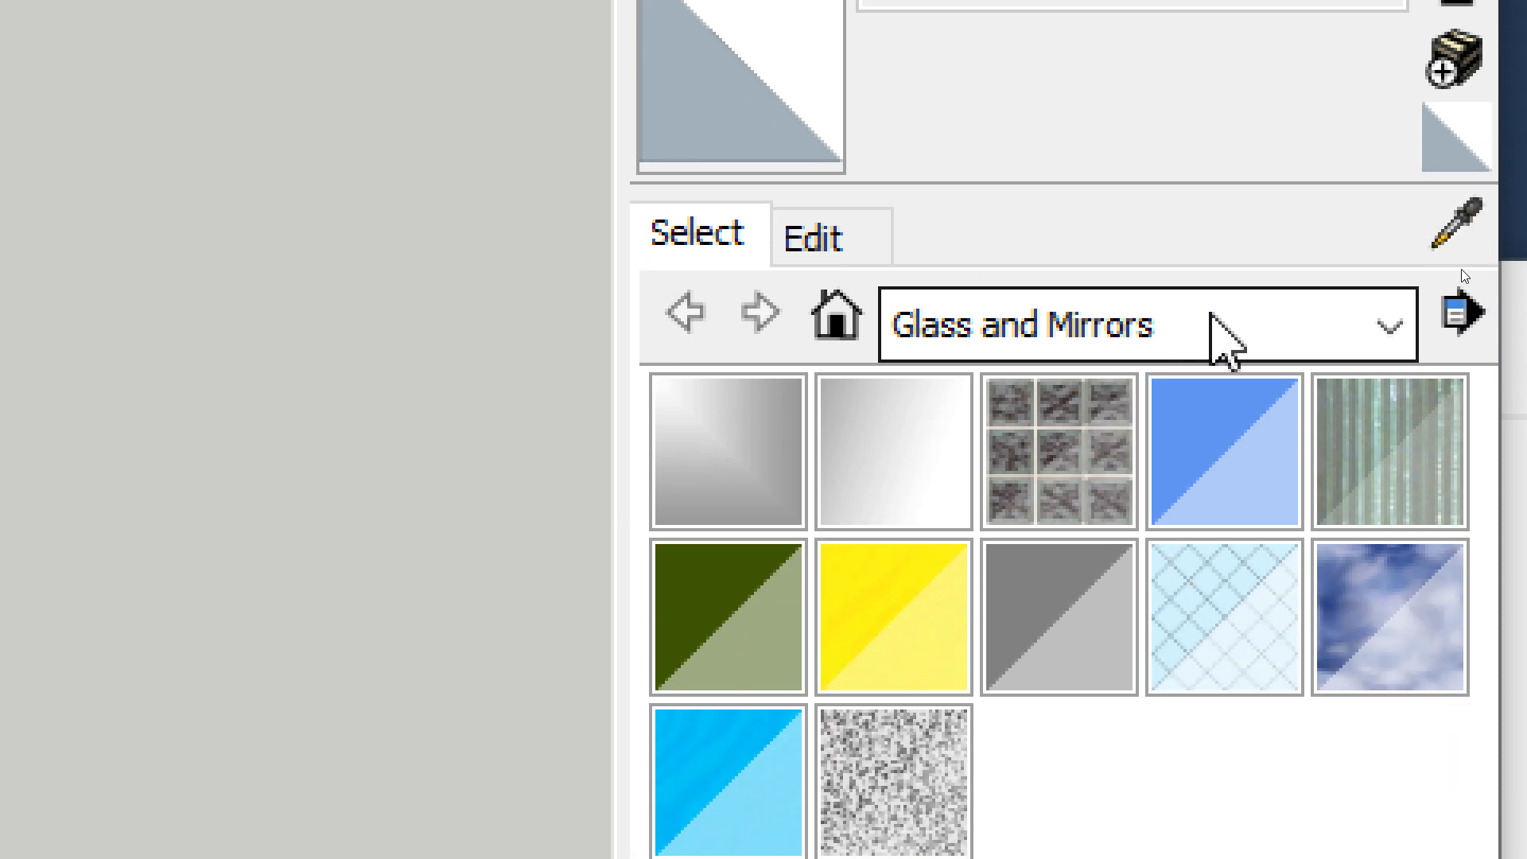
pyautogui.click(1272, 322)
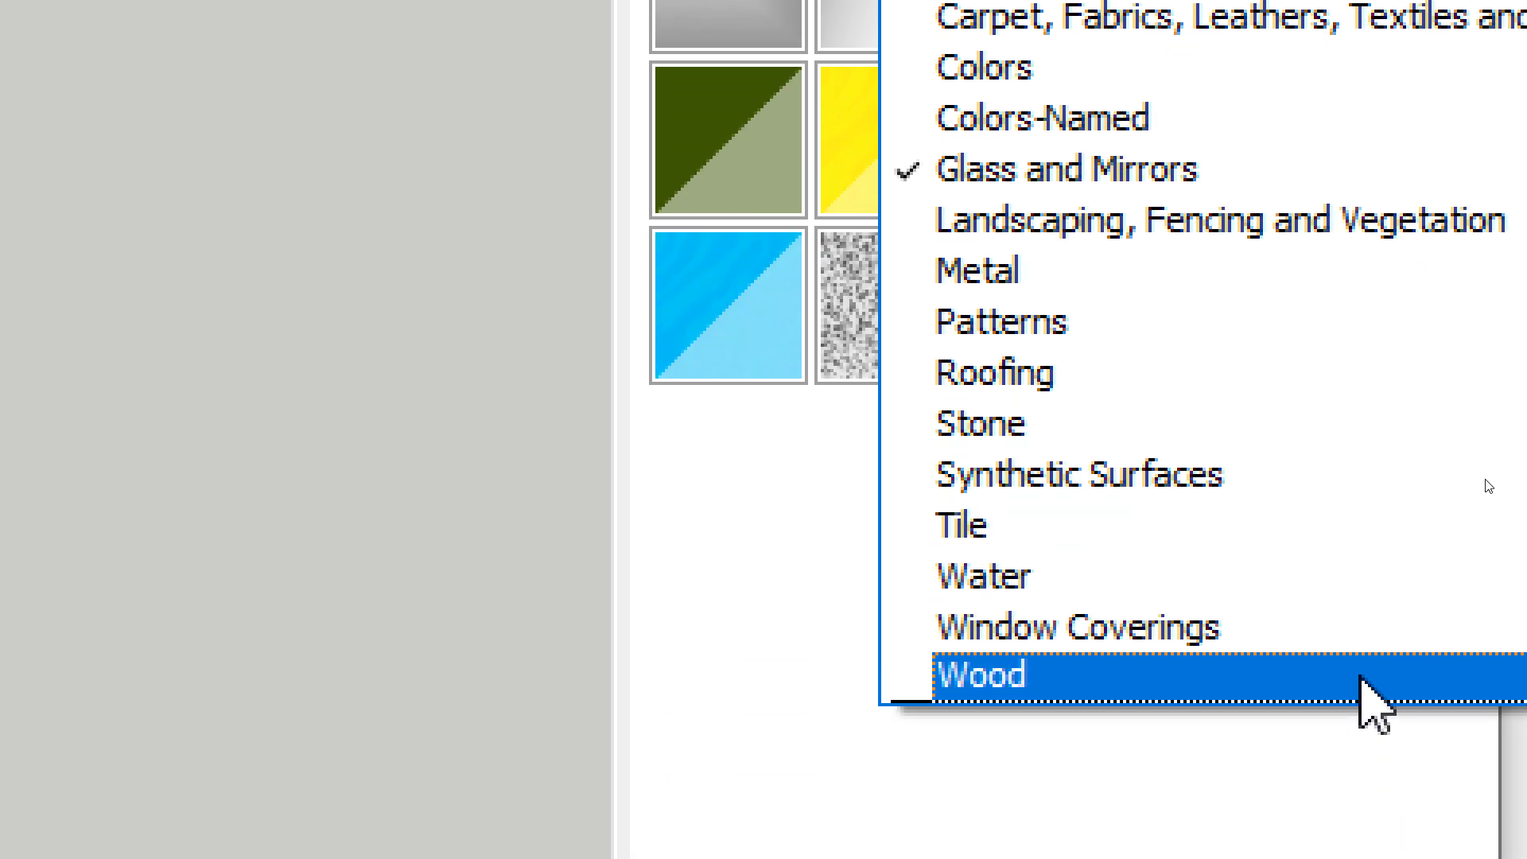
pyautogui.click(1367, 700)
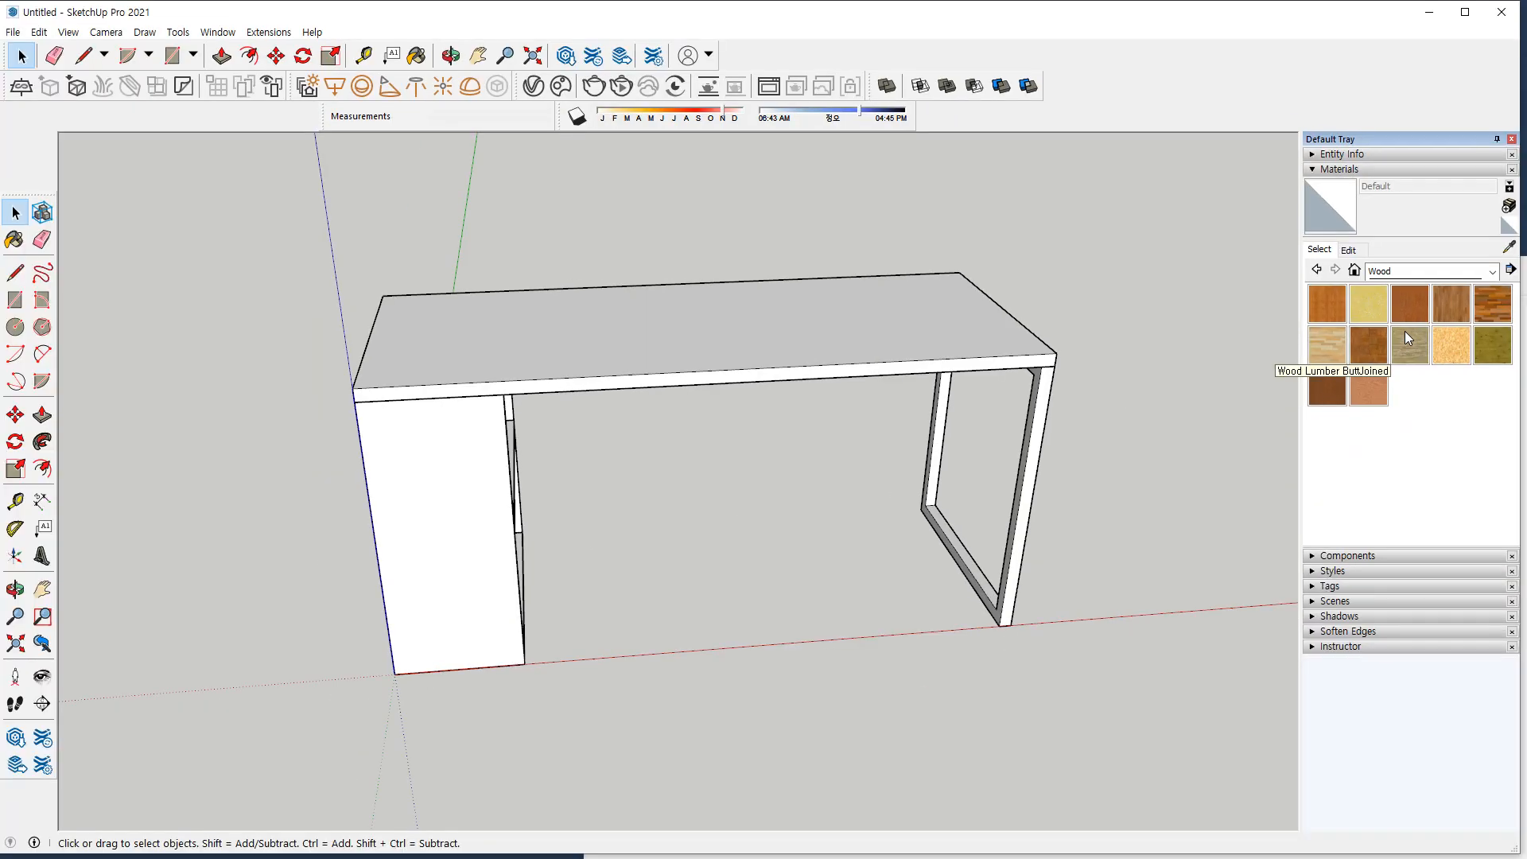
# Paint the desktop with the dark brown Wood Veneer 01 material.
pyautogui.click(1326, 387)
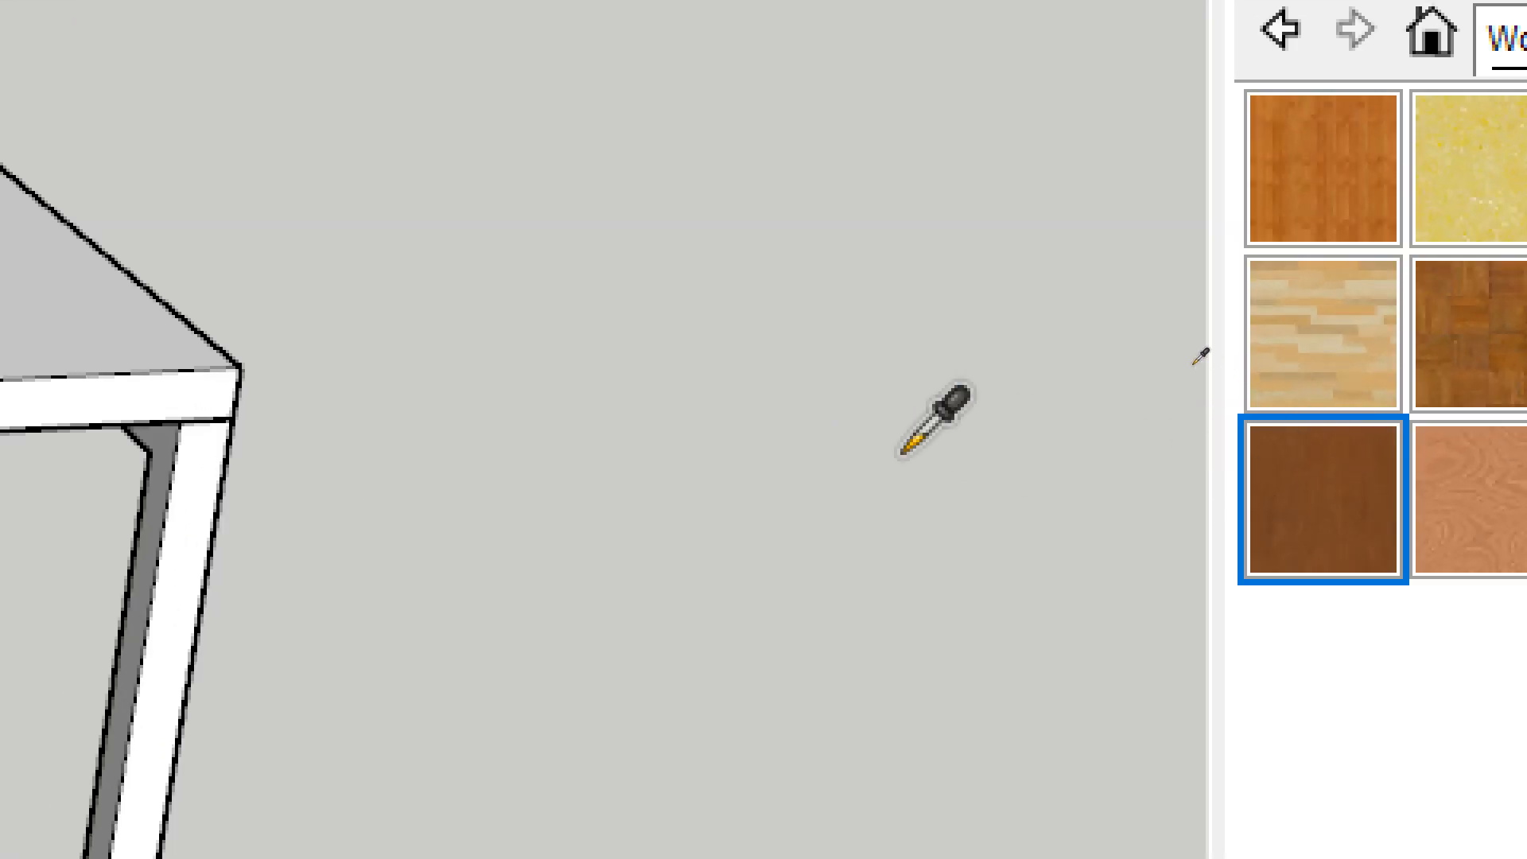
pyautogui.click(1311, 383)
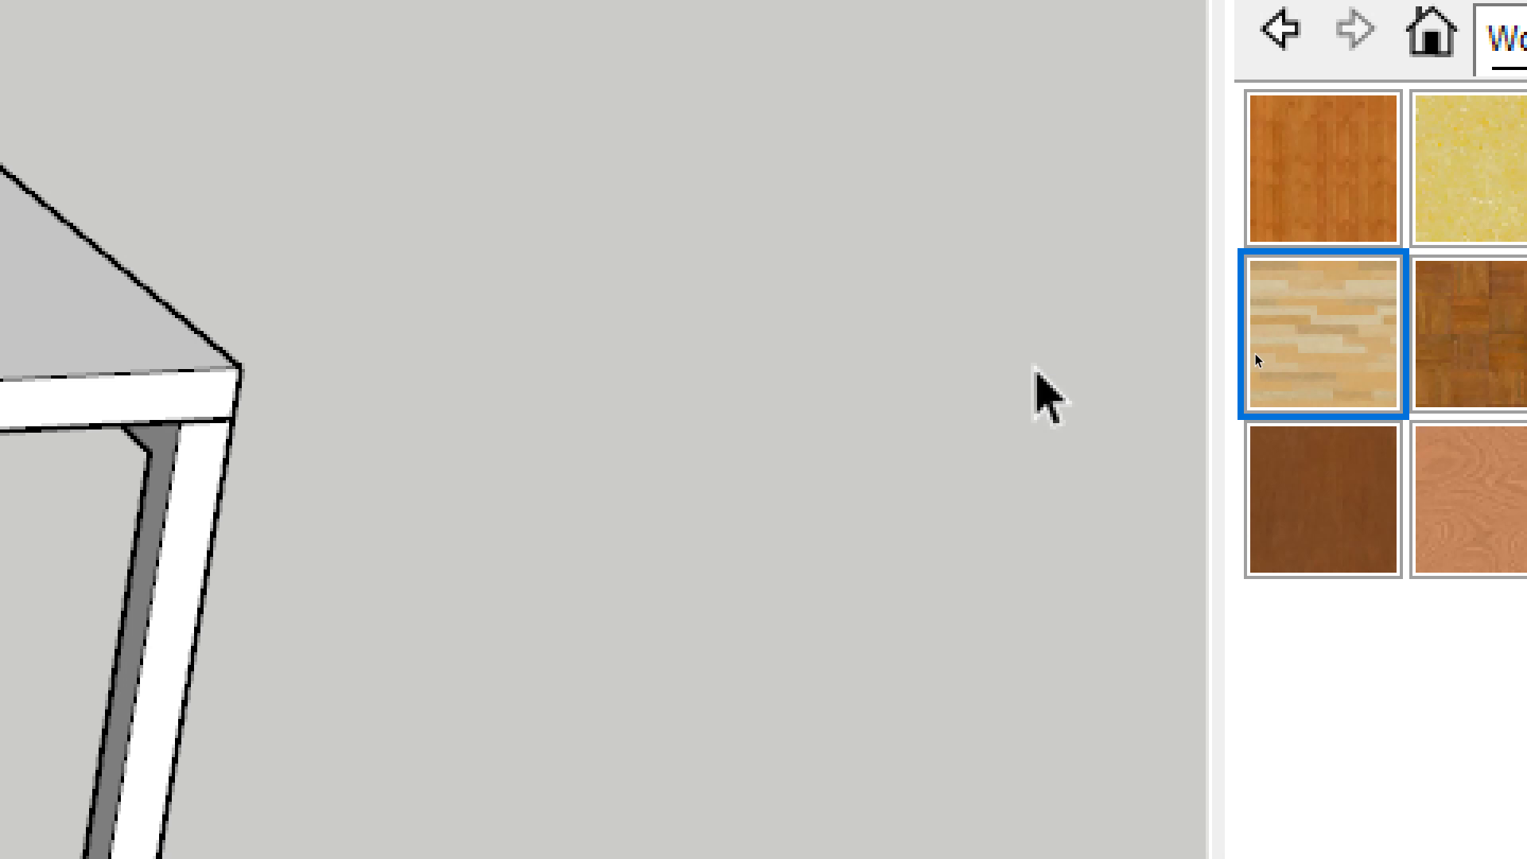
pyautogui.click(1254, 521)
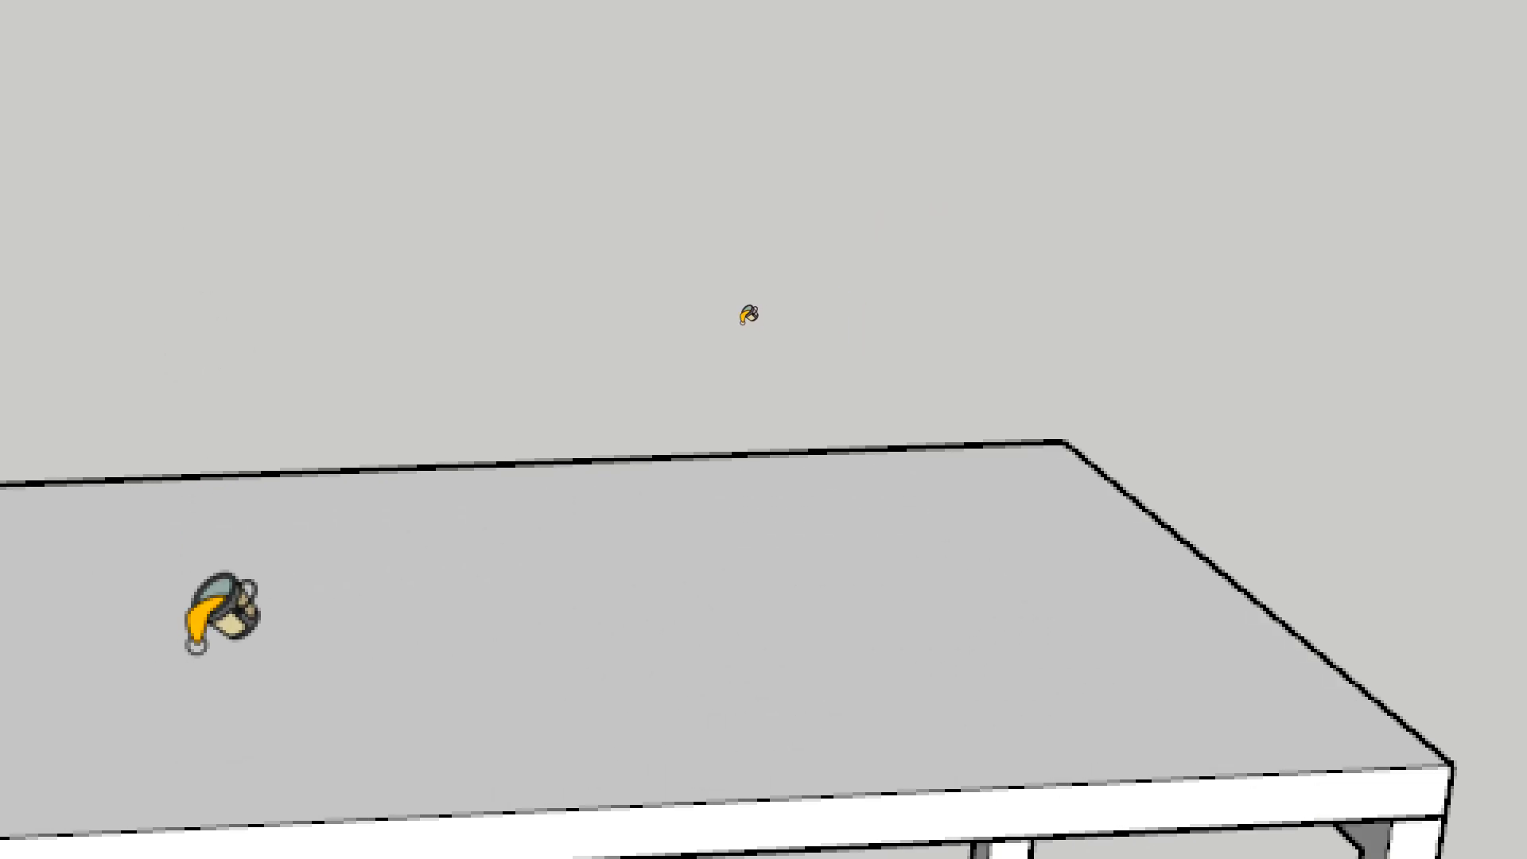
pyautogui.click(523, 450)
pyautogui.moveTo(301, 558)
pyautogui.mouseDown(button='middle')
pyautogui.moveTo(495, 693)
pyautogui.moveTo(628, 727)
pyautogui.mouseUp(button='middle')
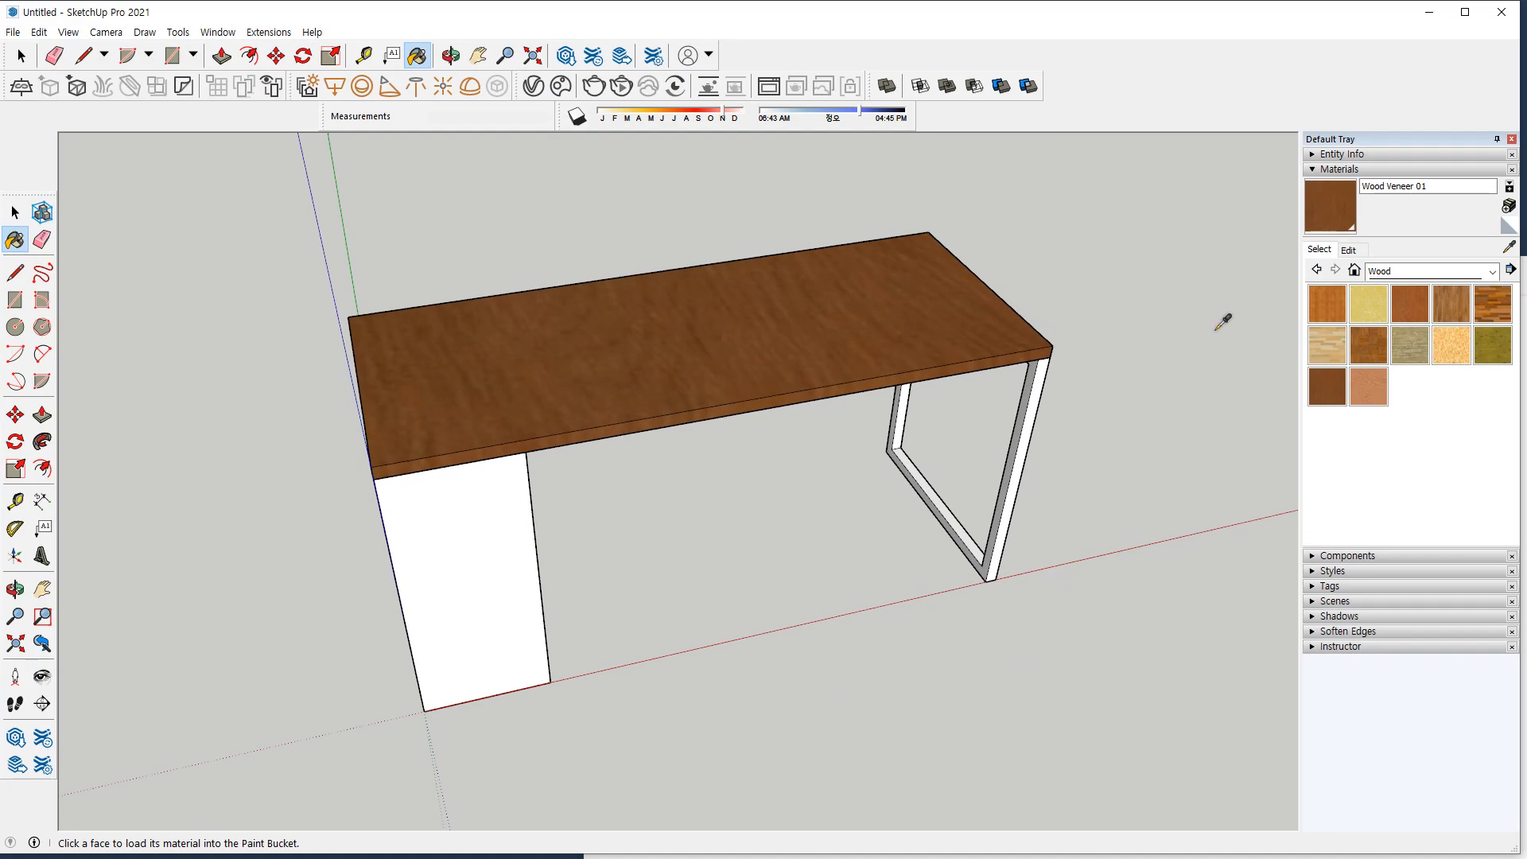
# Try Wood Bamboo, Wood Floor Light and Wood Floor Dark on the desktop, one after another.
pyautogui.click(1314, 310)
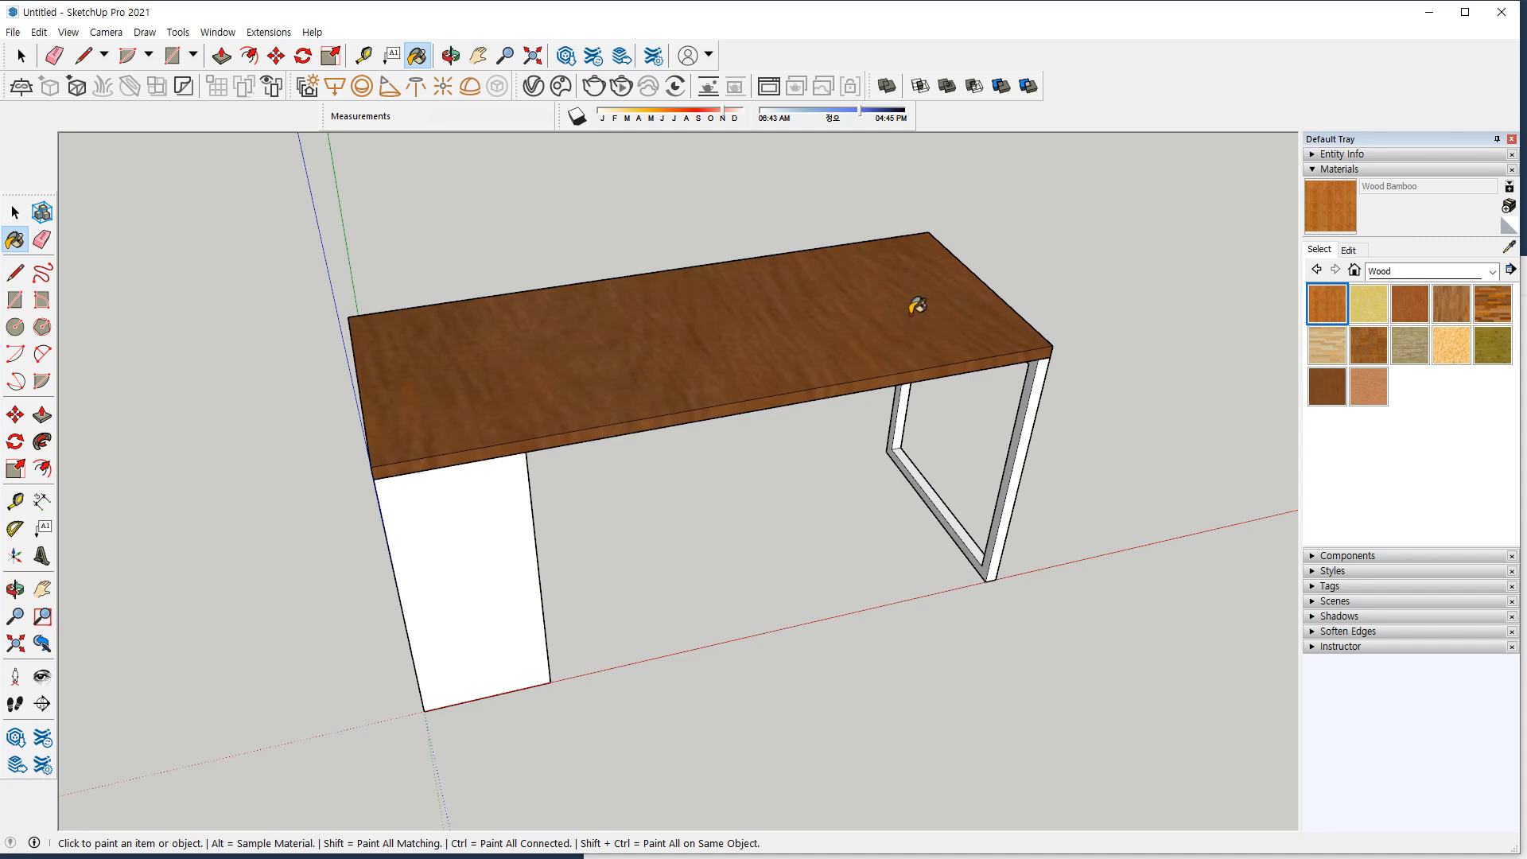
pyautogui.click(757, 312)
pyautogui.scroll(2, 650, 330)
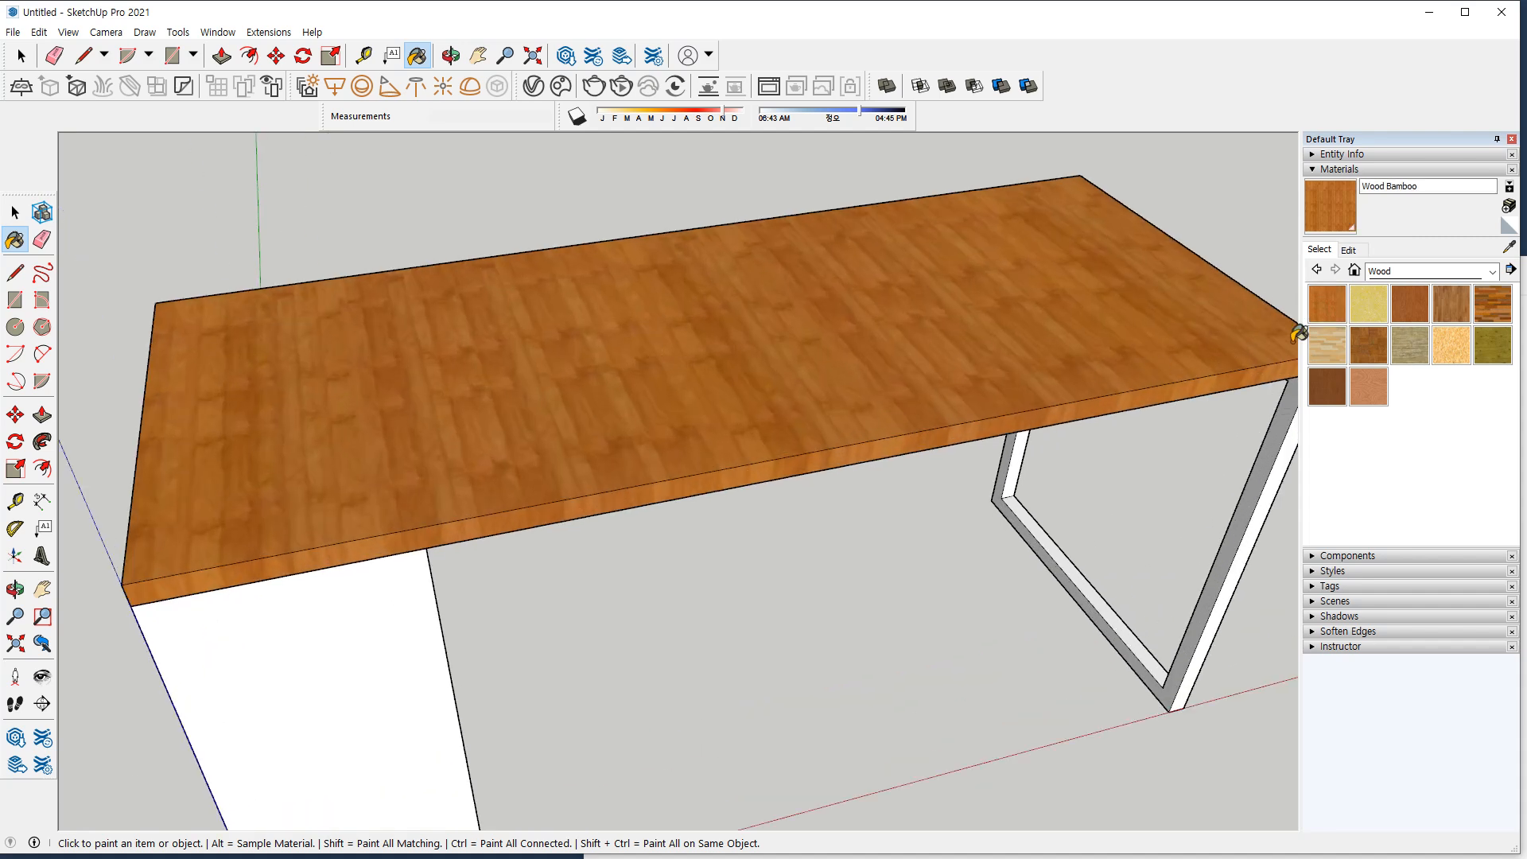
pyautogui.click(1327, 345)
pyautogui.click(744, 343)
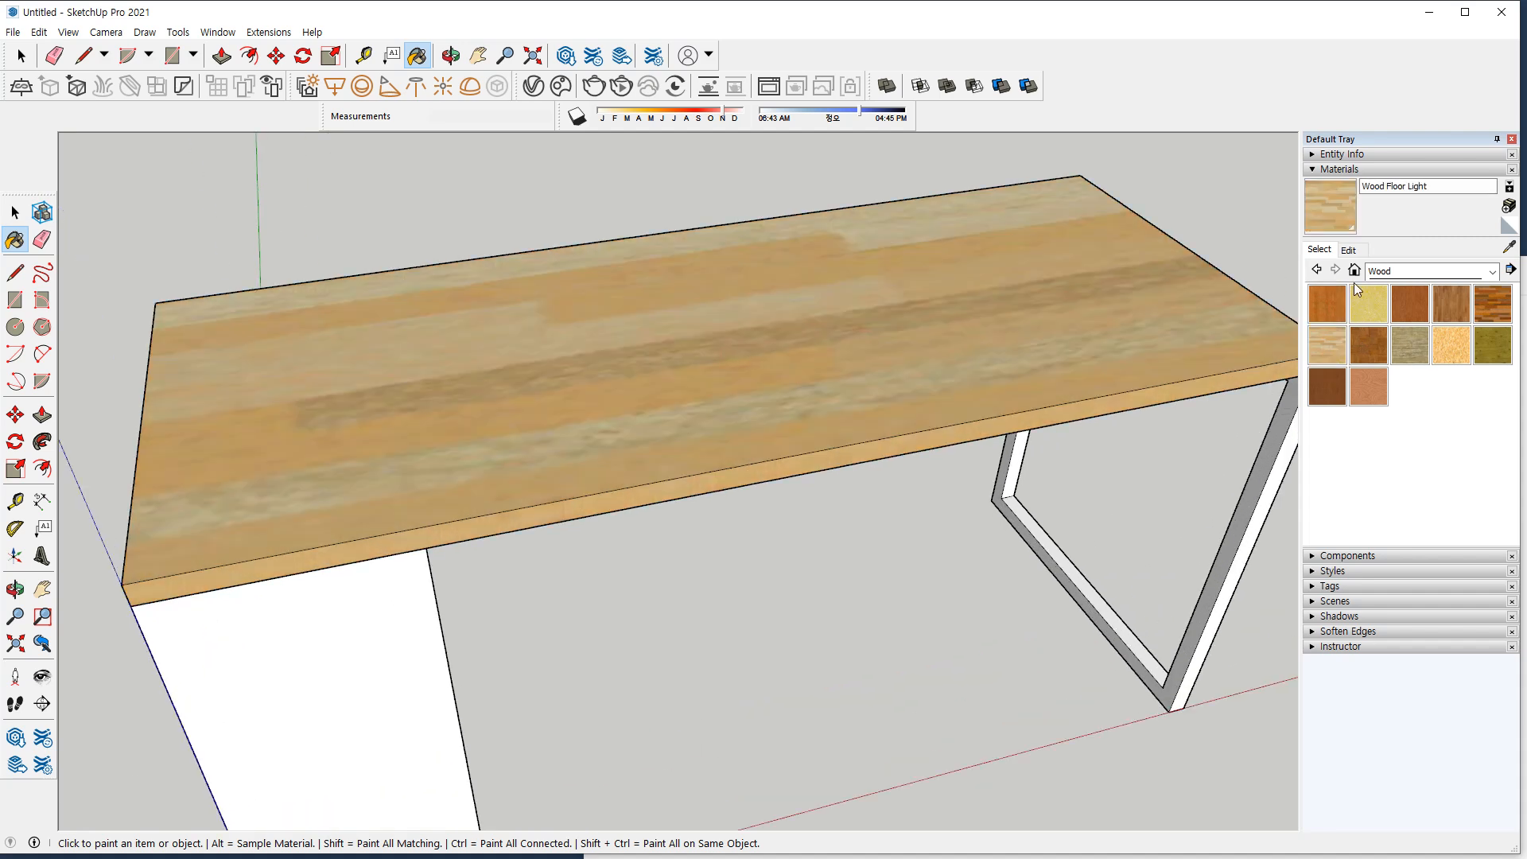
pyautogui.click(1487, 303)
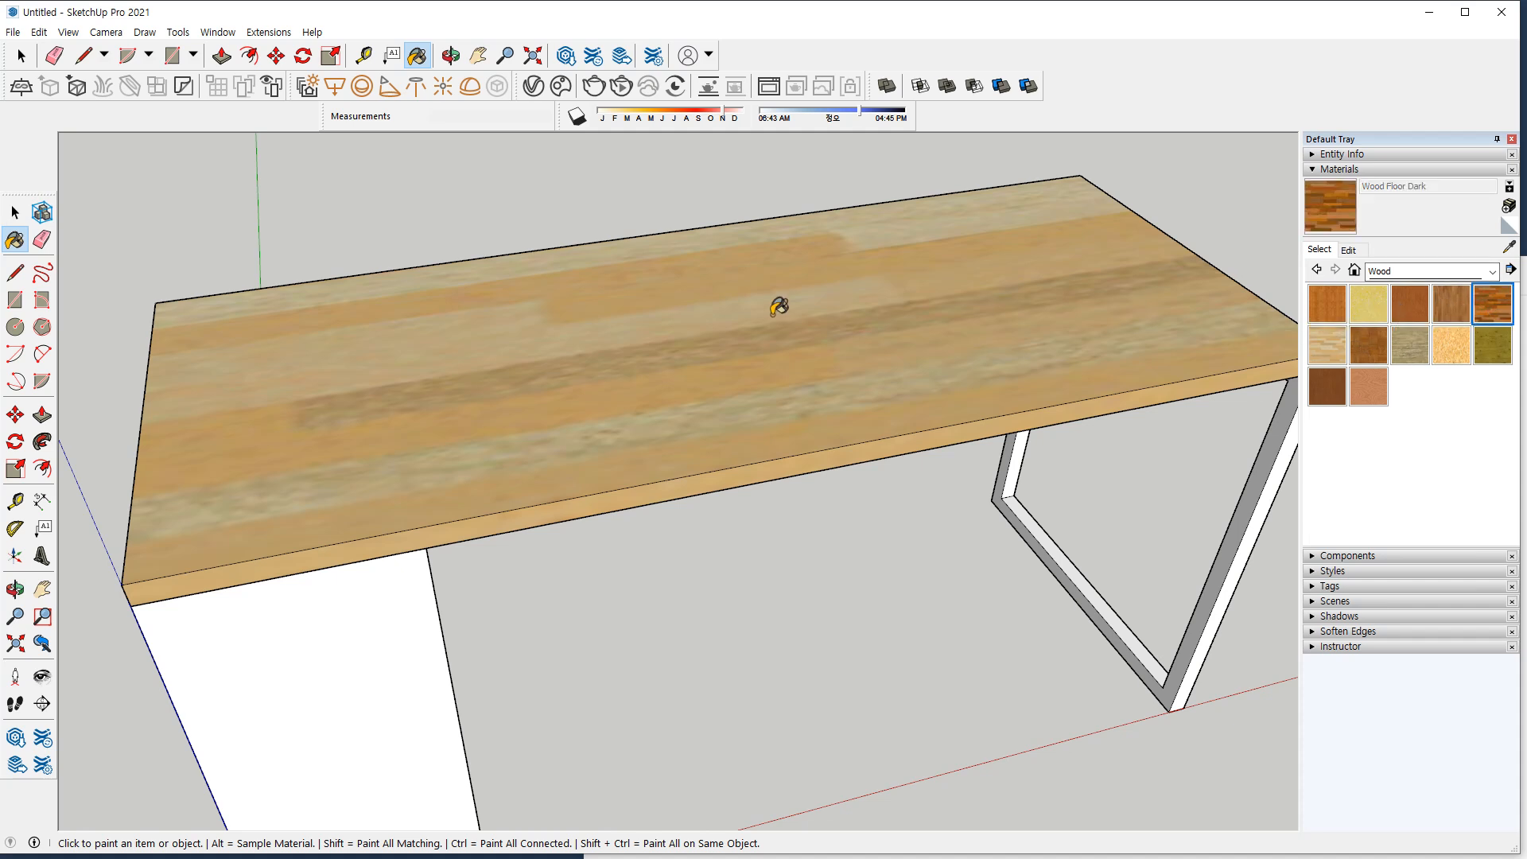
pyautogui.click(776, 310)
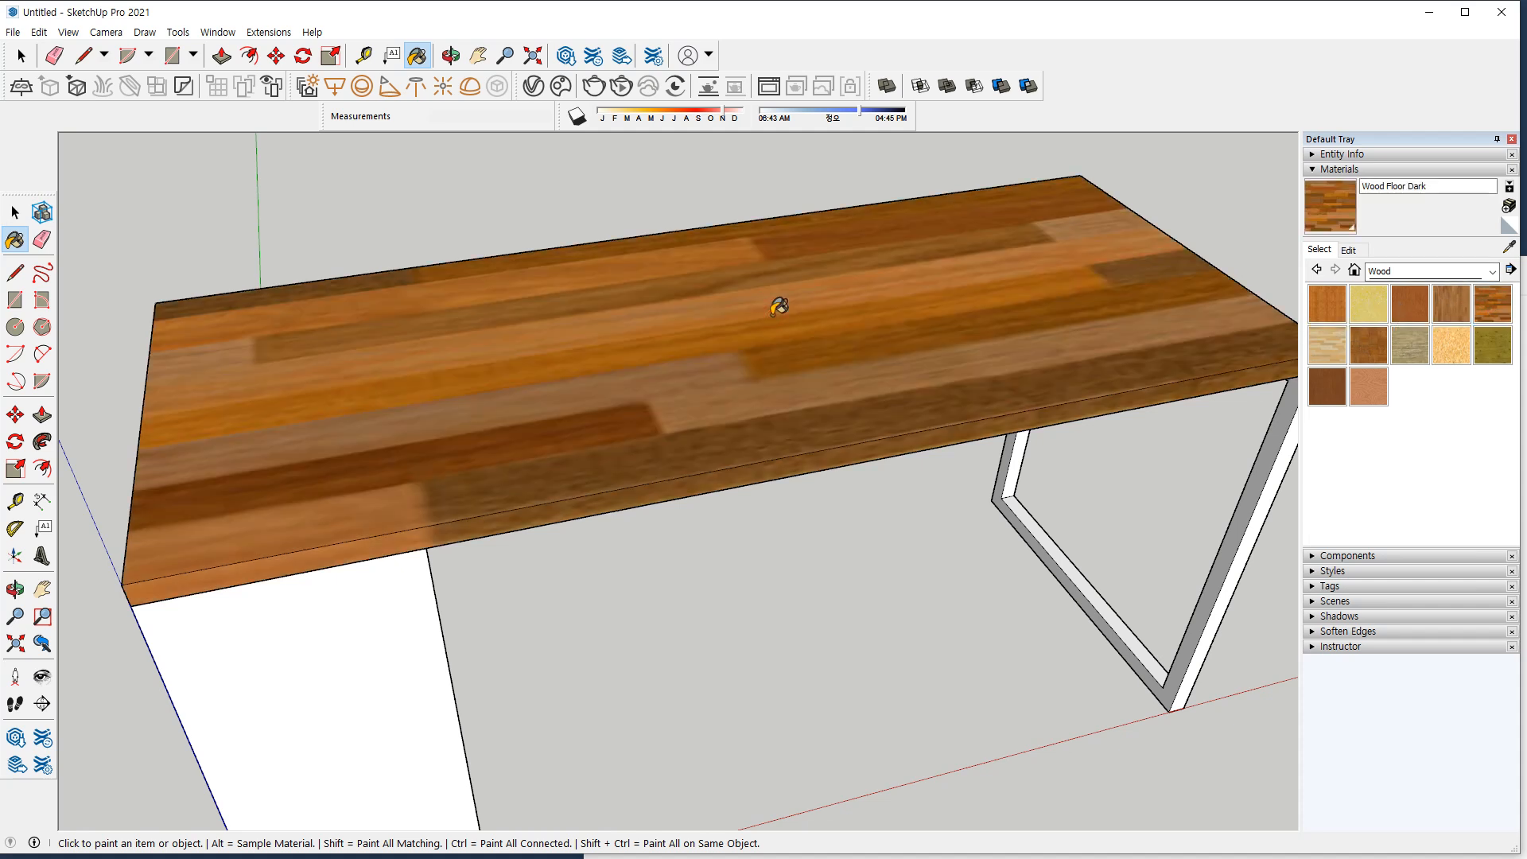
# Paint the desktop and the shelf unit's side panels and shelves with Wood Lumber ButtJoined.
pyautogui.click(1407, 343)
pyautogui.click(795, 332)
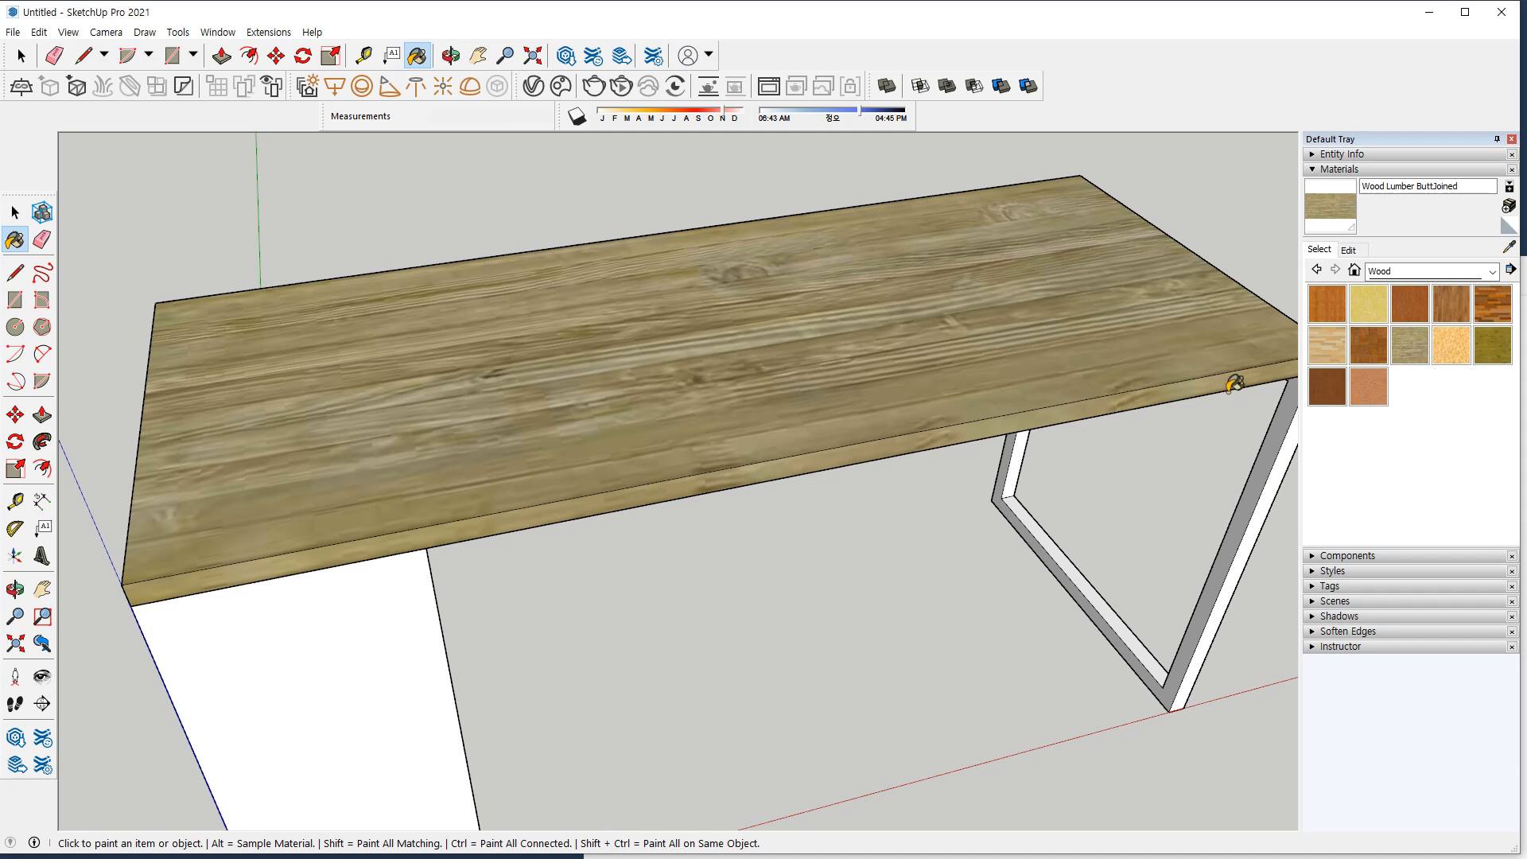
pyautogui.click(334, 603)
pyautogui.moveTo(381, 668)
pyautogui.mouseDown(button='middle')
pyautogui.moveTo(504, 681)
pyautogui.moveTo(324, 580)
pyautogui.moveTo(811, 523)
pyautogui.mouseUp(button='middle')
pyautogui.click(403, 706)
pyautogui.click(342, 648)
pyautogui.click(421, 547)
pyautogui.moveTo(569, 619)
pyautogui.mouseDown(button='middle')
pyautogui.moveTo(549, 405)
pyautogui.moveTo(8, 372)
pyautogui.moveTo(182, 536)
pyautogui.mouseUp(button='middle')
pyautogui.moveTo(986, 469)
pyautogui.mouseDown(button='middle')
pyautogui.moveTo(911, 475)
pyautogui.moveTo(1241, 445)
pyautogui.mouseUp(button='middle')
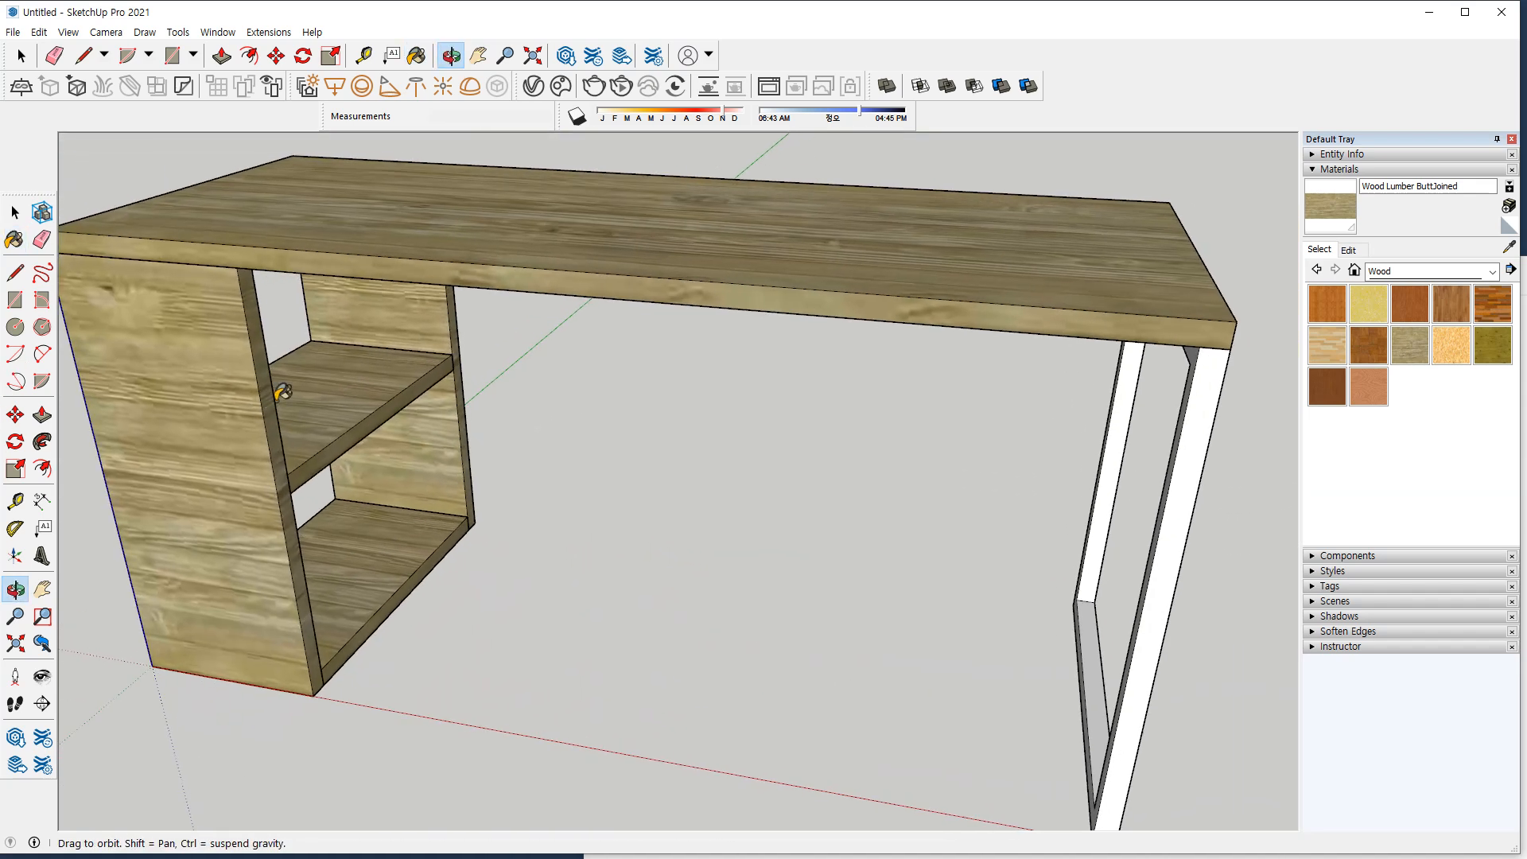
# Paint the leg frame with the near-black material from the Synthetic Surfaces collection.
pyautogui.click(1459, 273)
pyautogui.click(1460, 274)
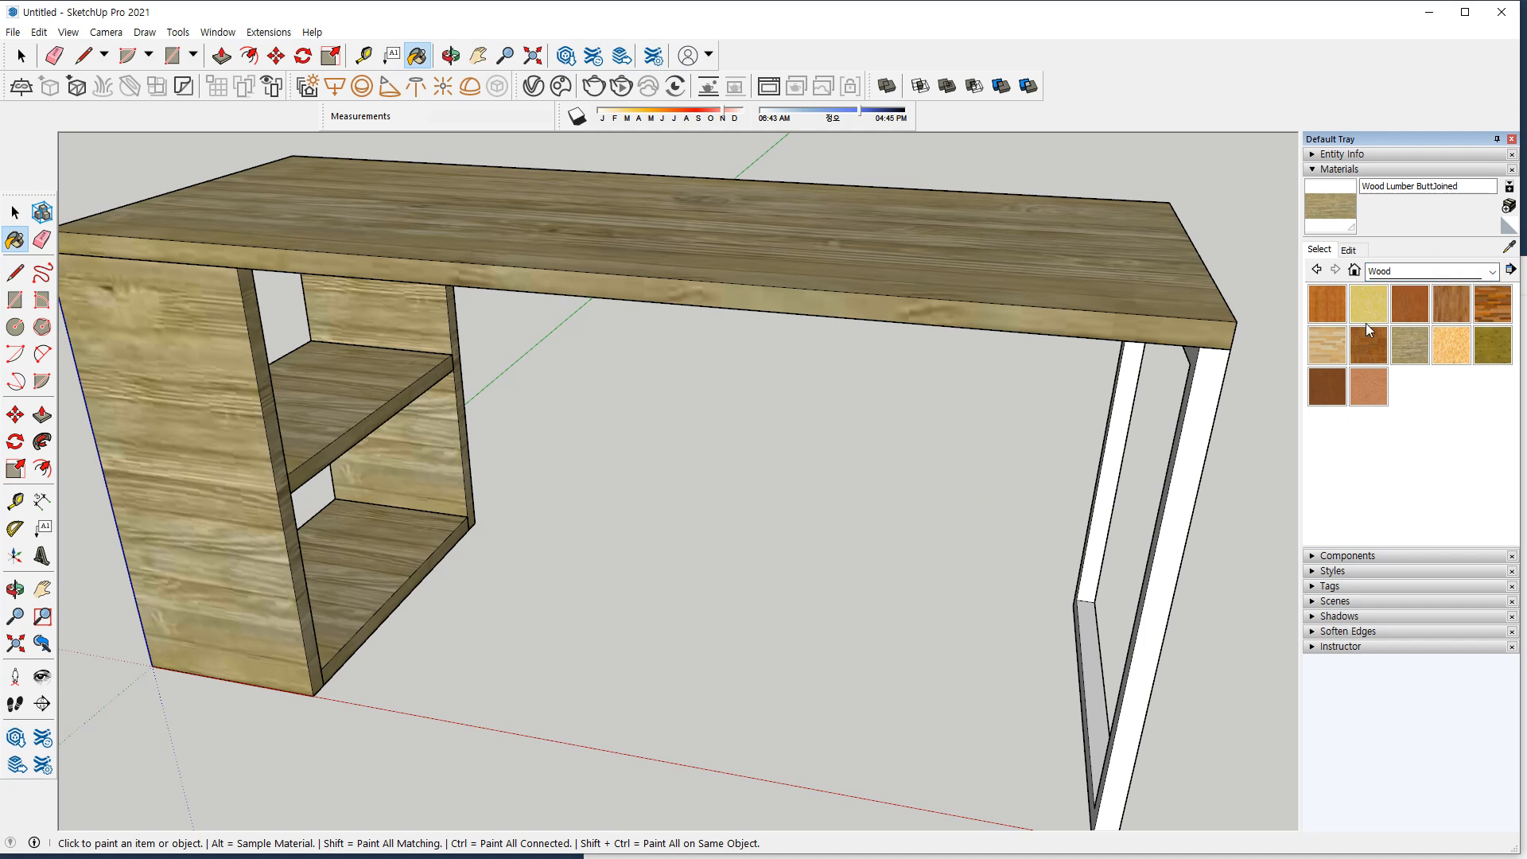
pyautogui.click(1424, 275)
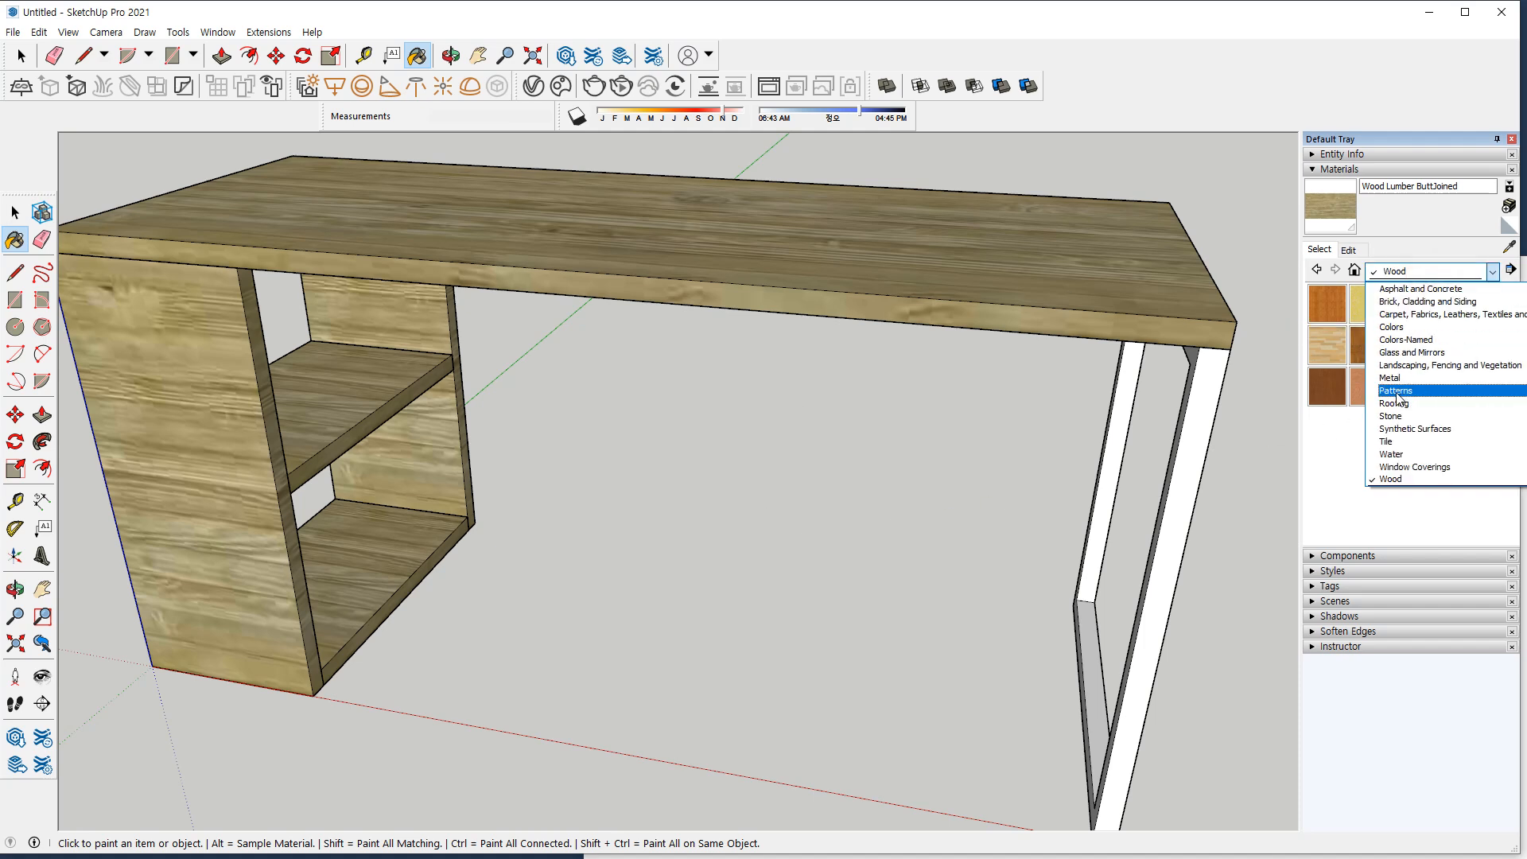
pyautogui.click(1472, 433)
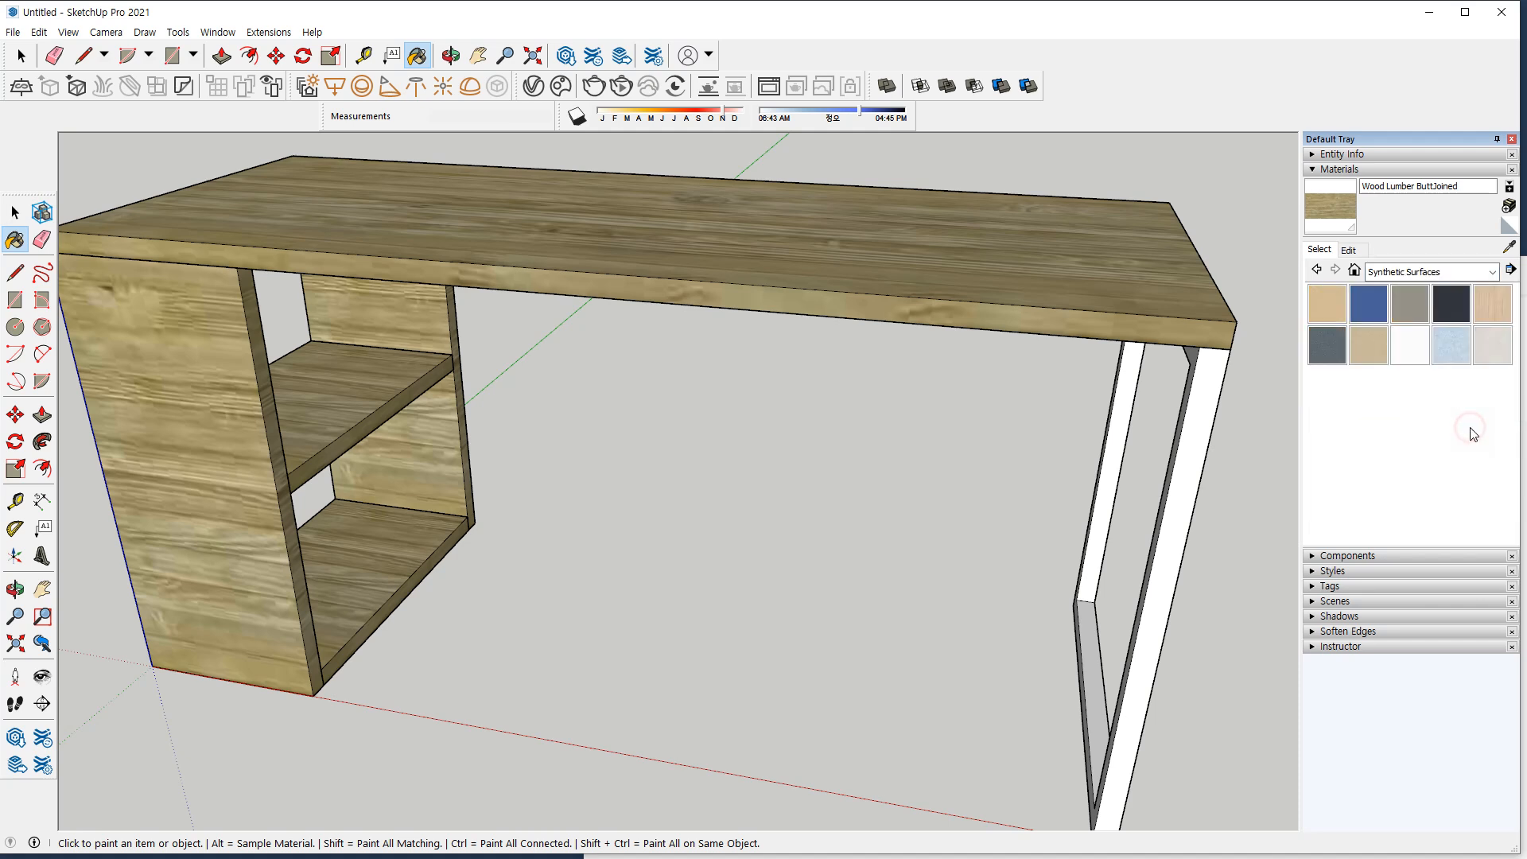
pyautogui.click(1450, 303)
pyautogui.click(1117, 477)
pyautogui.moveTo(1121, 471)
pyautogui.mouseDown(button='middle')
pyautogui.moveTo(923, 422)
pyautogui.moveTo(787, 423)
pyautogui.moveTo(806, 419)
pyautogui.mouseUp(button='middle')
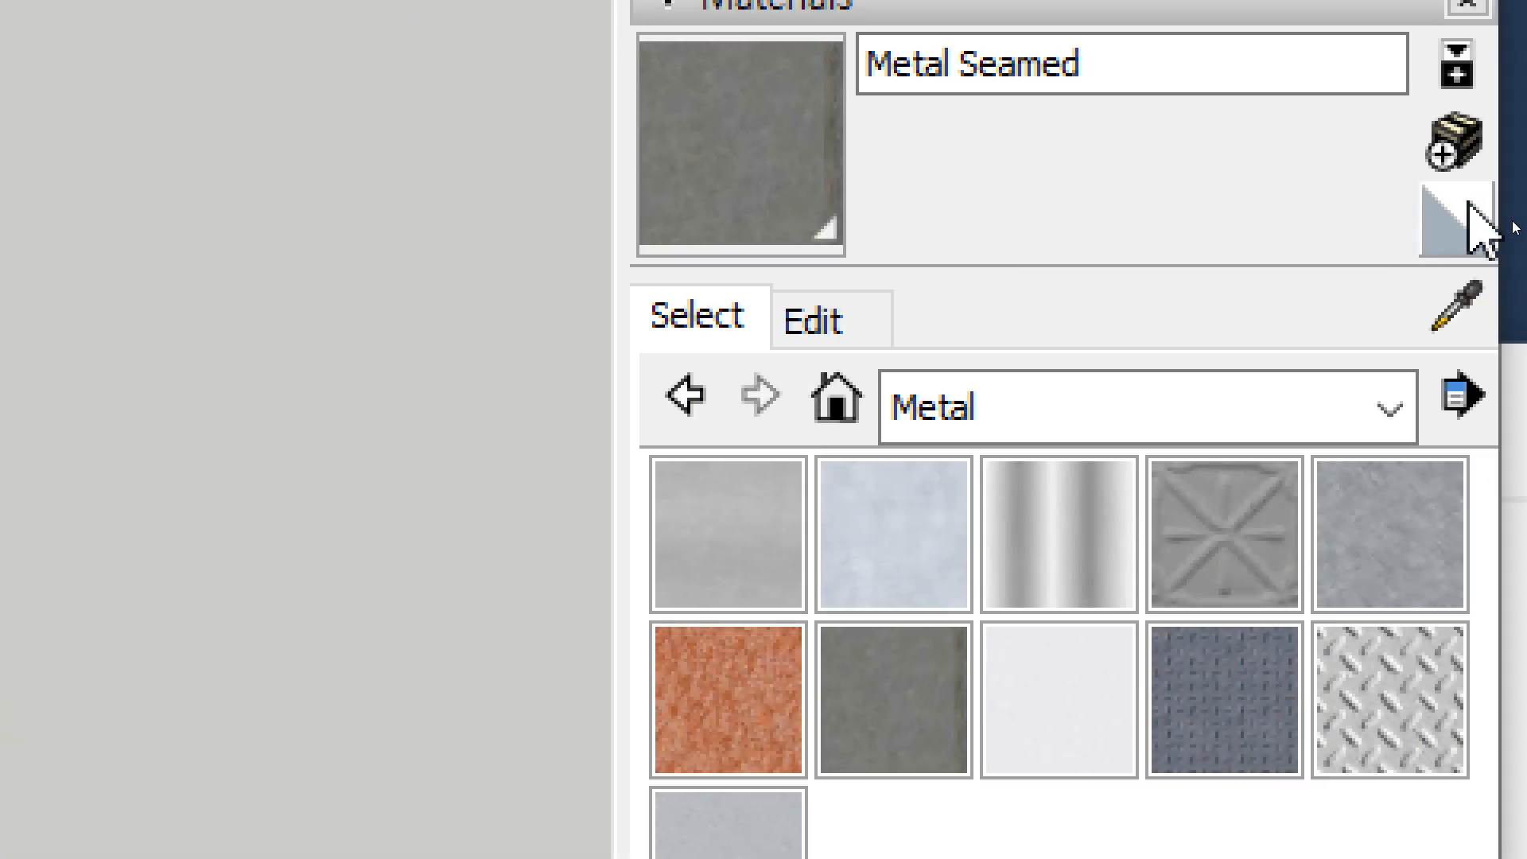
# Repaint the desktop, leg frame, shelves and inner side panel with the Default material, leaving out the outer side panel.
pyautogui.click(1467, 213)
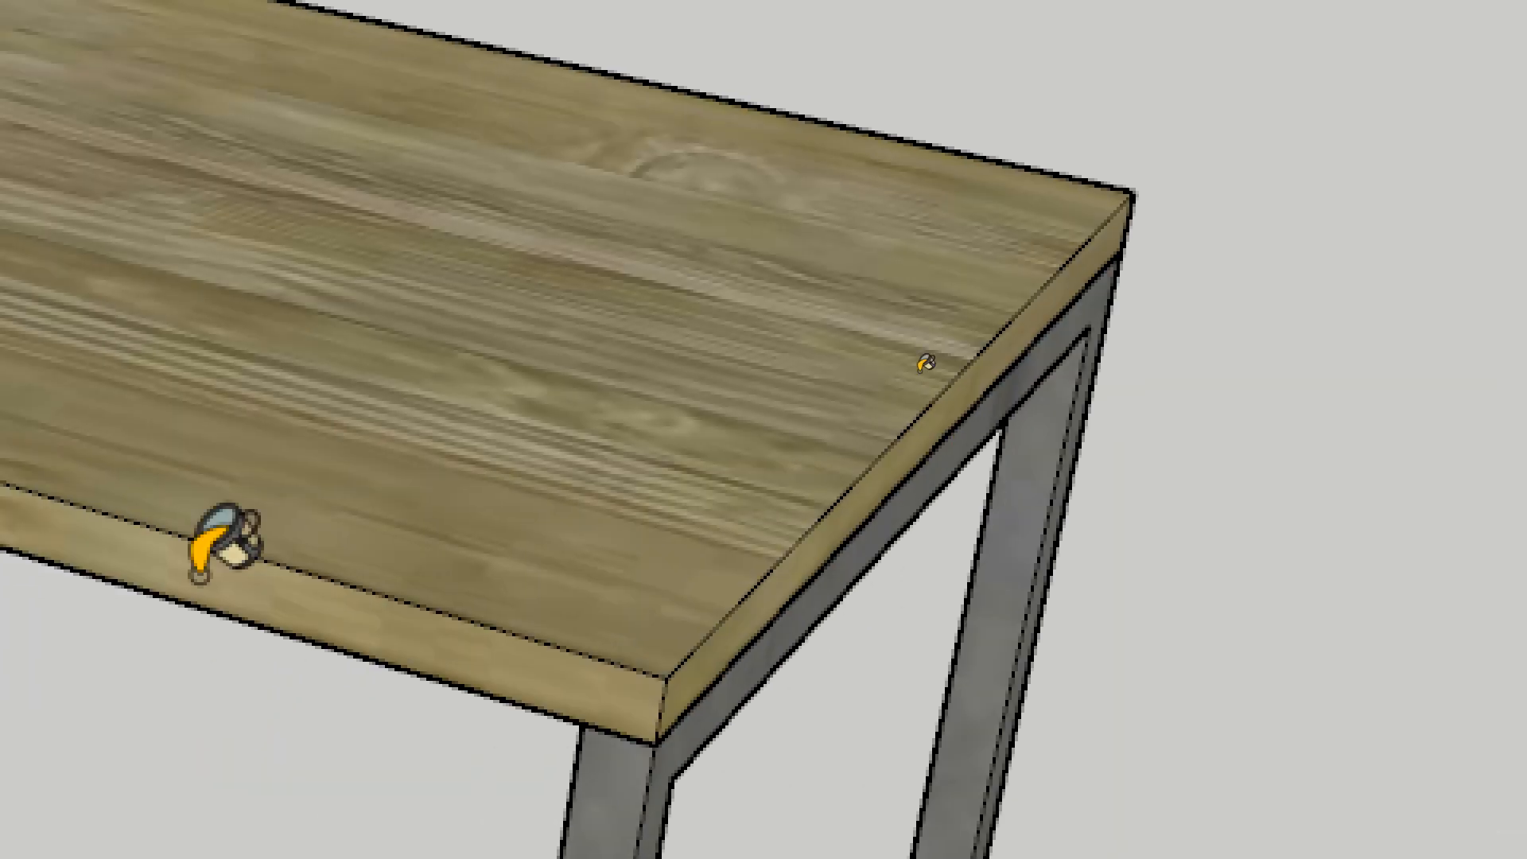
pyautogui.click(343, 400)
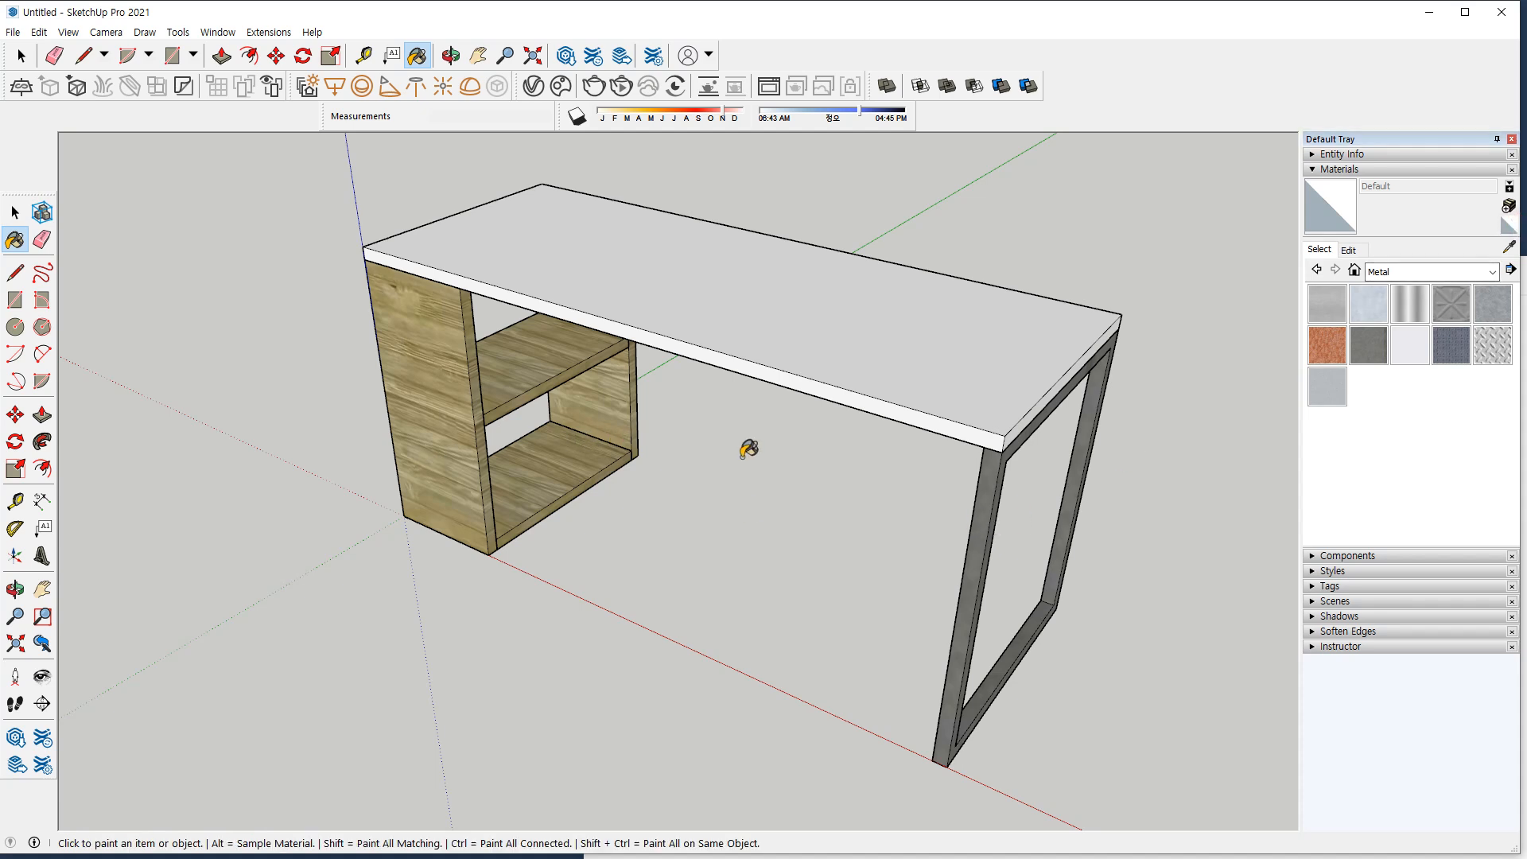
pyautogui.click(983, 502)
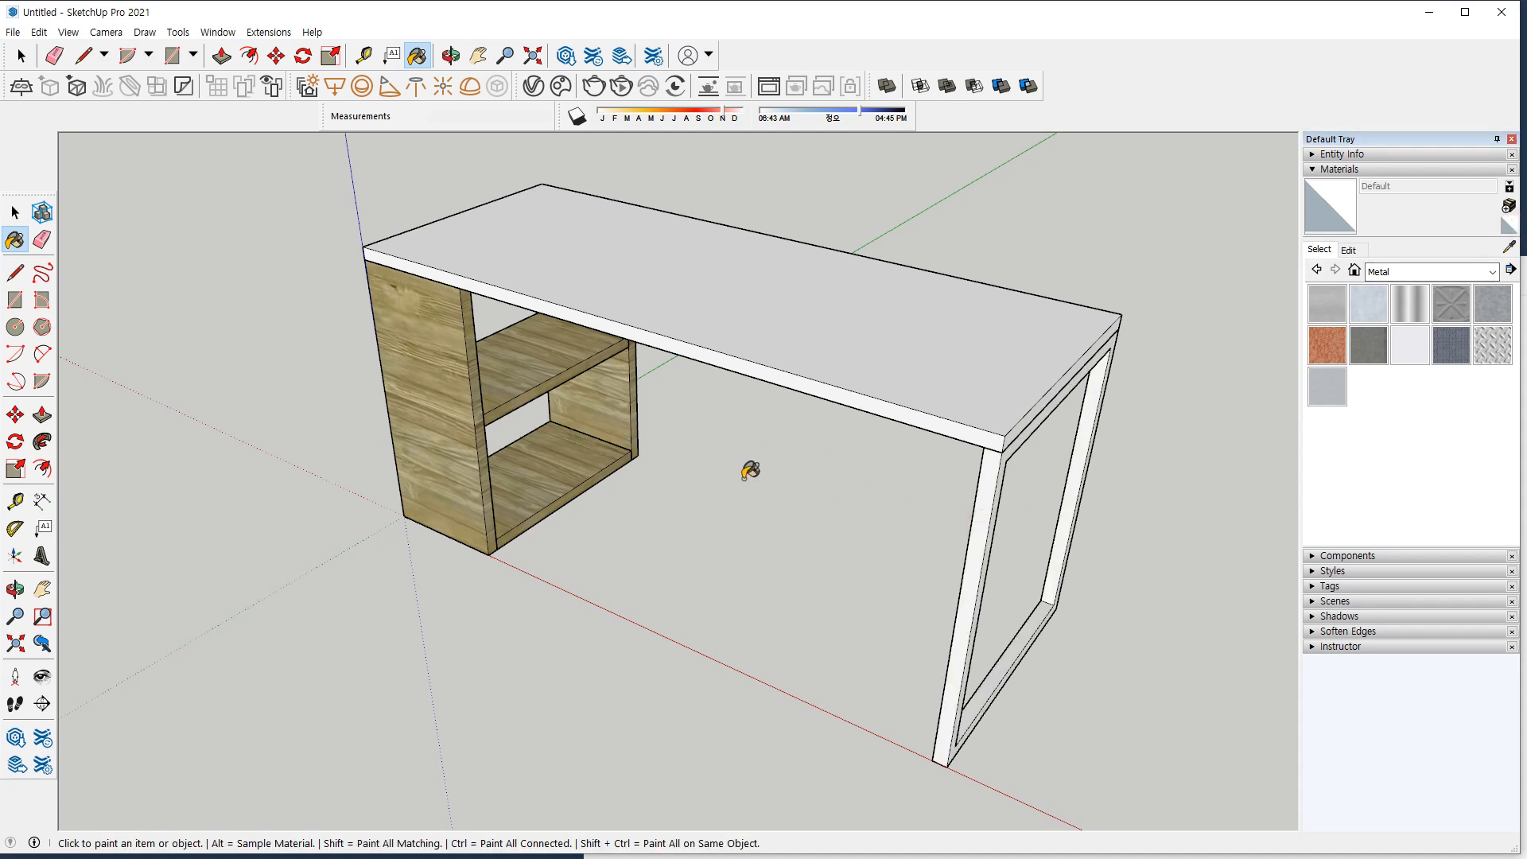
pyautogui.click(631, 419)
pyautogui.click(595, 447)
pyautogui.click(550, 382)
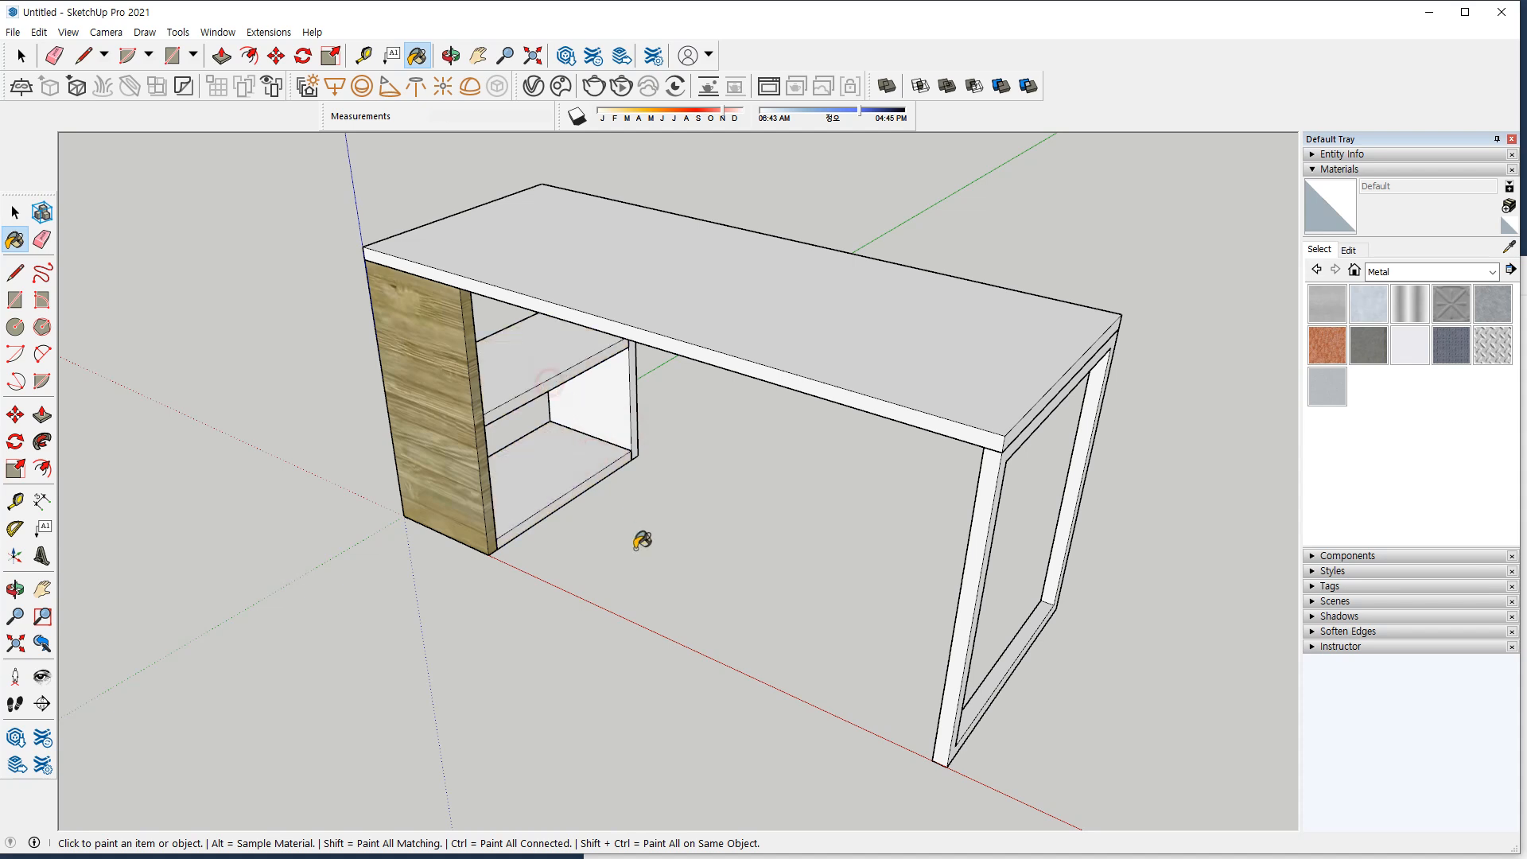
pyautogui.press('ctrl')
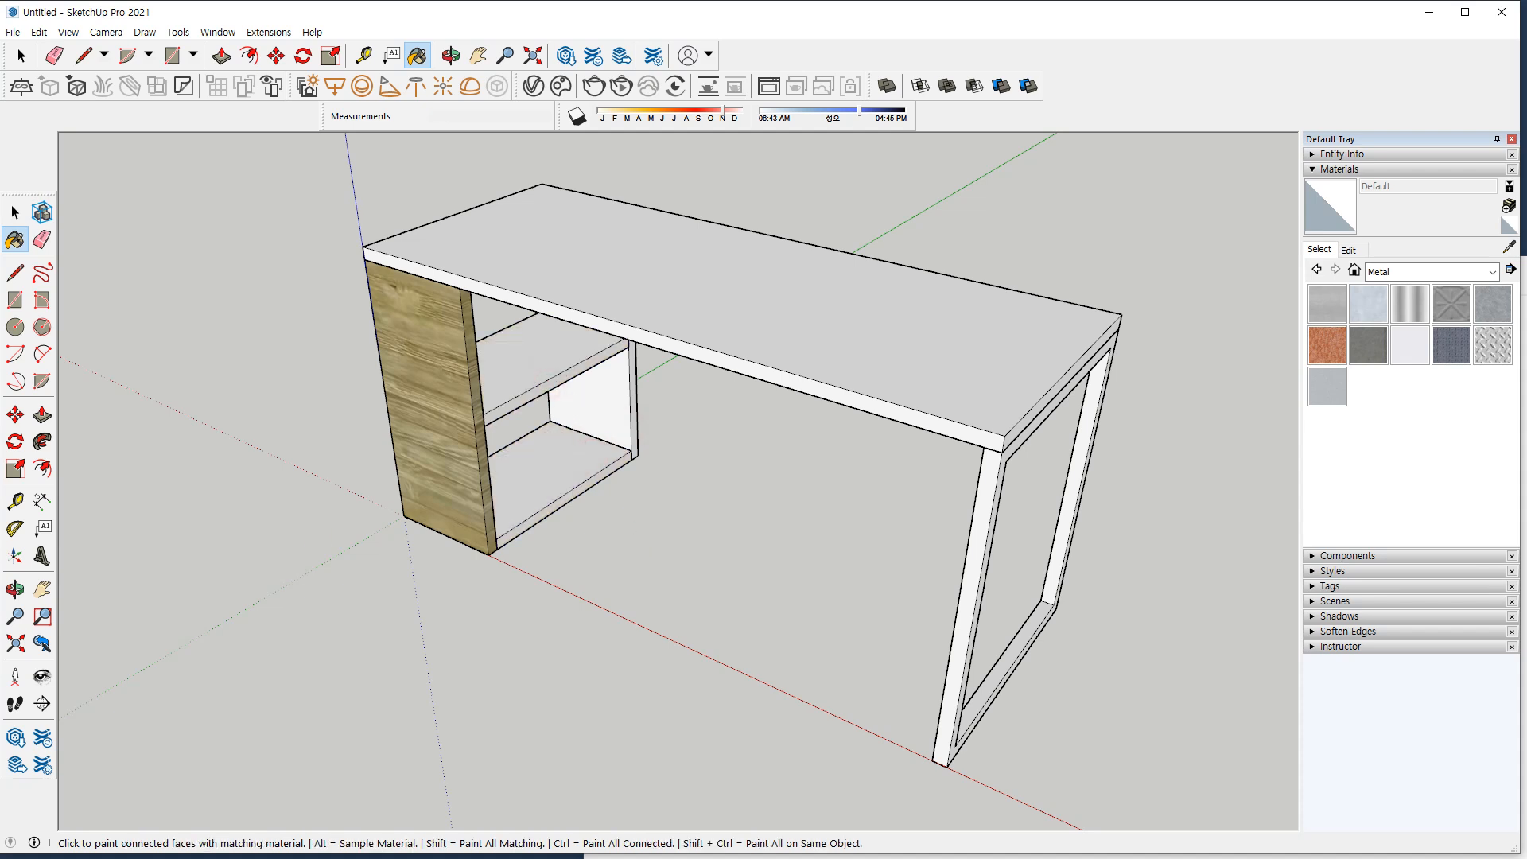
pyautogui.press('space')
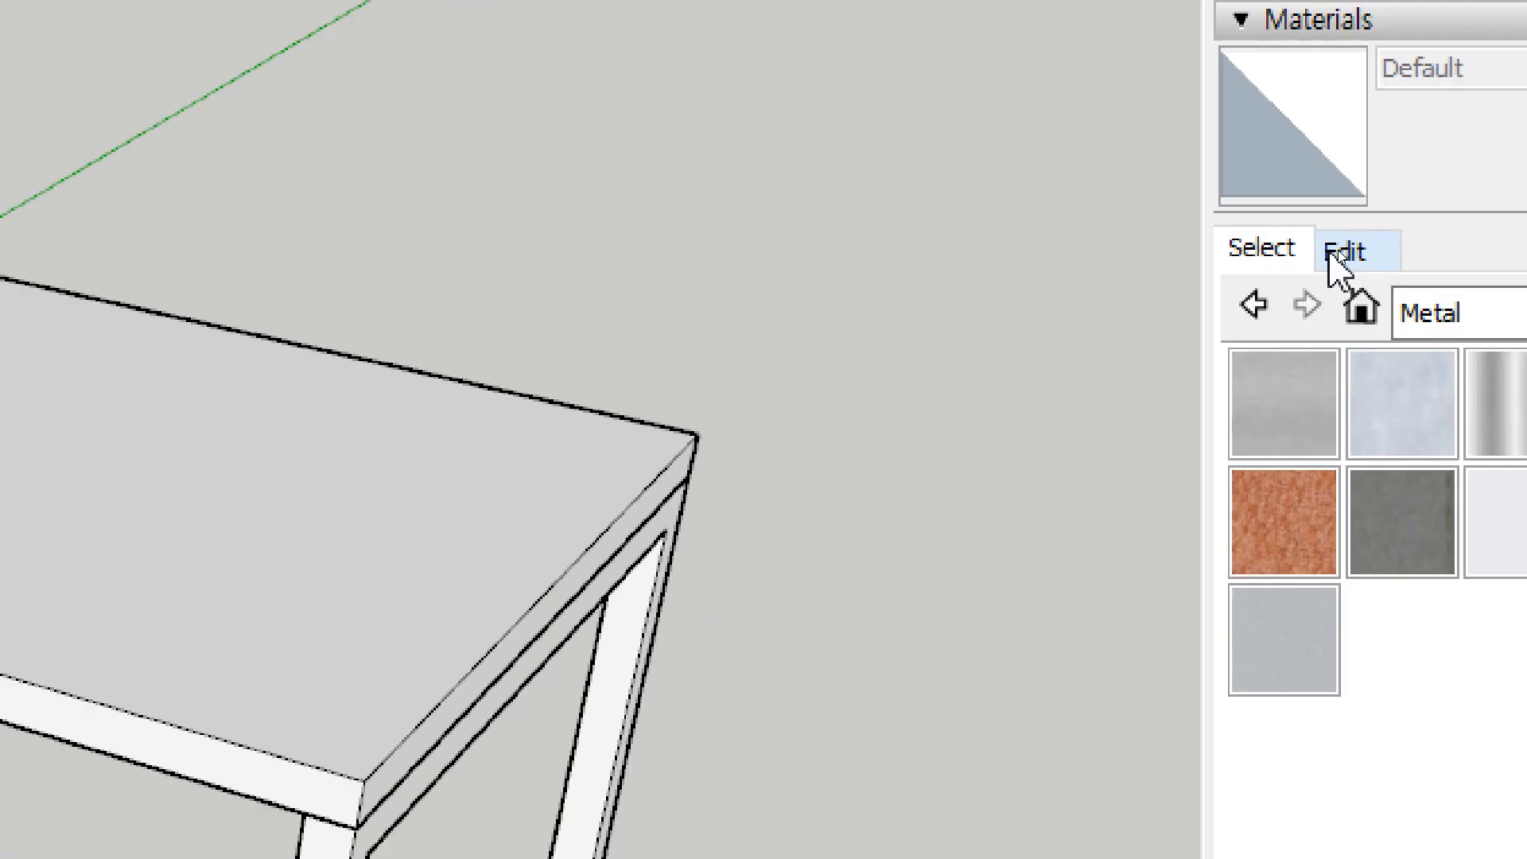
# Sample the wood material from the shelf unit's outer side panel as the current paint.
pyautogui.click(1292, 263)
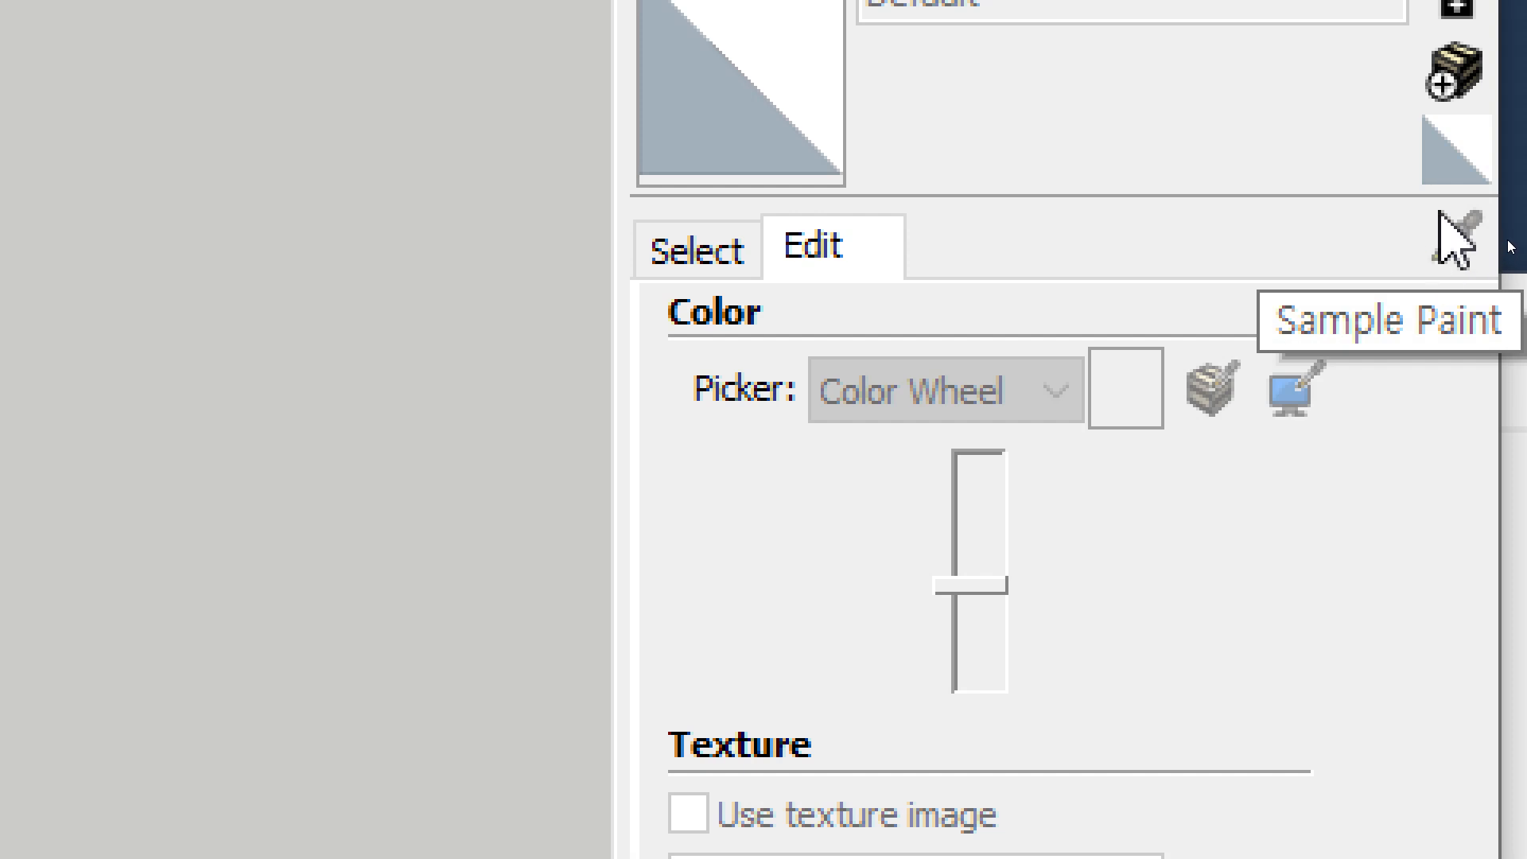
pyautogui.click(656, 252)
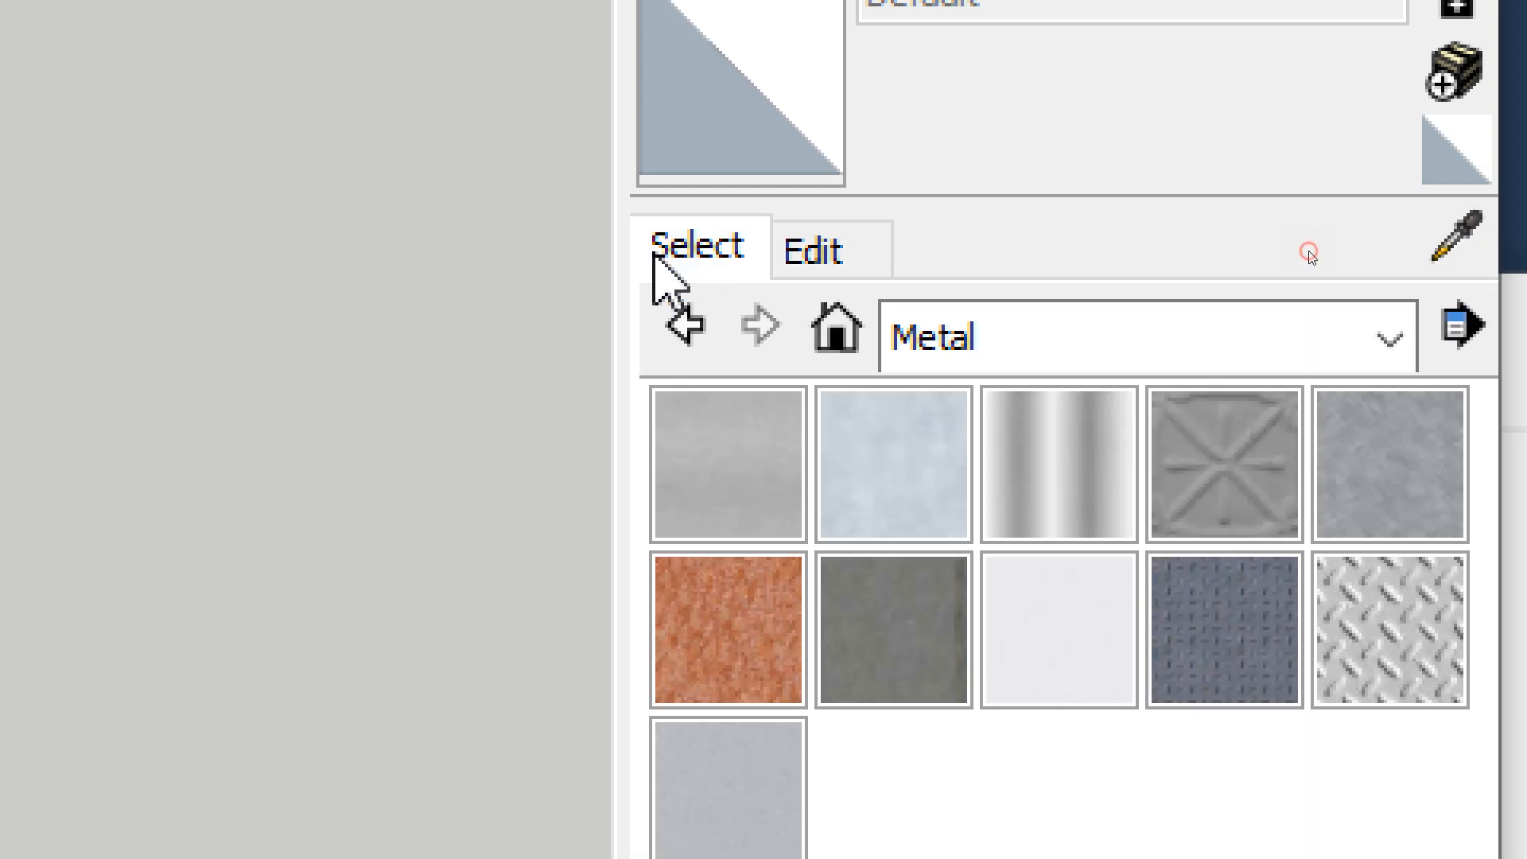
pyautogui.click(1458, 242)
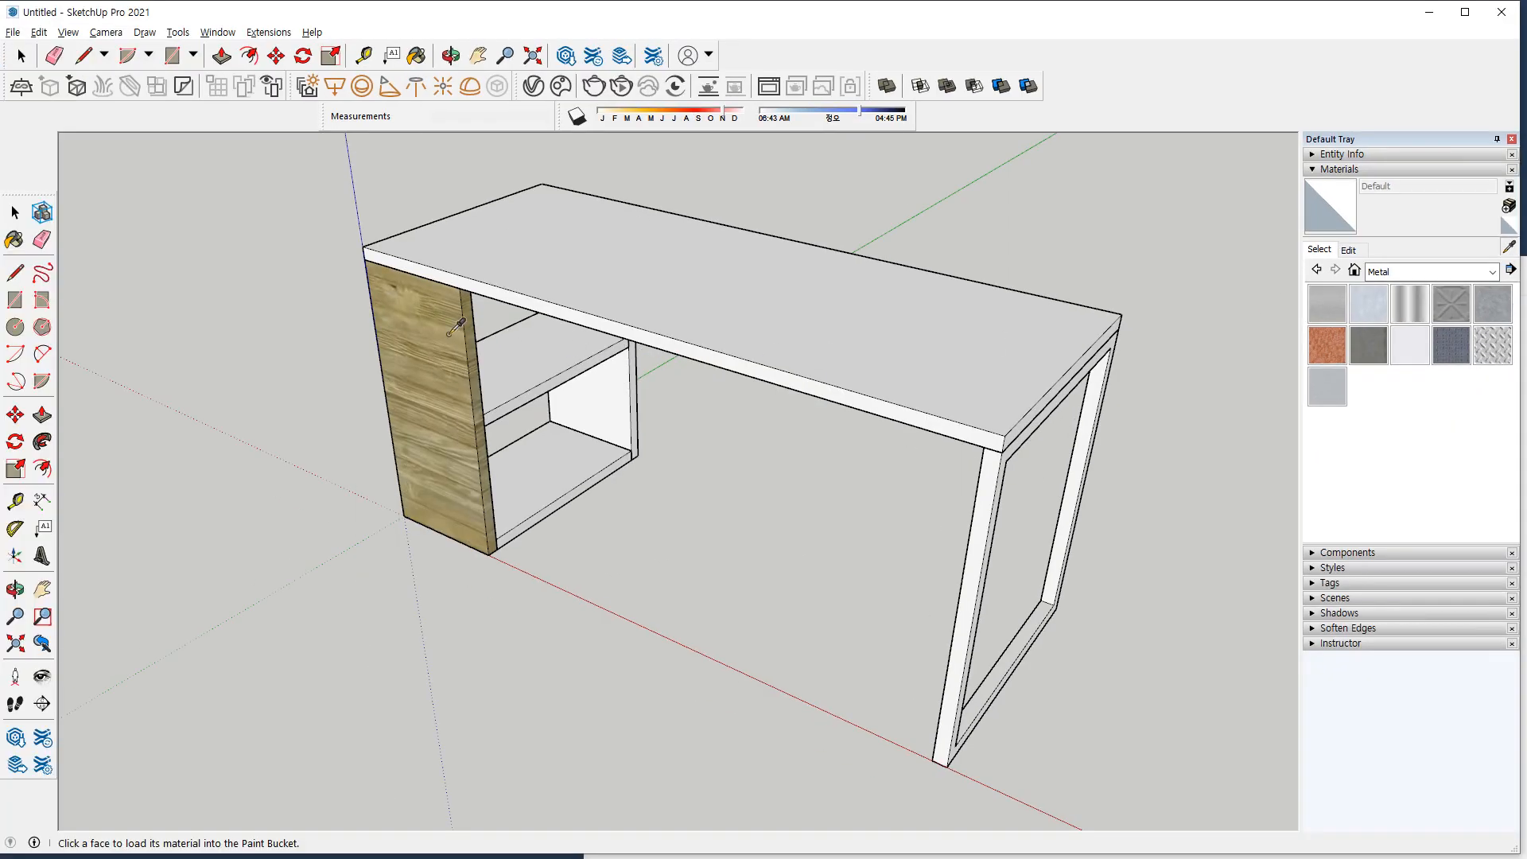
pyautogui.click(450, 333)
pyautogui.moveTo(454, 387)
pyautogui.mouseDown()
pyautogui.moveTo(1153, 202)
pyautogui.moveTo(1269, 200)
pyautogui.moveTo(1281, 215)
pyautogui.moveTo(1258, 169)
pyautogui.mouseUp()
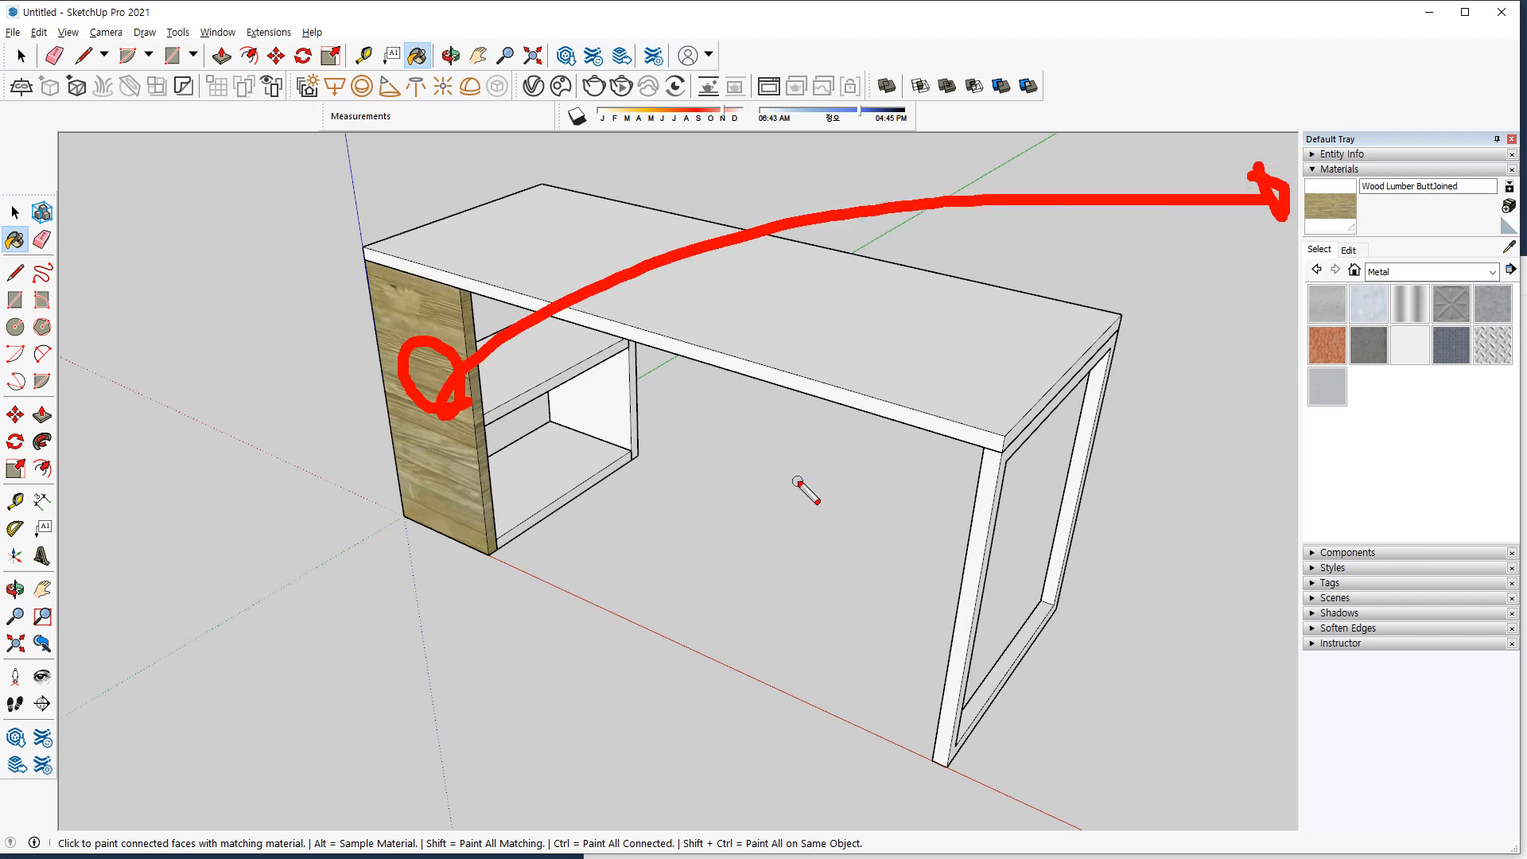
# Repaint both shelves, the inner side panel and the desktop with the sampled Wood Lumber ButtJoined material.
pyautogui.press('Escape')
pyautogui.click(1317, 215)
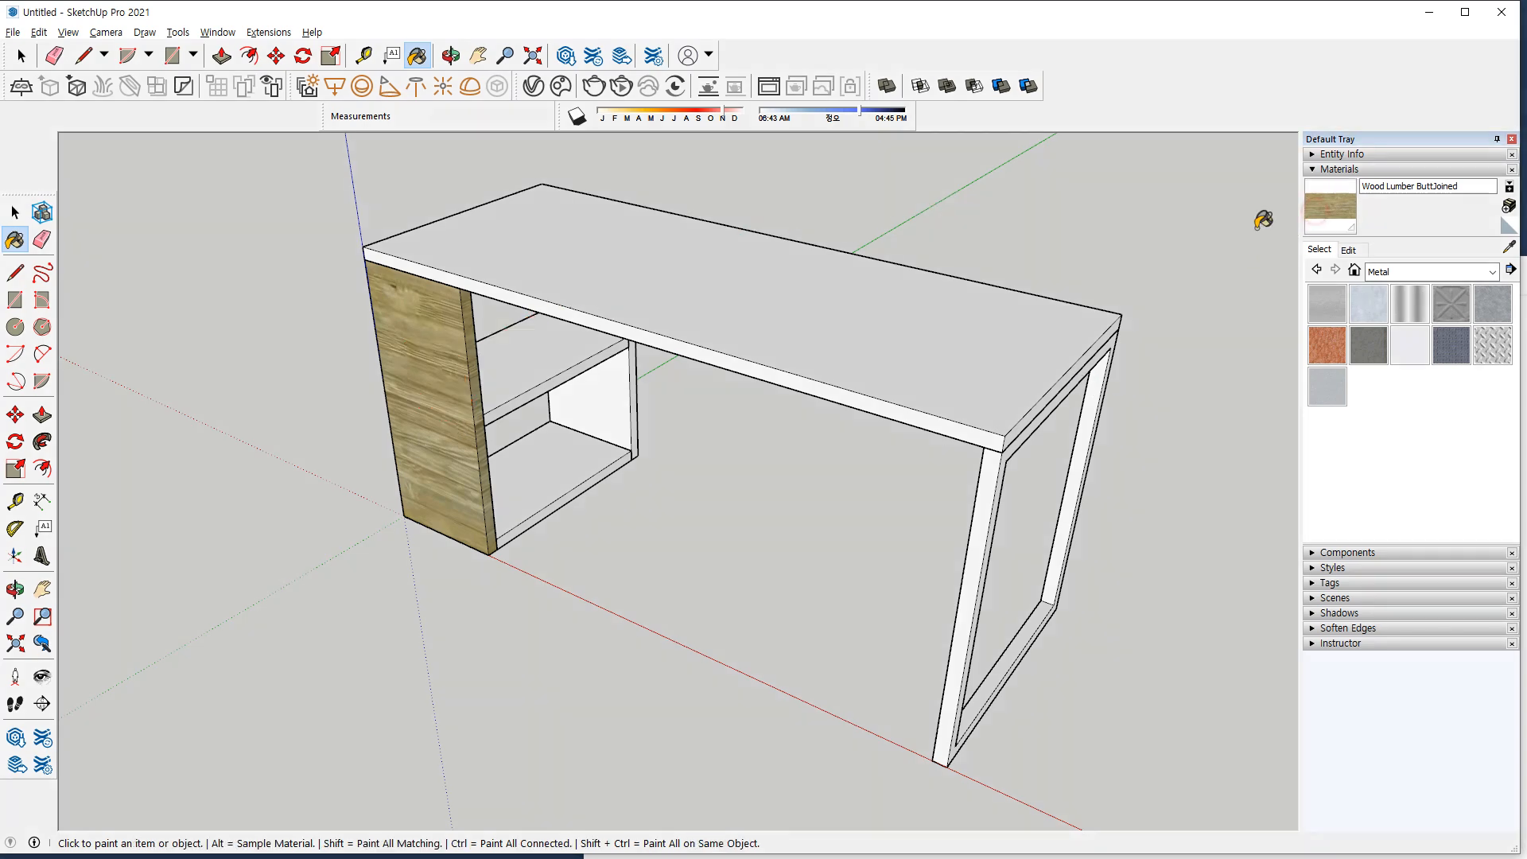
pyautogui.hotkey('ctrl', '2')
pyautogui.moveTo(1356, 251)
pyautogui.mouseDown()
pyautogui.moveTo(1363, 201)
pyautogui.moveTo(1333, 270)
pyautogui.mouseUp()
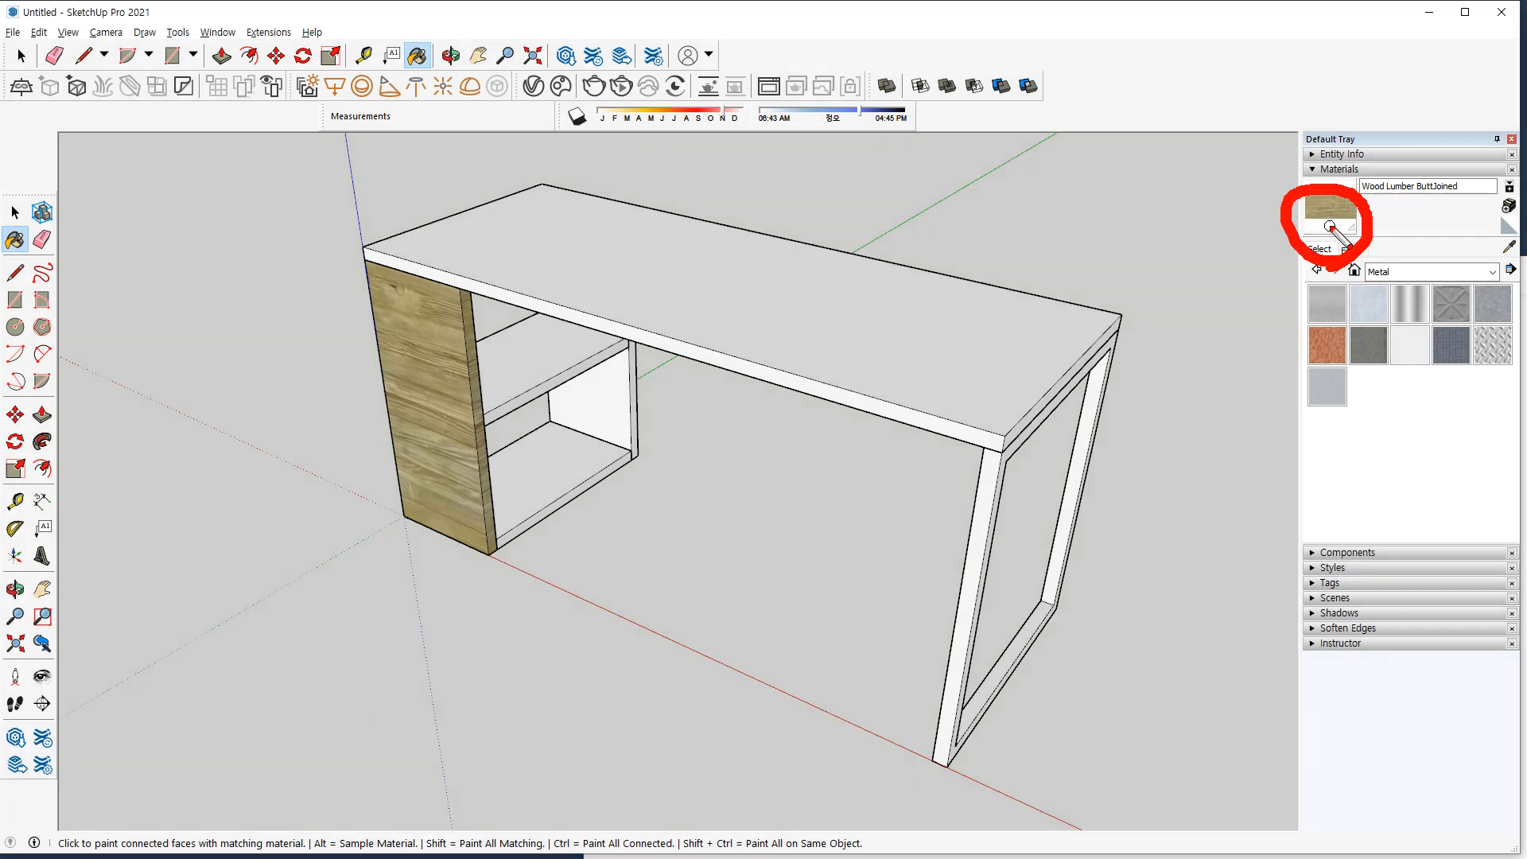
pyautogui.press('Escape')
pyautogui.click(1330, 221)
pyautogui.click(562, 464)
pyautogui.click(528, 355)
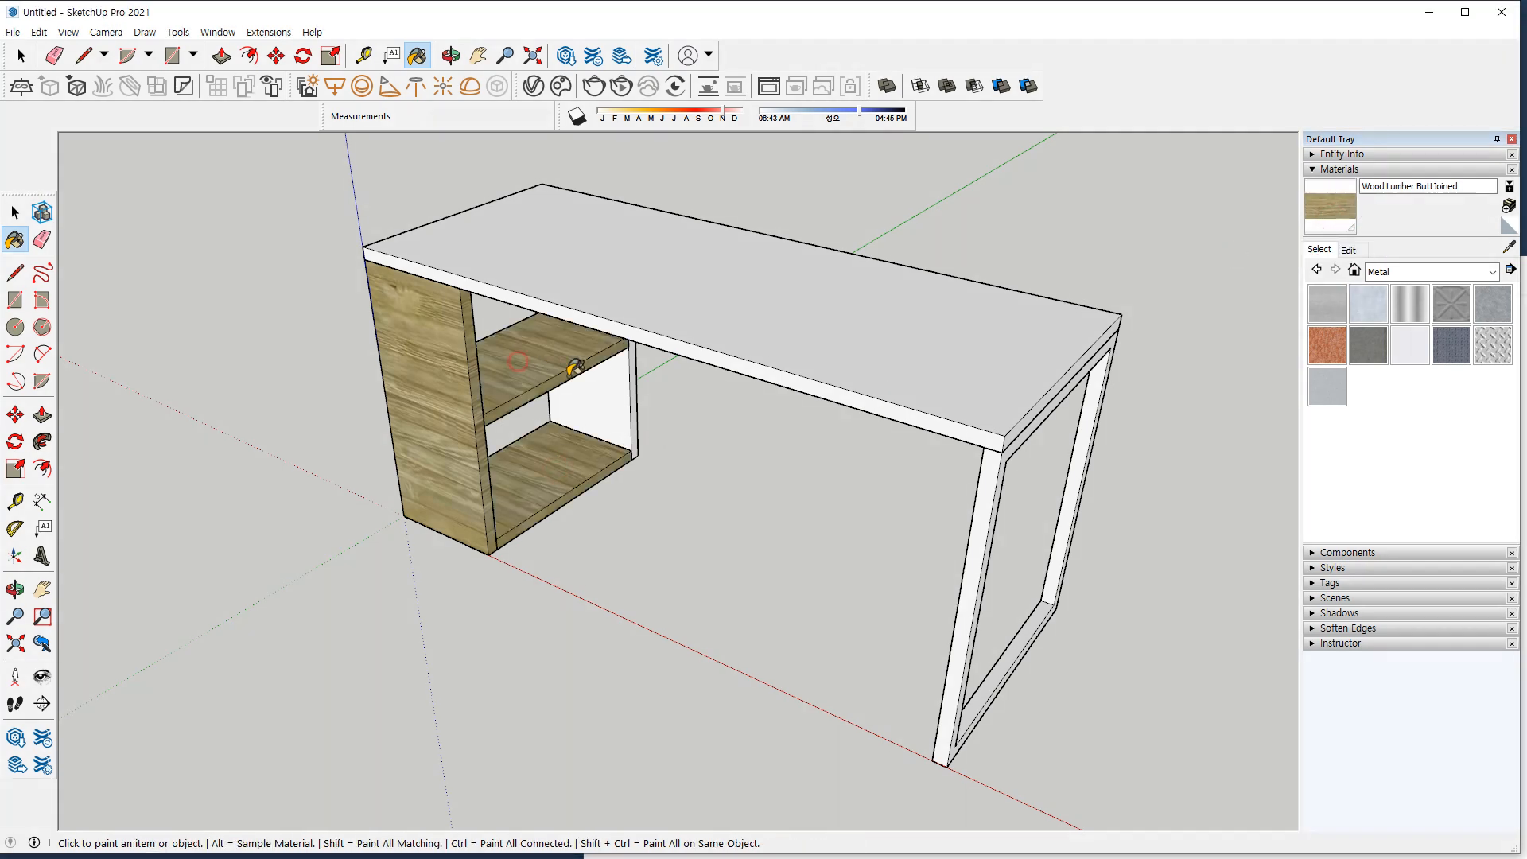
pyautogui.click(618, 380)
pyautogui.click(650, 299)
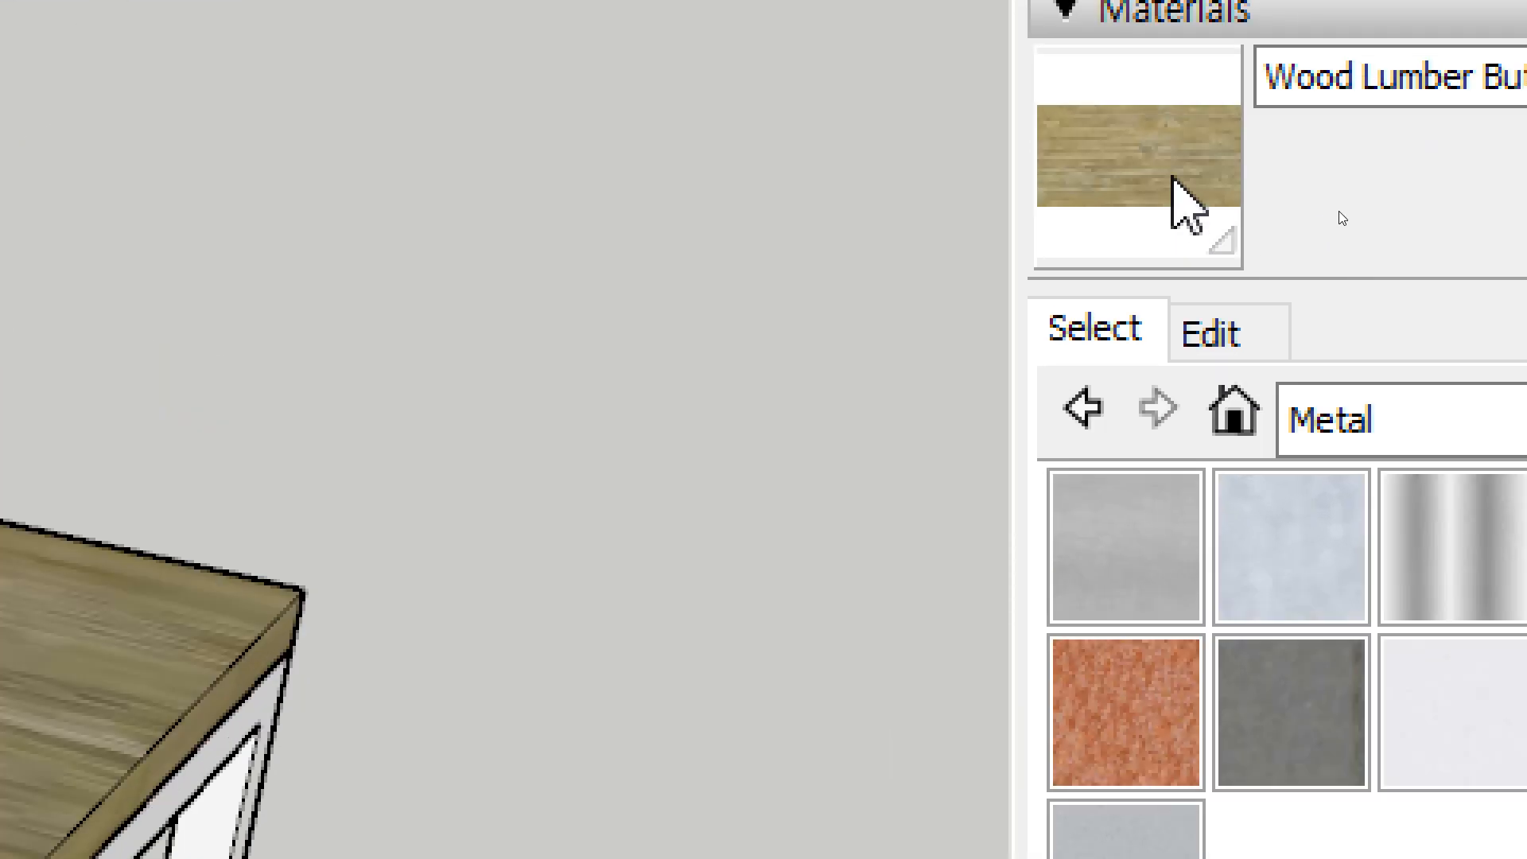
# Start creating a new material based on Wood Lumber ButtJoined and name it 내꺼.
pyautogui.click(1215, 334)
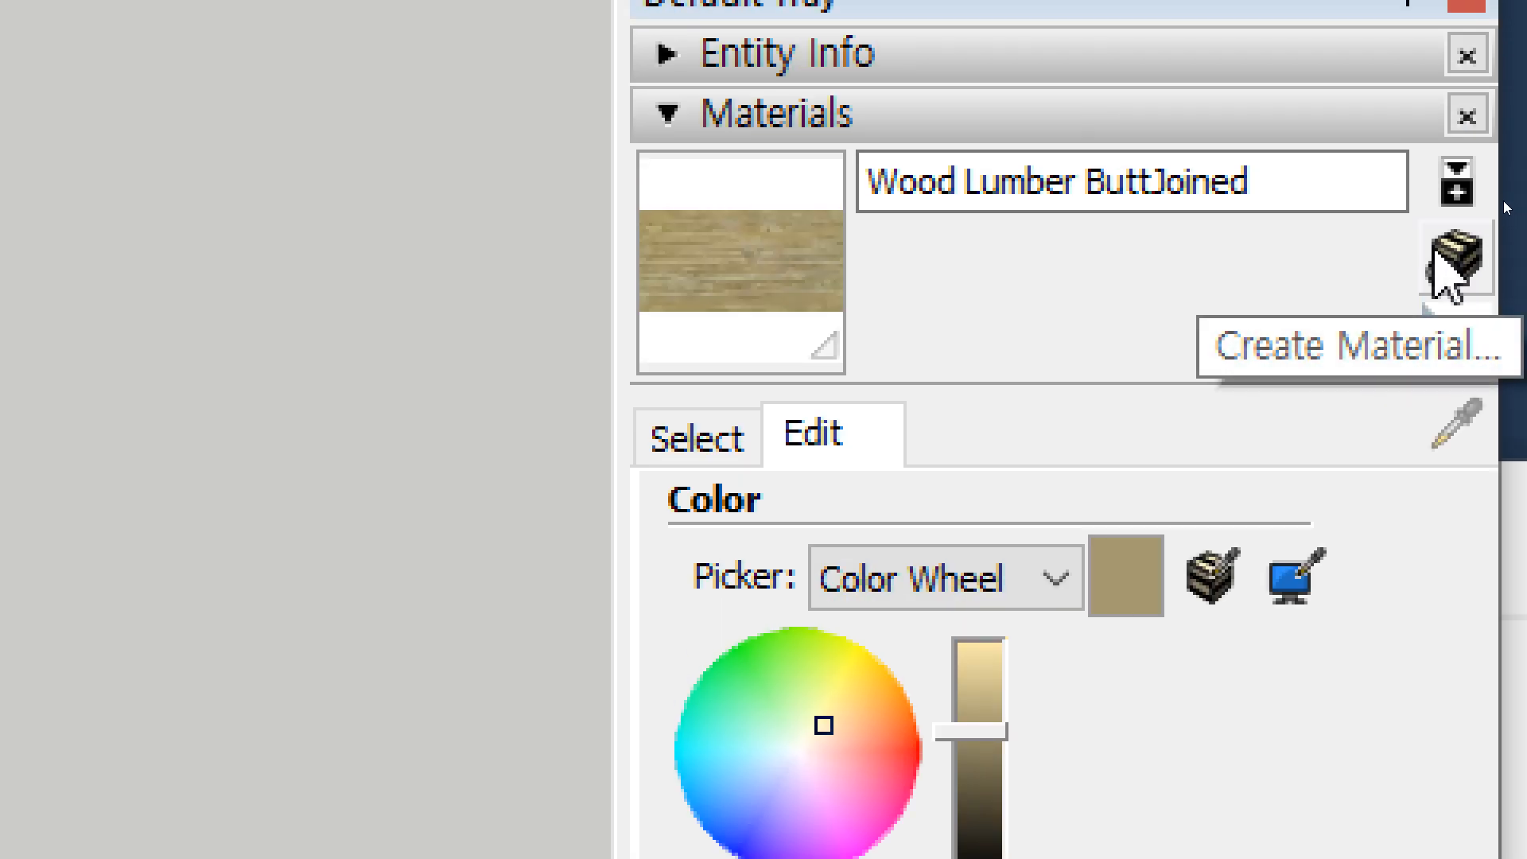
pyautogui.click(1451, 251)
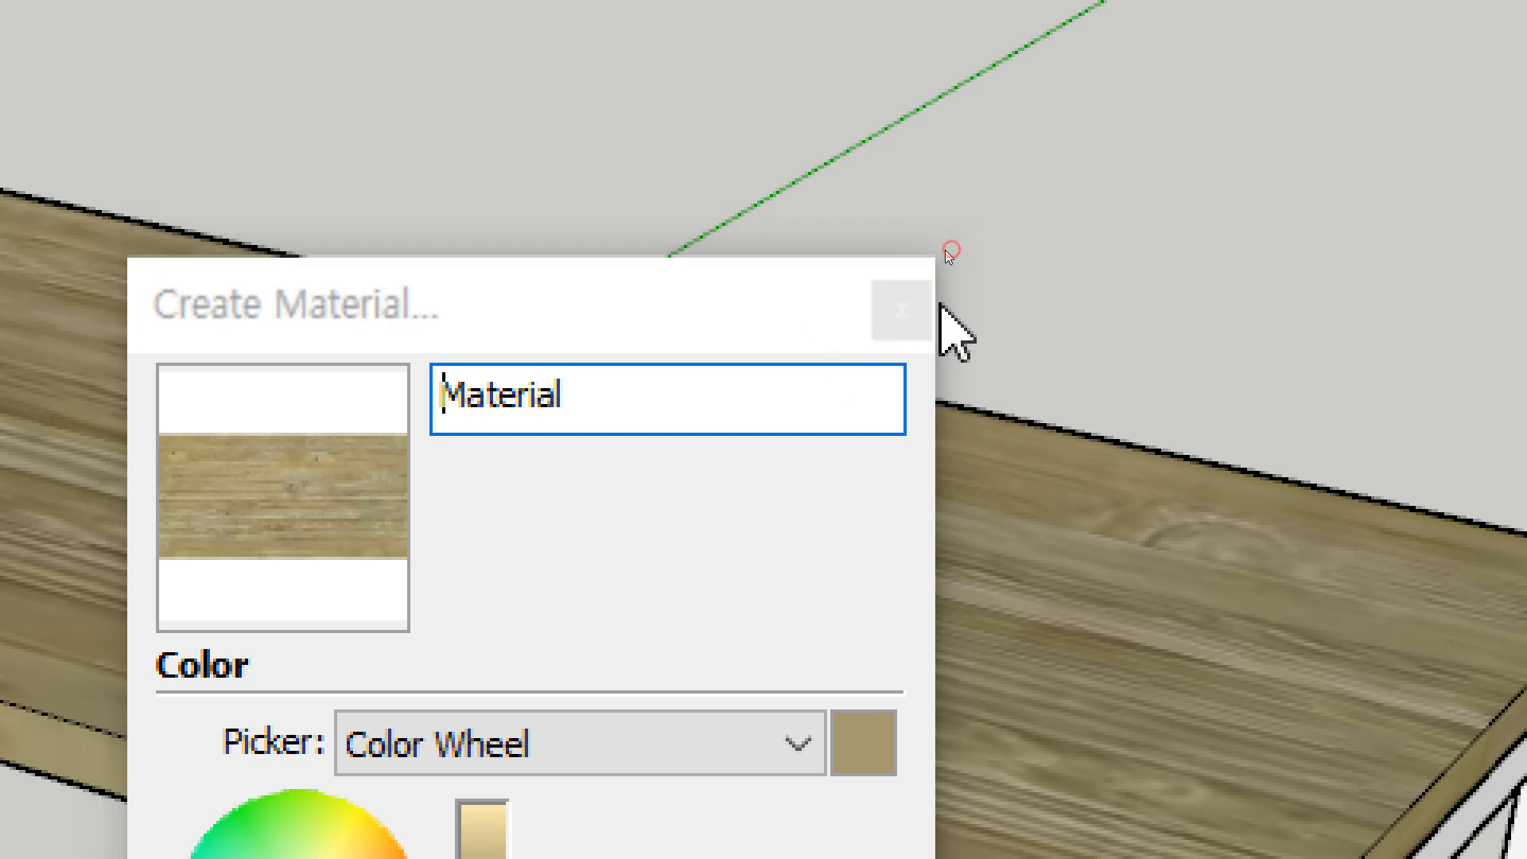
pyautogui.click(902, 310)
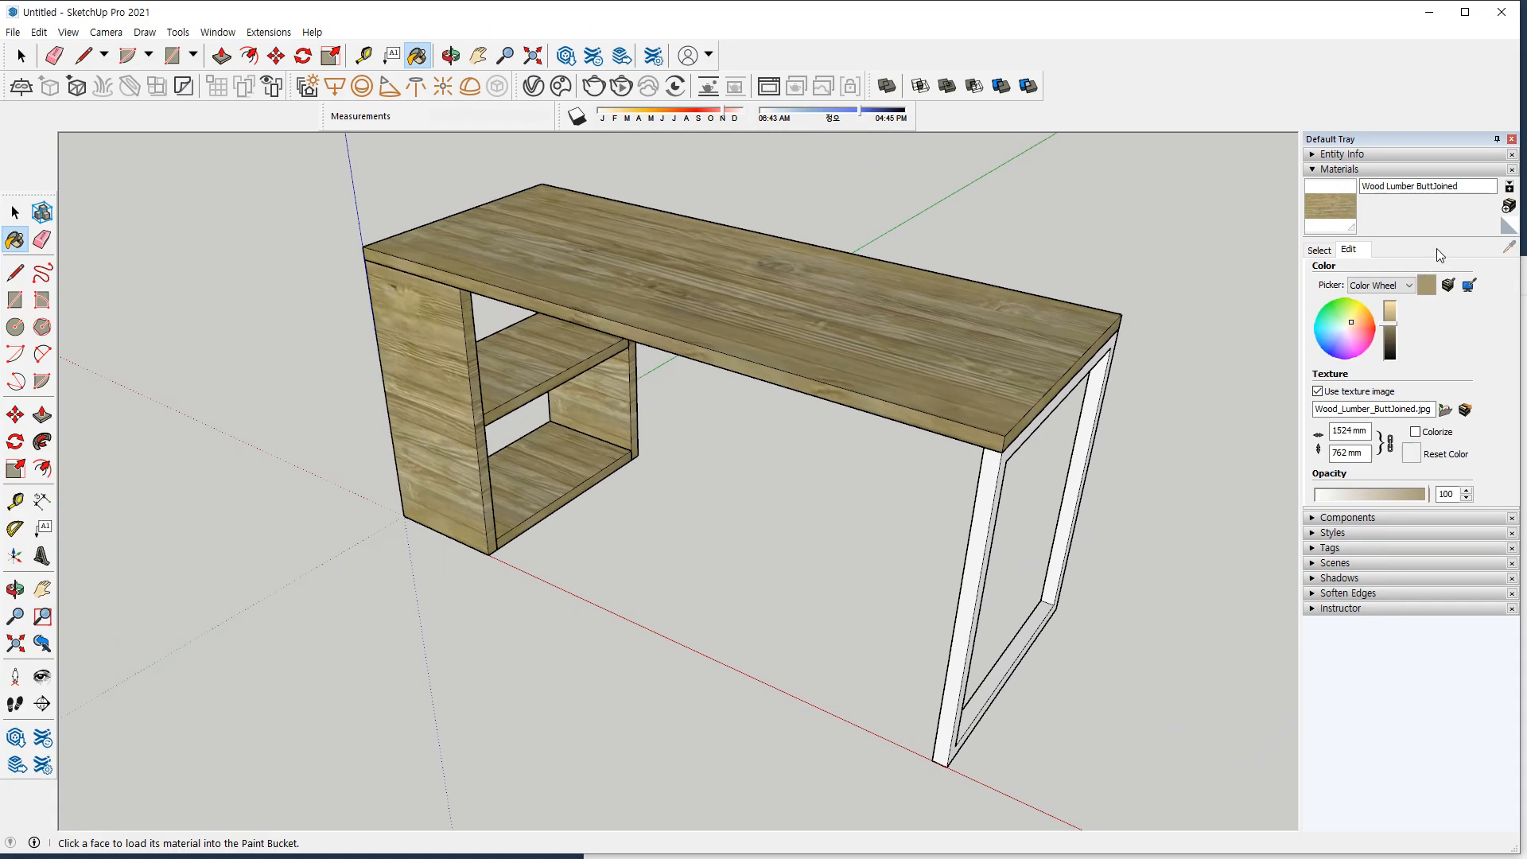
pyautogui.click(1509, 206)
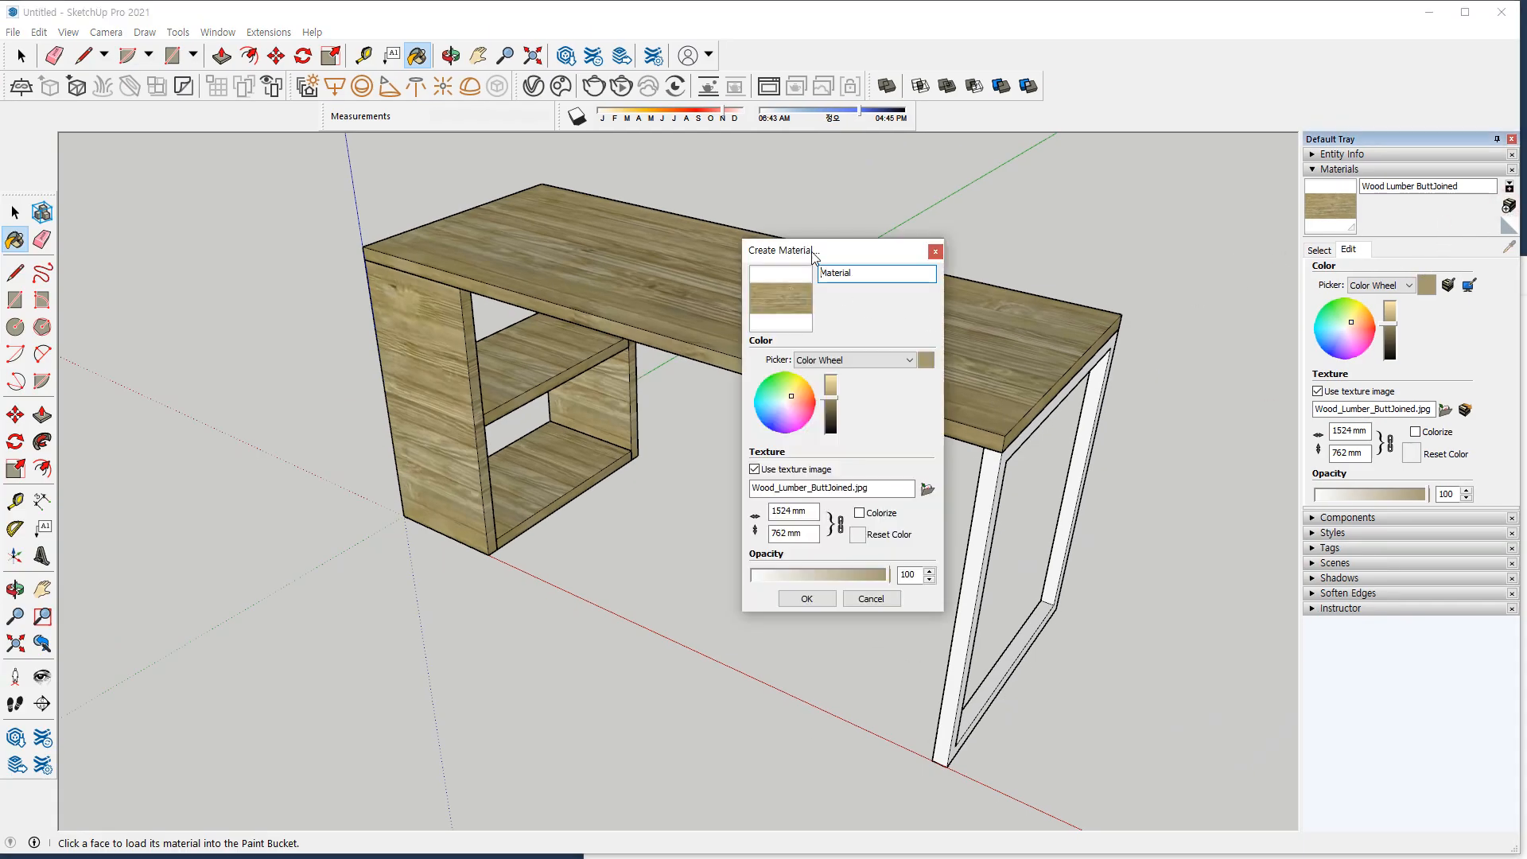
pyautogui.moveTo(812, 258); pyautogui.dragTo(821, 249)
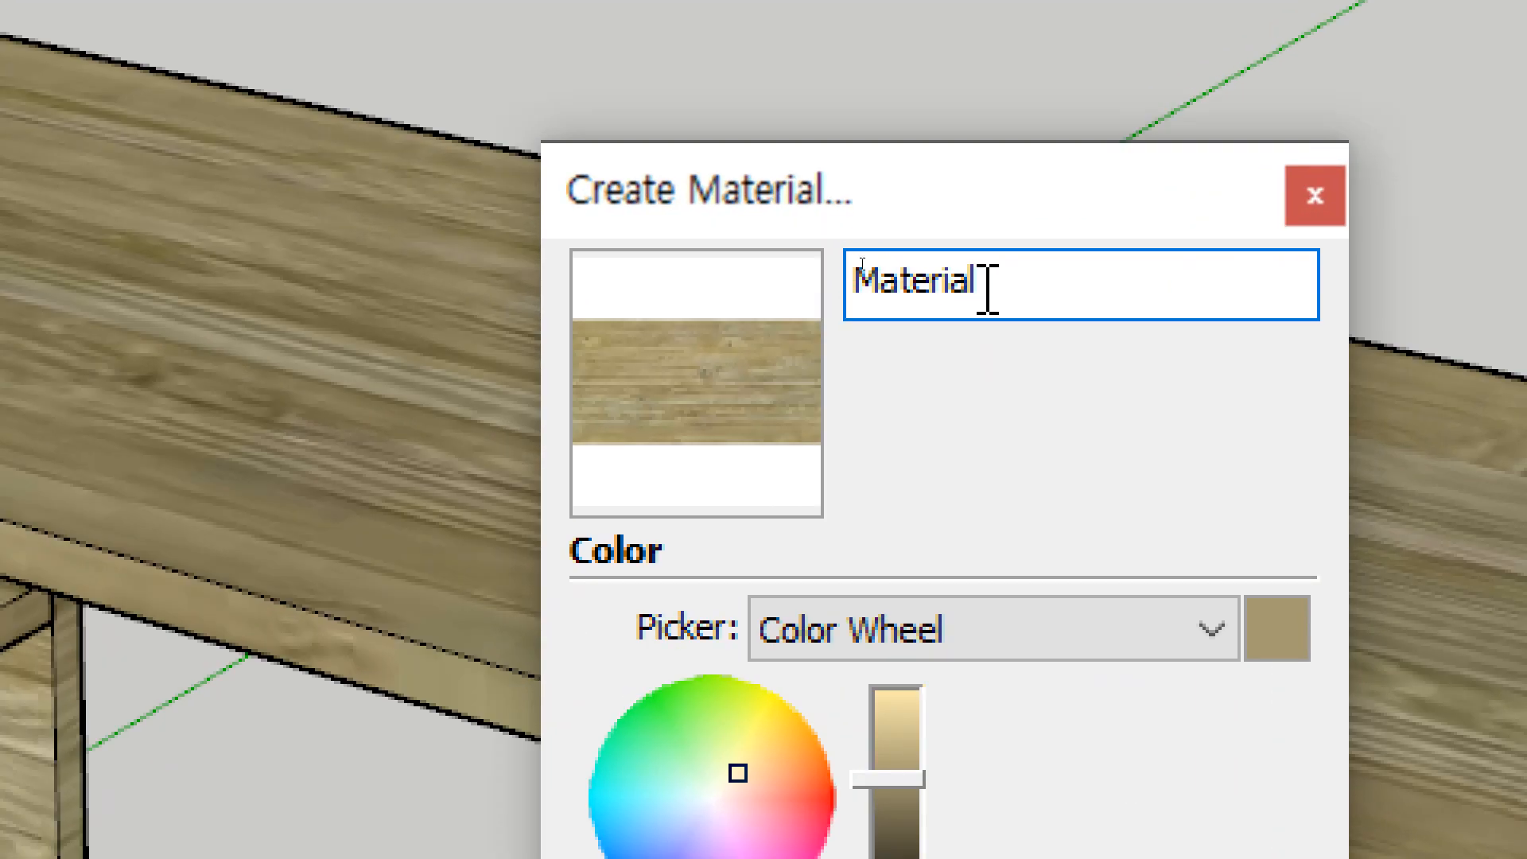
pyautogui.moveTo(987, 288); pyautogui.dragTo(818, 285)
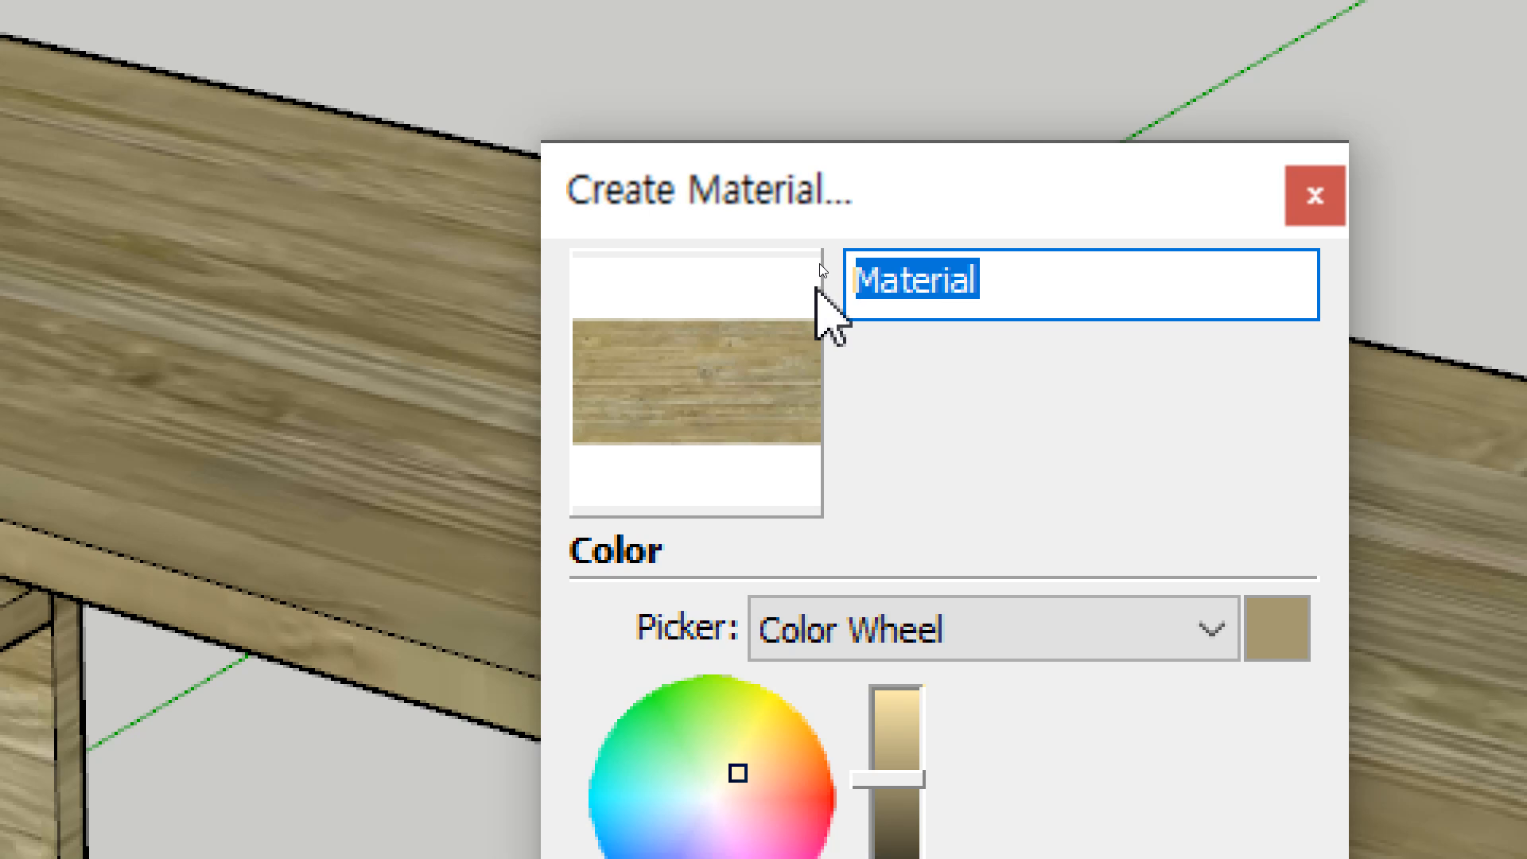
pyautogui.write('내꺼')
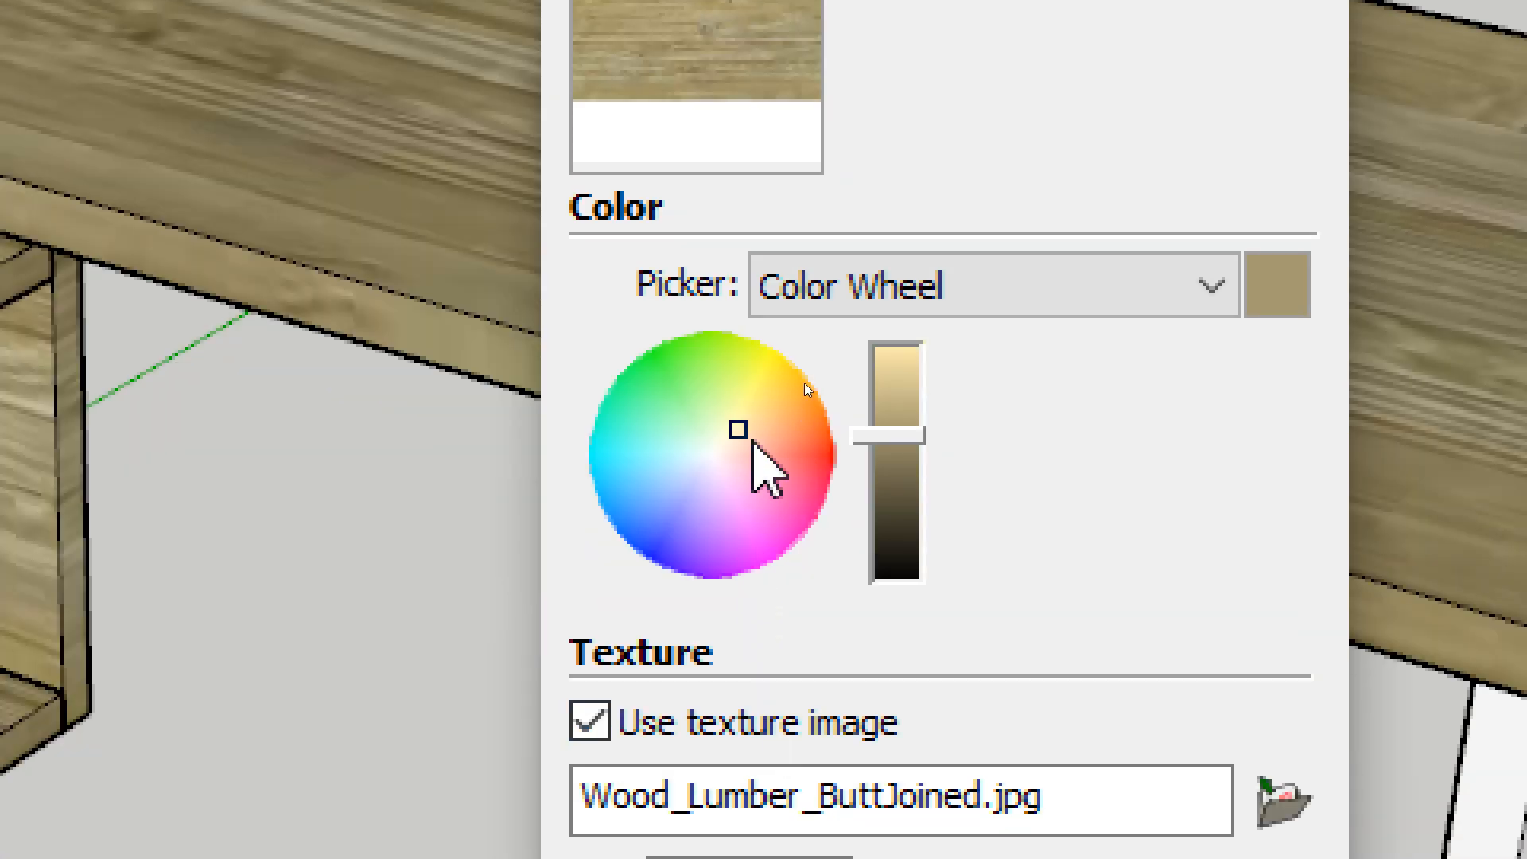
# Give the new material a dark maroon color and turn off its texture image.
pyautogui.click(700, 379)
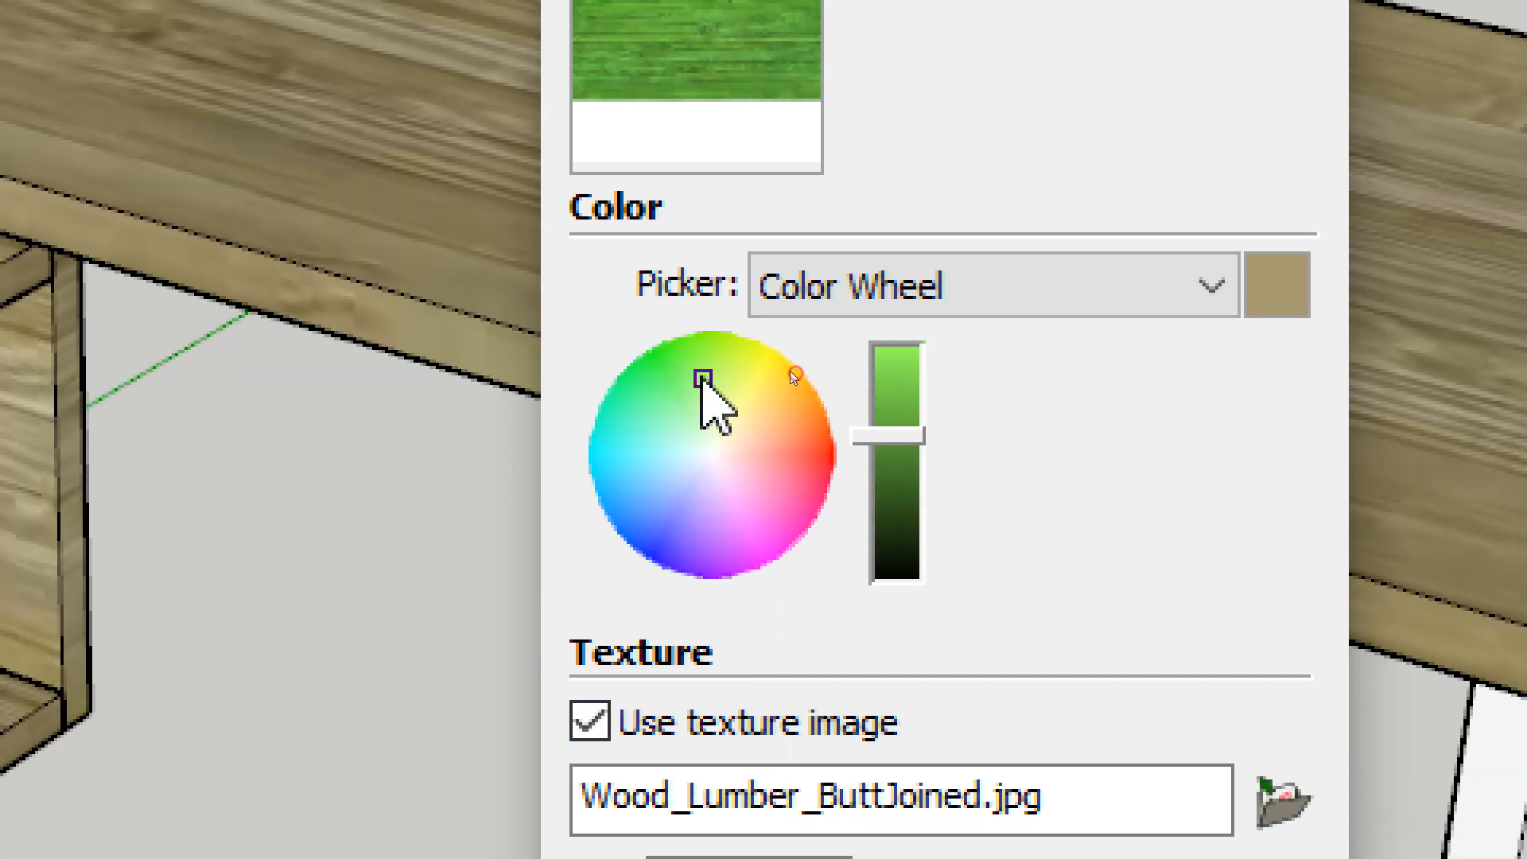
pyautogui.click(770, 470)
pyautogui.click(917, 545)
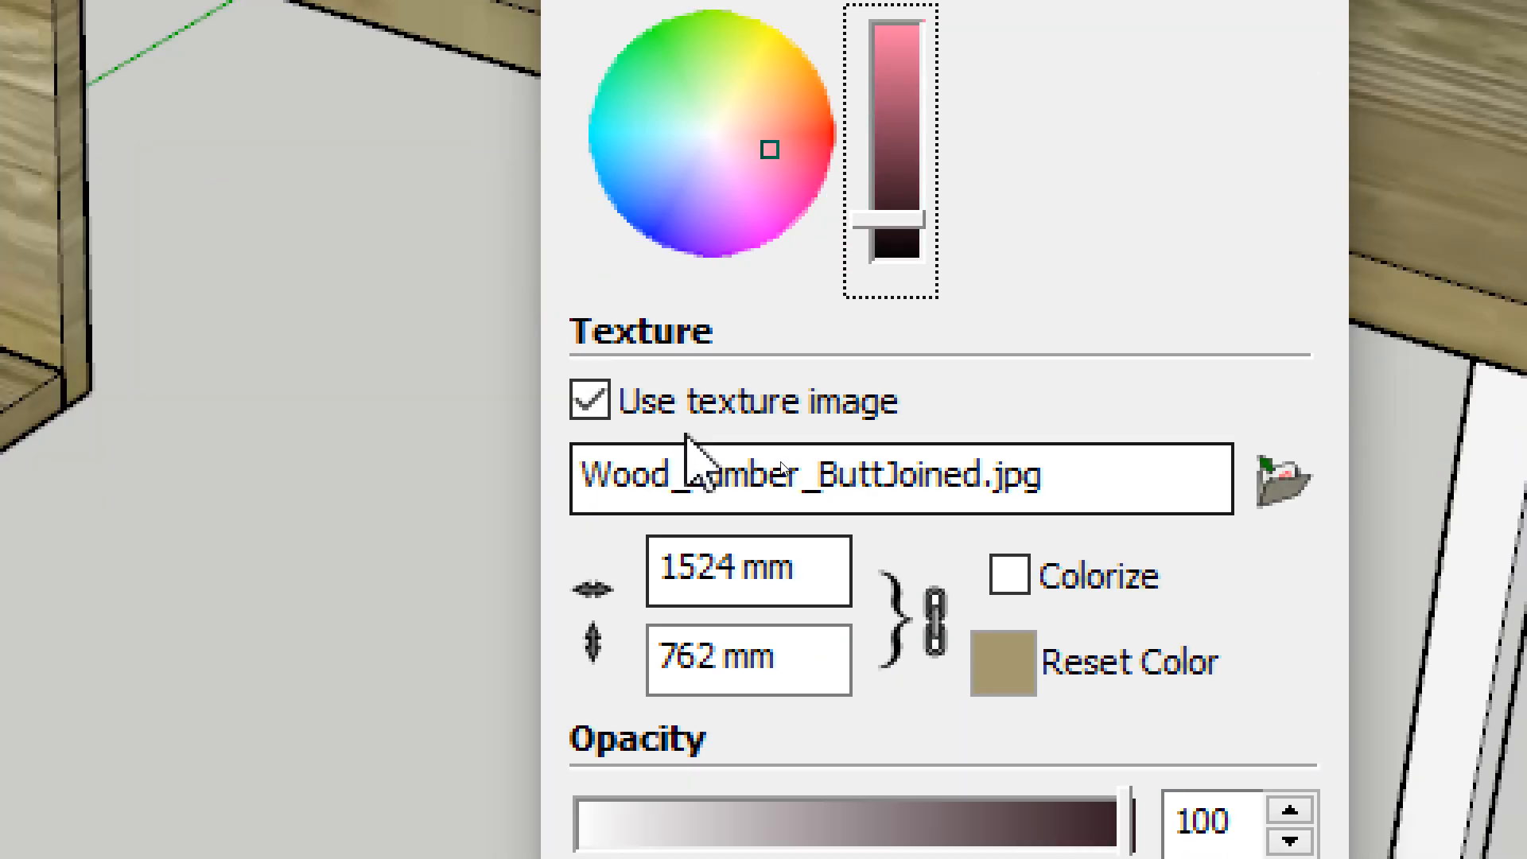
pyautogui.click(662, 737)
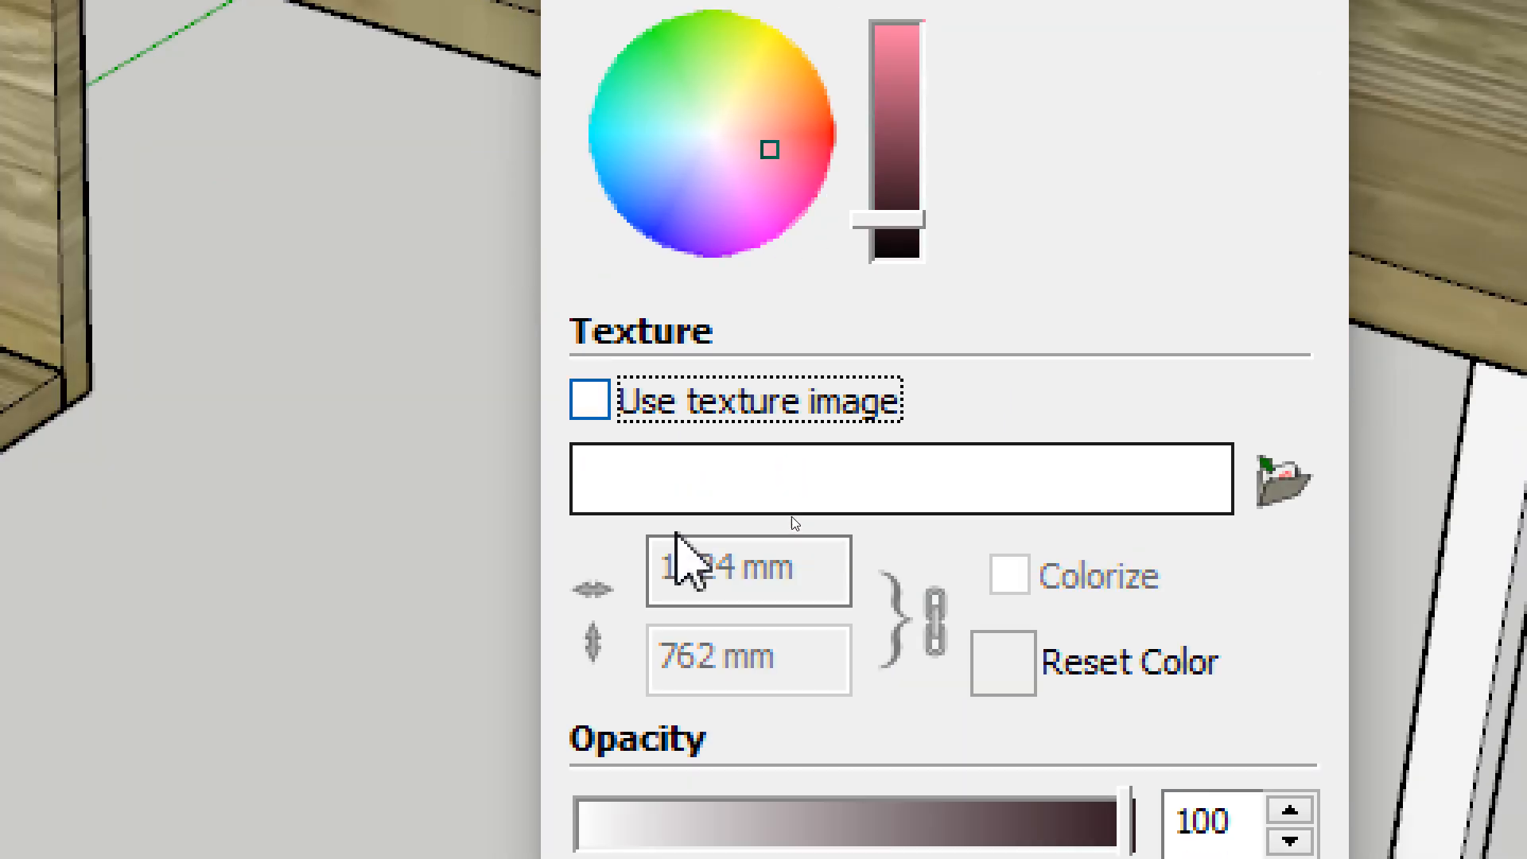
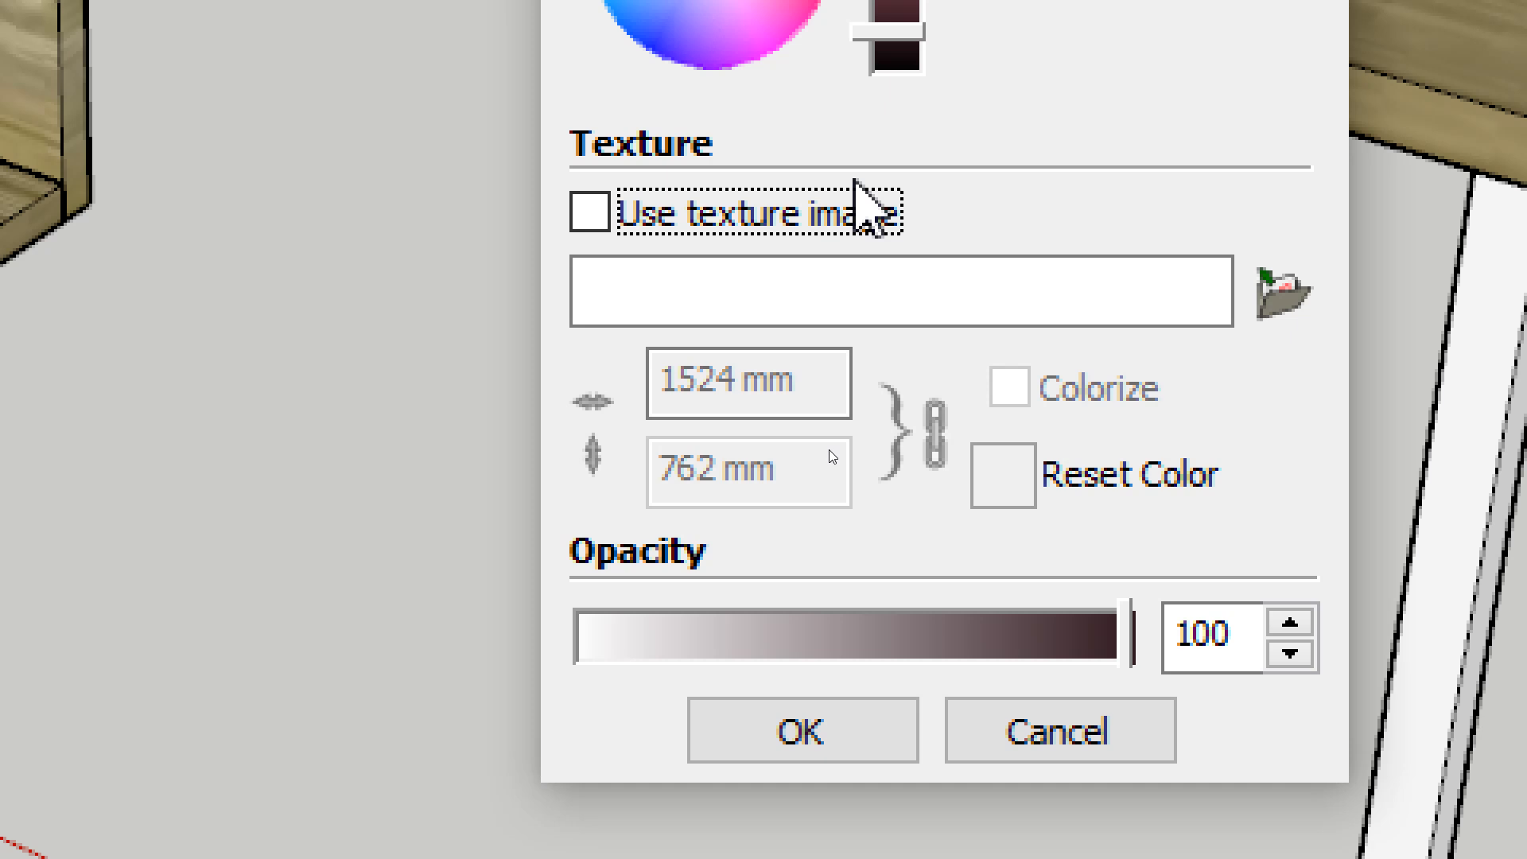
# Try opacities of 49, 70 and 0, set the opacity back to 100 and create the material.
pyautogui.moveTo(1128, 635); pyautogui.dragTo(848, 630)
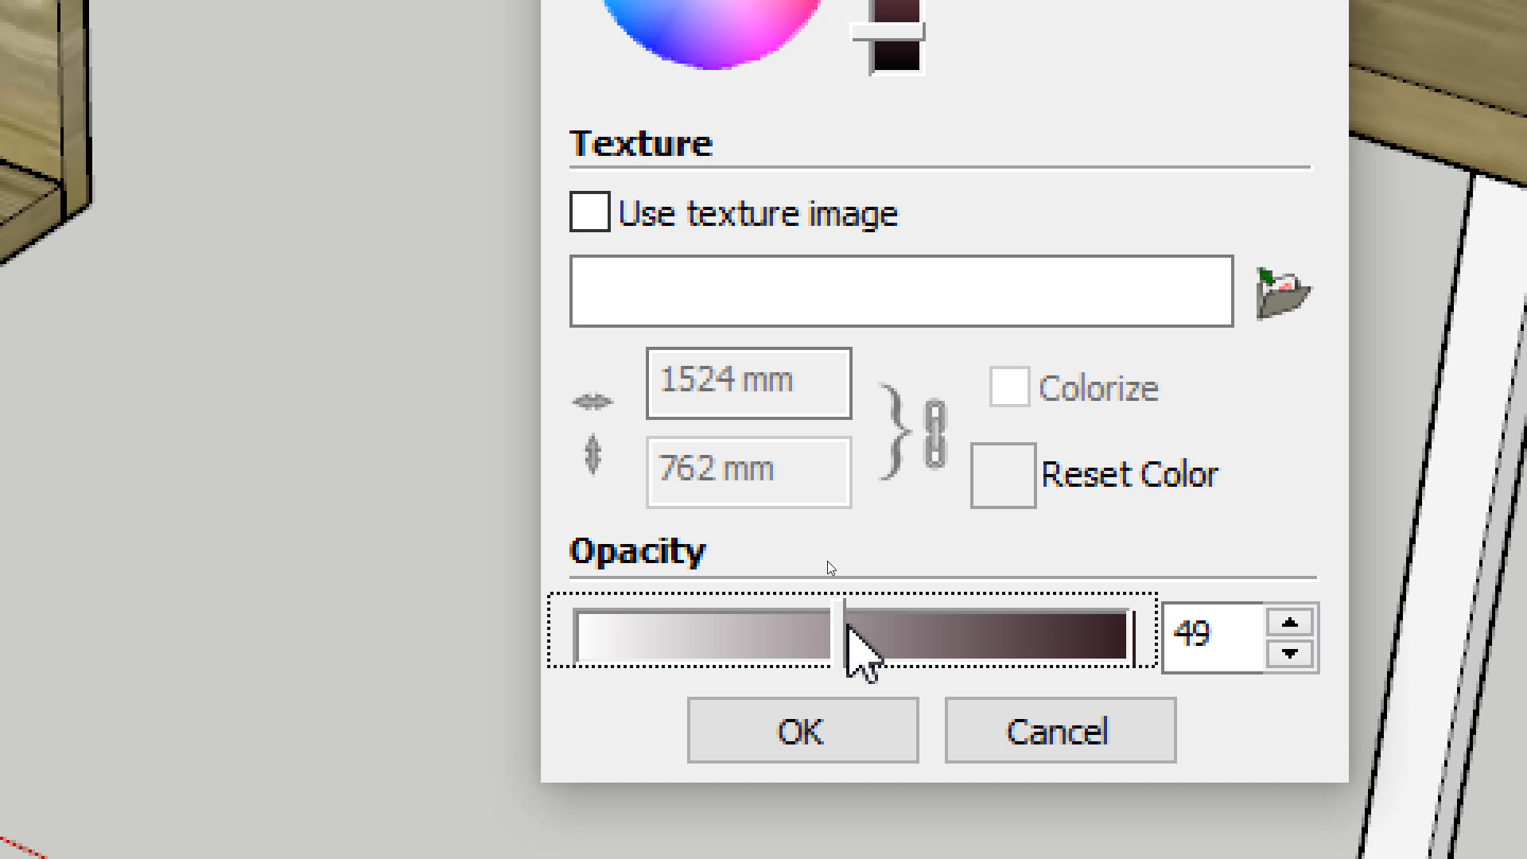
pyautogui.moveTo(847, 624); pyautogui.dragTo(963, 619)
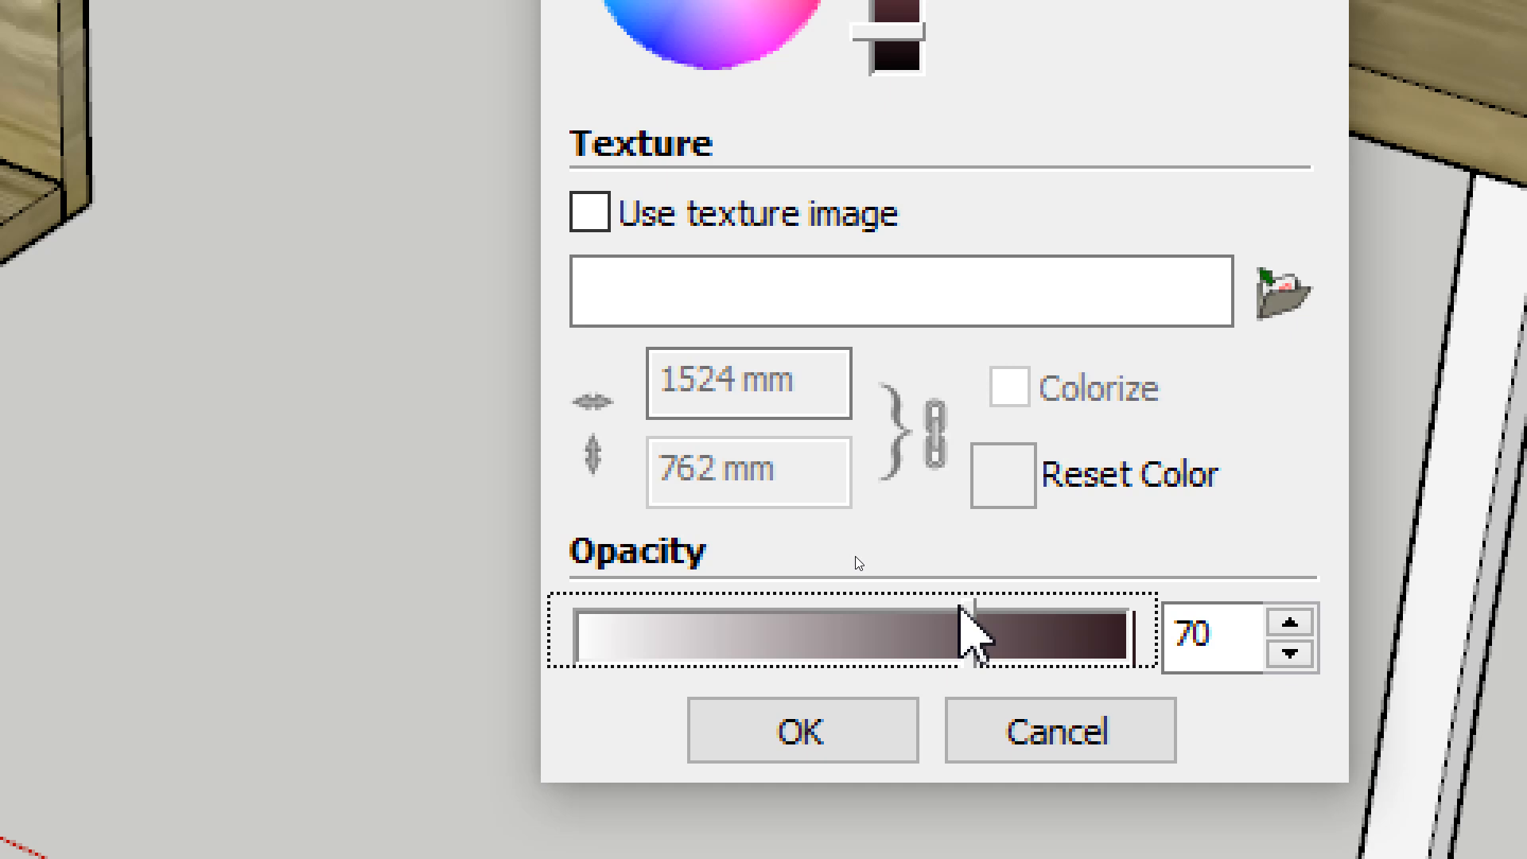
pyautogui.moveTo(963, 620); pyautogui.dragTo(388, 640)
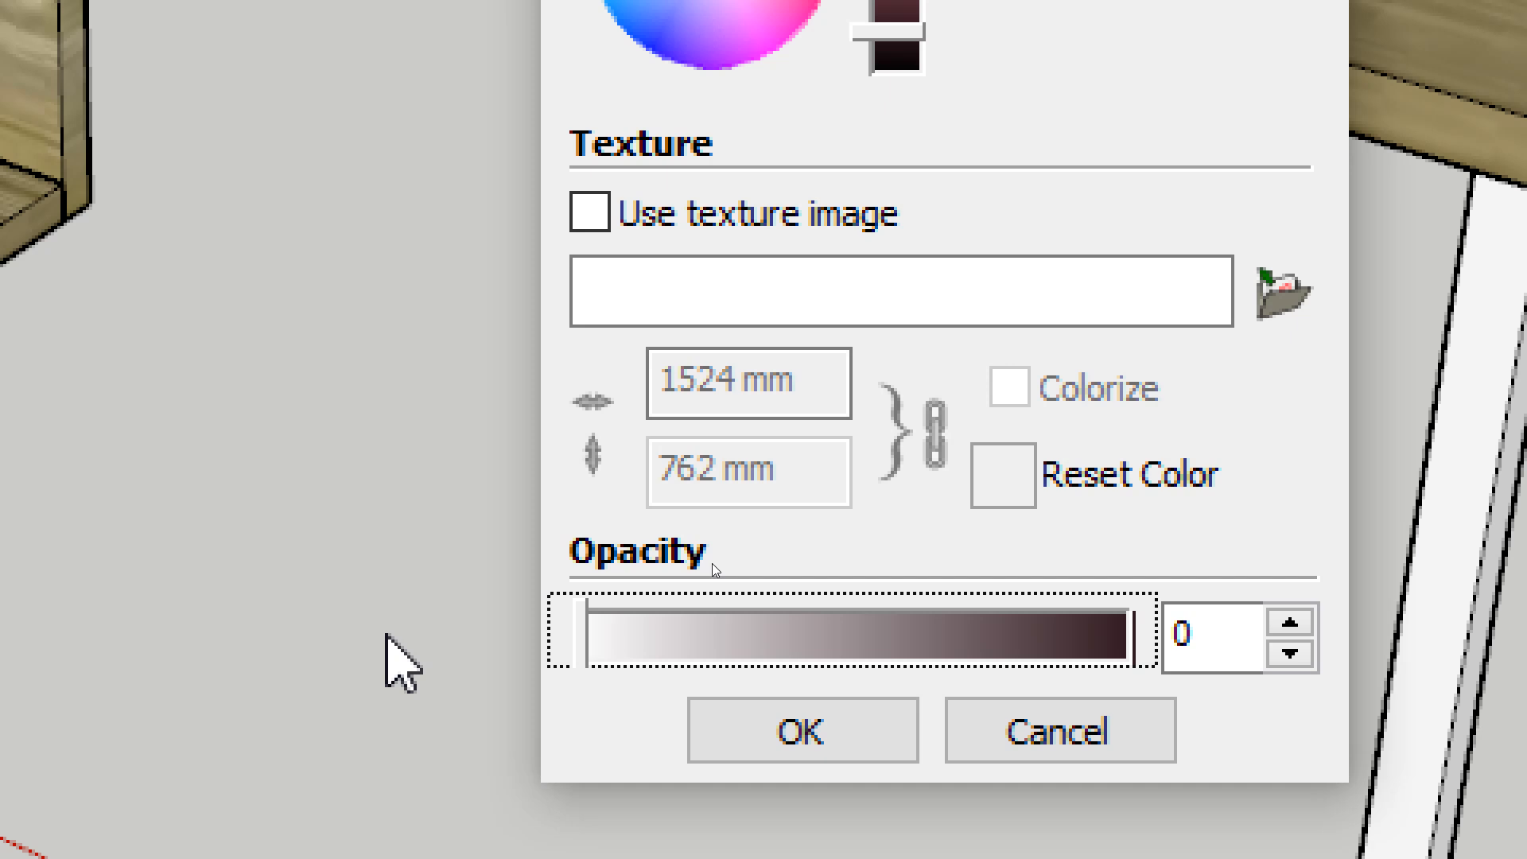
pyautogui.moveTo(568, 636); pyautogui.dragTo(1172, 651)
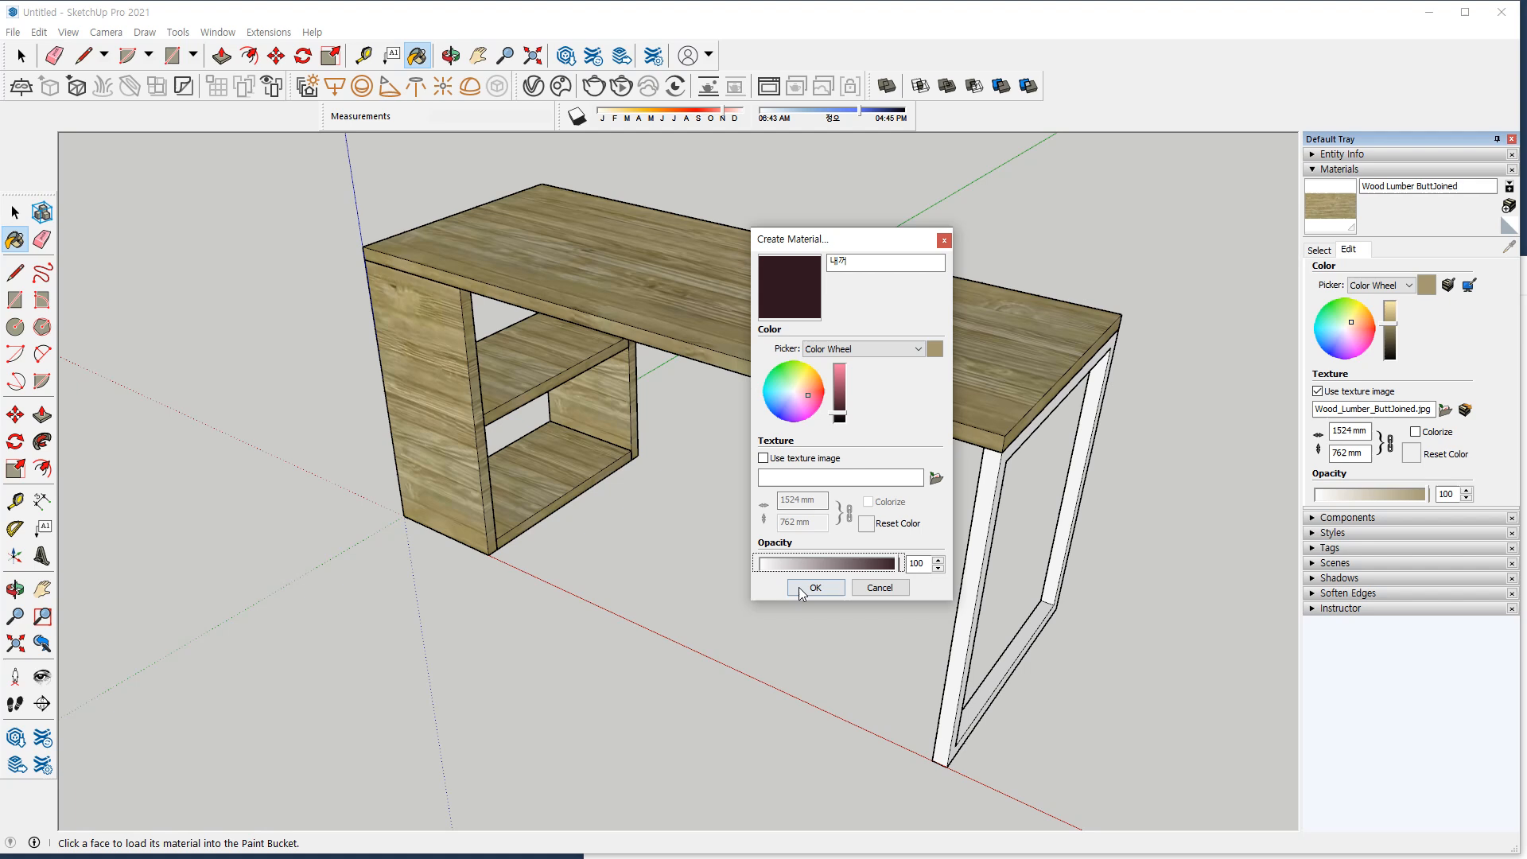
pyautogui.click(802, 730)
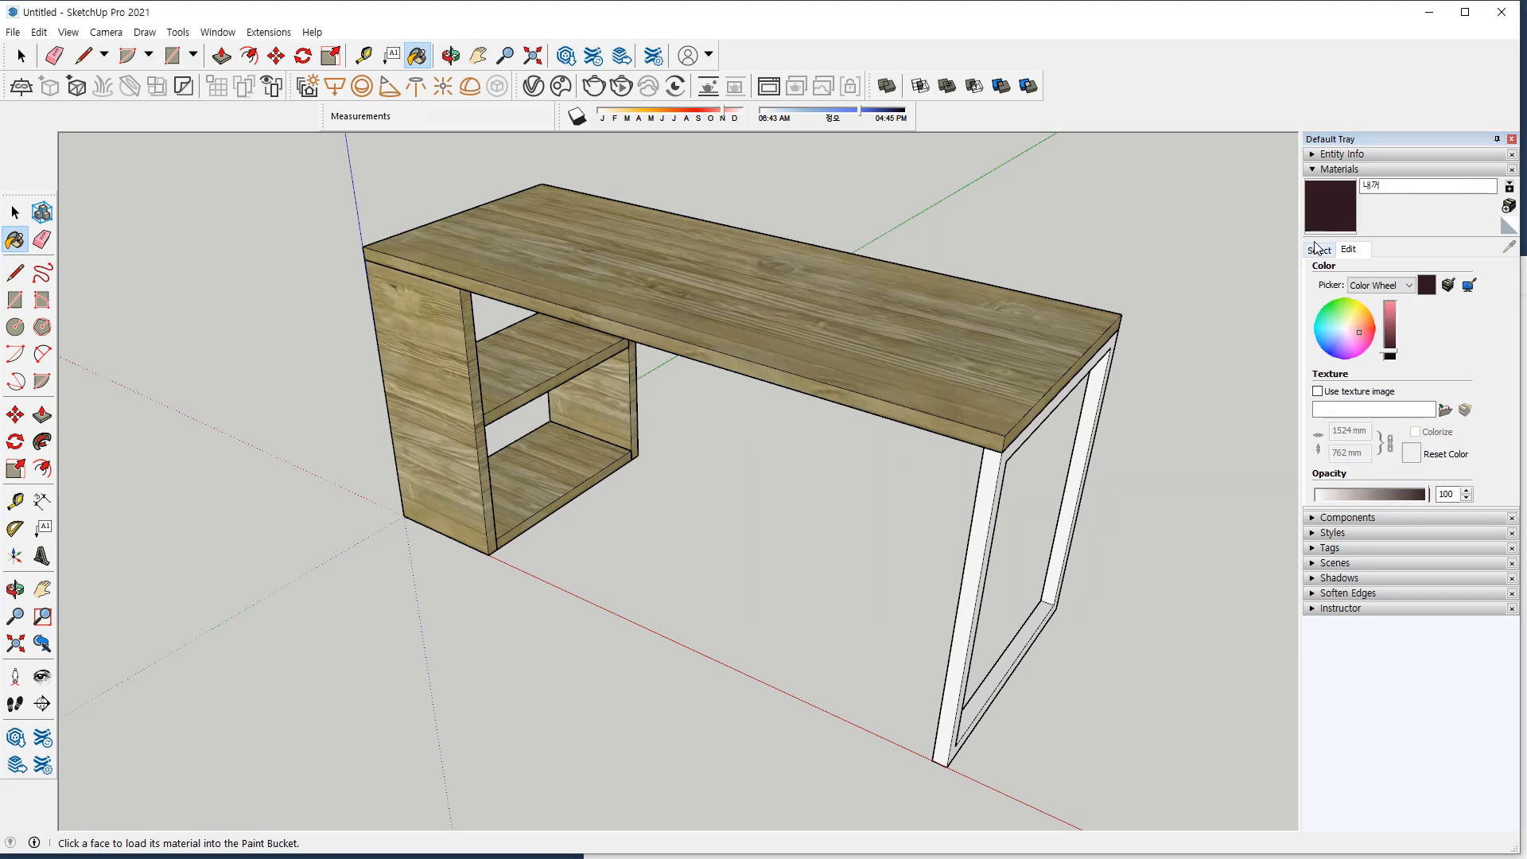
# Paint the desk's leg frame with the maroon 내꺼 material.
pyautogui.click(1324, 205)
pyautogui.click(984, 577)
pyautogui.moveTo(985, 579)
pyautogui.mouseDown(button='middle')
pyautogui.moveTo(746, 446)
pyautogui.moveTo(583, 491)
pyautogui.moveTo(278, 501)
pyautogui.mouseUp(button='middle')
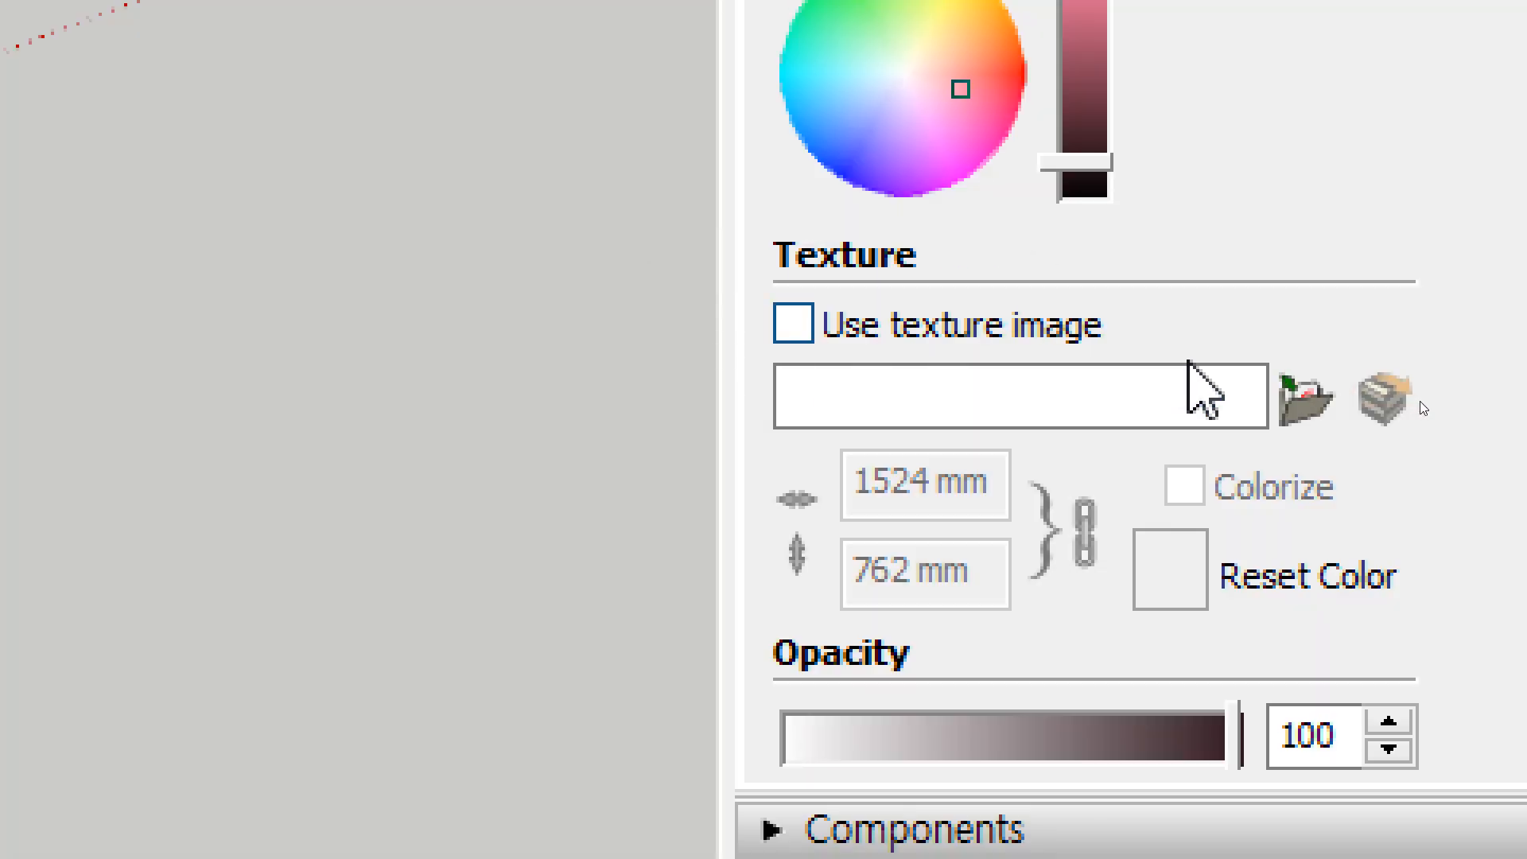
# Load 나무_001.jpg from the 무늬목 folder under D:, 502호 공유, 99. 맵핑소스, 첫번째 as the 내꺼 material's texture image.
pyautogui.click(1304, 409)
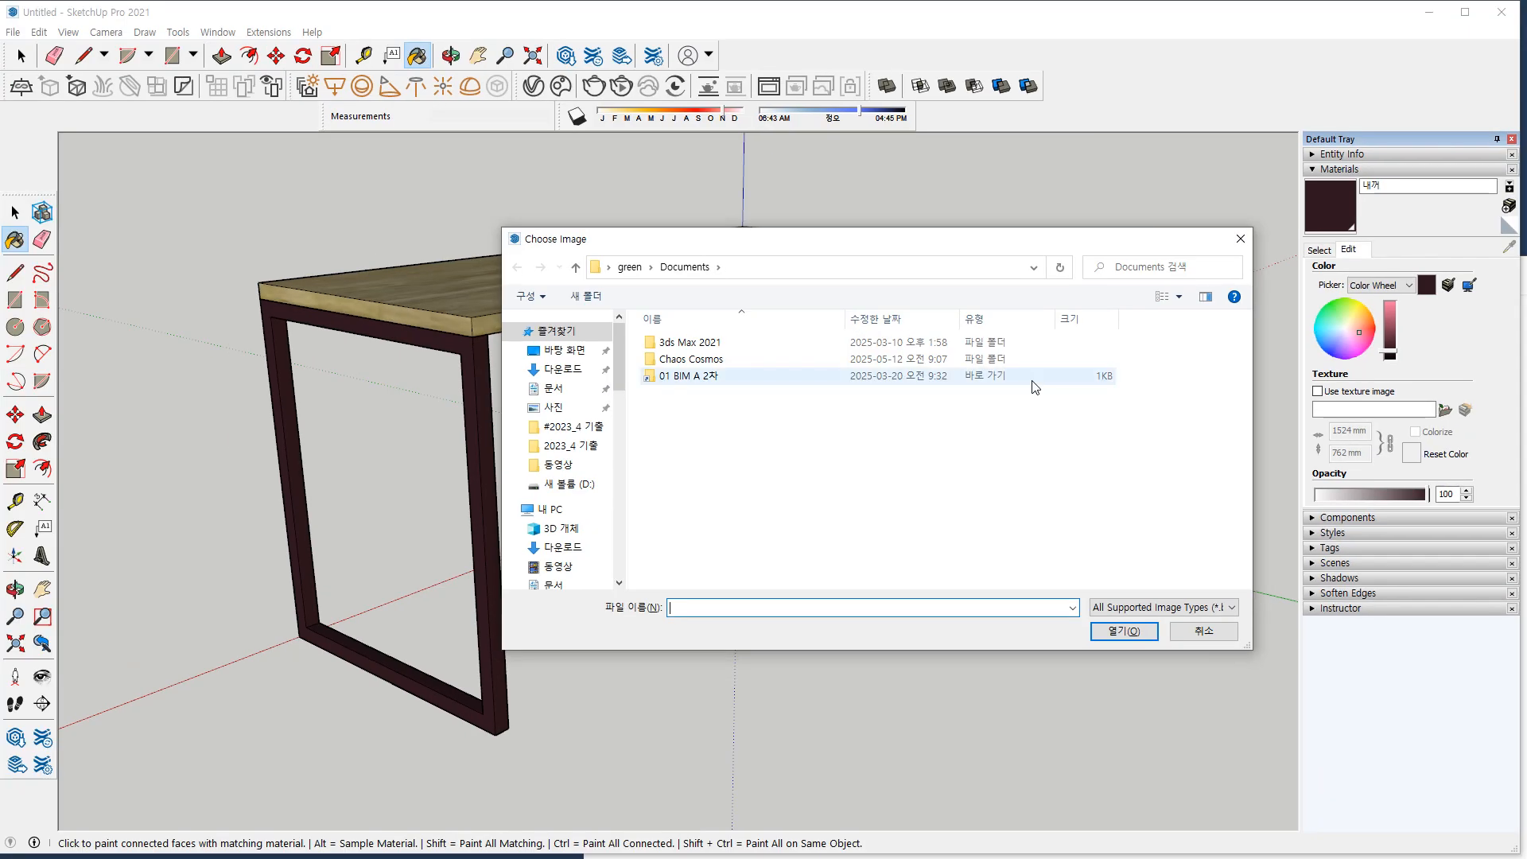
pyautogui.scroll(-1, 579, 511)
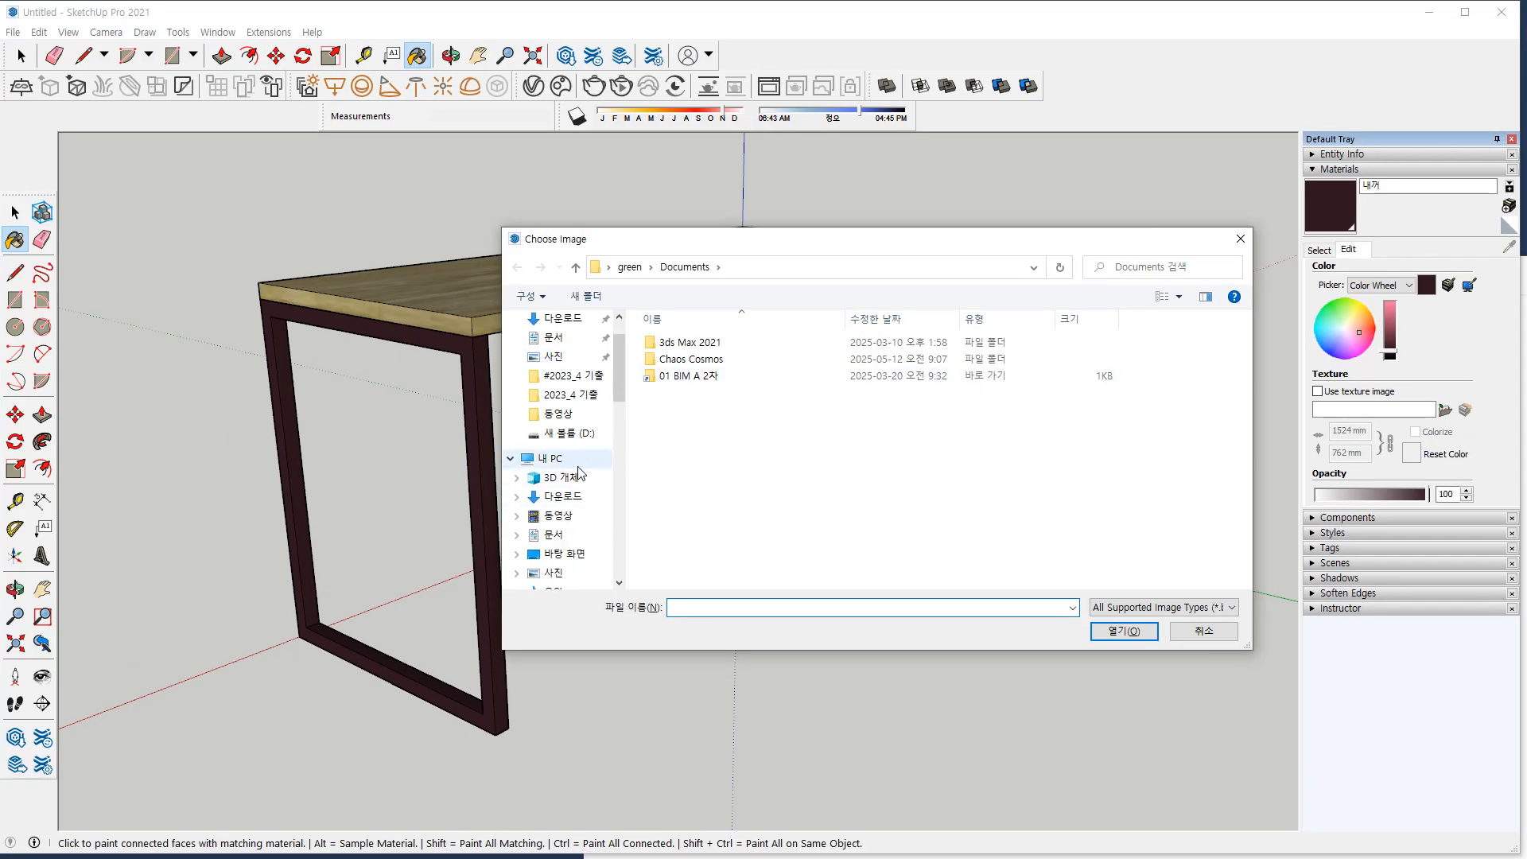
pyautogui.click(569, 432)
pyautogui.doubleClick(849, 368)
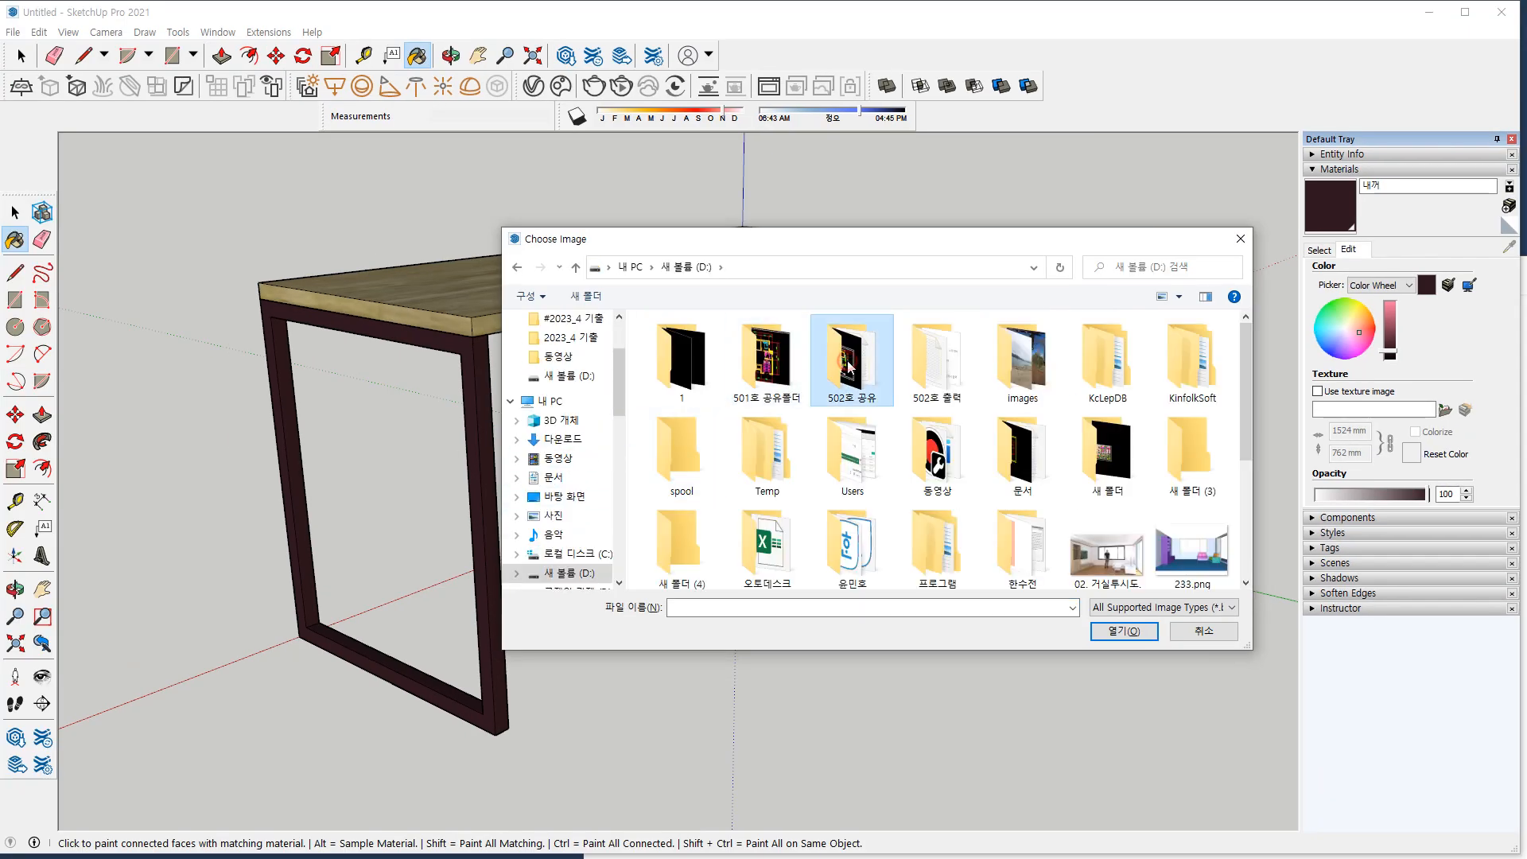
pyautogui.scroll(-1, 800, 548)
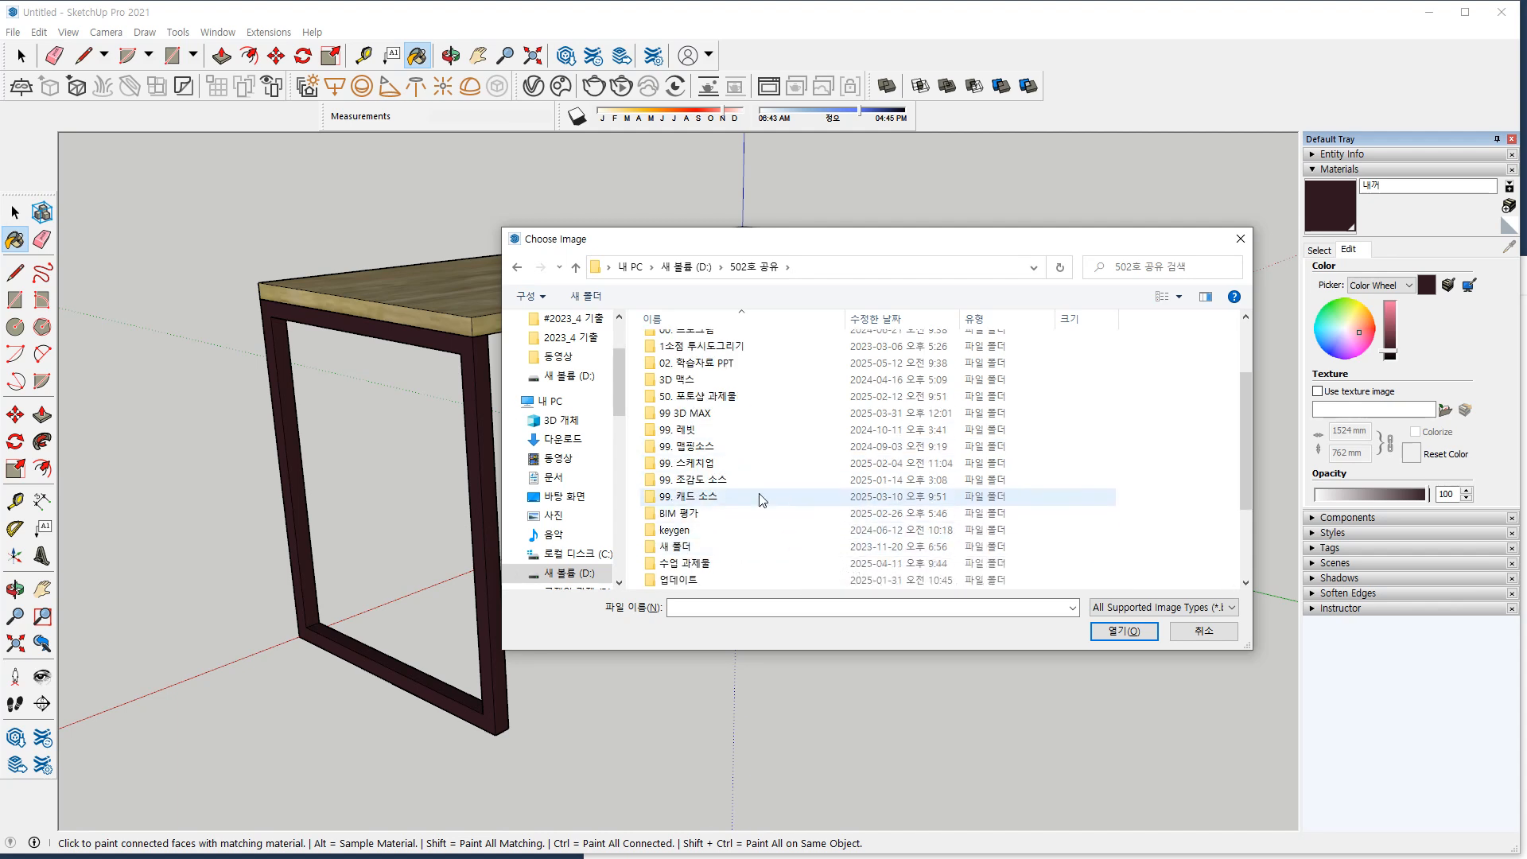
pyautogui.doubleClick(775, 446)
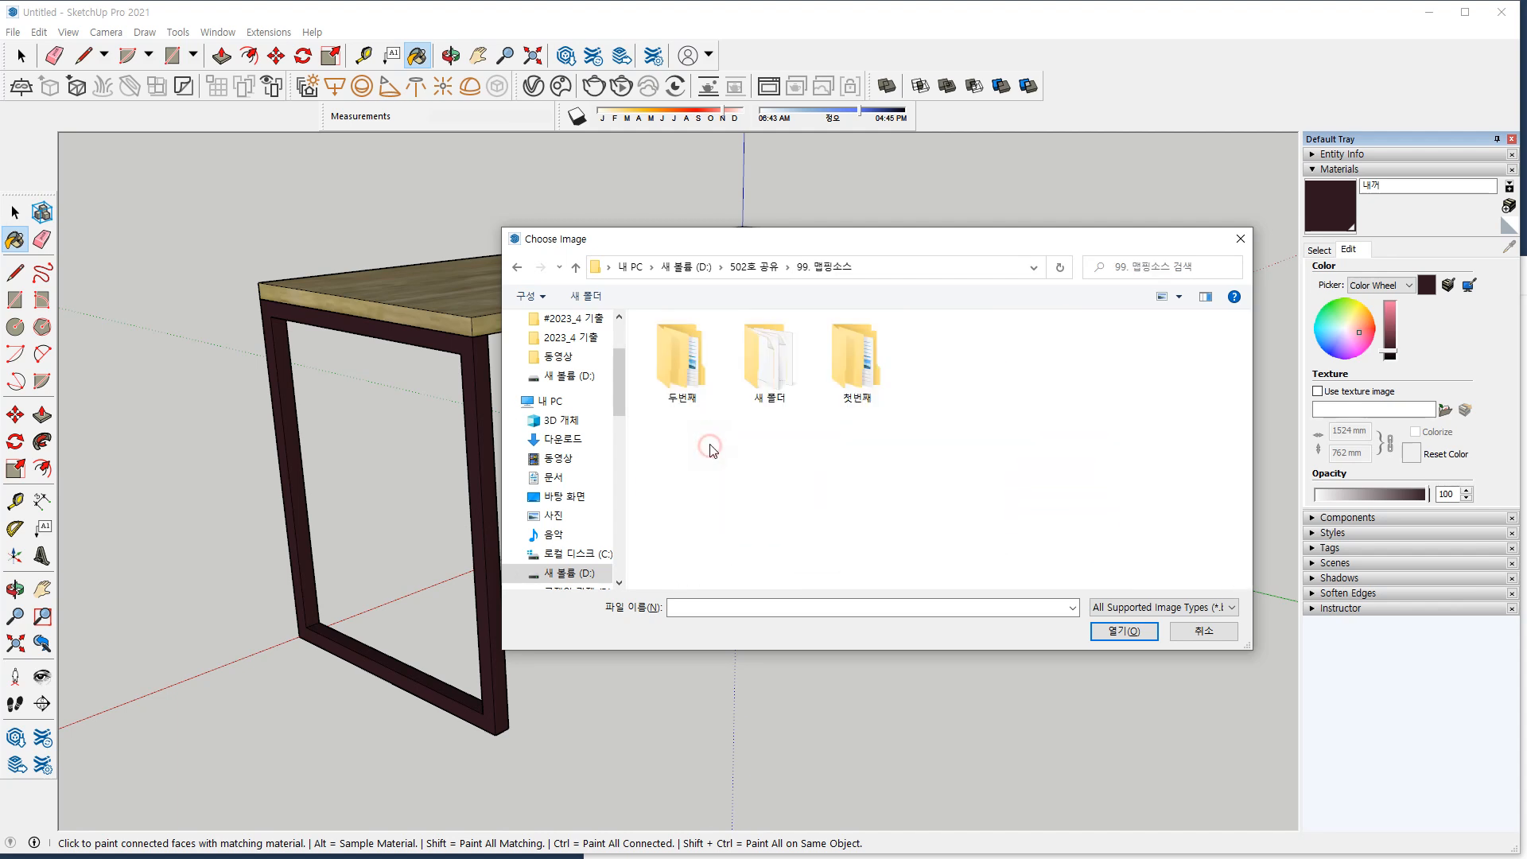
pyautogui.doubleClick(861, 354)
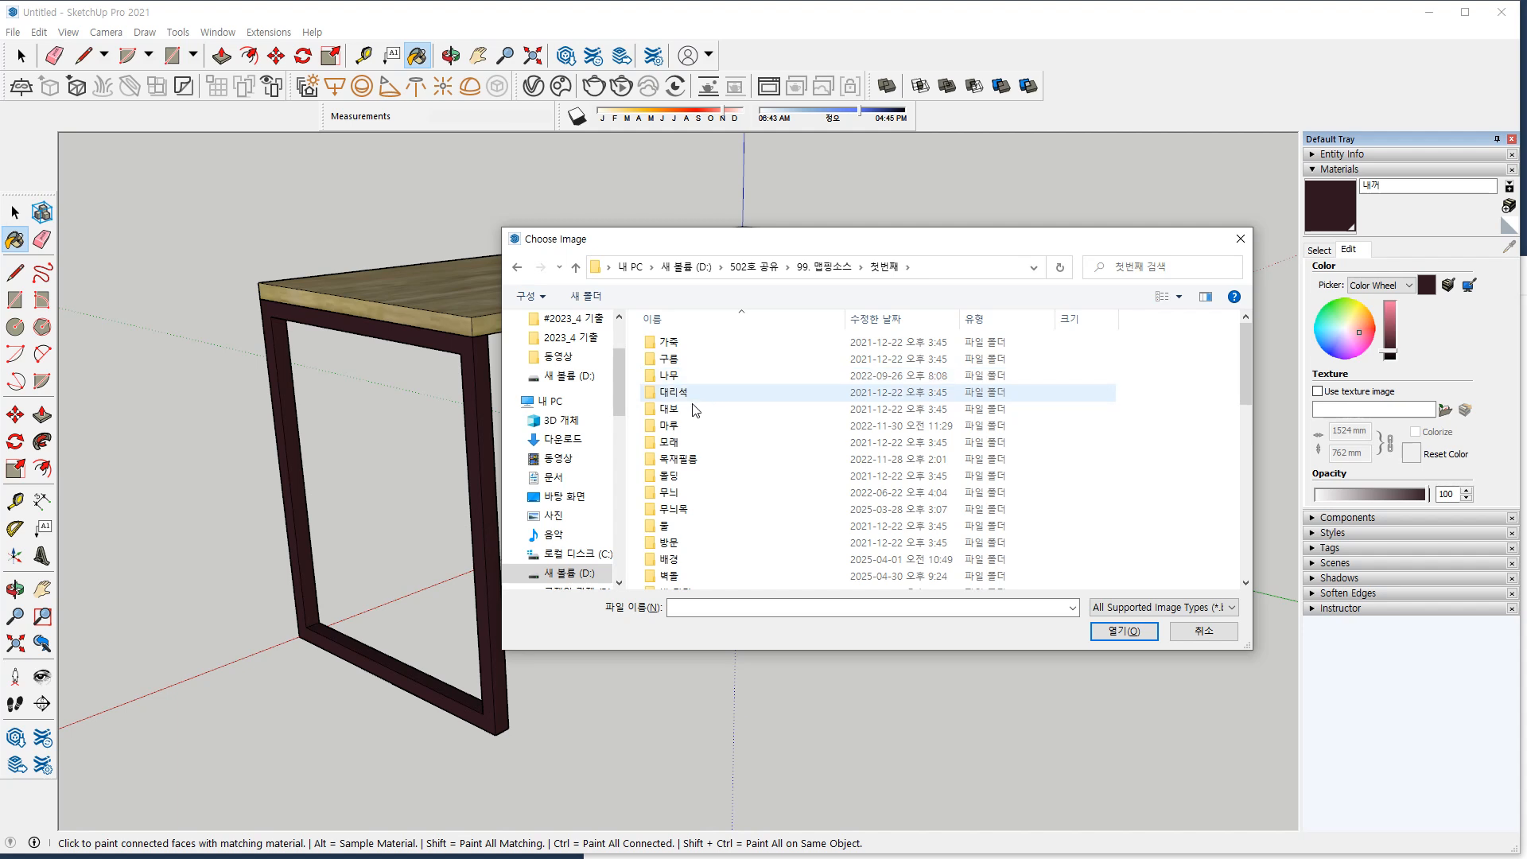
pyautogui.doubleClick(700, 513)
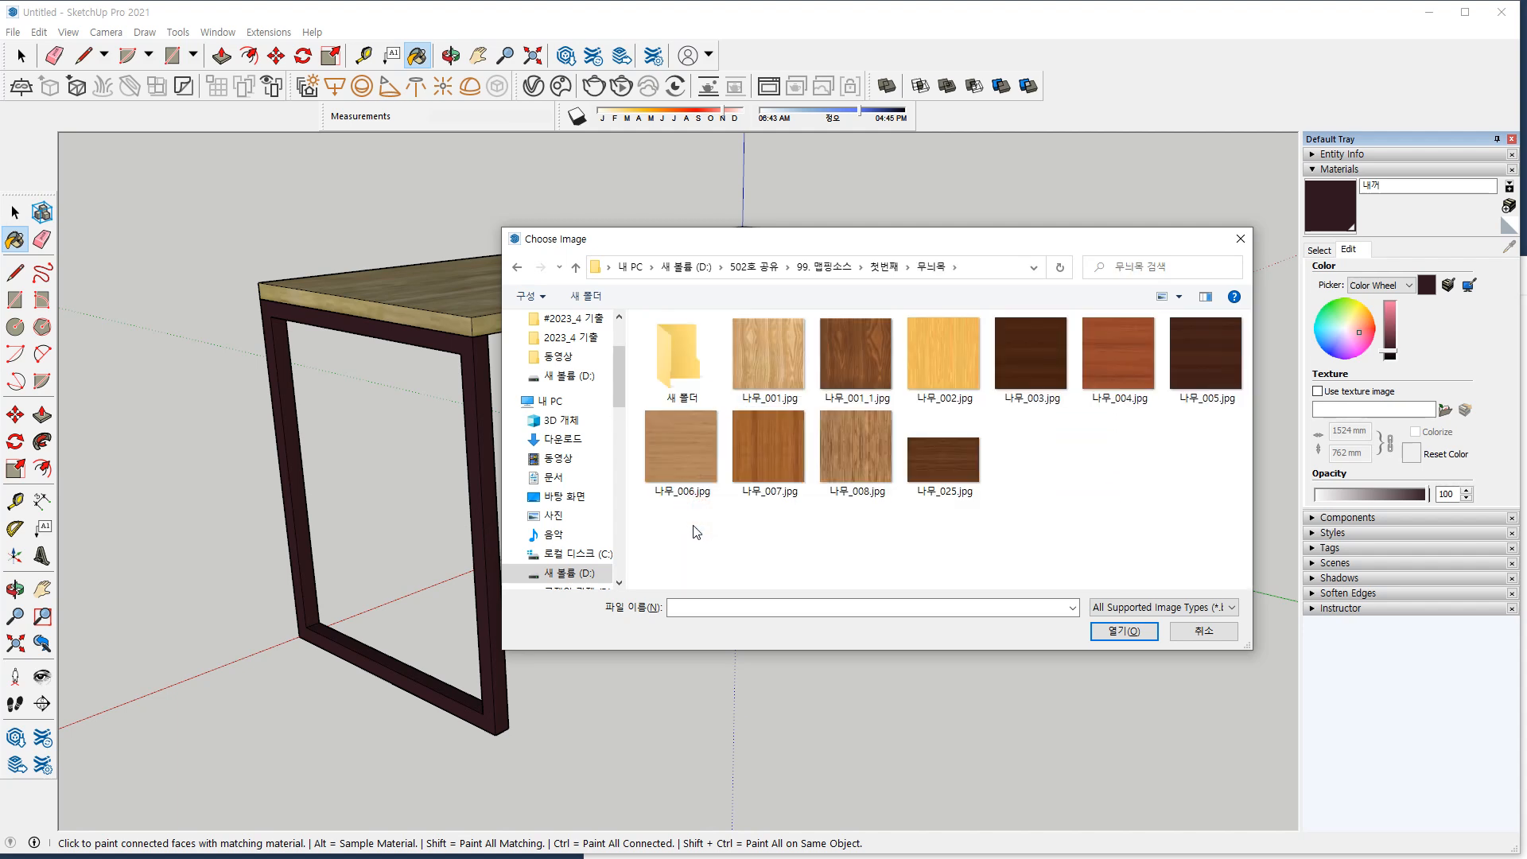
pyautogui.click(851, 458)
pyautogui.click(767, 354)
pyautogui.click(1123, 631)
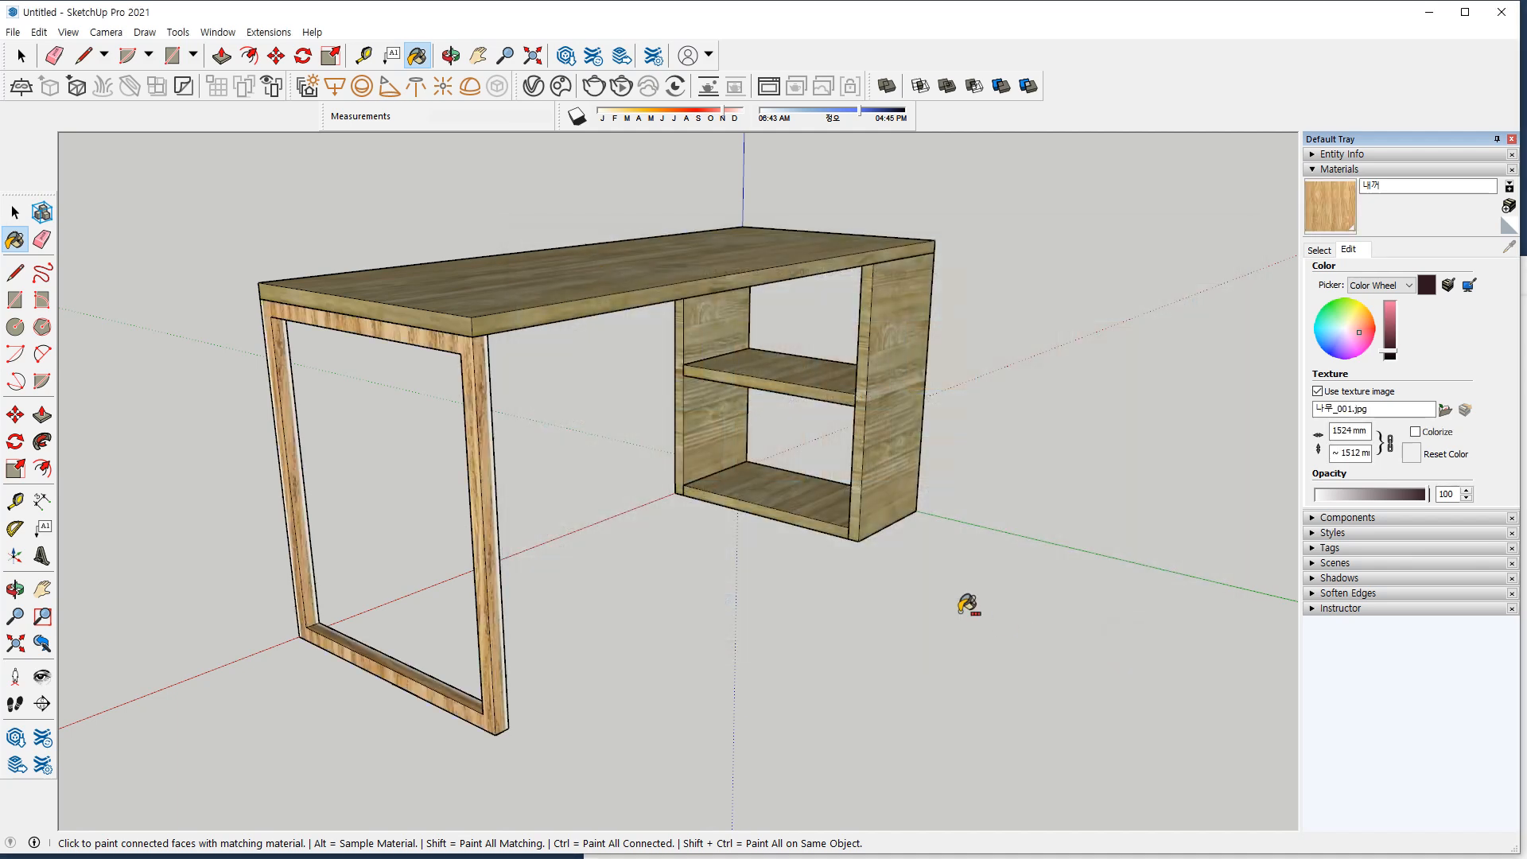
# Draw a rectangle about 1045 by 1137 mm on the ground beside the desk's leg frame.
pyautogui.moveTo(556, 512)
pyautogui.mouseDown(button='middle')
pyautogui.moveTo(315, 391)
pyautogui.moveTo(259, 313)
pyautogui.moveTo(643, 473)
pyautogui.mouseUp(button='middle')
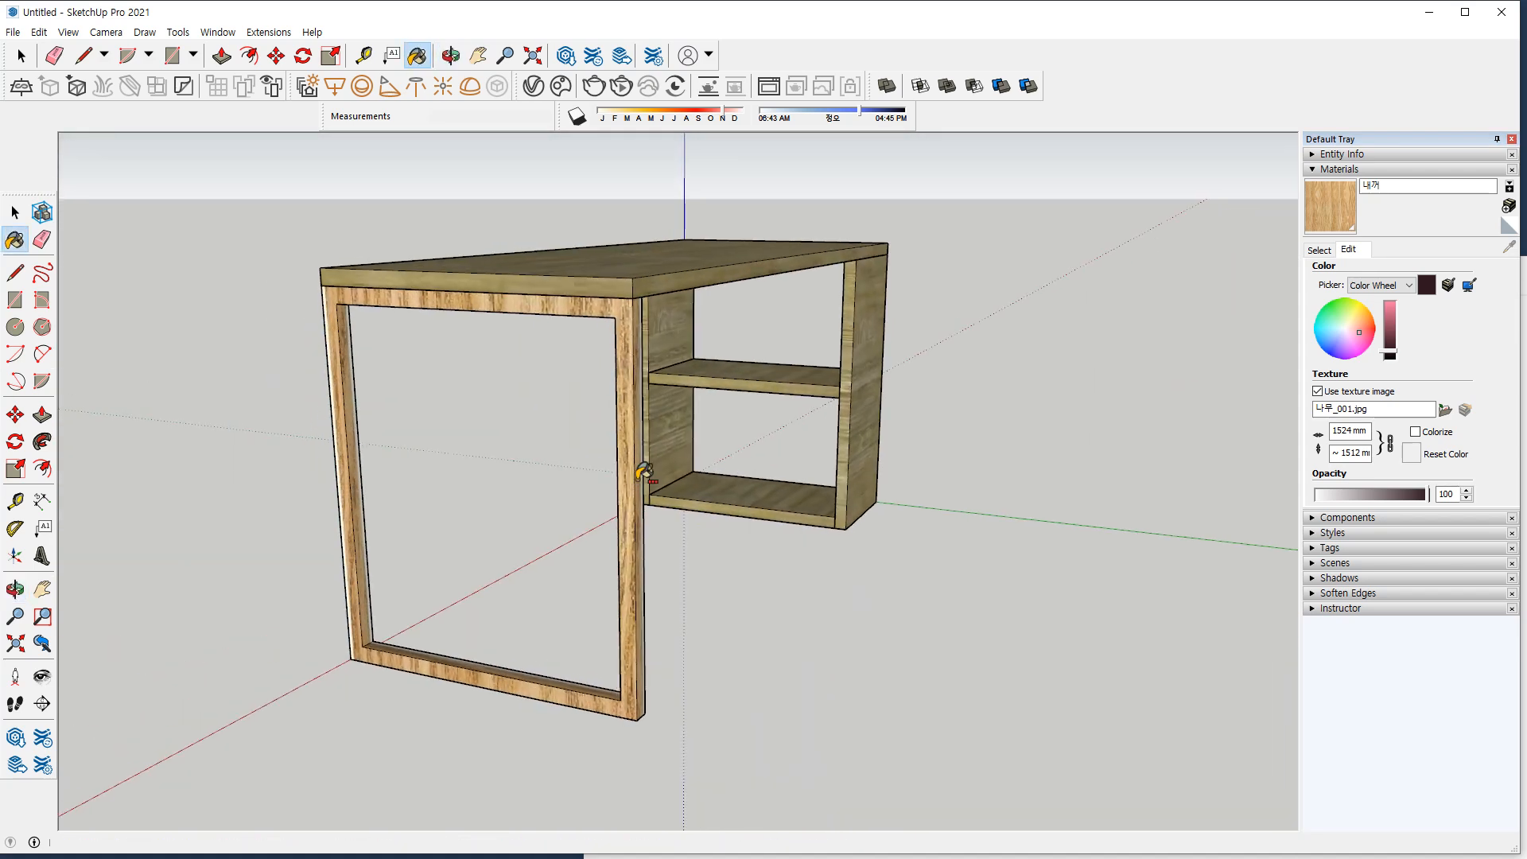
pyautogui.moveTo(643, 472); pyautogui.dragTo(1277, 433, button='middle')
pyautogui.scroll(-2, 541, 310)
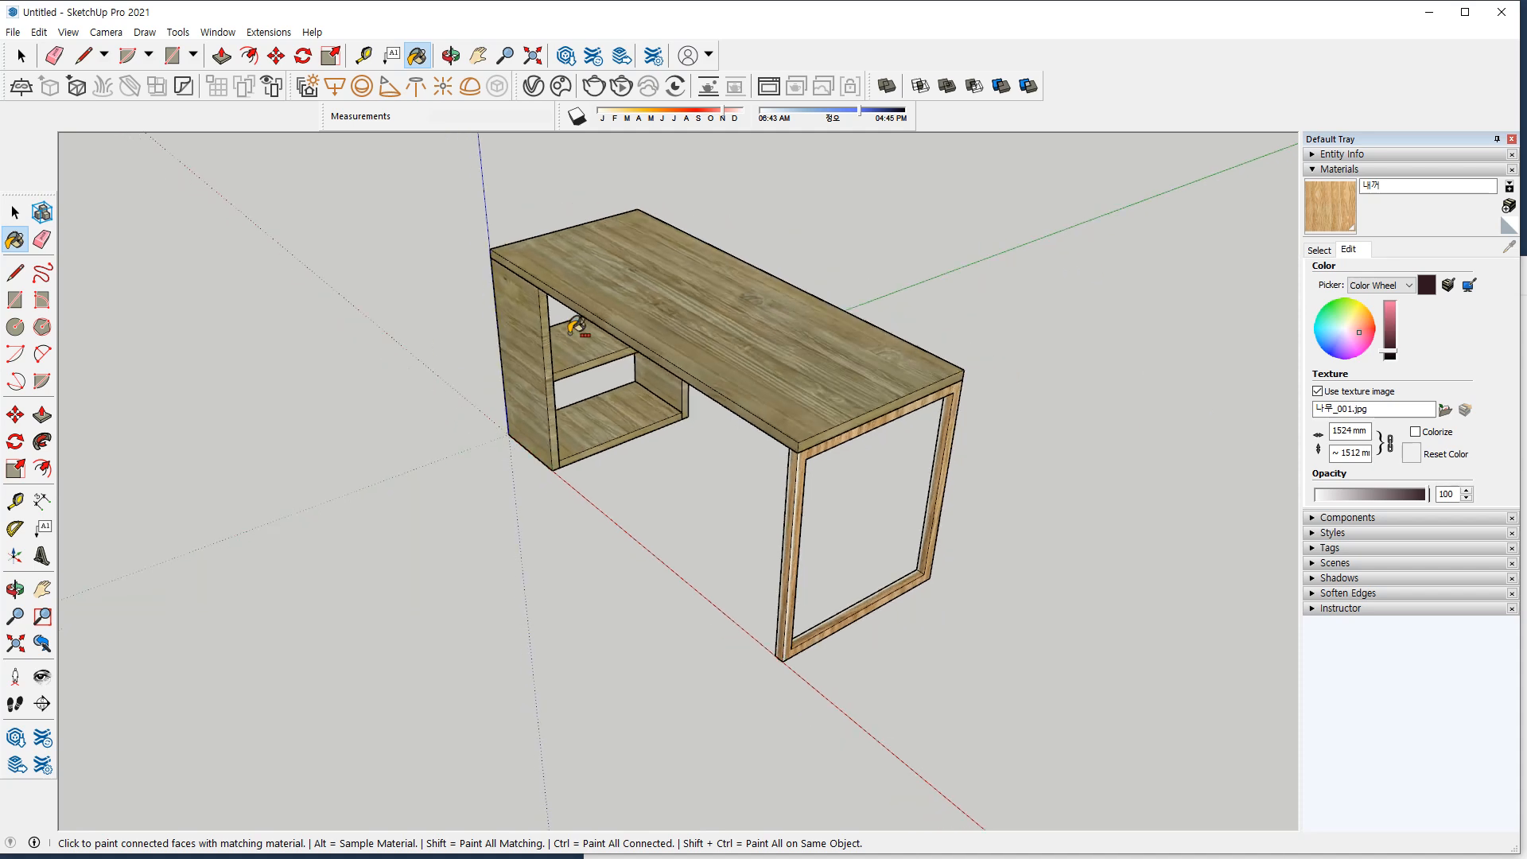
pyautogui.moveTo(359, 282); pyautogui.dragTo(546, 317, button='middle')
pyautogui.press('space')
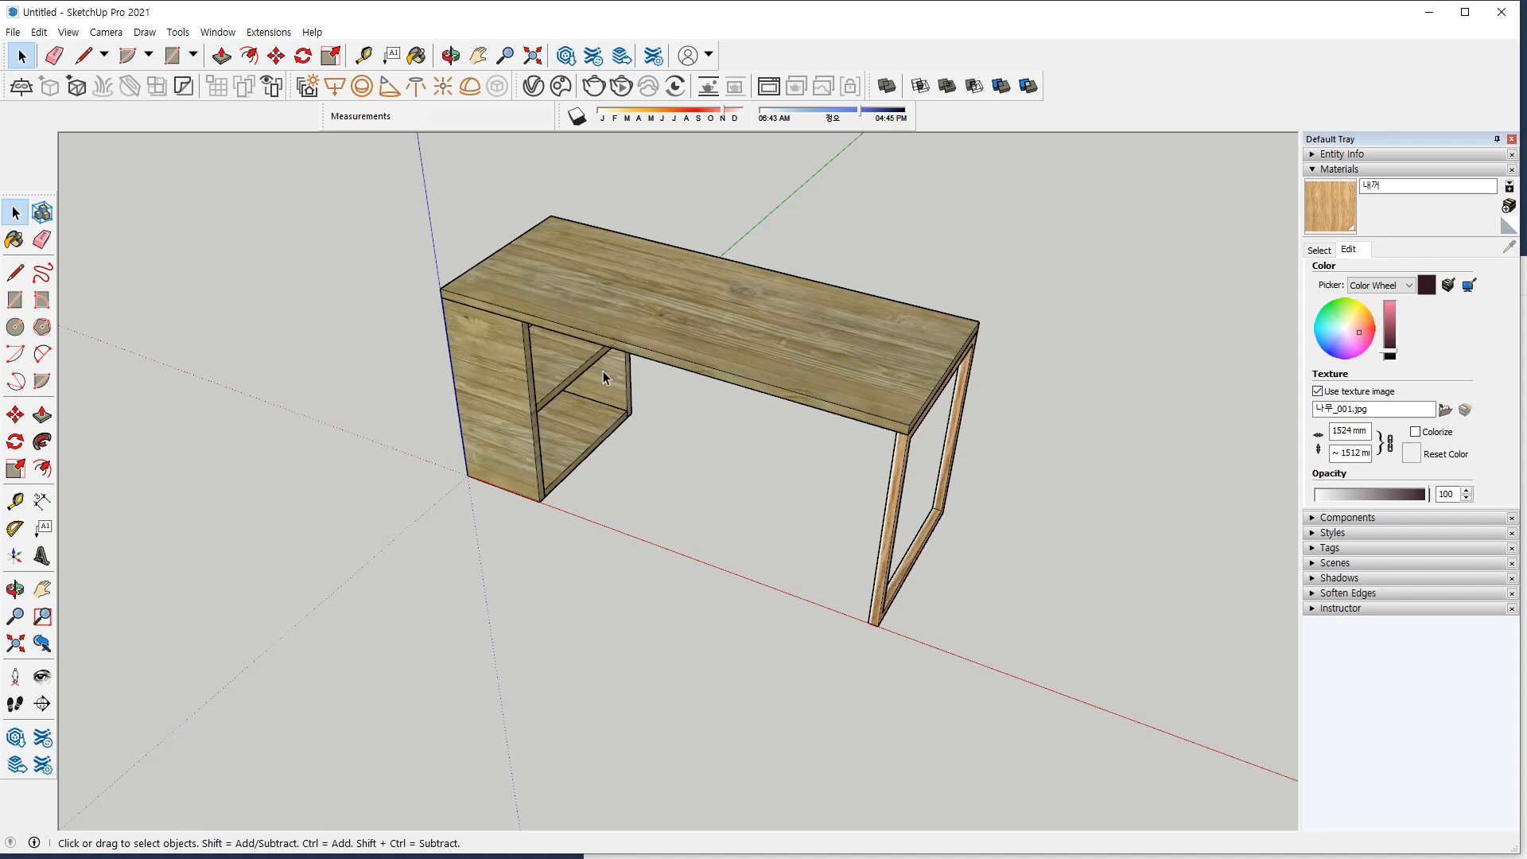
pyautogui.scroll(-1, 678, 364)
pyautogui.moveTo(953, 359); pyautogui.dragTo(545, 300, button='middle')
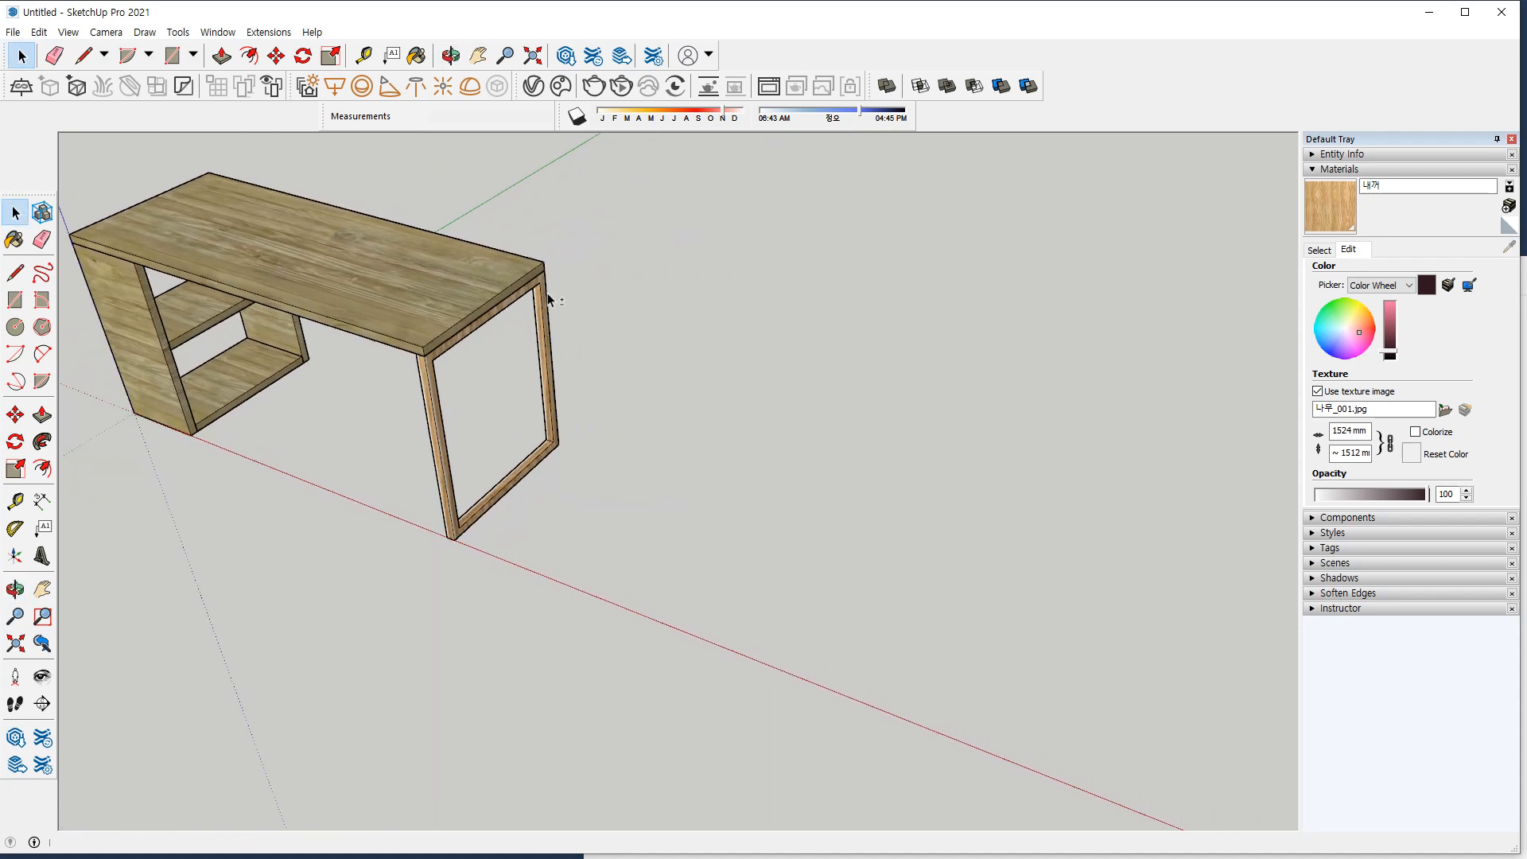
pyautogui.press('r')
pyautogui.click(661, 585)
pyautogui.click(1090, 484)
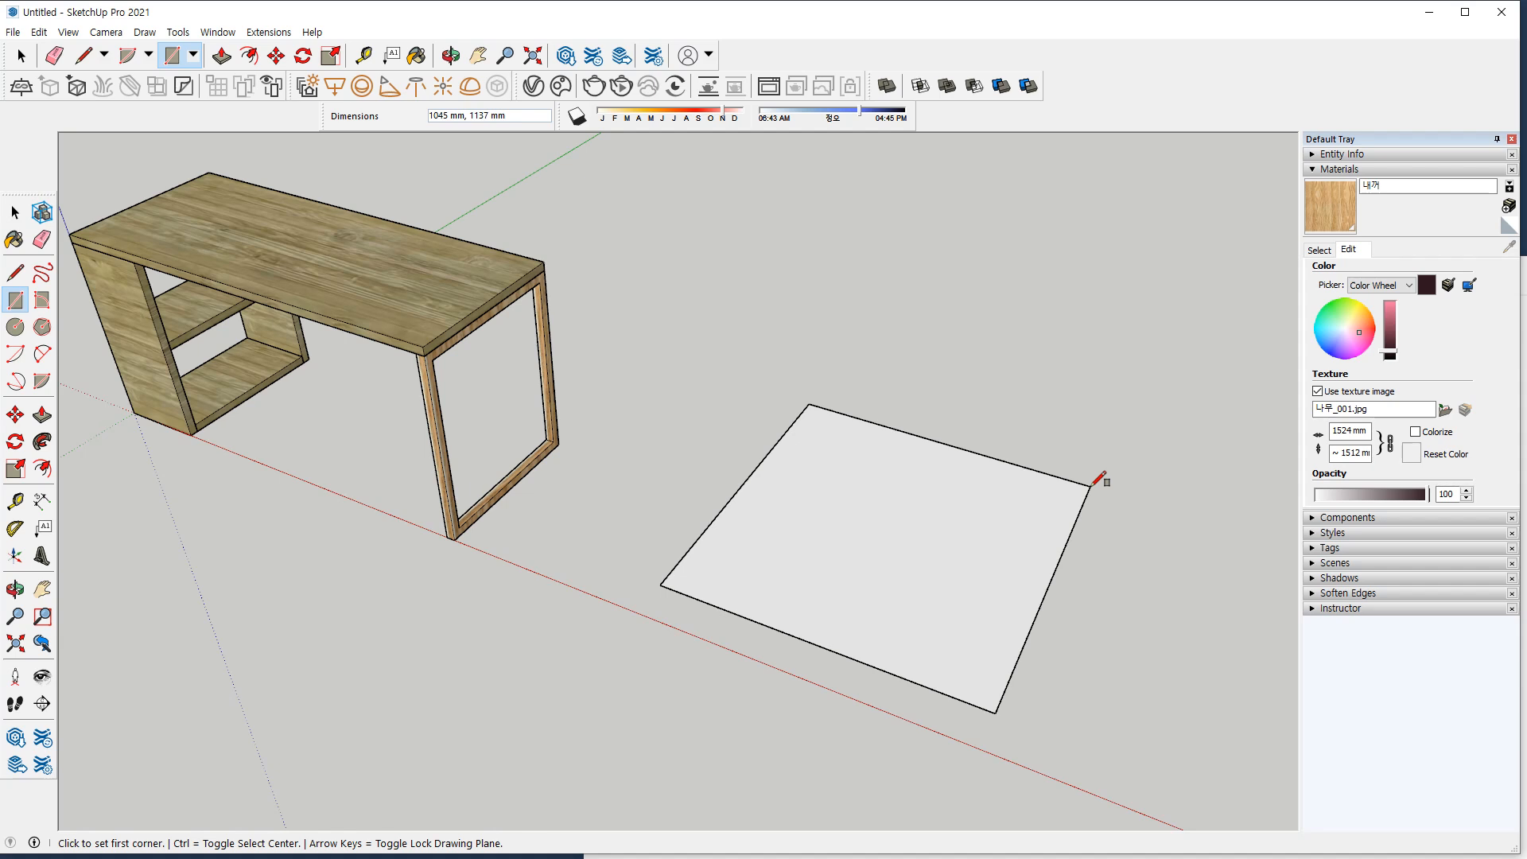
# Paint the ground rectangle with the 내꺼 wood material.
pyautogui.click(1336, 207)
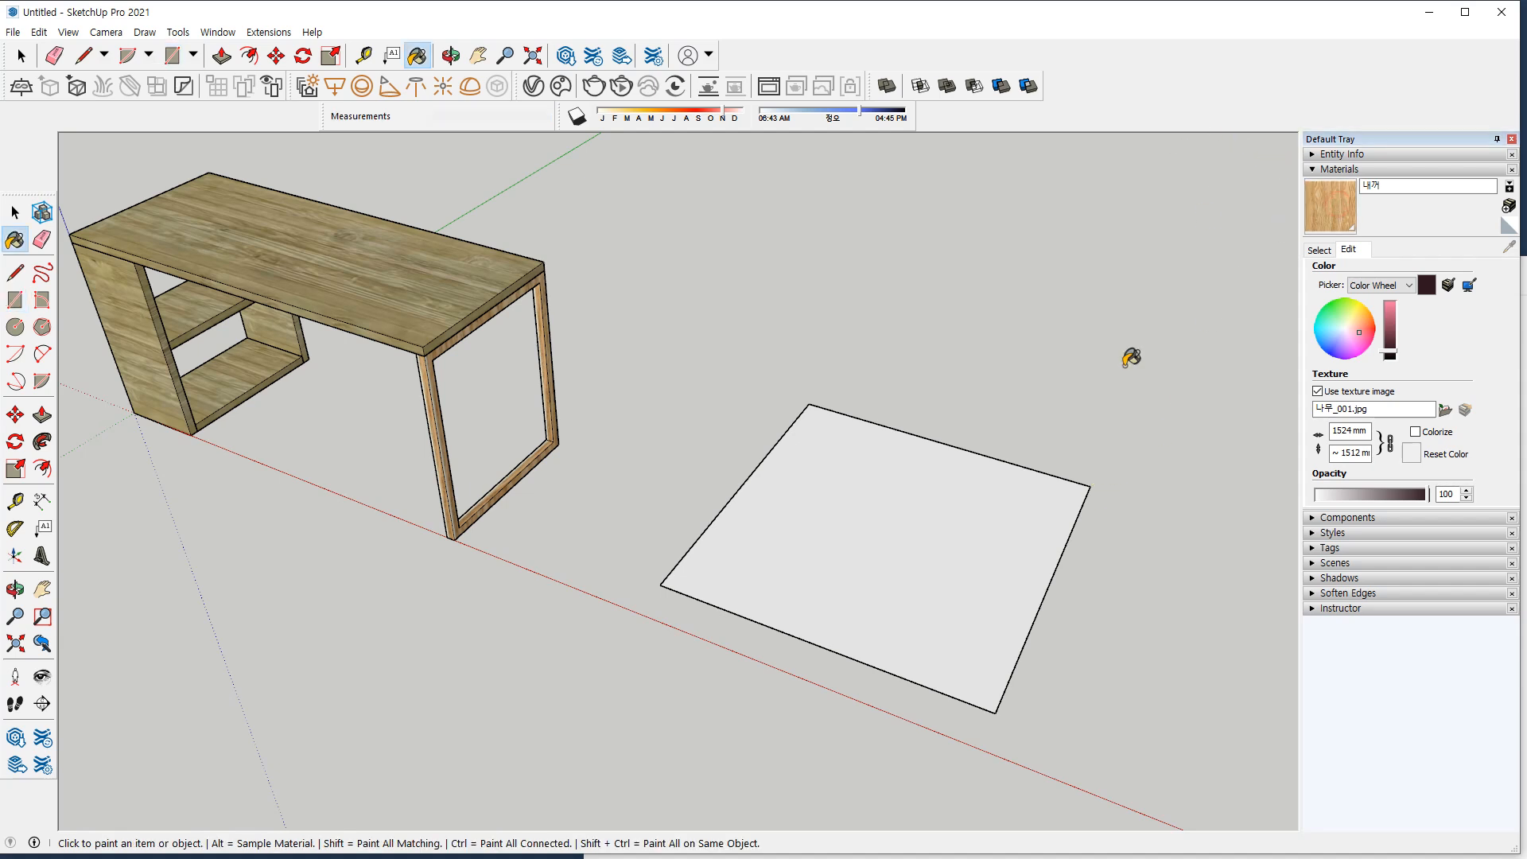
pyautogui.click(902, 507)
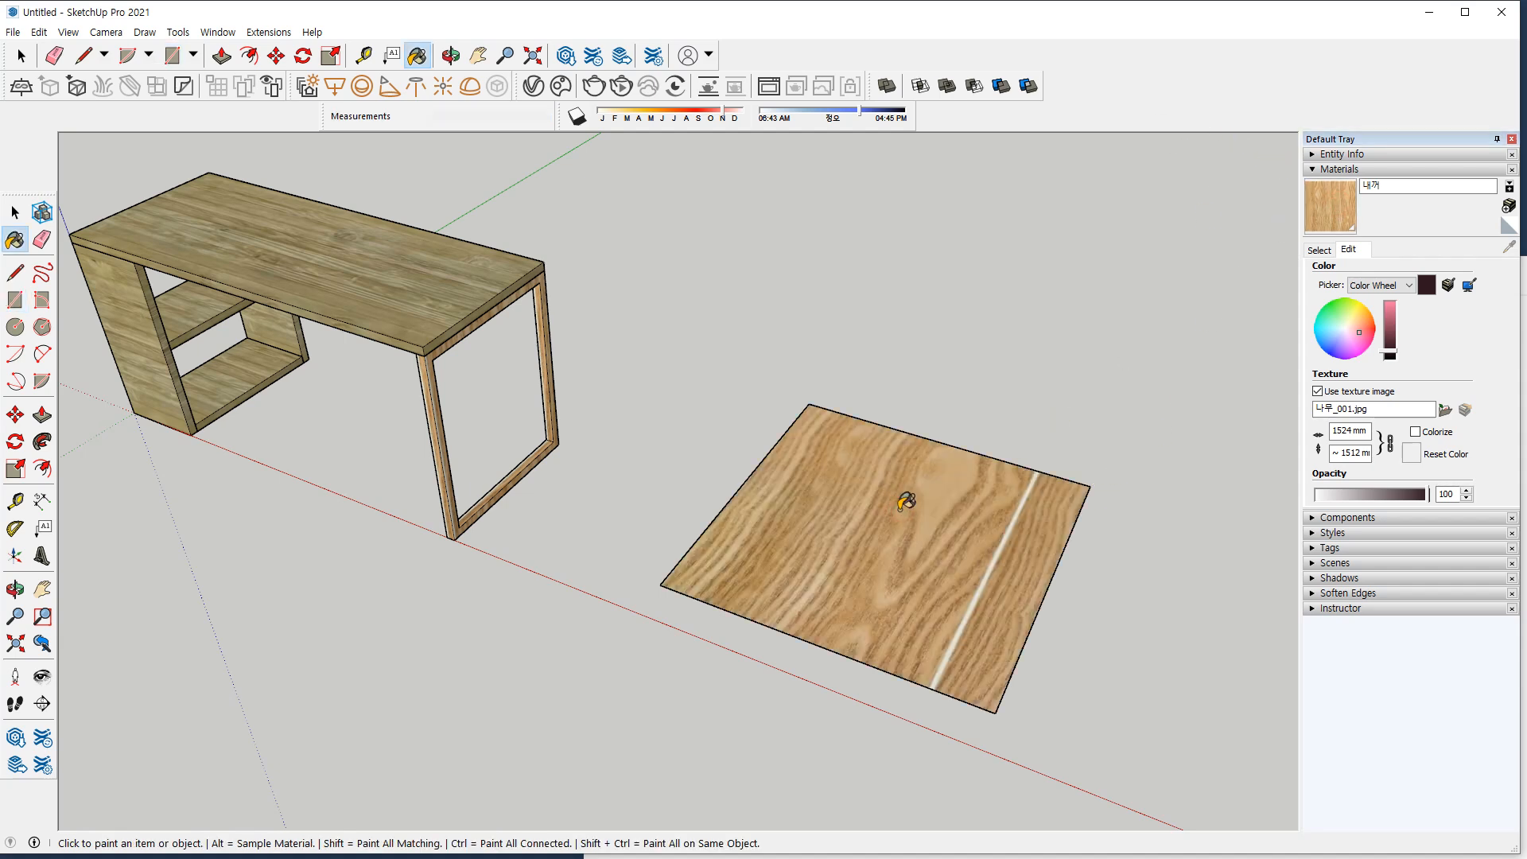
pyautogui.press('space')
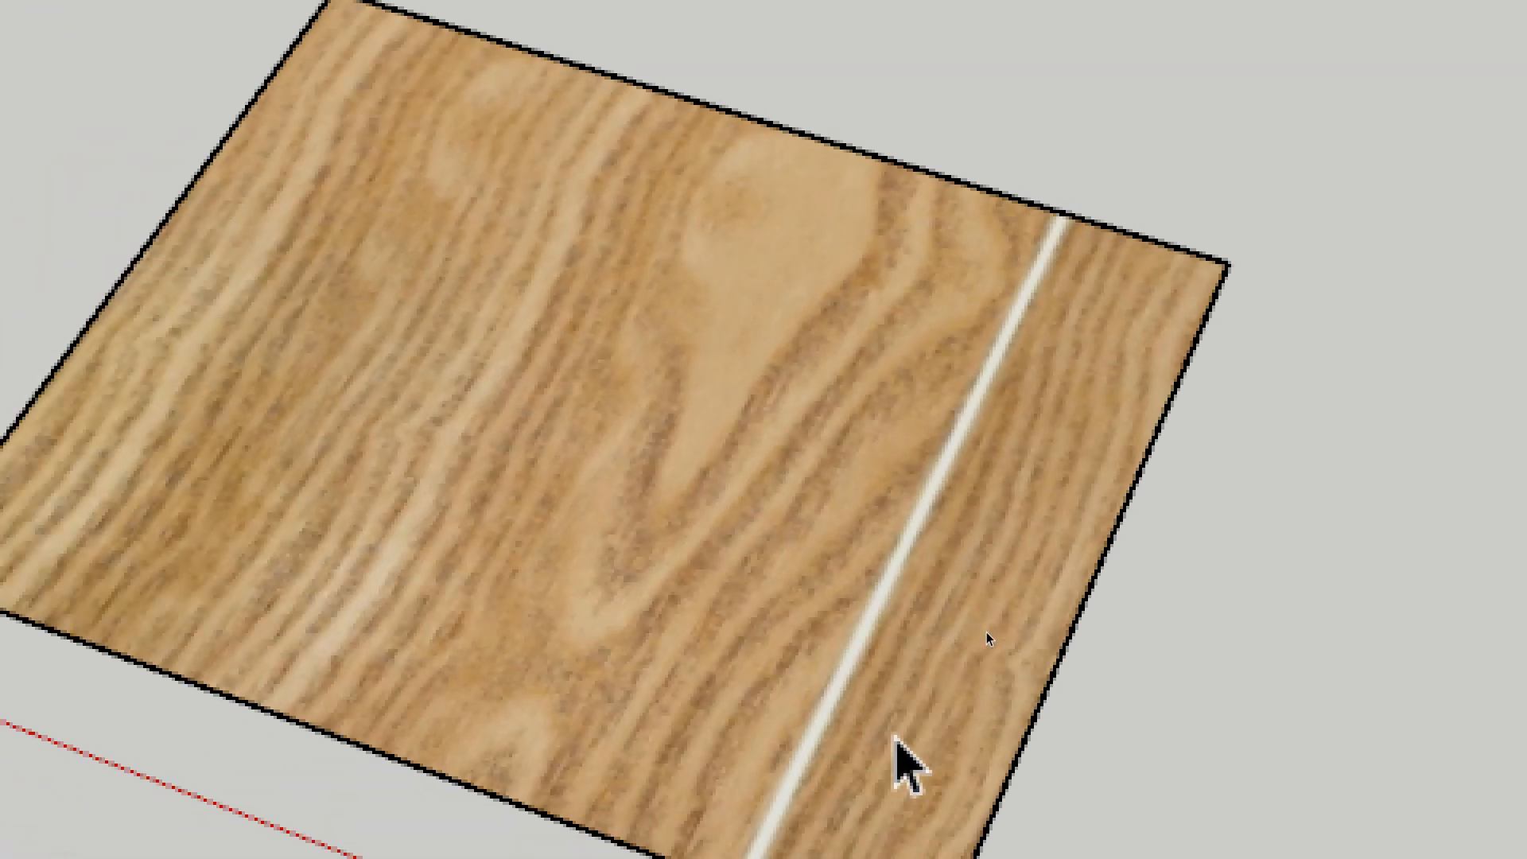
# Position the wood texture on the rectangle, moving and scaling it so the red and green pins meet the ends of its near edge.
pyautogui.rightClick(515, 256)
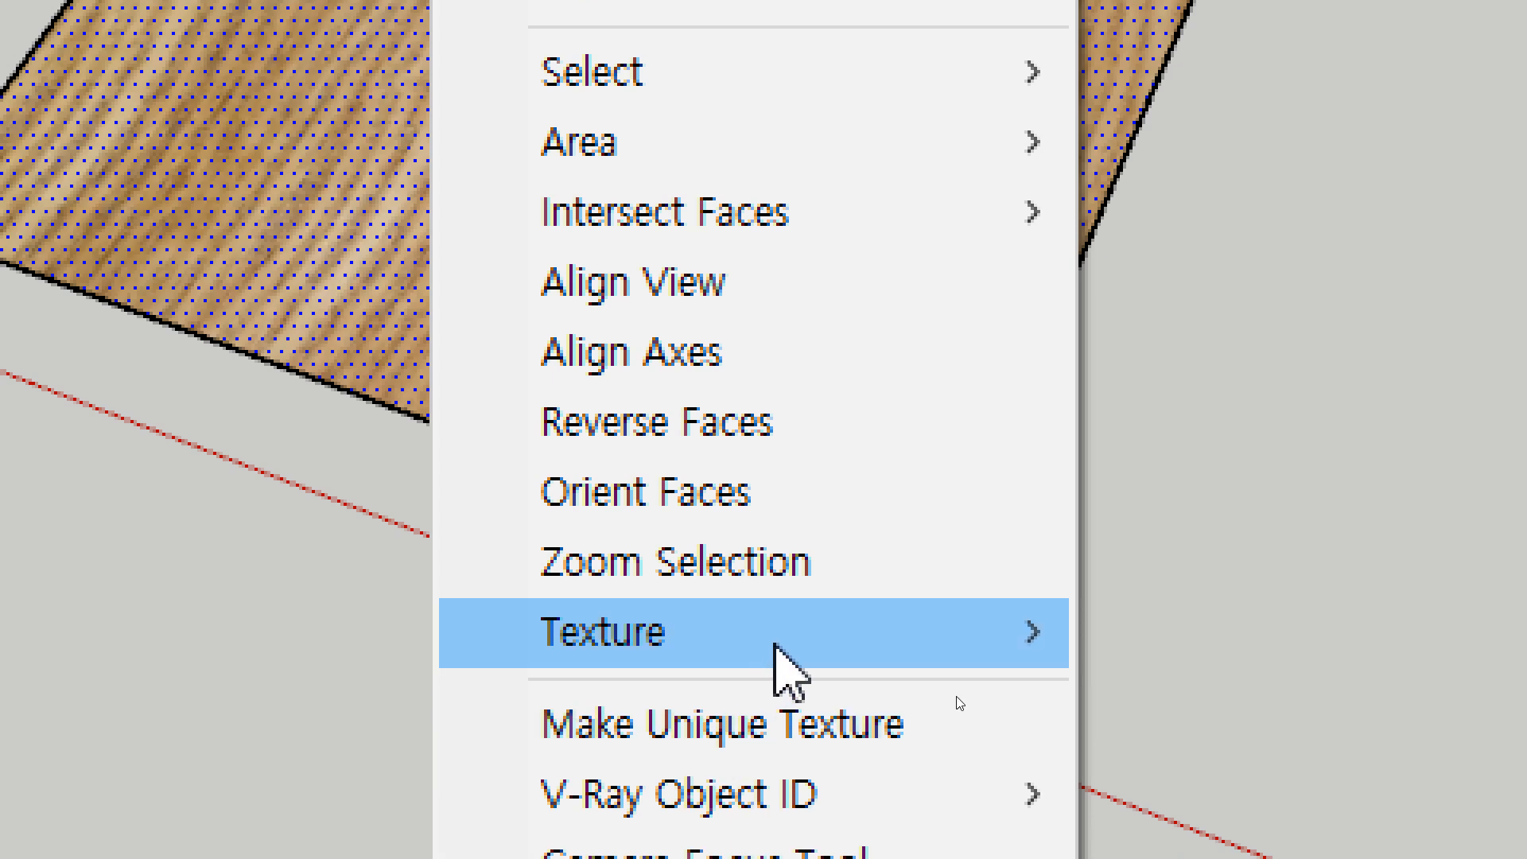
pyautogui.moveTo(776, 646)
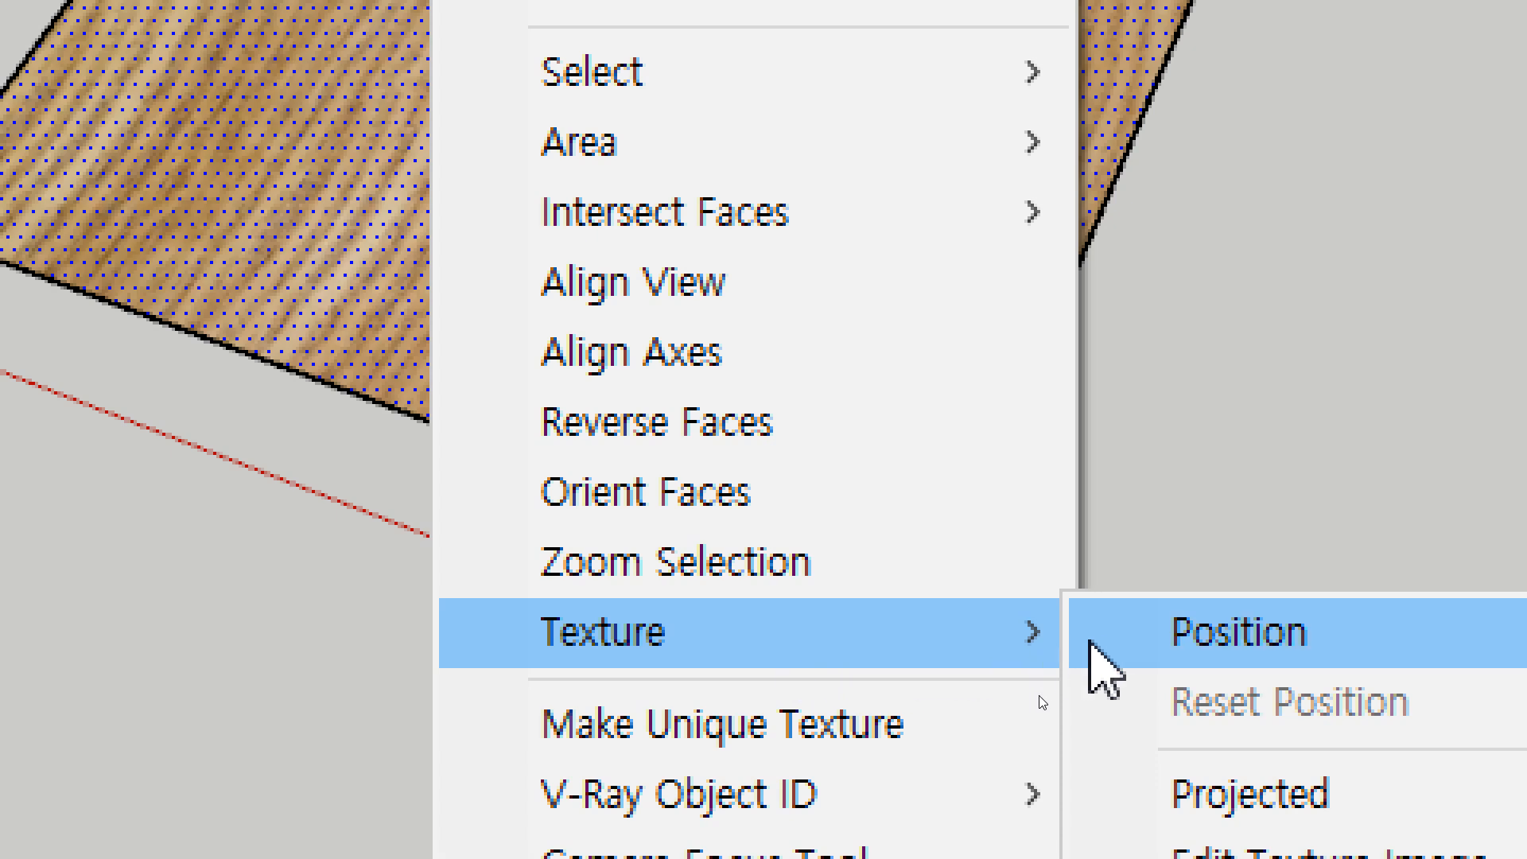
pyautogui.click(1113, 646)
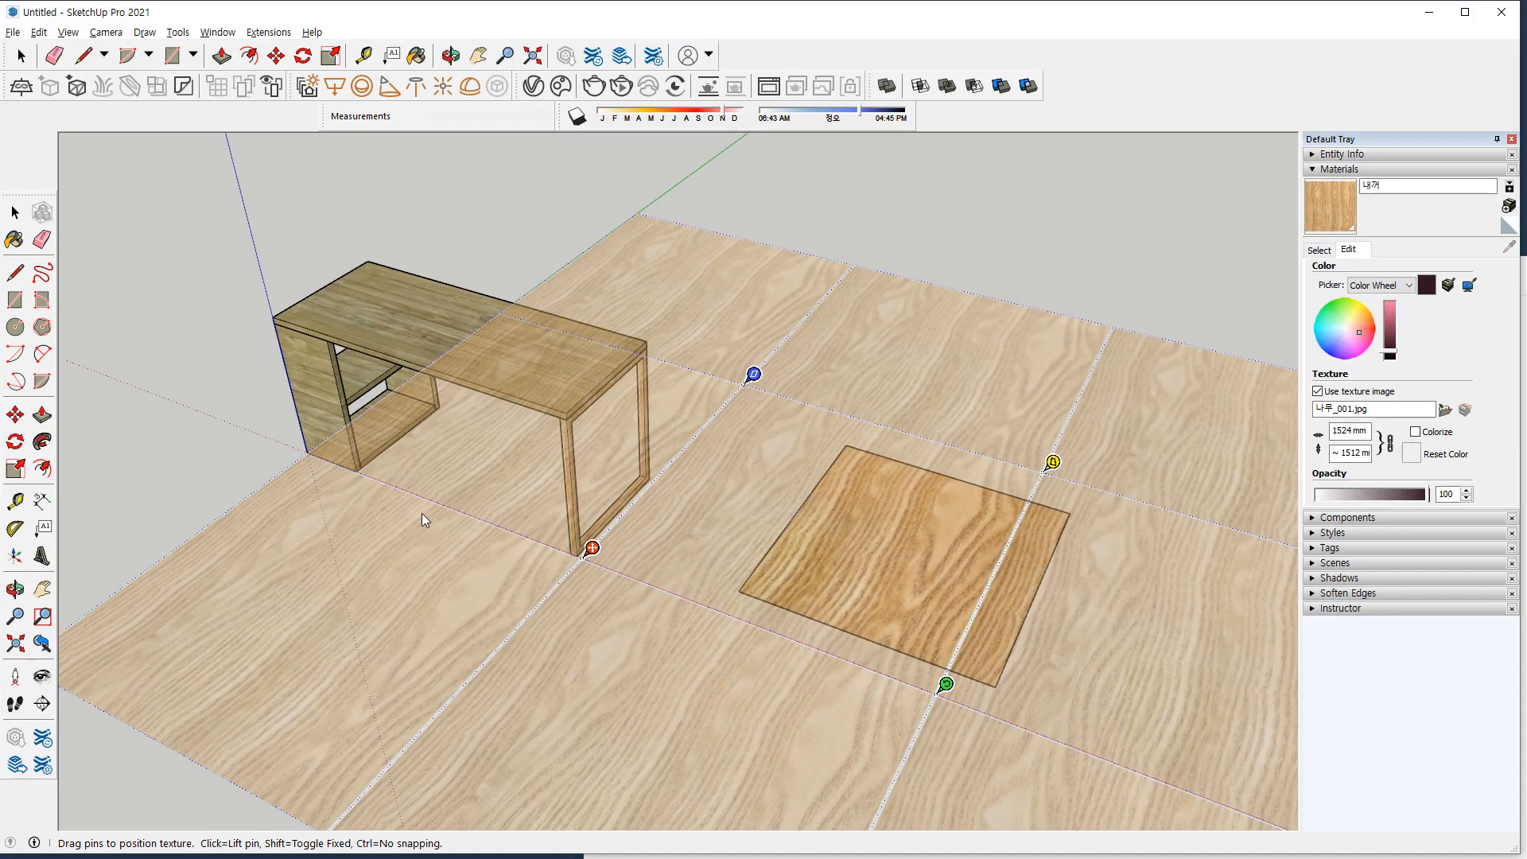
pyautogui.moveTo(593, 547); pyautogui.dragTo(766, 544)
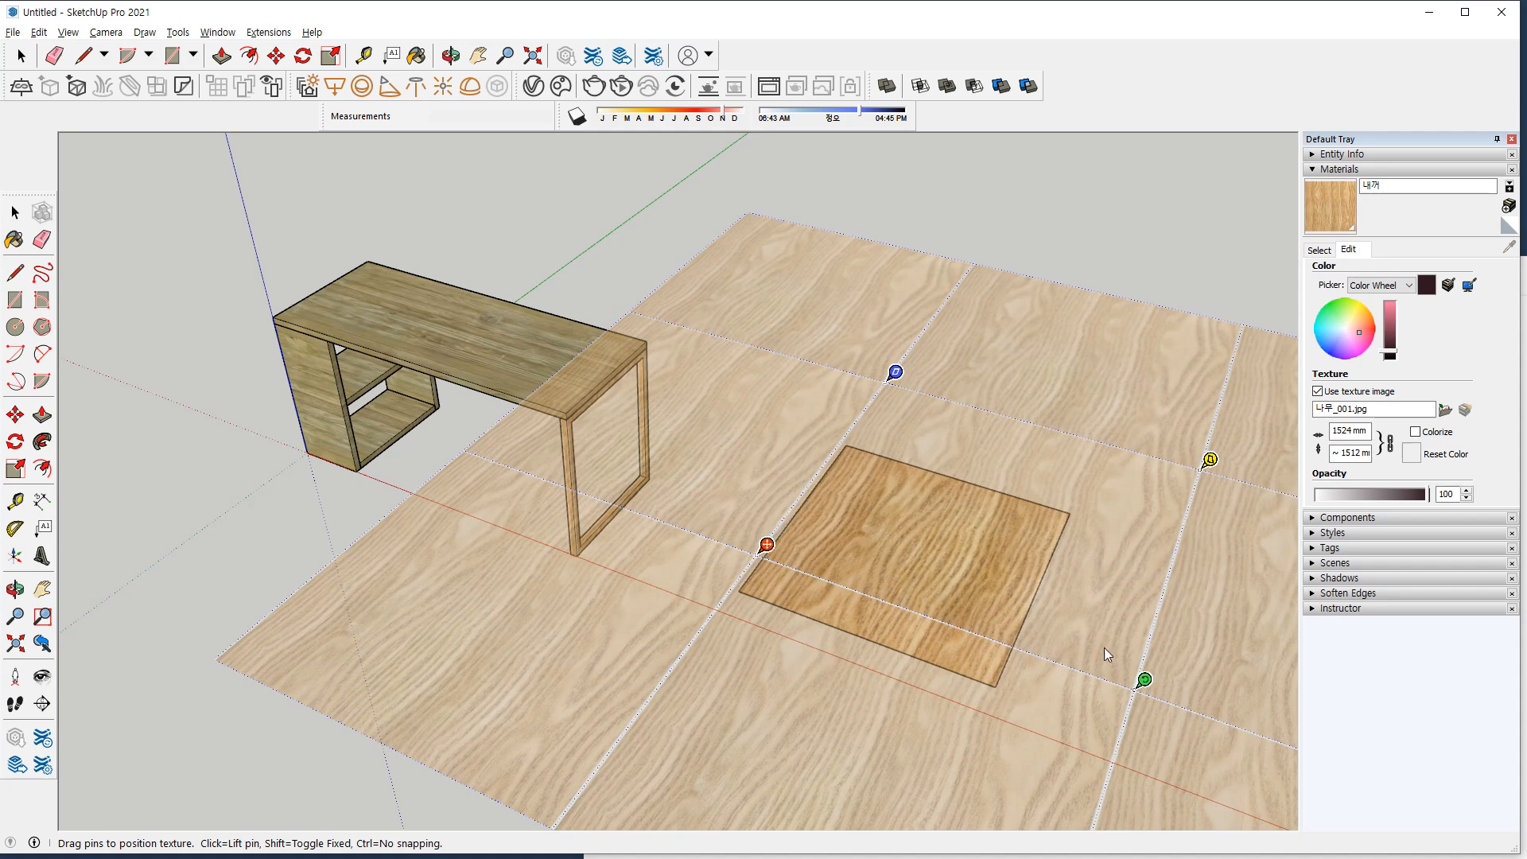
pyautogui.moveTo(1143, 678); pyautogui.dragTo(935, 605)
pyautogui.moveTo(761, 545); pyautogui.dragTo(742, 585)
pyautogui.moveTo(923, 646); pyautogui.dragTo(1007, 677)
pyautogui.scroll(3, 1008, 663)
pyautogui.scroll(4, 1008, 662)
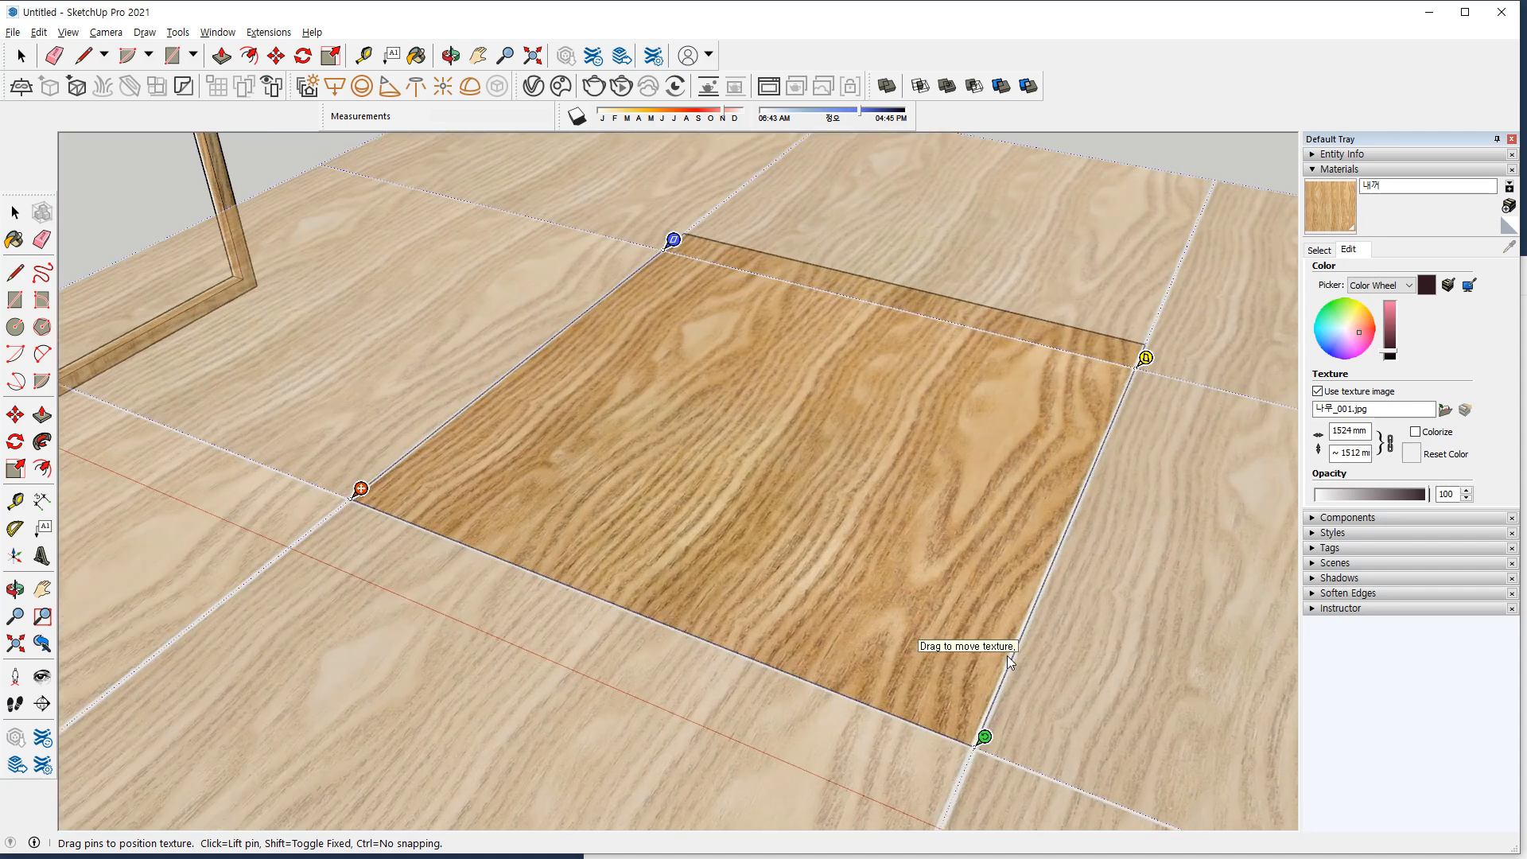
pyautogui.scroll(-1, 1029, 784)
pyautogui.moveTo(267, 538)
pyautogui.mouseDown()
pyautogui.moveTo(229, 510)
pyautogui.moveTo(318, 463)
pyautogui.moveTo(289, 544)
pyautogui.mouseUp()
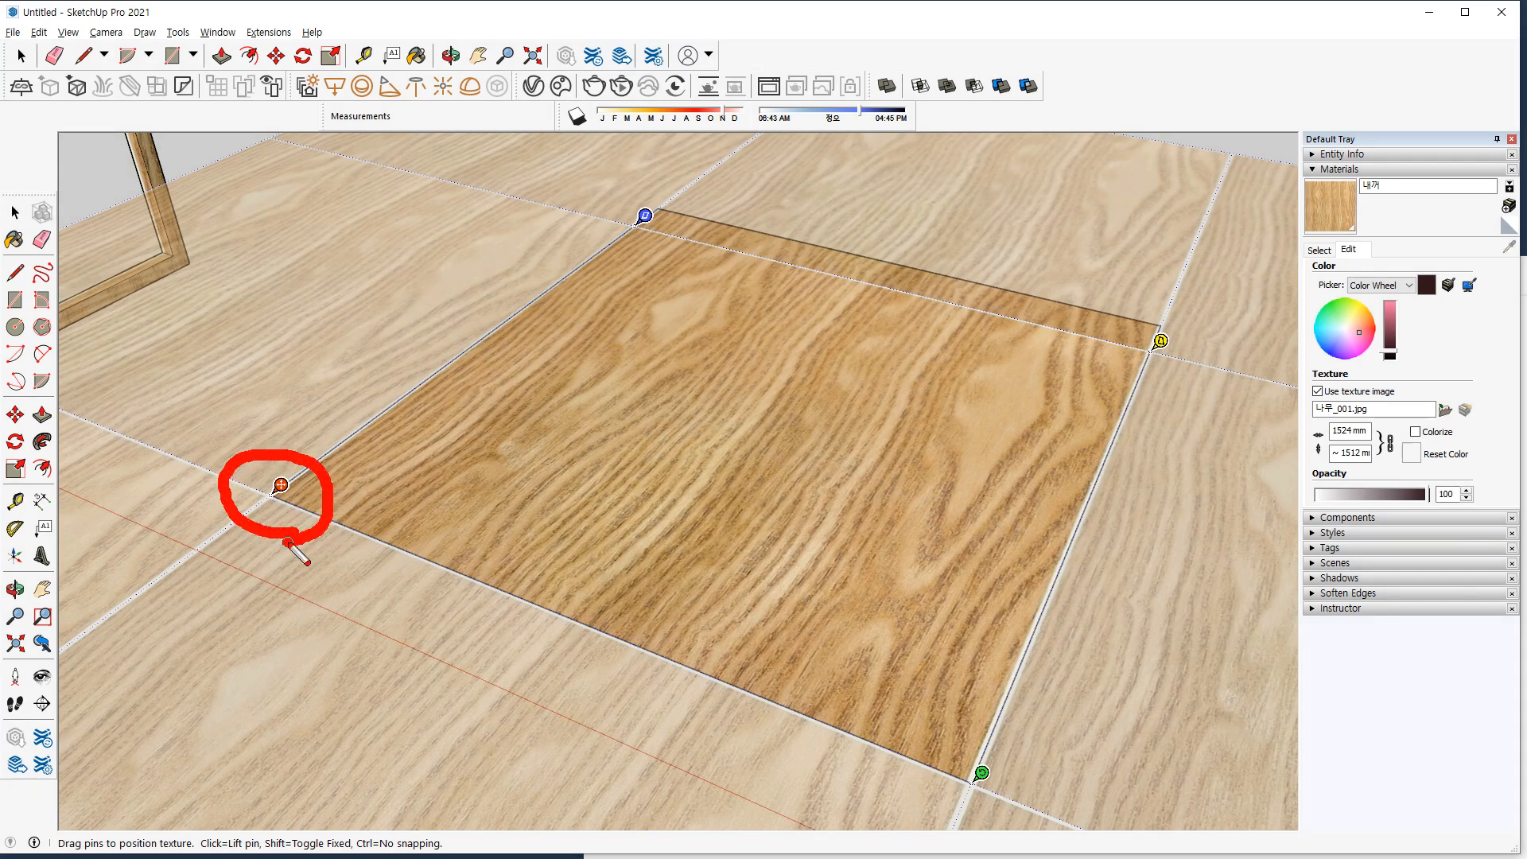
pyautogui.press('Escape')
pyautogui.moveTo(279, 487)
pyautogui.mouseDown()
pyautogui.moveTo(409, 470)
pyautogui.moveTo(374, 355)
pyautogui.moveTo(211, 402)
pyautogui.moveTo(280, 539)
pyautogui.moveTo(502, 438)
pyautogui.moveTo(352, 376)
pyautogui.moveTo(281, 485)
pyautogui.moveTo(678, 437)
pyautogui.moveTo(280, 485)
pyautogui.mouseUp()
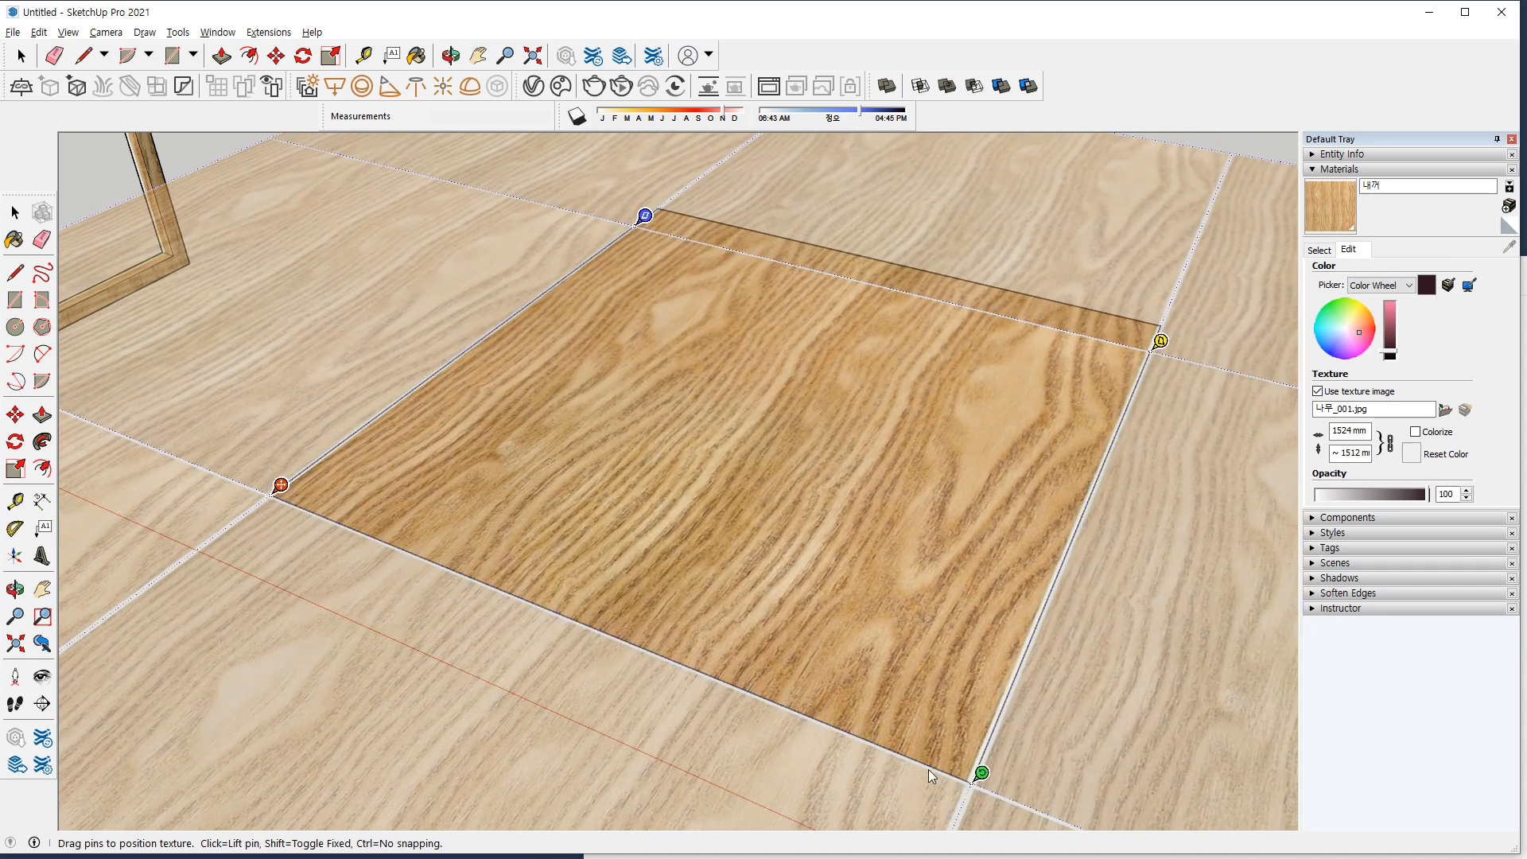
pyautogui.moveTo(981, 771)
pyautogui.mouseDown()
pyautogui.moveTo(992, 720)
pyautogui.moveTo(957, 527)
pyautogui.moveTo(897, 320)
pyautogui.moveTo(931, 427)
pyautogui.moveTo(761, 773)
pyautogui.moveTo(392, 777)
pyautogui.moveTo(600, 787)
pyautogui.moveTo(866, 689)
pyautogui.moveTo(872, 455)
pyautogui.moveTo(906, 709)
pyautogui.moveTo(890, 750)
pyautogui.moveTo(888, 736)
pyautogui.moveTo(458, 556)
pyautogui.moveTo(705, 673)
pyautogui.moveTo(874, 713)
pyautogui.moveTo(982, 772)
pyautogui.mouseUp()
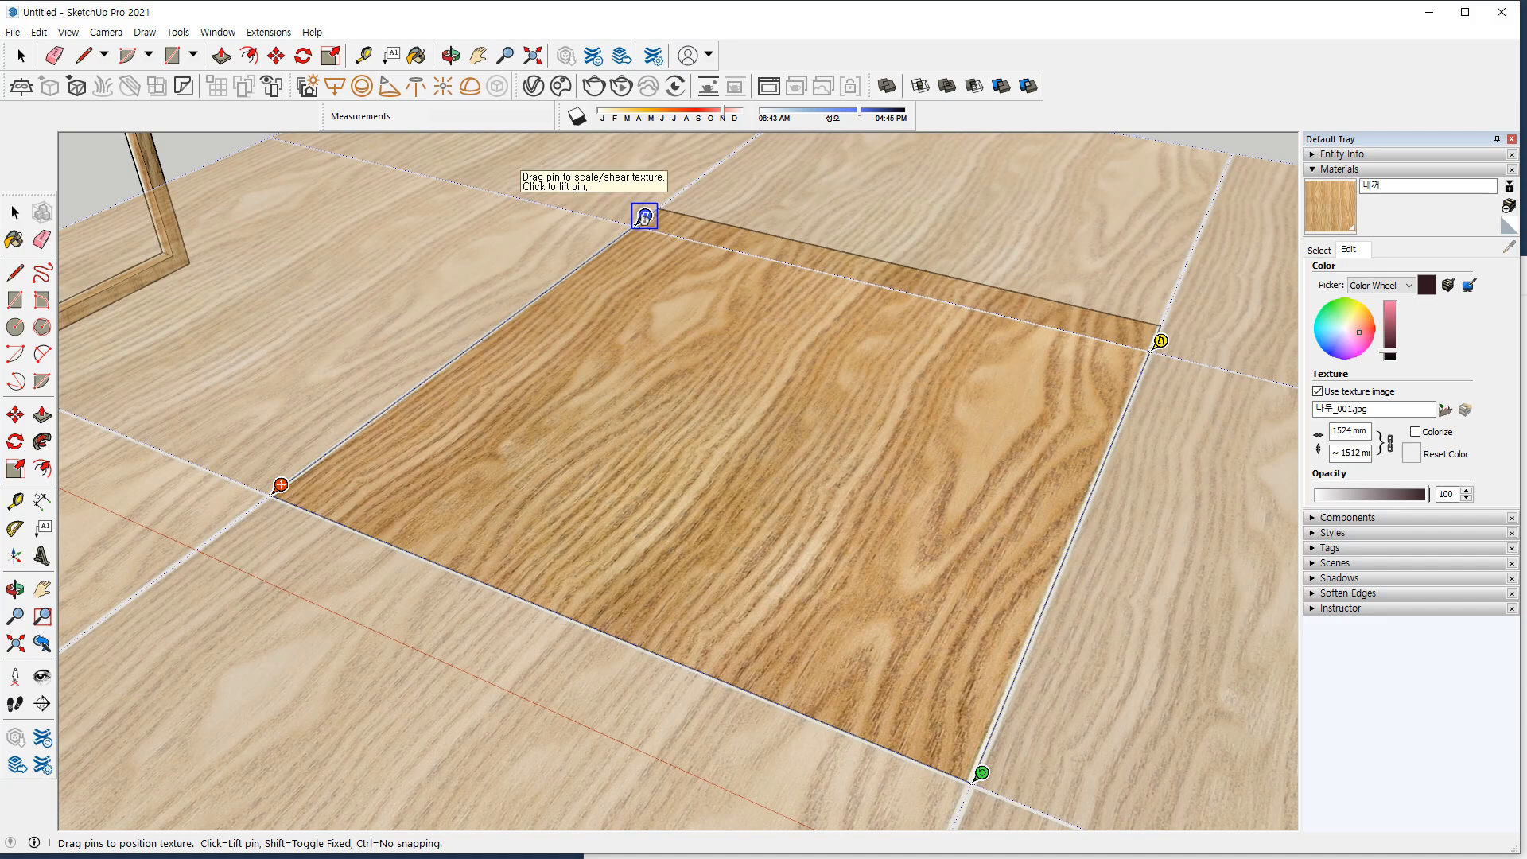
pyautogui.moveTo(645, 217)
pyautogui.mouseDown()
pyautogui.moveTo(726, 307)
pyautogui.moveTo(794, 332)
pyautogui.moveTo(665, 218)
pyautogui.moveTo(641, 215)
pyautogui.mouseUp()
pyautogui.moveTo(1160, 340)
pyautogui.mouseDown()
pyautogui.moveTo(901, 359)
pyautogui.moveTo(1163, 341)
pyautogui.mouseUp()
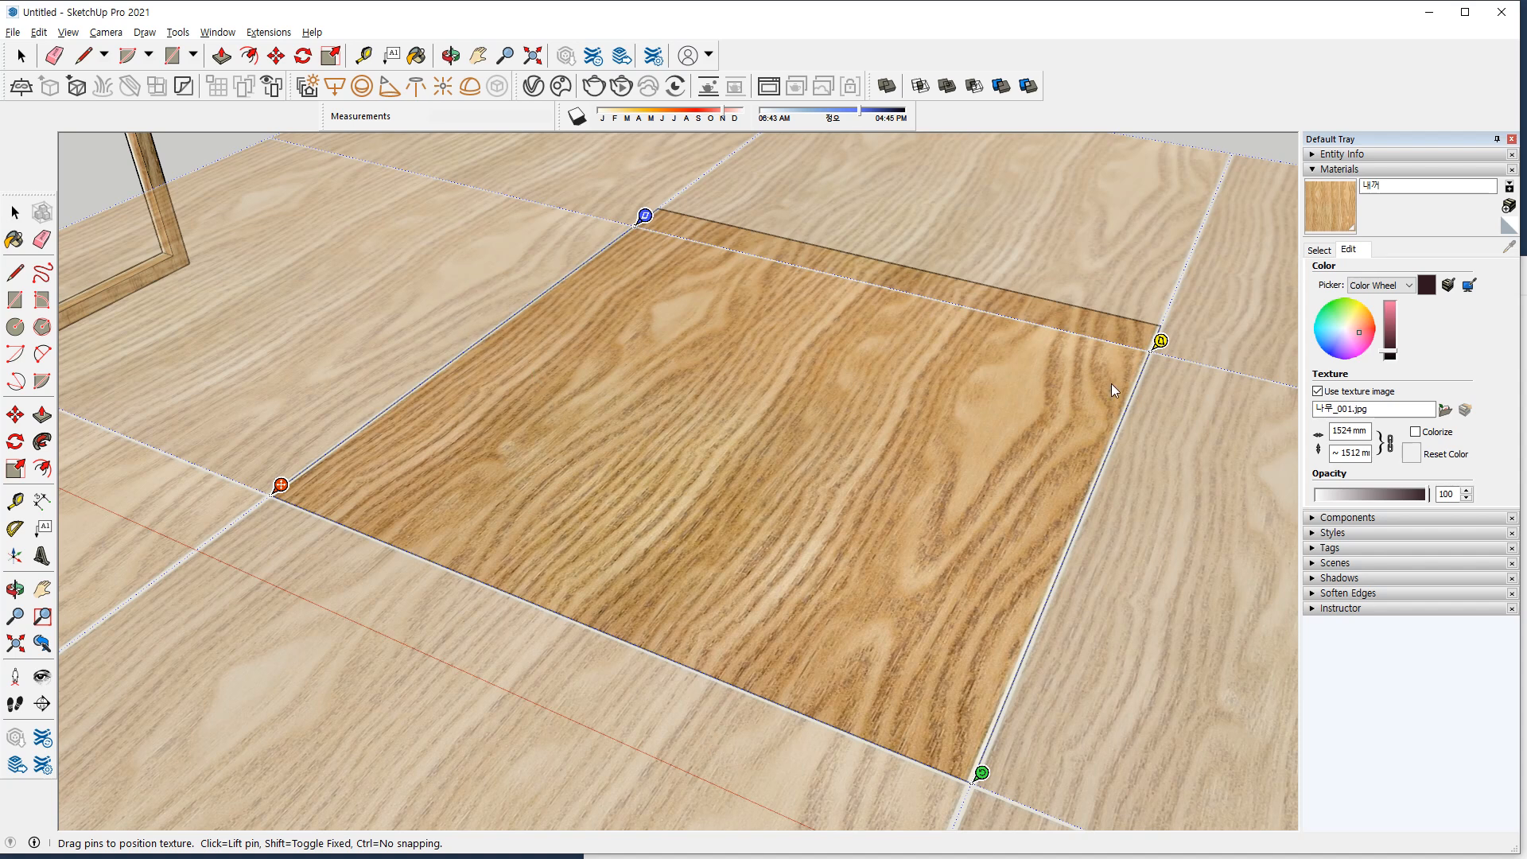
pyautogui.hotkey('ctrl', '2')
pyautogui.moveTo(1173, 312)
pyautogui.mouseDown()
pyautogui.moveTo(1129, 374)
pyautogui.moveTo(1165, 419)
pyautogui.mouseUp()
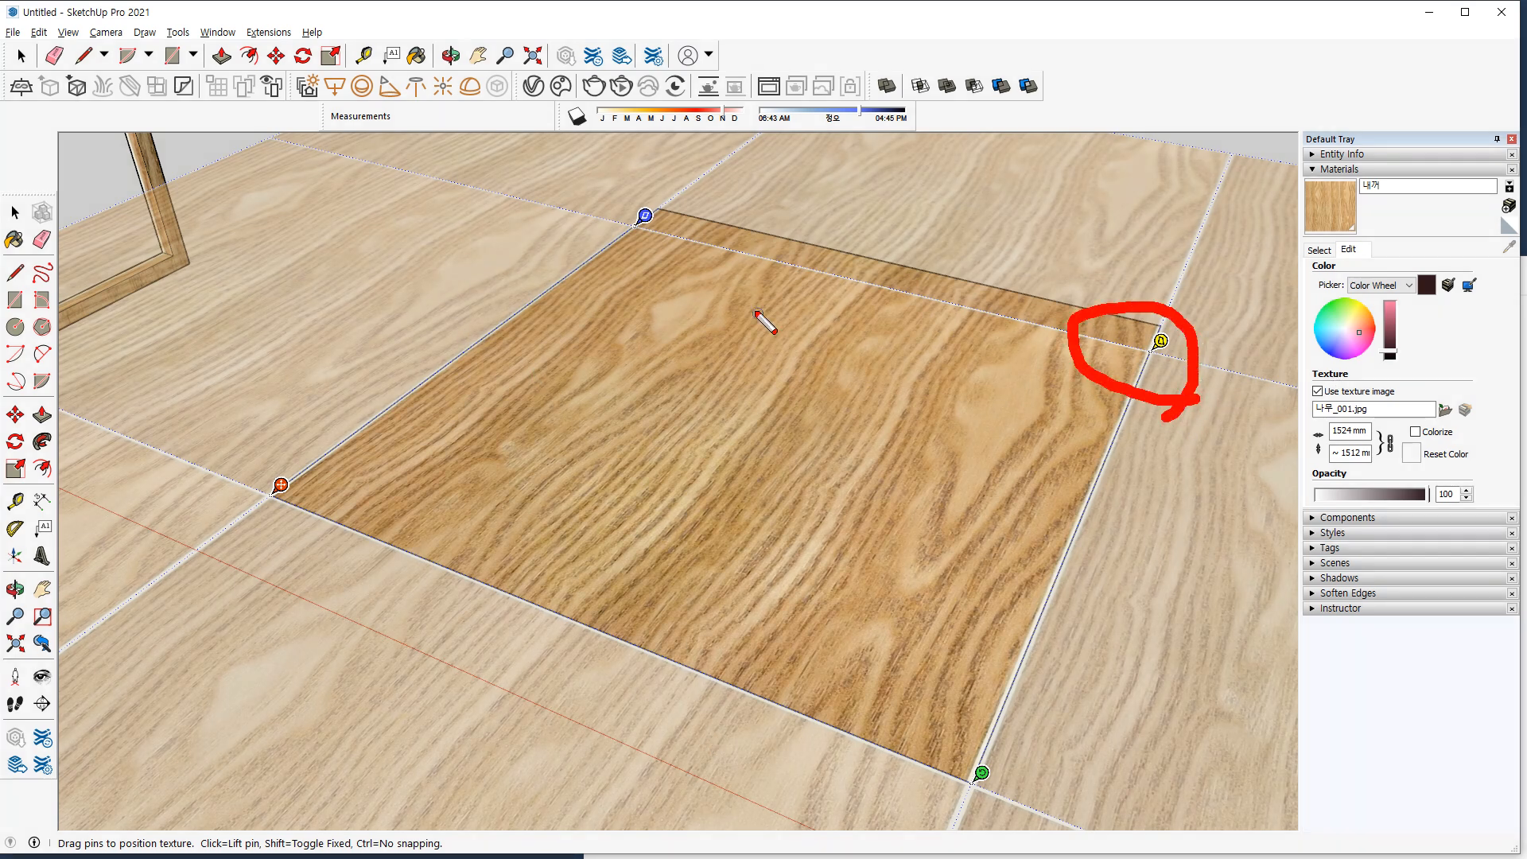
pyautogui.moveTo(665, 255); pyautogui.dragTo(677, 253)
pyautogui.moveTo(848, 256)
pyautogui.mouseDown()
pyautogui.moveTo(787, 276)
pyautogui.moveTo(844, 289)
pyautogui.mouseUp()
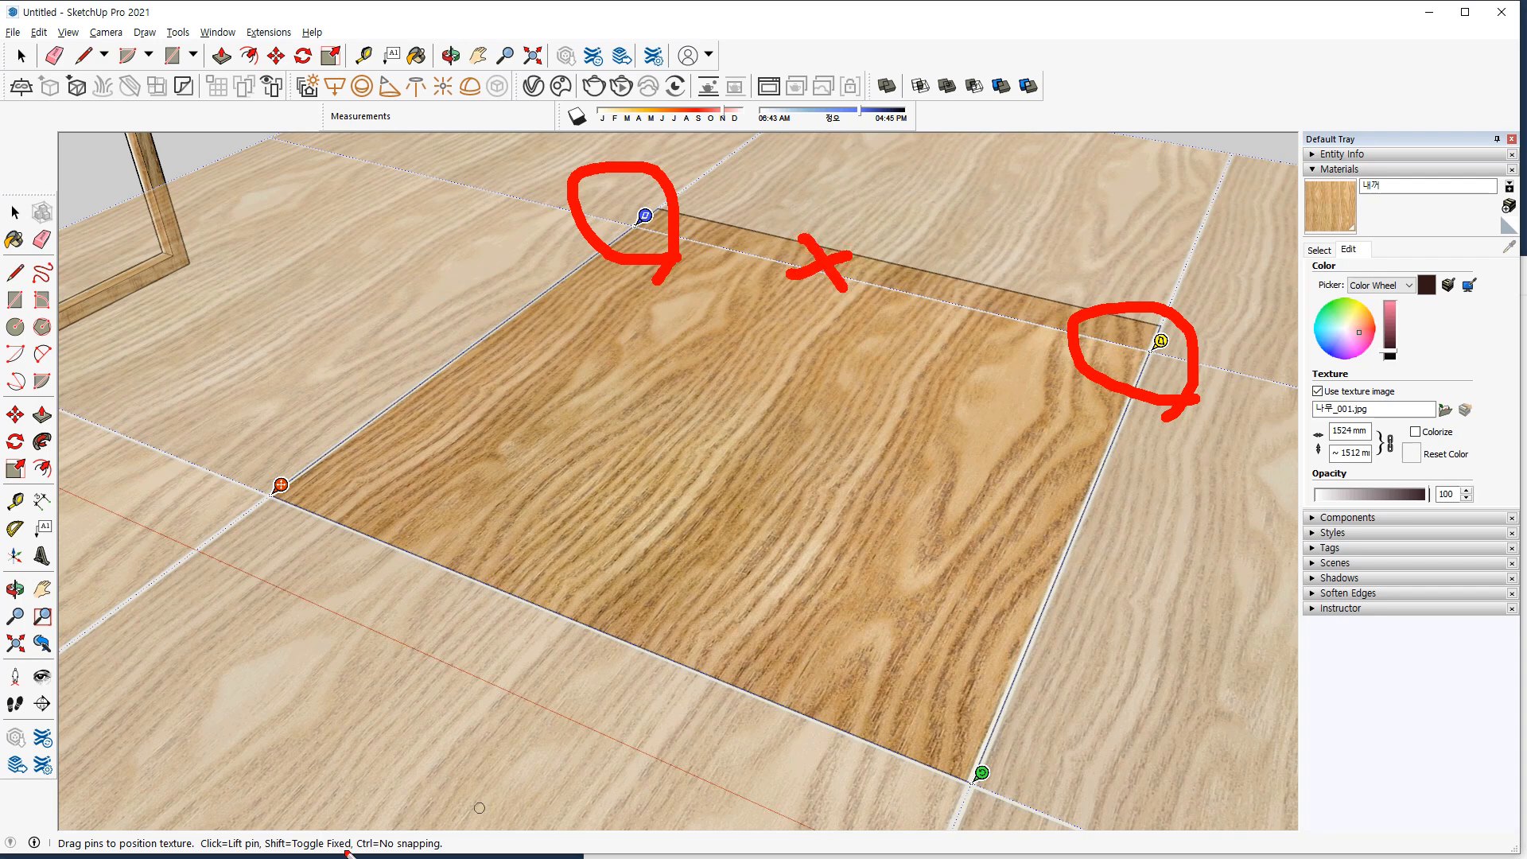
pyautogui.moveTo(290, 527)
pyautogui.mouseDown()
pyautogui.moveTo(276, 448)
pyautogui.moveTo(253, 538)
pyautogui.mouseUp()
pyautogui.moveTo(990, 816)
pyautogui.mouseDown()
pyautogui.moveTo(915, 792)
pyautogui.moveTo(1016, 765)
pyautogui.moveTo(998, 827)
pyautogui.moveTo(960, 824)
pyautogui.mouseUp()
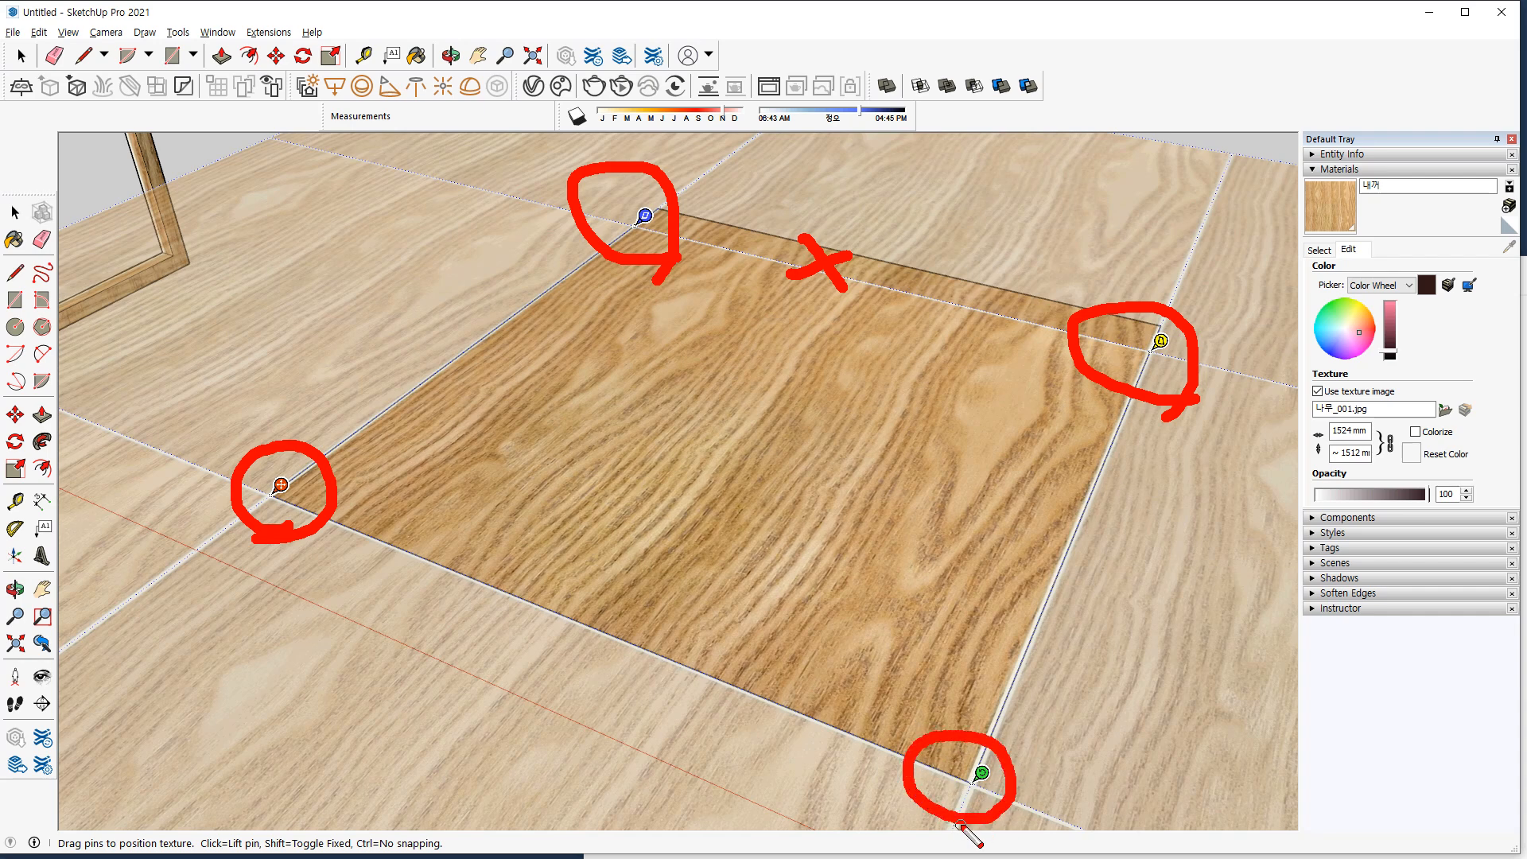
pyautogui.press('Escape')
# Try shrinking the rectangle's wood texture with the green pin, and restore its size by returning the pin to the rectangle's corner.
pyautogui.moveTo(981, 773)
pyautogui.mouseDown()
pyautogui.moveTo(855, 439)
pyautogui.moveTo(848, 368)
pyautogui.moveTo(869, 370)
pyautogui.moveTo(897, 387)
pyautogui.moveTo(828, 618)
pyautogui.moveTo(754, 685)
pyautogui.moveTo(573, 612)
pyautogui.mouseUp()
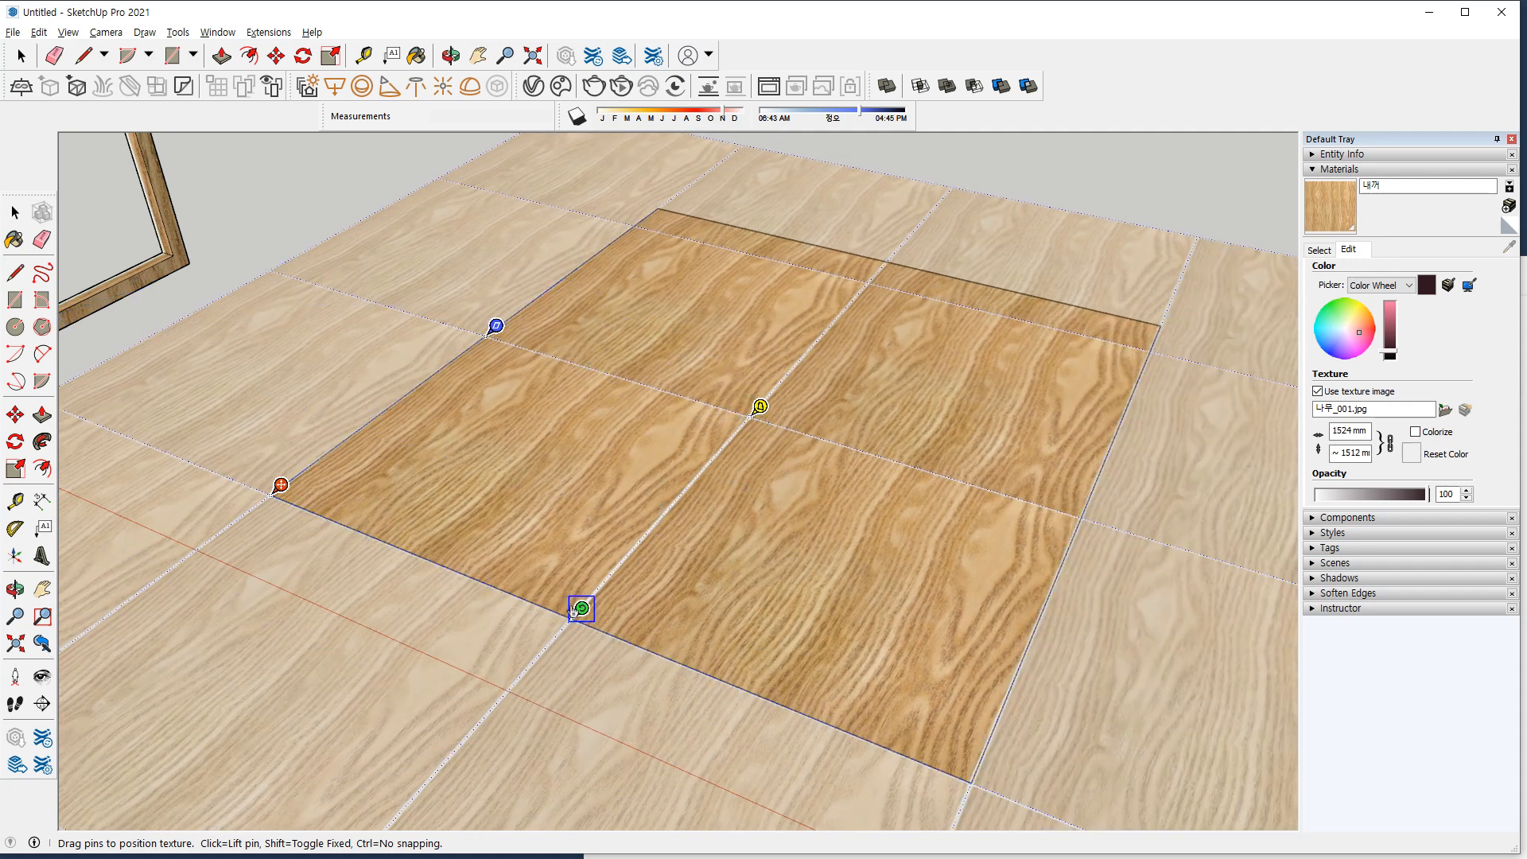
pyautogui.moveTo(572, 612); pyautogui.dragTo(981, 772)
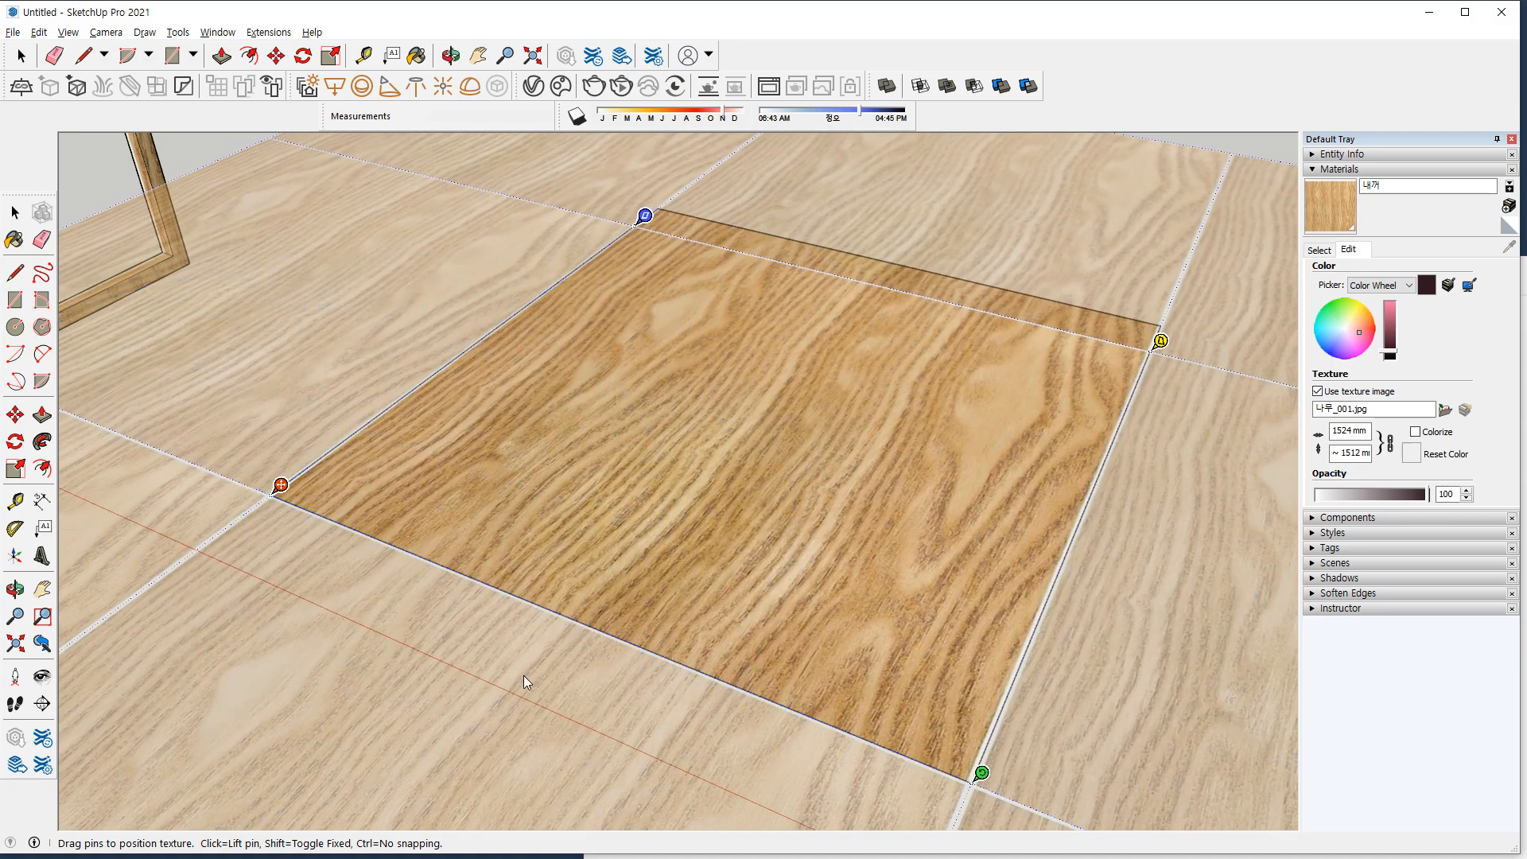
pyautogui.scroll(-5, 551, 372)
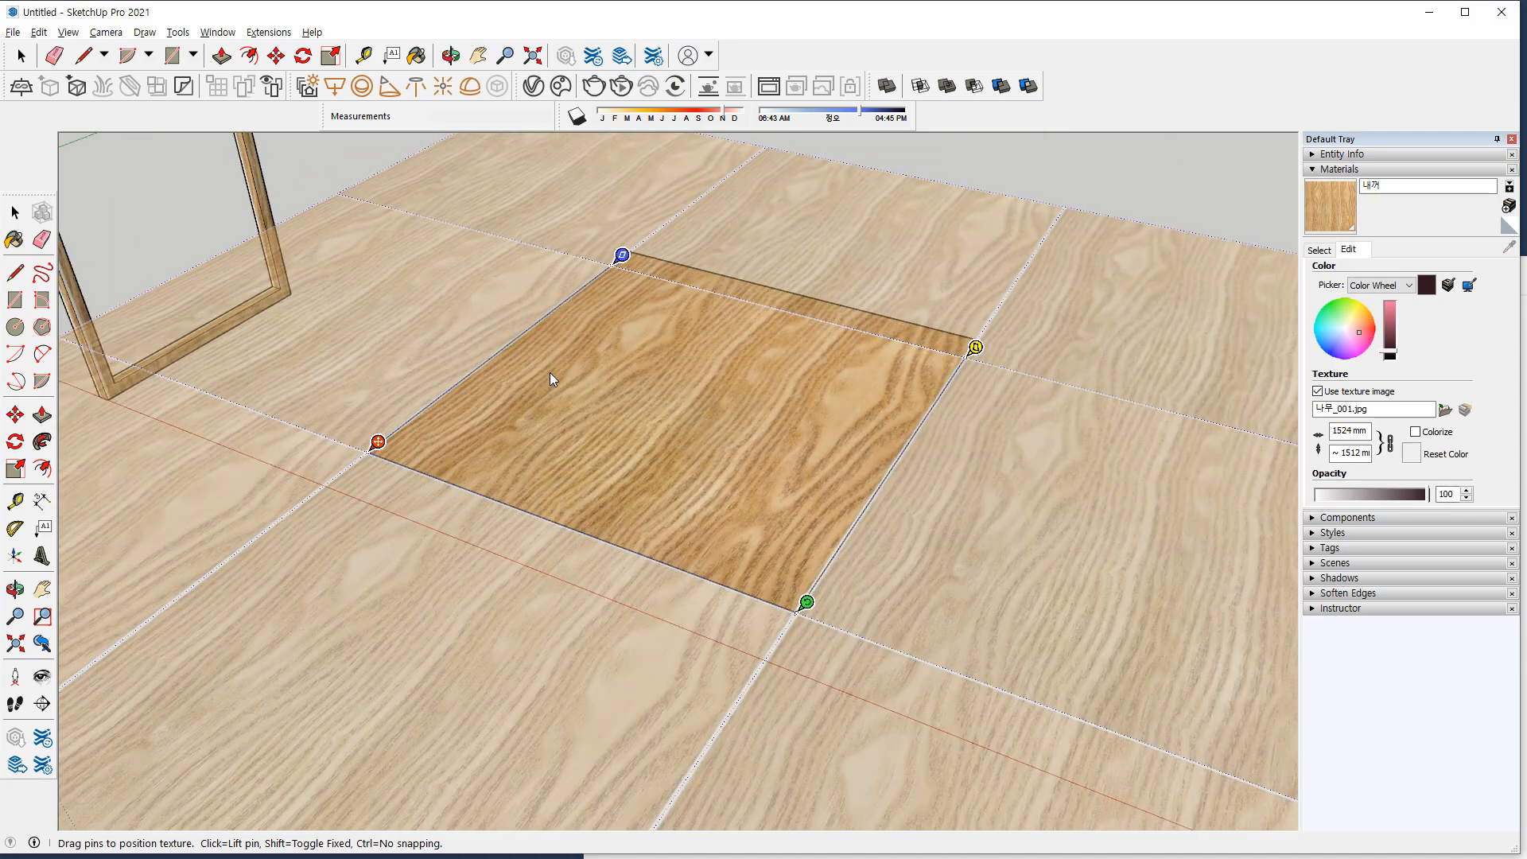
# Accept the texture position on the rectangle and clear the selection.
pyautogui.moveTo(797, 222); pyautogui.dragTo(1012, 294)
pyautogui.moveTo(1075, 199)
pyautogui.mouseDown()
pyautogui.moveTo(1046, 215)
pyautogui.moveTo(1065, 218)
pyautogui.mouseUp()
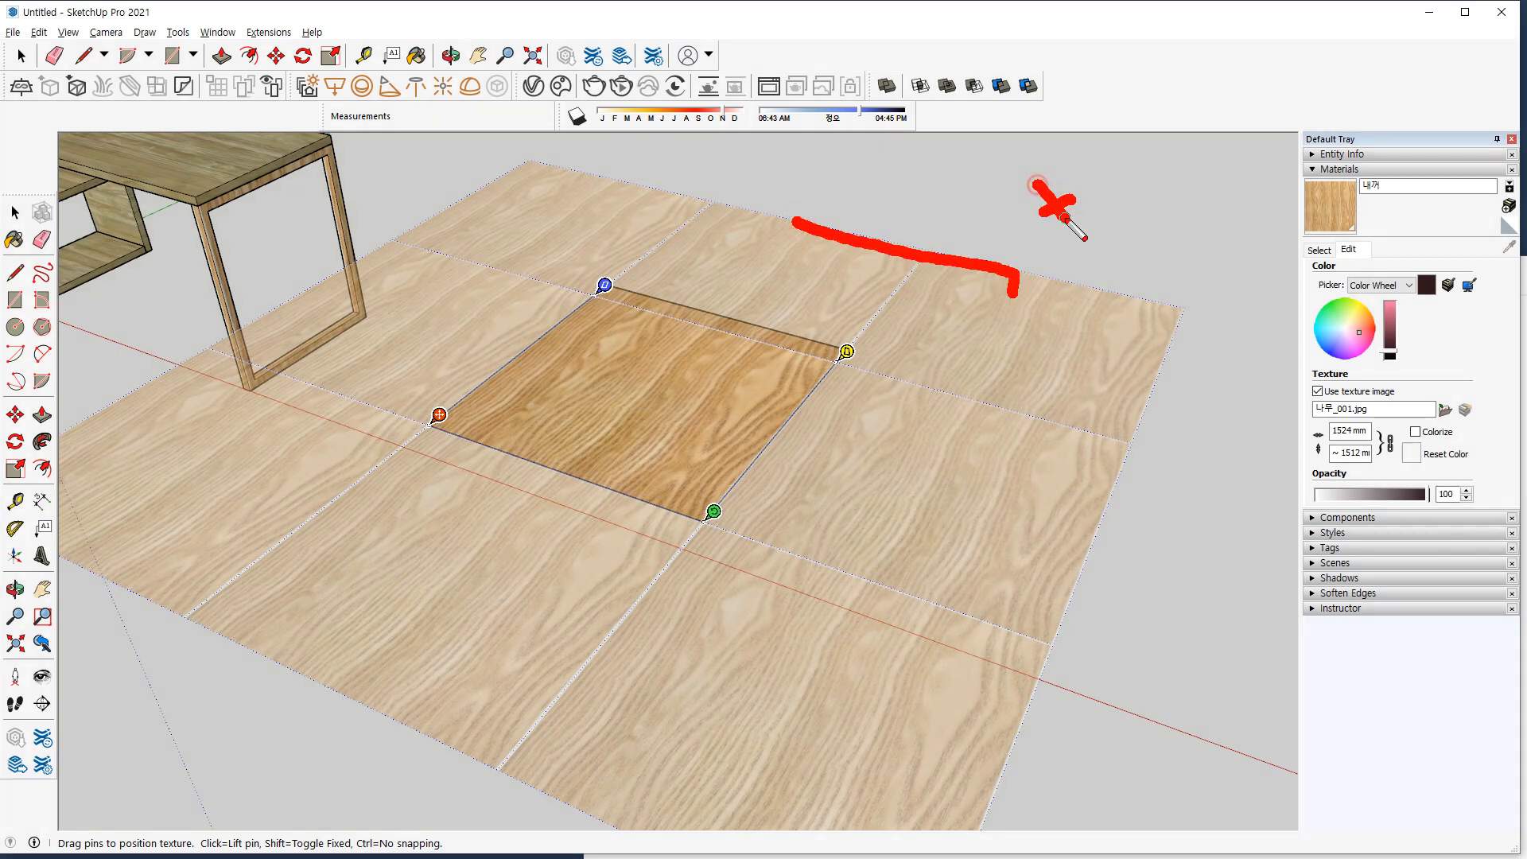
pyautogui.press('Escape')
pyautogui.click(1061, 192)
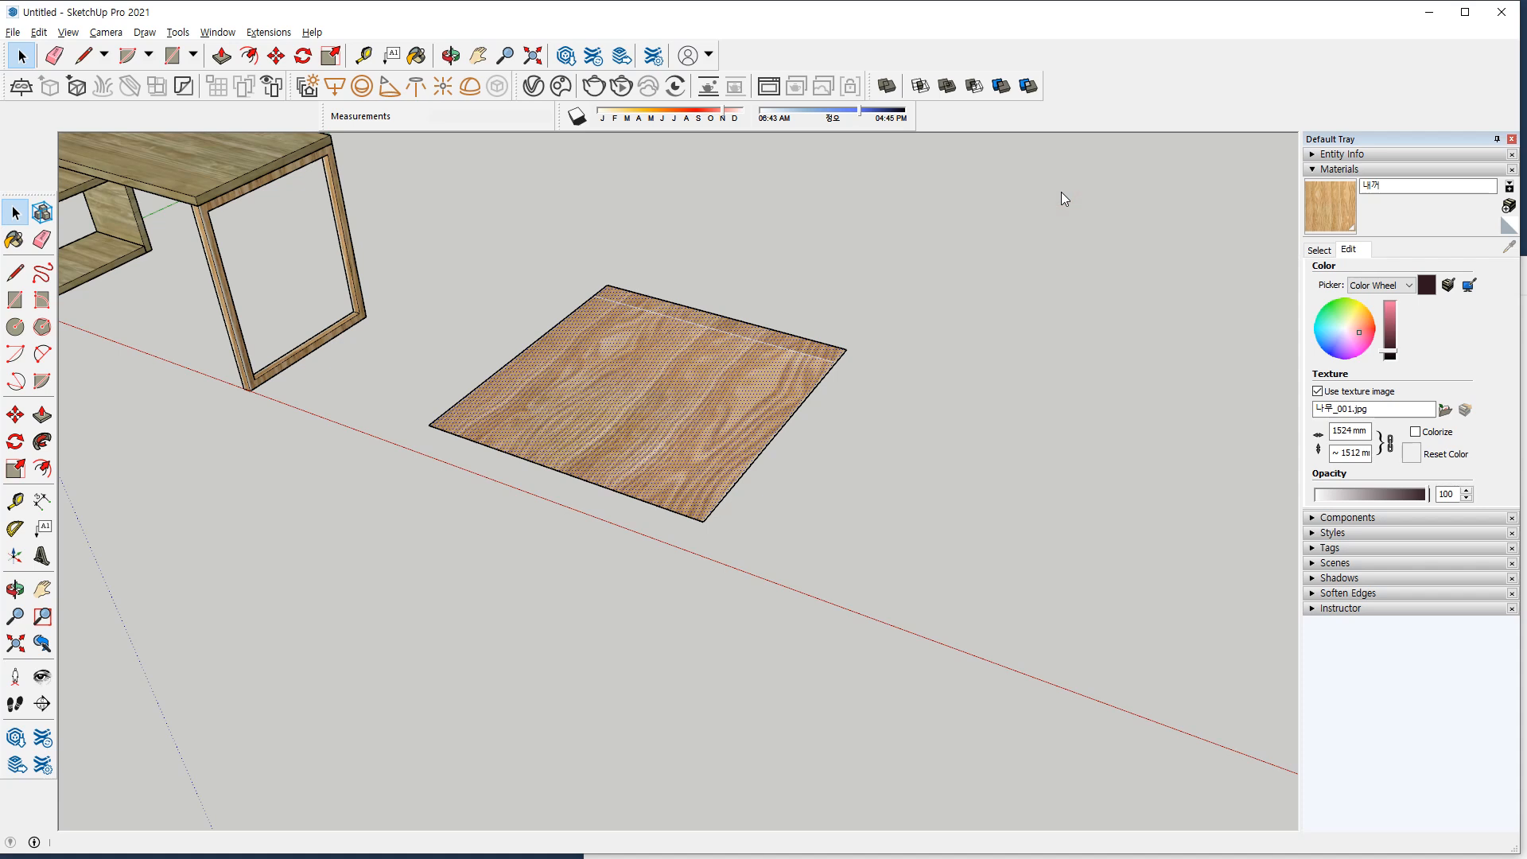
pyautogui.click(900, 490)
pyautogui.scroll(3, 700, 385)
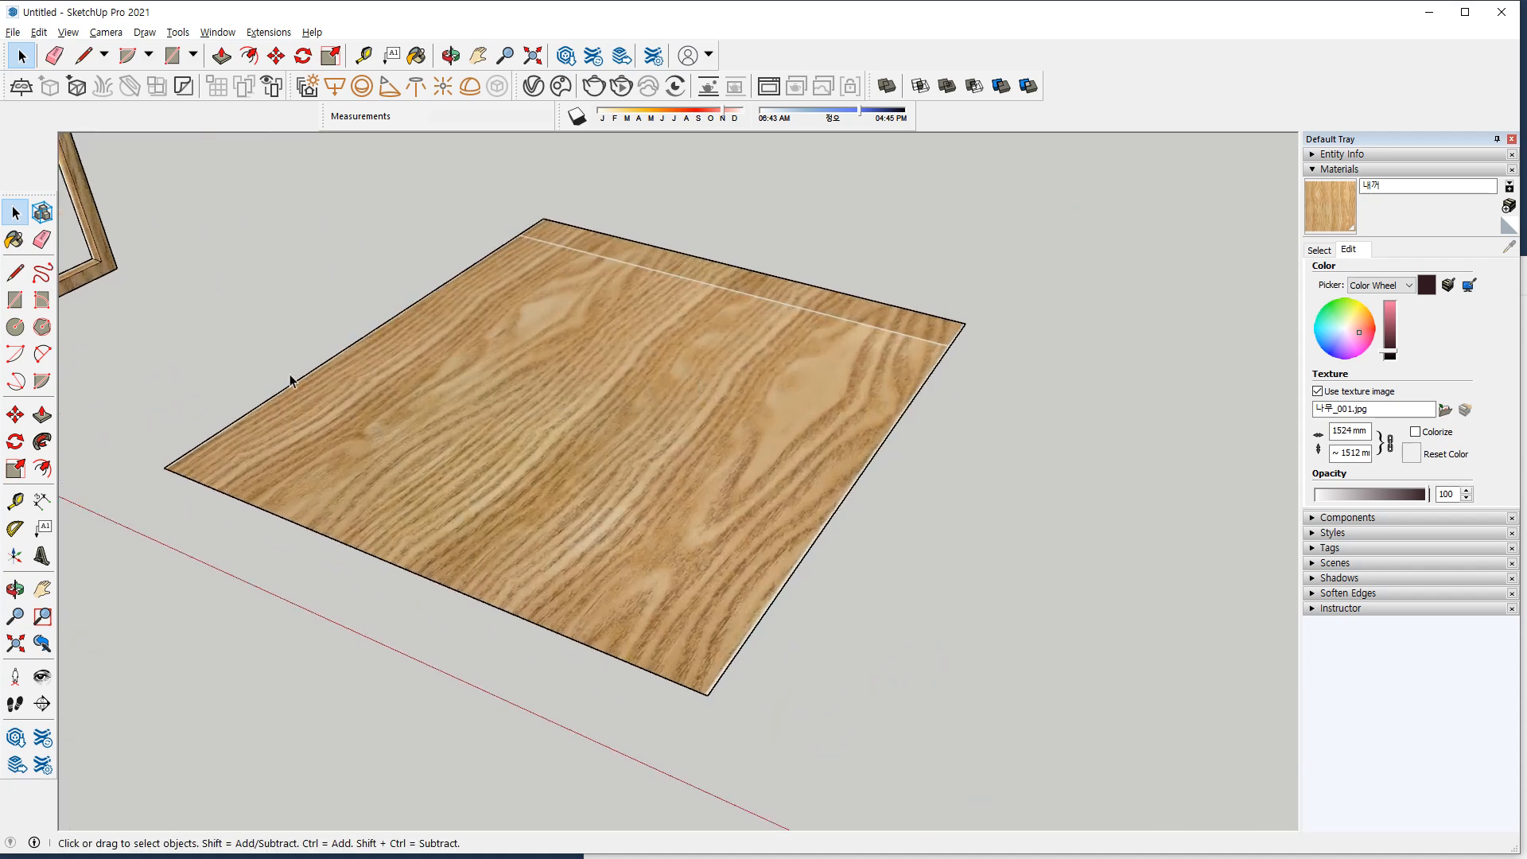
# Open the desk's tabletop group for editing.
pyautogui.moveTo(191, 324); pyautogui.dragTo(590, 416, button='middle')
pyautogui.click(540, 376)
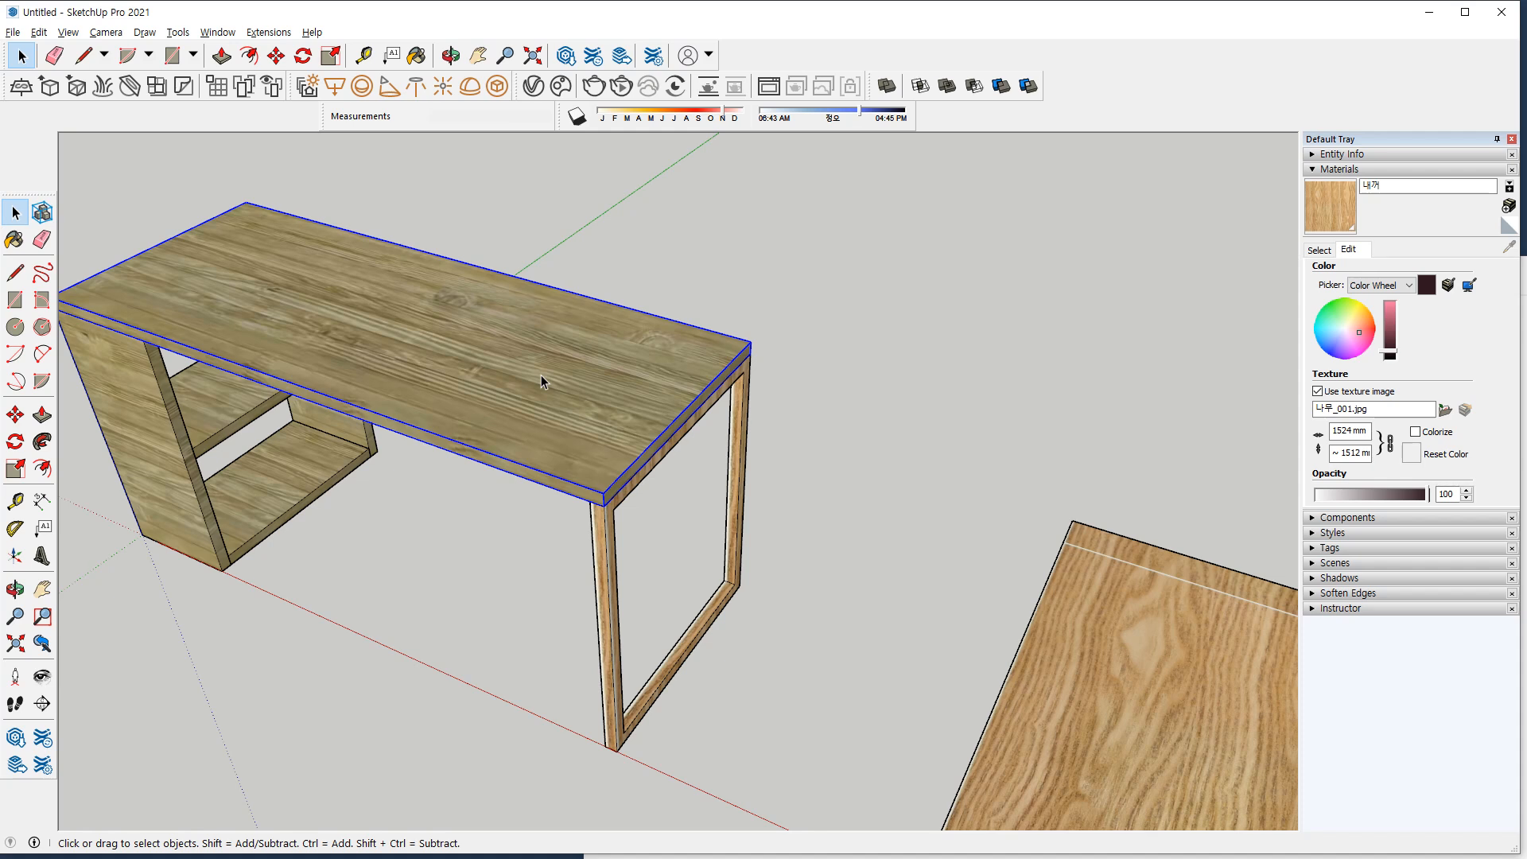
pyautogui.rightClick(488, 315)
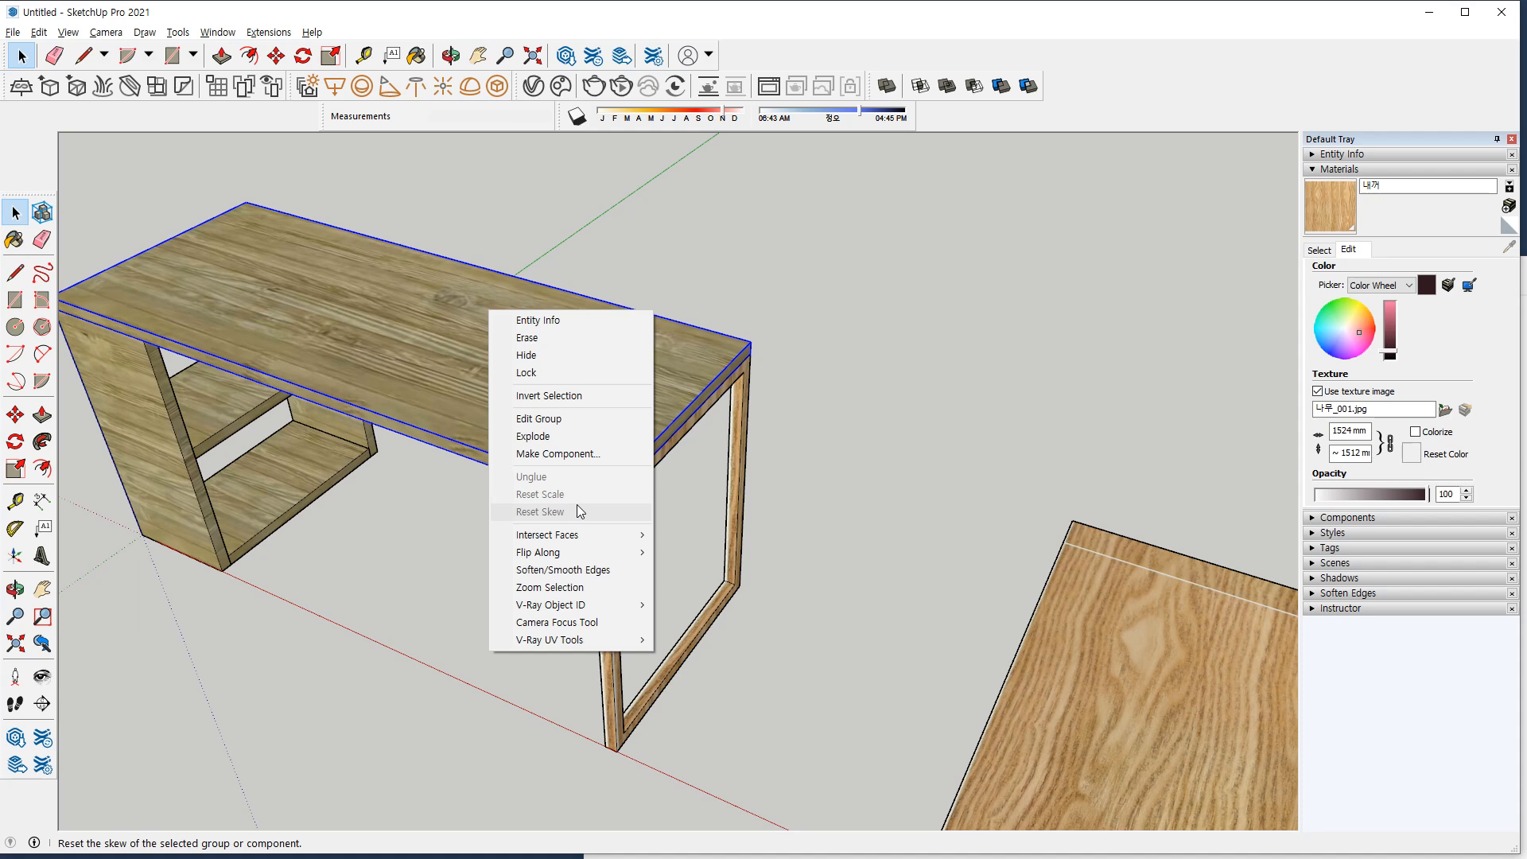
pyautogui.click(562, 417)
pyautogui.rightClick(387, 293)
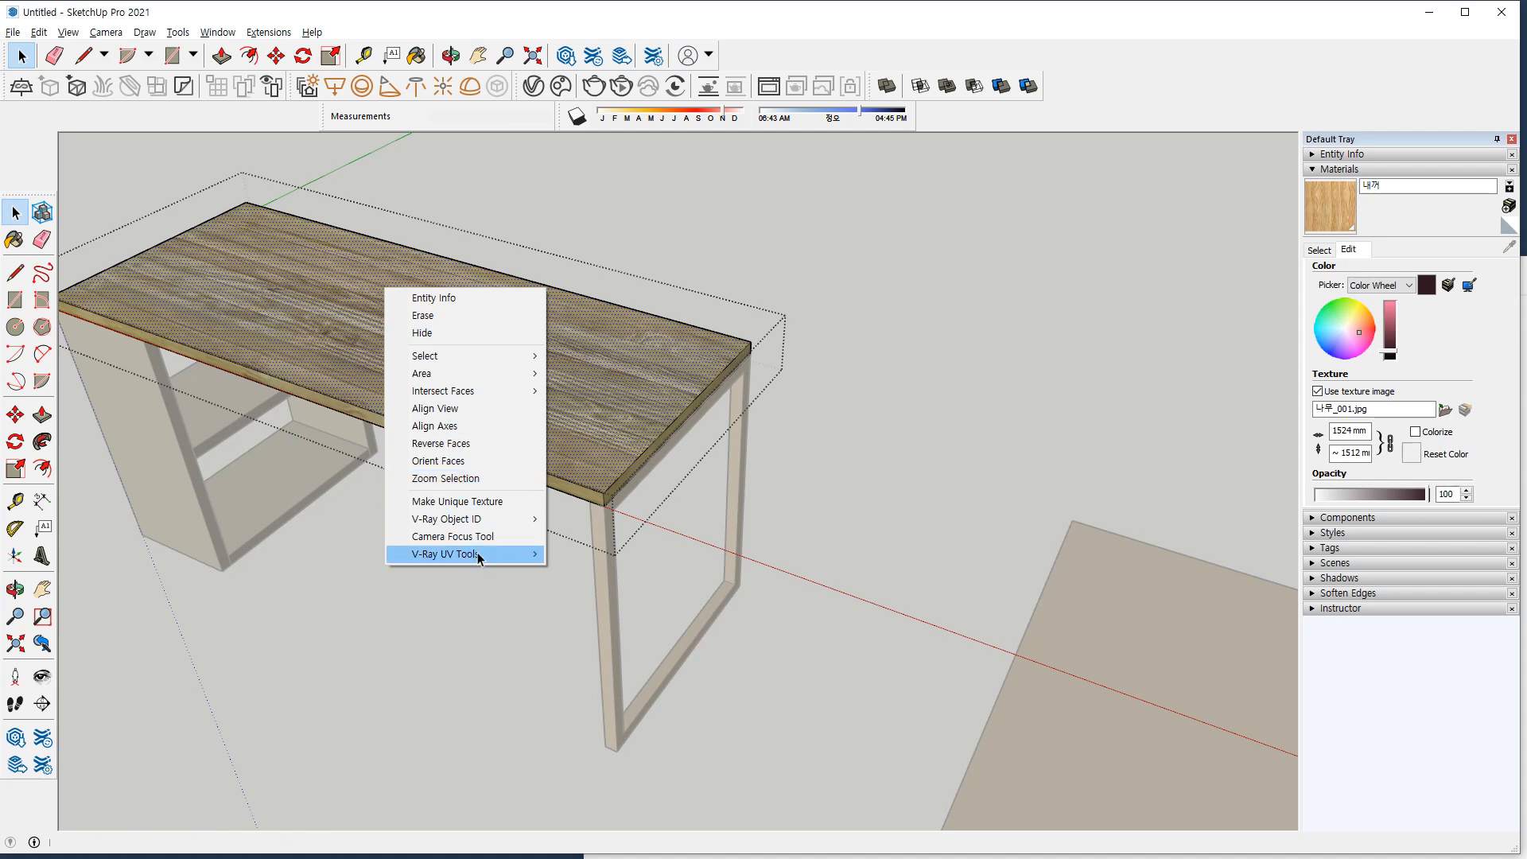
pyautogui.press('Escape')
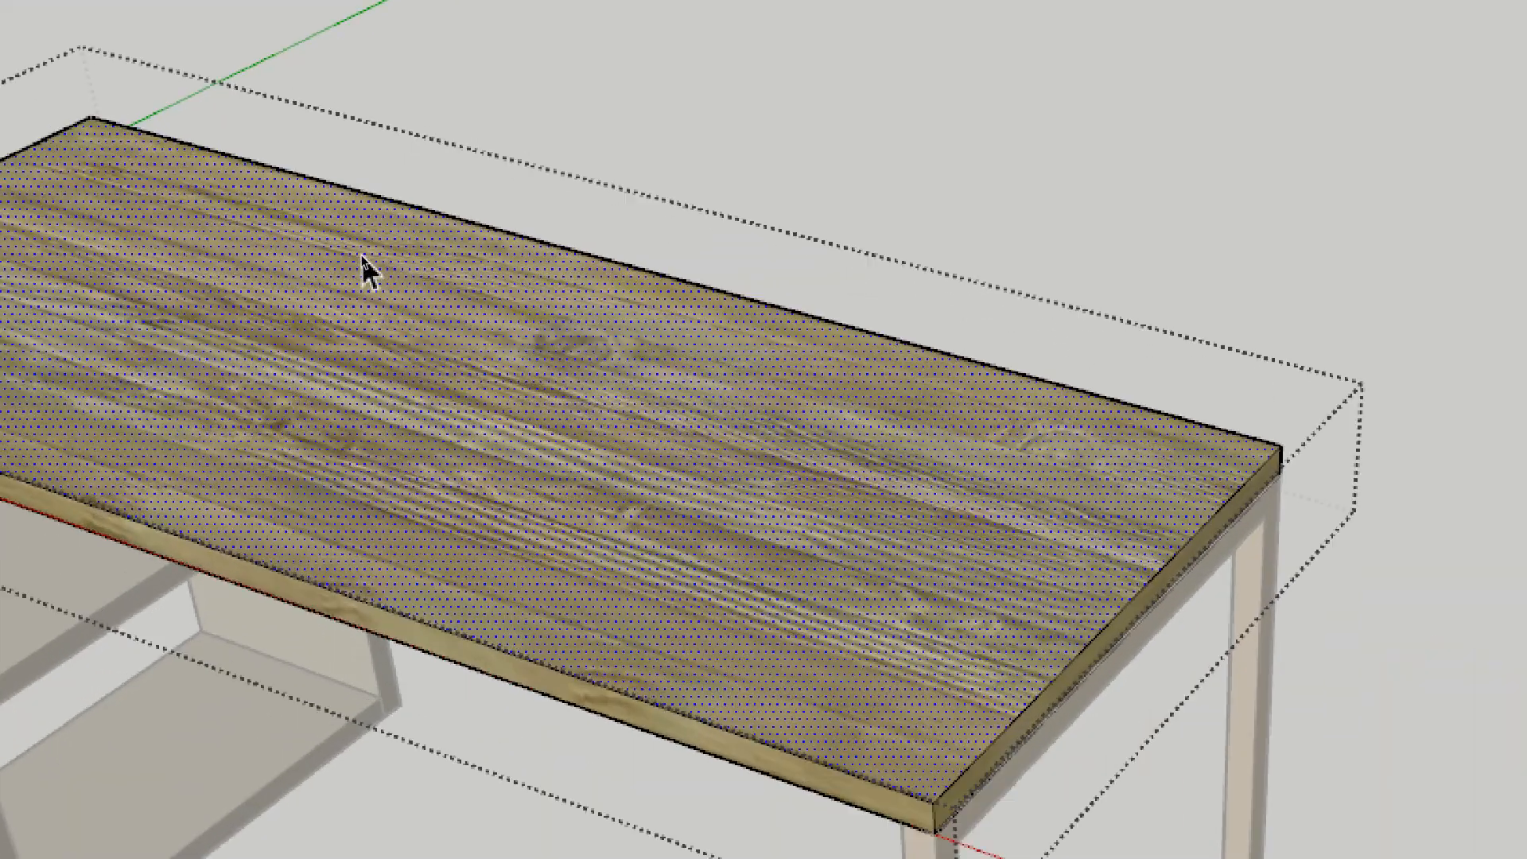
pyautogui.rightClick(359, 288)
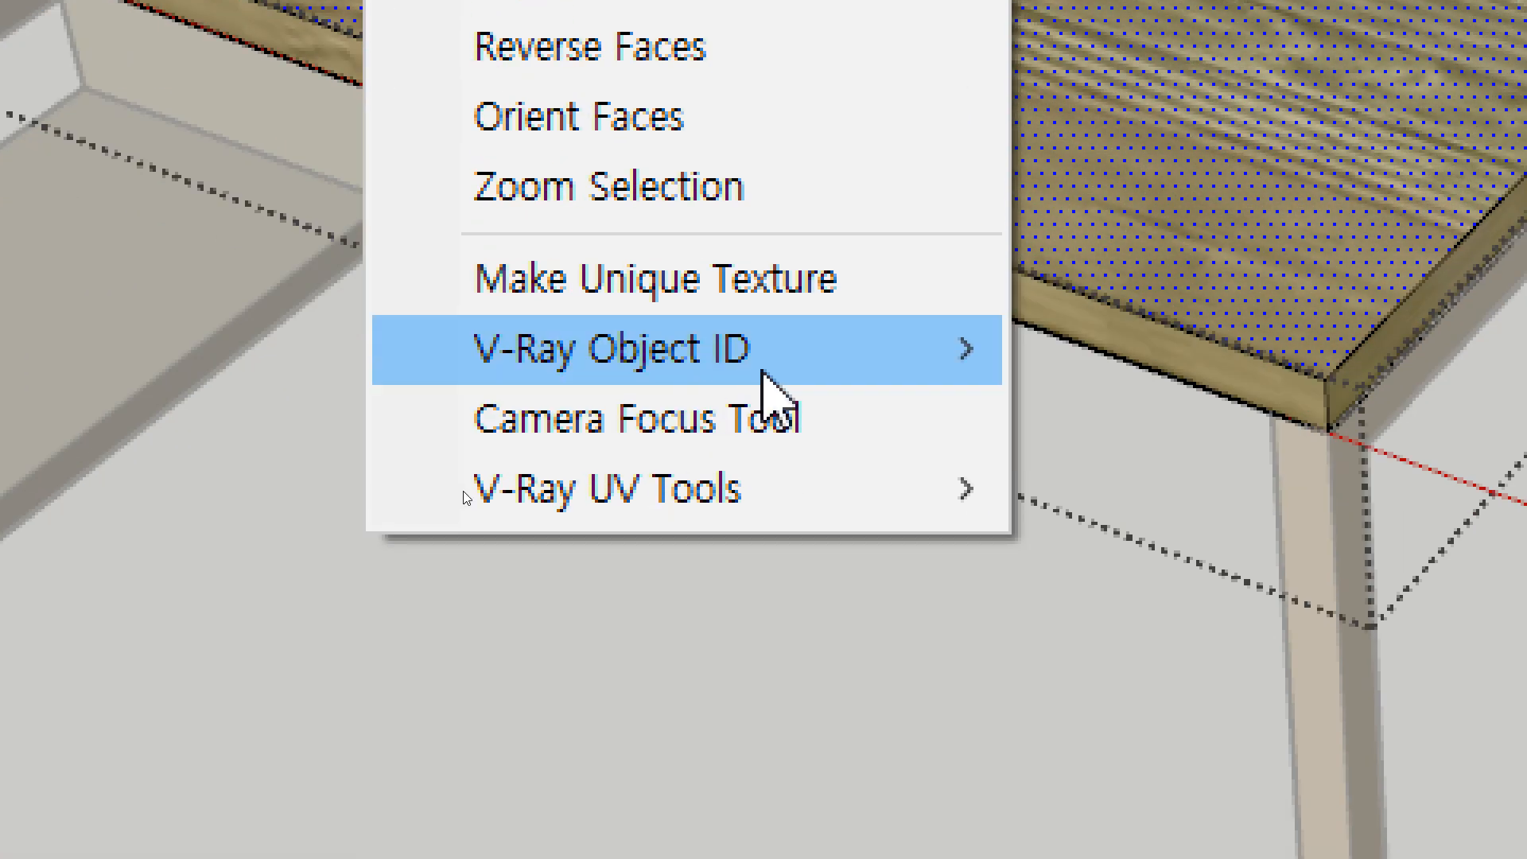
pyautogui.click(814, 311)
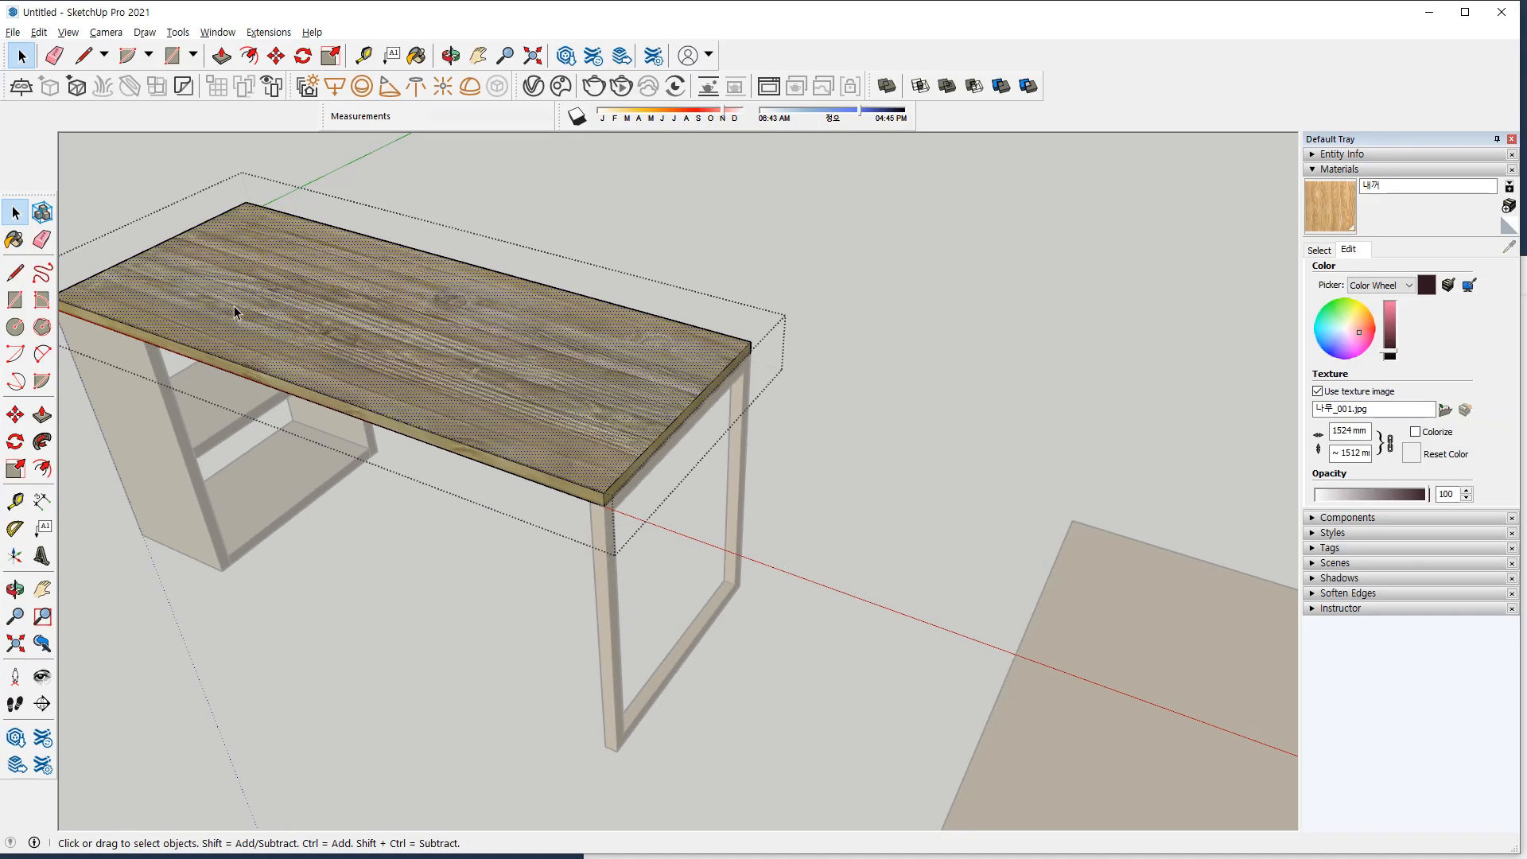
pyautogui.moveTo(250, 203)
pyautogui.mouseDown()
pyautogui.moveTo(119, 275)
pyautogui.moveTo(191, 344)
pyautogui.moveTo(597, 455)
pyautogui.moveTo(732, 367)
pyautogui.moveTo(251, 211)
pyautogui.mouseUp()
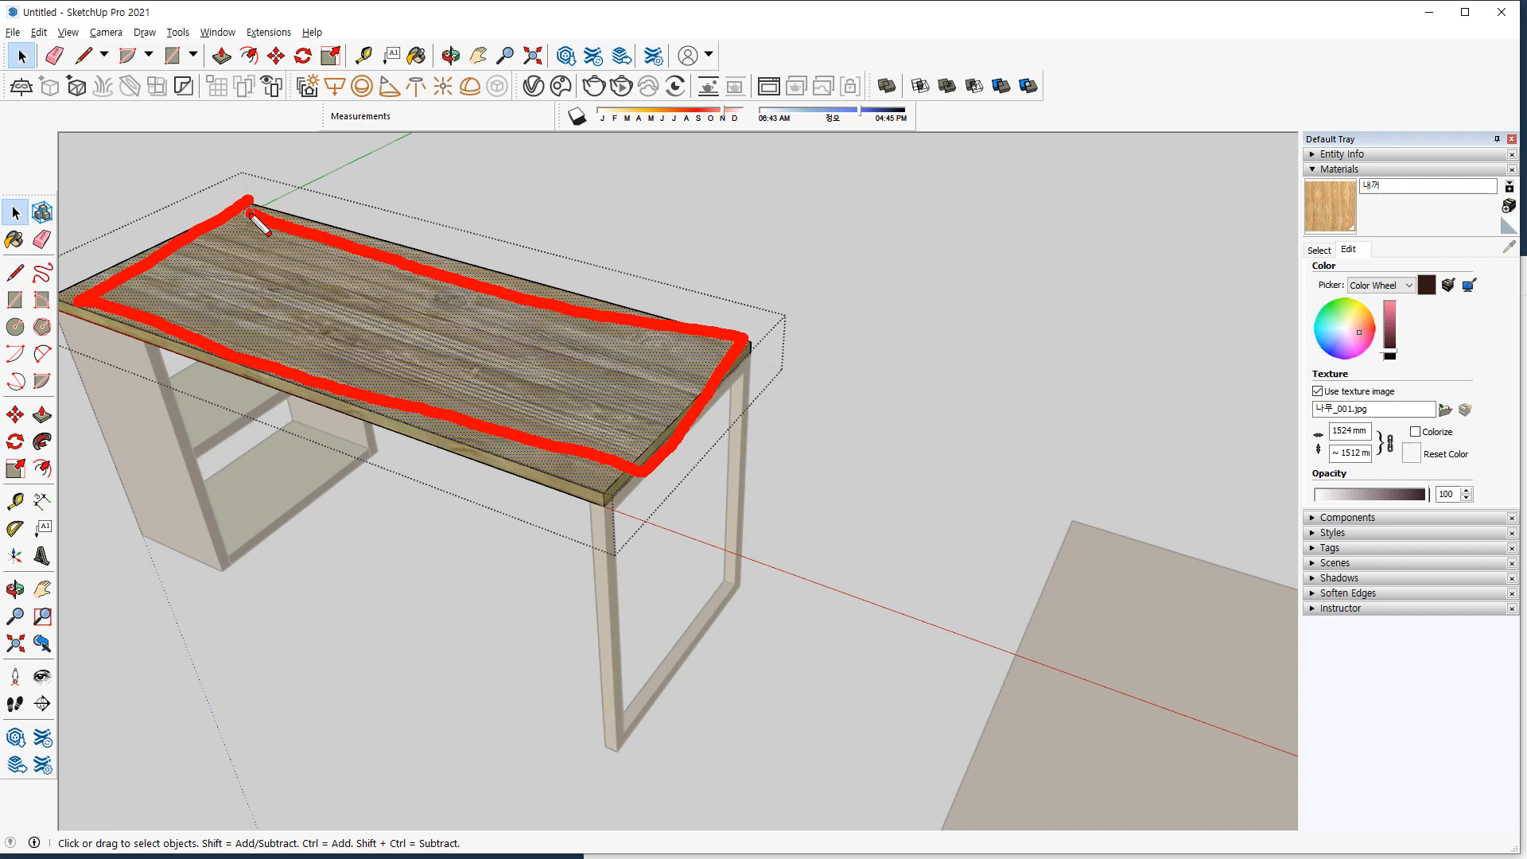
# Make a unique texture from the tabletop's upper face at 1024 by 410 pixels.
pyautogui.rightClick(279, 260)
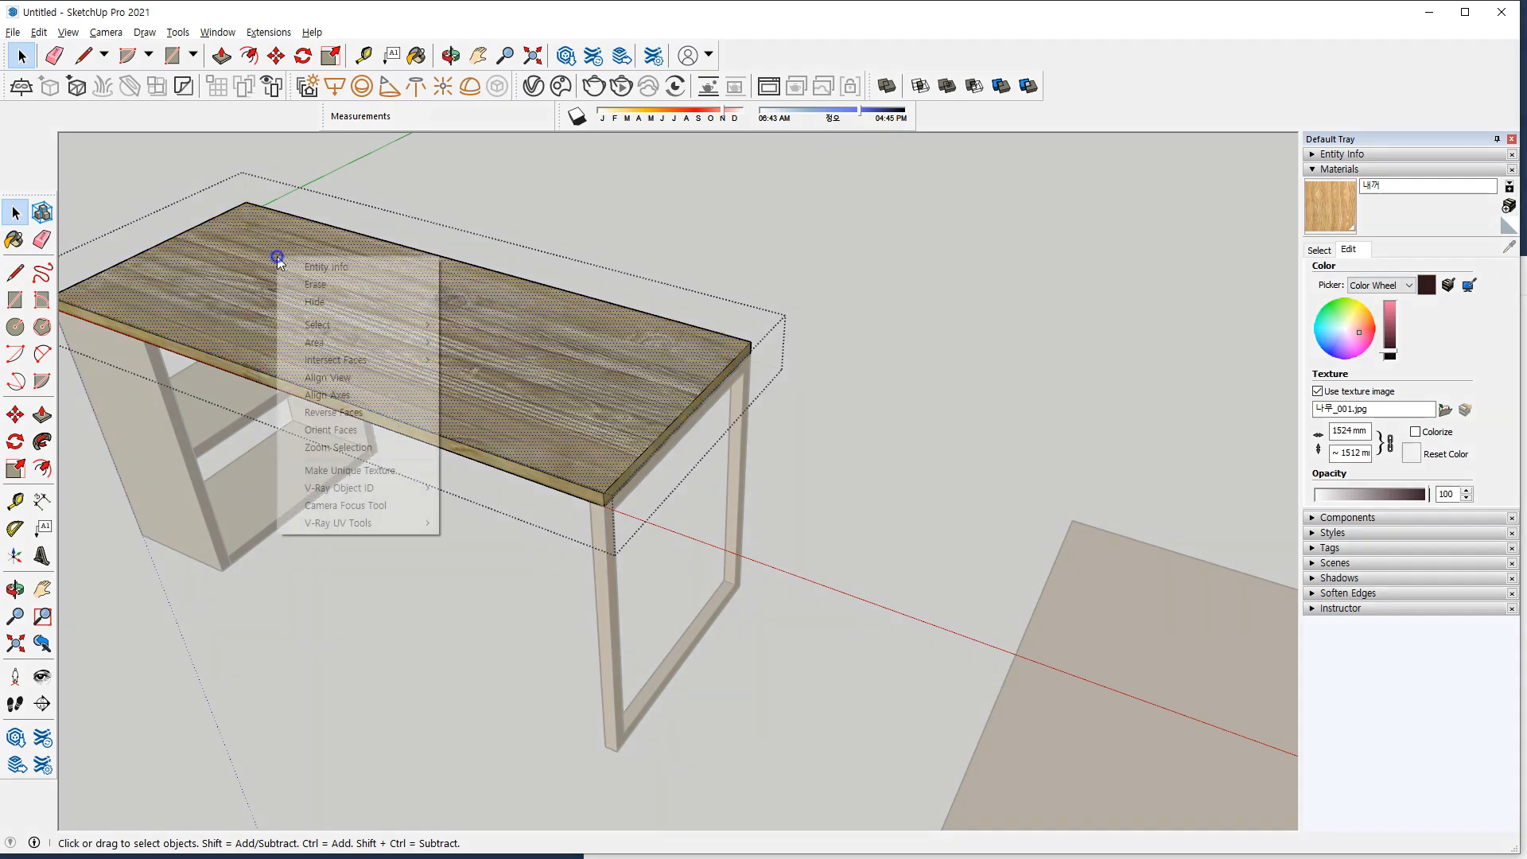
pyautogui.click(335, 470)
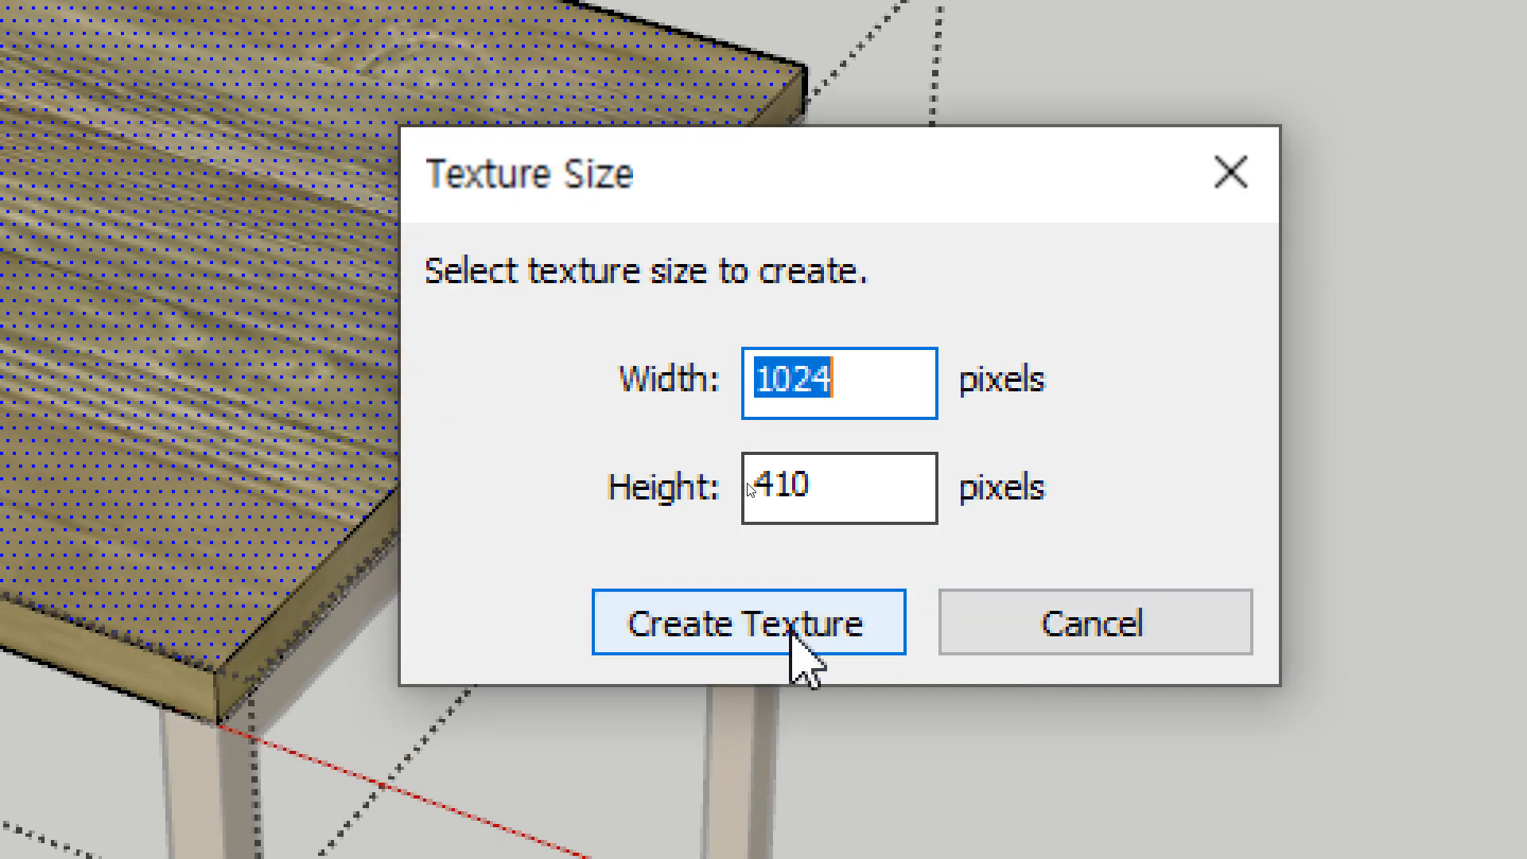
pyautogui.click(793, 636)
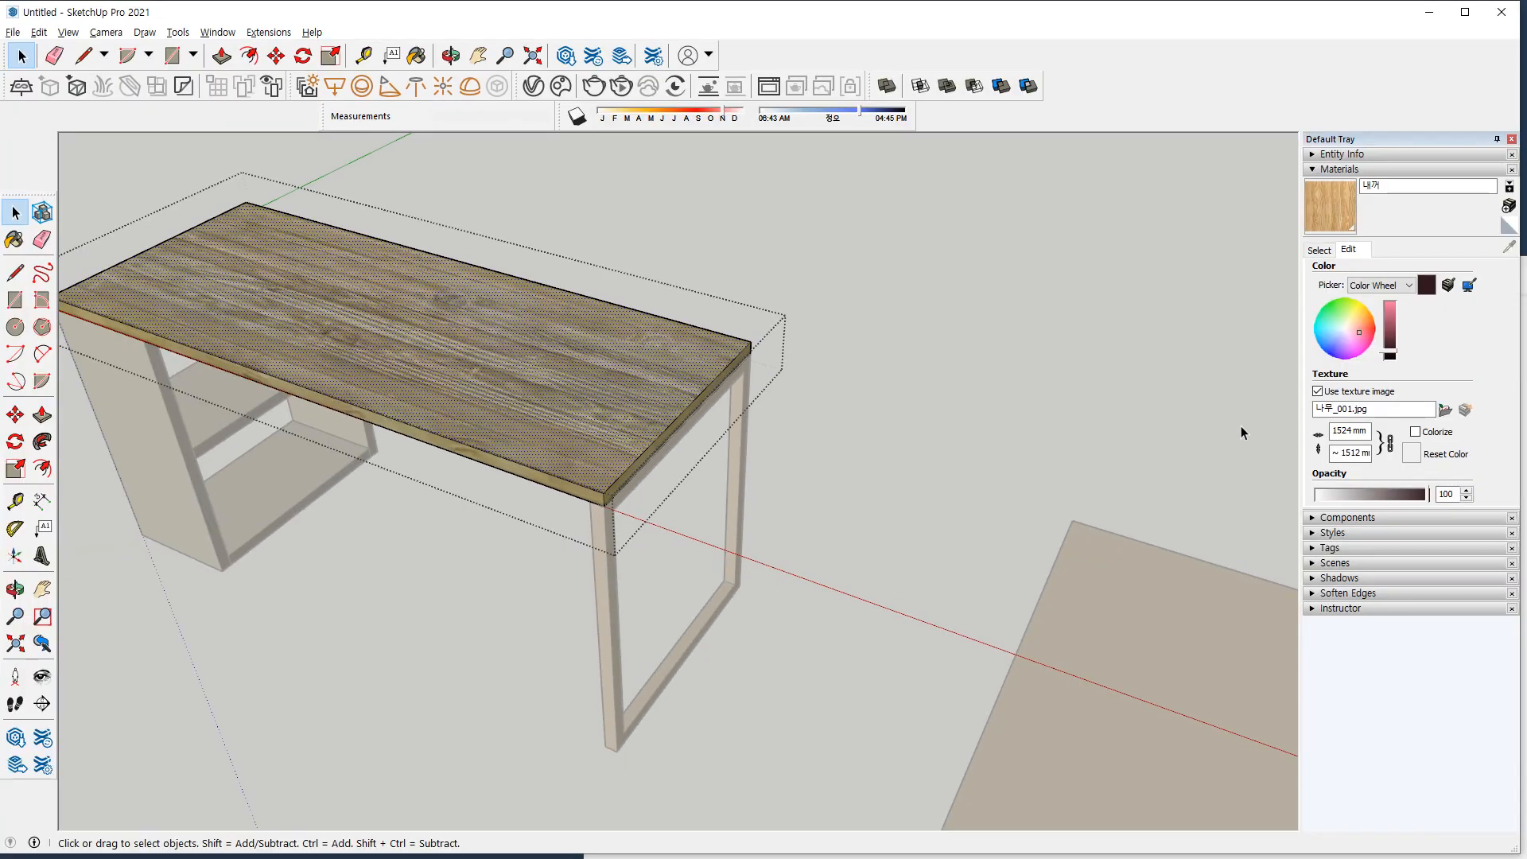
# Inspect the unique texture's position pins on the tabletop's upper face and leave texture positioning.
pyautogui.click(625, 372)
pyautogui.rightClick(469, 337)
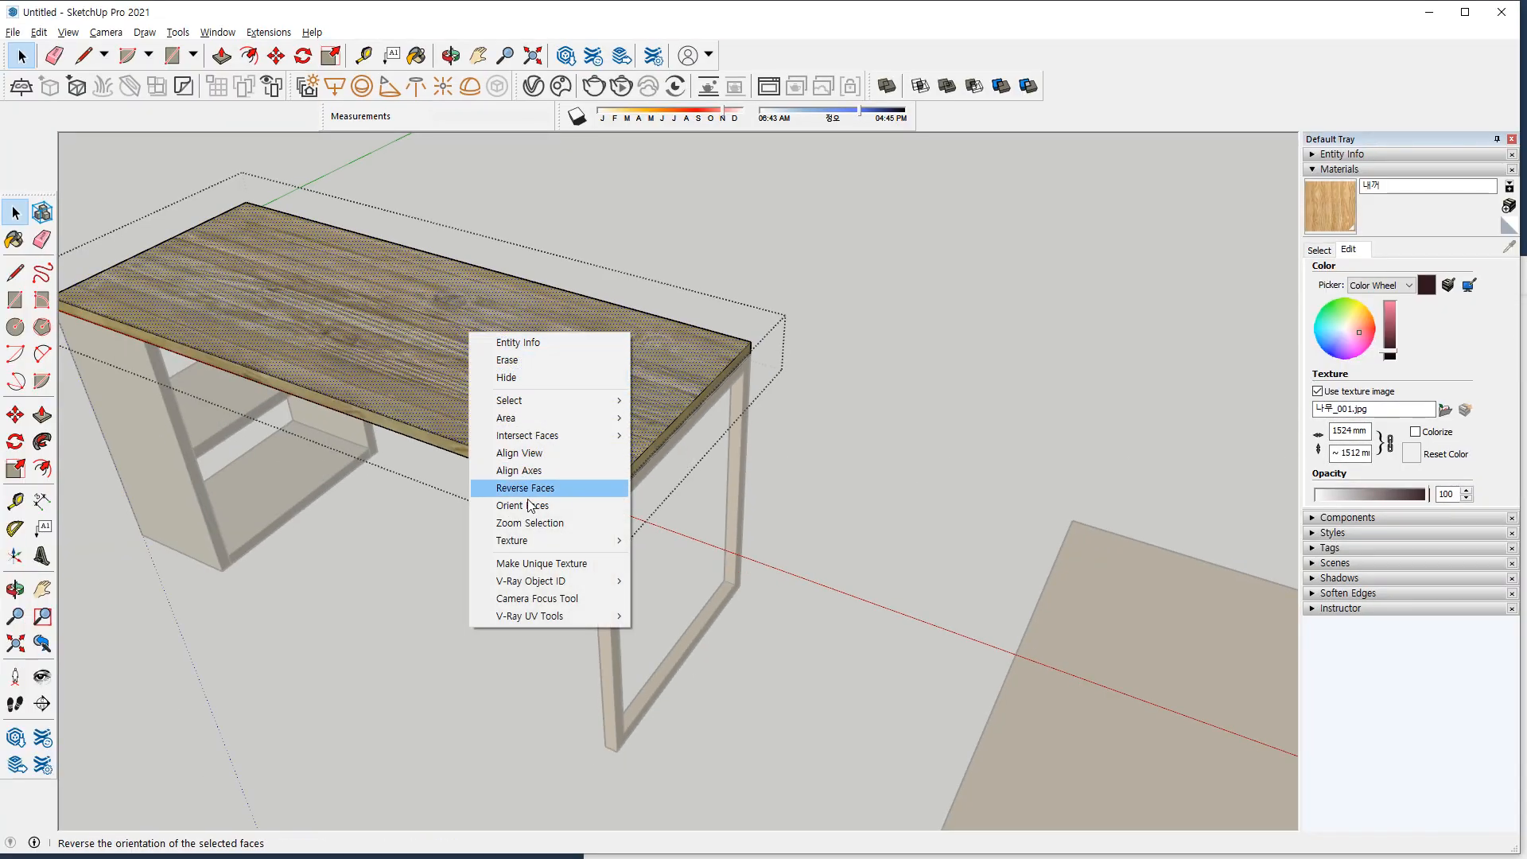
pyautogui.moveTo(529, 540)
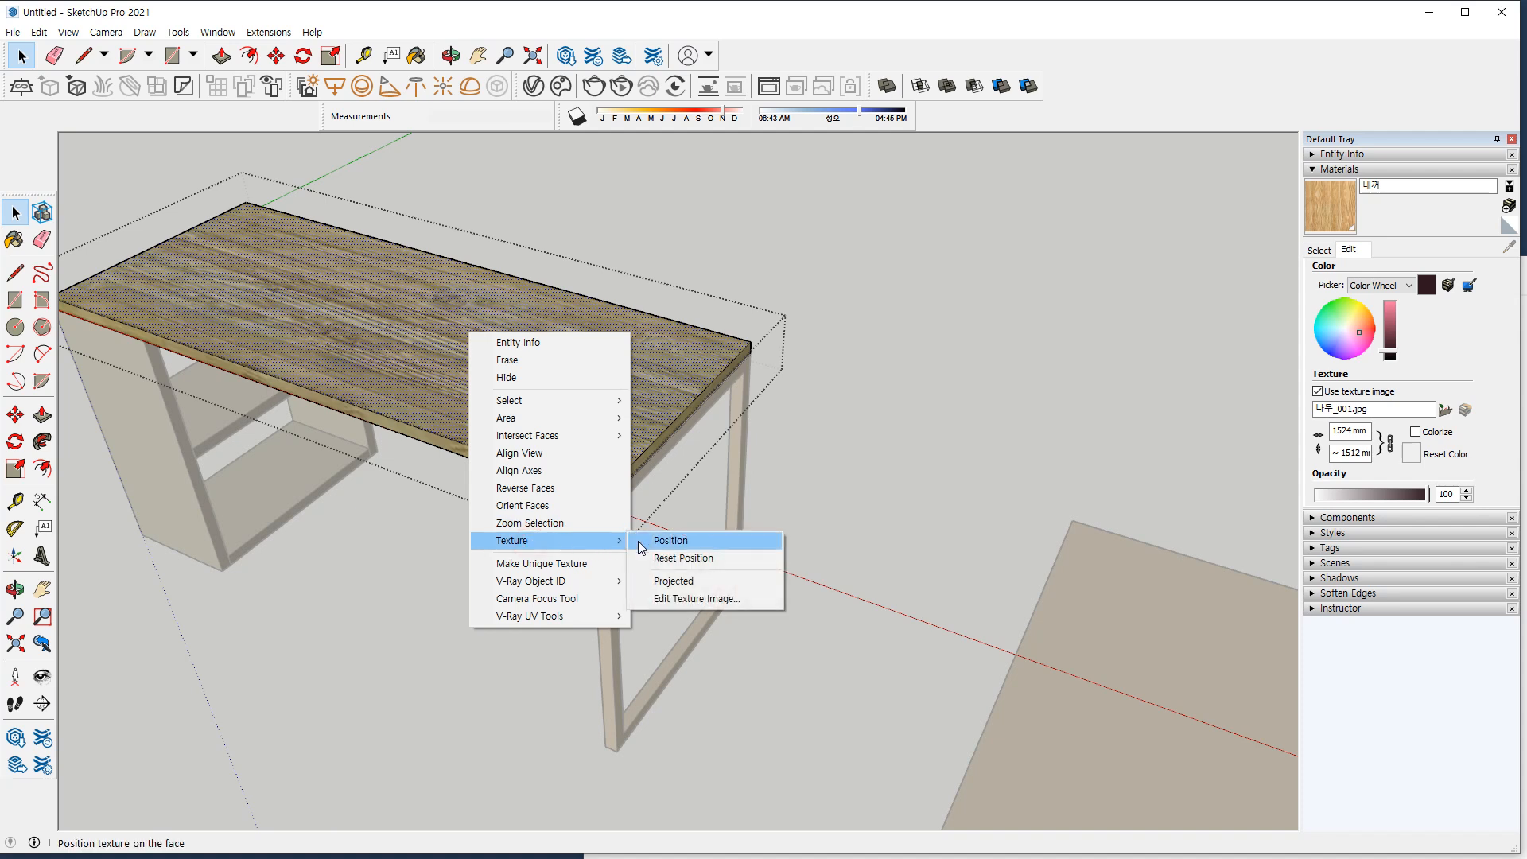
pyautogui.click(717, 542)
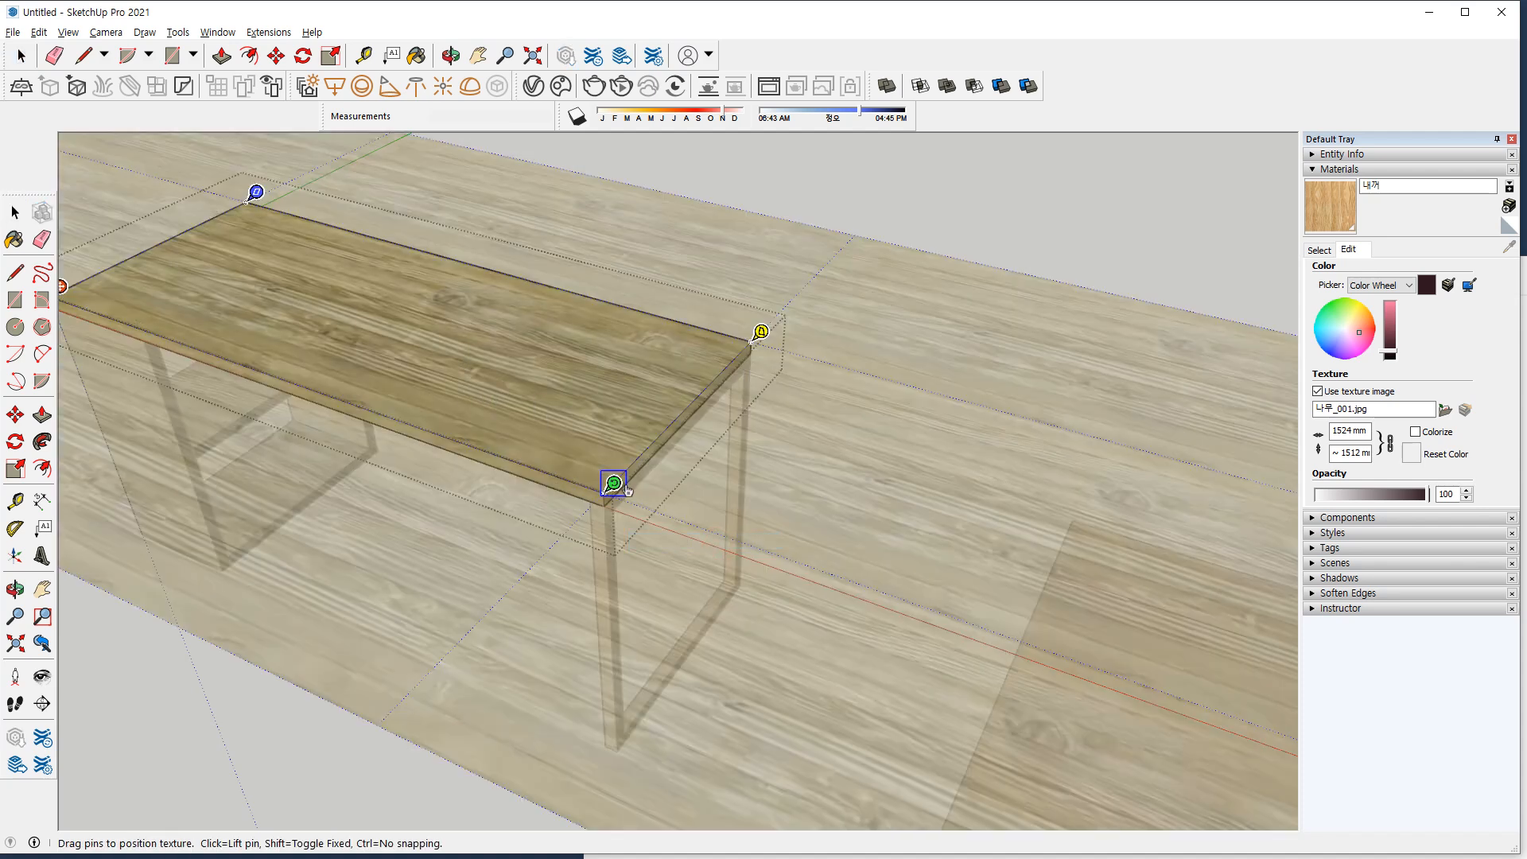
pyautogui.moveTo(629, 491)
pyautogui.mouseDown()
pyautogui.moveTo(392, 369)
pyautogui.moveTo(278, 363)
pyautogui.moveTo(614, 484)
pyautogui.mouseUp()
pyautogui.click(837, 213)
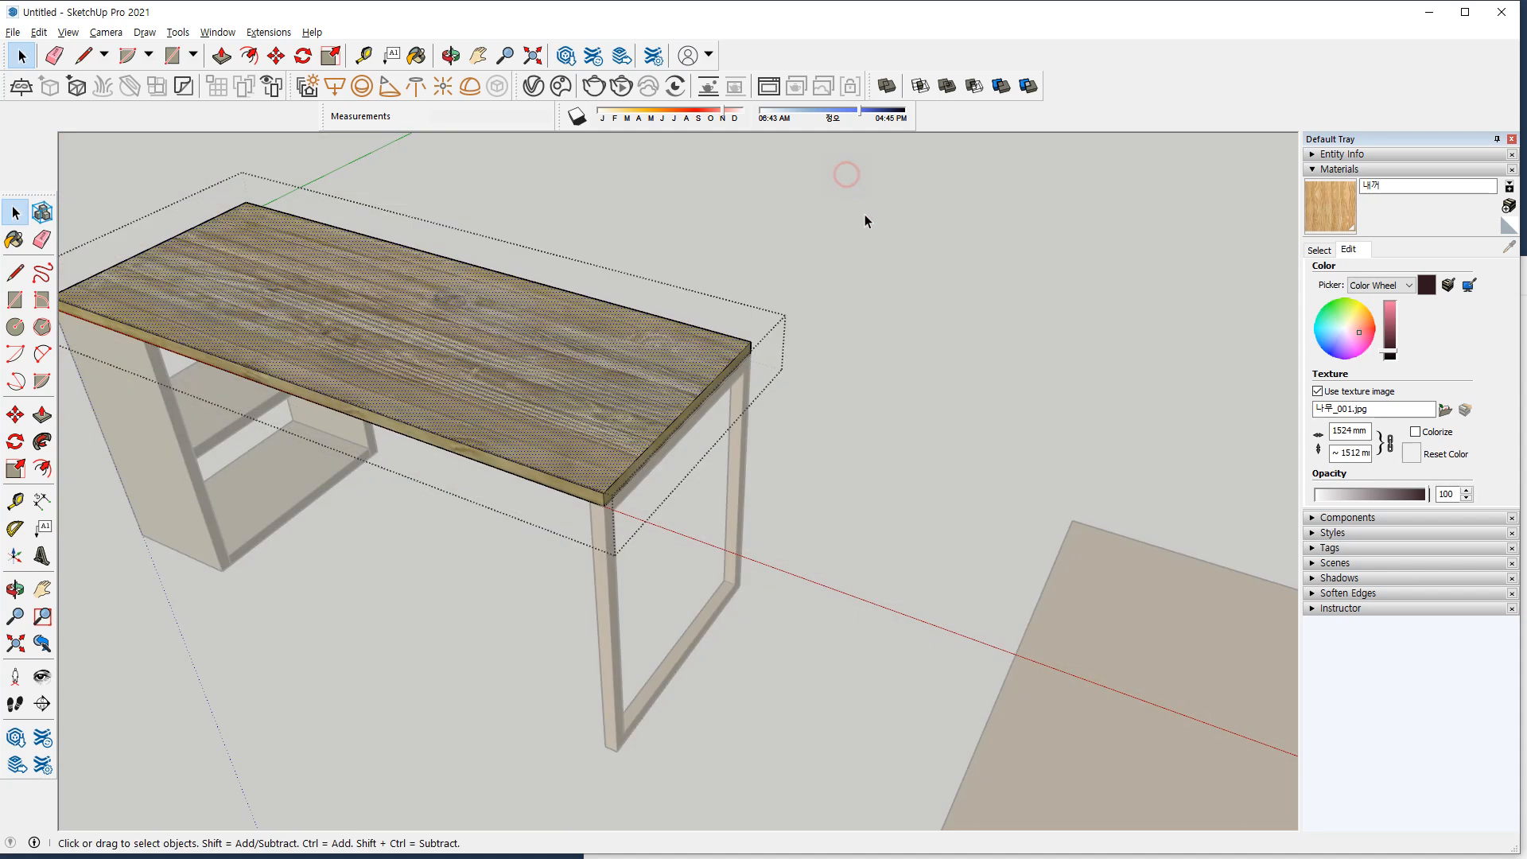
# Reopen the desk's tabletop group and sample its _Wood Lumber ButtJoined_ material for painting.
pyautogui.click(885, 316)
pyautogui.click(523, 384)
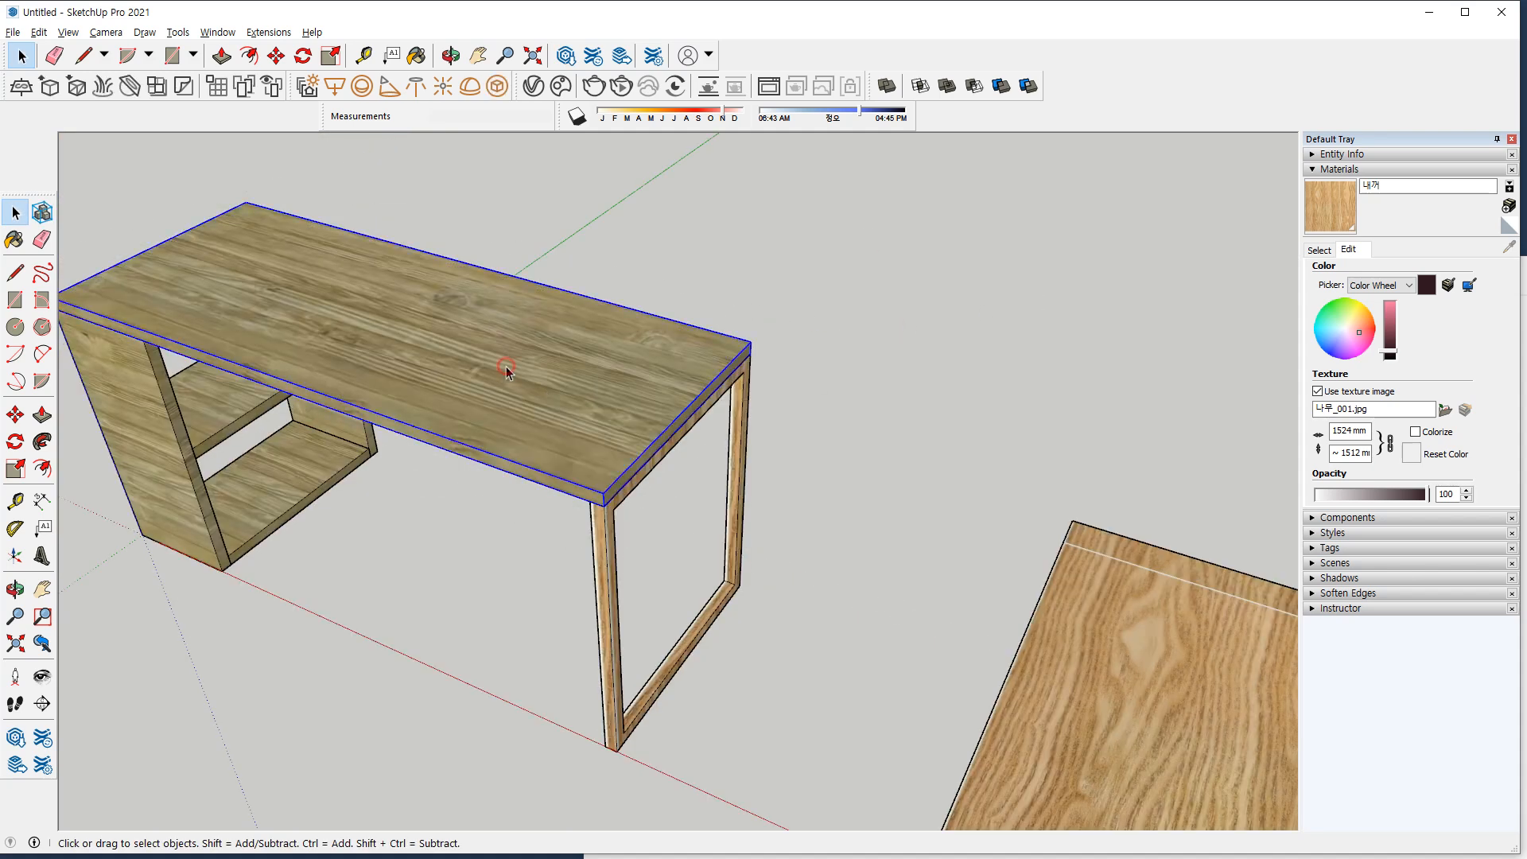
pyautogui.doubleClick(506, 366)
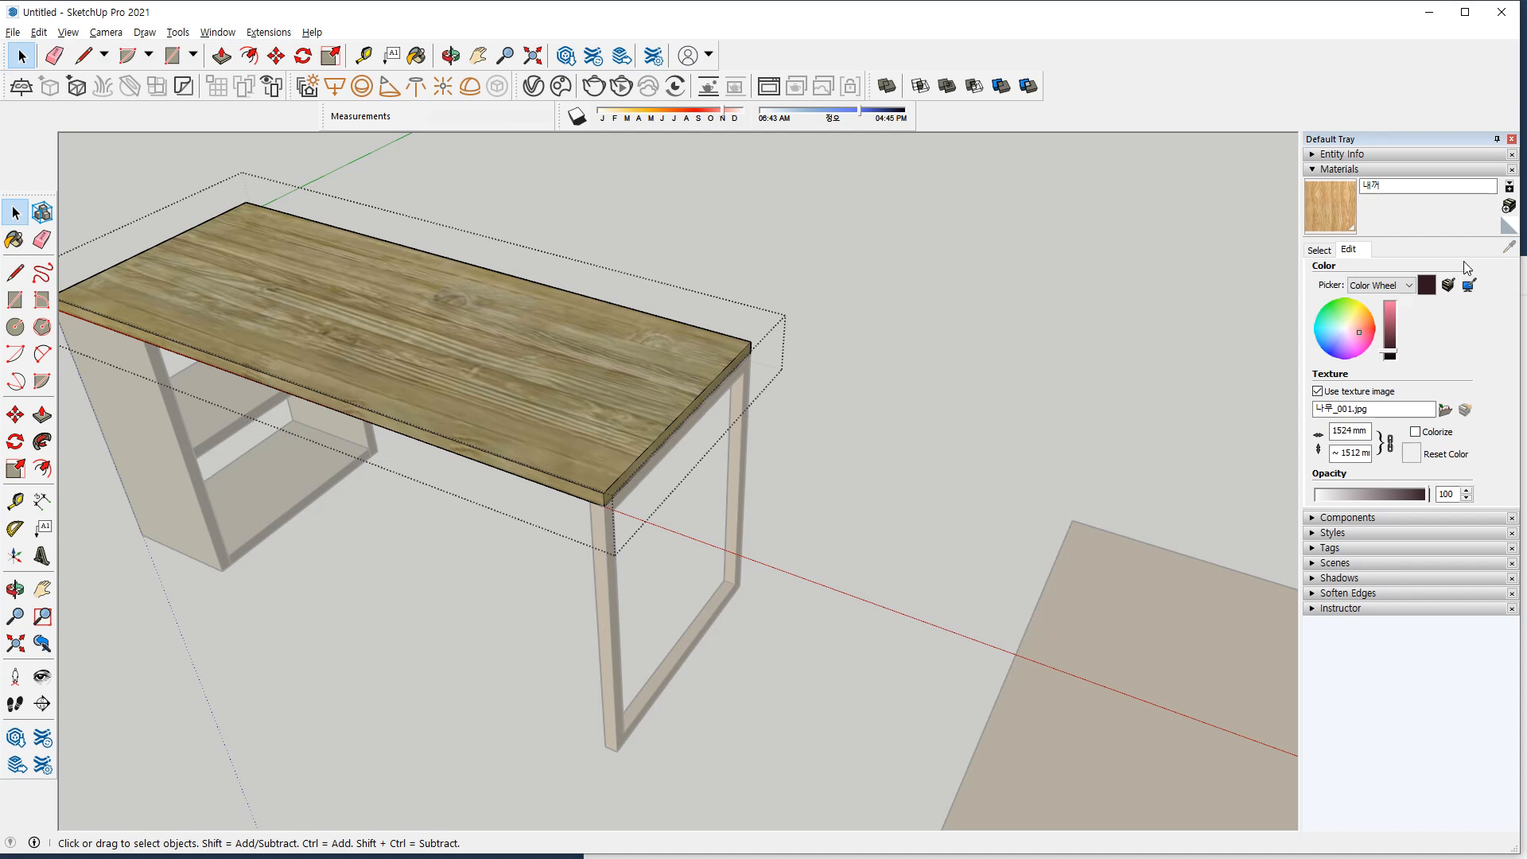
pyautogui.click(1322, 255)
pyautogui.click(1326, 303)
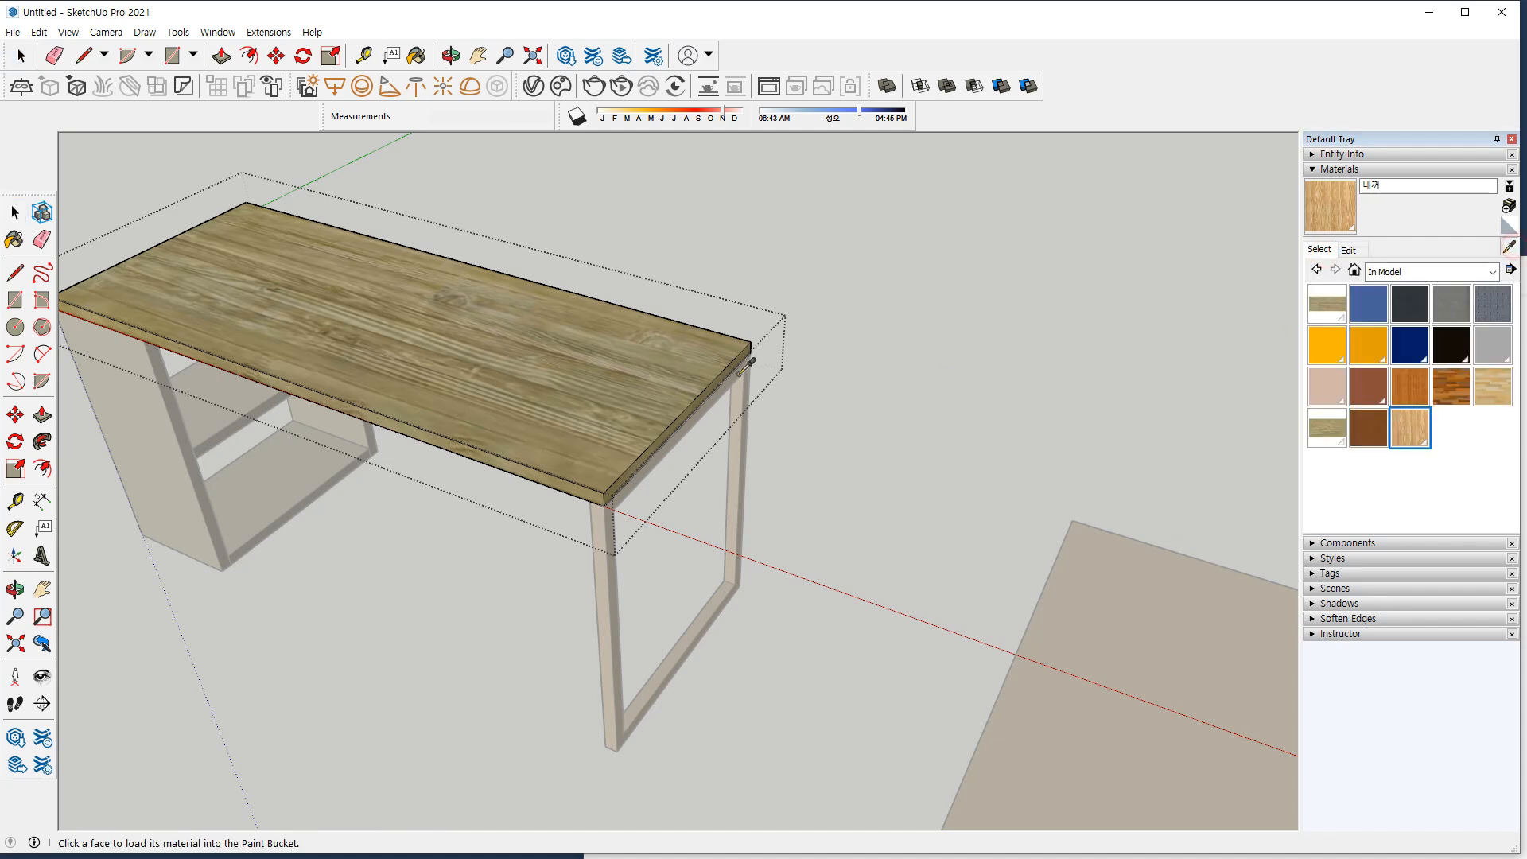
pyautogui.click(478, 456)
# Examine the tabletop's texture on its edges and underside from several sides, and close the tabletop group.
pyautogui.moveTo(660, 437)
pyautogui.mouseDown(button='middle')
pyautogui.moveTo(689, 463)
pyautogui.moveTo(664, 315)
pyautogui.mouseUp(button='middle')
pyautogui.moveTo(947, 355)
pyautogui.mouseDown(button='middle')
pyautogui.moveTo(753, 334)
pyautogui.moveTo(858, 597)
pyautogui.mouseUp(button='middle')
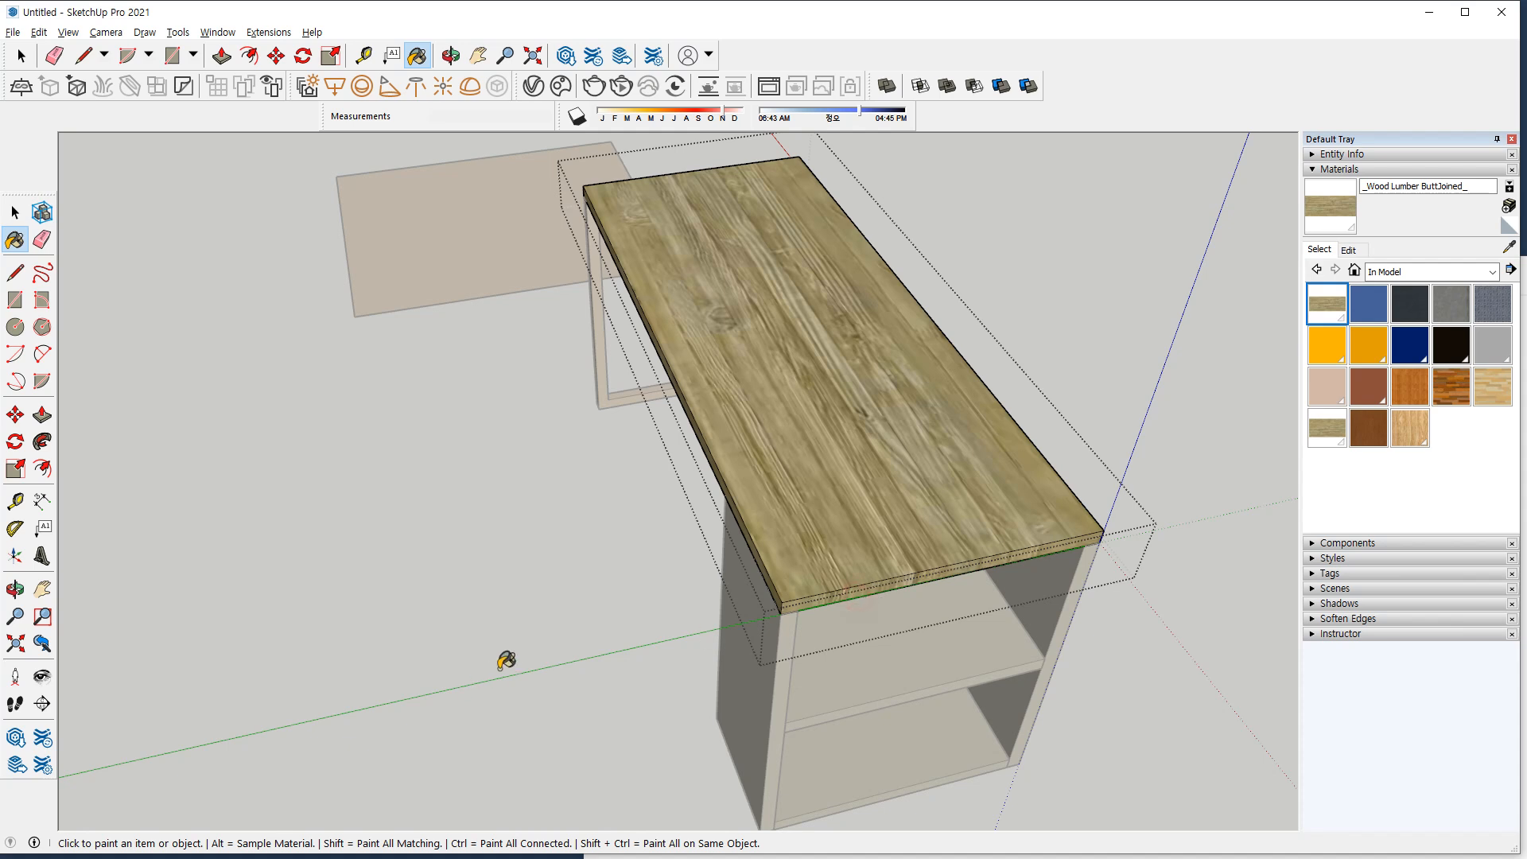
pyautogui.moveTo(484, 671); pyautogui.dragTo(811, 299, button='middle')
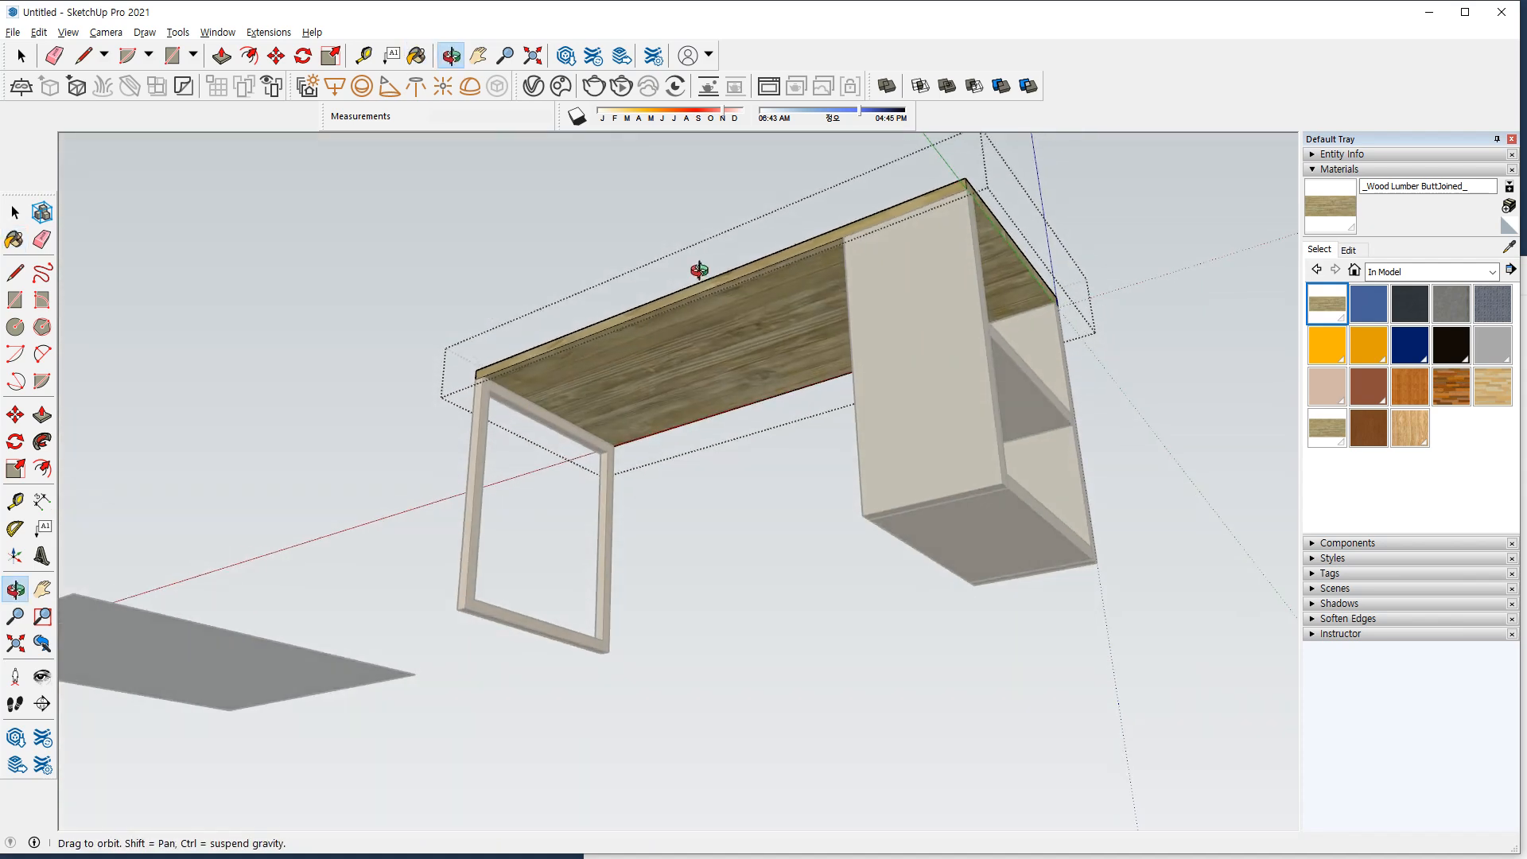
pyautogui.moveTo(699, 270); pyautogui.dragTo(760, 695)
pyautogui.press('b')
pyautogui.press('space')
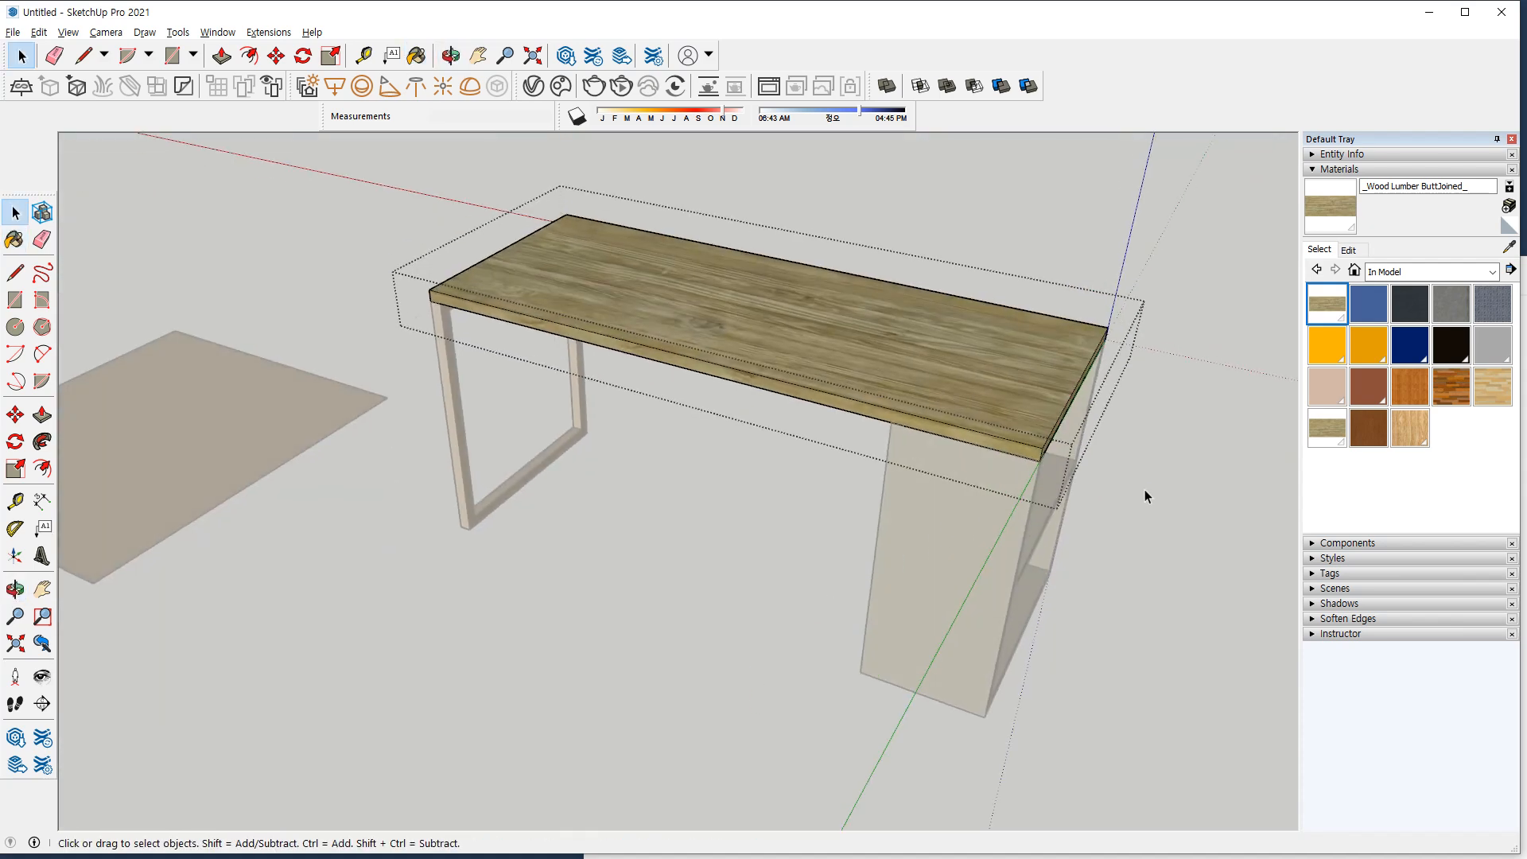
pyautogui.click(1143, 489)
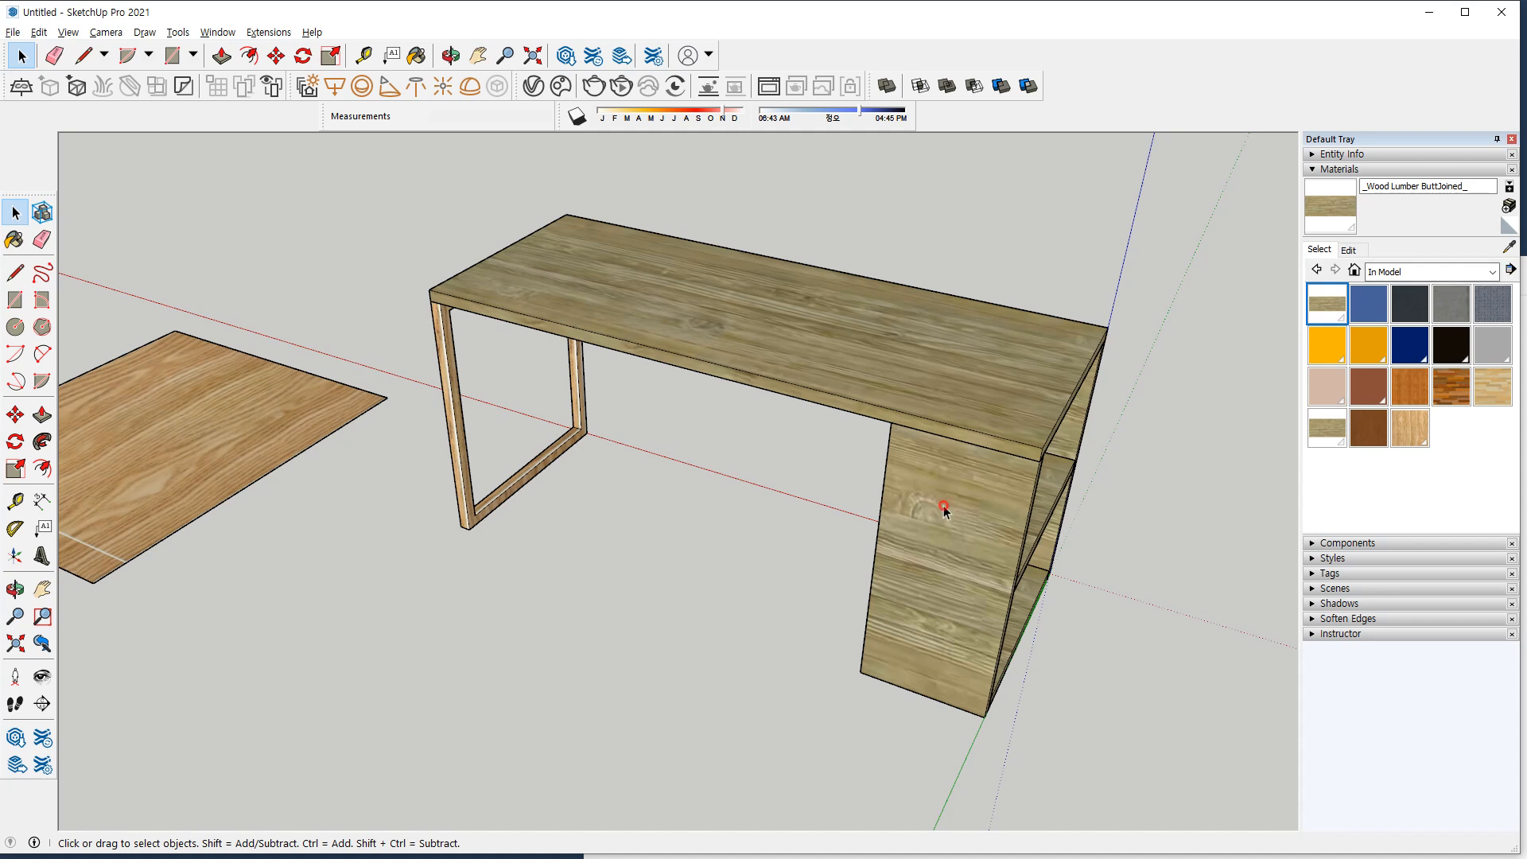
# Open the shelf unit's side panel group, check the wood texture on its faces and close the group.
pyautogui.doubleClick(944, 509)
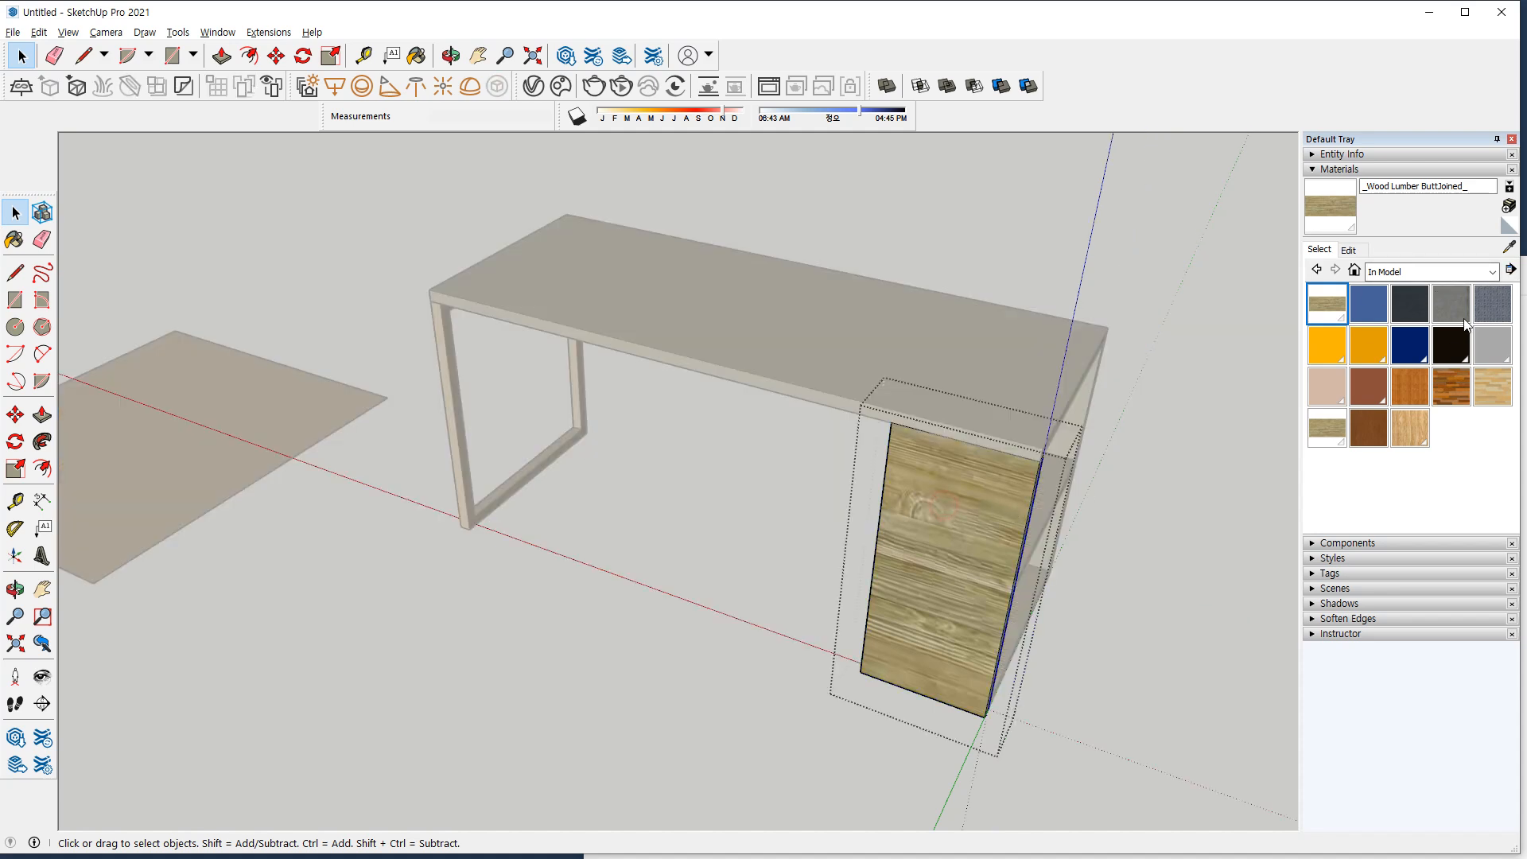
pyautogui.click(1341, 221)
pyautogui.moveTo(991, 521)
pyautogui.mouseDown(button='middle')
pyautogui.moveTo(814, 501)
pyautogui.moveTo(759, 469)
pyautogui.mouseUp(button='middle')
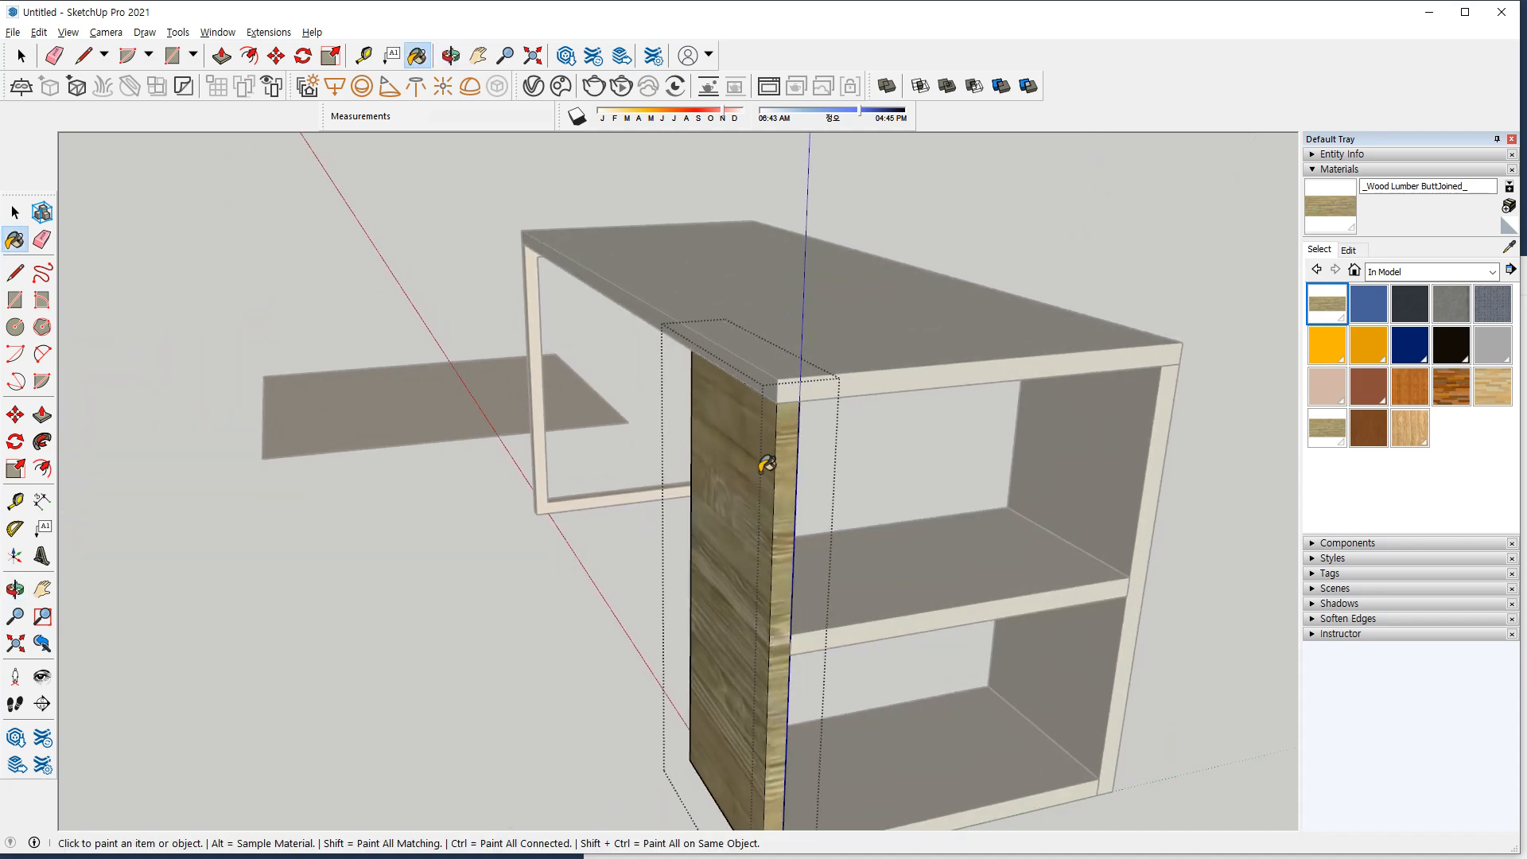
pyautogui.moveTo(773, 636)
pyautogui.mouseDown(button='middle')
pyautogui.moveTo(681, 535)
pyautogui.moveTo(438, 450)
pyautogui.moveTo(955, 505)
pyautogui.moveTo(907, 505)
pyautogui.moveTo(943, 486)
pyautogui.mouseUp(button='middle')
pyautogui.press('space')
pyautogui.click(1062, 505)
# Examine the wood textures across the desk's shelves, tabletop and leg frame, and clear the selection.
pyautogui.scroll(-3, 1105, 583)
pyautogui.moveTo(1105, 584); pyautogui.dragTo(55, 469, button='middle')
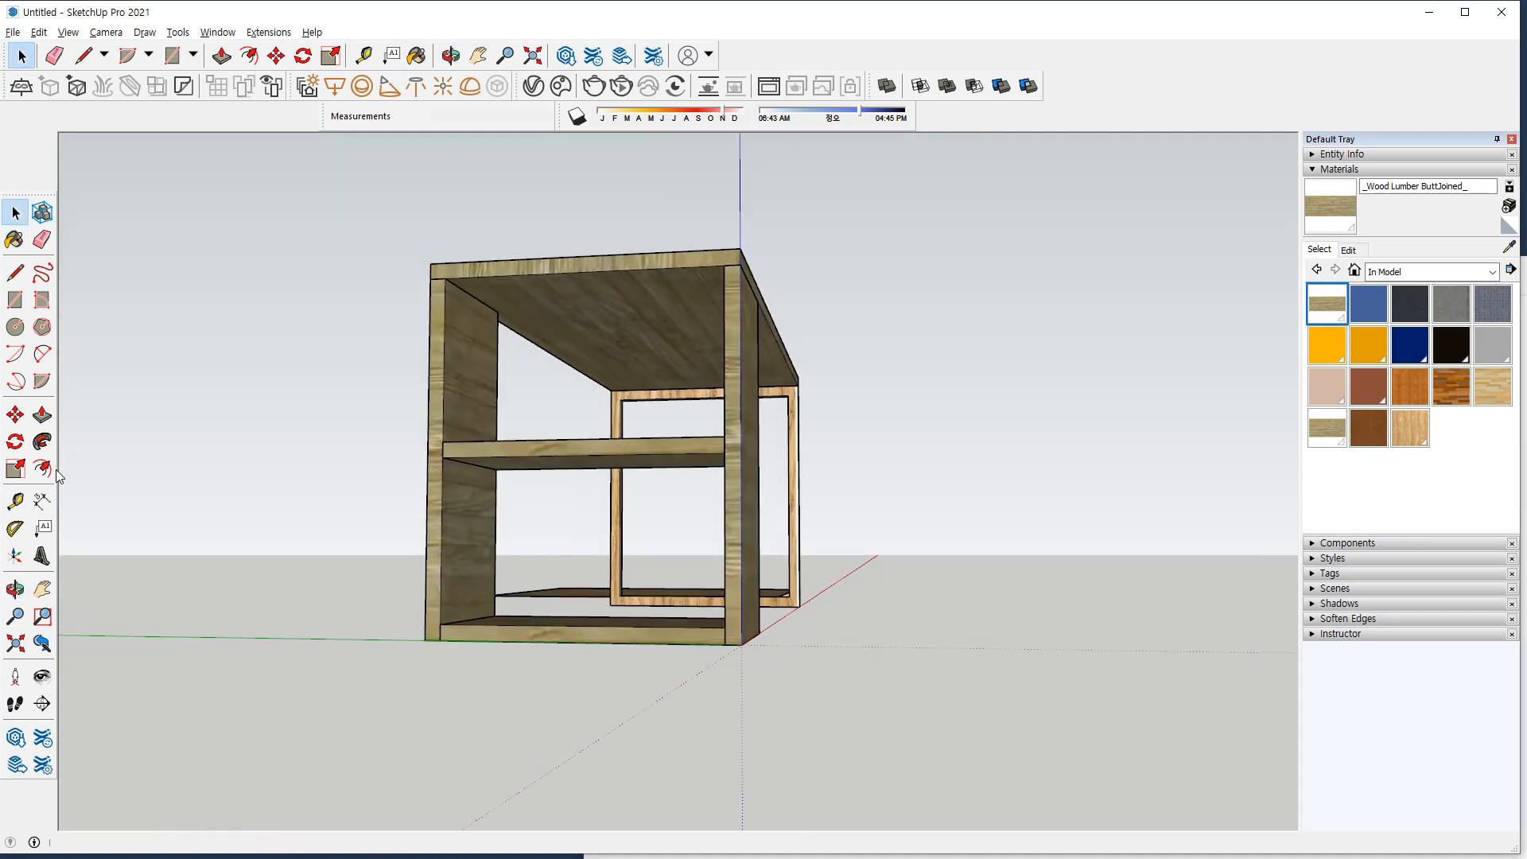
pyautogui.moveTo(160, 334); pyautogui.dragTo(565, 258, button='middle')
pyautogui.click(642, 350)
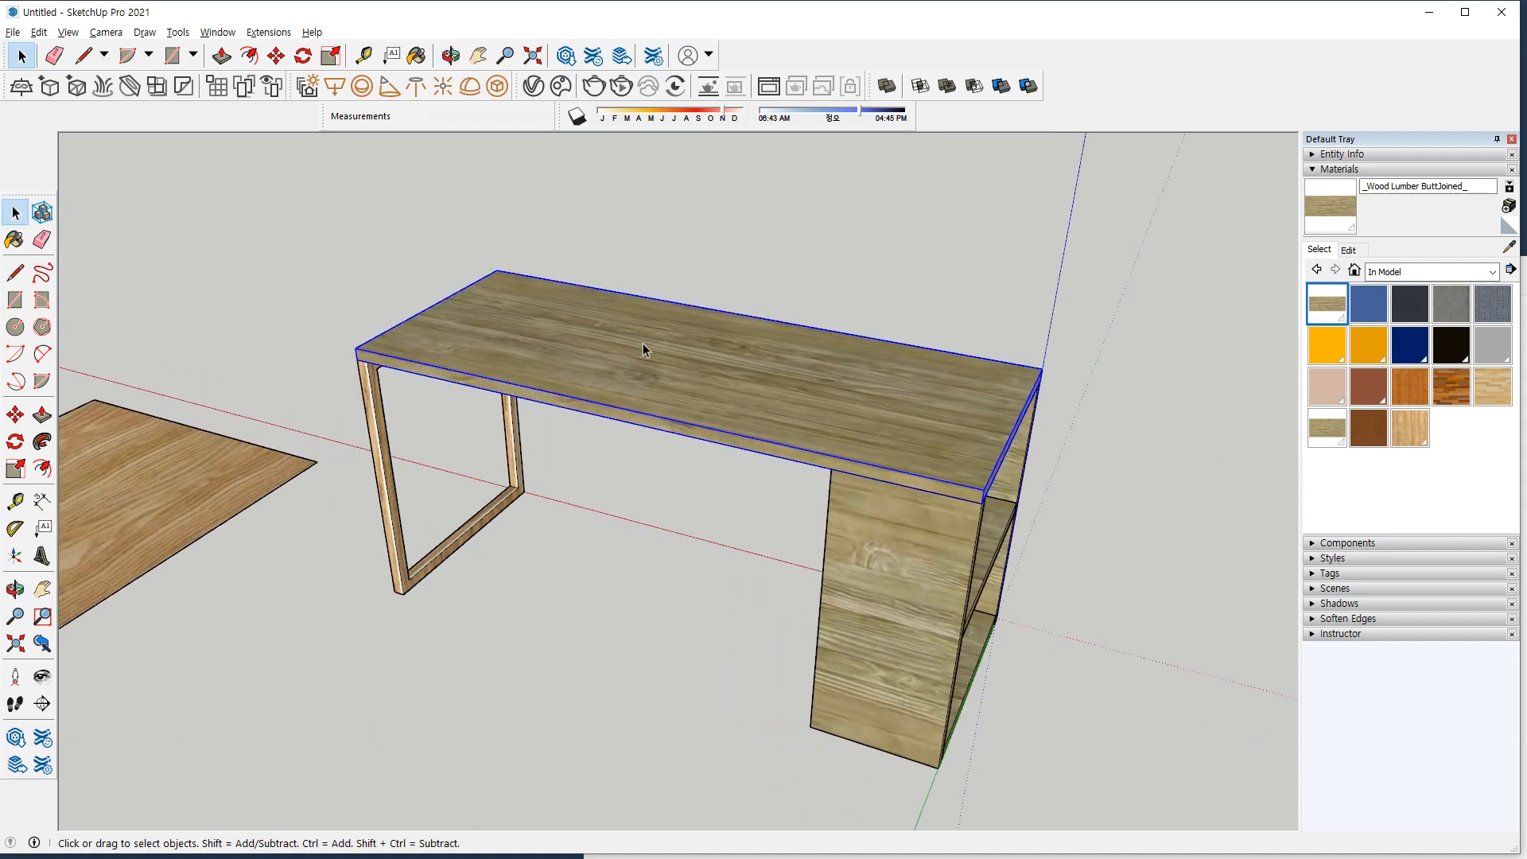
pyautogui.scroll(3, 643, 344)
pyautogui.click(555, 565)
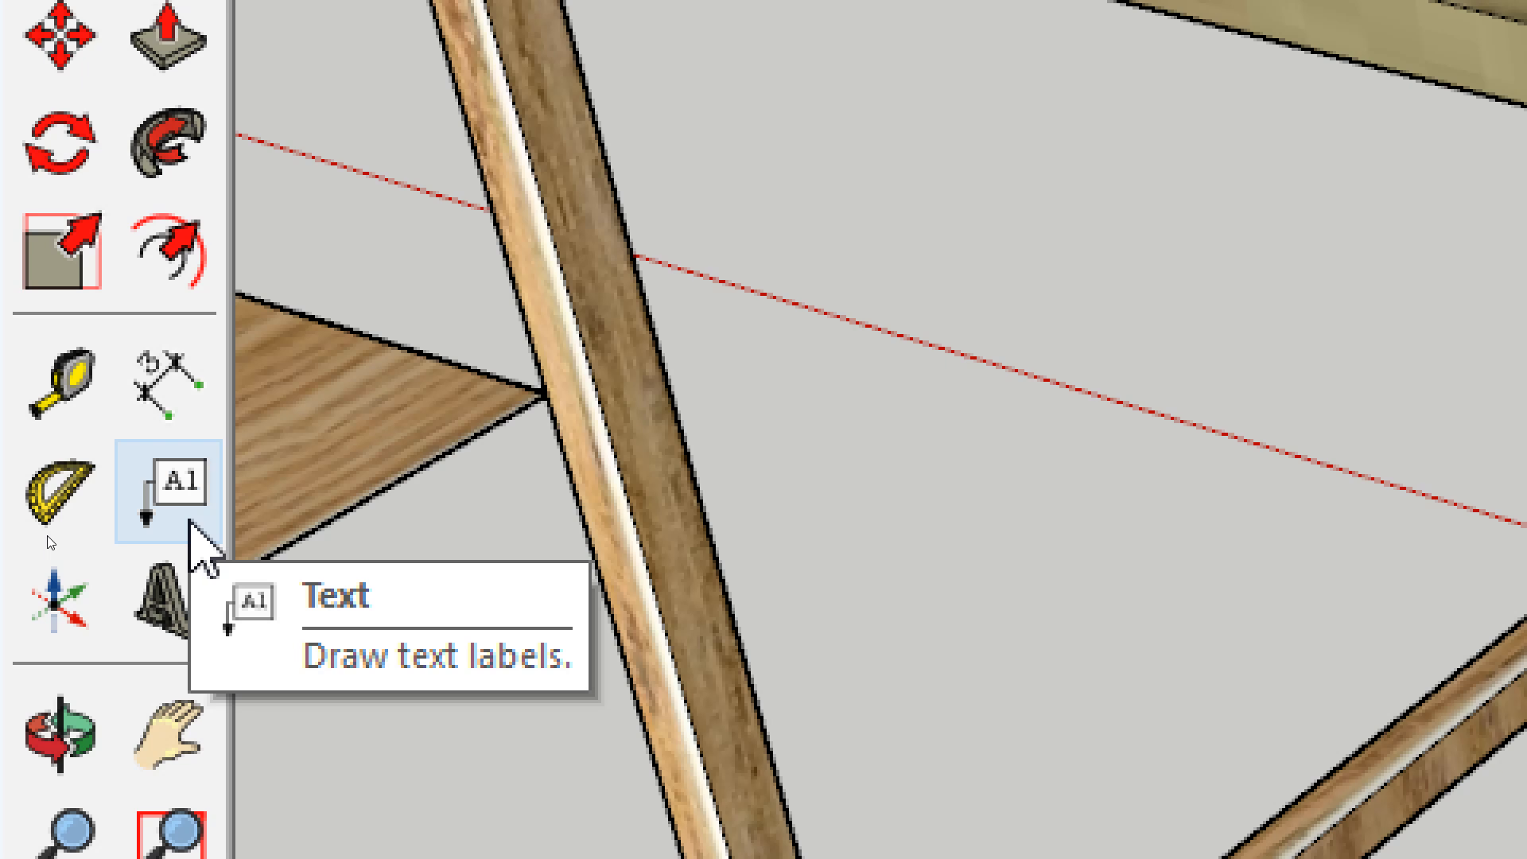
# Dimension the tabletop's depth along its short edge above the shelves, placing the dimension outside the desk.
pyautogui.click(170, 362)
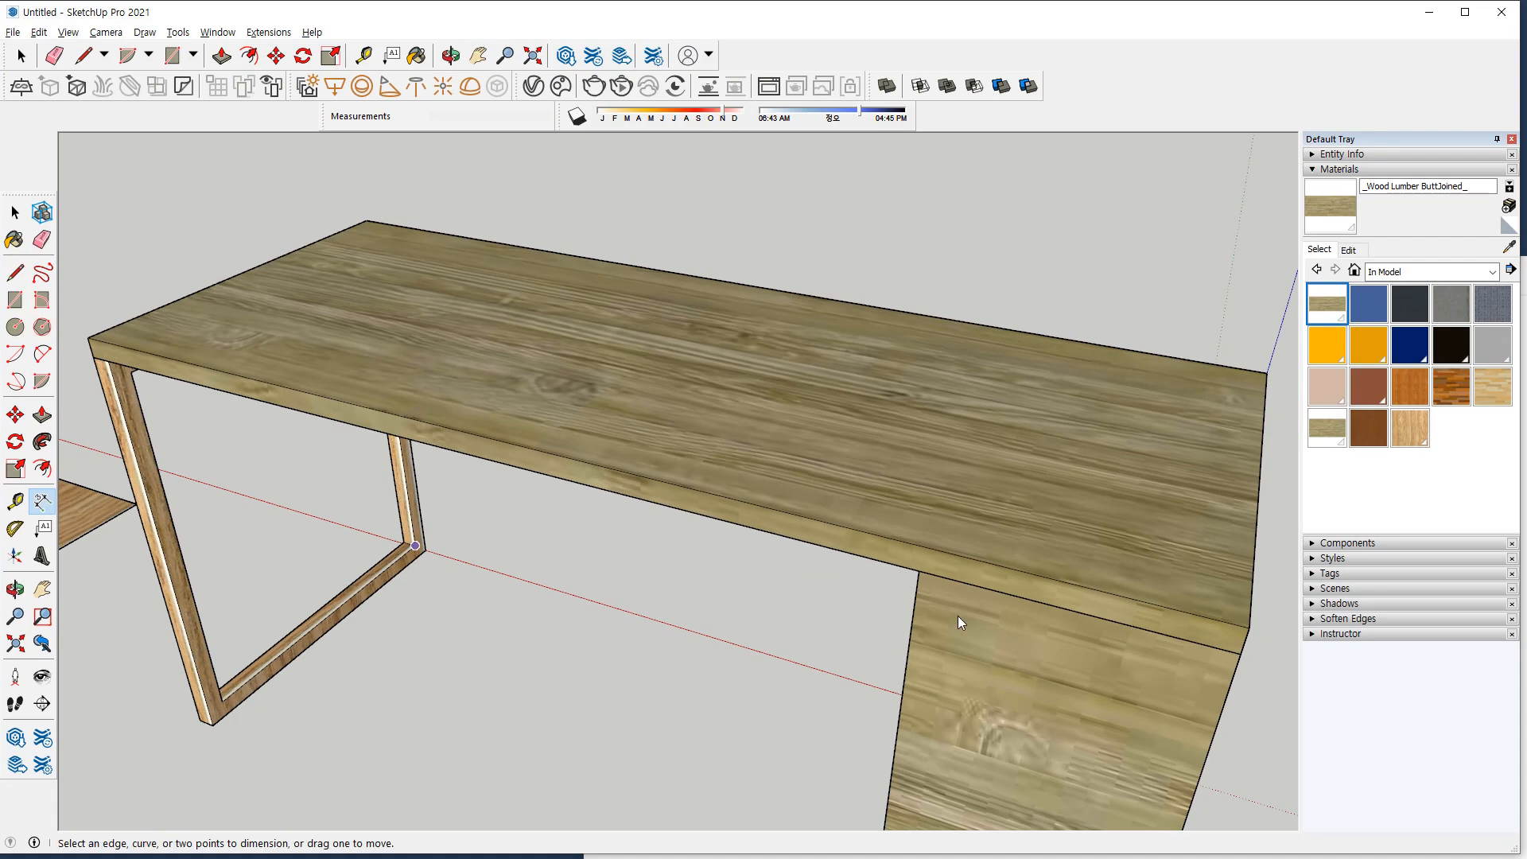
pyautogui.scroll(-3, 884, 581)
pyautogui.moveTo(975, 579); pyautogui.dragTo(623, 518, button='middle')
pyautogui.click(618, 503)
pyautogui.click(783, 379)
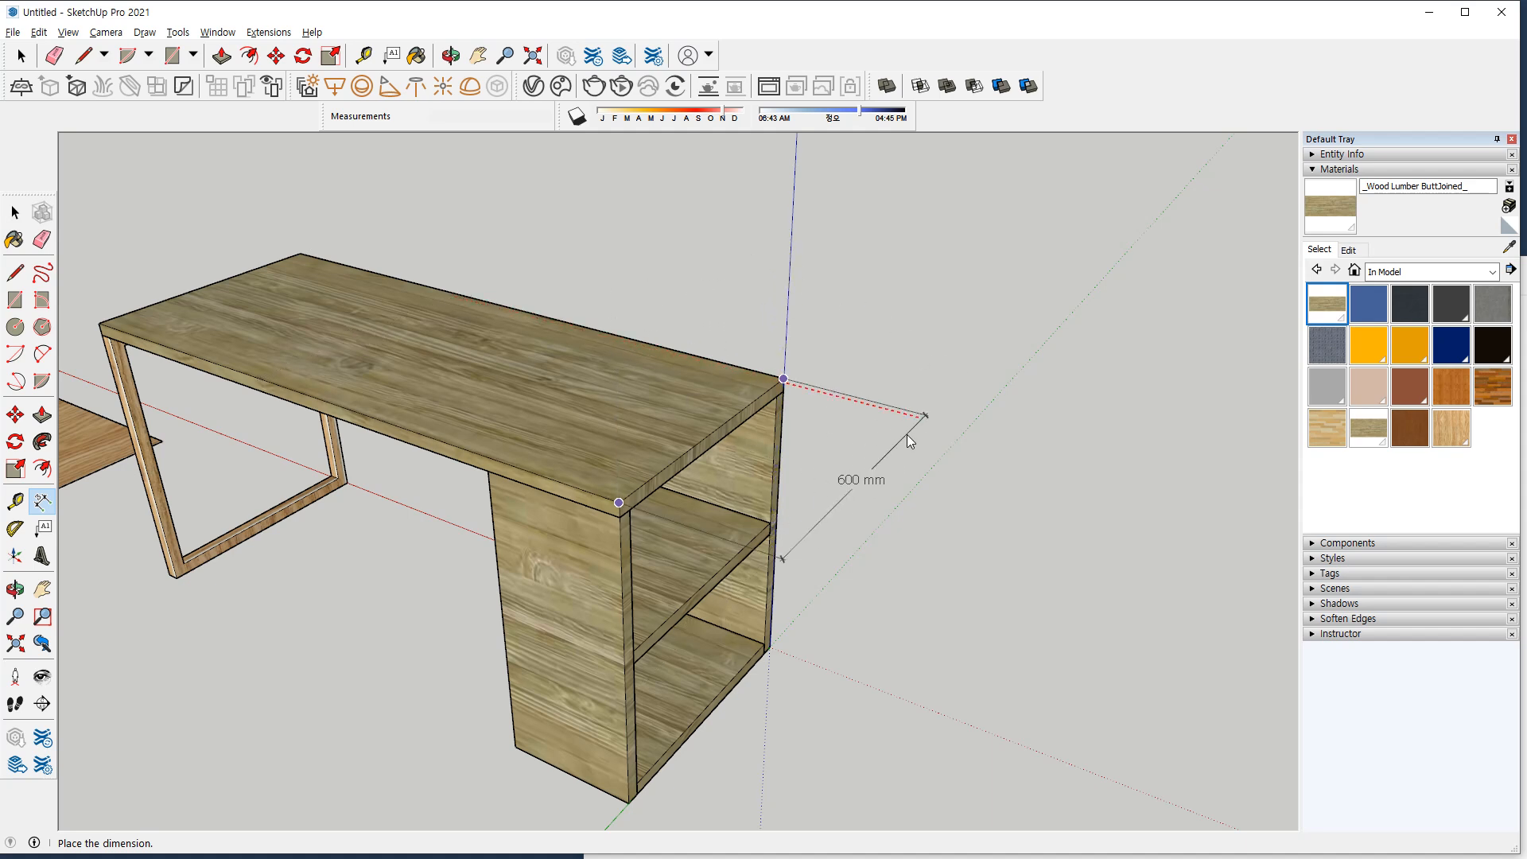
pyautogui.click(932, 429)
# Examine the placement of the tabletop's depth dimension from several viewing angles.
pyautogui.moveTo(574, 515); pyautogui.dragTo(495, 554, button='middle')
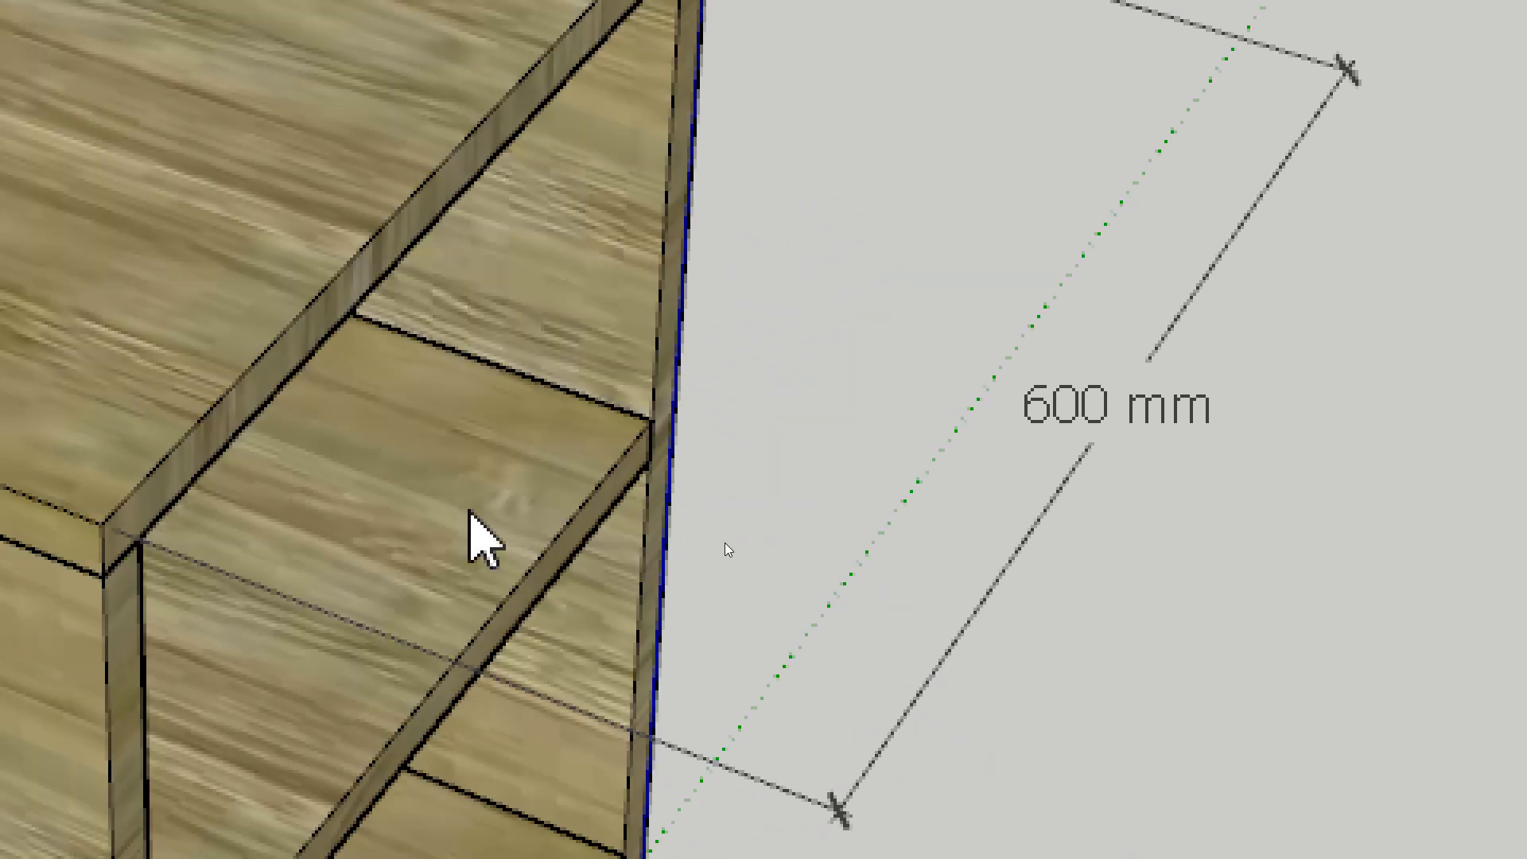
pyautogui.moveTo(469, 512); pyautogui.dragTo(165, 476, button='middle')
pyautogui.moveTo(672, 585); pyautogui.dragTo(170, 624, button='middle')
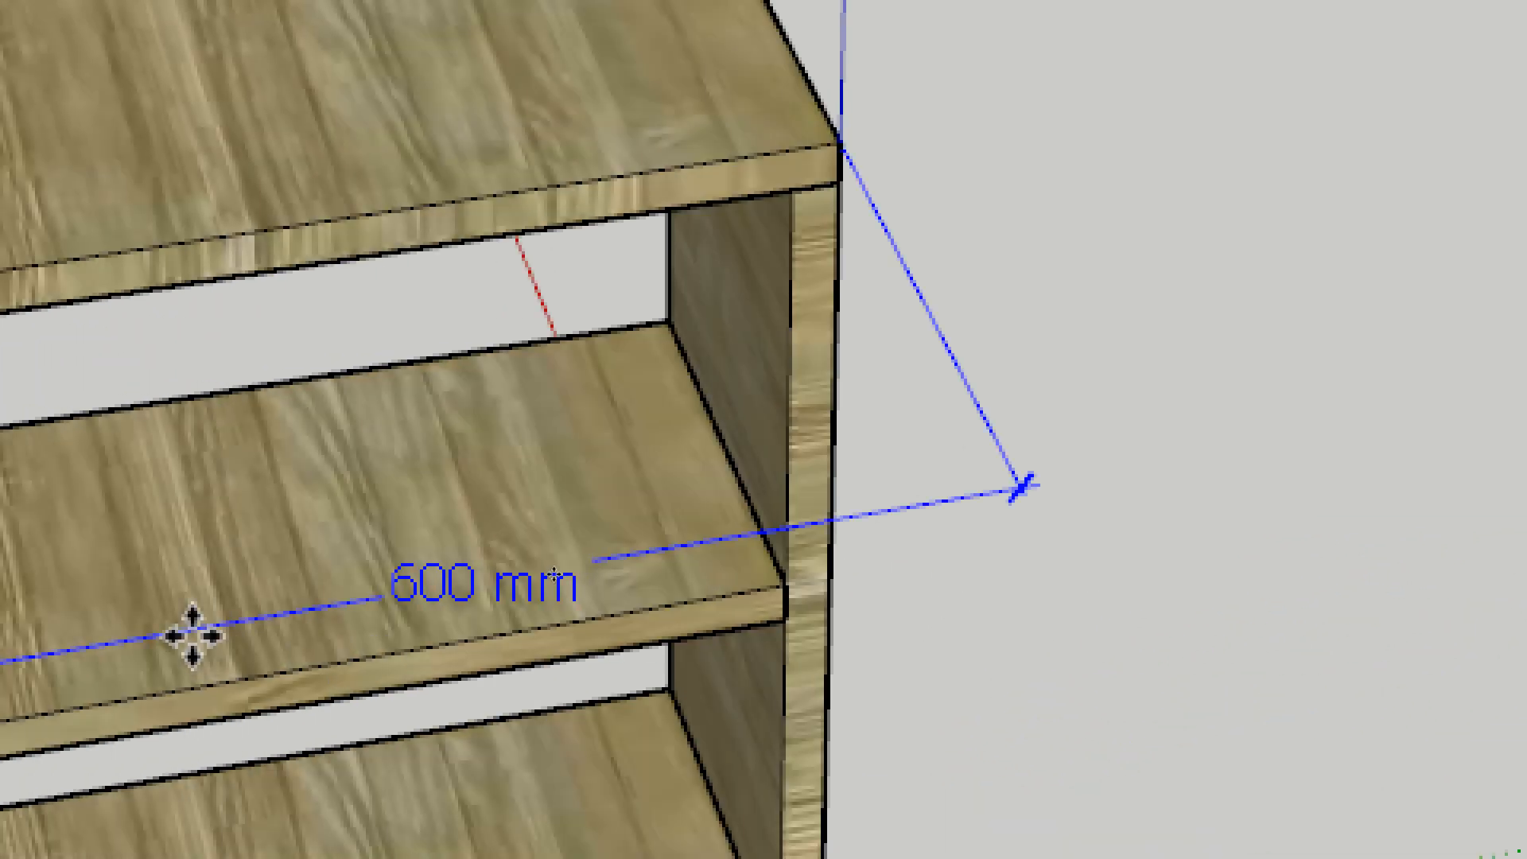
pyautogui.moveTo(361, 626); pyautogui.dragTo(178, 655, button='middle')
pyautogui.moveTo(627, 634); pyautogui.dragTo(1268, 470, button='middle')
pyautogui.moveTo(962, 604); pyautogui.dragTo(1105, 596, button='middle')
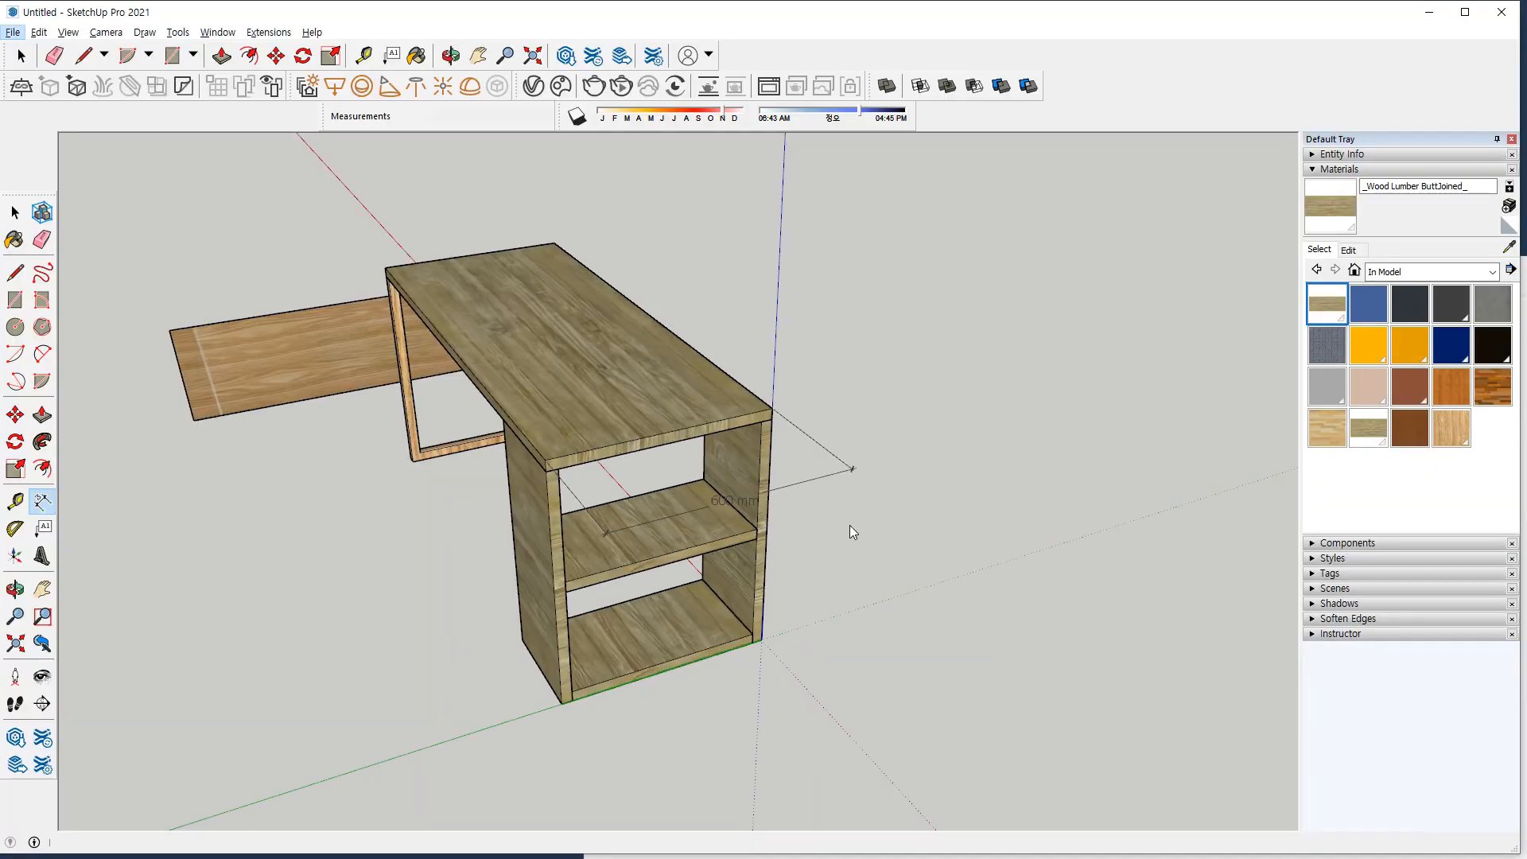
pyautogui.press('Escape')
# Dimension the bottom edge of the shelf unit's side panel, placing the dimension below it.
pyautogui.moveTo(604, 473); pyautogui.dragTo(716, 483, button='middle')
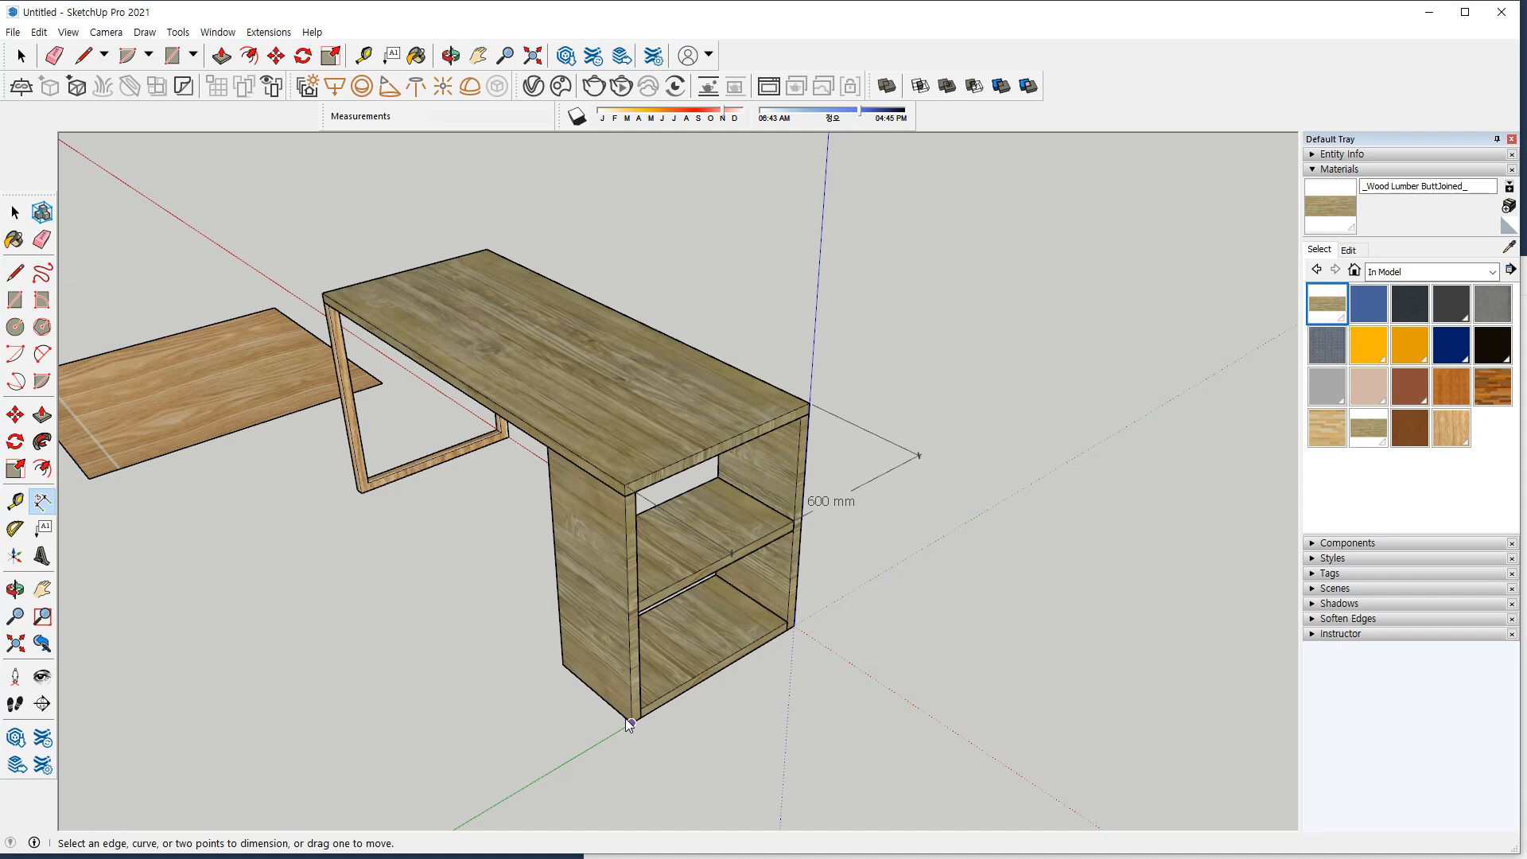
pyautogui.click(563, 665)
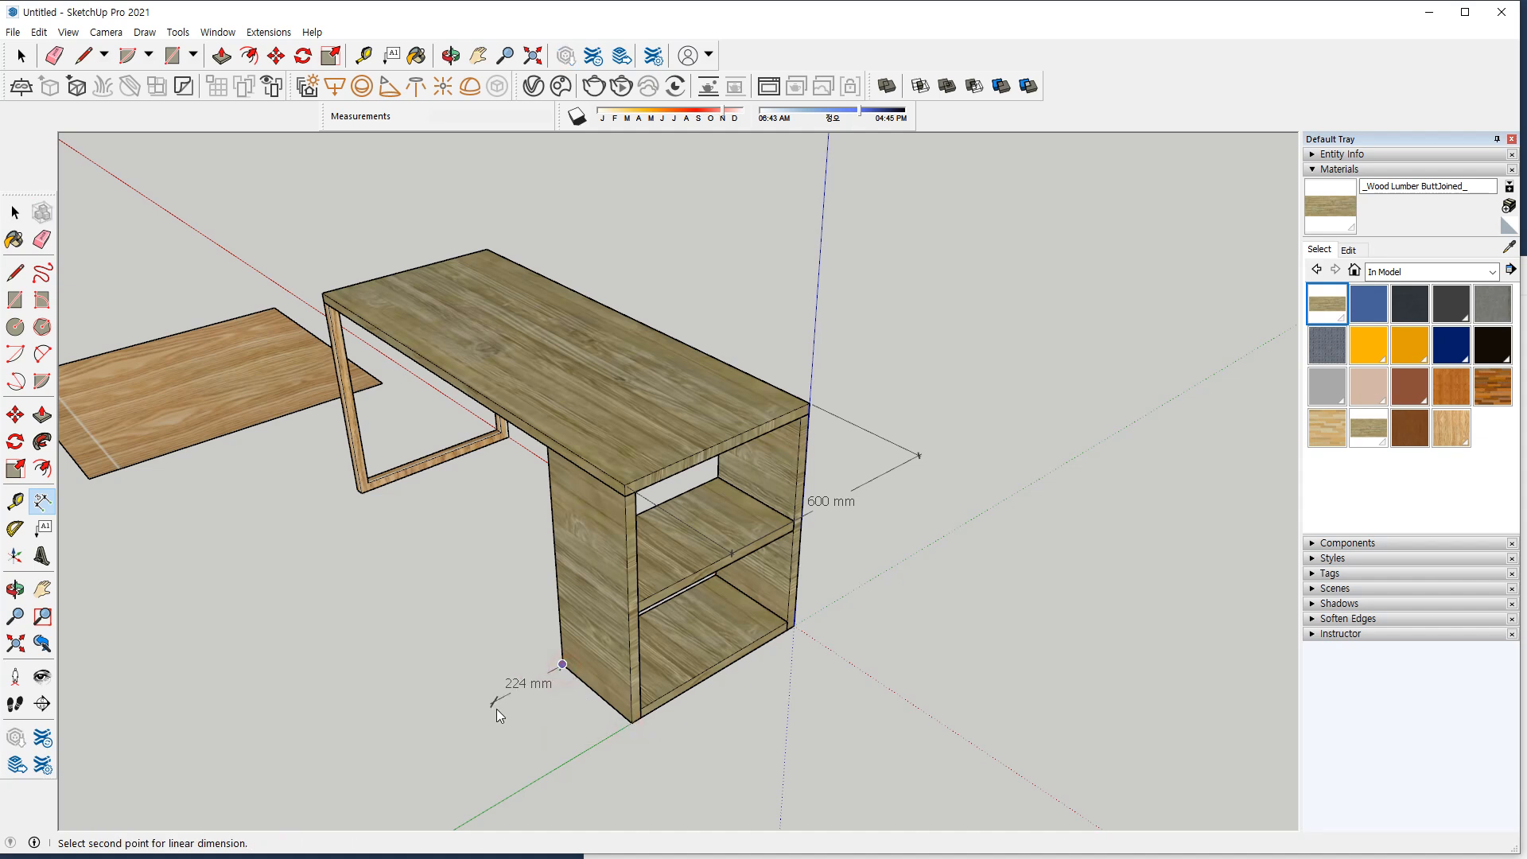
pyautogui.click(632, 723)
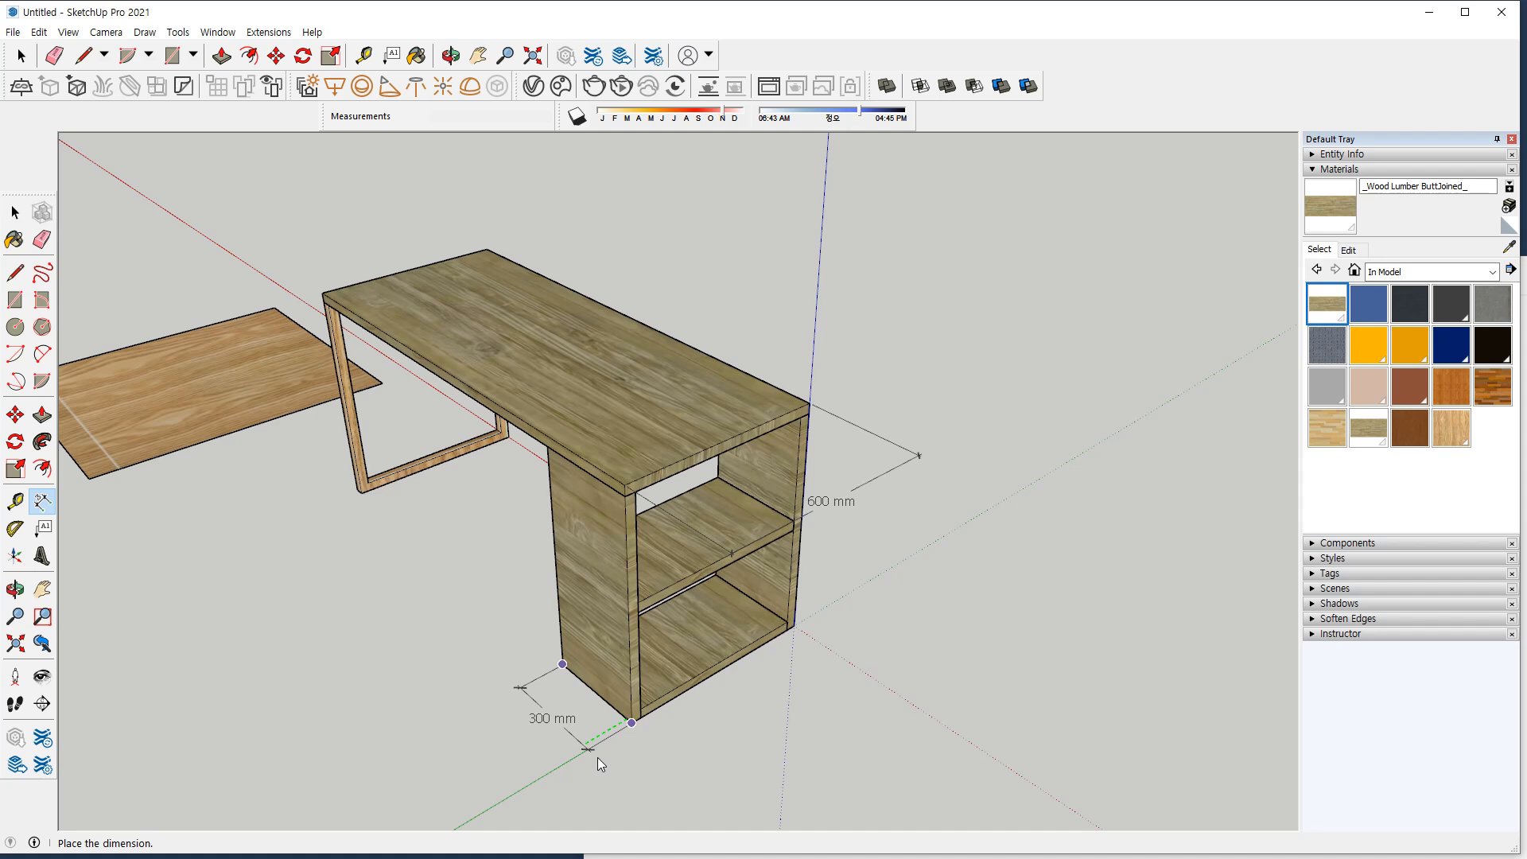
pyautogui.click(619, 769)
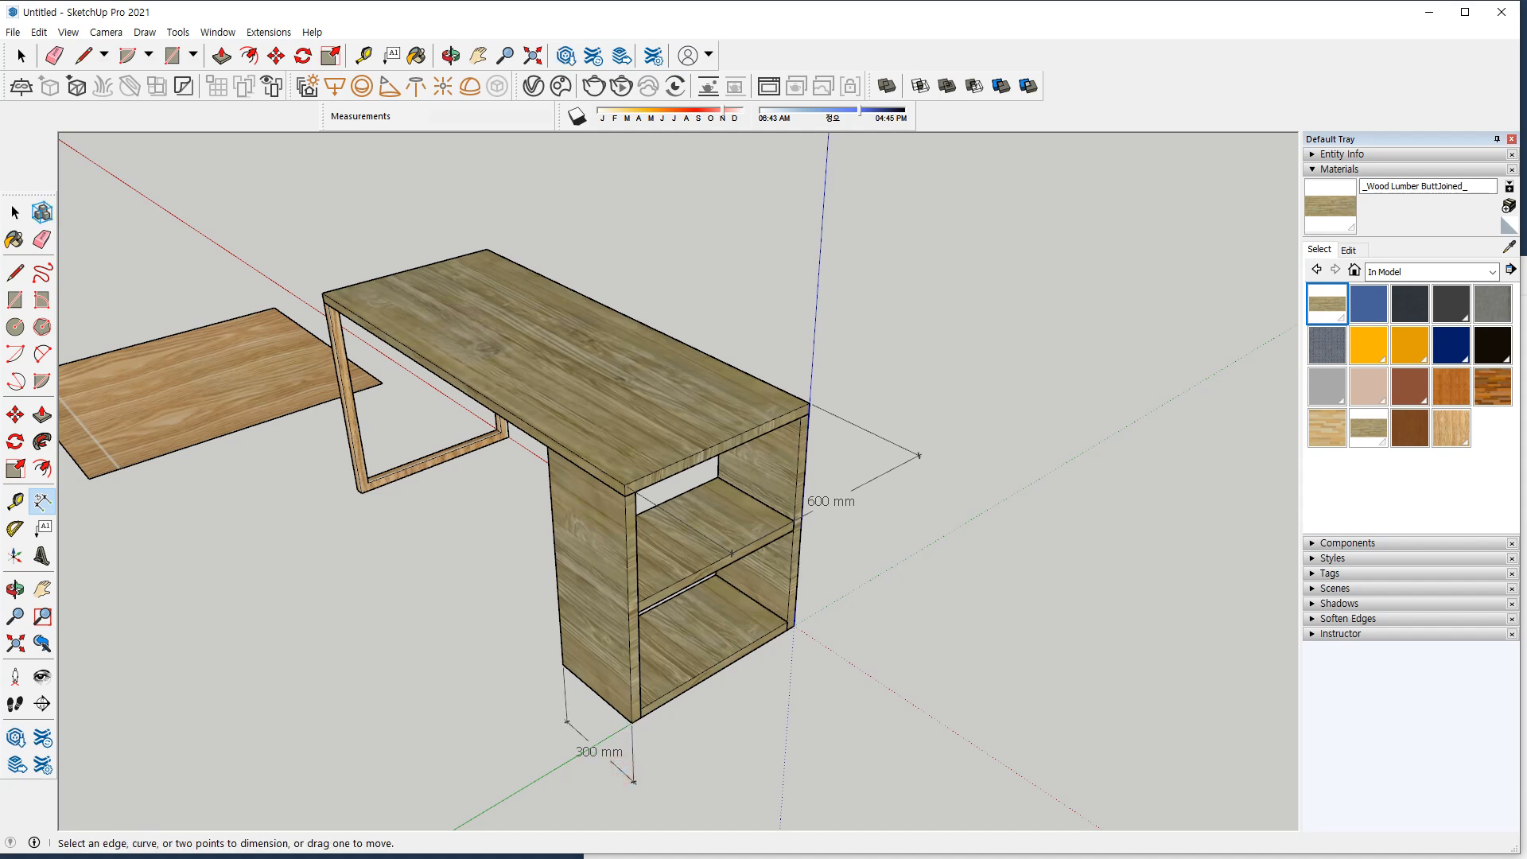